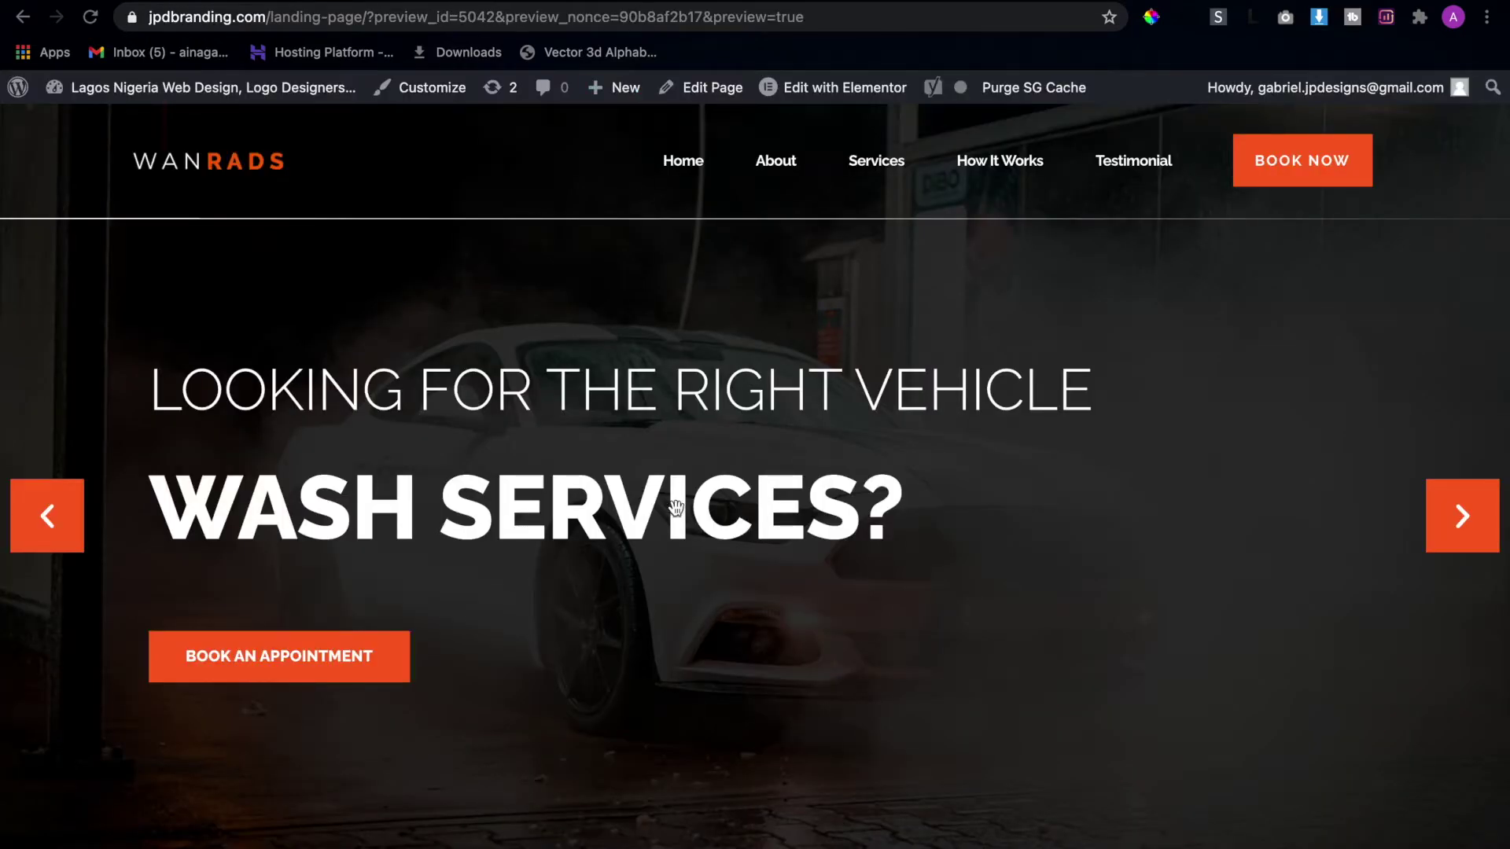
Preview the landing page's hero section and service boxes, and browse backward through the hero slides.
{"action": "scroll", "coordinate": [676, 507], "scroll_direction": "down", "scroll_amount": 5}
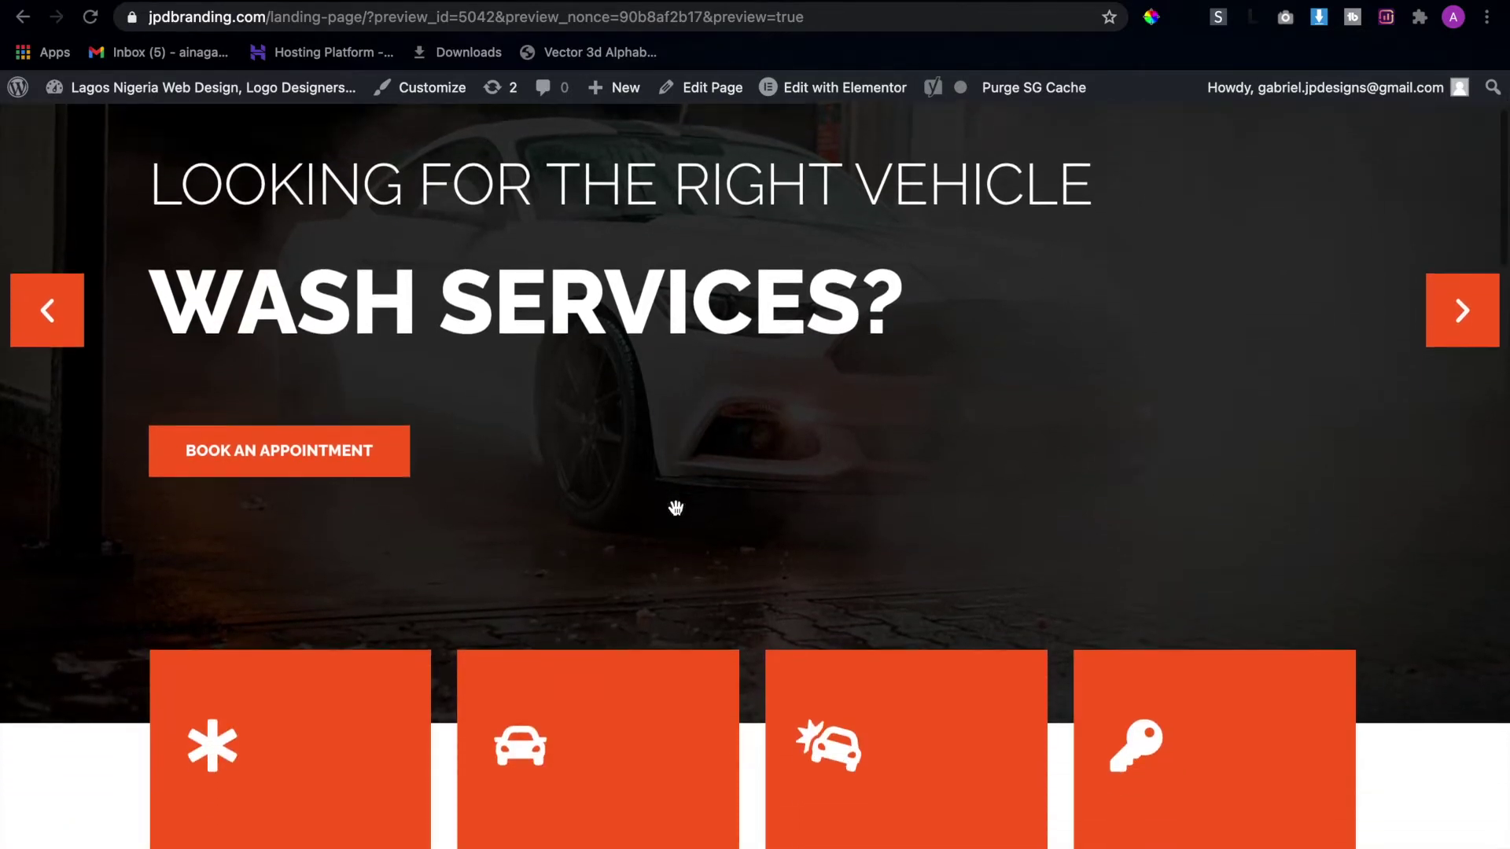
{"action": "scroll", "coordinate": [675, 507], "scroll_direction": "down", "scroll_amount": 1}
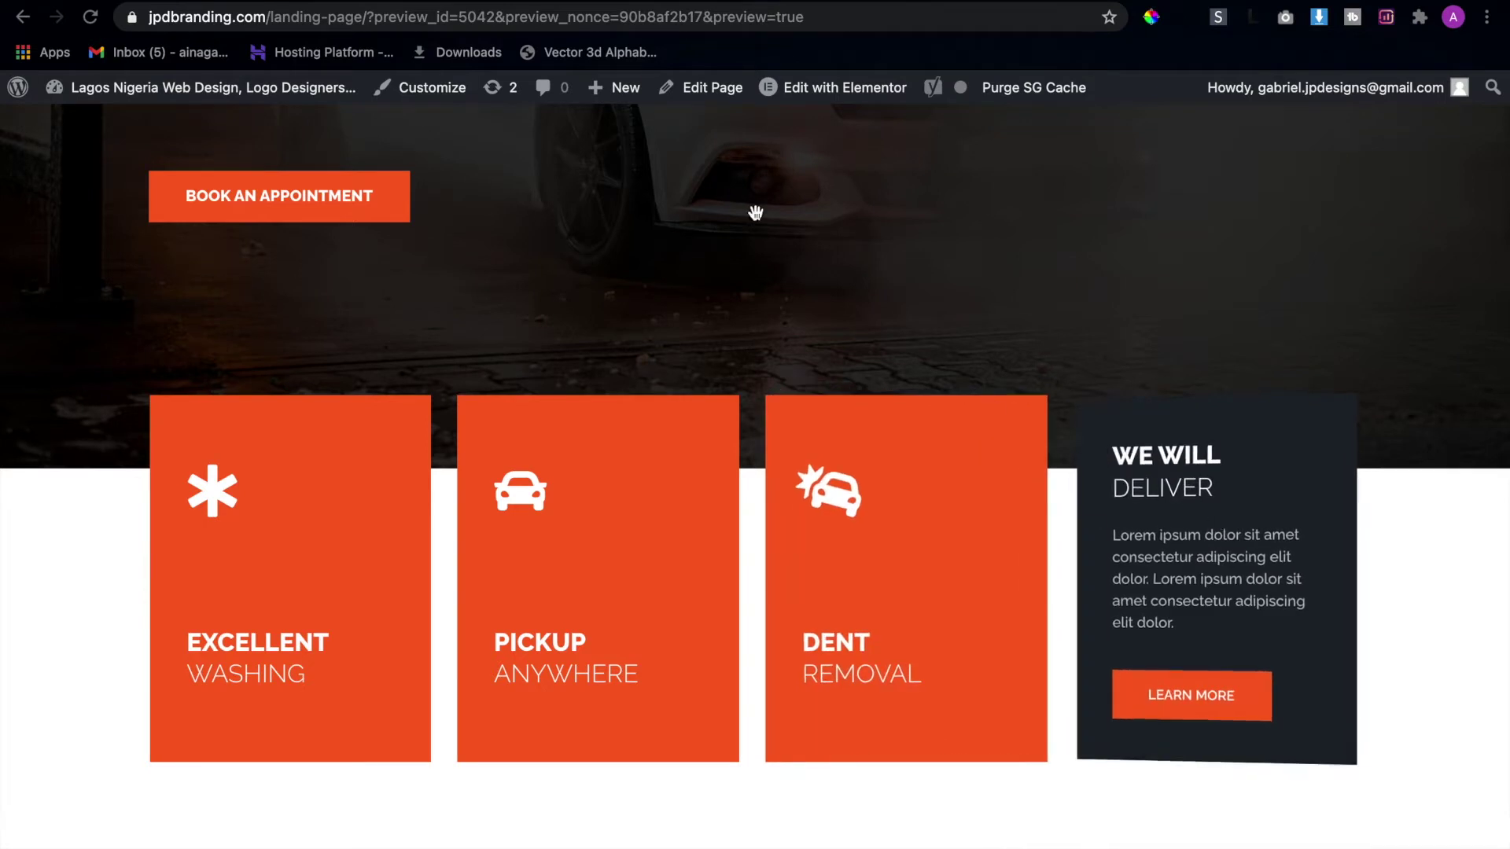
{"action": "scroll", "coordinate": [755, 213], "scroll_direction": "up", "scroll_amount": 2}
{"action": "scroll", "coordinate": [755, 213], "scroll_direction": "up", "scroll_amount": 4}
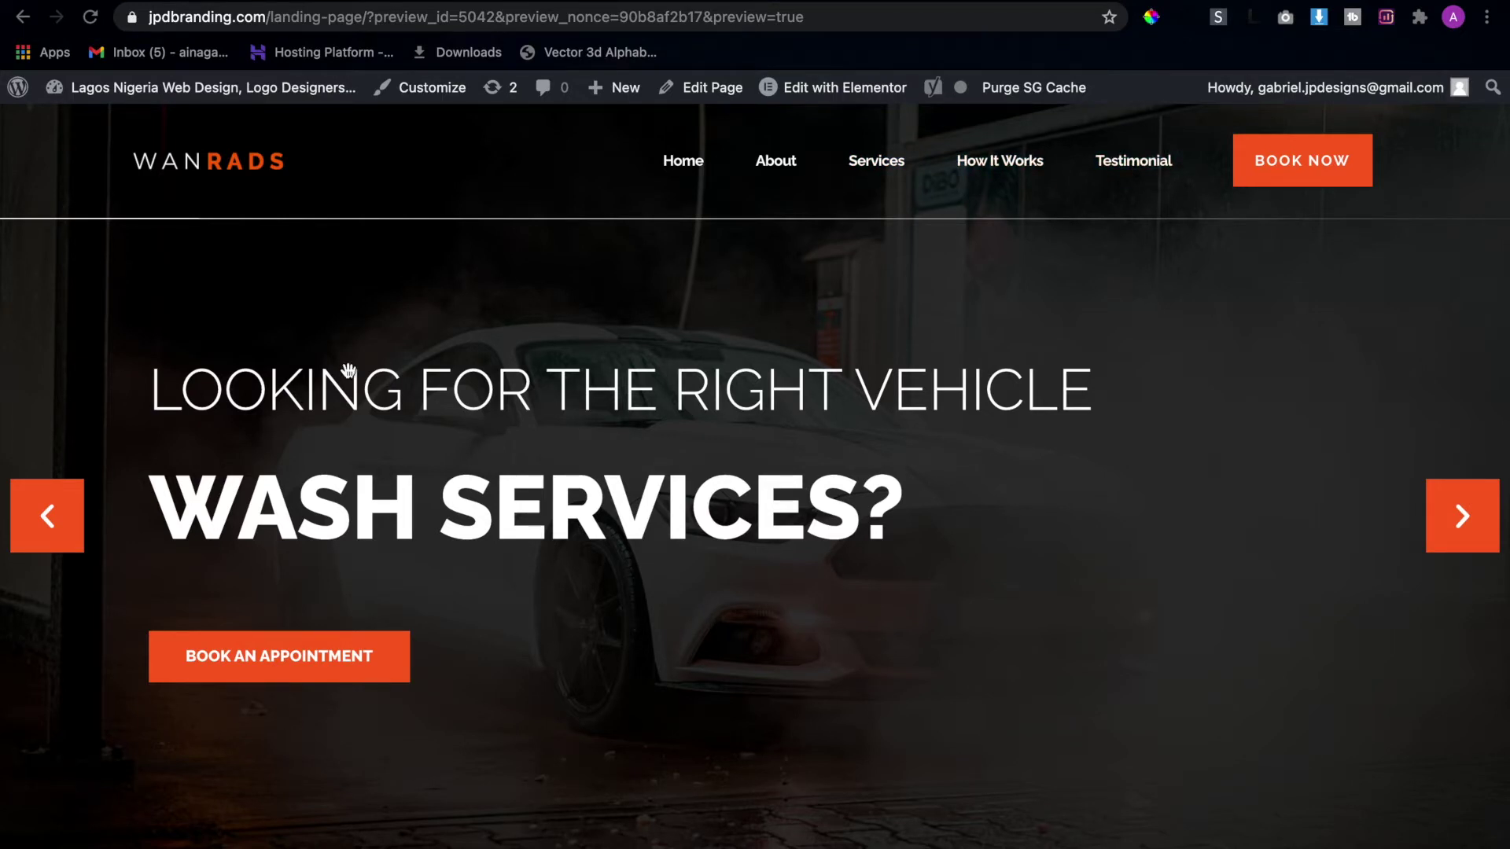
{"action": "left_click", "coordinate": [49, 518]}
{"action": "left_click", "coordinate": [49, 517]}
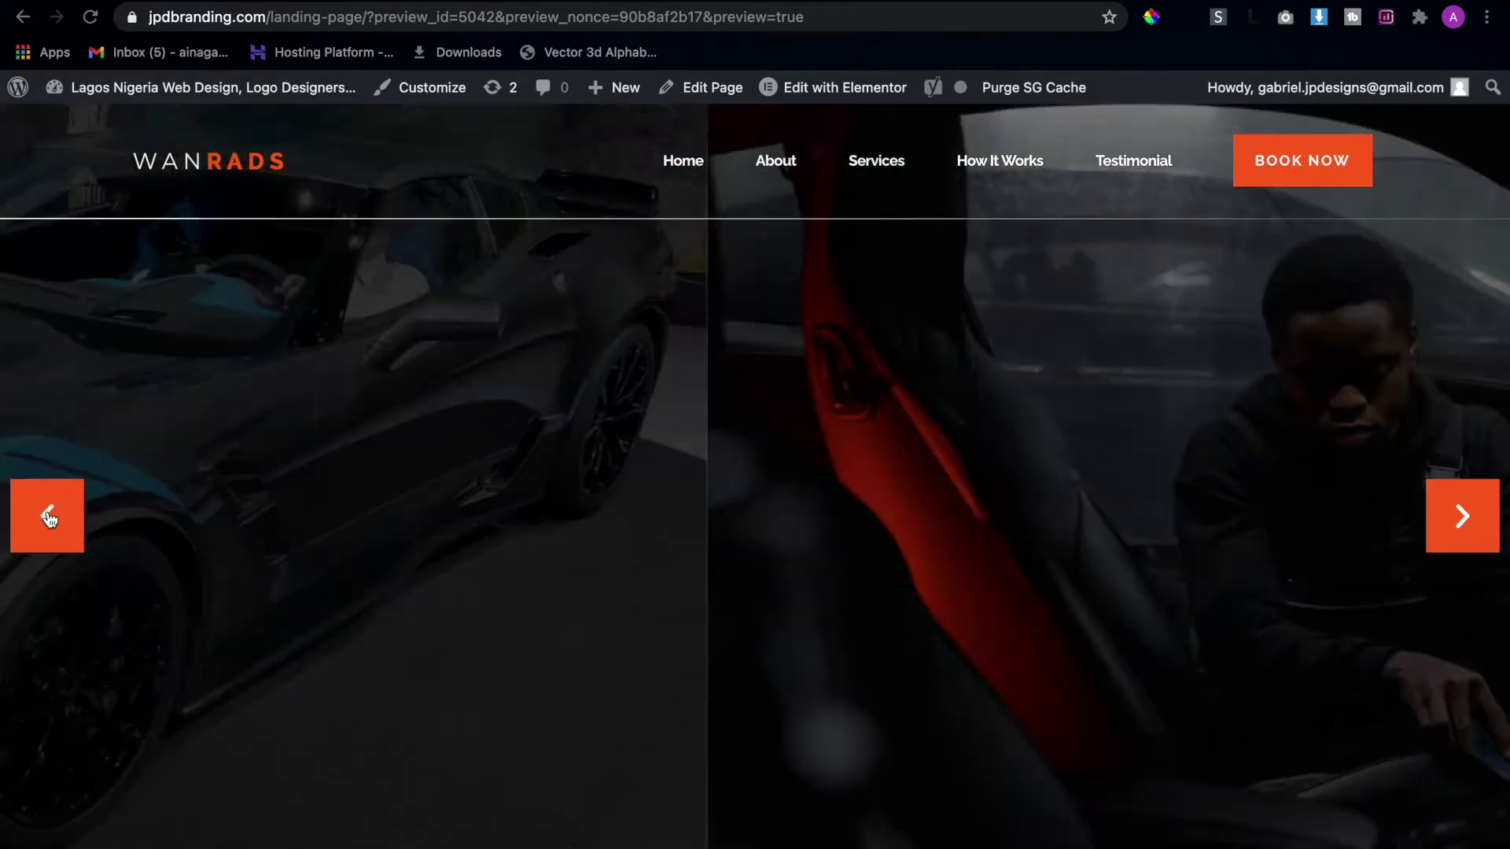
{"action": "left_click", "coordinate": [49, 518]}
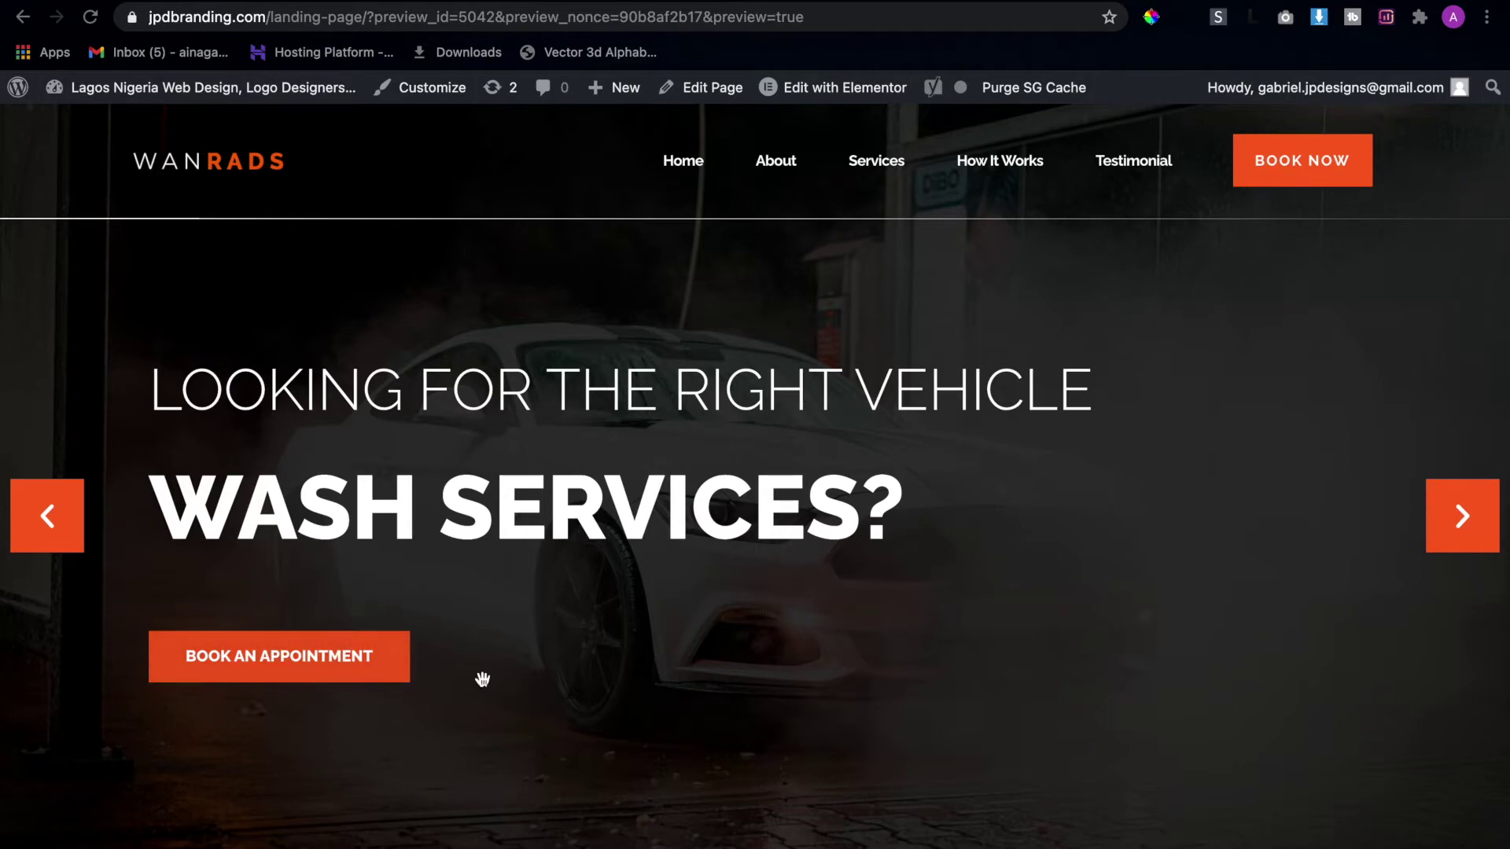
Review the flip boxes, car services, How It Works, feedbacks, appointment and footer sections of the landing page.
{"action": "scroll", "coordinate": [482, 677], "scroll_direction": "down", "scroll_amount": 5}
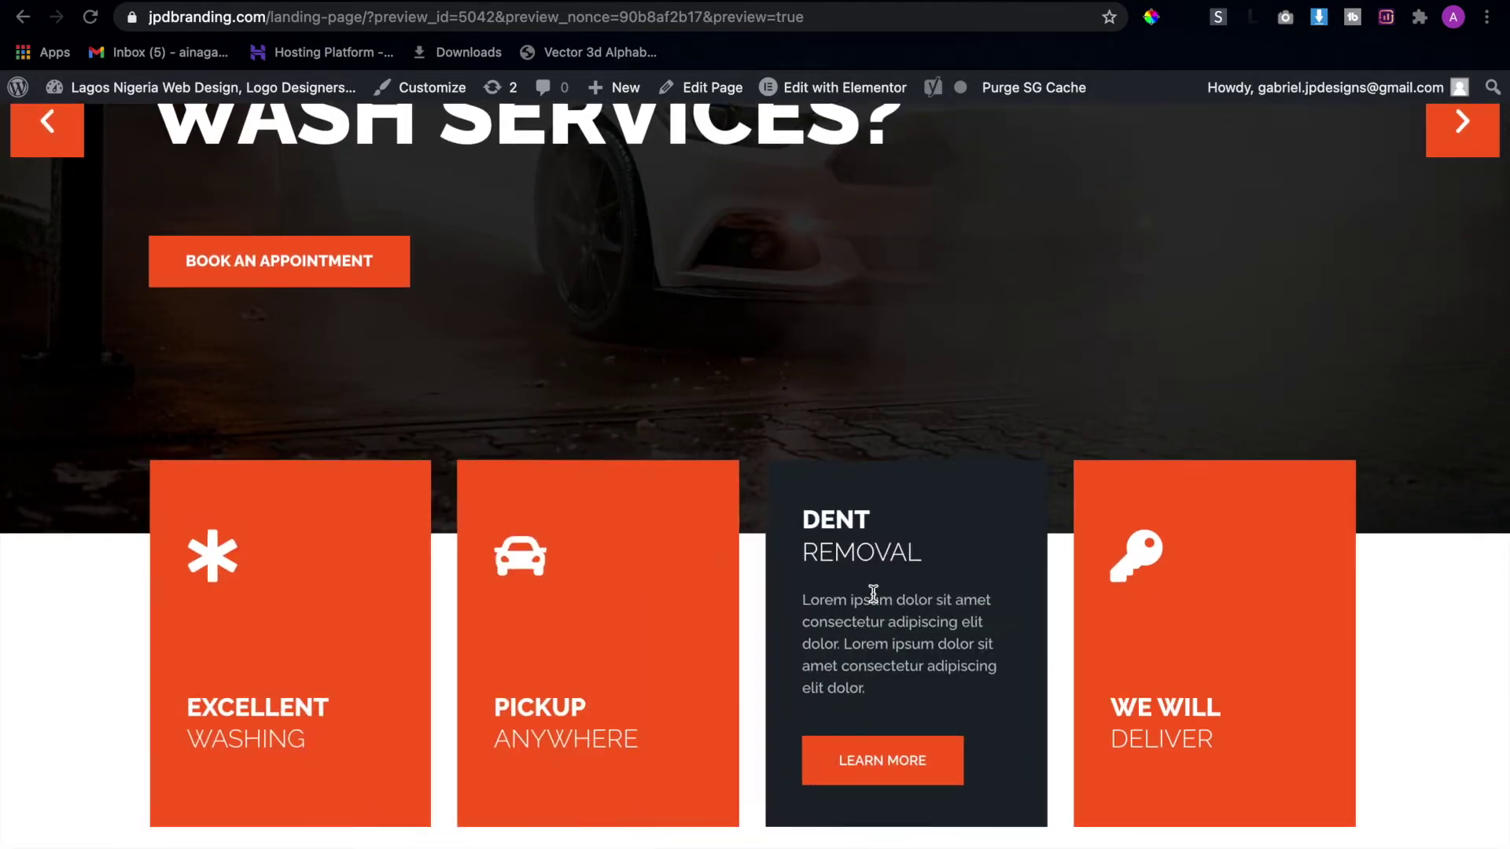
{"action": "left_click_drag", "start_coordinate": [848, 529], "coordinate": [929, 555]}
{"action": "left_click", "coordinate": [850, 538]}
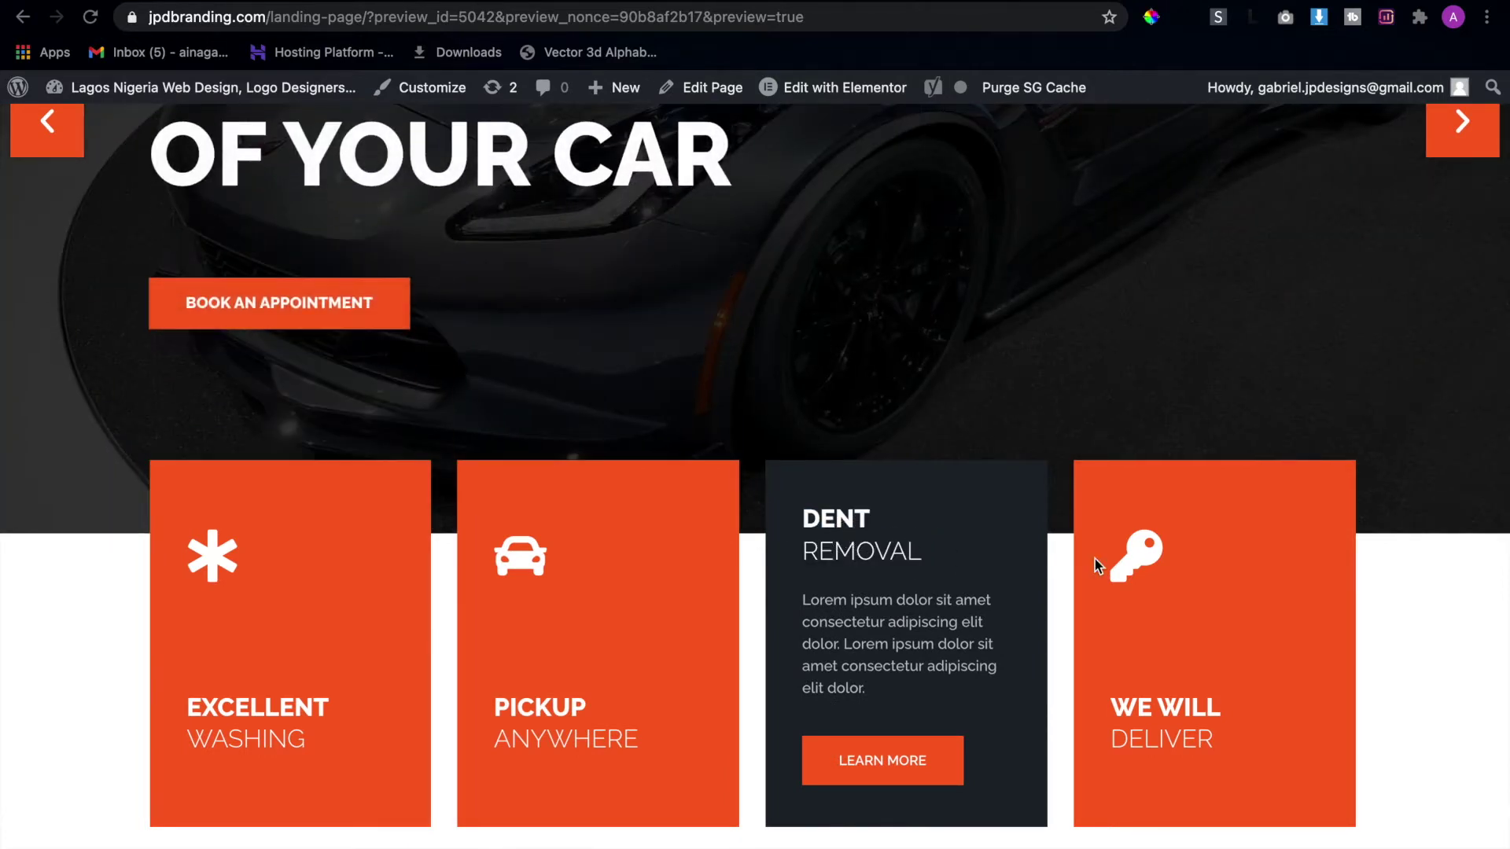
{"action": "scroll", "coordinate": [1215, 562], "scroll_direction": "down", "scroll_amount": 2}
{"action": "scroll", "coordinate": [1210, 550], "scroll_direction": "down", "scroll_amount": 8}
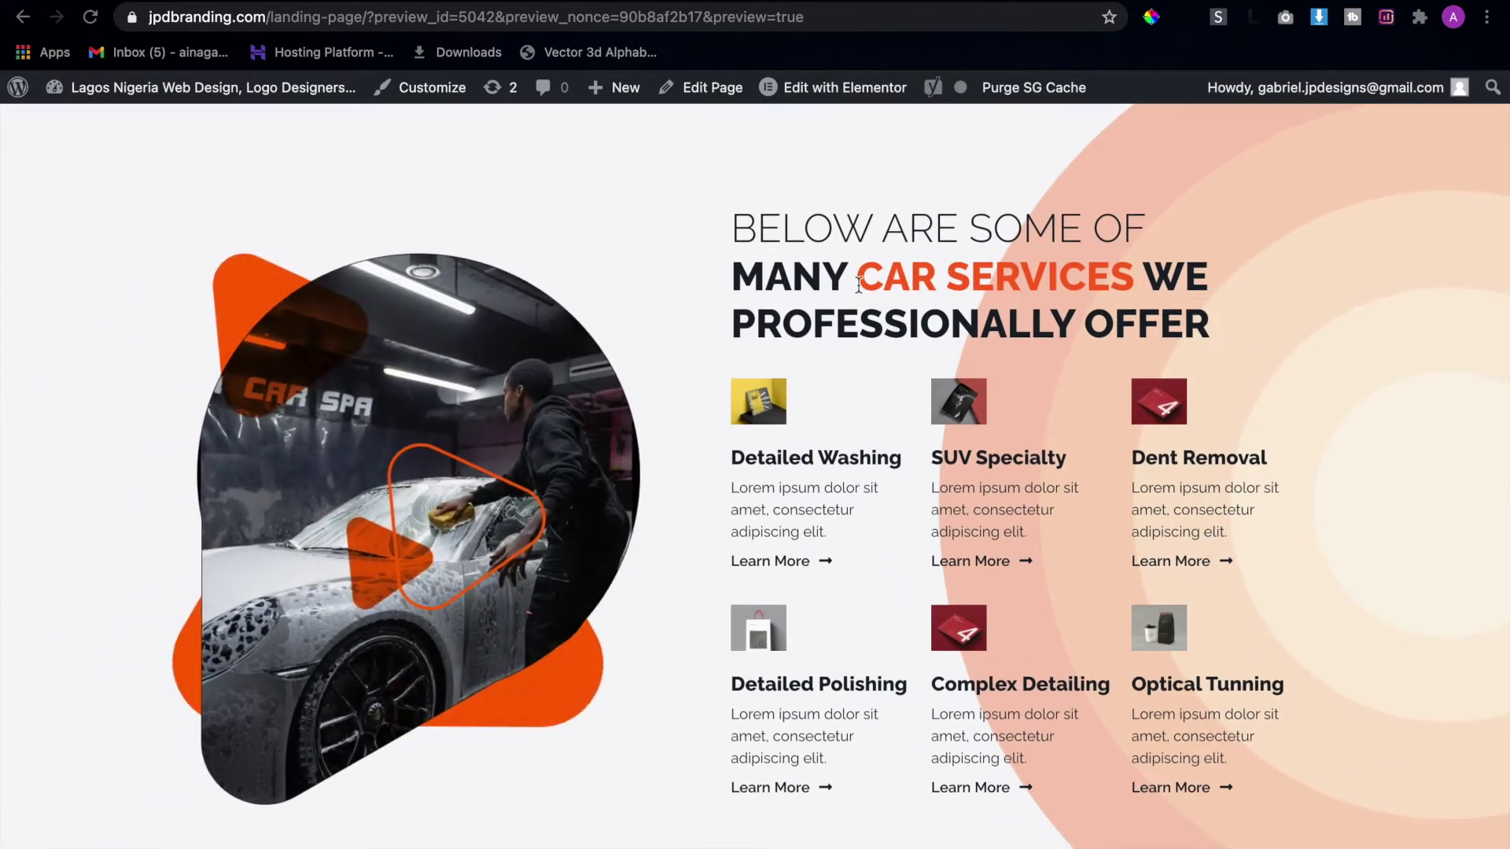
{"action": "left_click_drag", "start_coordinate": [861, 280], "coordinate": [1138, 278]}
{"action": "left_click", "coordinate": [1171, 279]}
{"action": "scroll", "coordinate": [980, 319], "scroll_direction": "down", "scroll_amount": 12}
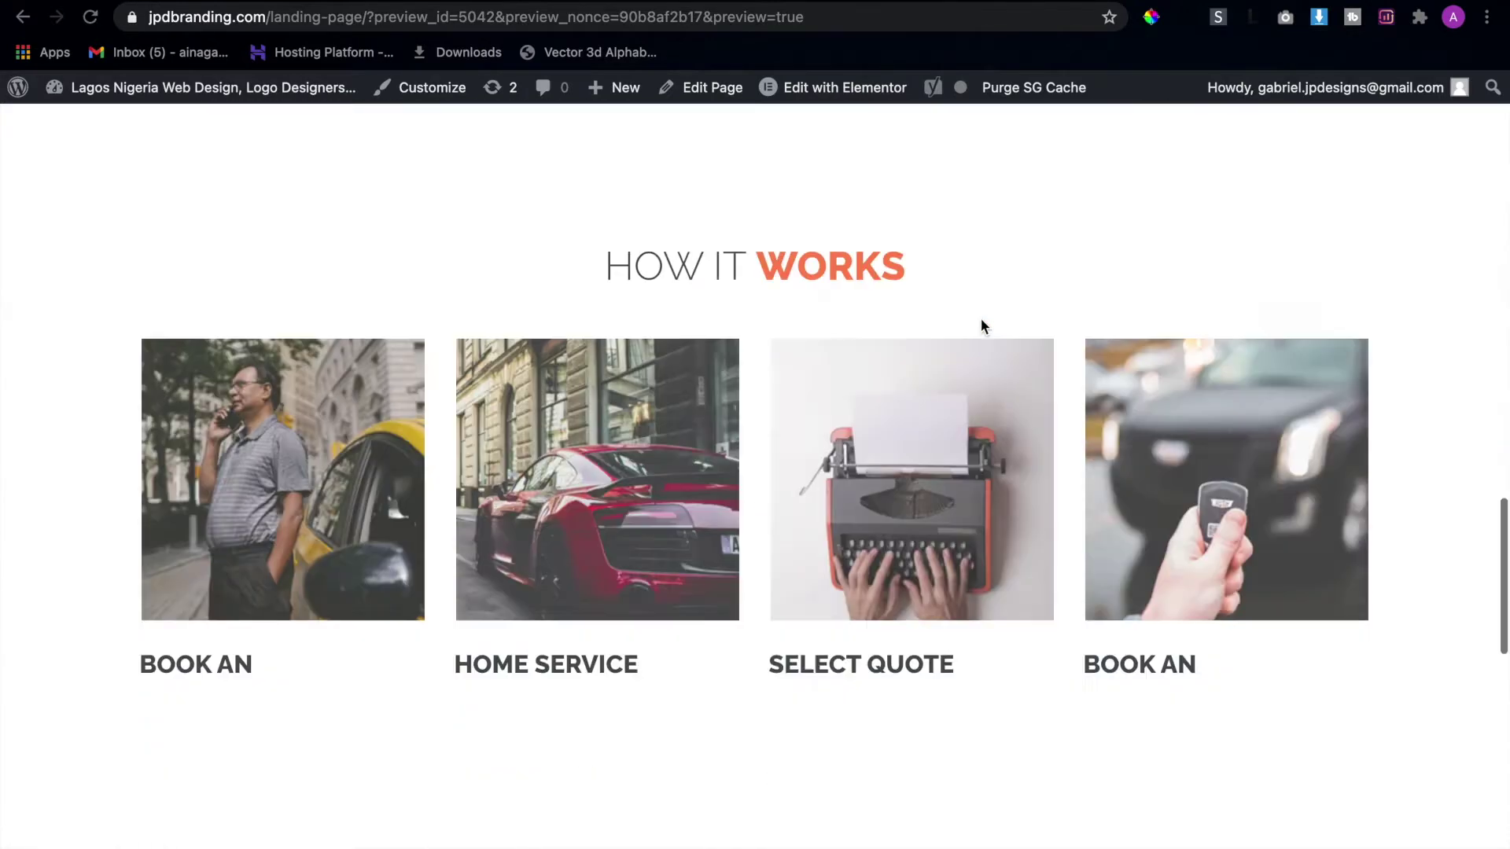
{"action": "scroll", "coordinate": [979, 319], "scroll_direction": "up", "scroll_amount": 2}
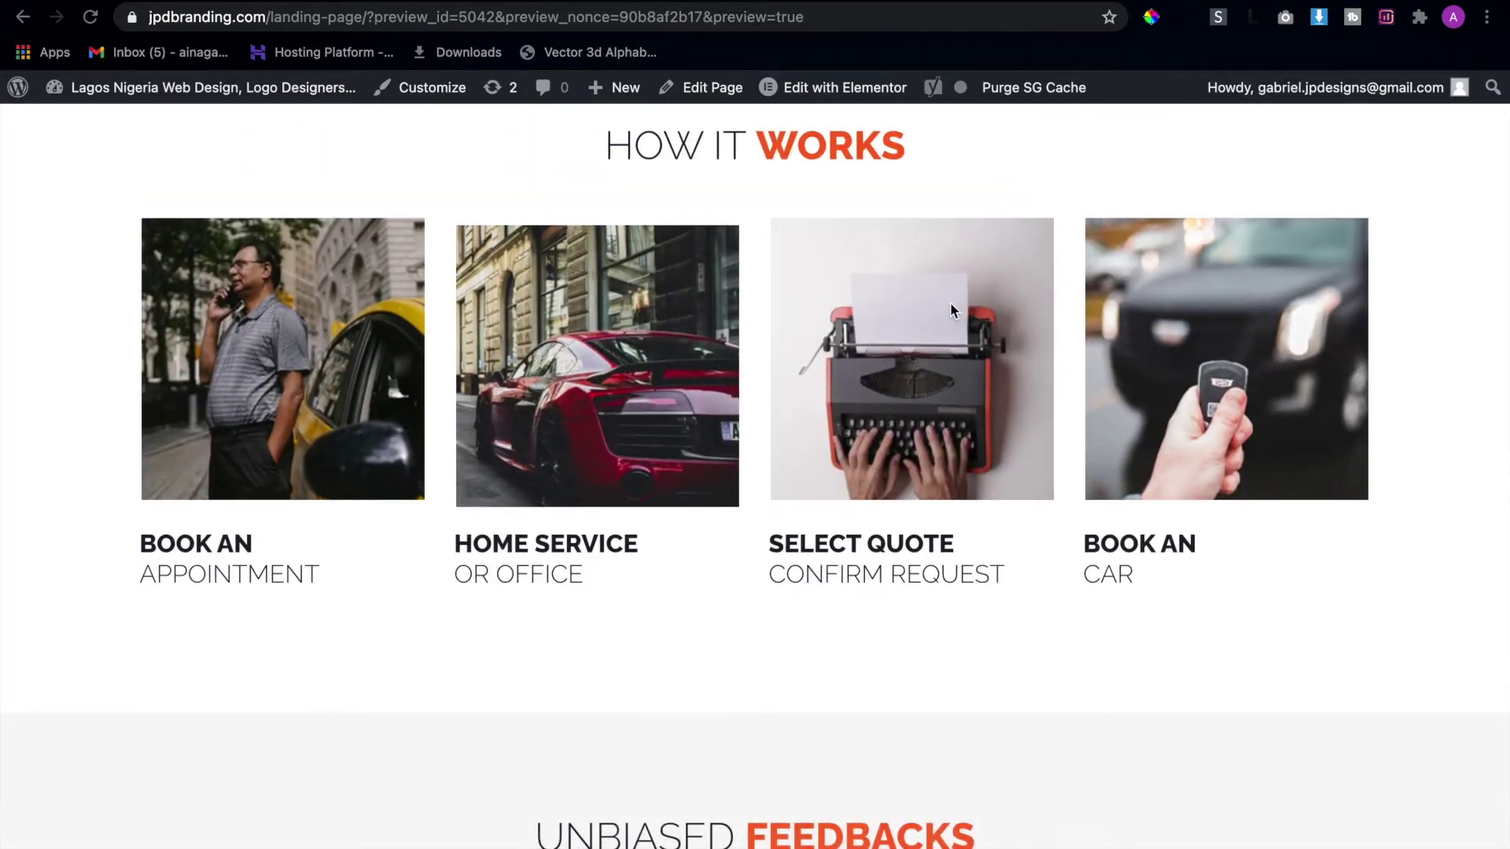
{"action": "left_click_drag", "start_coordinate": [756, 153], "coordinate": [905, 153]}
{"action": "scroll", "coordinate": [882, 158], "scroll_direction": "down", "scroll_amount": 6}
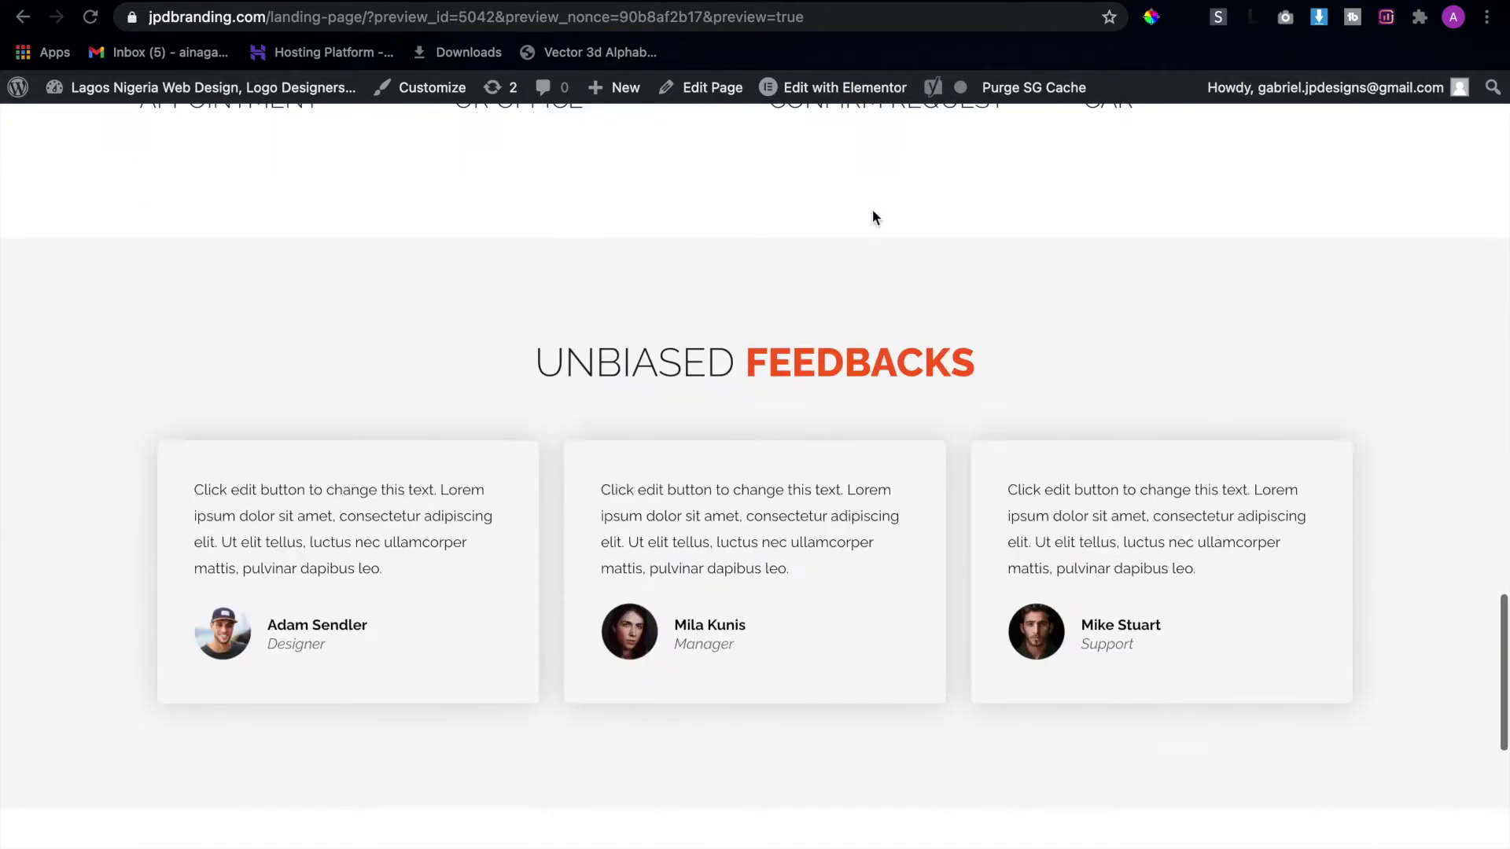
{"action": "scroll", "coordinate": [818, 334], "scroll_direction": "down", "scroll_amount": 7}
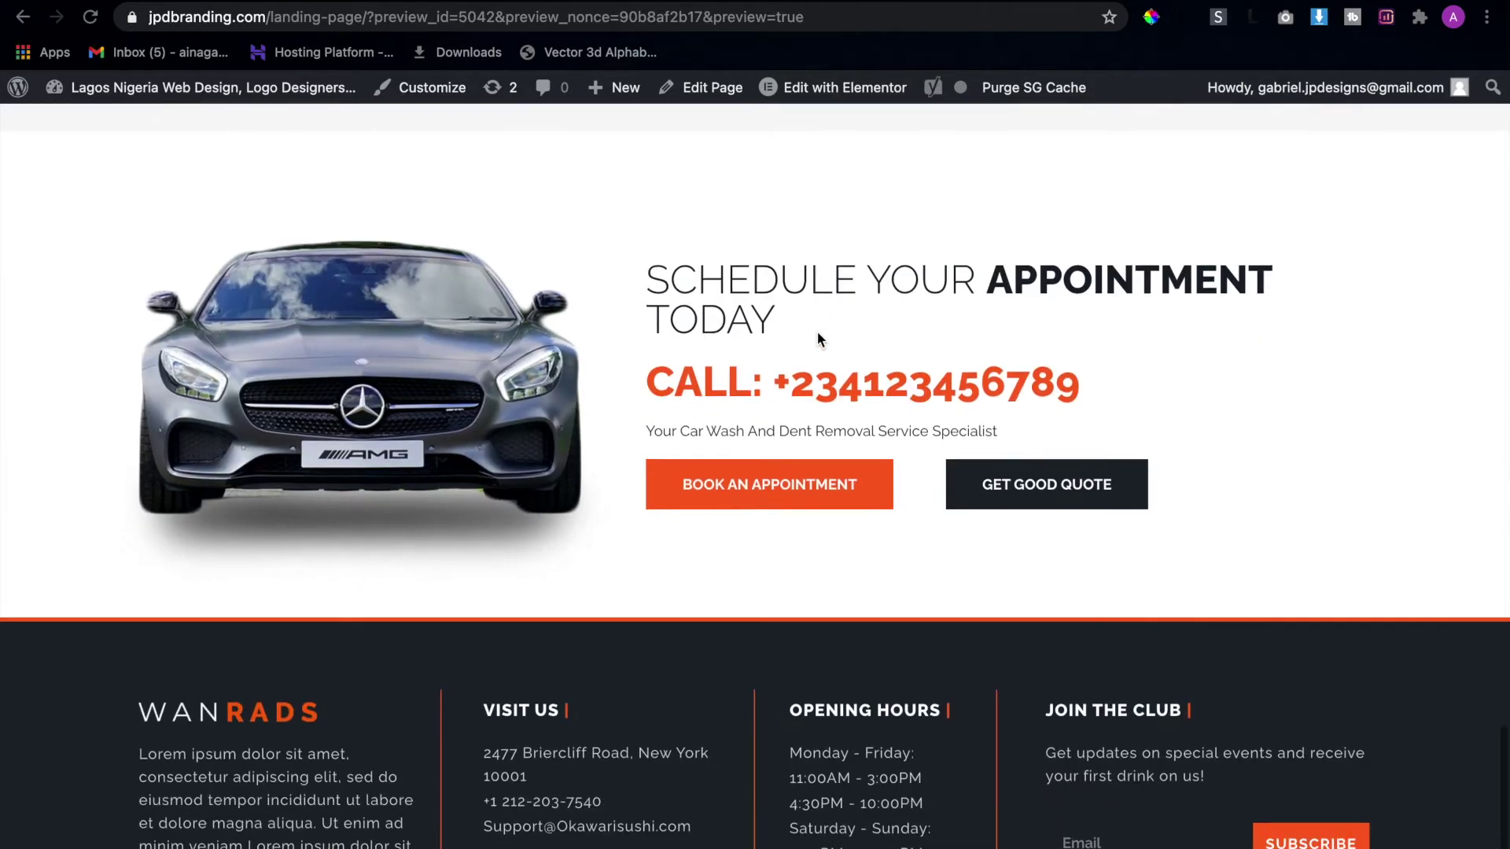
{"action": "scroll", "coordinate": [817, 339], "scroll_direction": "down", "scroll_amount": 3}
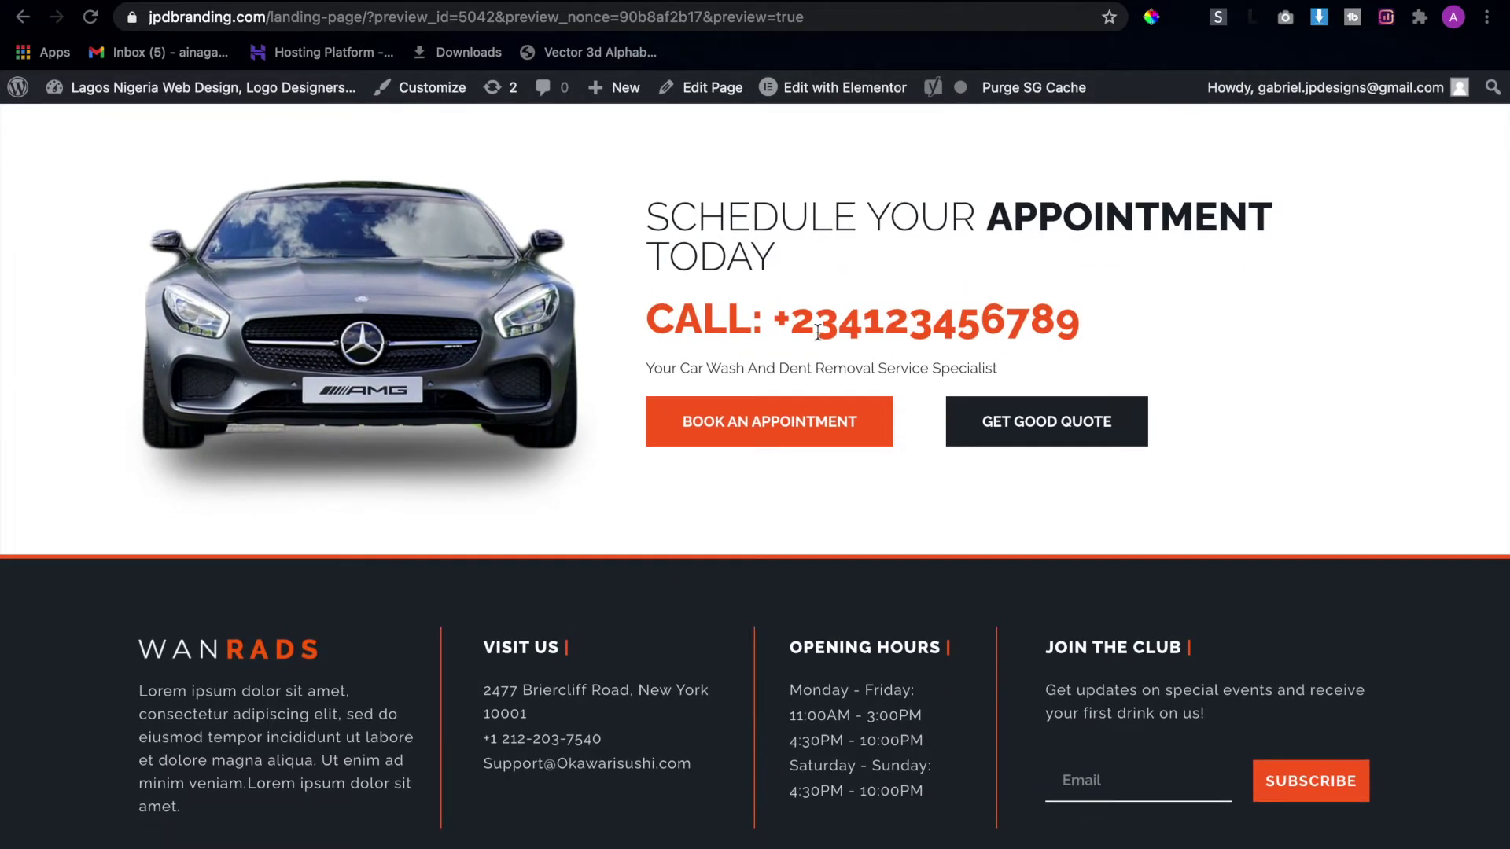
Examine the scrolling effect on the appointment section's car image and the feedback section, and return to the hero section.
{"action": "scroll", "coordinate": [818, 333], "scroll_direction": "up", "scroll_amount": 3}
{"action": "scroll", "coordinate": [818, 333], "scroll_direction": "down", "scroll_amount": 2}
{"action": "scroll", "coordinate": [818, 332], "scroll_direction": "down", "scroll_amount": 1}
{"action": "scroll", "coordinate": [437, 308], "scroll_direction": "up", "scroll_amount": 10}
{"action": "scroll", "coordinate": [438, 308], "scroll_direction": "down", "scroll_amount": 7}
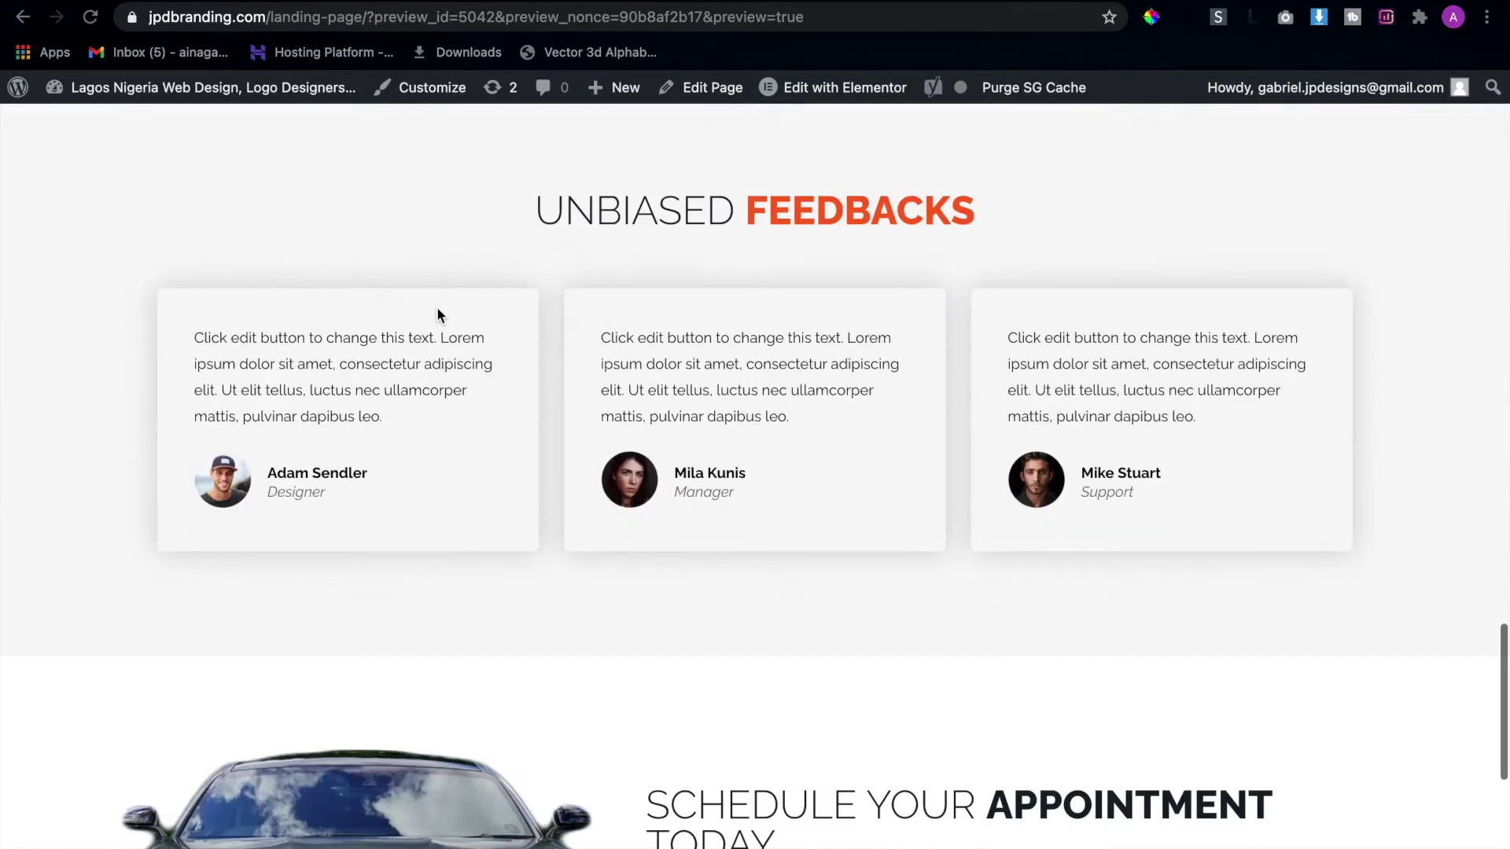
{"action": "scroll", "coordinate": [437, 308], "scroll_direction": "up", "scroll_amount": 2}
{"action": "scroll", "coordinate": [438, 313], "scroll_direction": "up", "scroll_amount": 1}
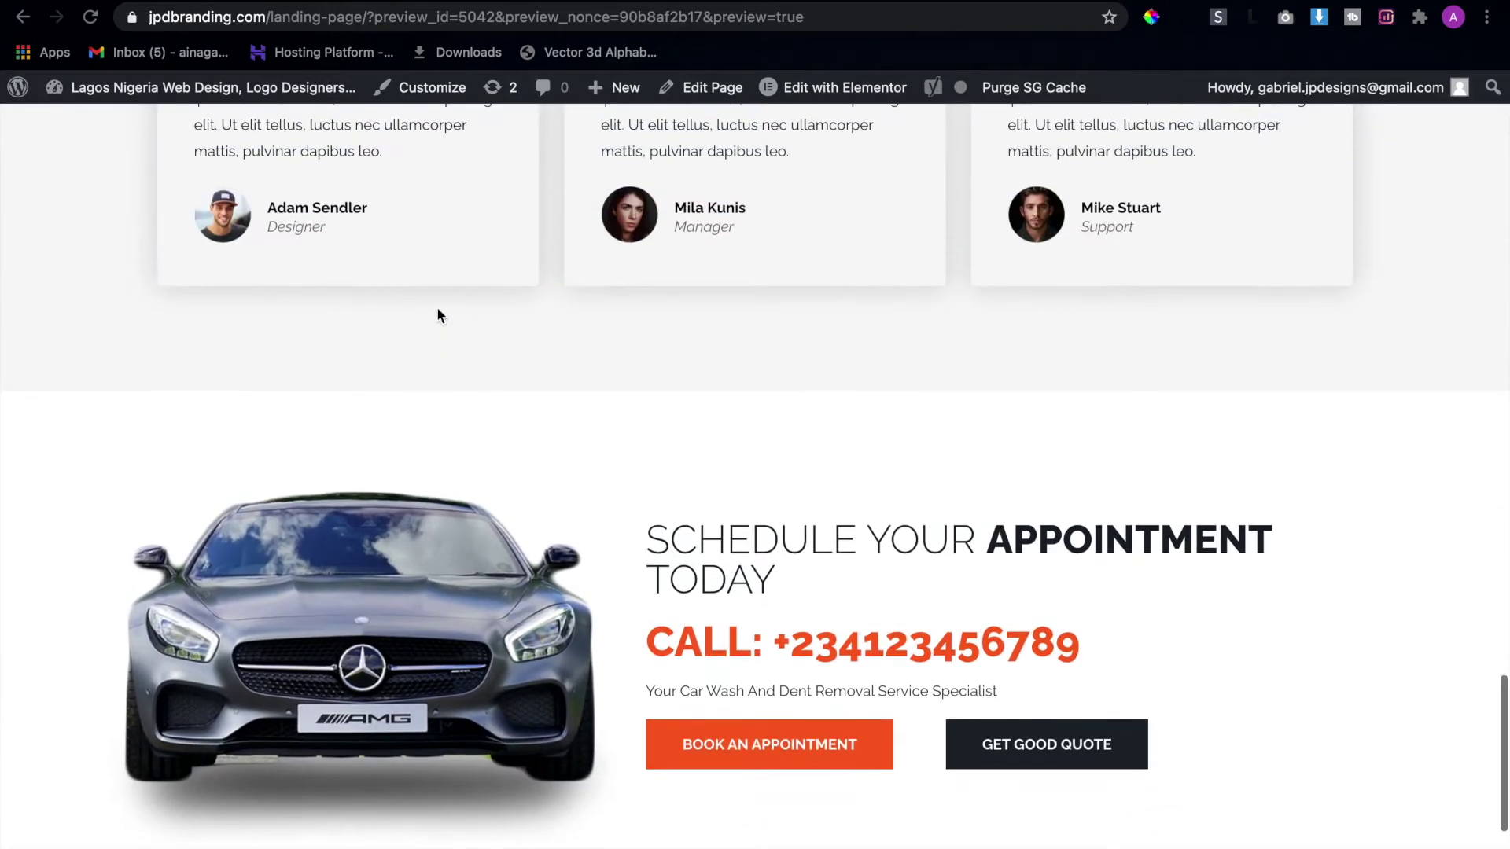
{"action": "scroll", "coordinate": [438, 313], "scroll_direction": "up", "scroll_amount": 1}
{"action": "scroll", "coordinate": [438, 313], "scroll_direction": "down", "scroll_amount": 2}
{"action": "scroll", "coordinate": [437, 315], "scroll_direction": "down", "scroll_amount": 1}
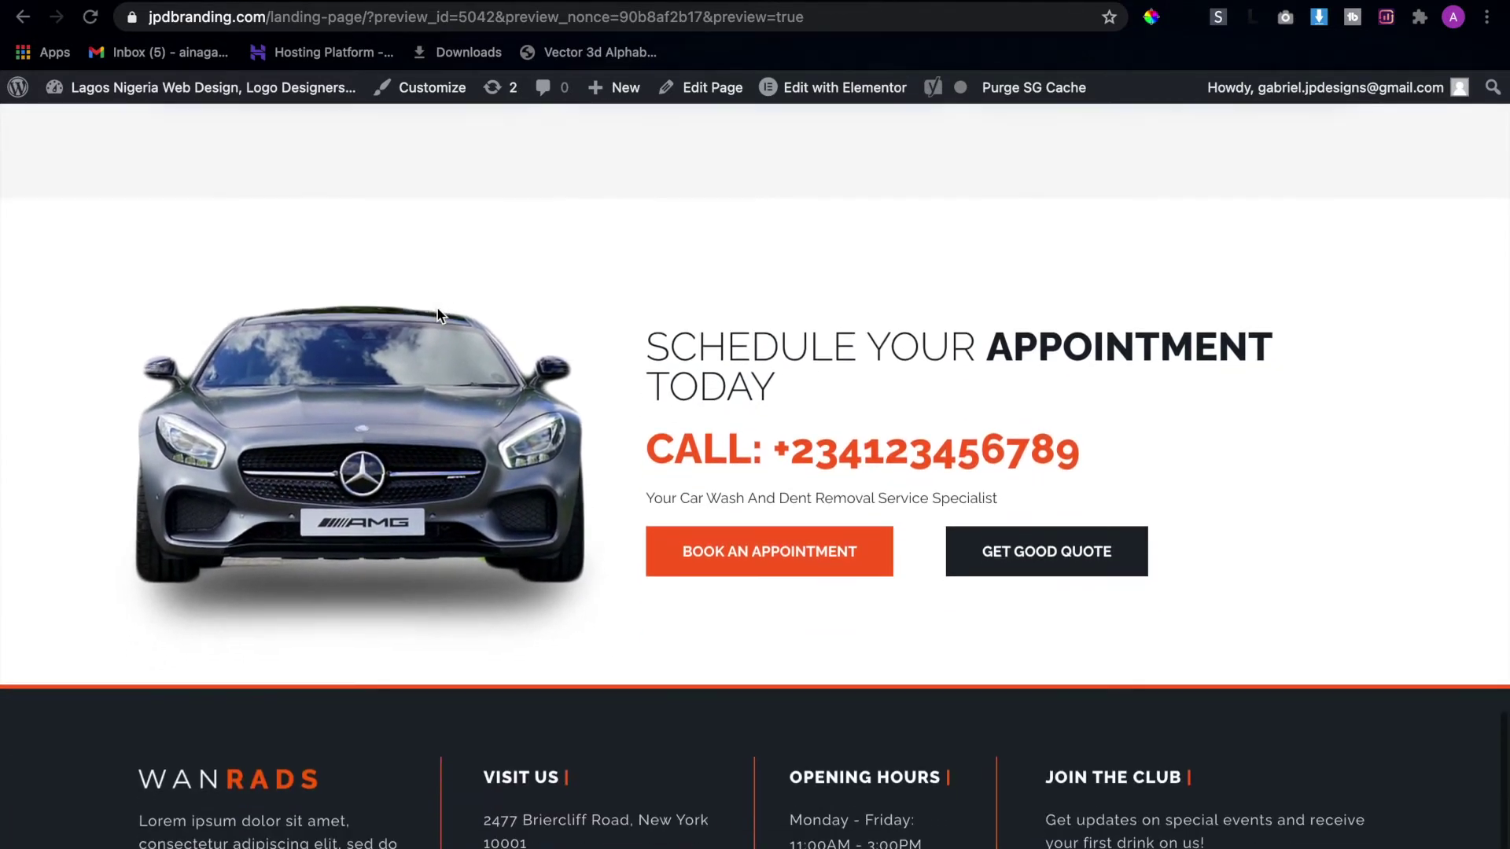
{"action": "scroll", "coordinate": [437, 314], "scroll_direction": "up", "scroll_amount": 4}
{"action": "scroll", "coordinate": [438, 315], "scroll_direction": "down", "scroll_amount": 5}
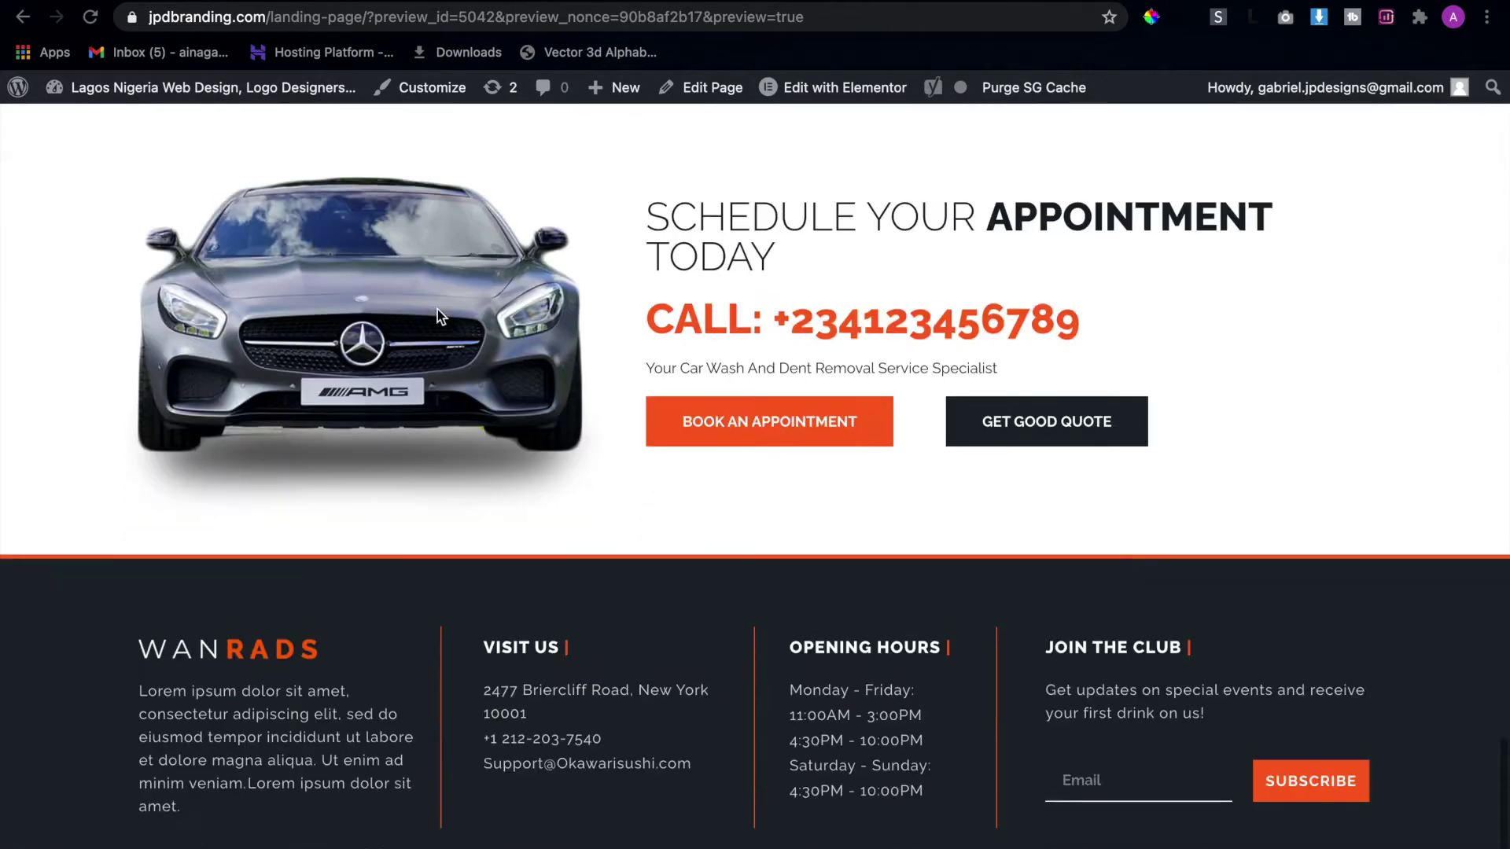
{"action": "scroll", "coordinate": [530, 318], "scroll_direction": "up", "scroll_amount": 15}
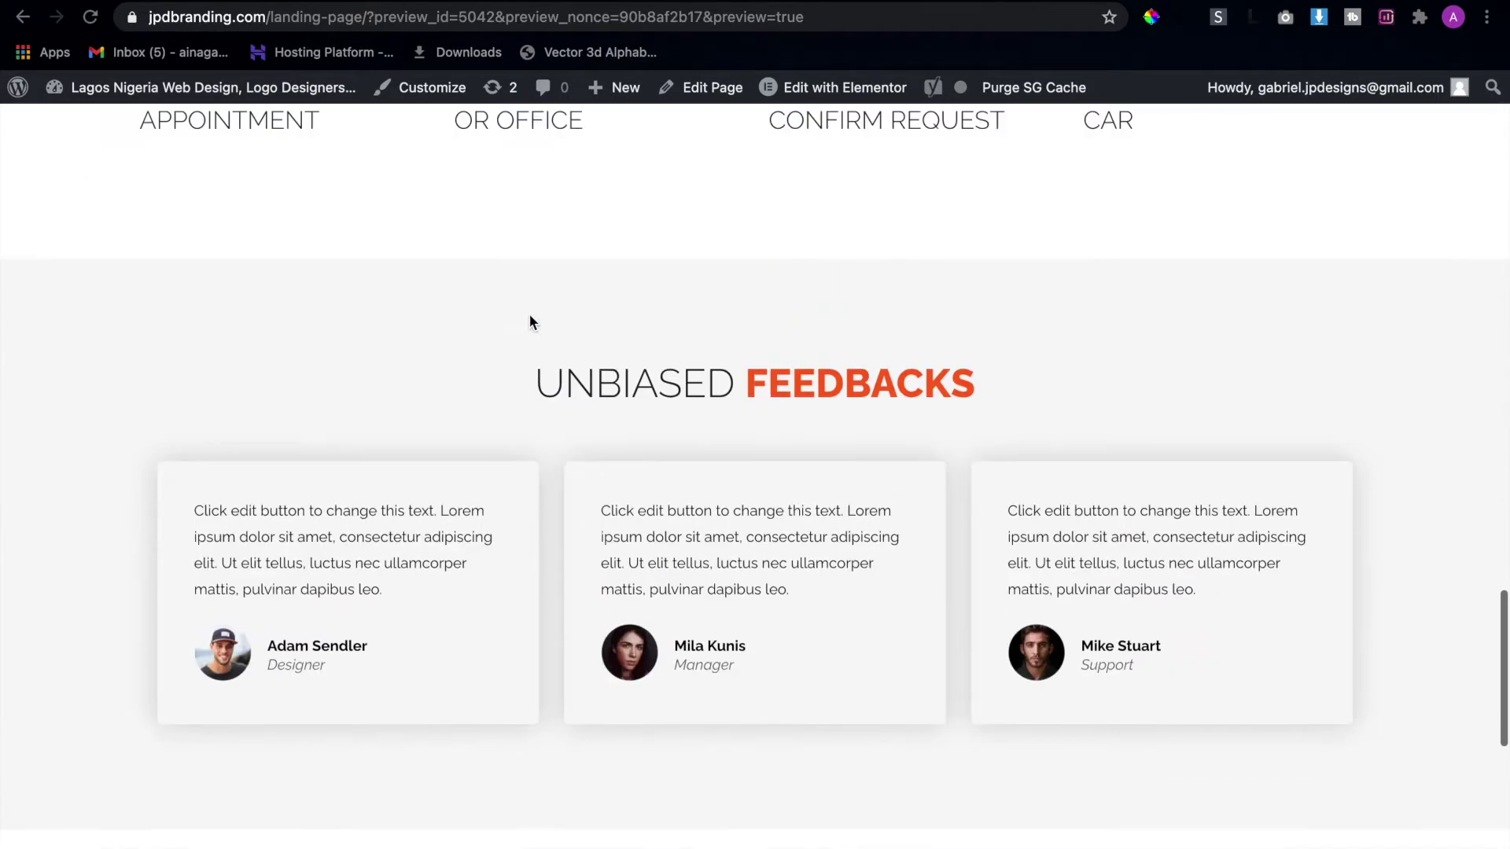
{"action": "scroll", "coordinate": [529, 315], "scroll_direction": "up", "scroll_amount": 5}
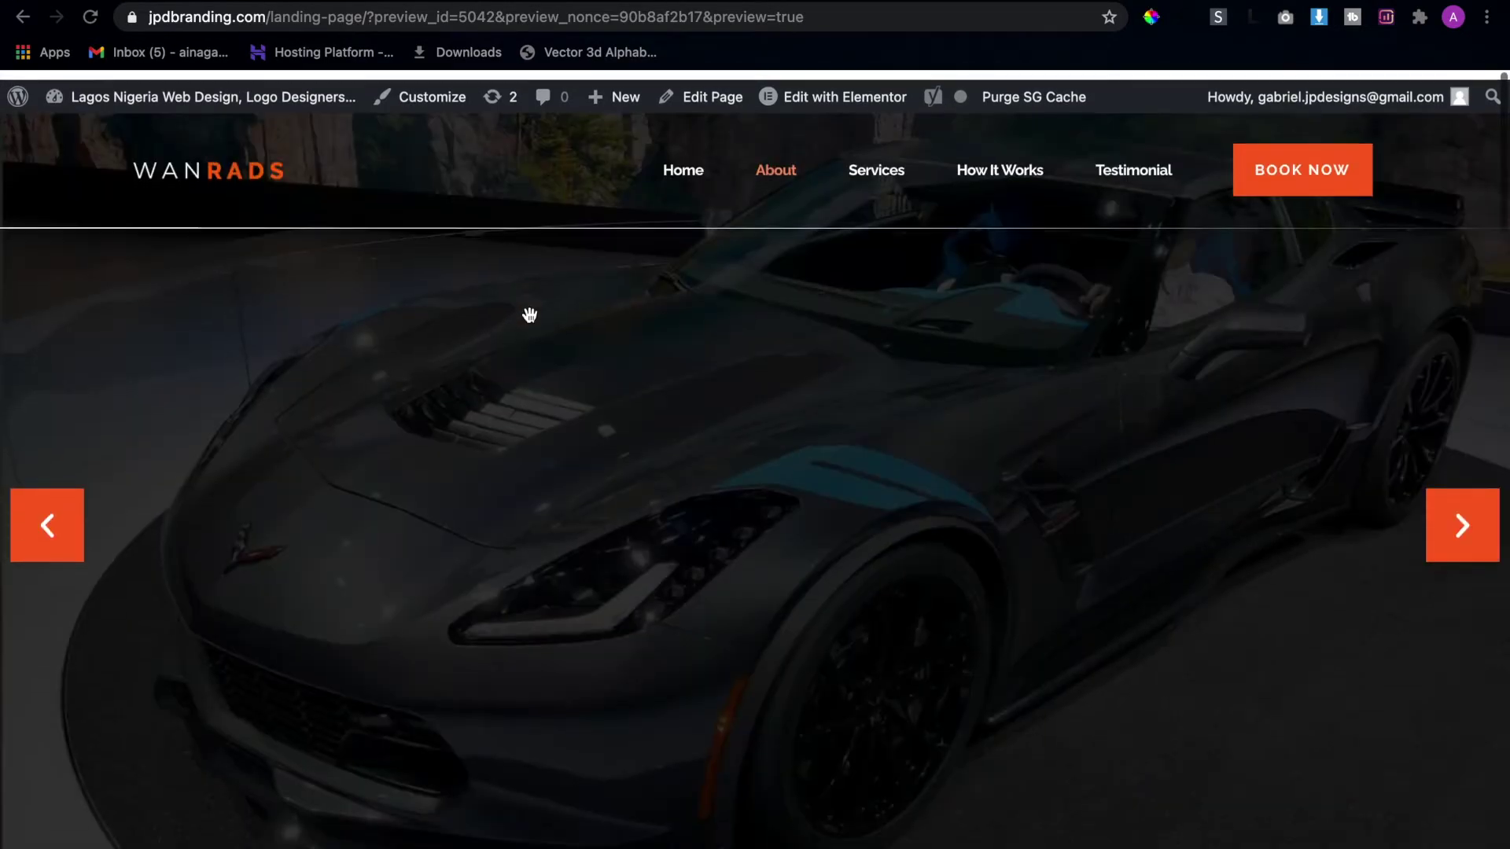
Test the About and Services links in the header navigation, returning to the hero section after each.
{"action": "left_click", "coordinate": [788, 167]}
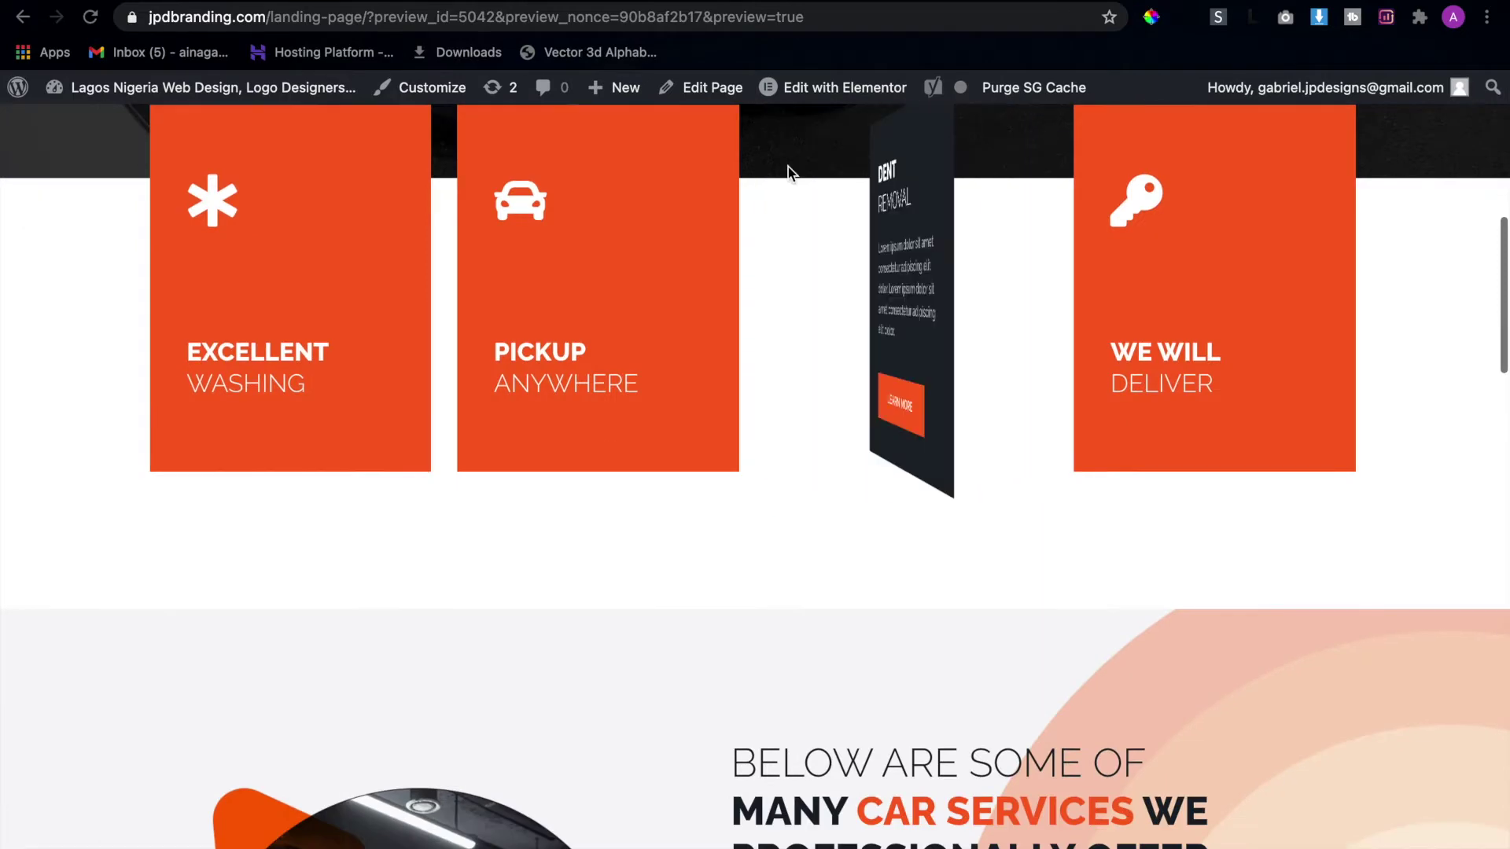
{"action": "scroll", "coordinate": [788, 167], "scroll_direction": "up", "scroll_amount": 5}
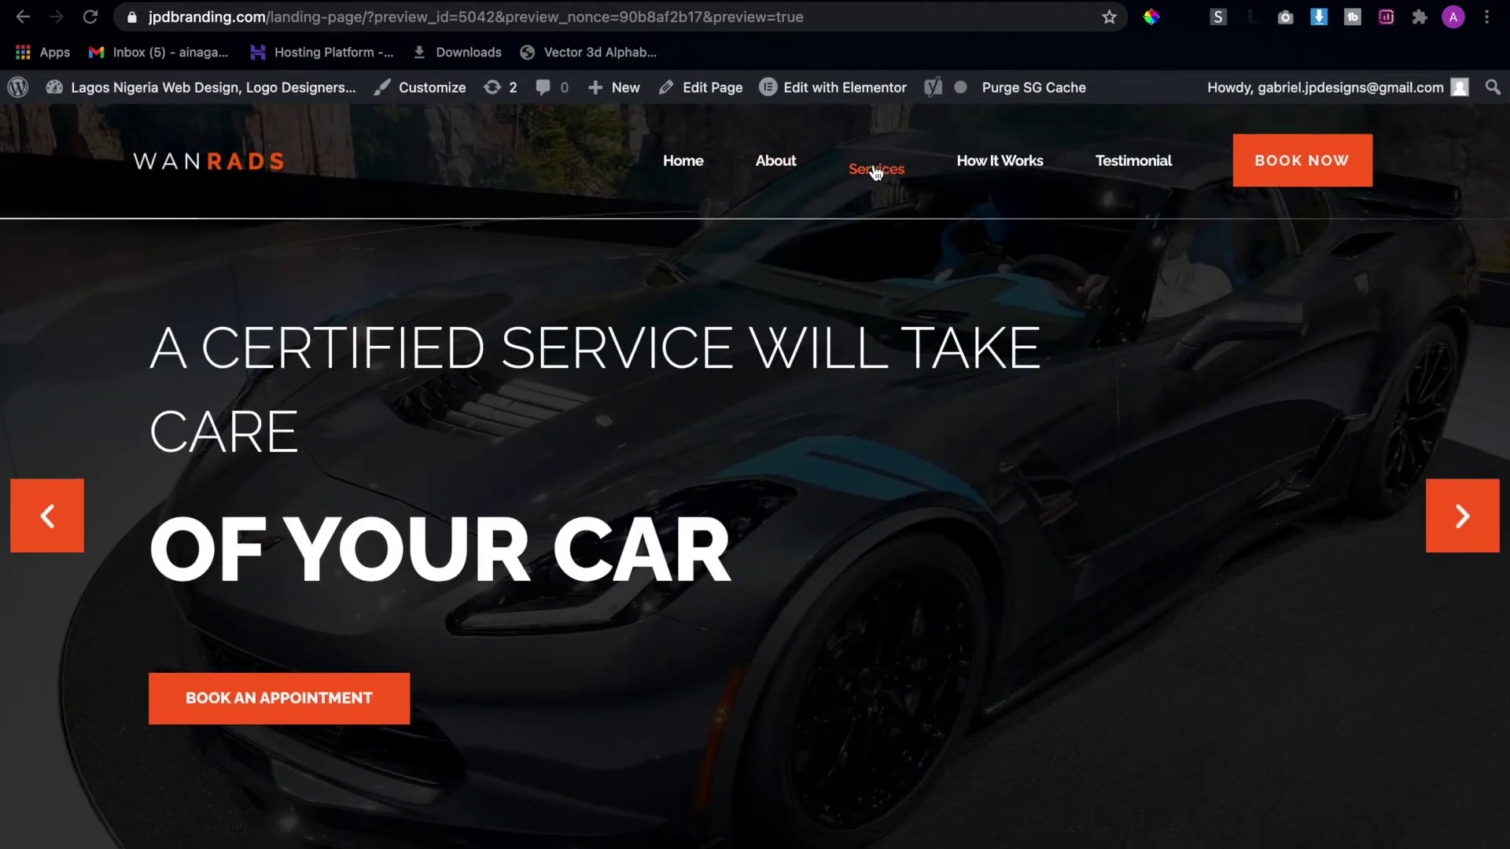
{"action": "left_click", "coordinate": [876, 169]}
{"action": "scroll", "coordinate": [875, 171], "scroll_direction": "up", "scroll_amount": 5}
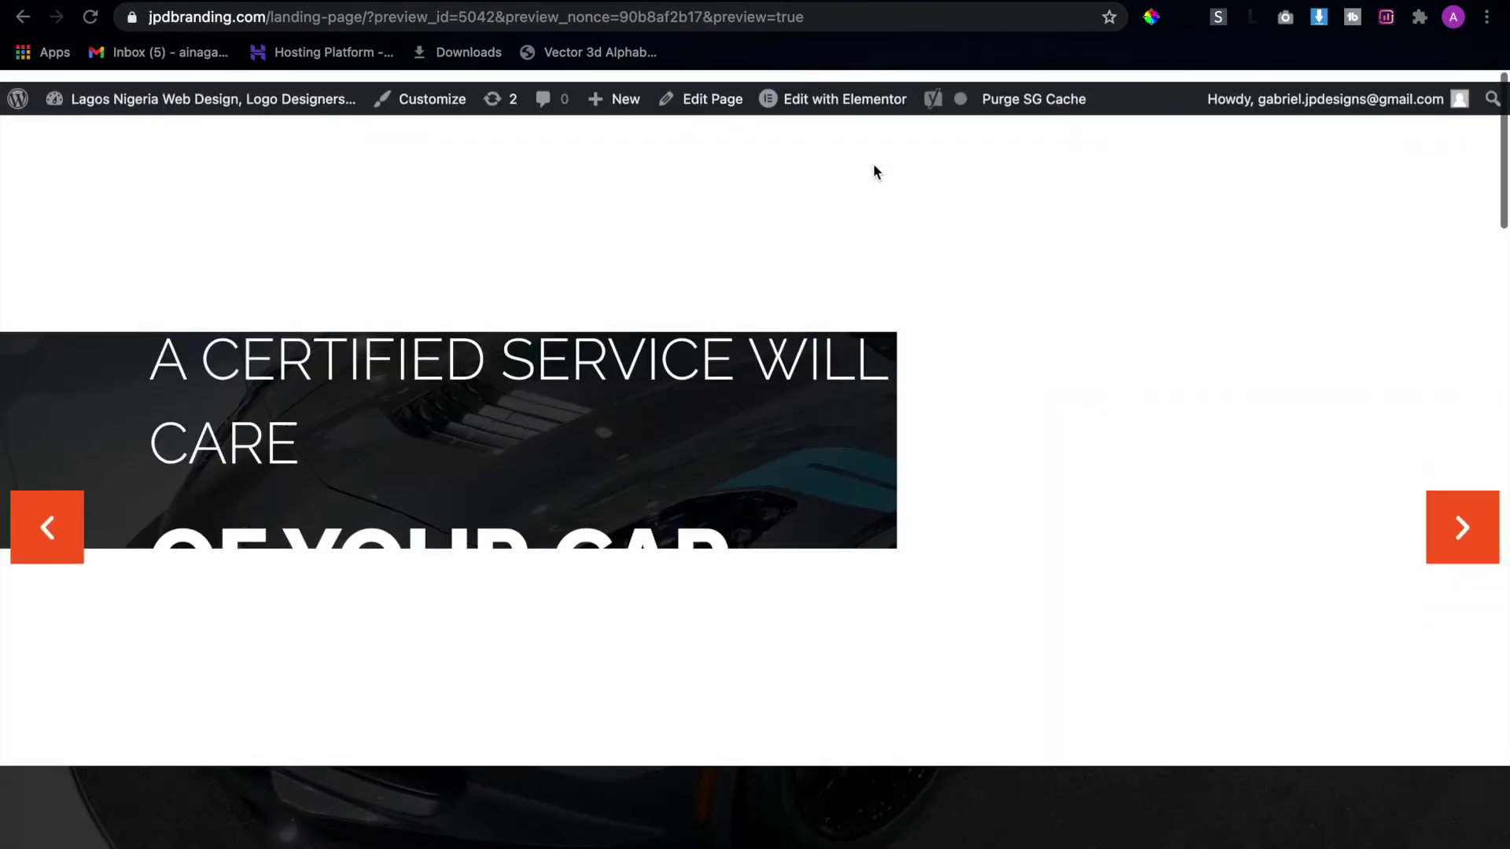
Review the landing page's layout once more from the hero section down to the appointment section.
{"action": "scroll", "coordinate": [550, 440], "scroll_direction": "down", "scroll_amount": 2}
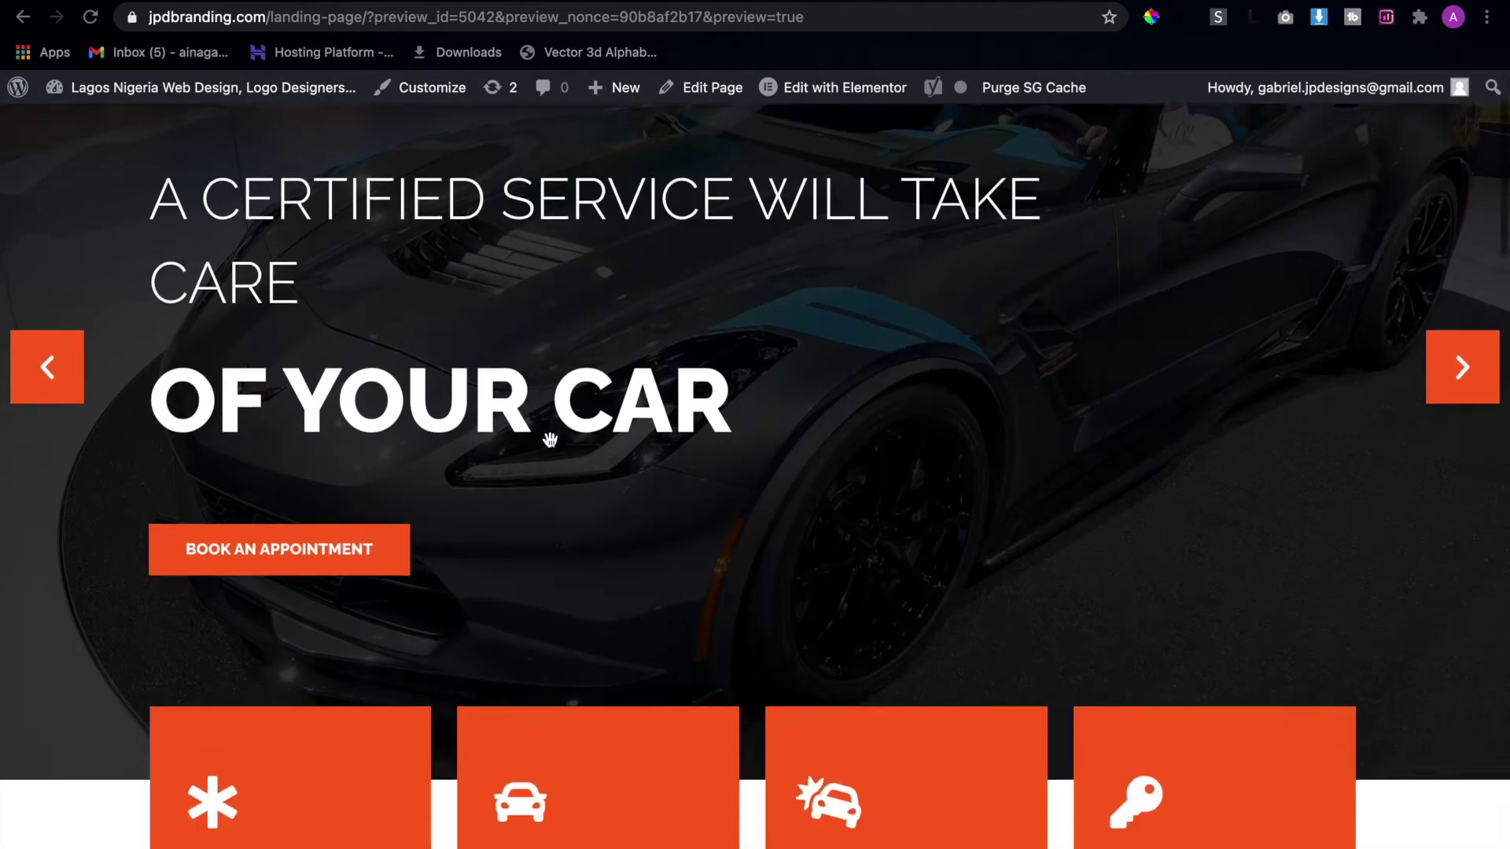
{"action": "scroll", "coordinate": [549, 439], "scroll_direction": "up", "scroll_amount": 2}
{"action": "scroll", "coordinate": [549, 440], "scroll_direction": "down", "scroll_amount": 1}
{"action": "scroll", "coordinate": [550, 439], "scroll_direction": "down", "scroll_amount": 4}
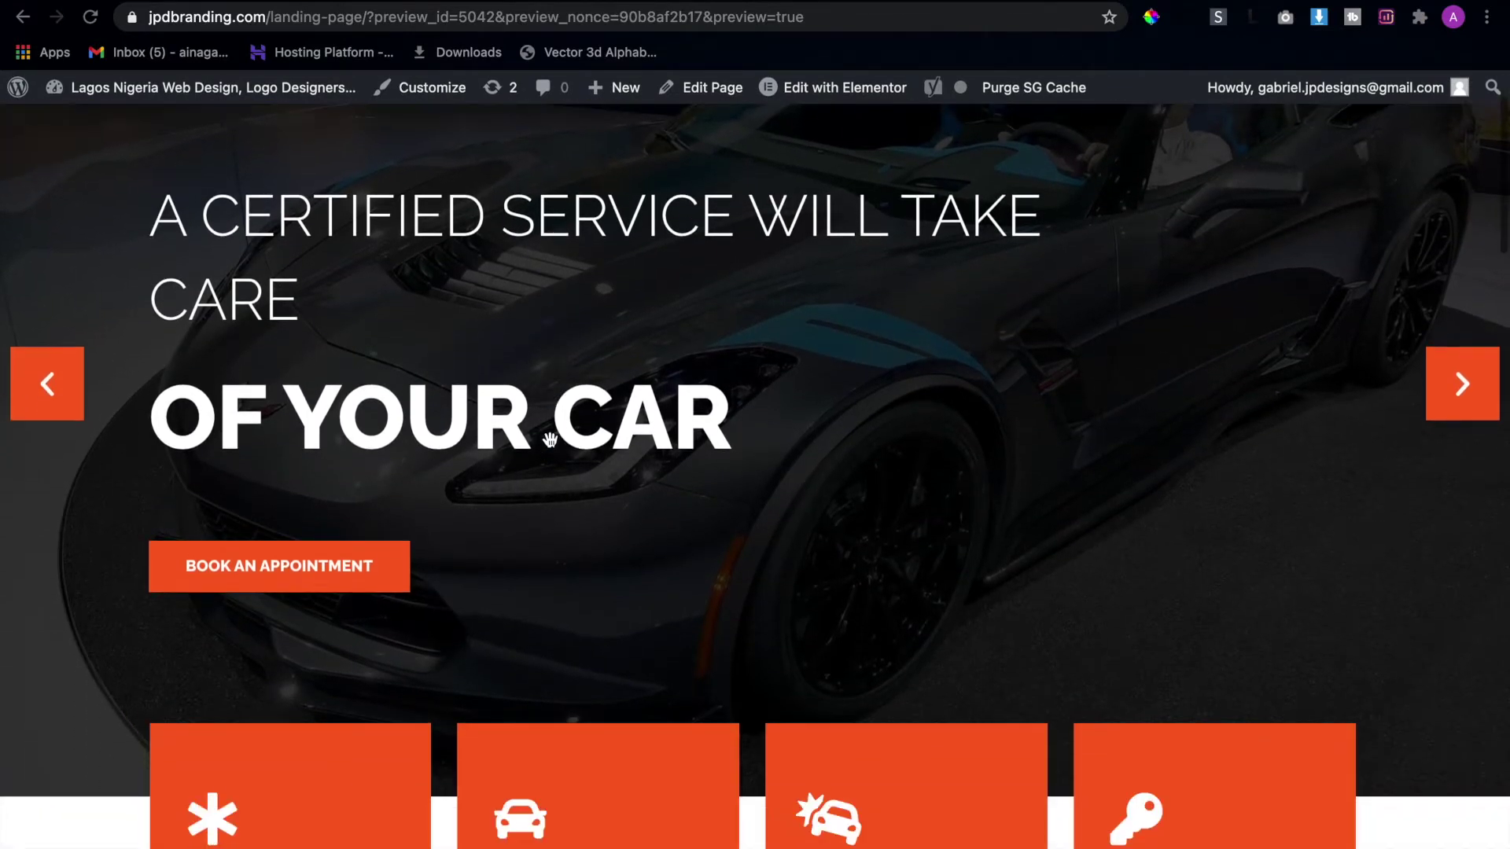
{"action": "scroll", "coordinate": [549, 439], "scroll_direction": "down", "scroll_amount": 6}
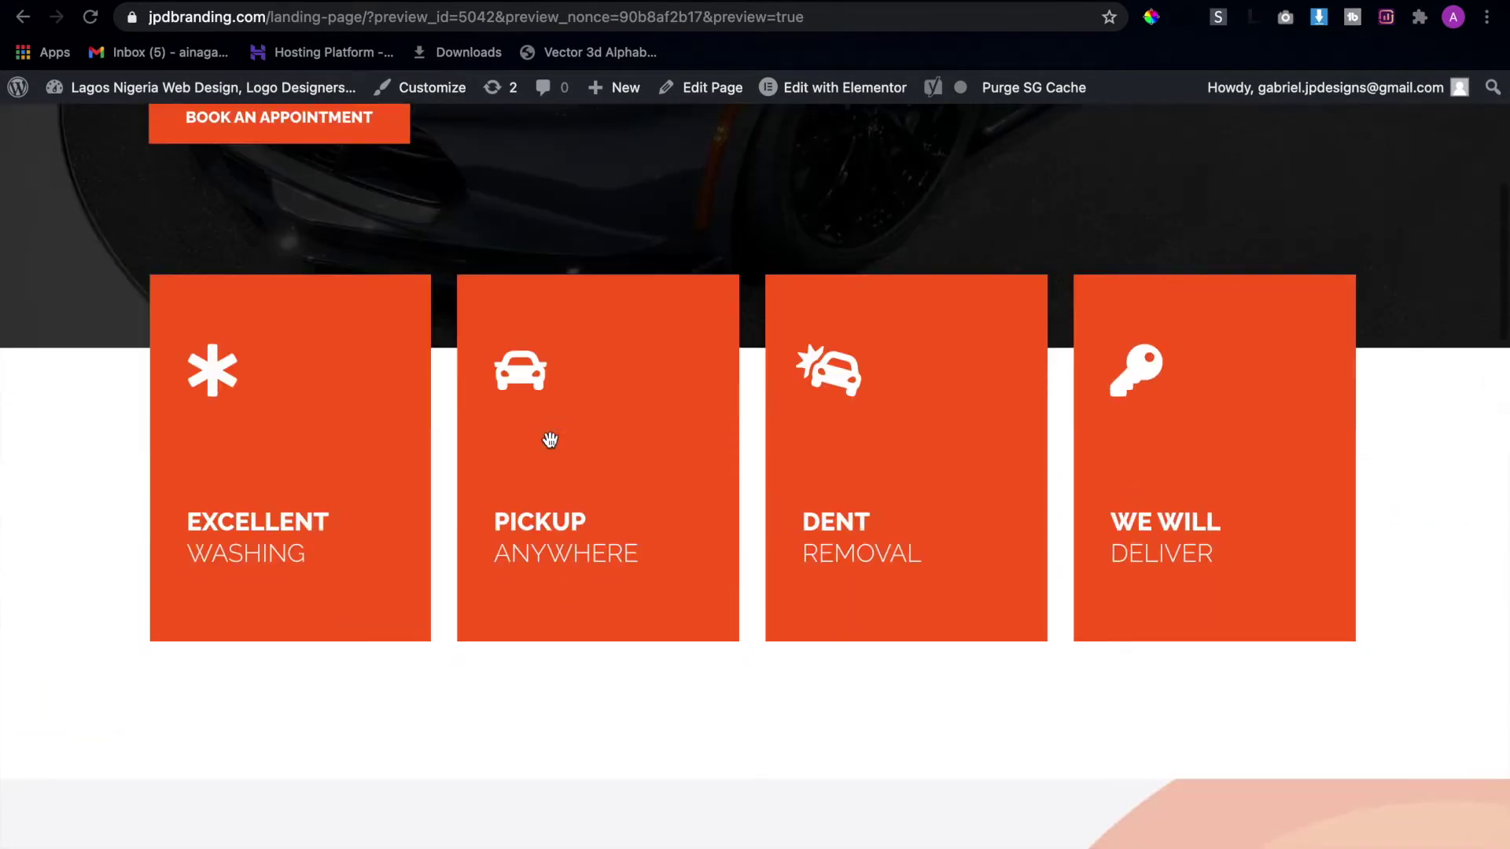
{"action": "scroll", "coordinate": [550, 439], "scroll_direction": "down", "scroll_amount": 5}
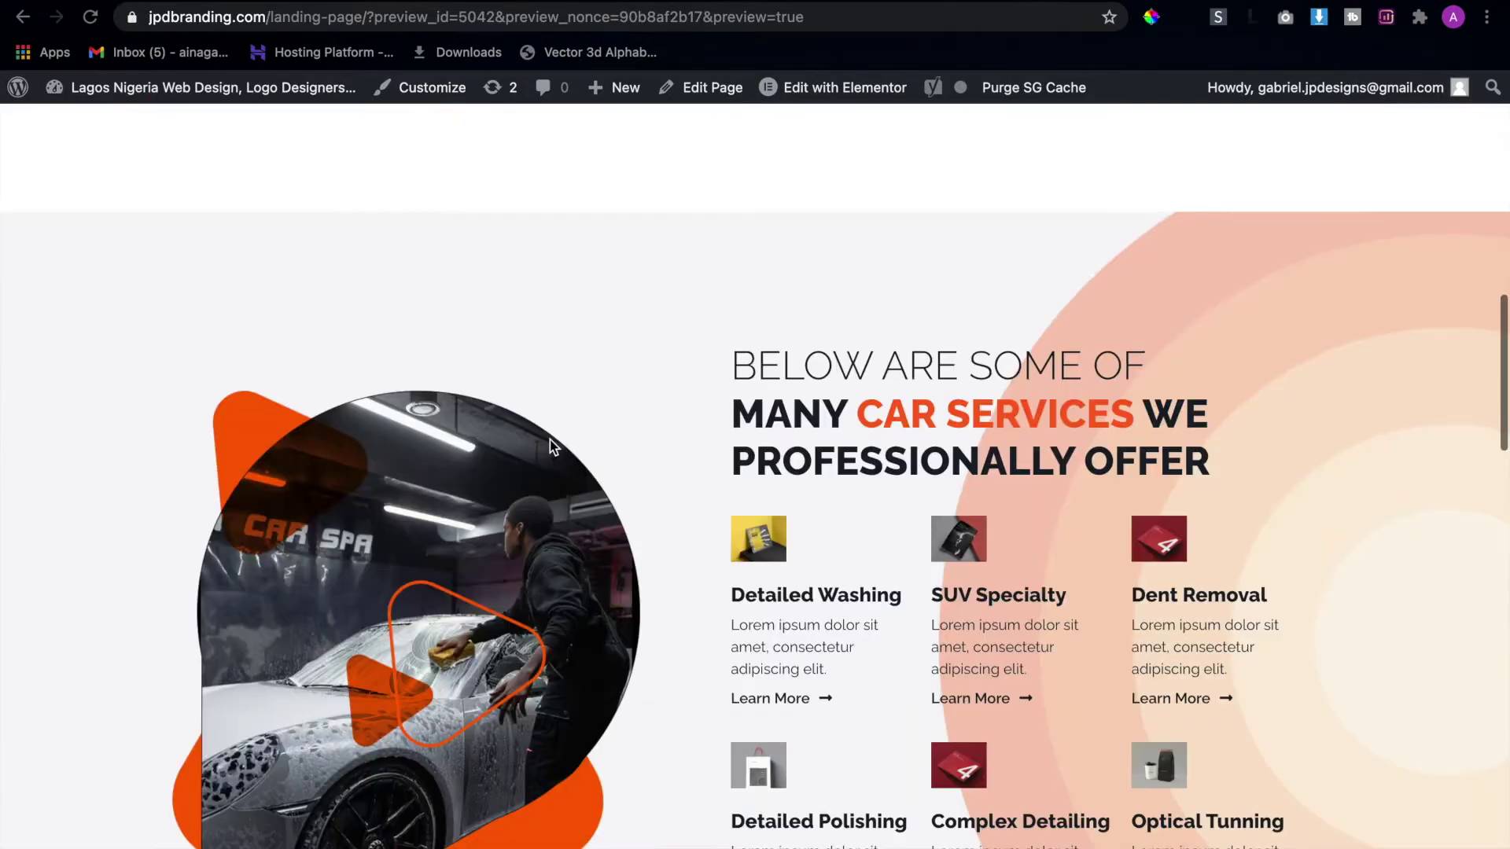
{"action": "scroll", "coordinate": [550, 440], "scroll_direction": "down", "scroll_amount": 6}
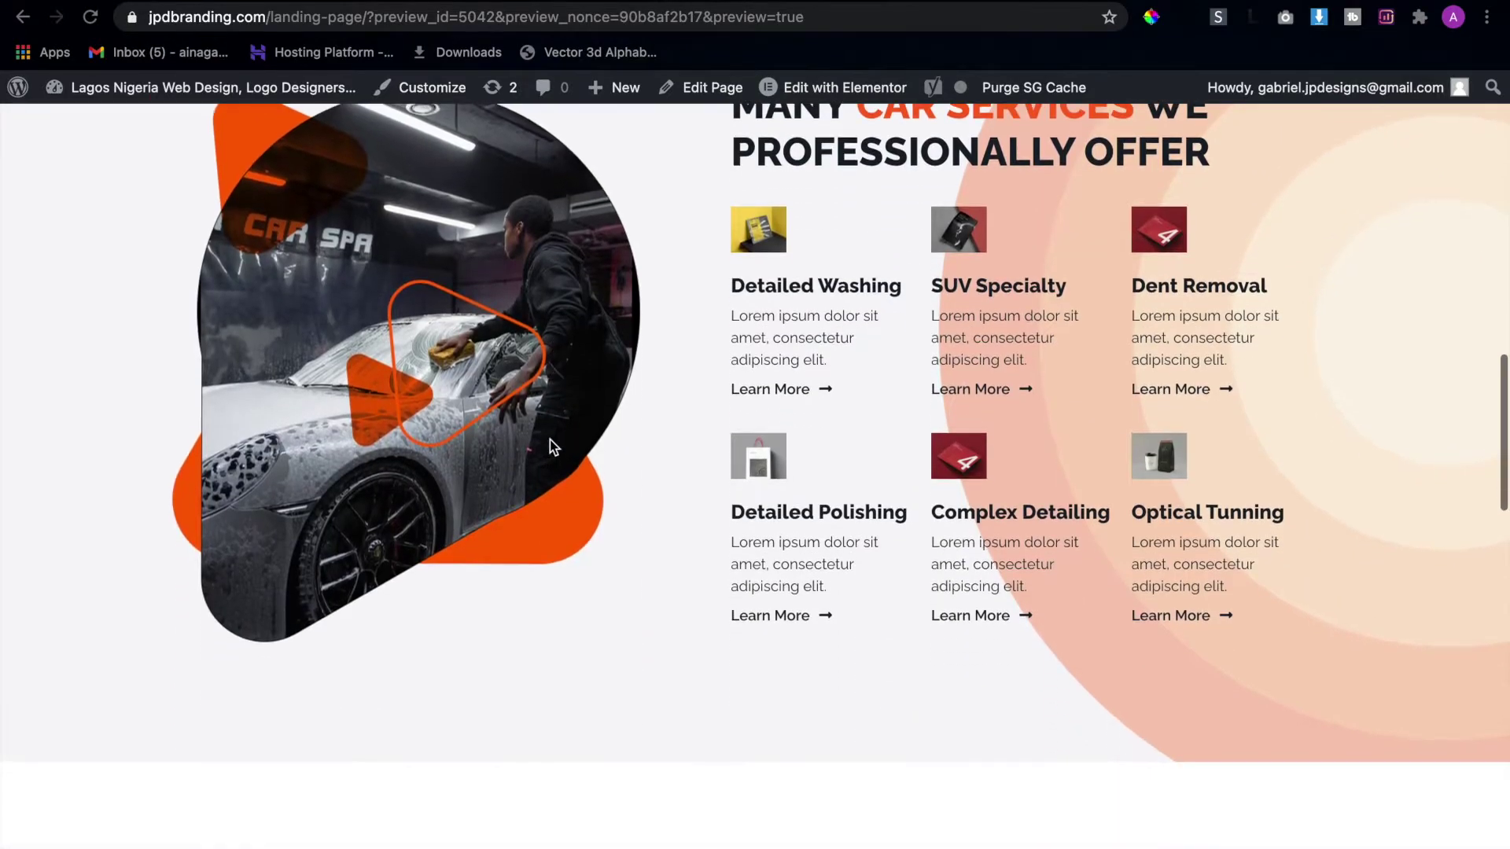
{"action": "scroll", "coordinate": [549, 444], "scroll_direction": "down", "scroll_amount": 1}
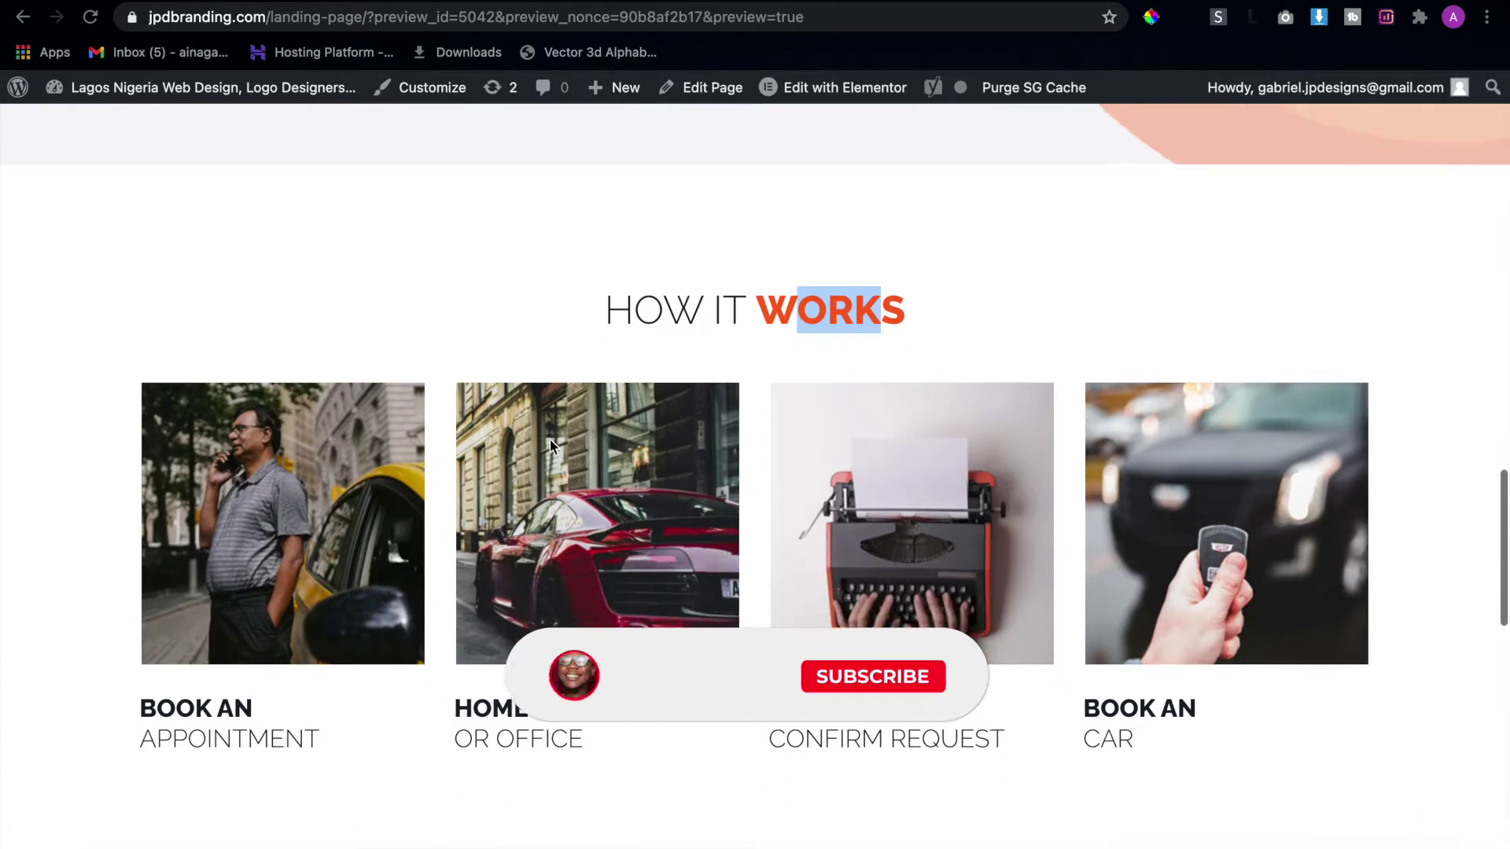
{"action": "scroll", "coordinate": [531, 327], "scroll_direction": "down", "scroll_amount": 2}
{"action": "scroll", "coordinate": [531, 327], "scroll_direction": "down", "scroll_amount": 7}
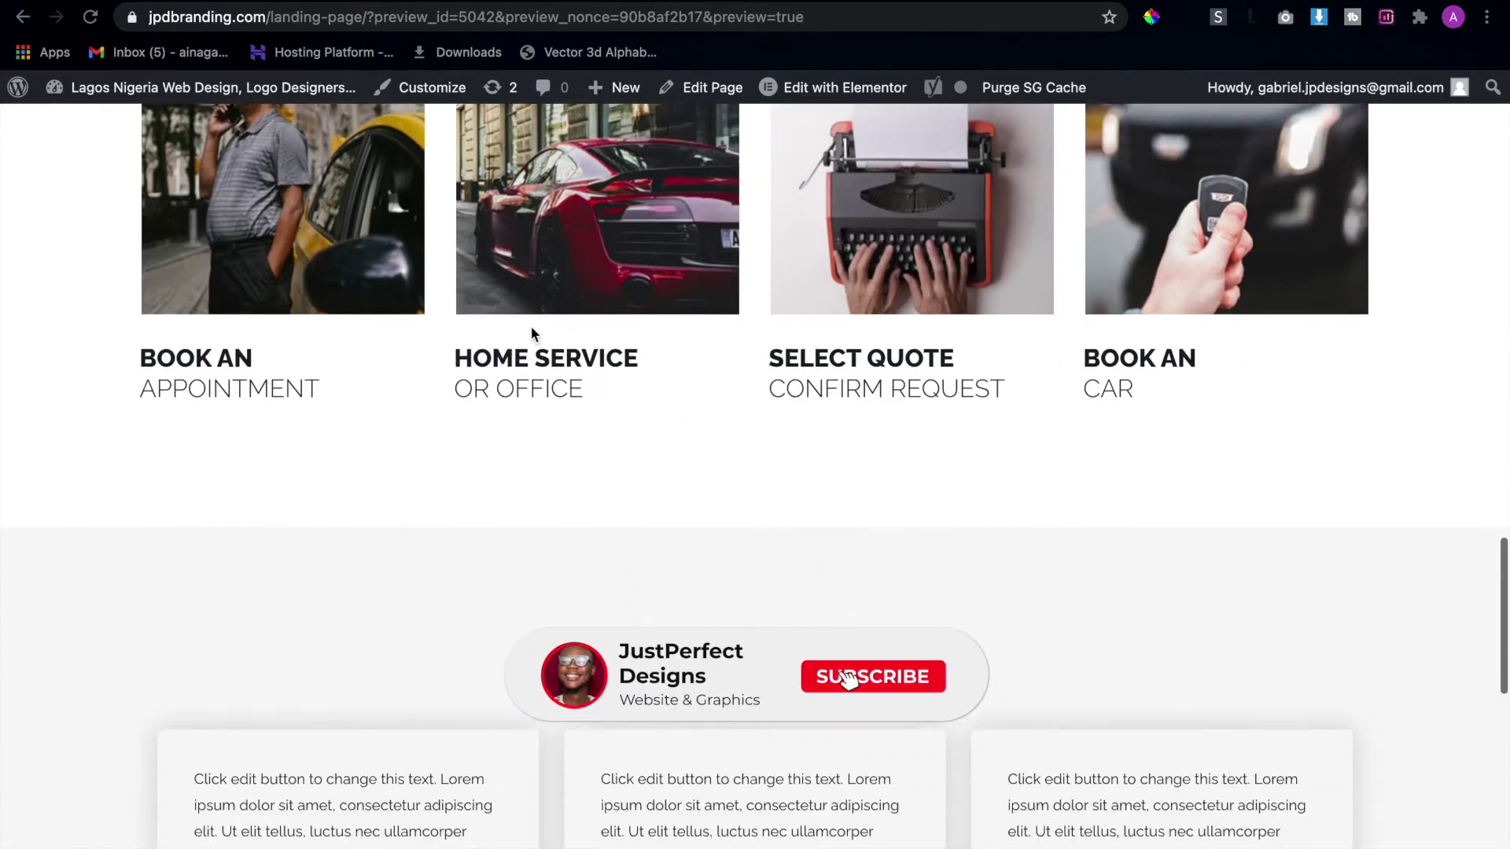
{"action": "scroll", "coordinate": [531, 328], "scroll_direction": "down", "scroll_amount": 6}
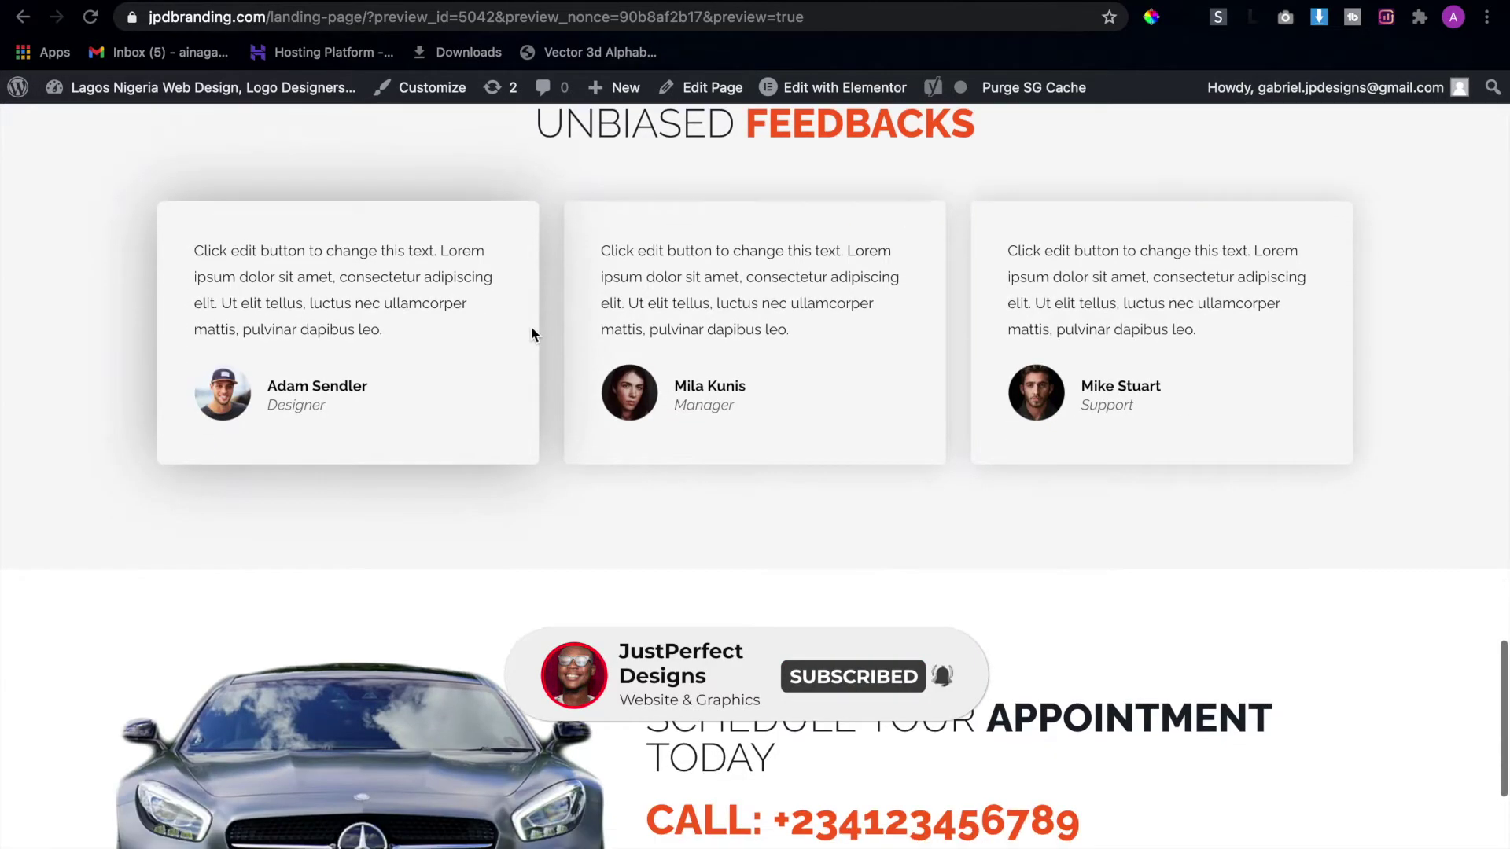
{"action": "scroll", "coordinate": [531, 327], "scroll_direction": "down", "scroll_amount": 2}
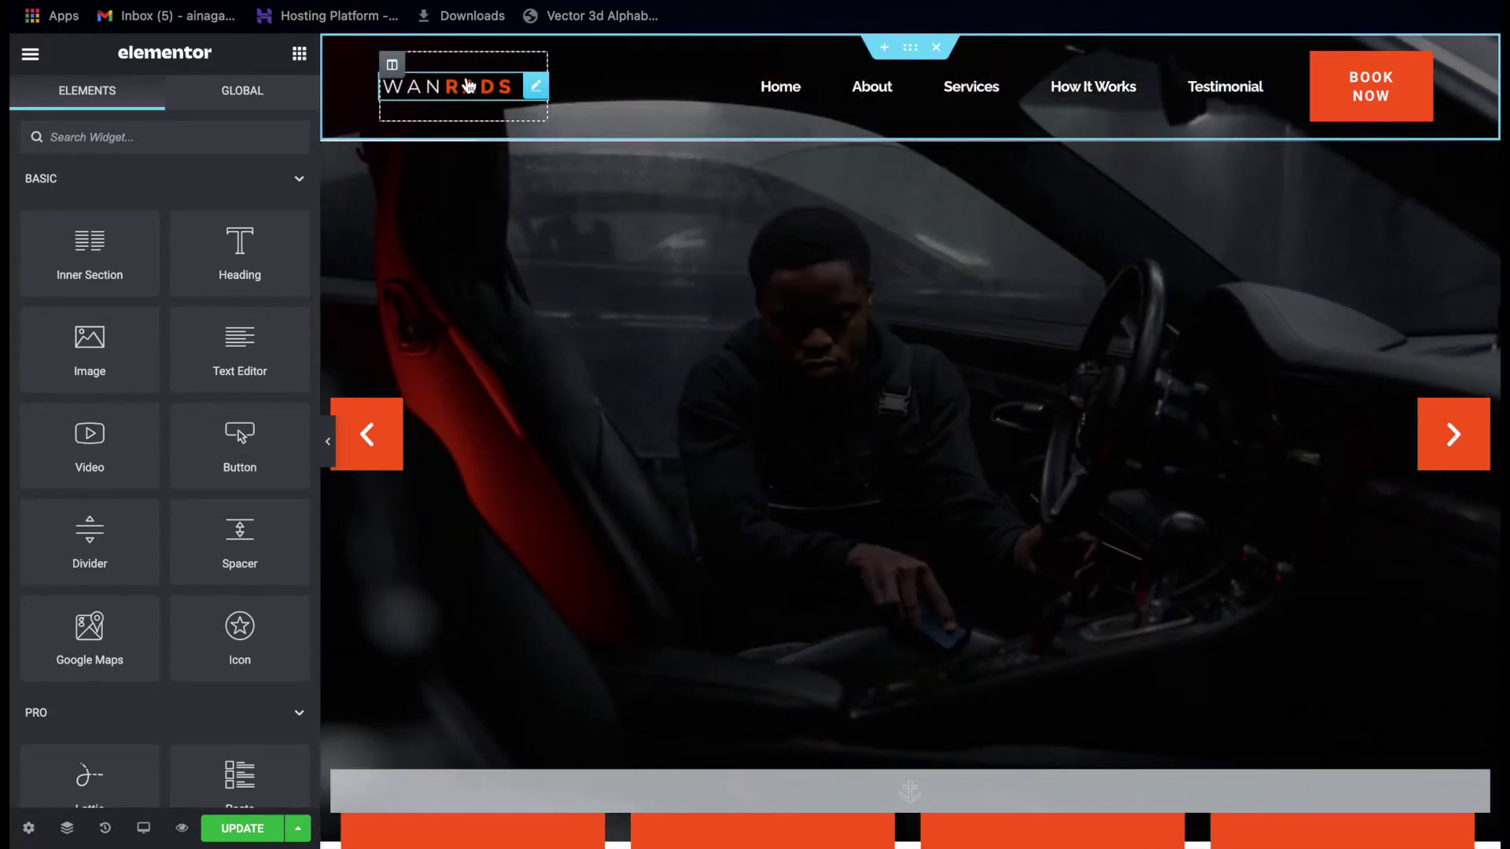
Examine the header logo's image settings, the main editor menu and the widget list.
{"action": "left_click", "coordinate": [469, 85]}
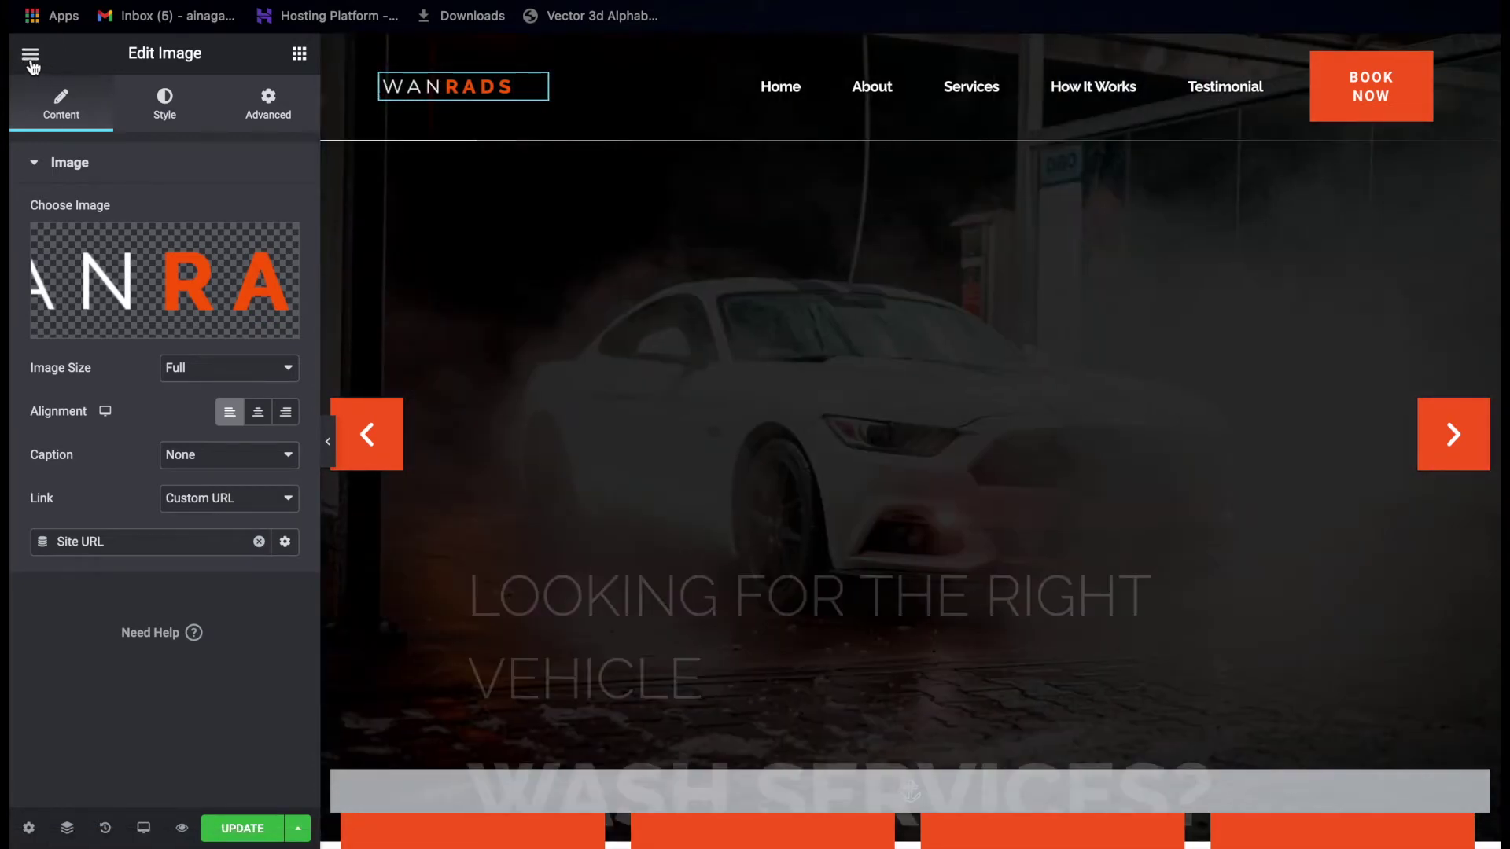
{"action": "left_click", "coordinate": [30, 55]}
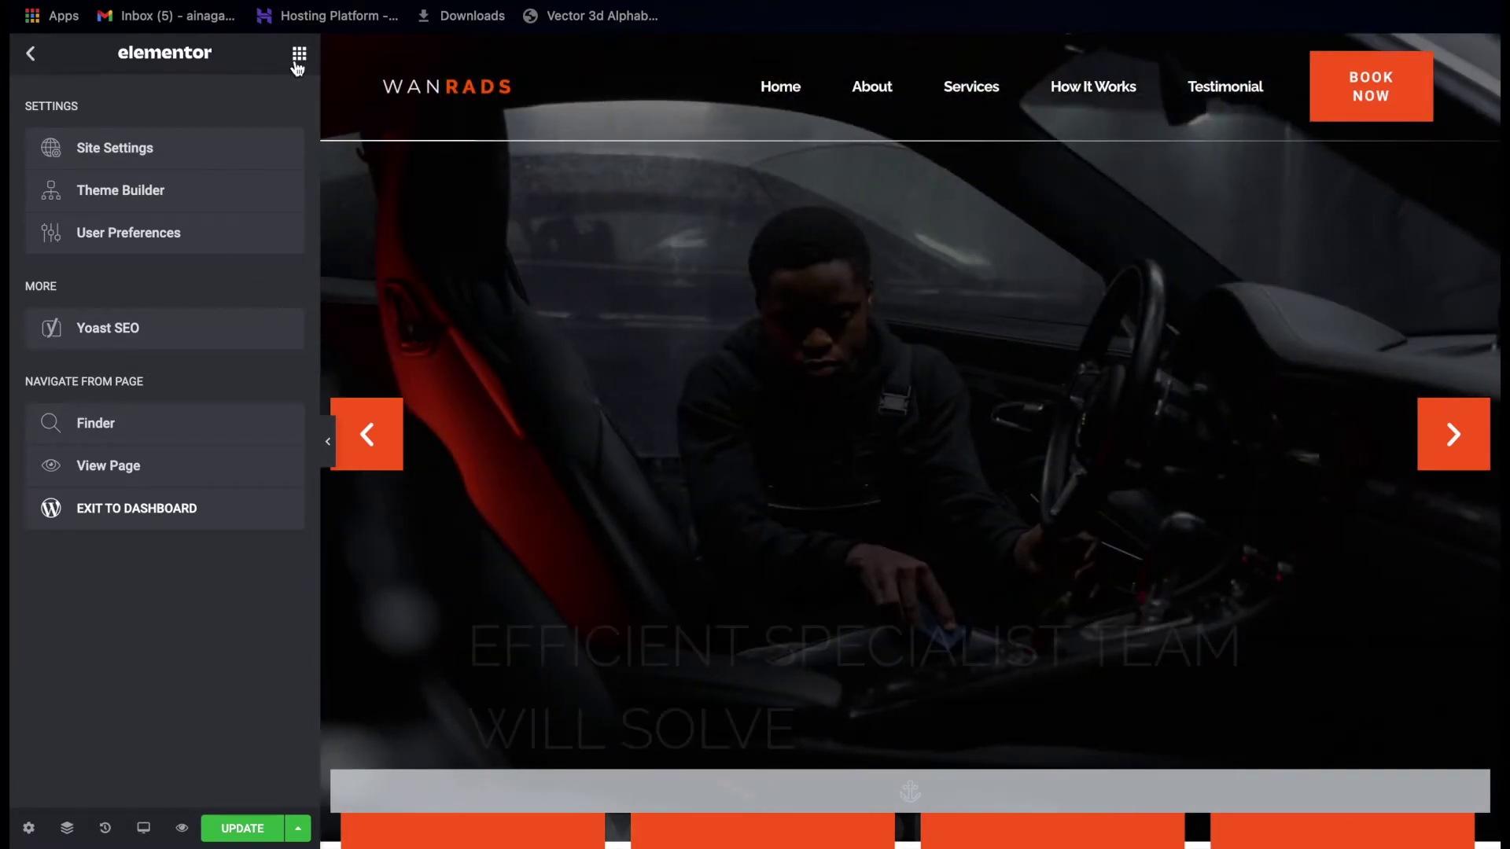
{"action": "left_click", "coordinate": [470, 121]}
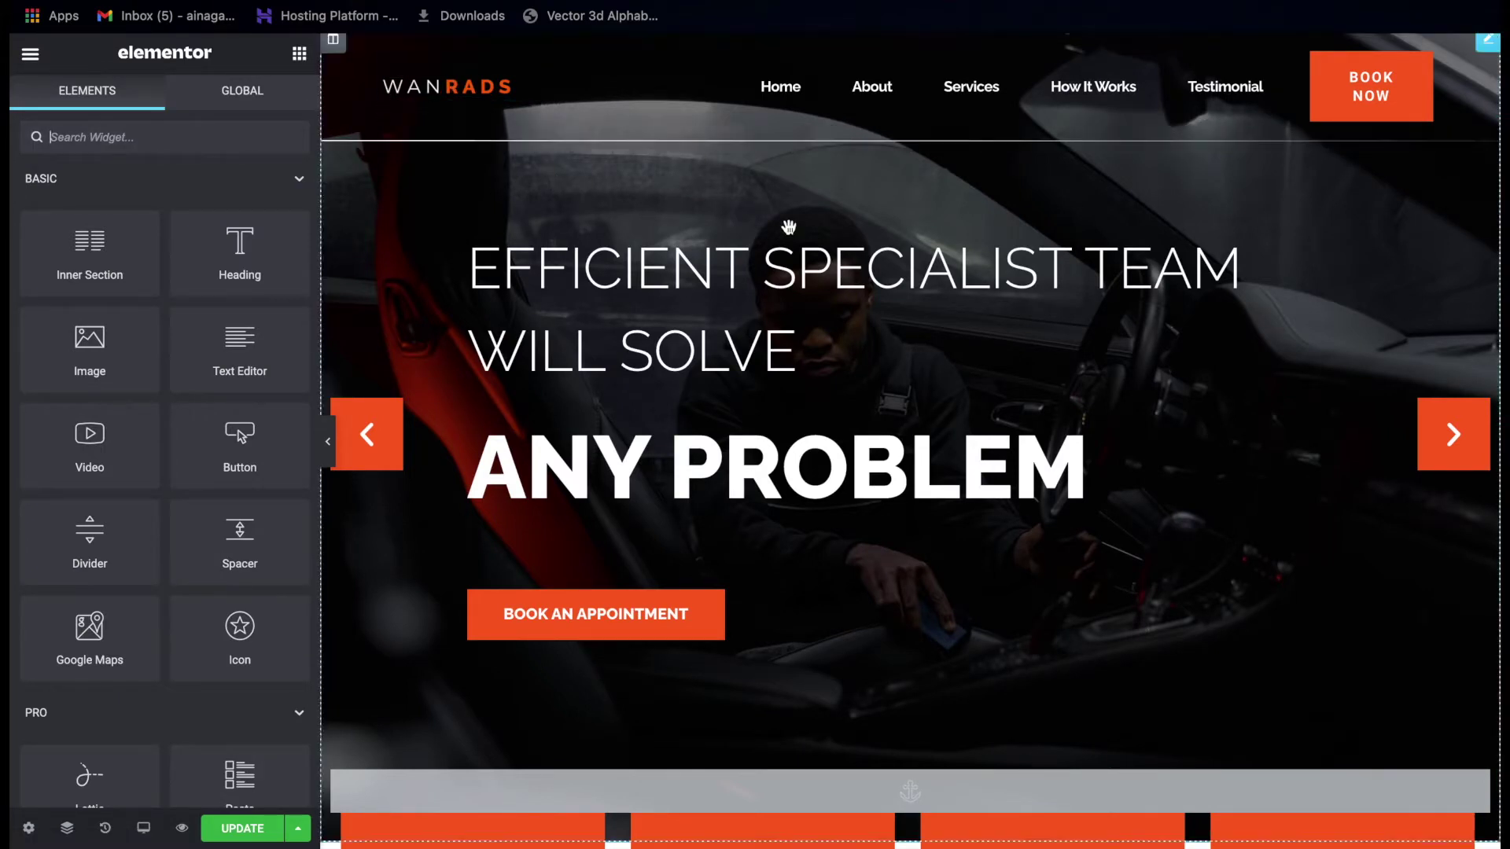
Link the header logo image to the Site URL dynamic tag.
{"action": "left_click", "coordinate": [463, 93]}
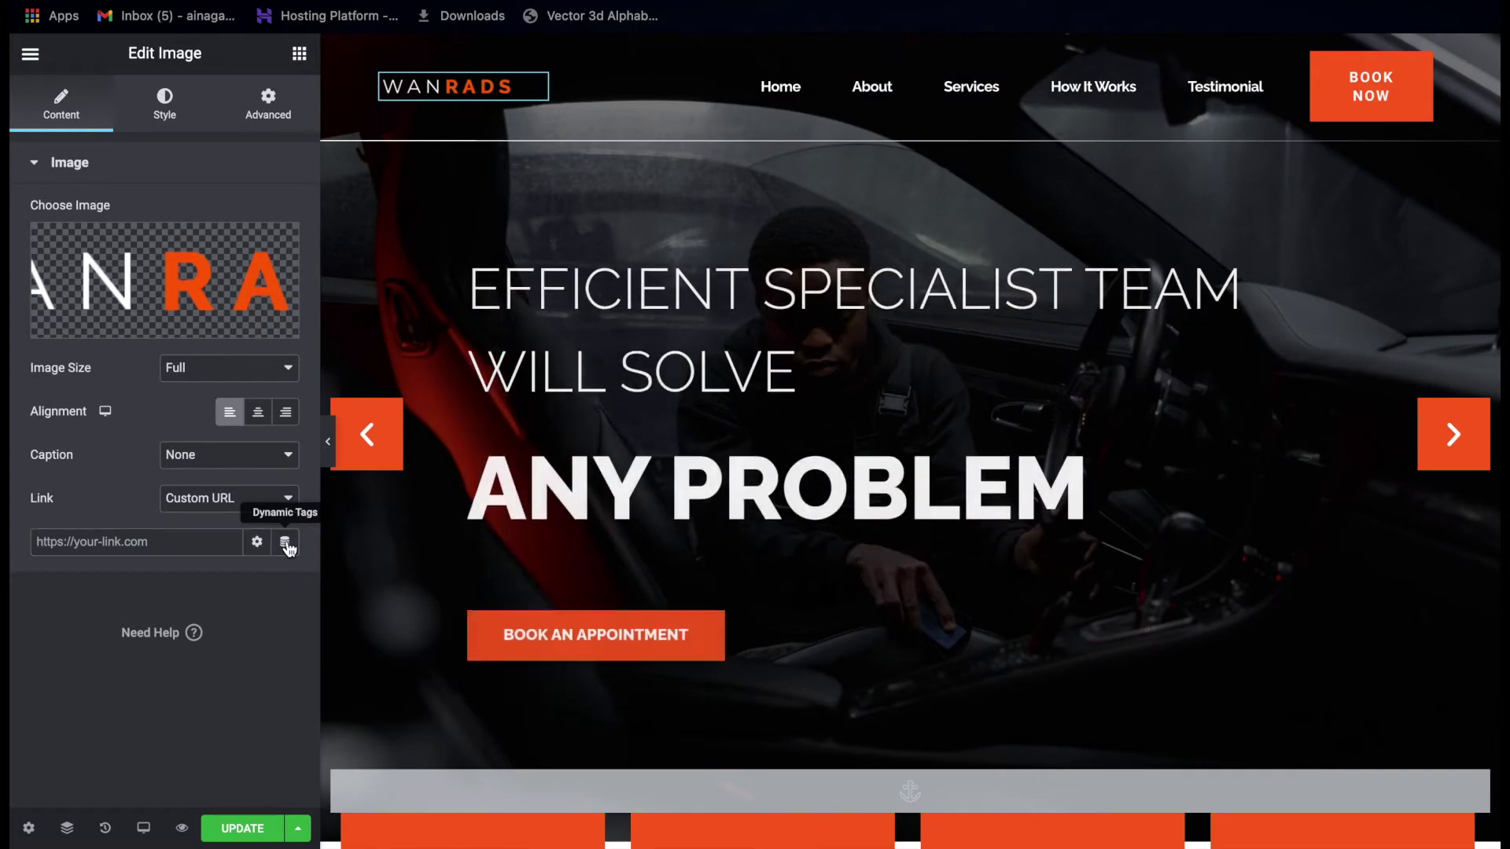
{"action": "left_click", "coordinate": [286, 547]}
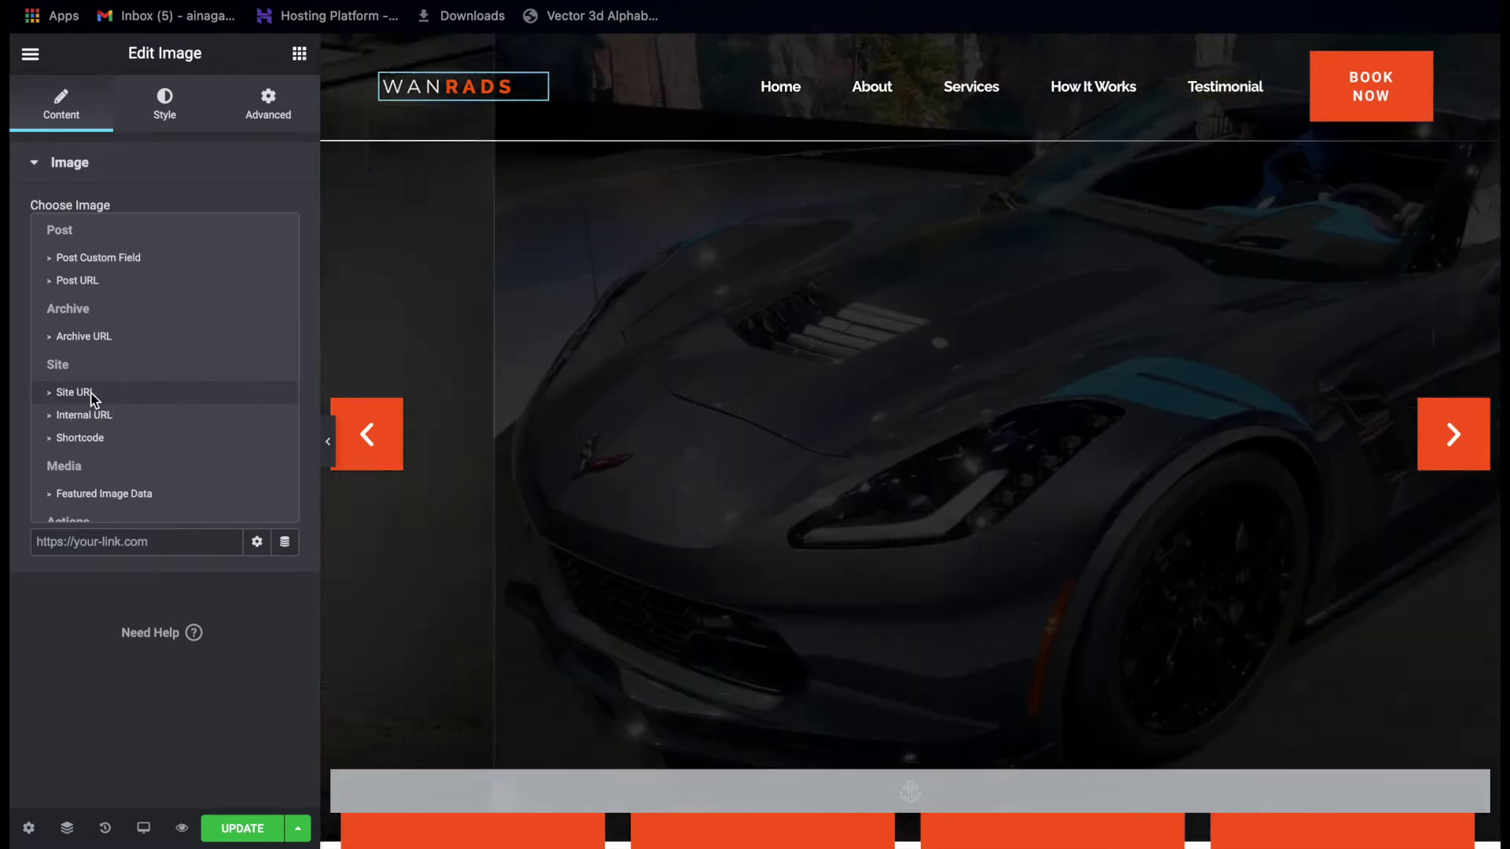
{"action": "left_click", "coordinate": [92, 400]}
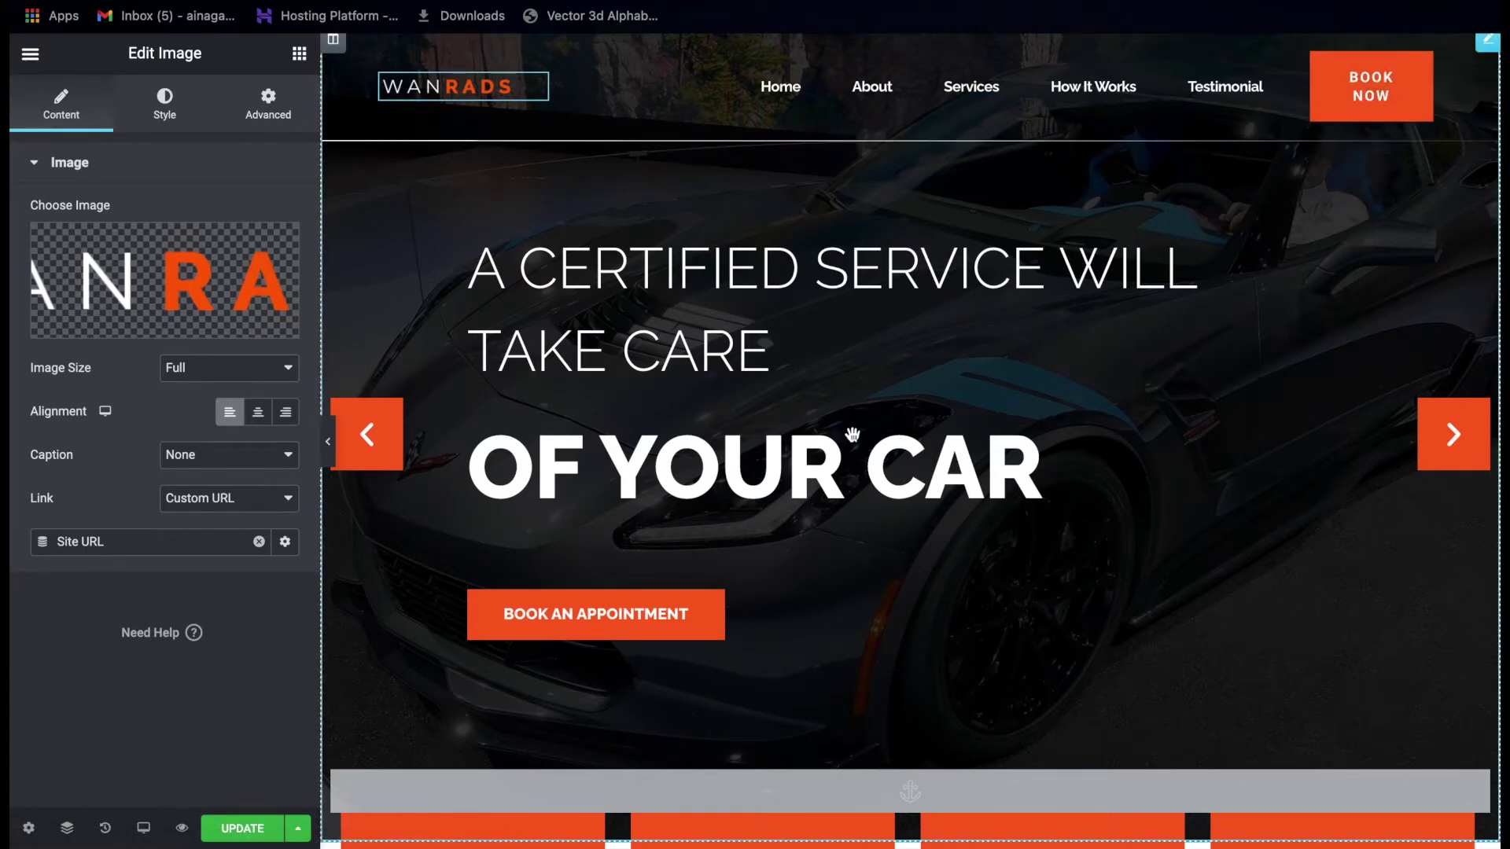
Open the header navigation menu's layout settings and select Text as its pointer style.
{"action": "scroll", "coordinate": [852, 434], "scroll_direction": "down", "scroll_amount": 2}
{"action": "scroll", "coordinate": [853, 434], "scroll_direction": "up", "scroll_amount": 2}
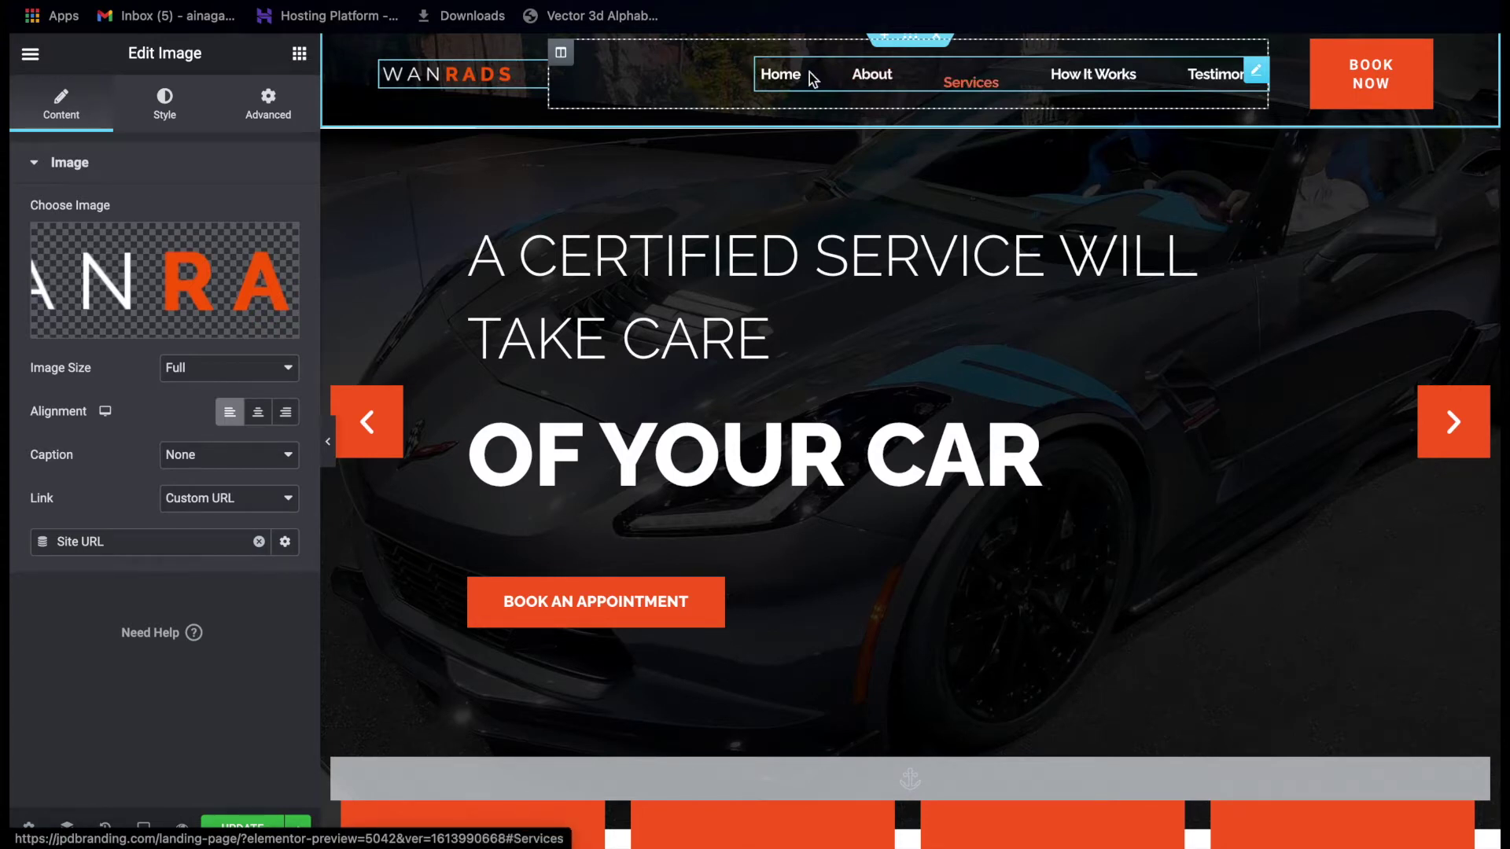
{"action": "left_click", "coordinate": [974, 81]}
{"action": "scroll", "coordinate": [870, 79], "scroll_direction": "up", "scroll_amount": 10}
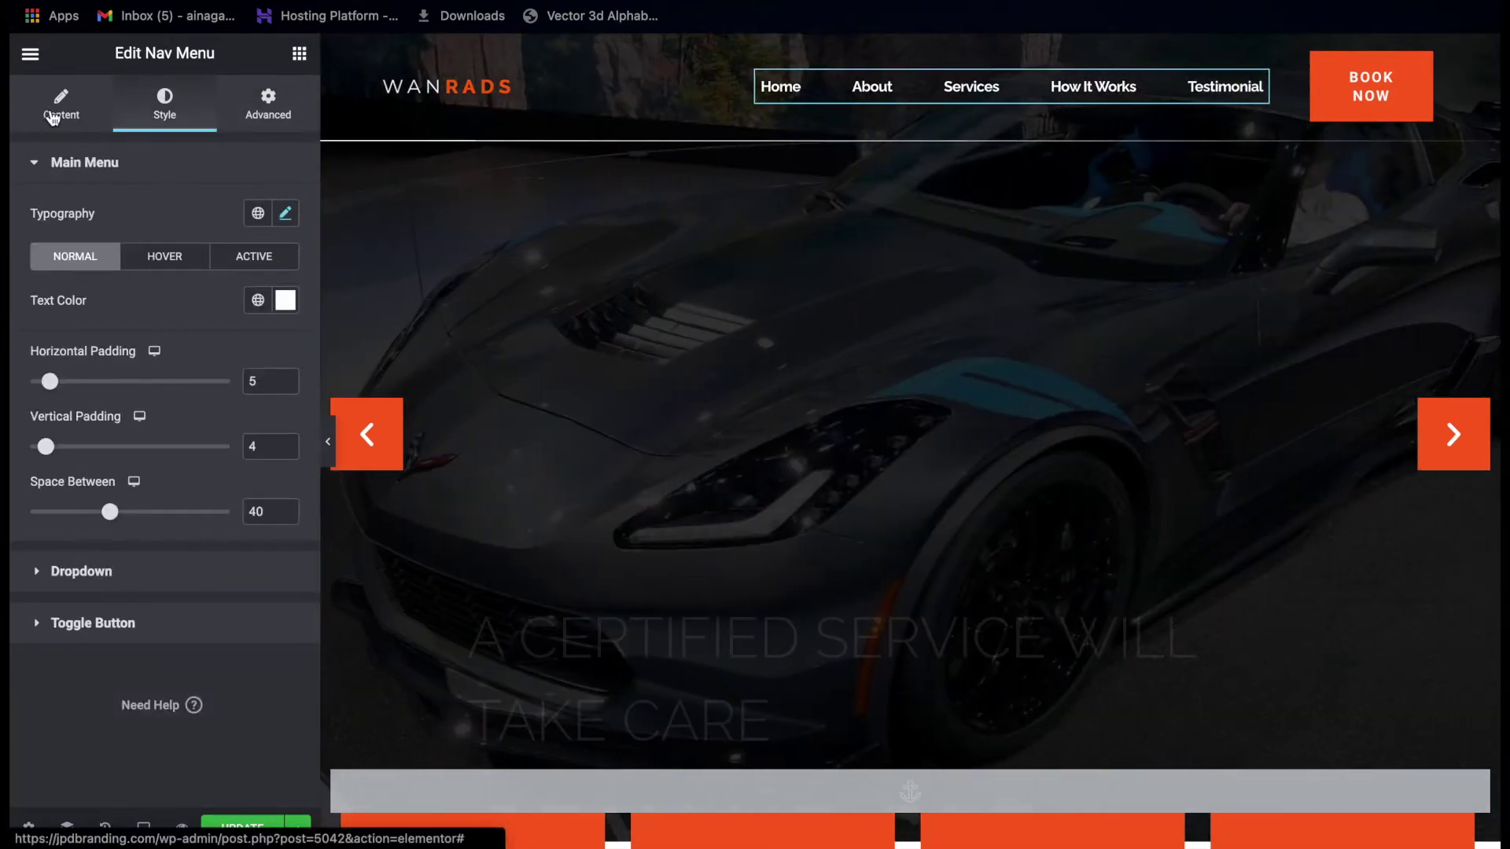
{"action": "left_click", "coordinate": [53, 118]}
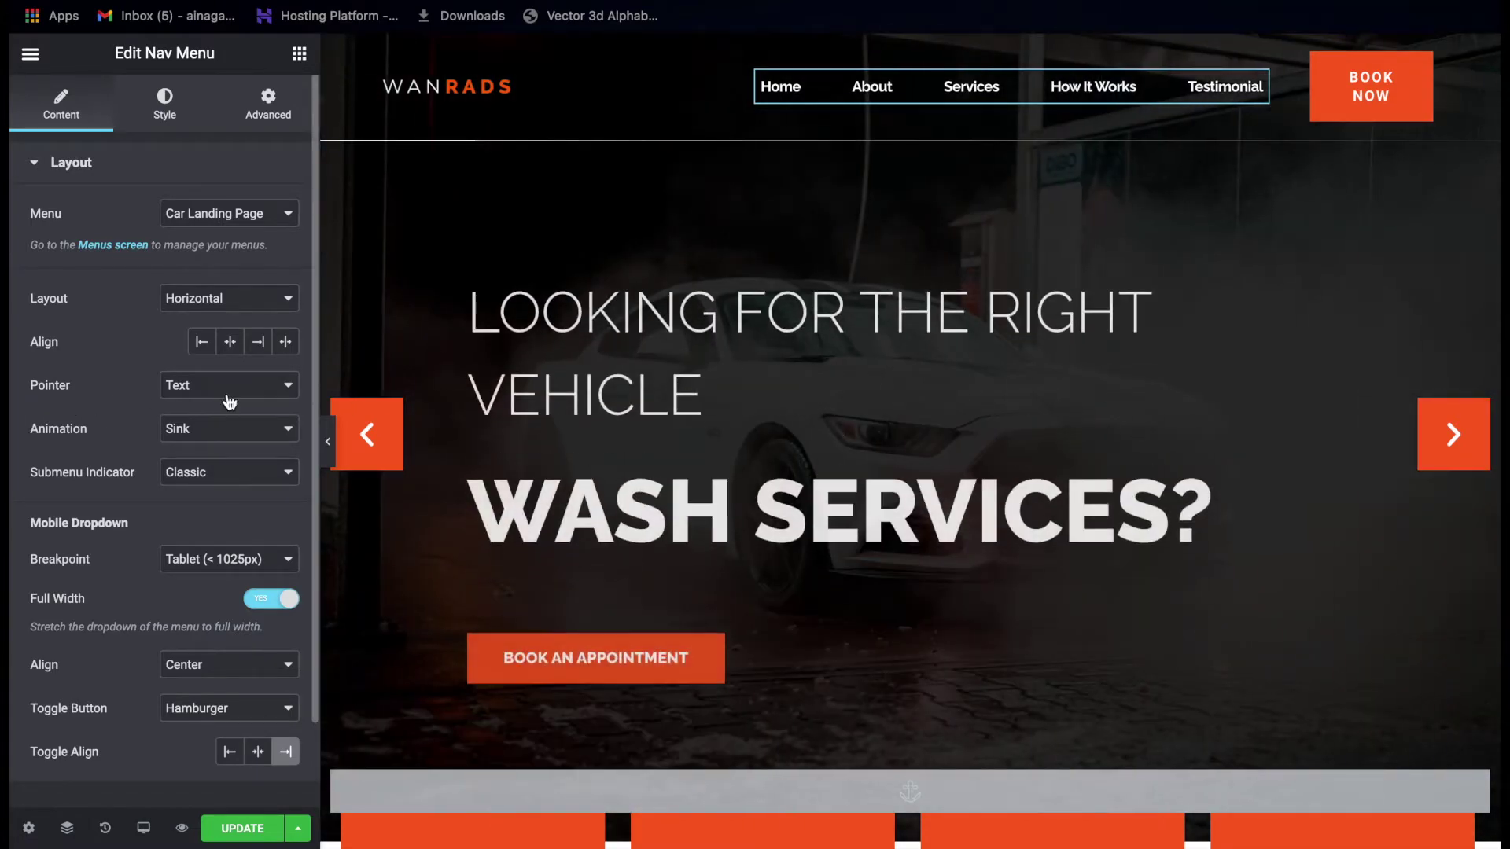
{"action": "left_click", "coordinate": [229, 396]}
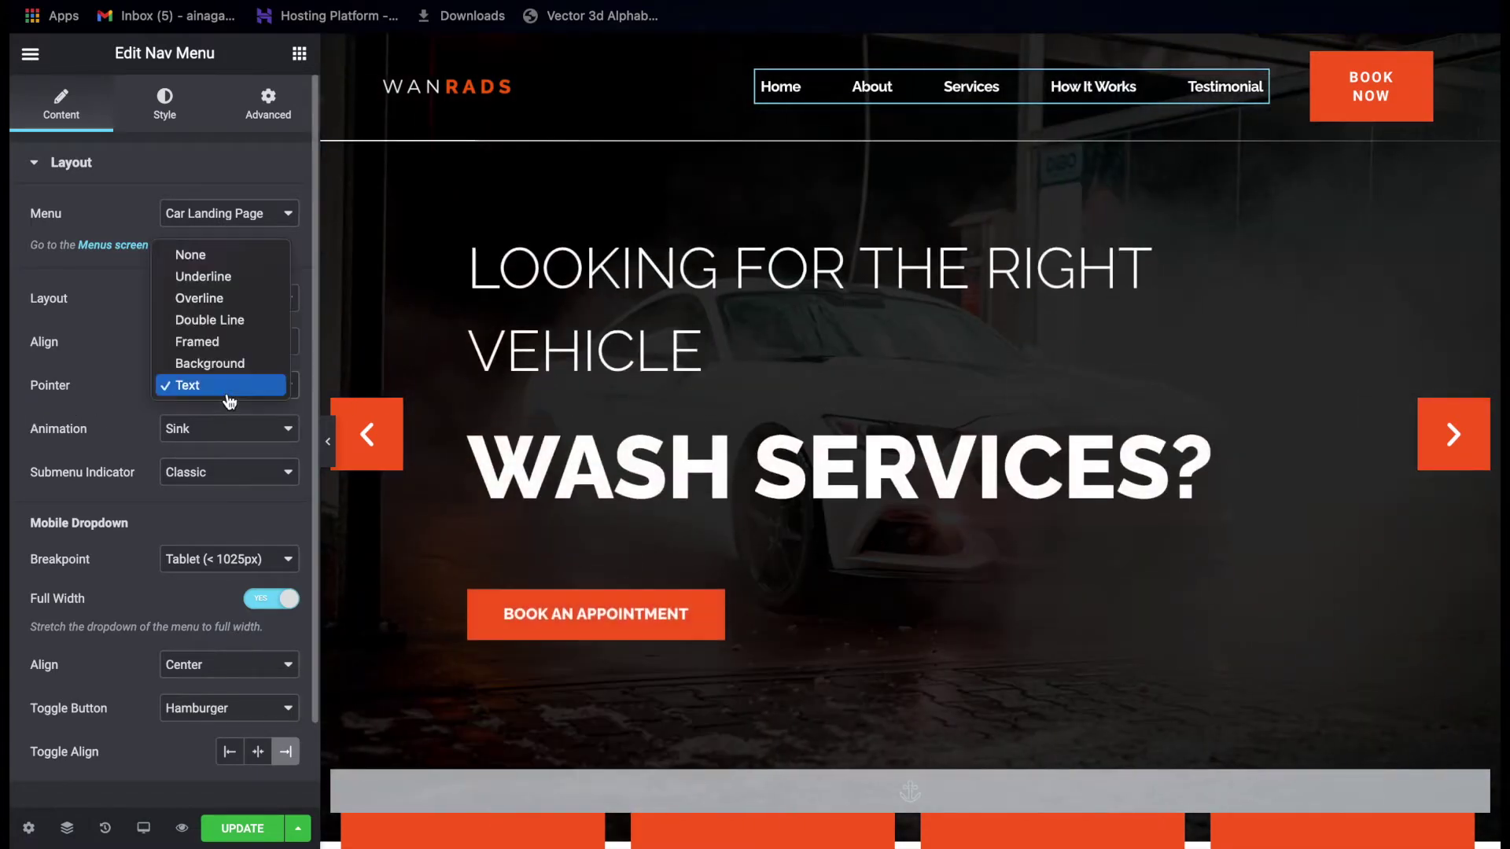
{"action": "left_click", "coordinate": [224, 386]}
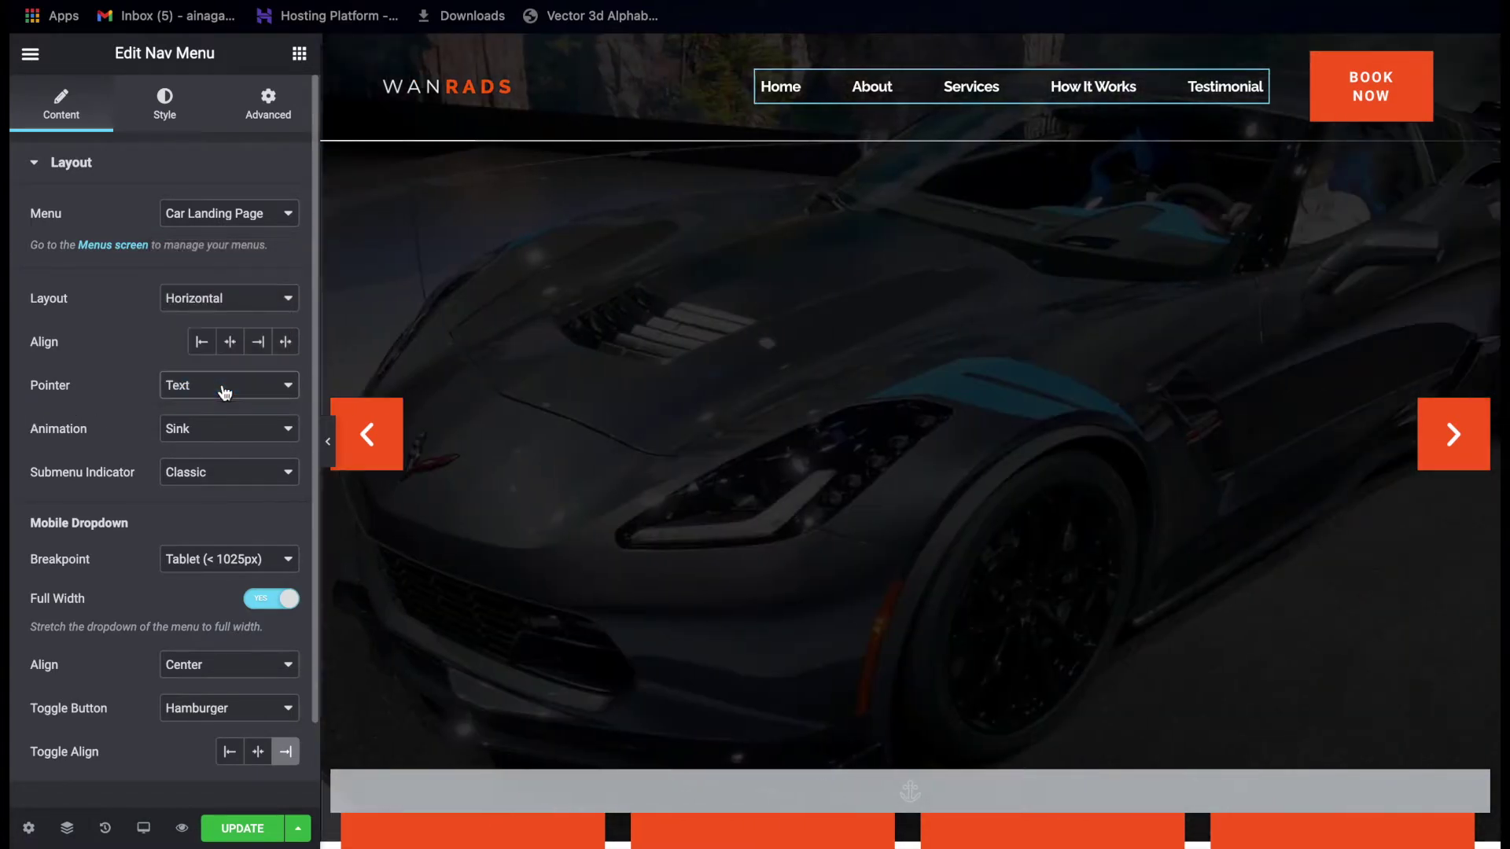
Try the Float pointer animation on the header navigation menu and set it back to Sink.
{"action": "left_click", "coordinate": [184, 431]}
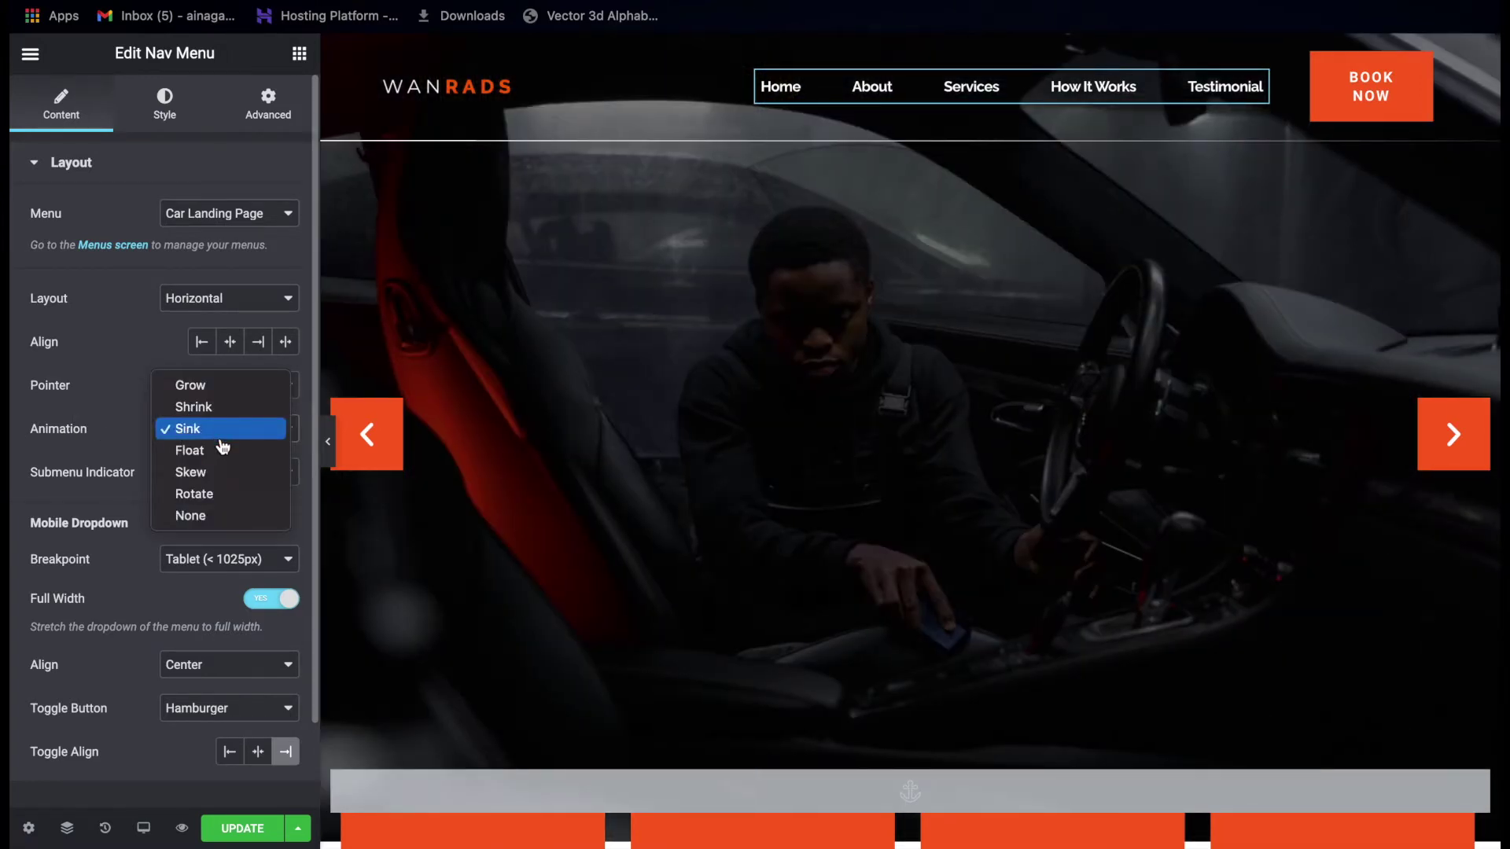
{"action": "left_click", "coordinate": [204, 455]}
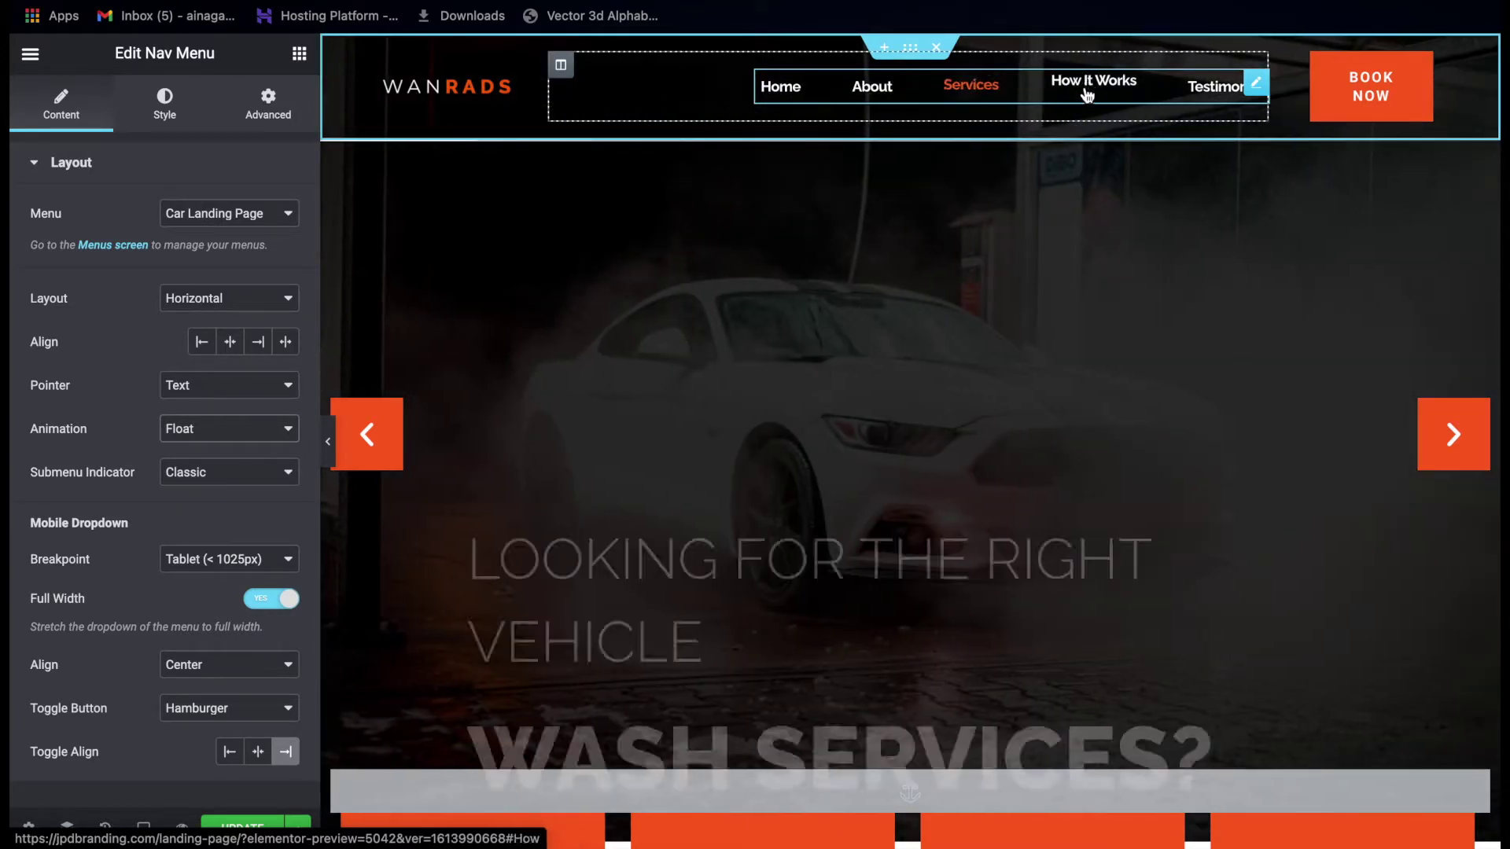
{"action": "left_click", "coordinate": [187, 447]}
{"action": "left_click", "coordinate": [182, 418]}
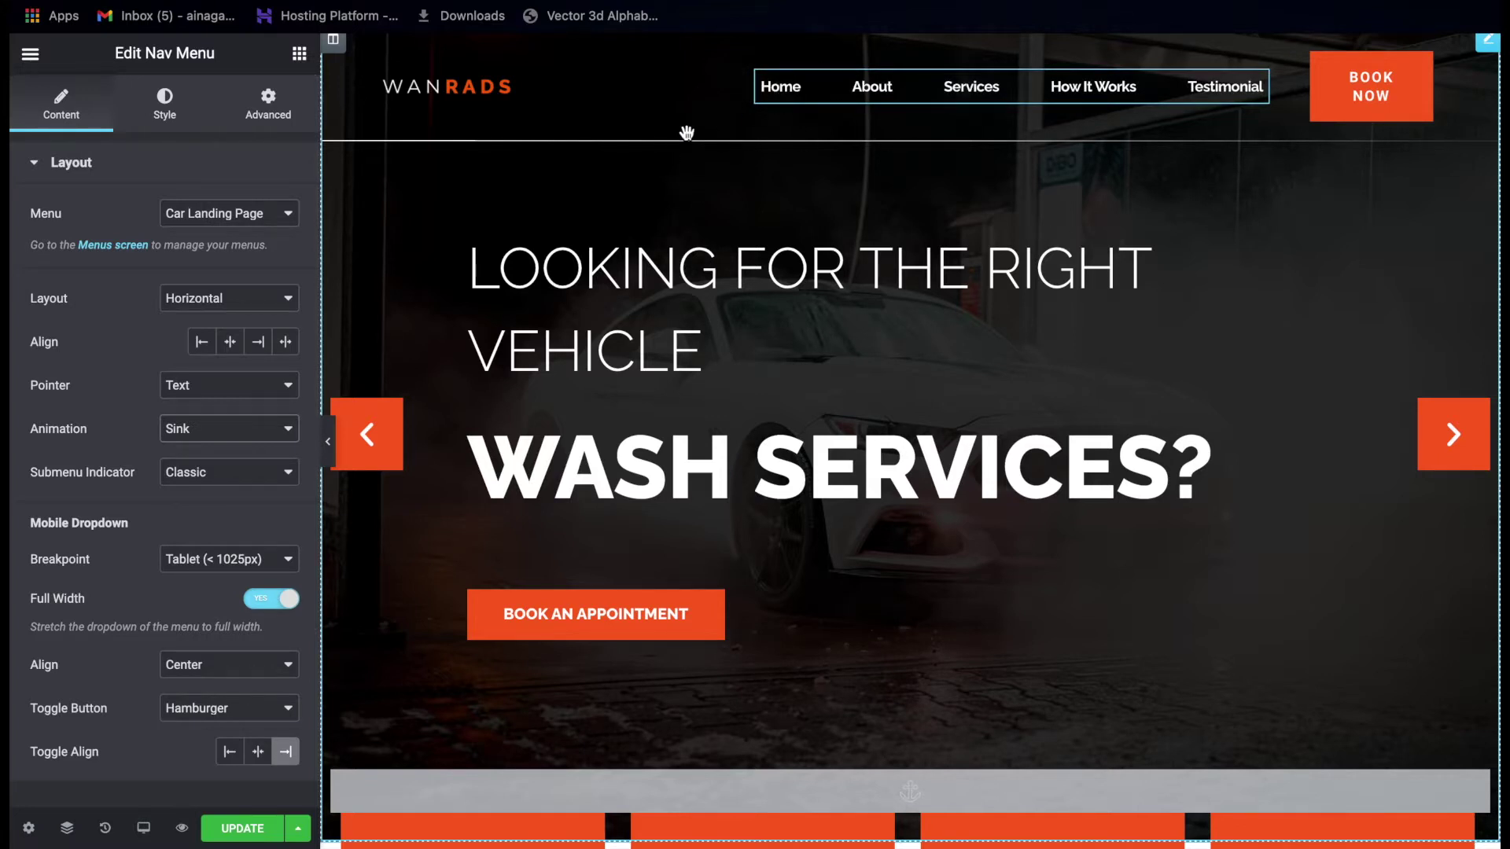
Review the navigation menu's normal, hover and active text color settings.
{"action": "left_click", "coordinate": [168, 115]}
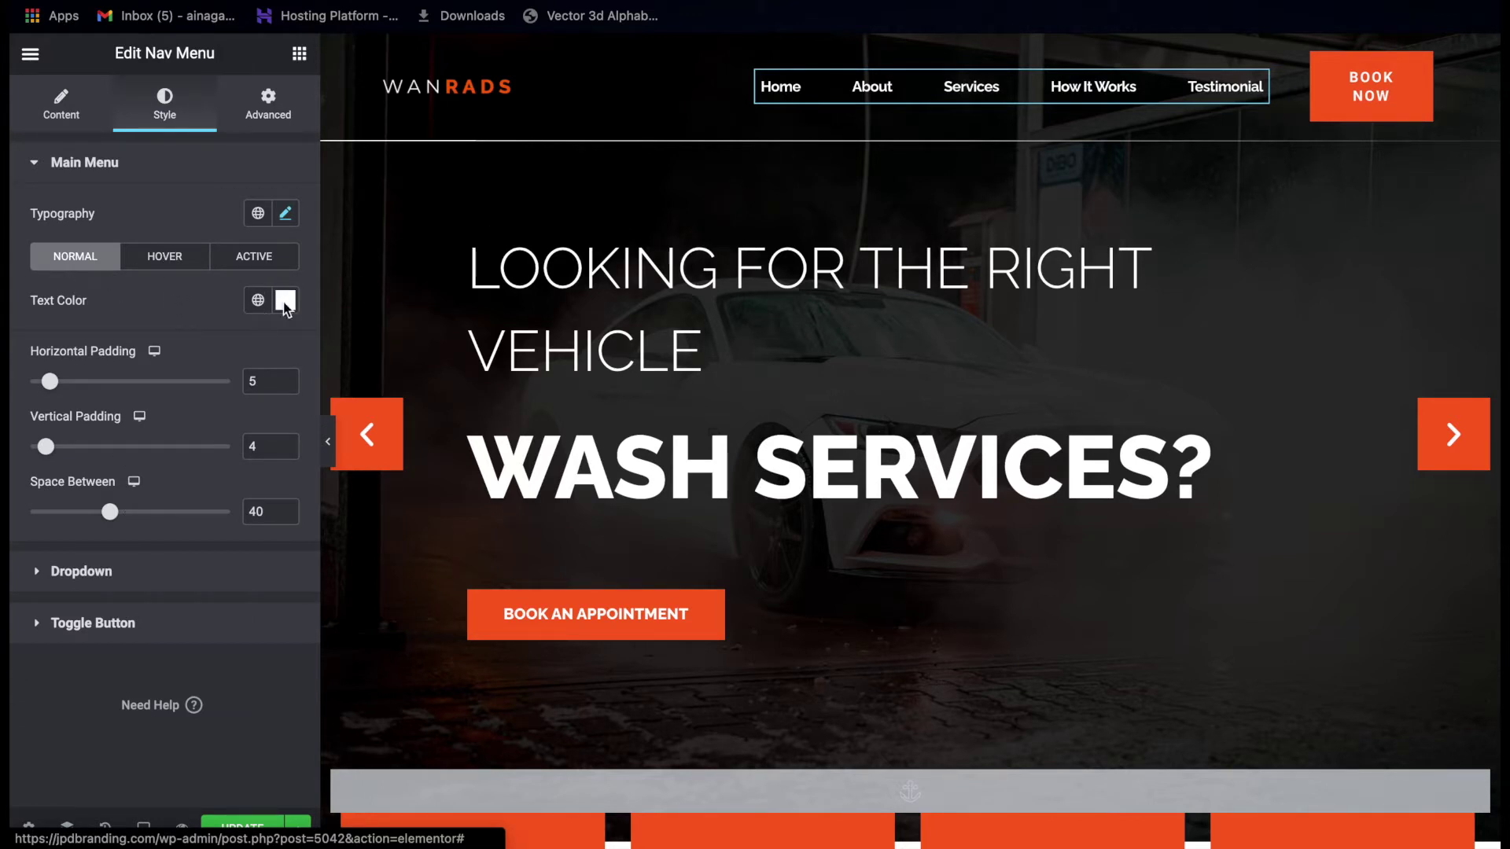
{"action": "left_click", "coordinate": [165, 258]}
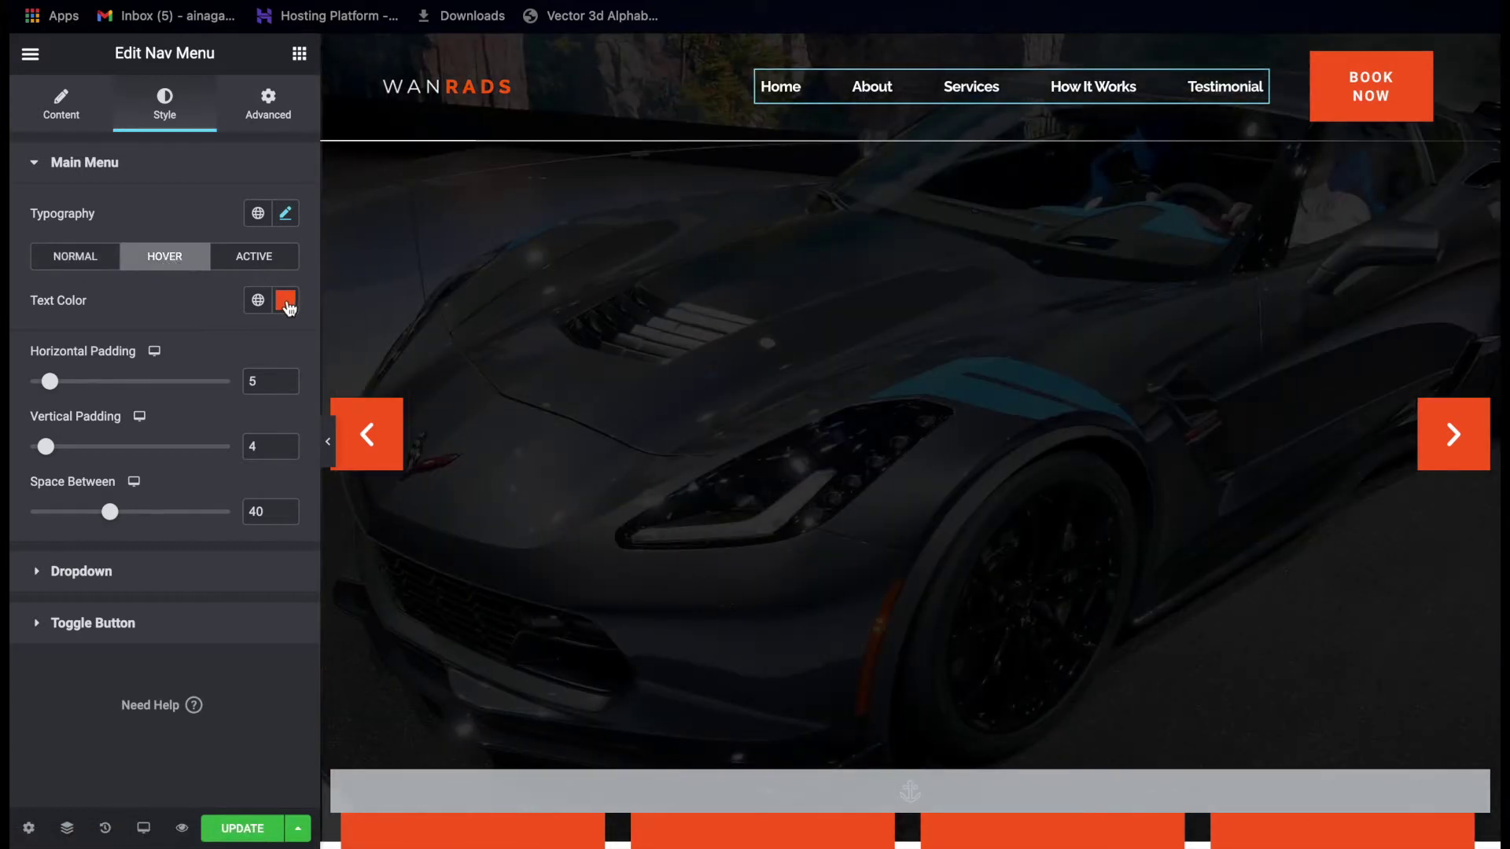
{"action": "left_click", "coordinate": [286, 303]}
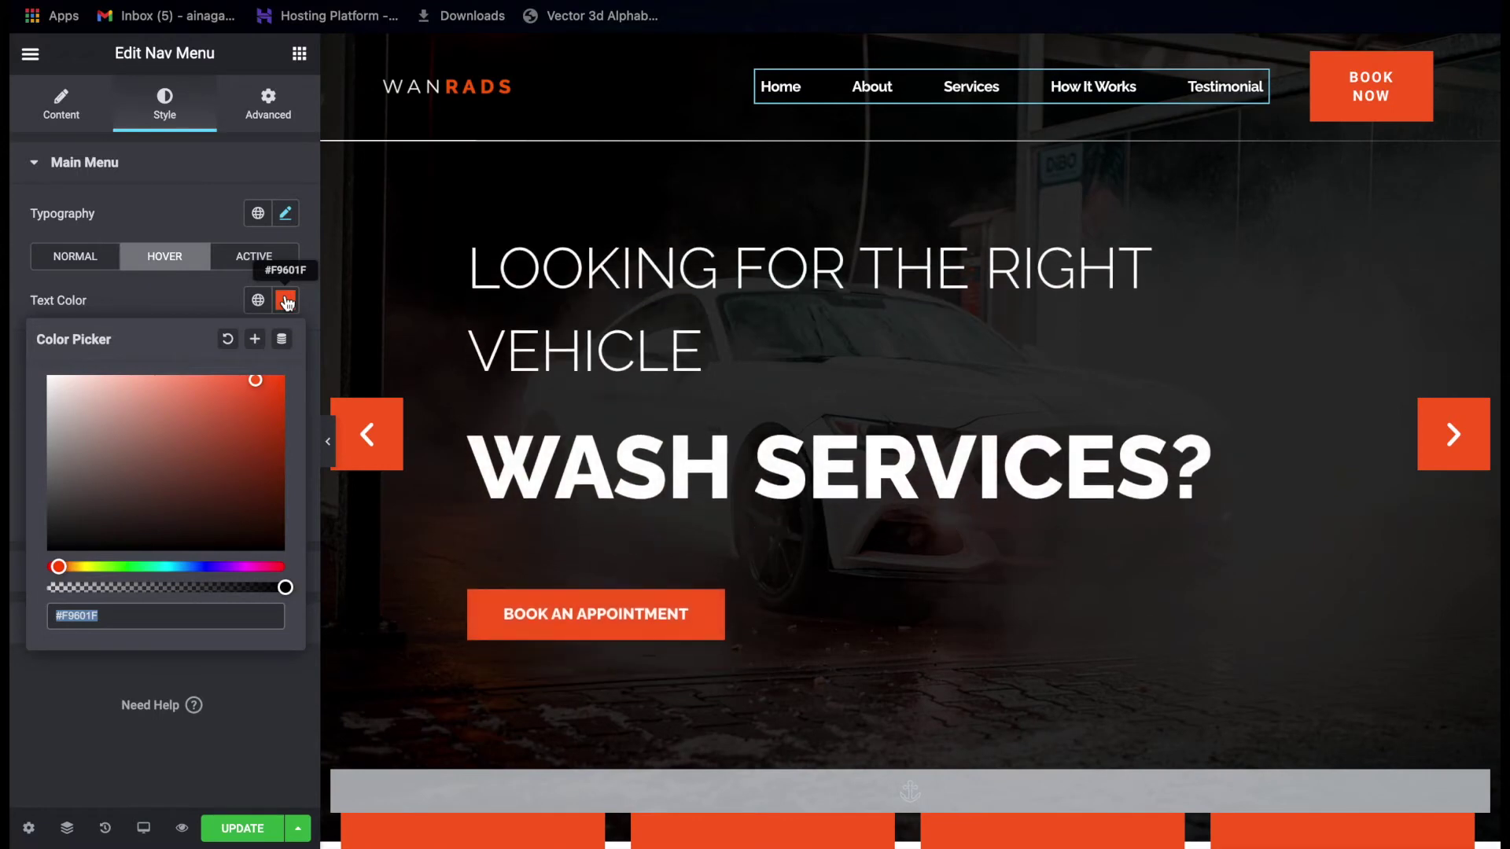
{"action": "left_click", "coordinate": [287, 302]}
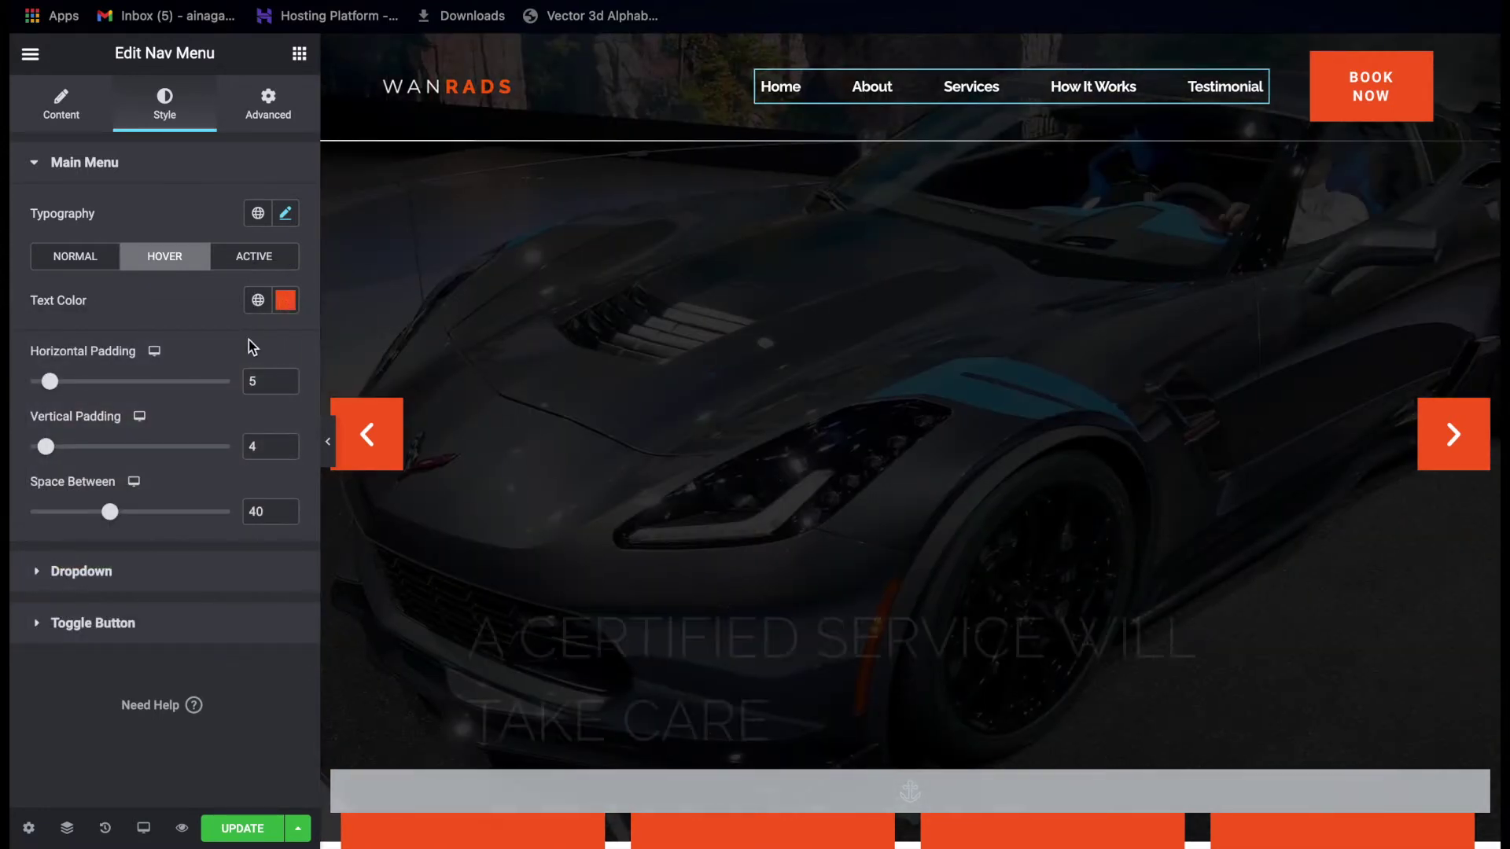
{"action": "left_click", "coordinate": [245, 260]}
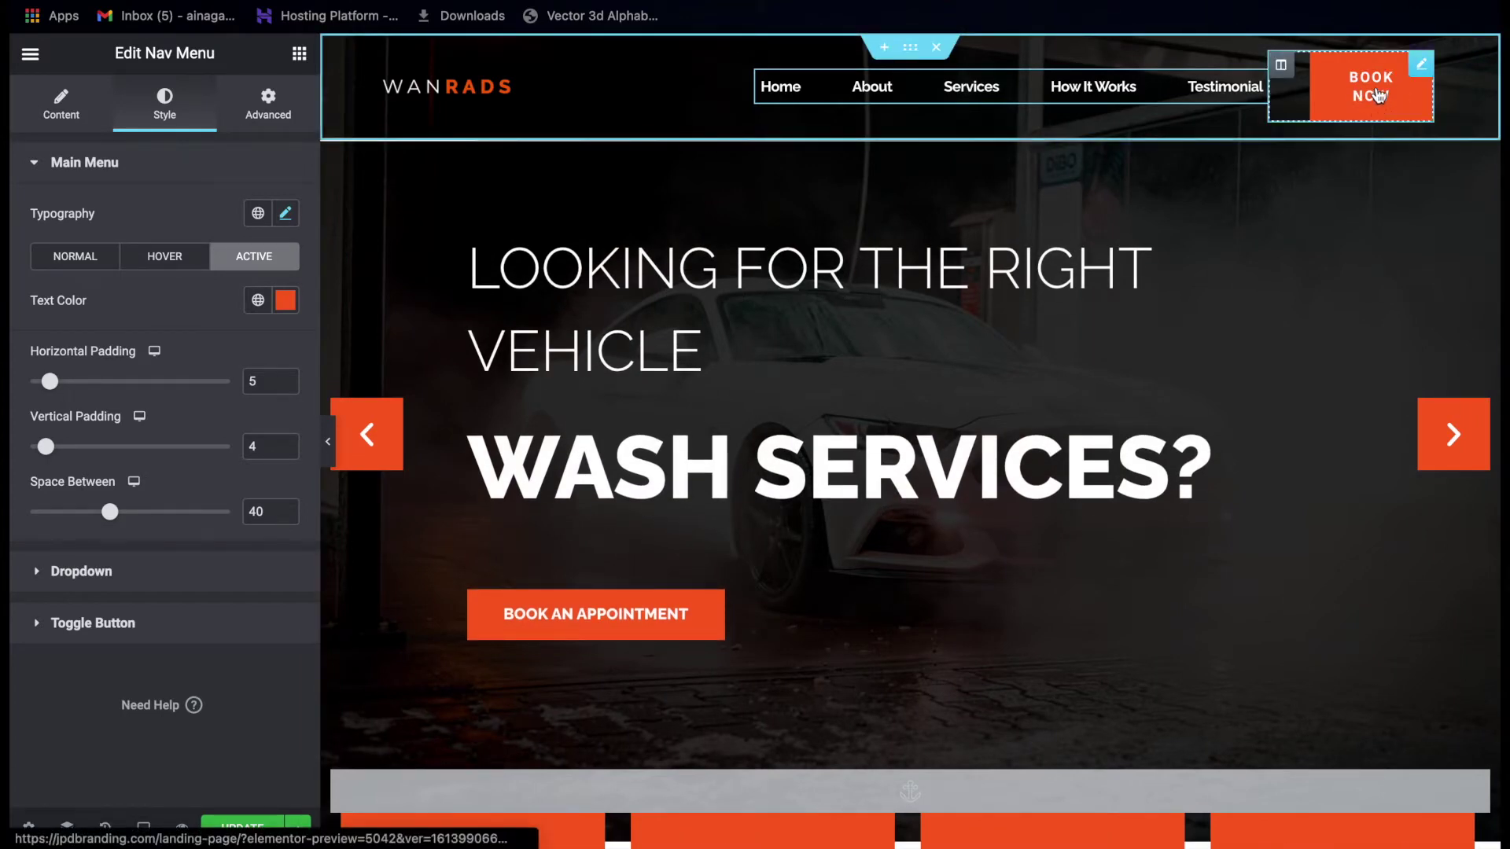
Set the font family of the header's Book Now button to Raleway.
{"action": "left_click", "coordinate": [1372, 118]}
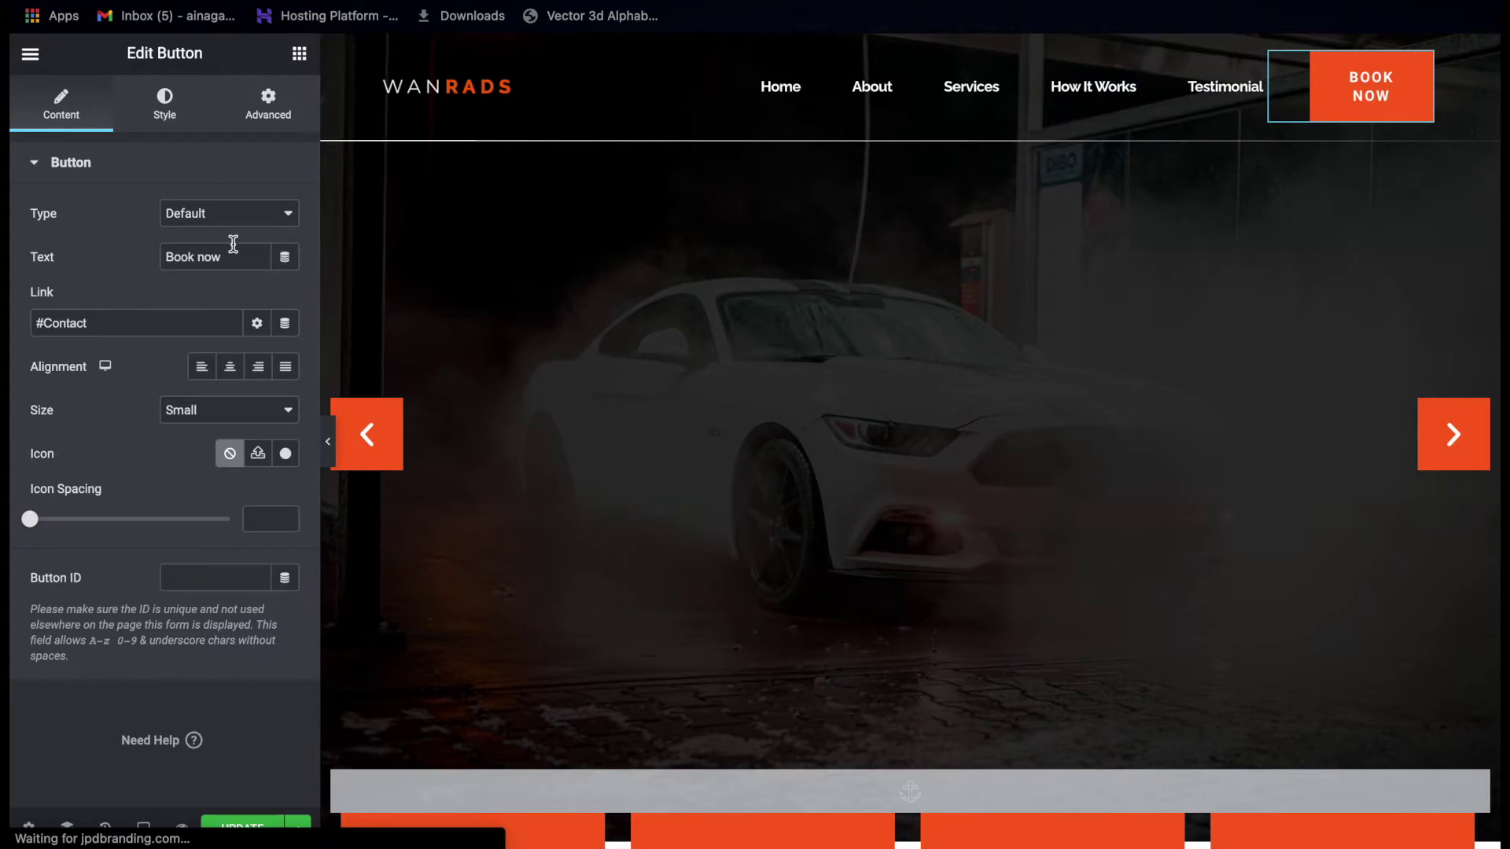
{"action": "left_click", "coordinate": [234, 260]}
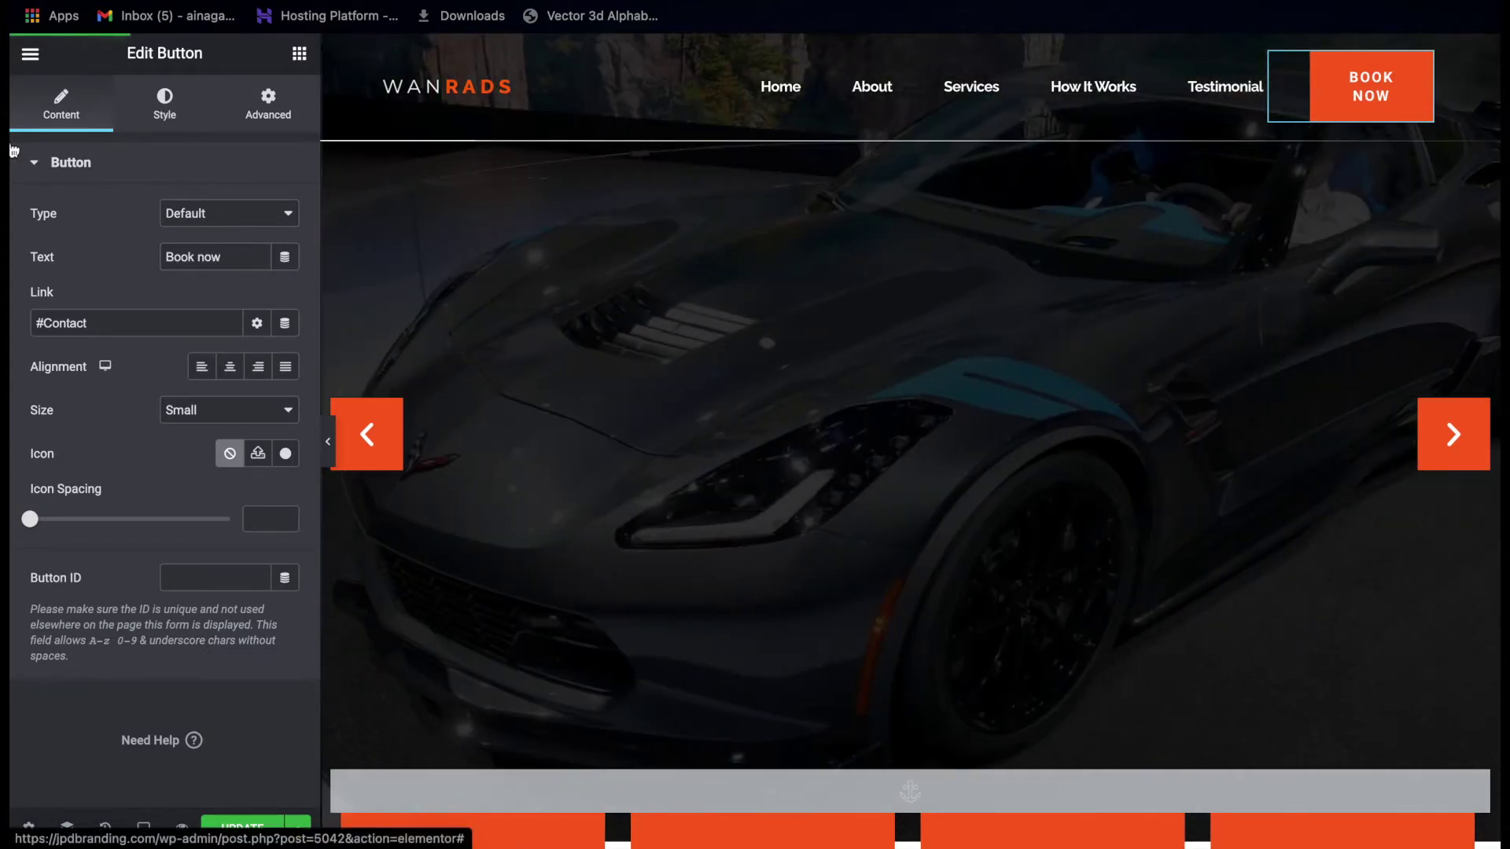
{"action": "left_click", "coordinate": [149, 118]}
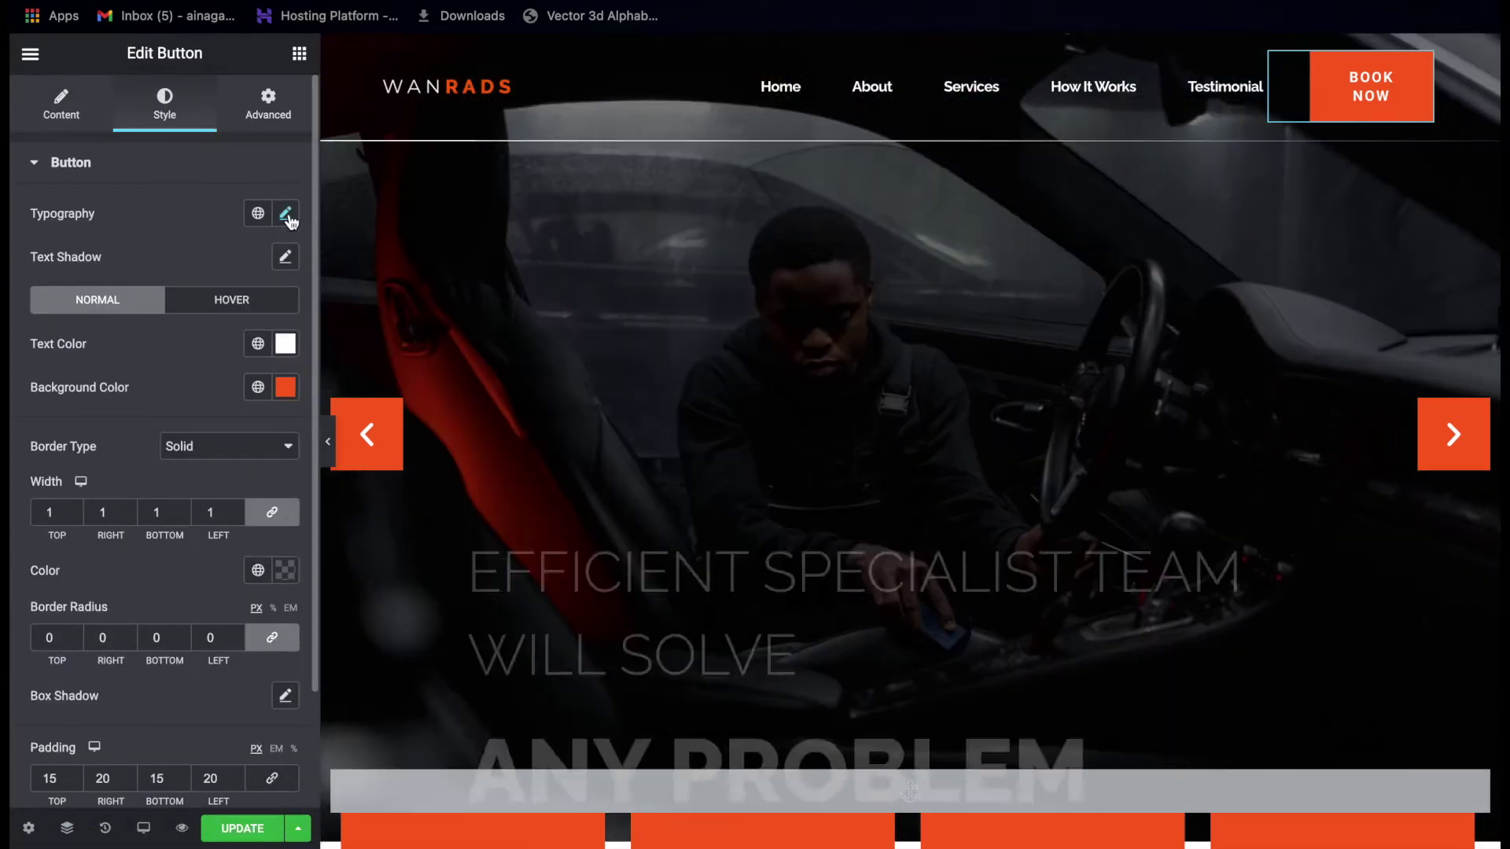
{"action": "left_click", "coordinate": [286, 216]}
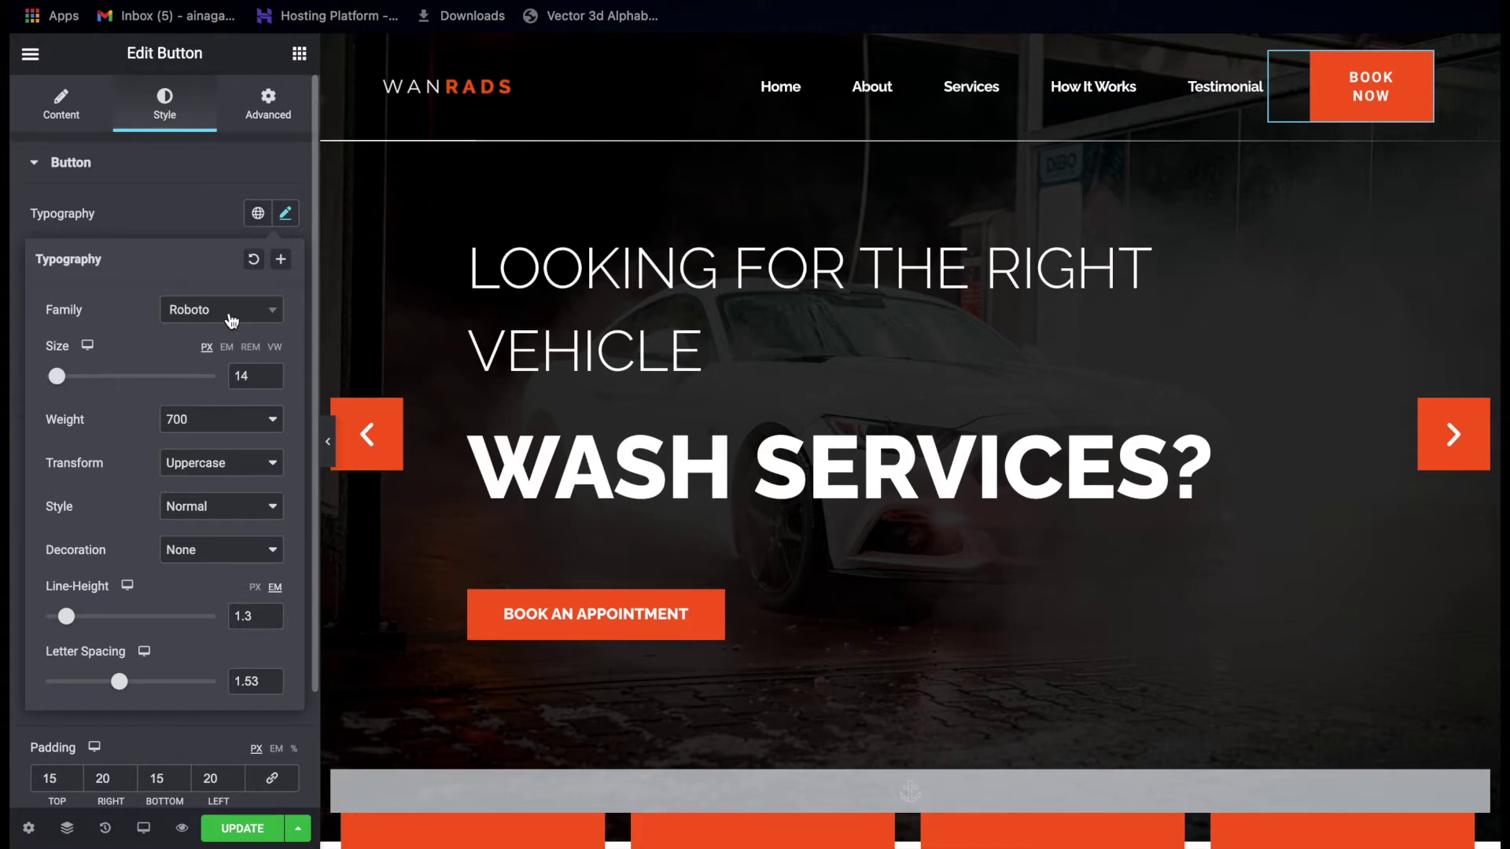
{"action": "left_click", "coordinate": [231, 319]}
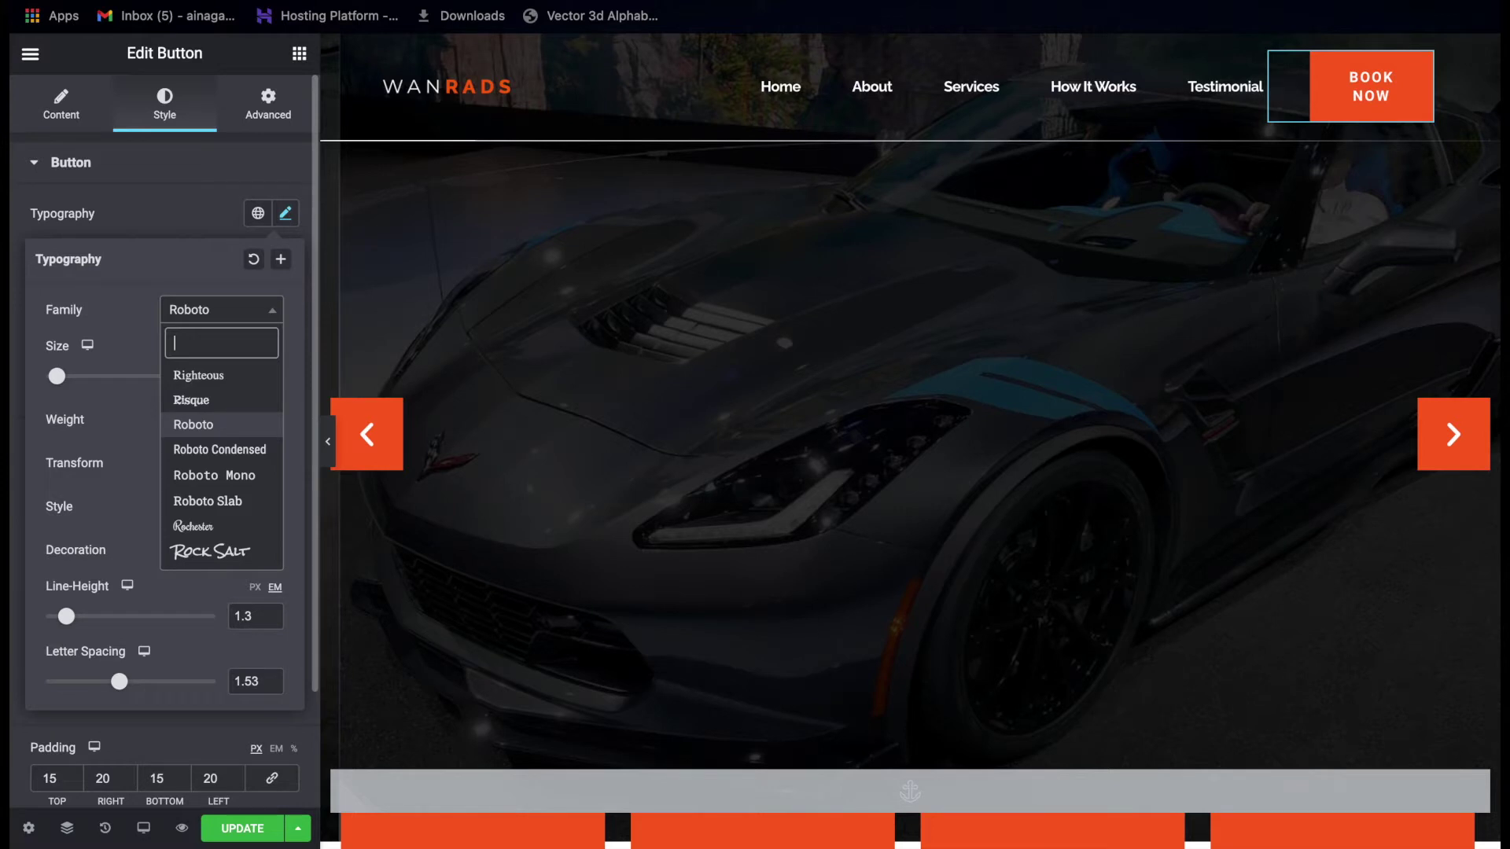
{"action": "type", "text": "RA,"}
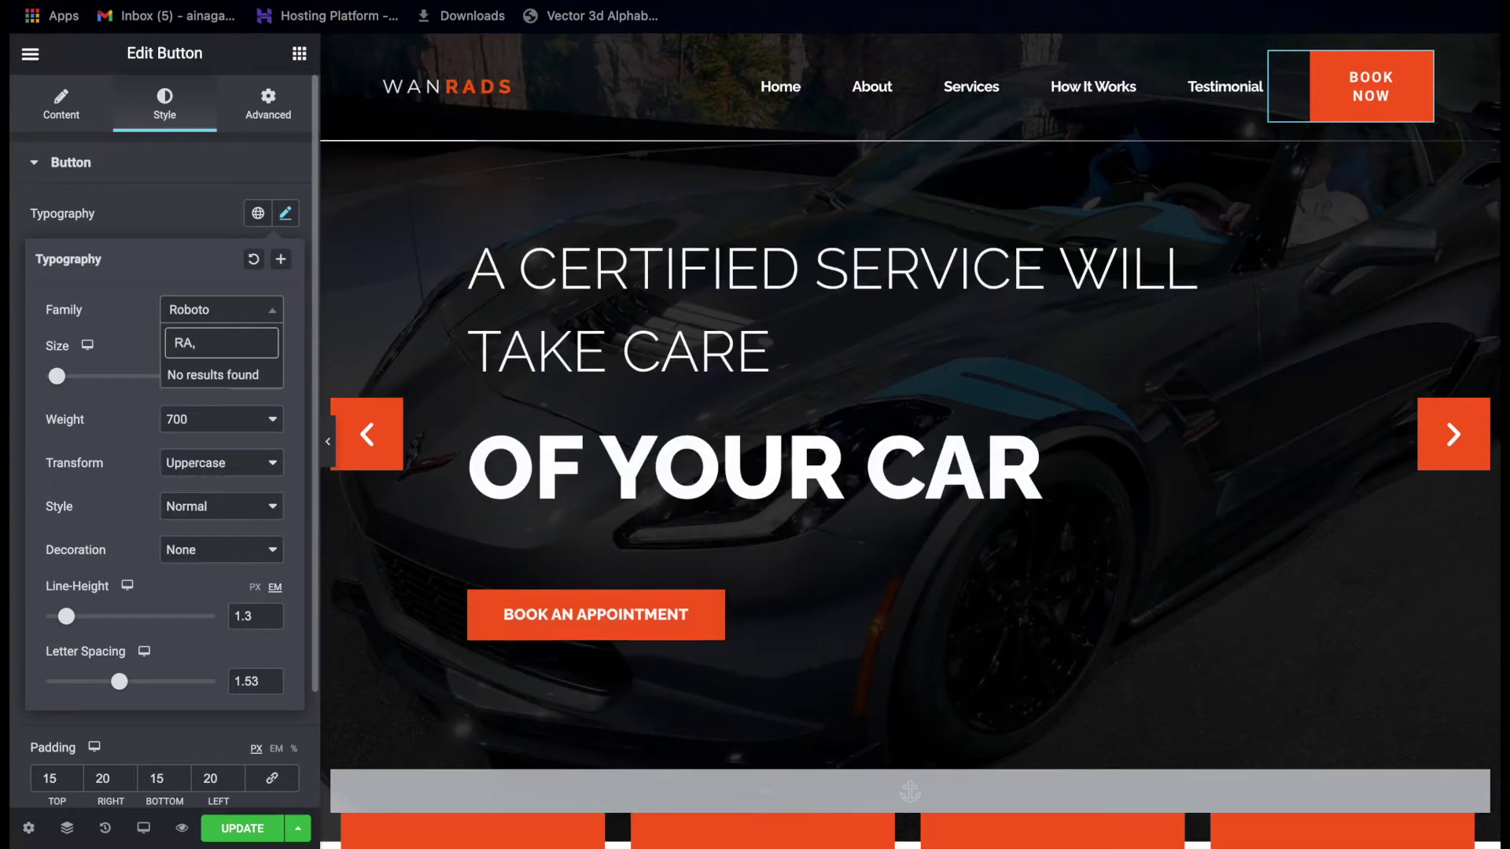
{"action": "key", "text": "BackSpace"}
{"action": "type", "text": "LEWA"}
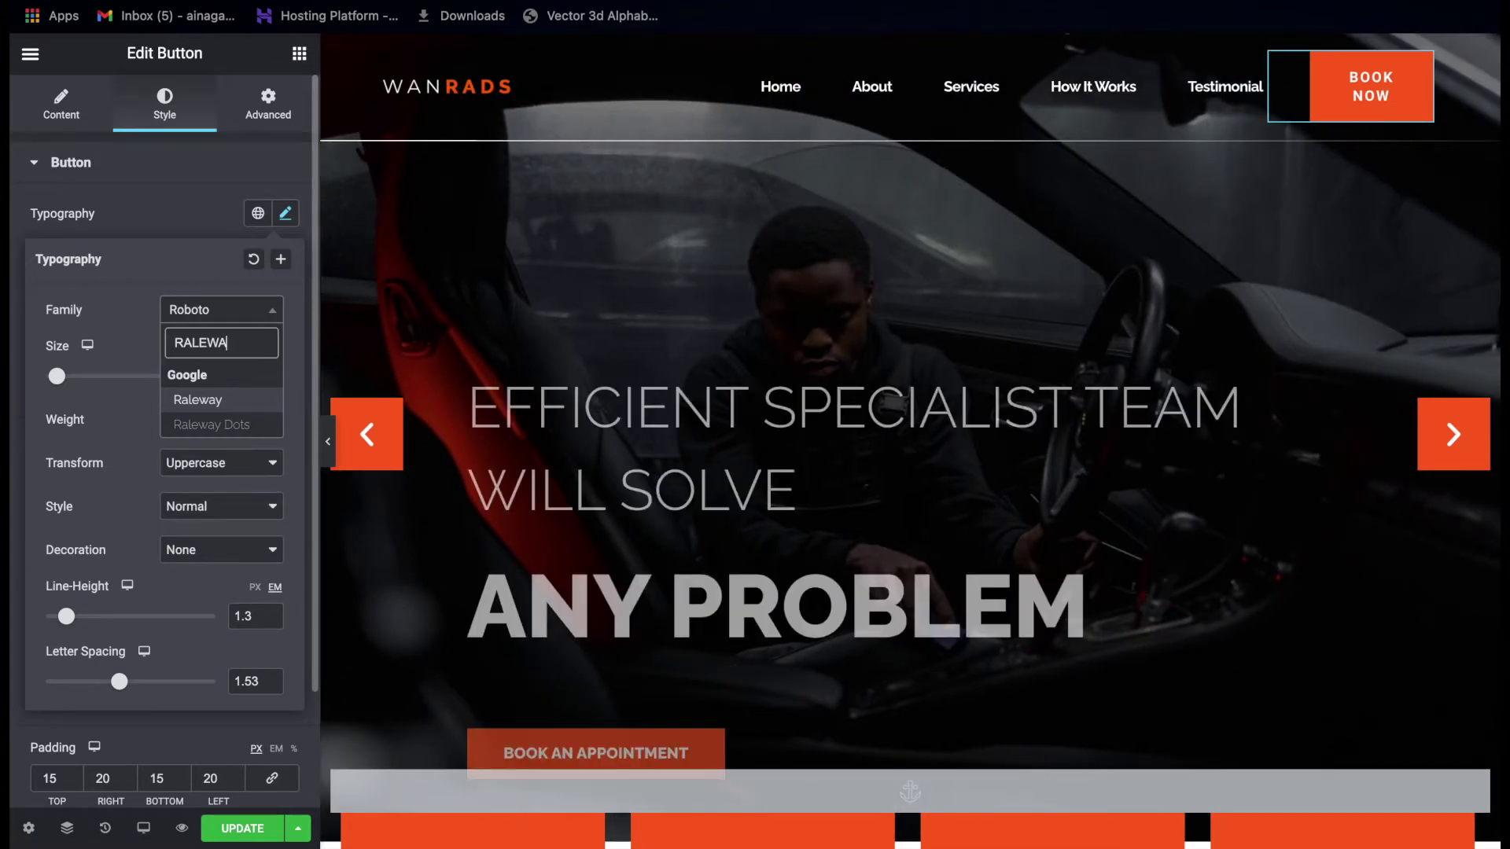
{"action": "key", "text": "Return"}
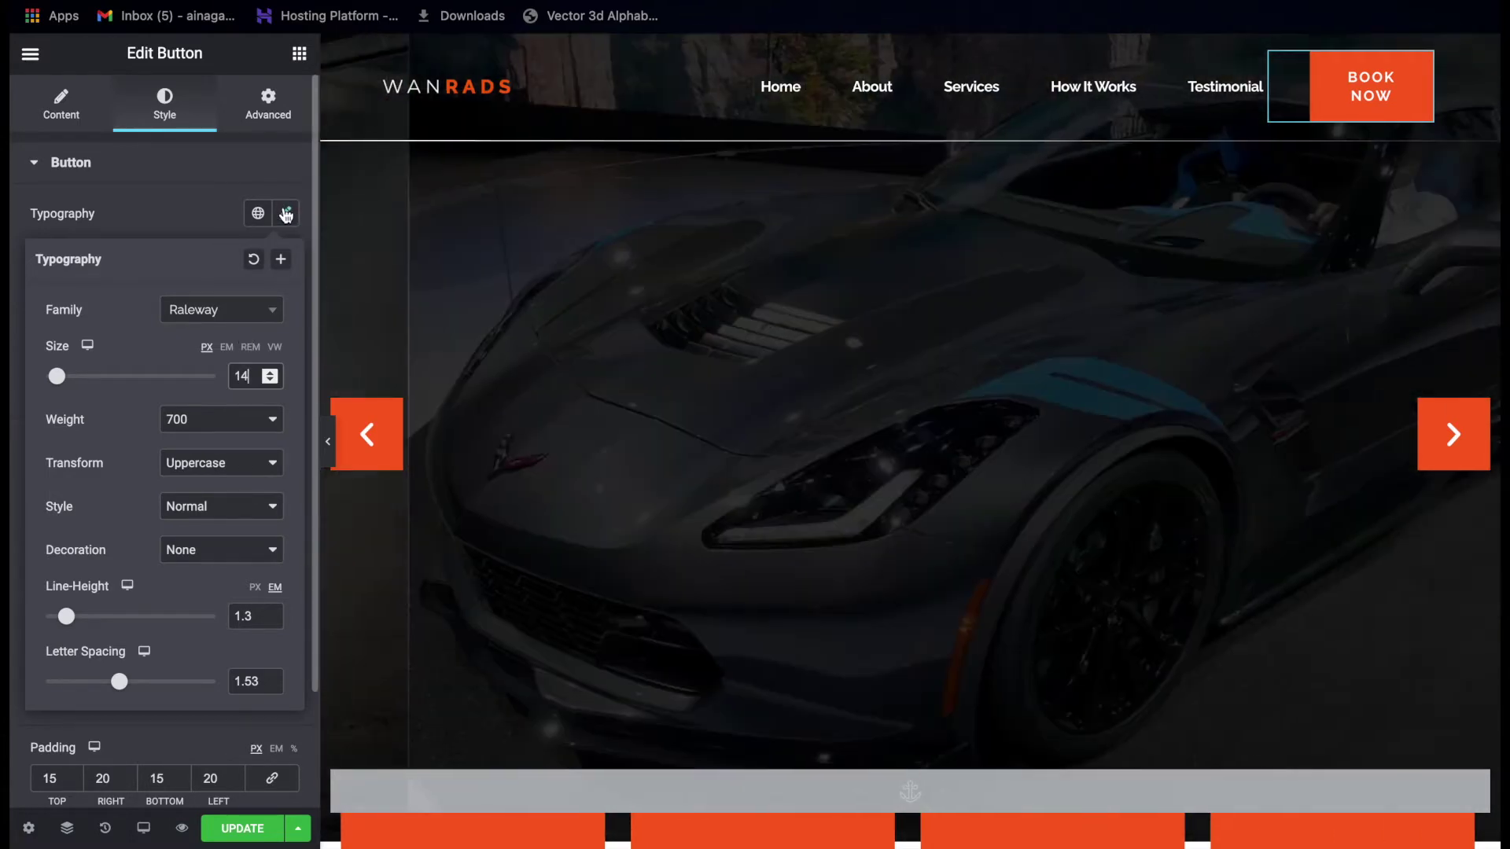
{"action": "left_click", "coordinate": [286, 213]}
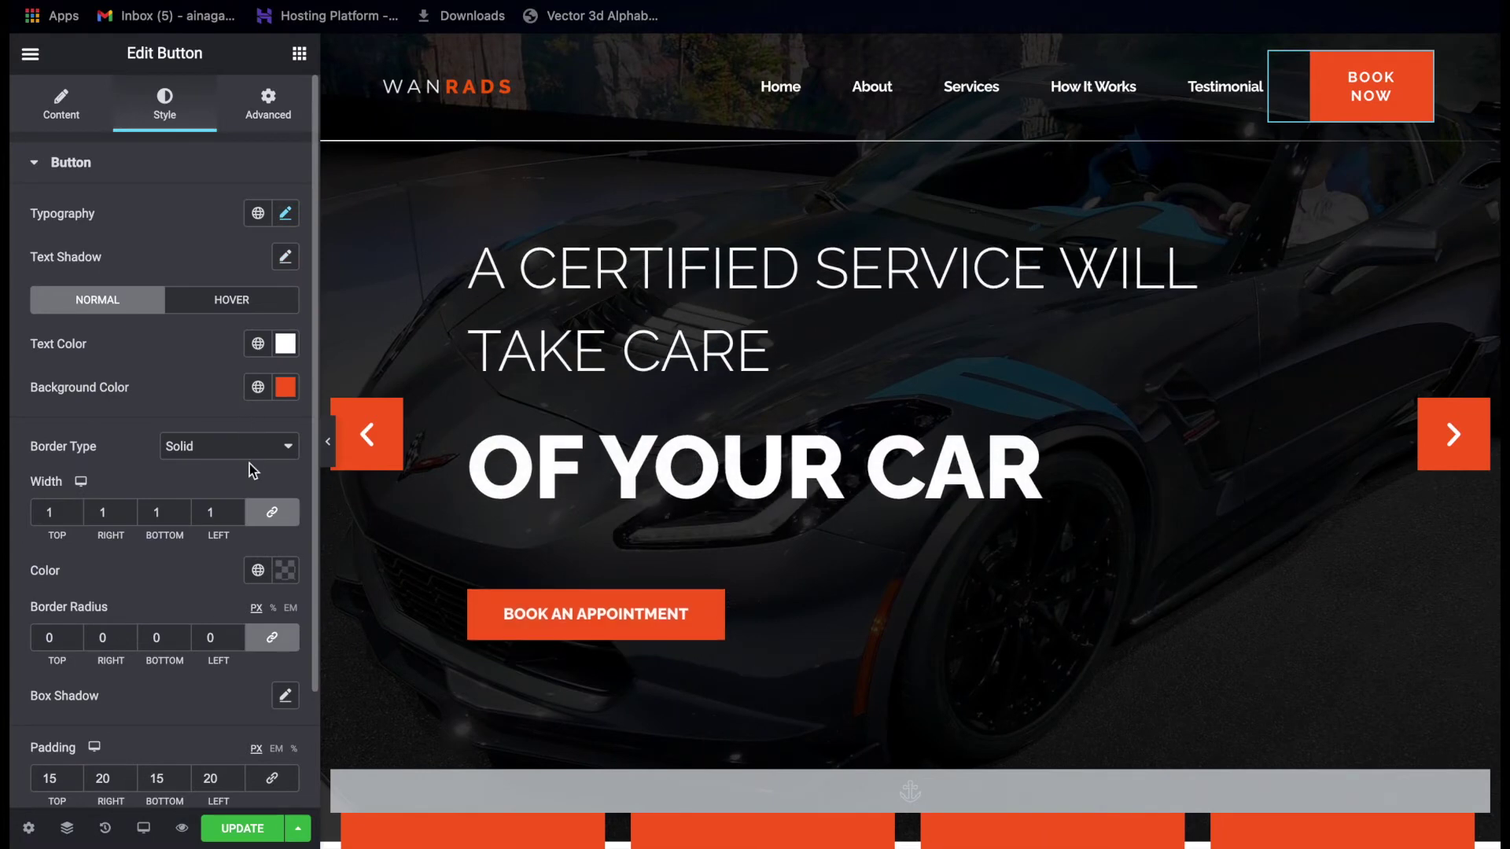
Review the Book Now button's border, padding, and normal and hover color settings.
{"action": "scroll", "coordinate": [248, 464], "scroll_direction": "down", "scroll_amount": 1}
{"action": "scroll", "coordinate": [251, 470], "scroll_direction": "down", "scroll_amount": 1}
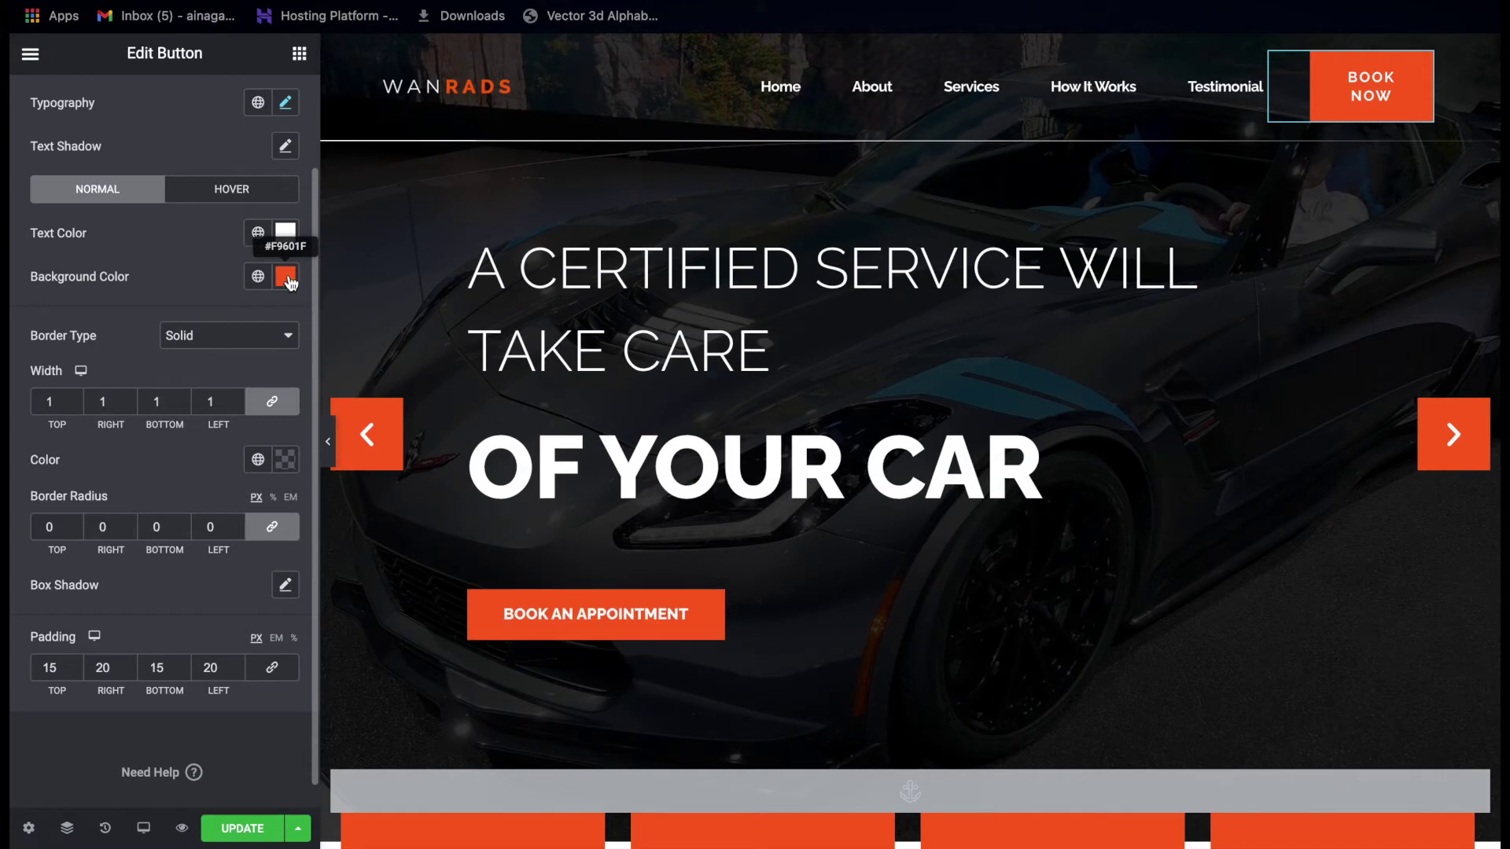
{"action": "left_click", "coordinate": [220, 192]}
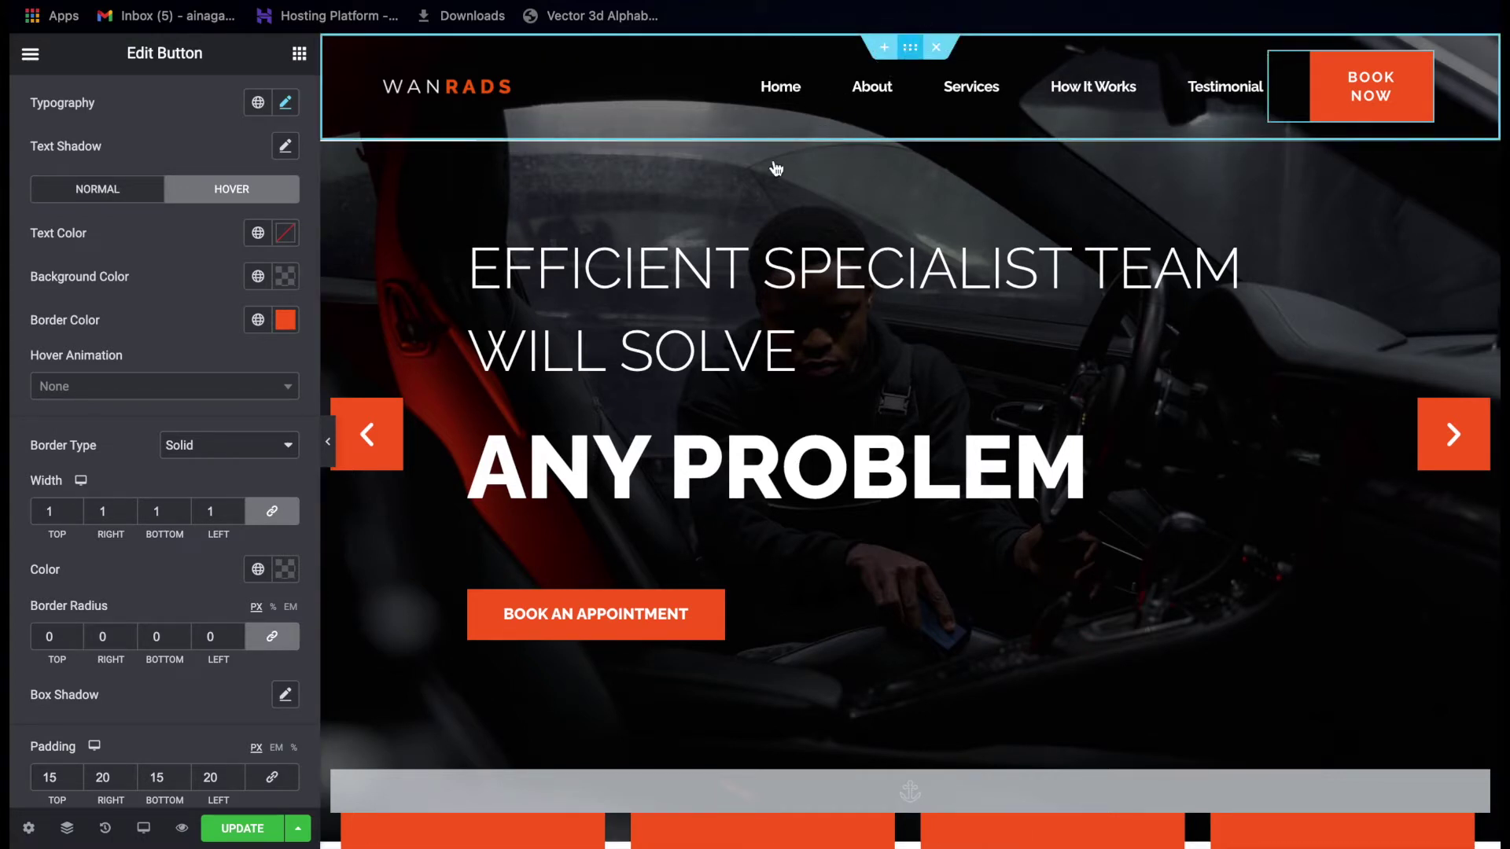
Review the header section's bottom shape divider settings and the list of available divider types.
{"action": "left_click", "coordinate": [695, 235]}
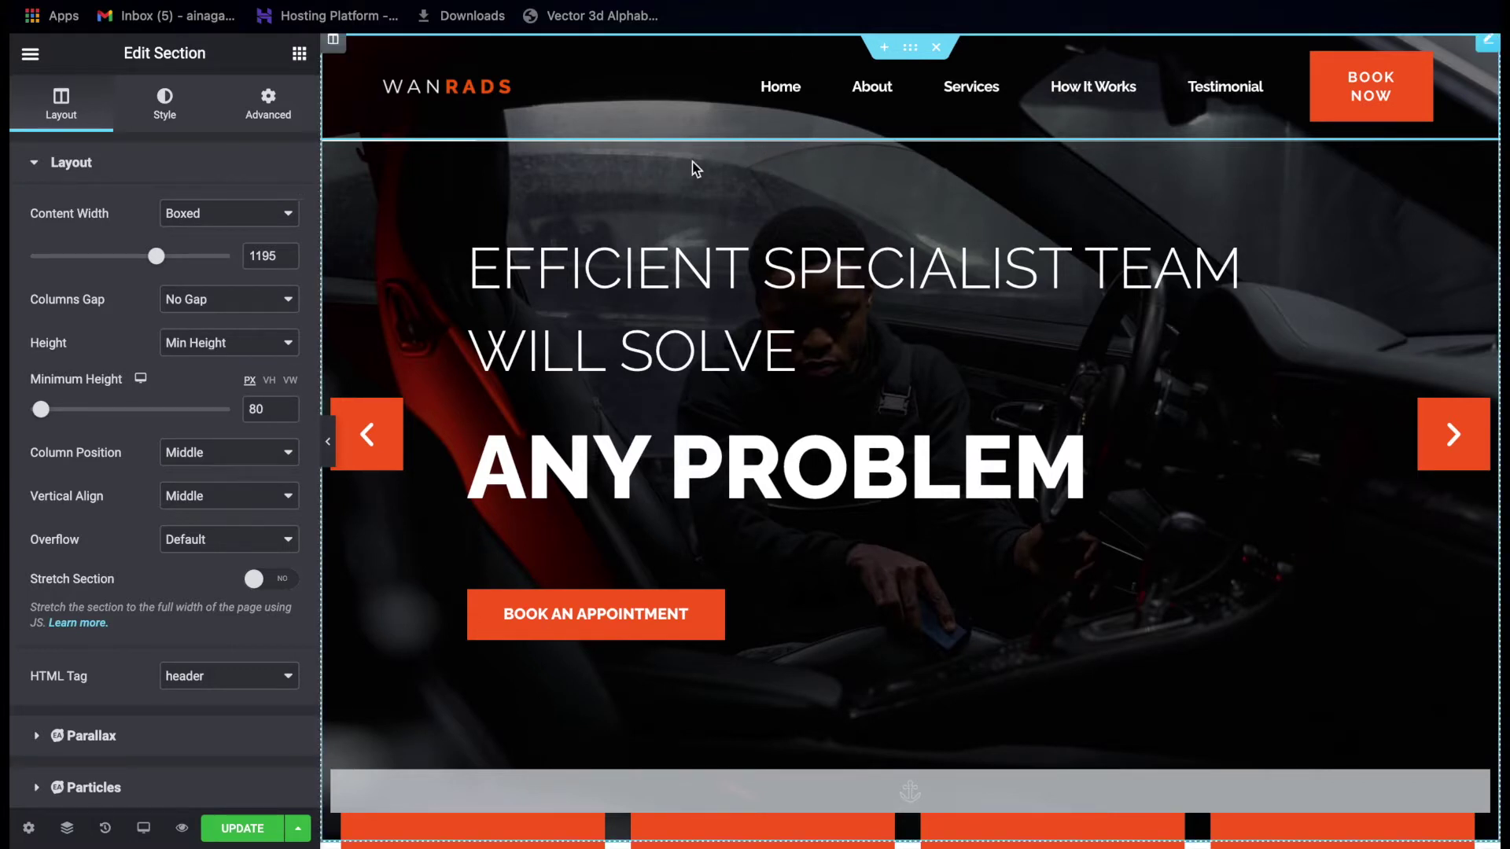
{"action": "left_click", "coordinate": [163, 114]}
{"action": "left_click", "coordinate": [166, 115]}
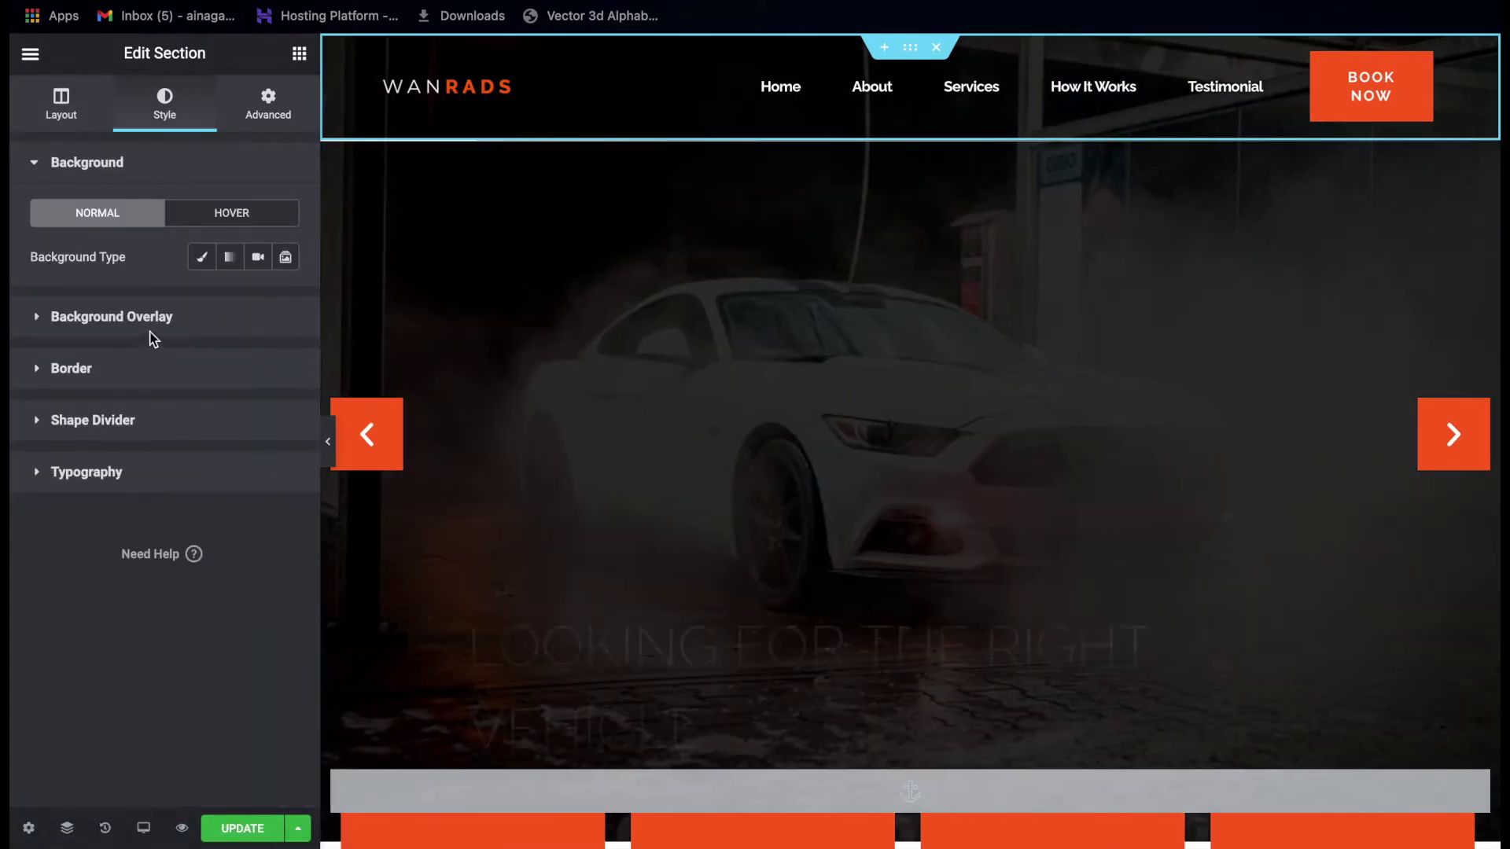
{"action": "left_click", "coordinate": [94, 422]}
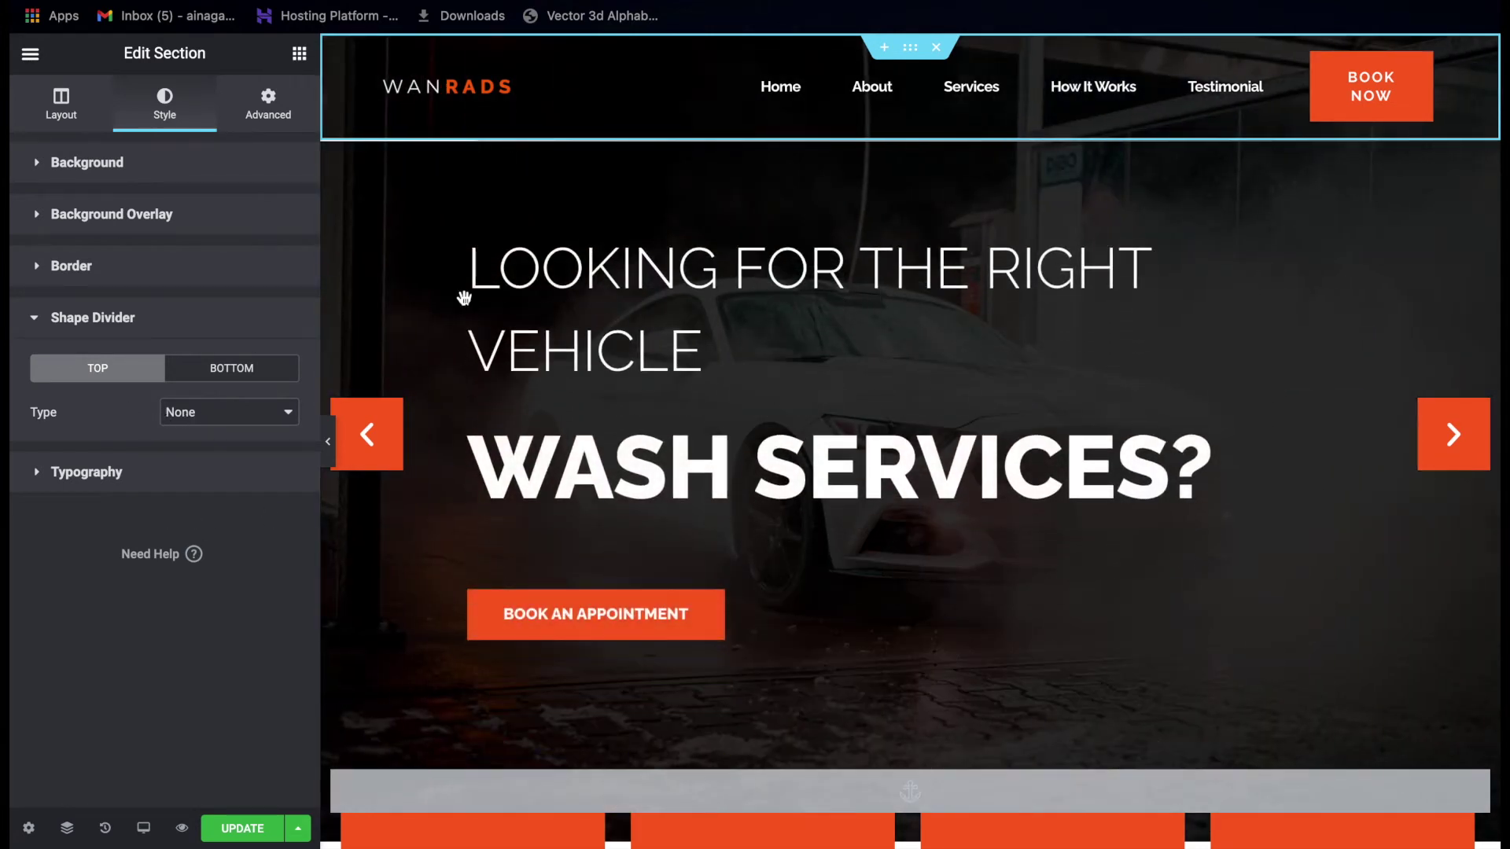
{"action": "left_click", "coordinate": [210, 380]}
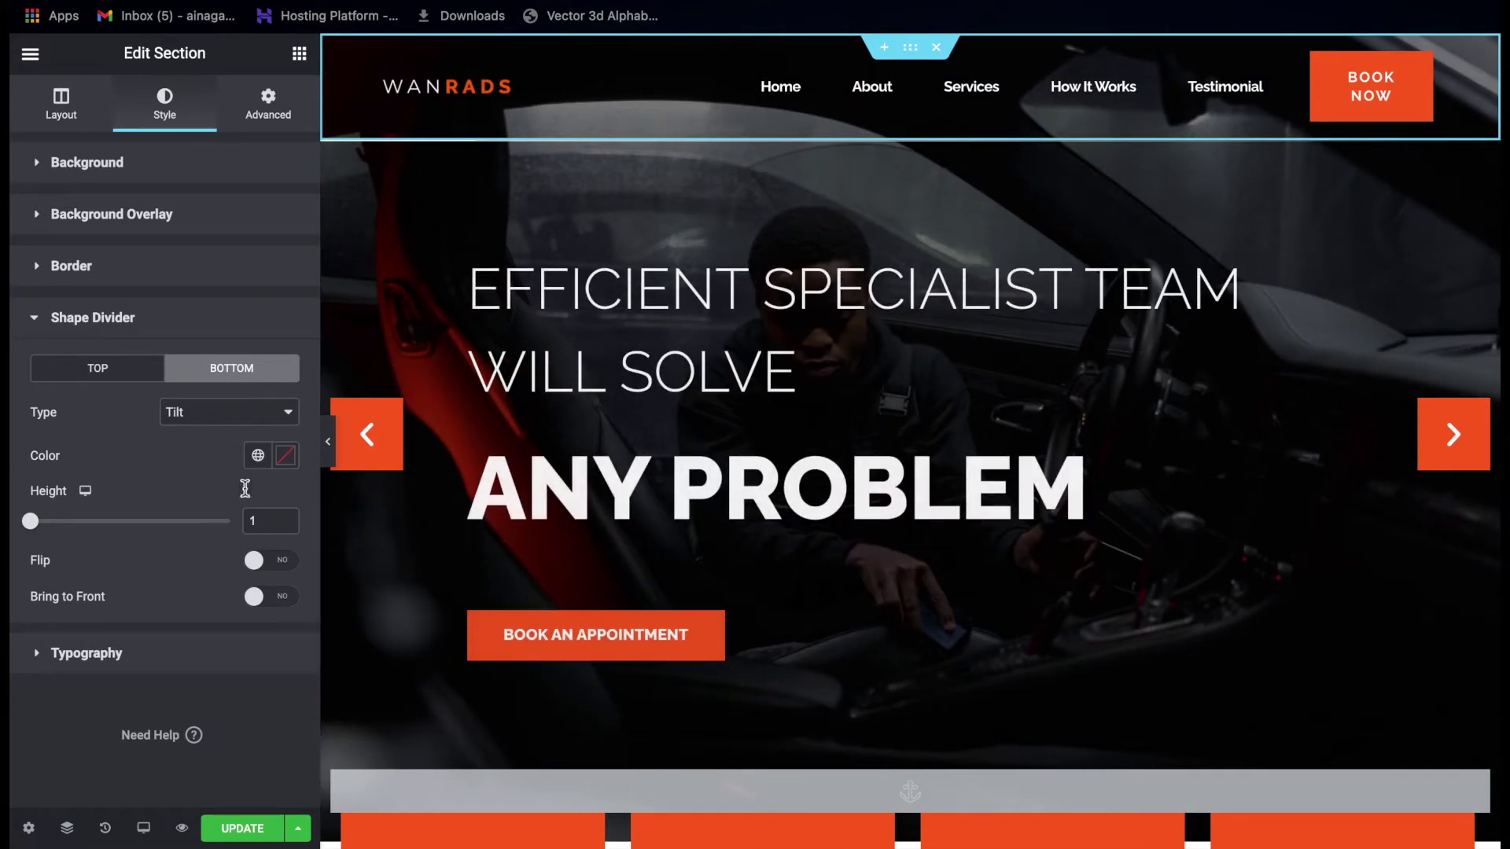
{"action": "left_click", "coordinate": [203, 414]}
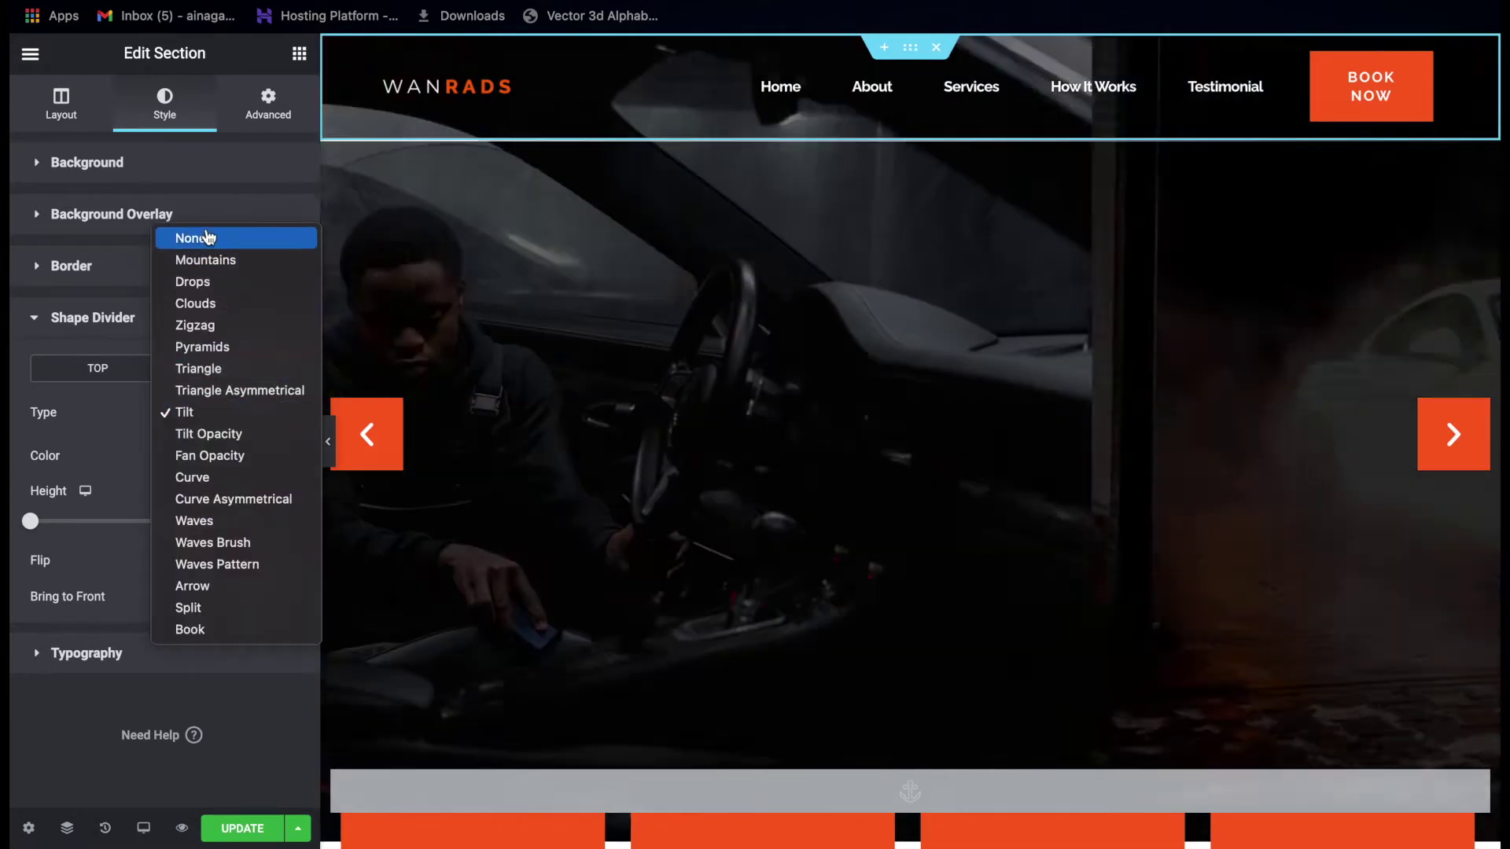
{"action": "left_click", "coordinate": [114, 407]}
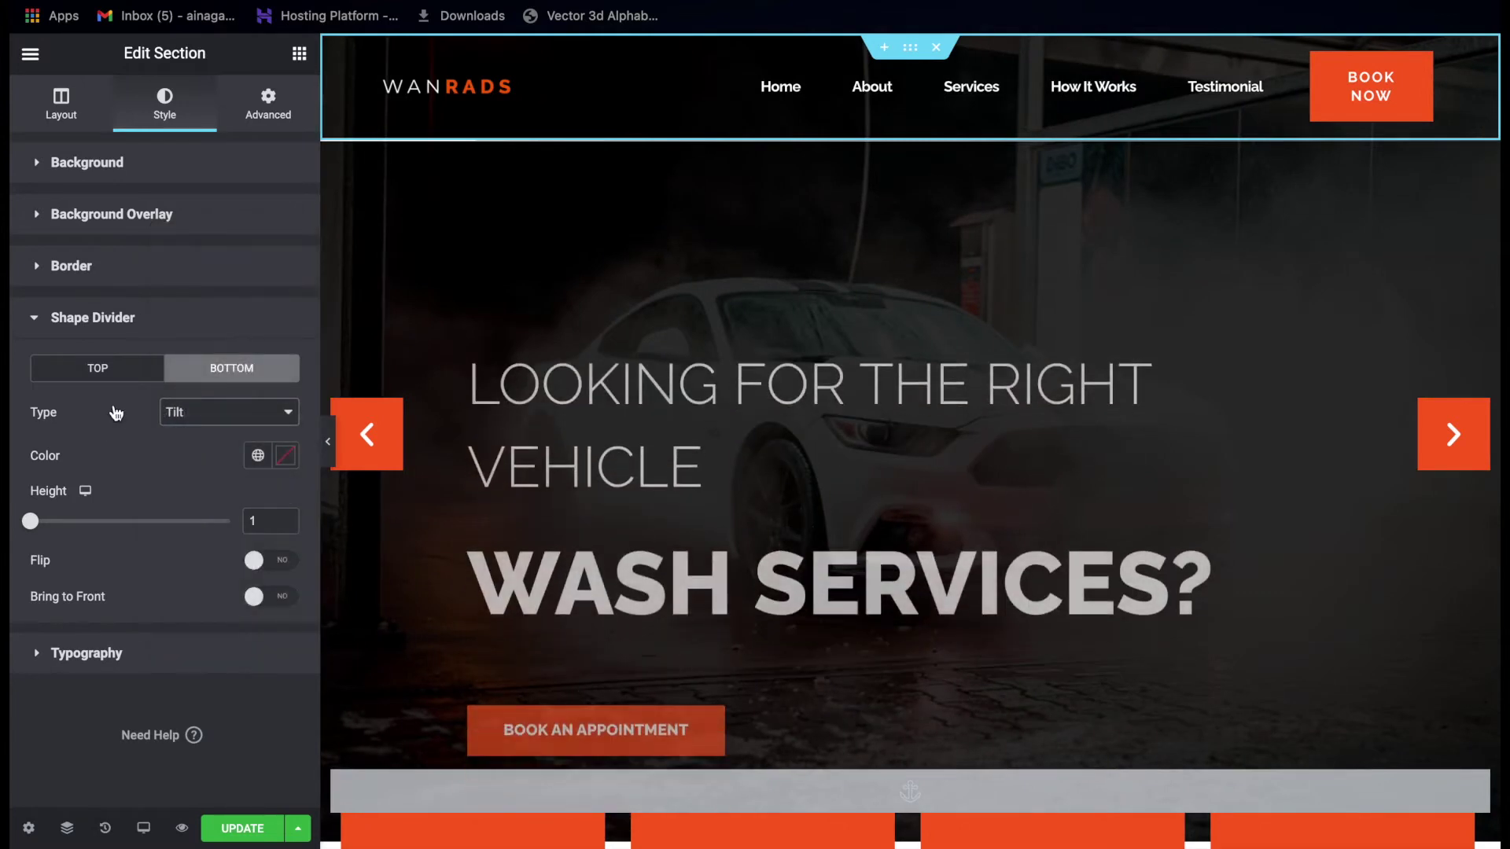
{"action": "left_click", "coordinate": [118, 318]}
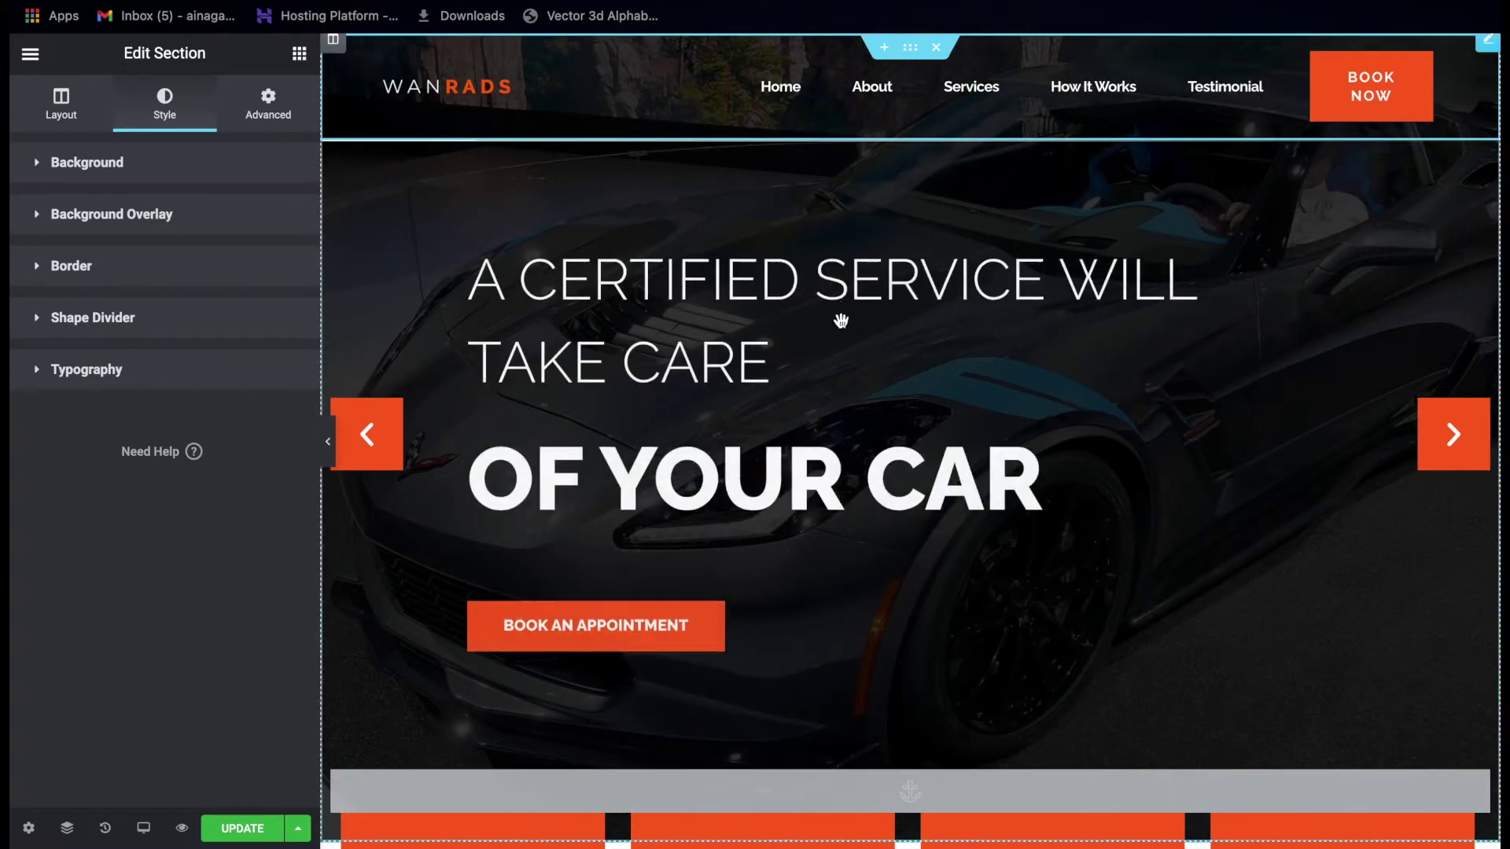
Open the hero Slides widget's custom CSS and examine the .elementor-swiper-button rule's background, width, height and padding.
{"action": "left_click", "coordinate": [881, 247]}
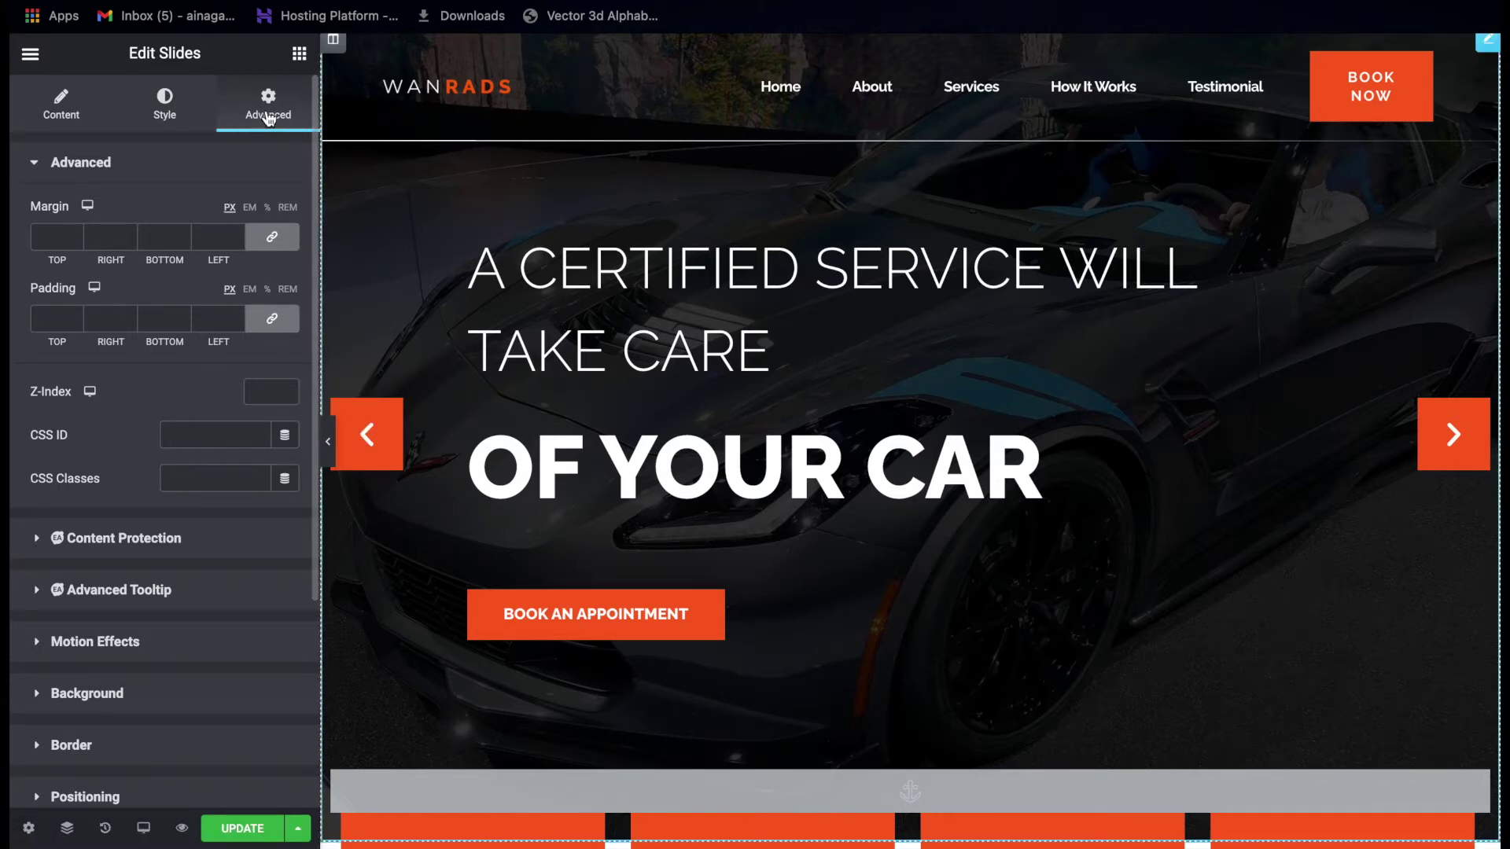
{"action": "scroll", "coordinate": [227, 343], "scroll_direction": "down", "scroll_amount": 4}
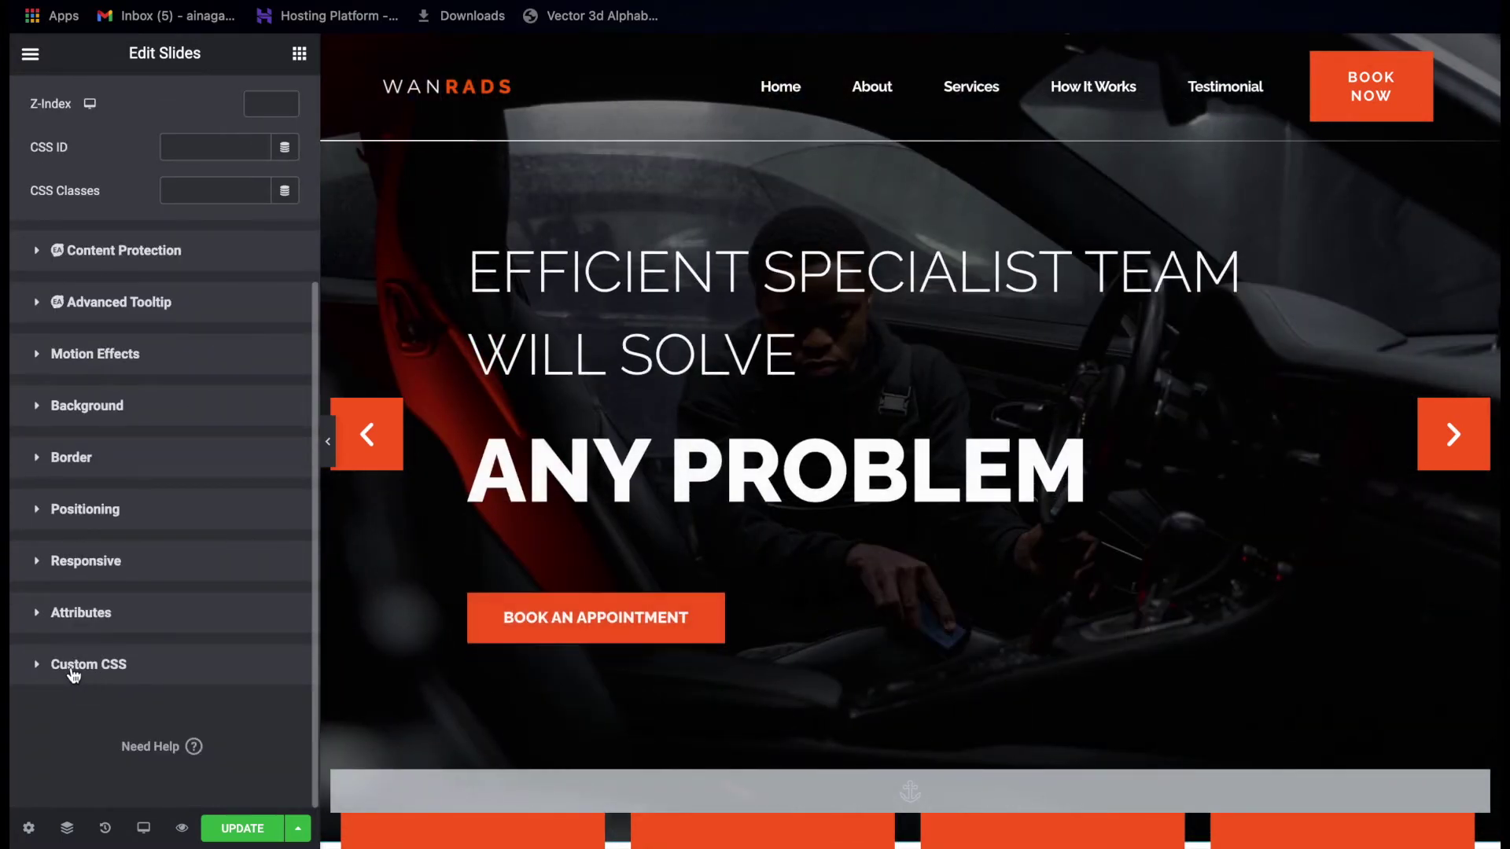
{"action": "left_click", "coordinate": [73, 668]}
{"action": "type", "text": "@media screen and (max-width:480px) {  .elementor-swiper-button { background: #F9601F; width: 50px; height: 50px; padding: 10px; }  }"}
{"action": "scroll", "coordinate": [71, 667], "scroll_direction": "down", "scroll_amount": 4}
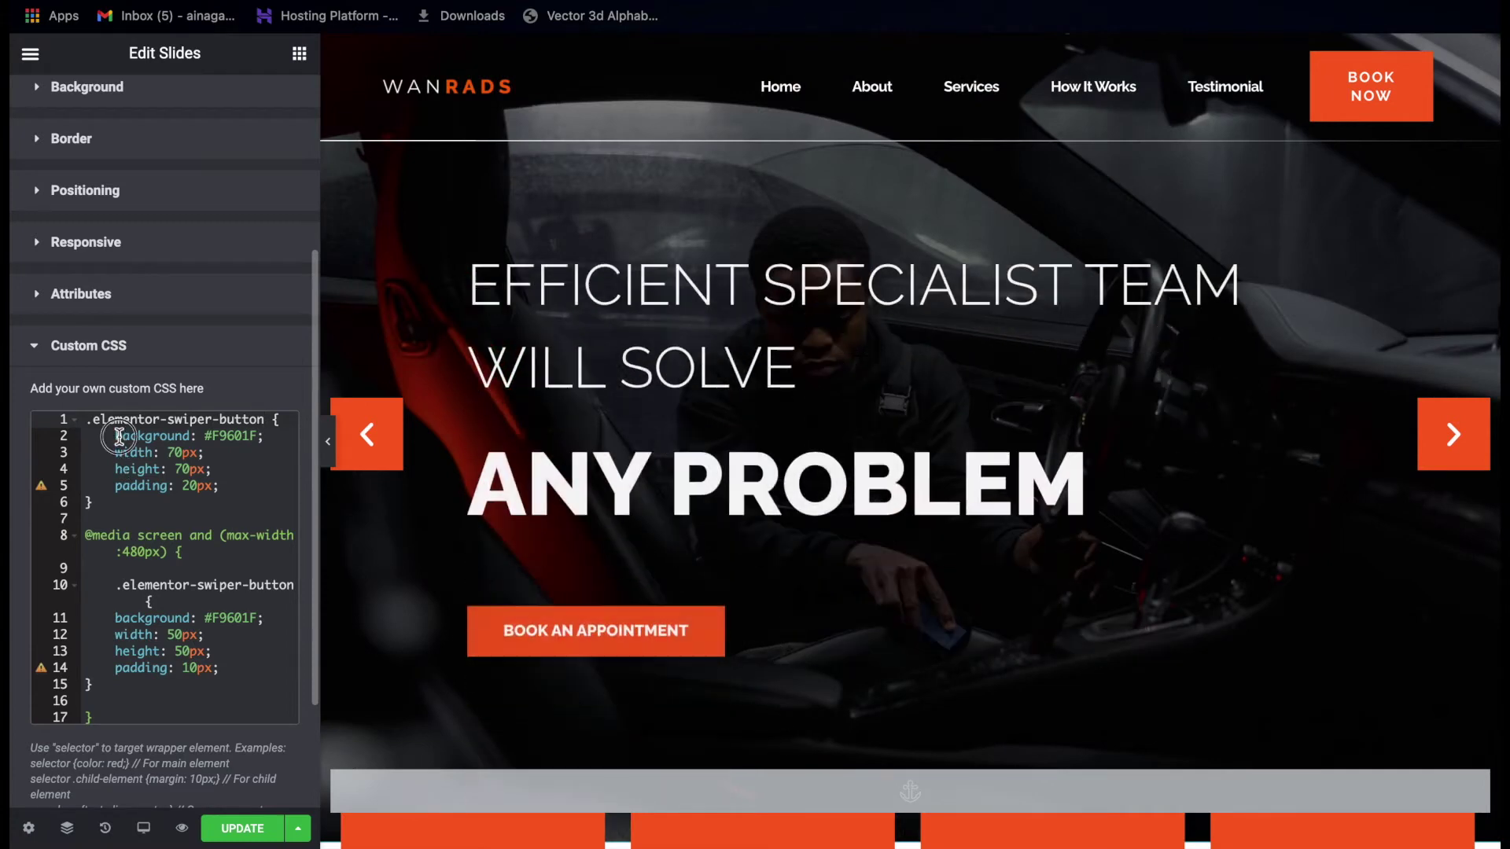
{"action": "left_click", "coordinate": [189, 442]}
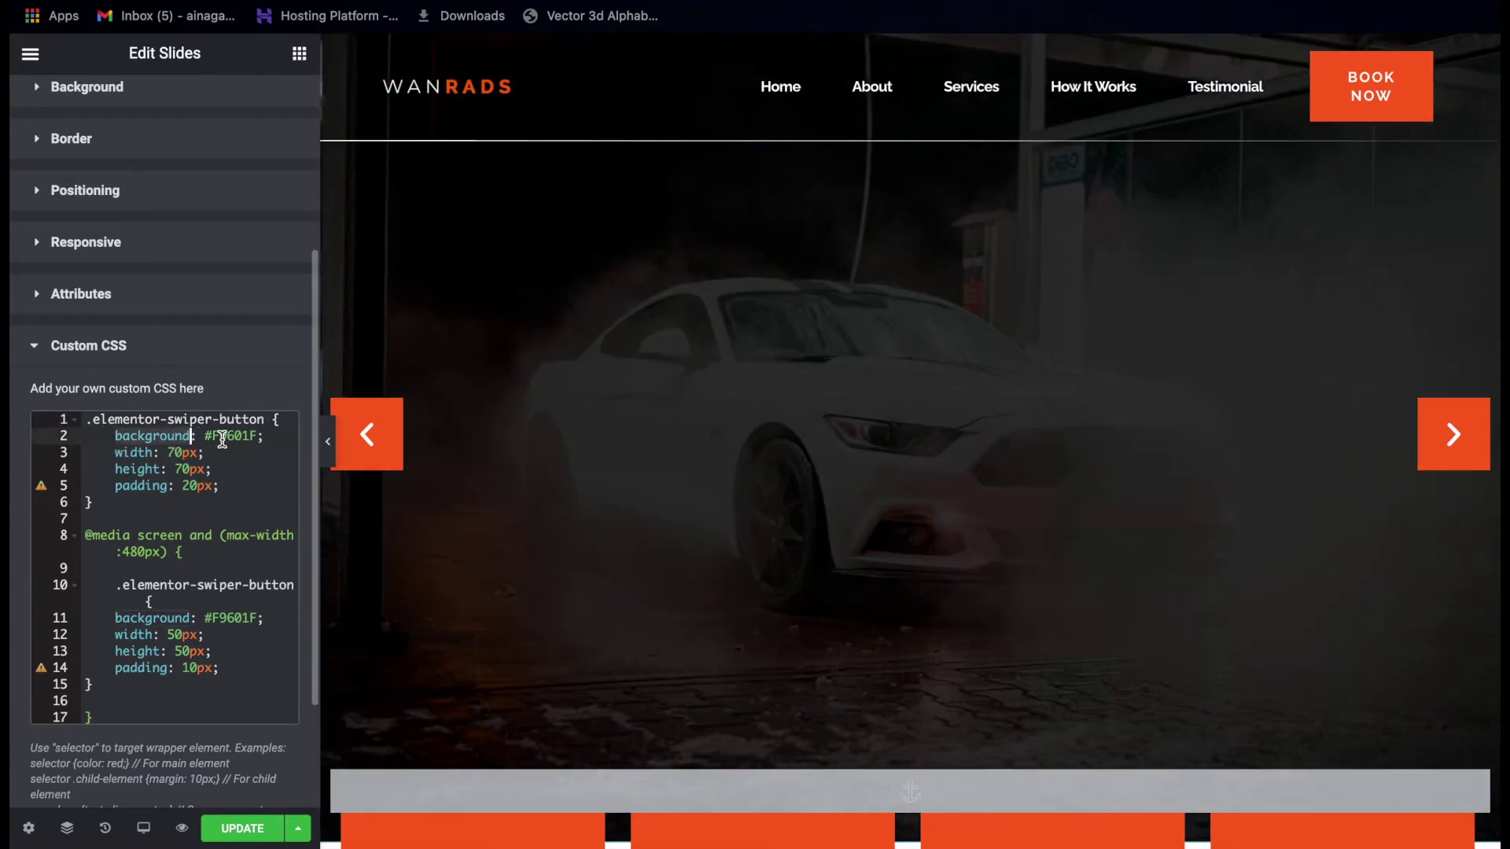
{"action": "left_click", "coordinate": [220, 439]}
{"action": "left_click", "coordinate": [248, 437]}
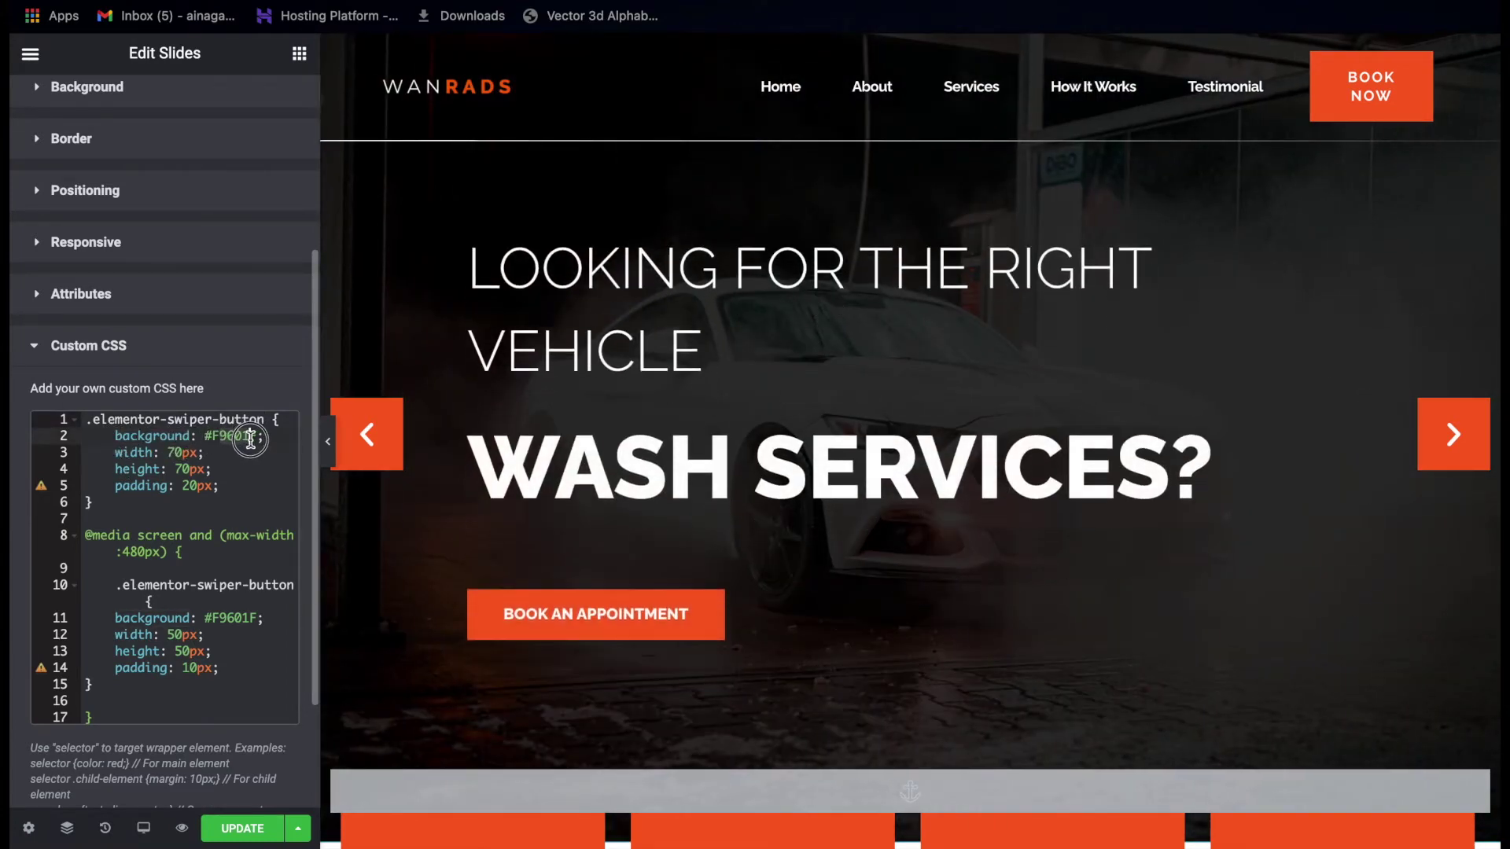
{"action": "left_click", "coordinate": [262, 446]}
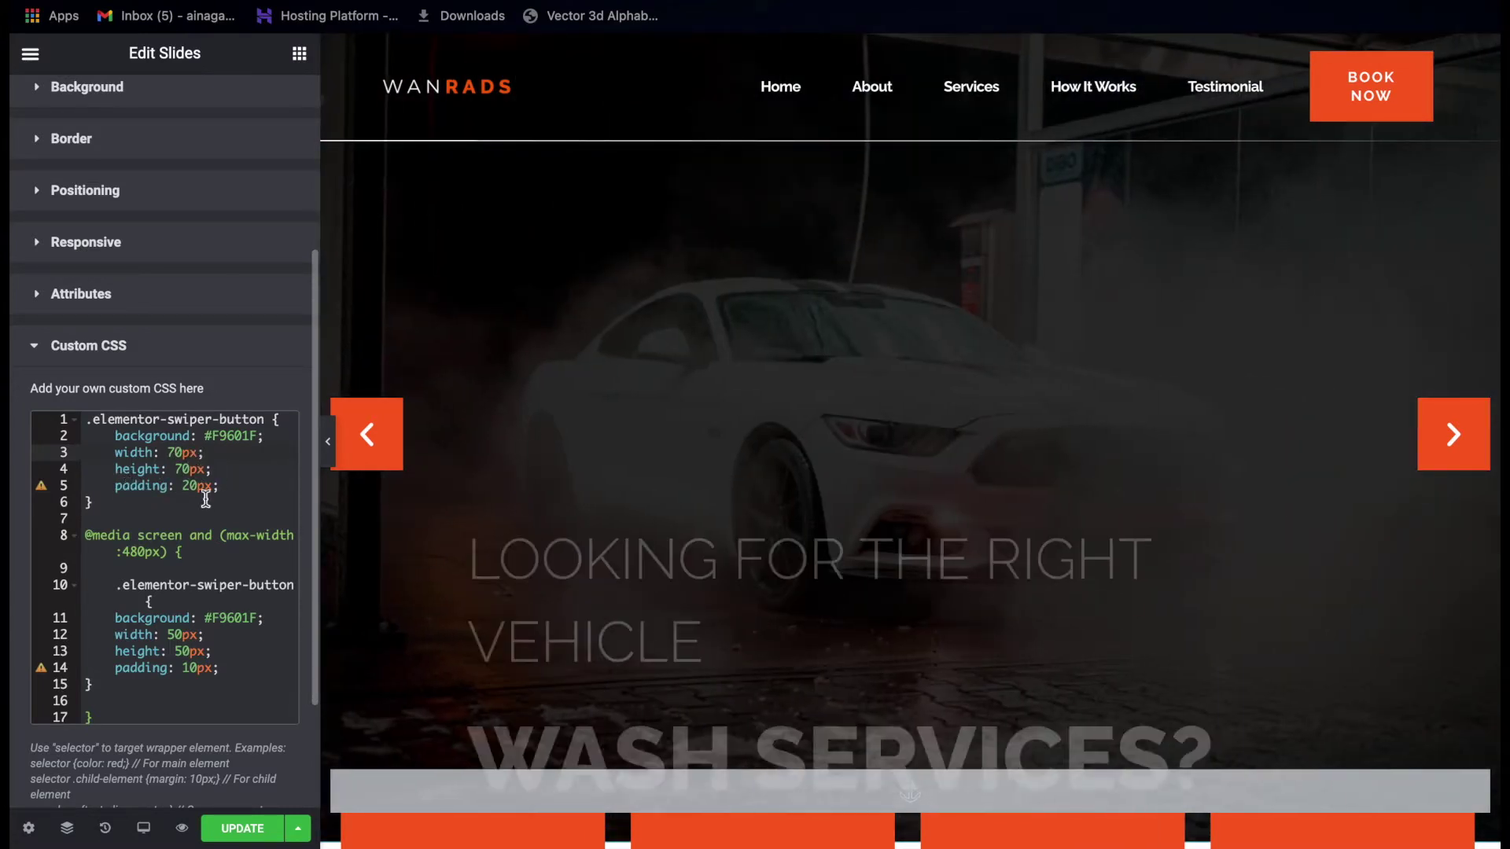
Compare the base arrow-button rule with the max-width 480px media query in the Slides widget's custom CSS.
{"action": "left_click_drag", "start_coordinate": [85, 533], "coordinate": [187, 548]}
{"action": "left_click_drag", "start_coordinate": [87, 486], "coordinate": [67, 419]}
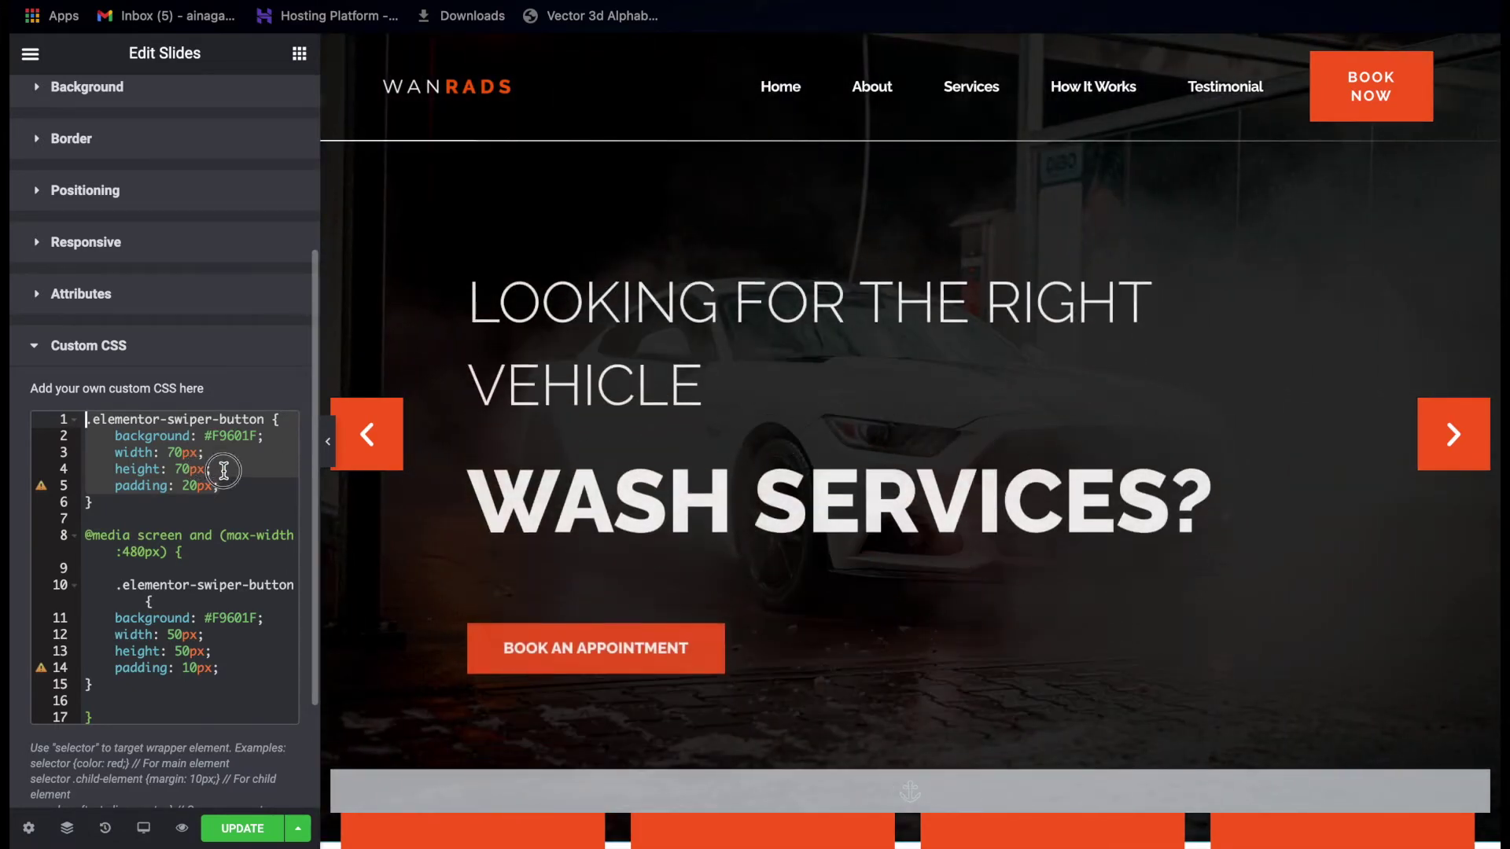
{"action": "left_click", "coordinate": [224, 486]}
{"action": "left_click_drag", "start_coordinate": [85, 539], "coordinate": [242, 659]}
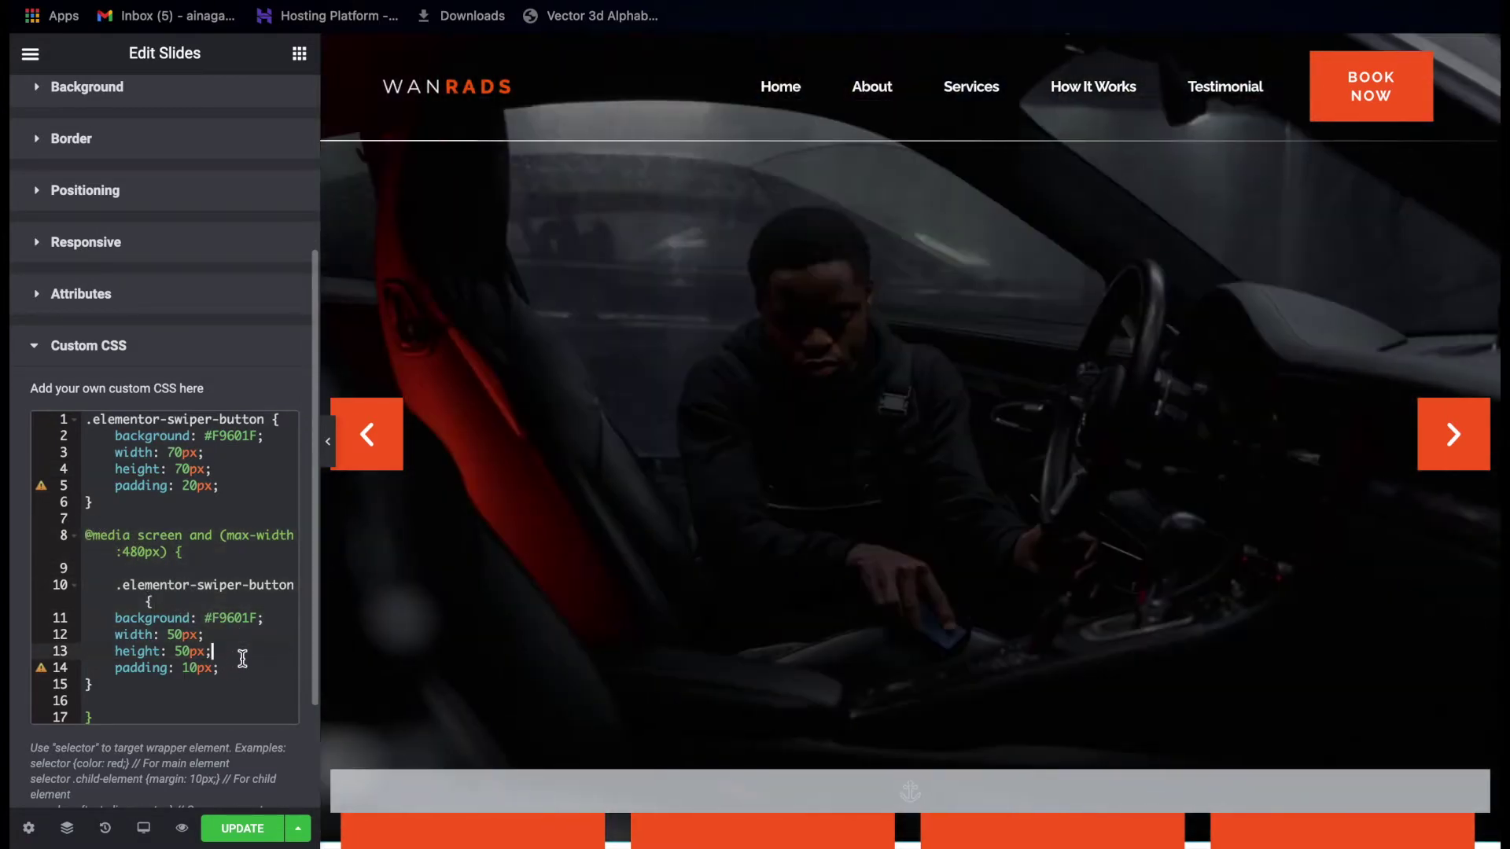
{"action": "left_click_drag", "start_coordinate": [84, 532], "coordinate": [268, 549]}
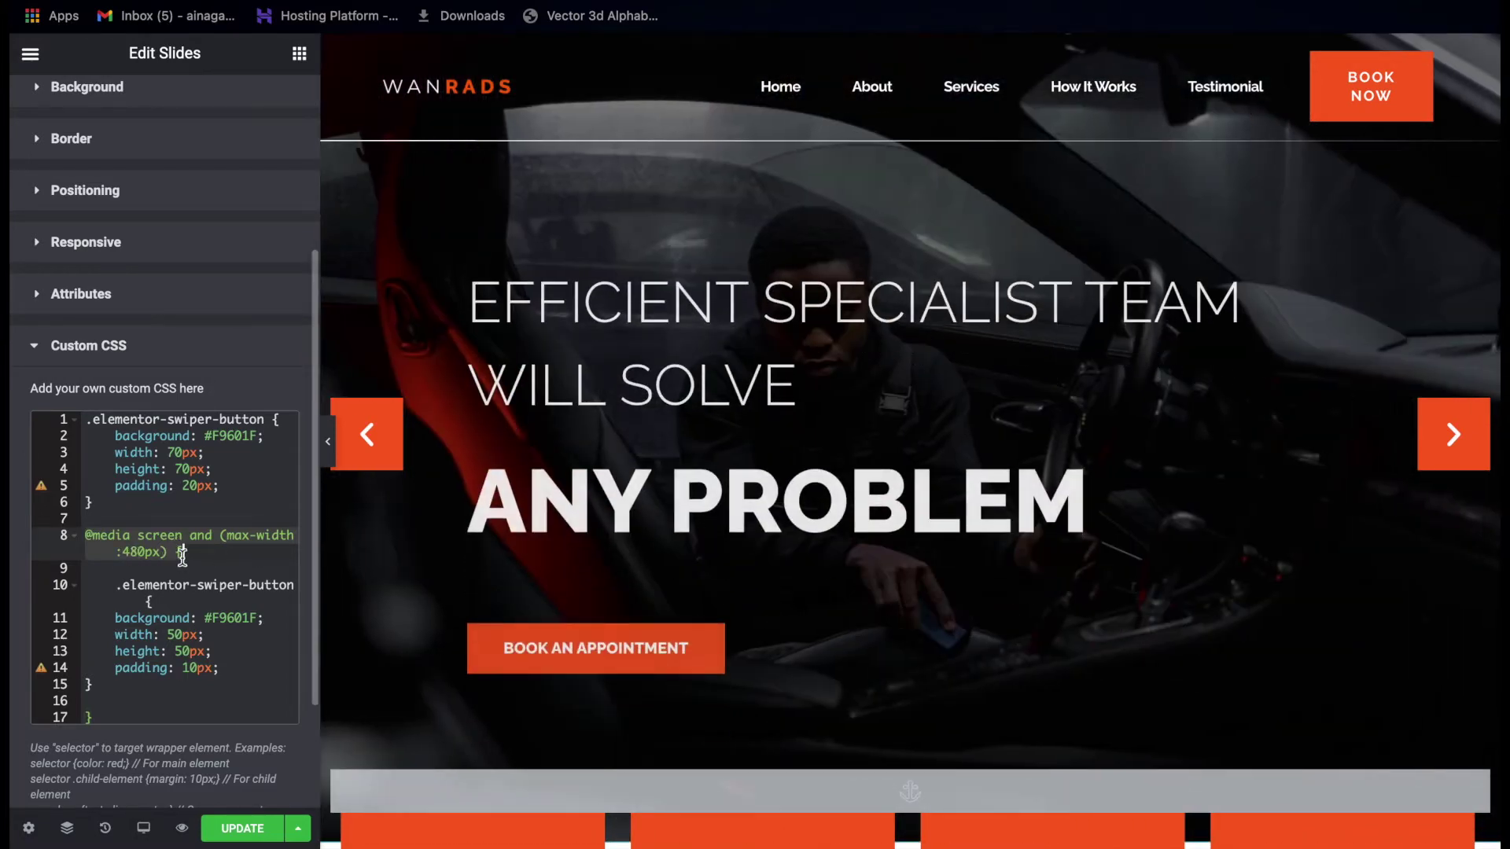
{"action": "left_click", "coordinate": [184, 553]}
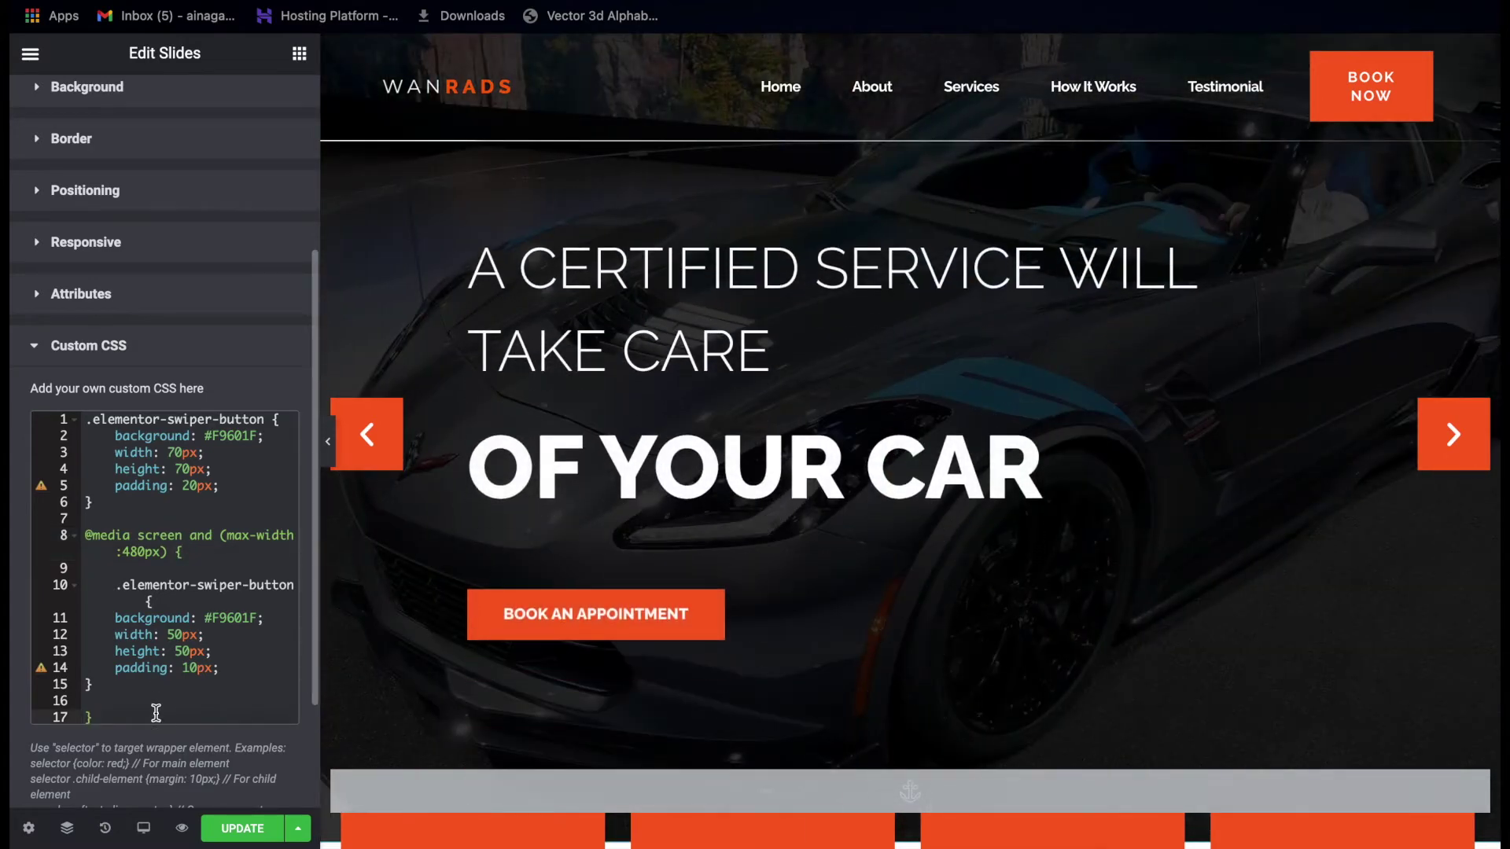
{"action": "left_click", "coordinate": [247, 670]}
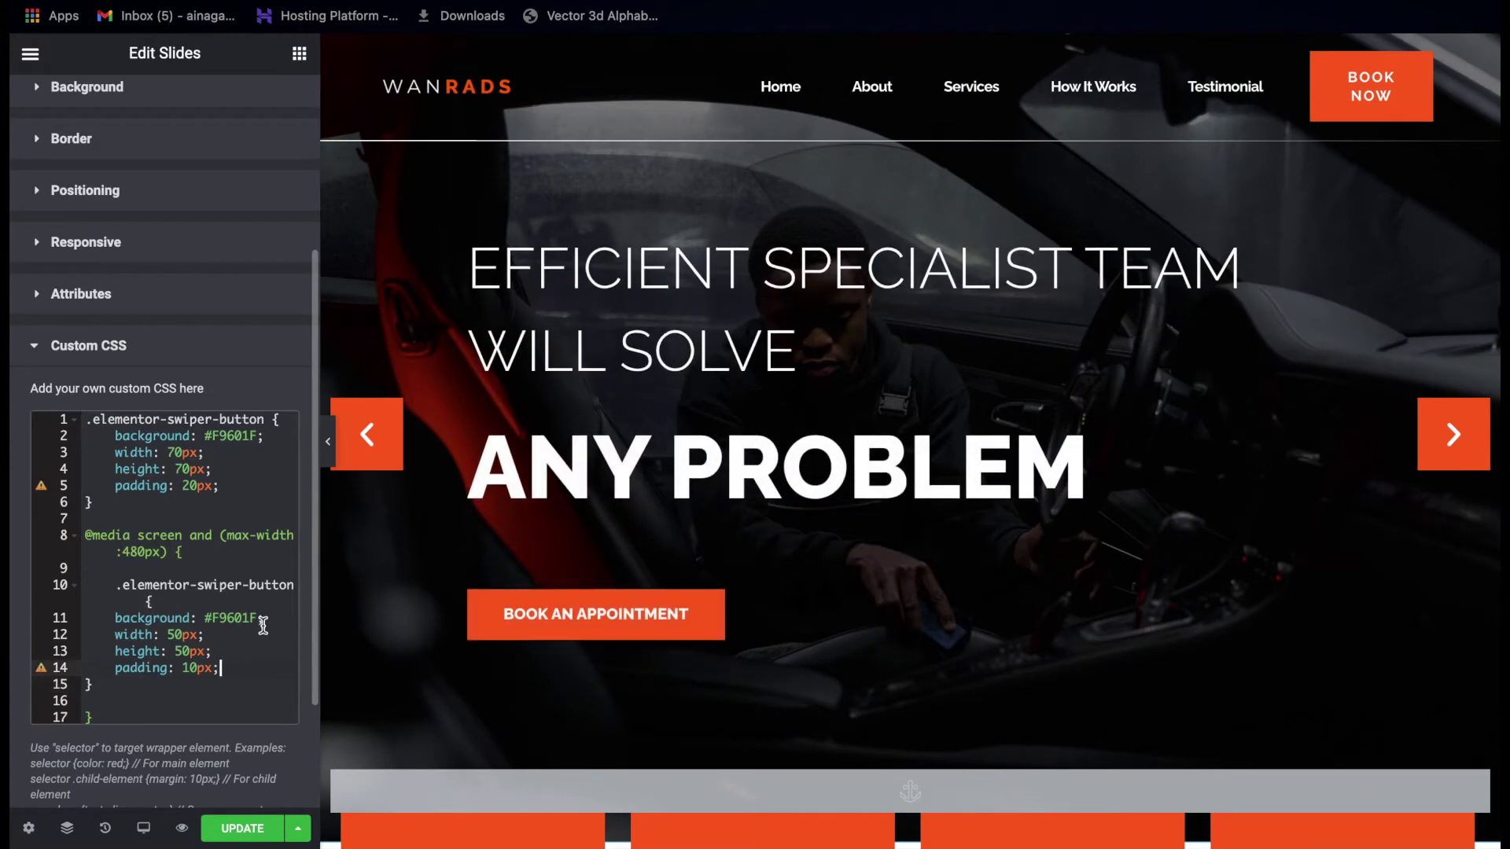
{"action": "scroll", "coordinate": [256, 535], "scroll_direction": "down", "scroll_amount": 3}
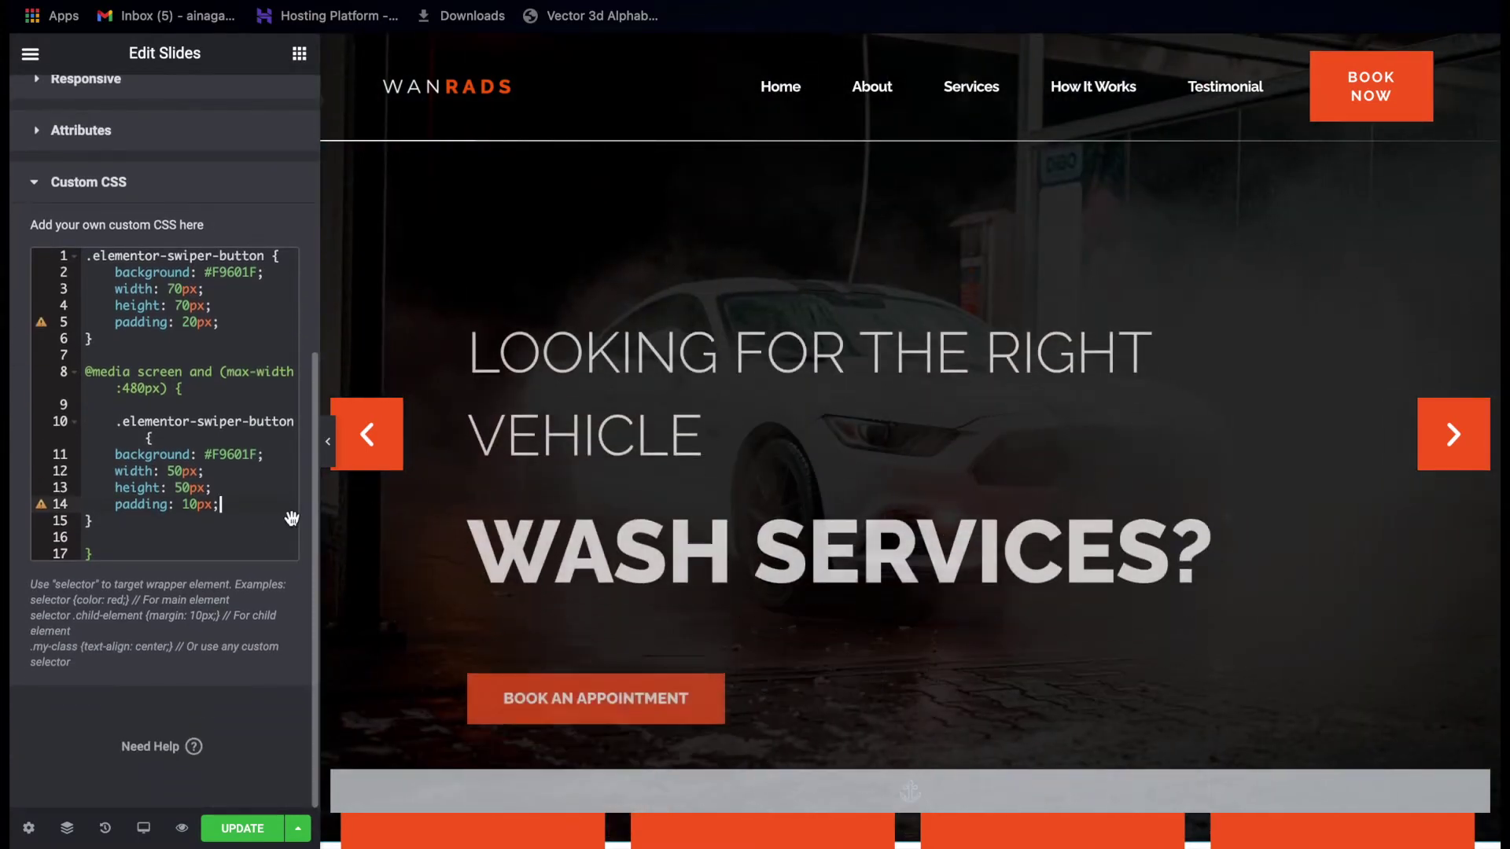
{"action": "scroll", "coordinate": [195, 526], "scroll_direction": "up", "scroll_amount": 6}
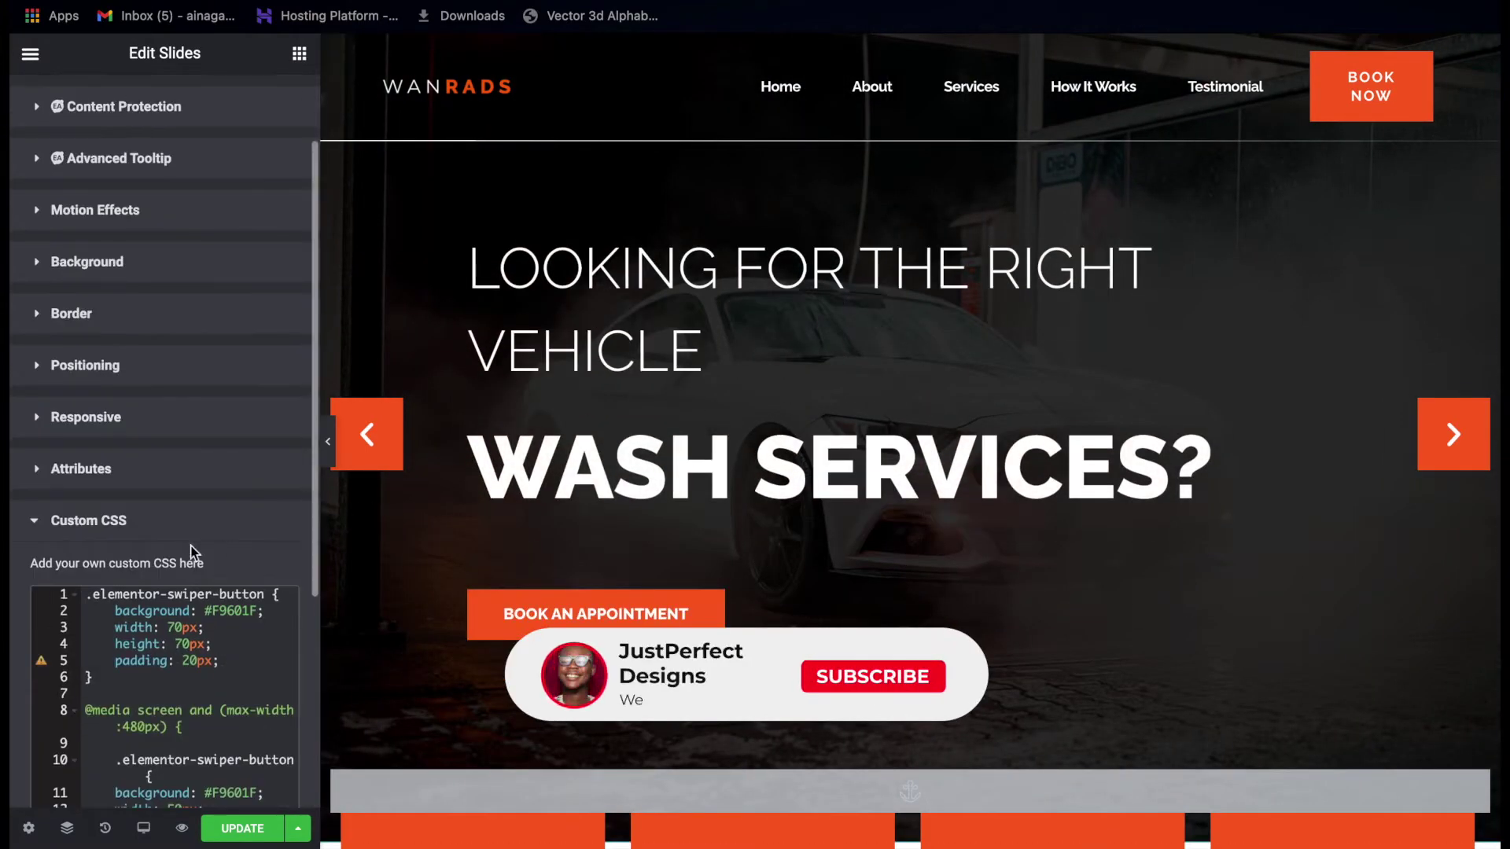
{"action": "scroll", "coordinate": [180, 677], "scroll_direction": "down", "scroll_amount": 4}
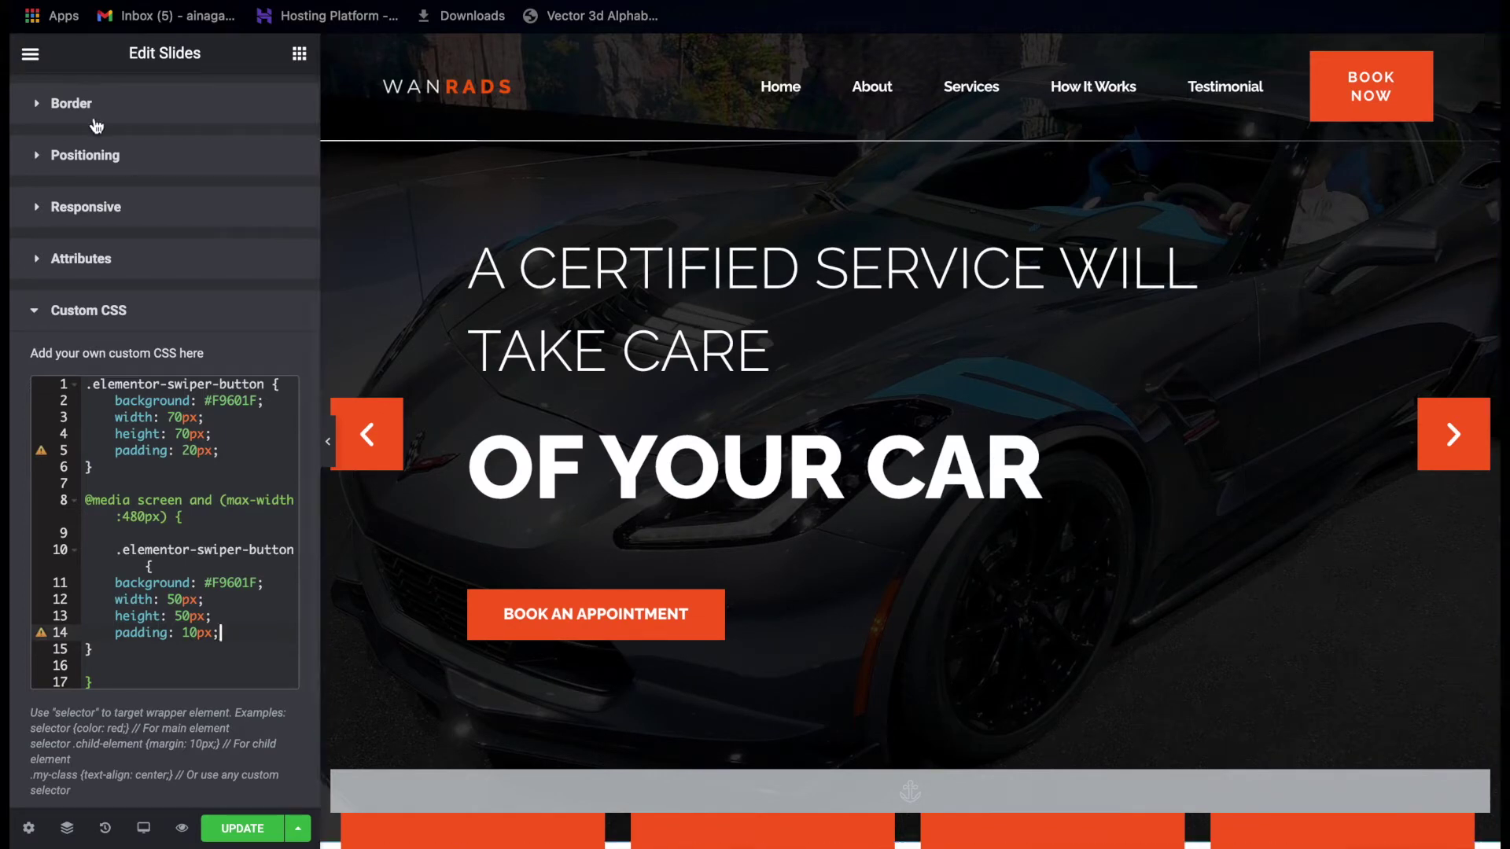
{"action": "scroll", "coordinate": [169, 114], "scroll_direction": "up", "scroll_amount": 4}
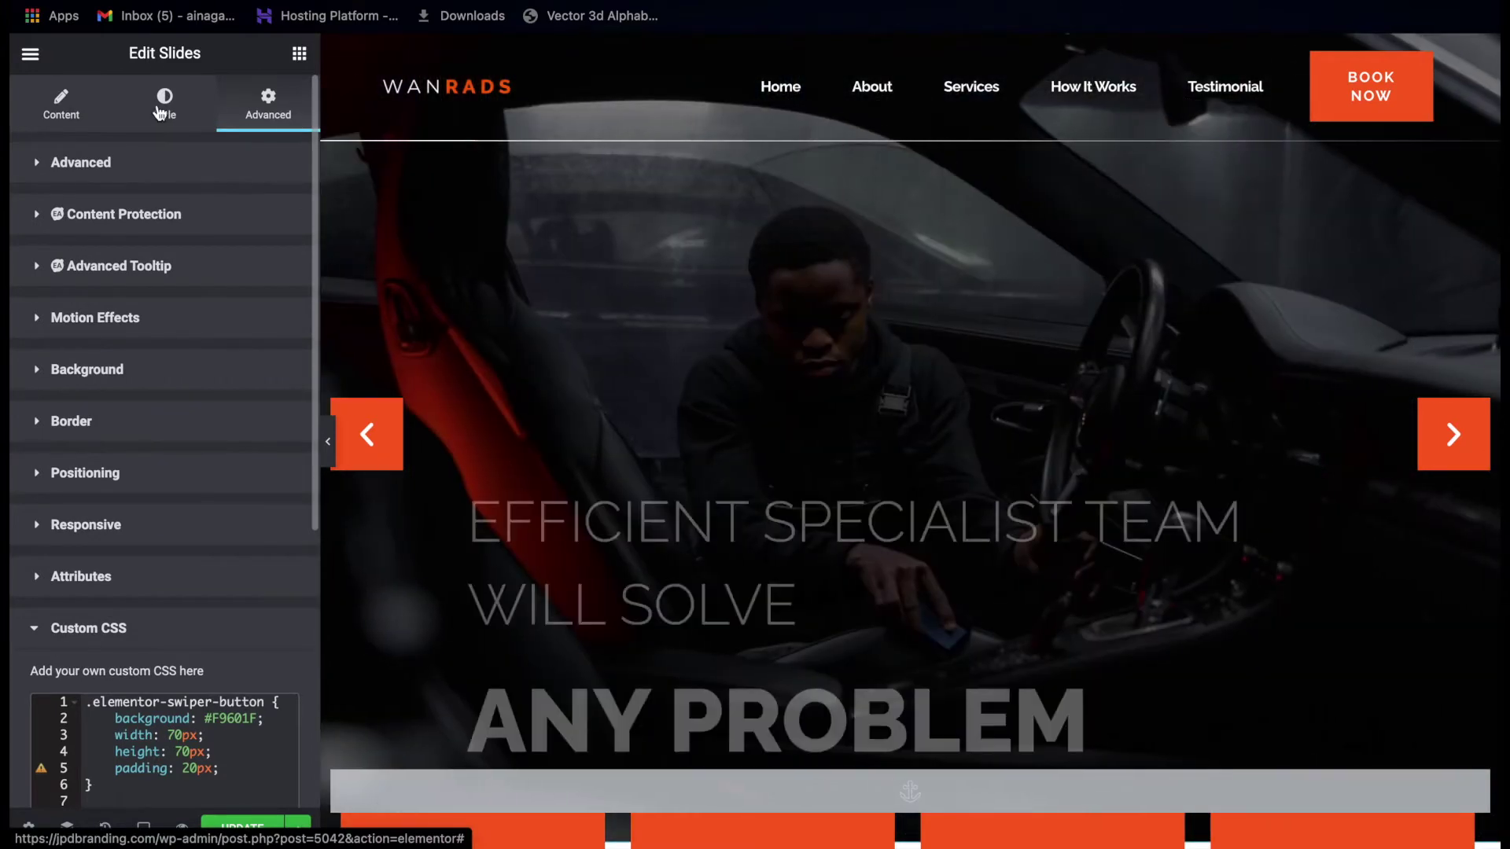
Review the spacing, text color and typography settings of the slides' title and description.
{"action": "left_click", "coordinate": [160, 113]}
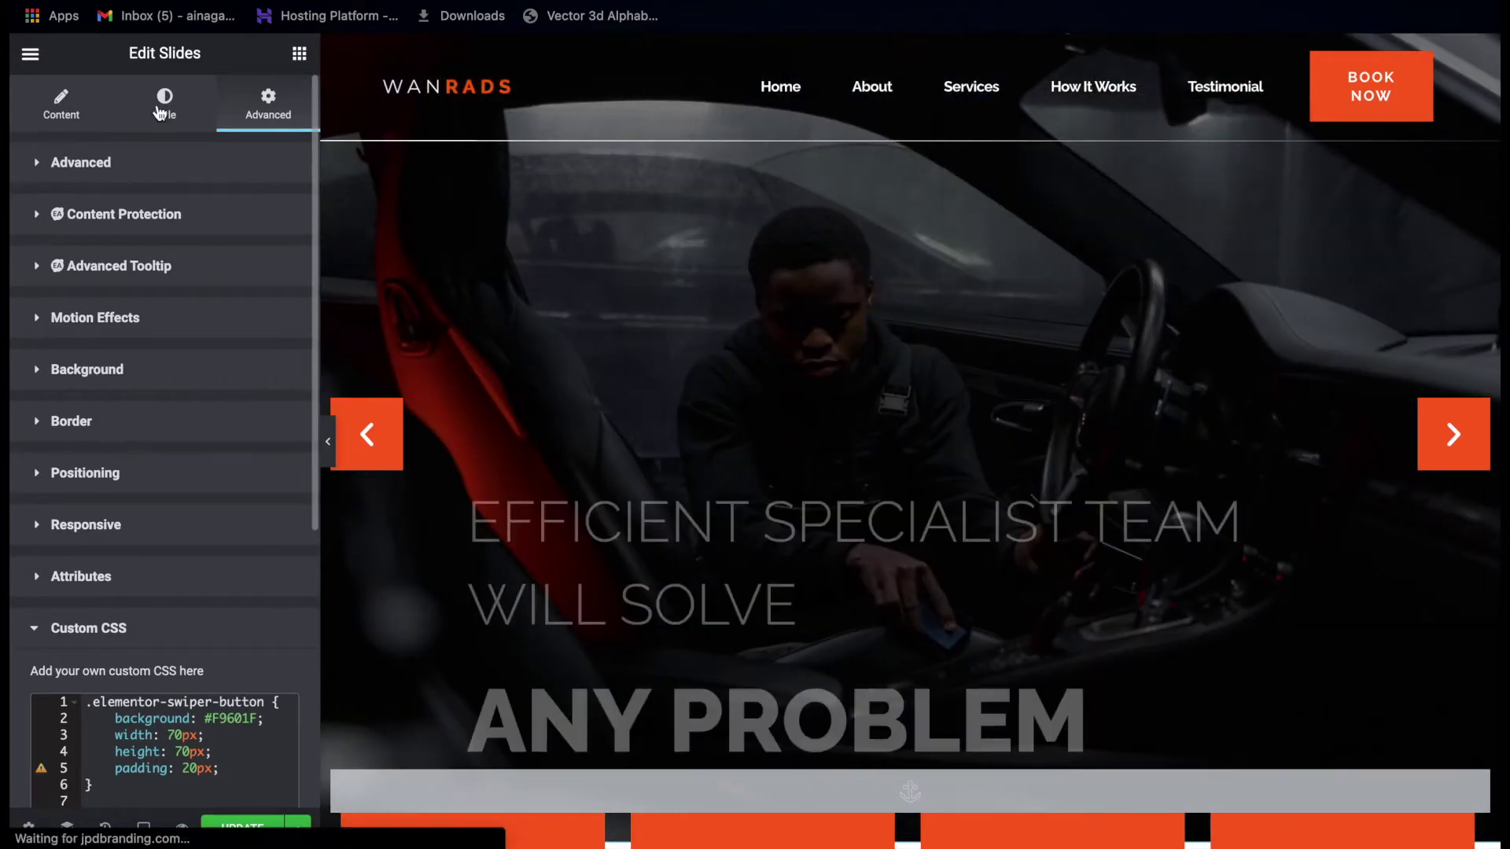
{"action": "left_click", "coordinate": [65, 551]}
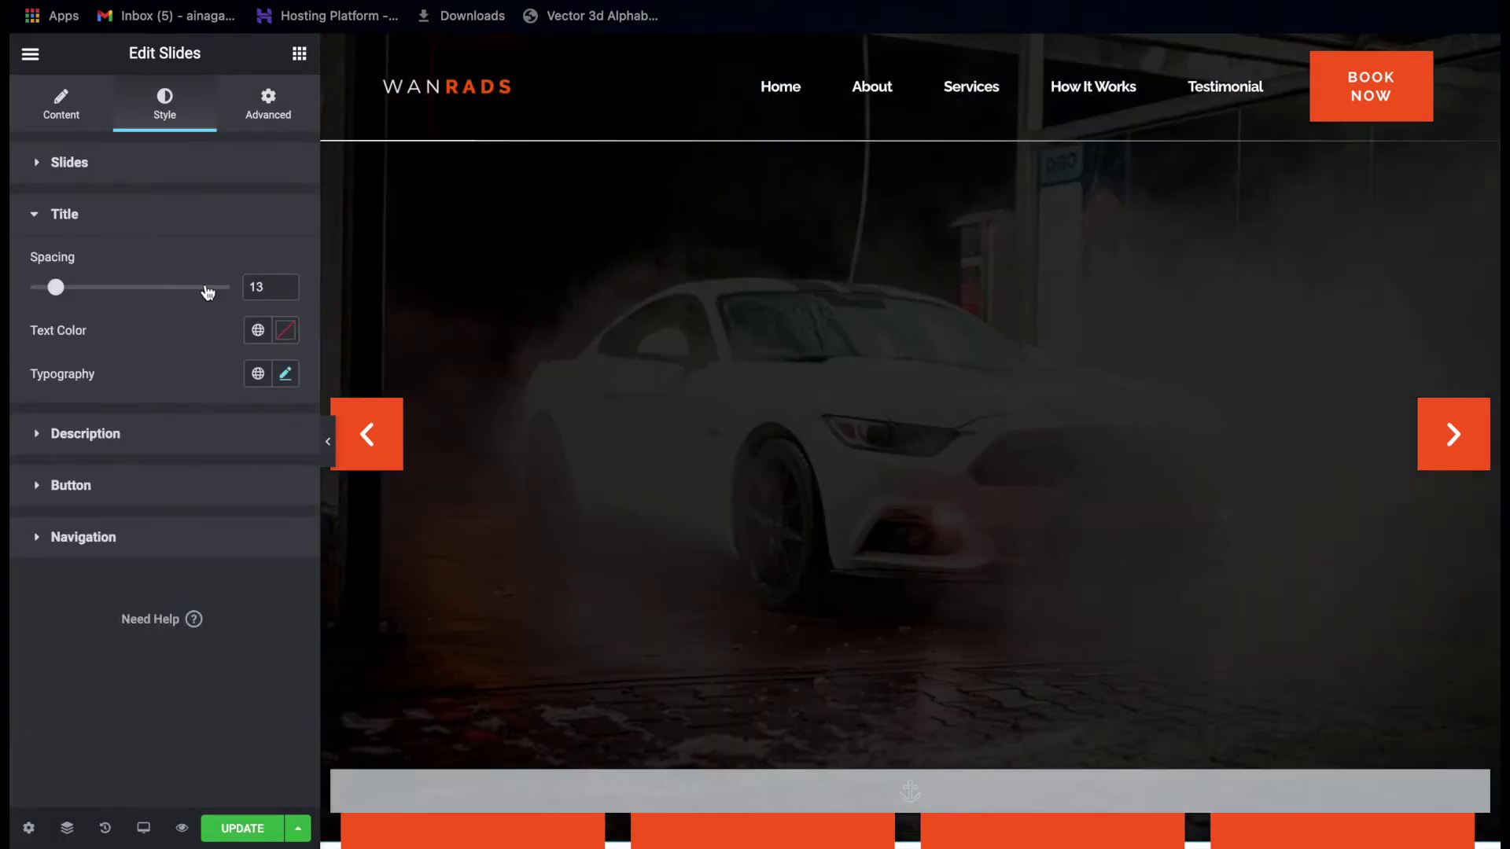
{"action": "left_click", "coordinate": [285, 374]}
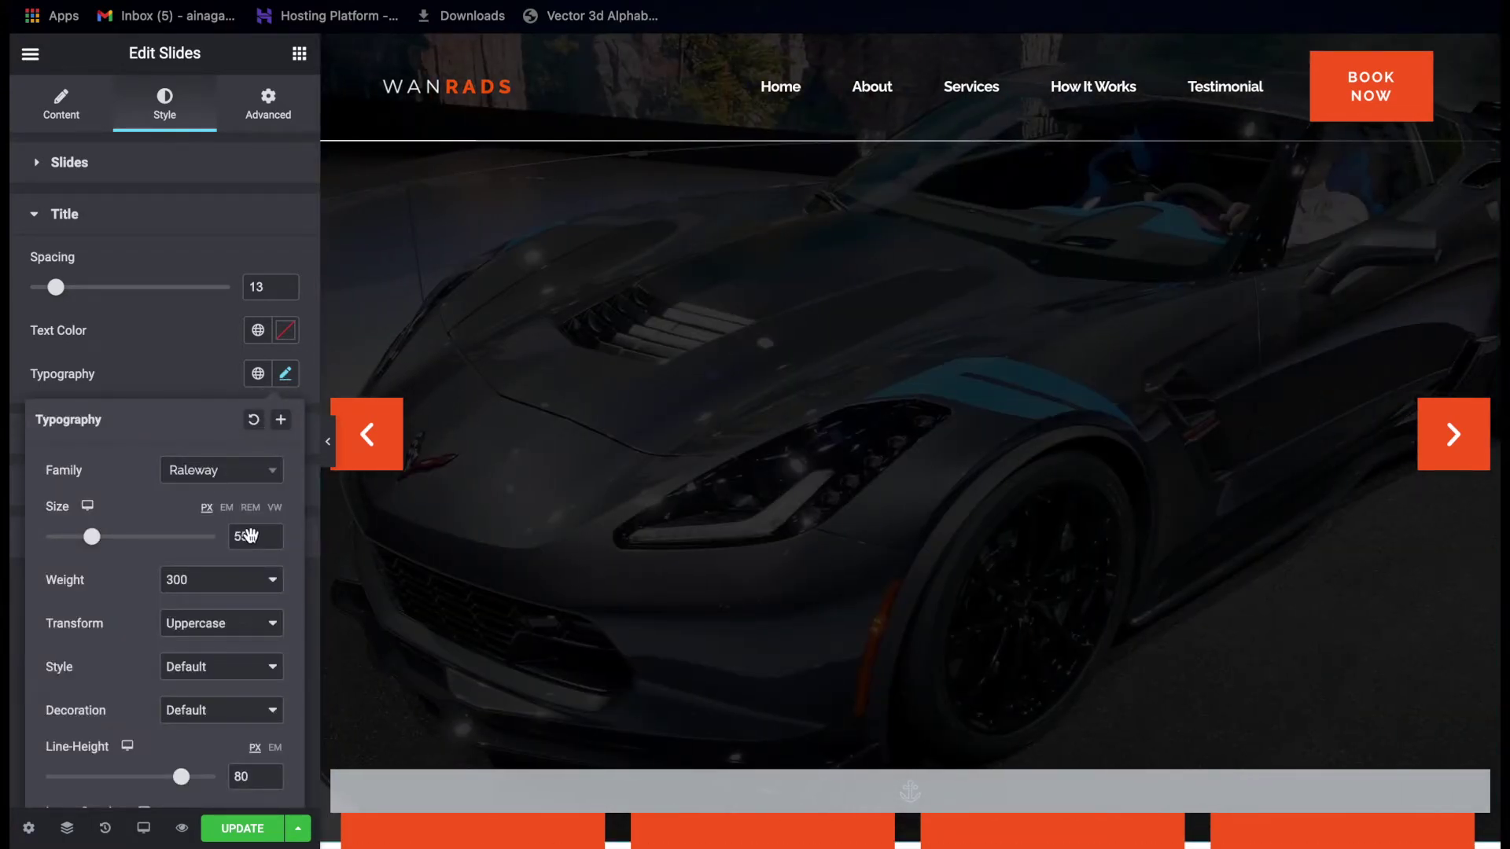
{"action": "left_click", "coordinate": [285, 376]}
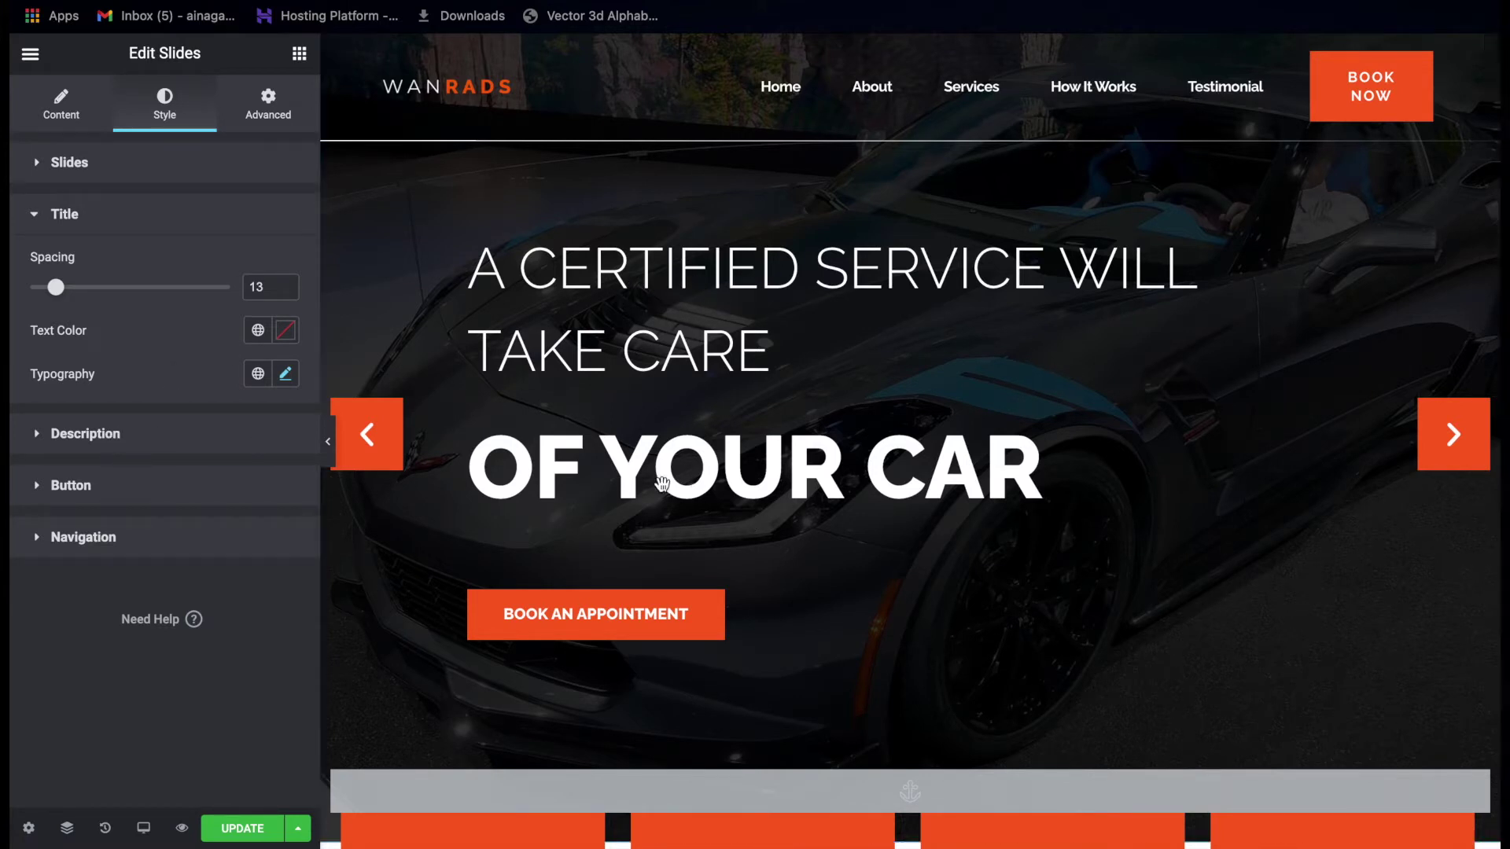
{"action": "left_click", "coordinate": [204, 434]}
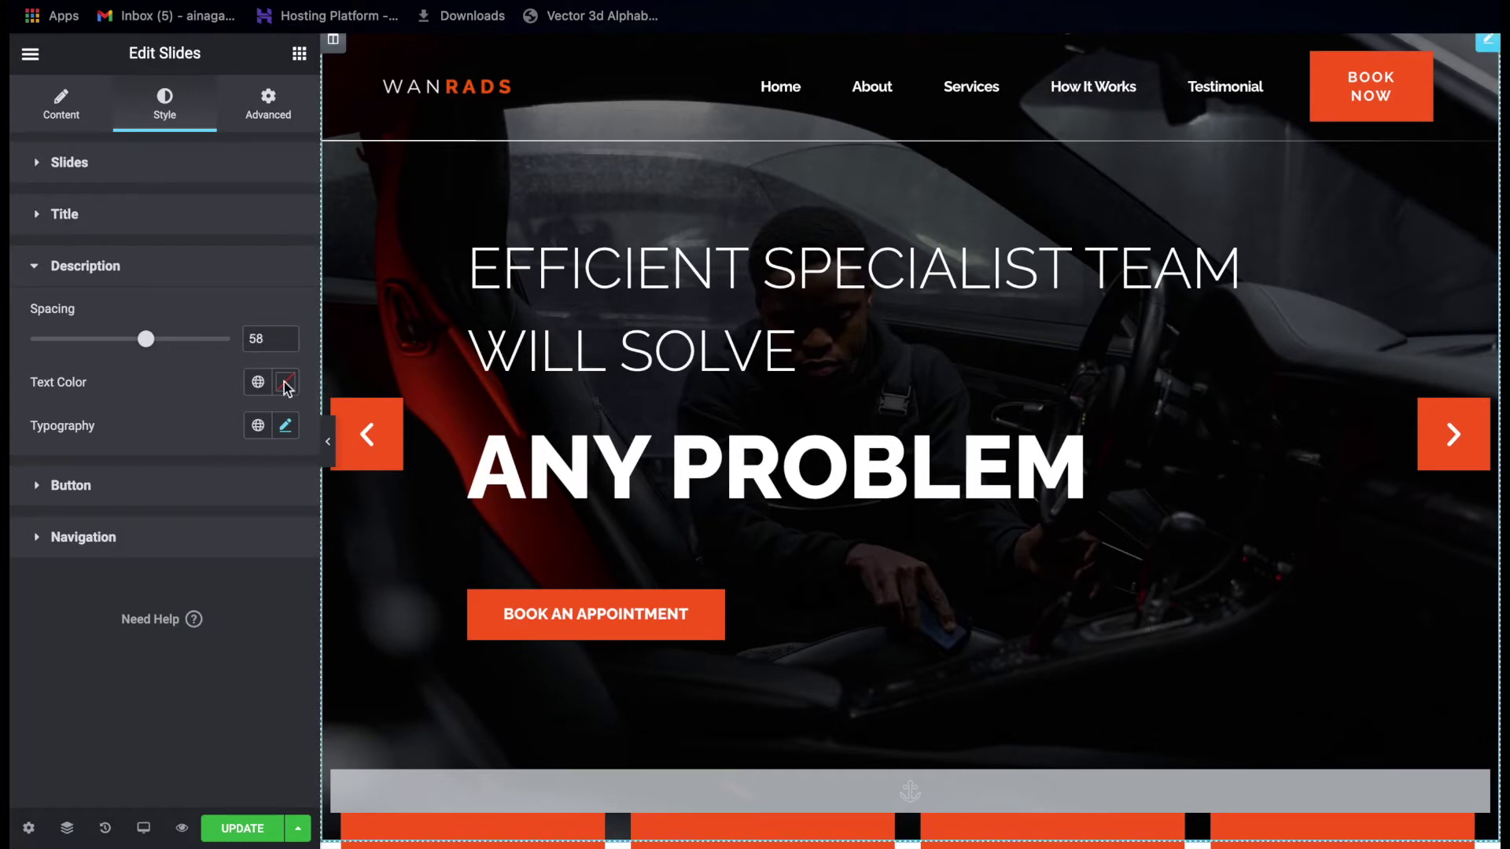
{"action": "left_click", "coordinate": [286, 426]}
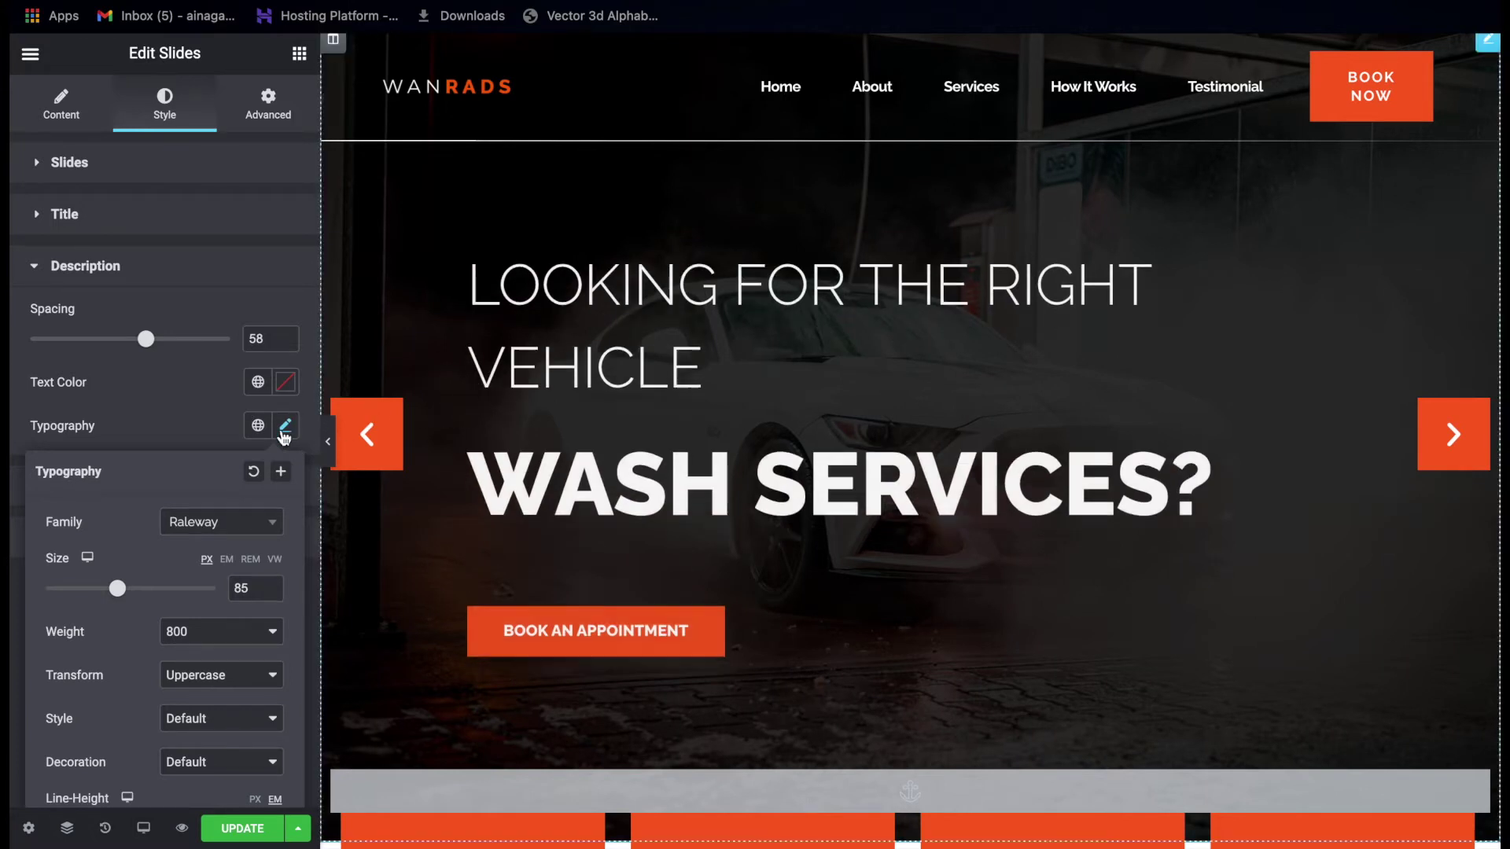
{"action": "left_click", "coordinate": [285, 434]}
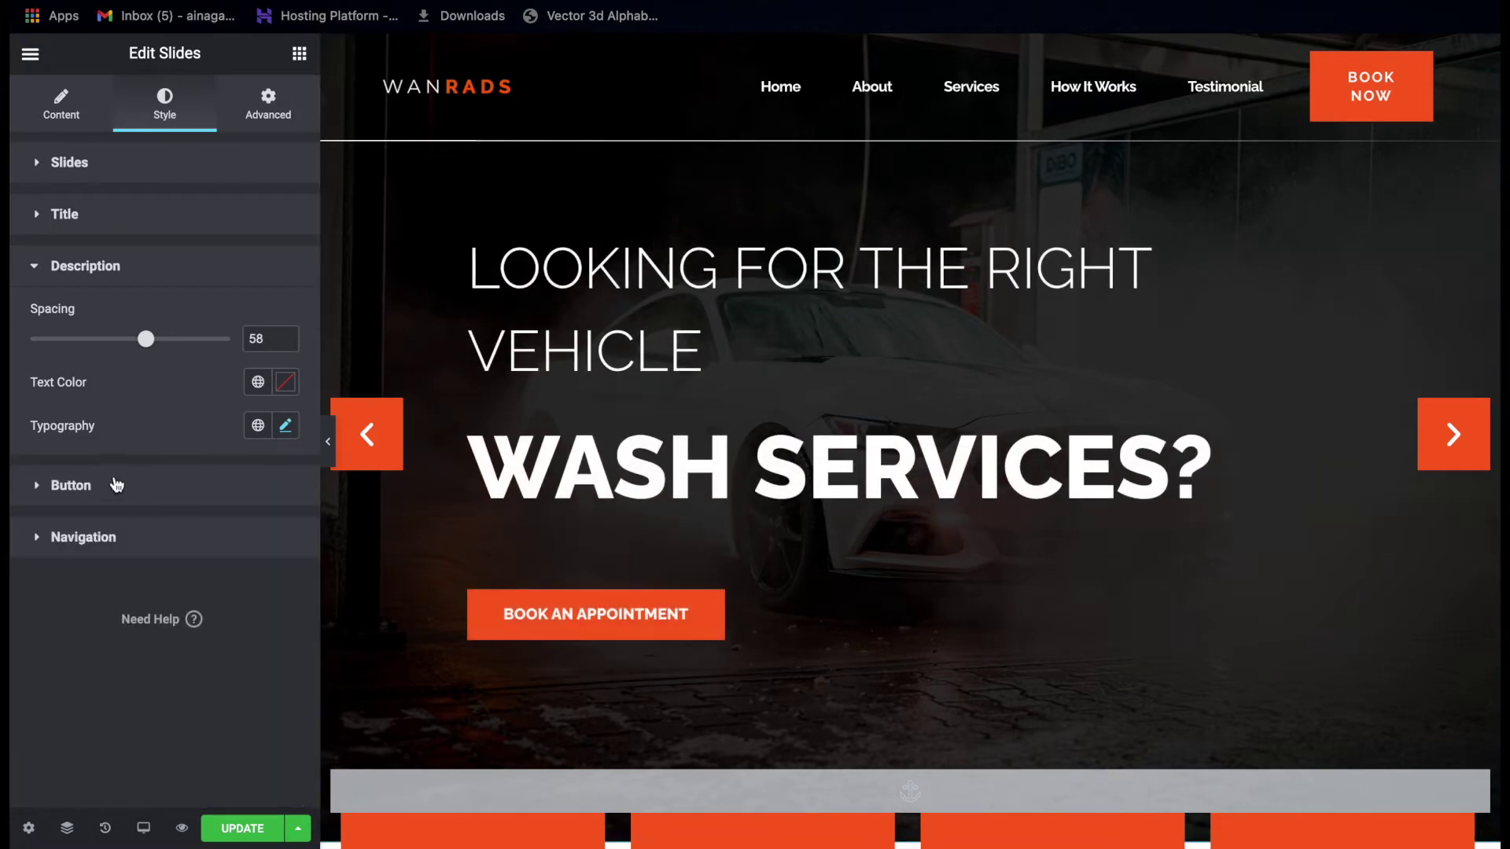
Review the slide button's size, typography, border, and normal and hover color settings.
{"action": "left_click", "coordinate": [202, 308]}
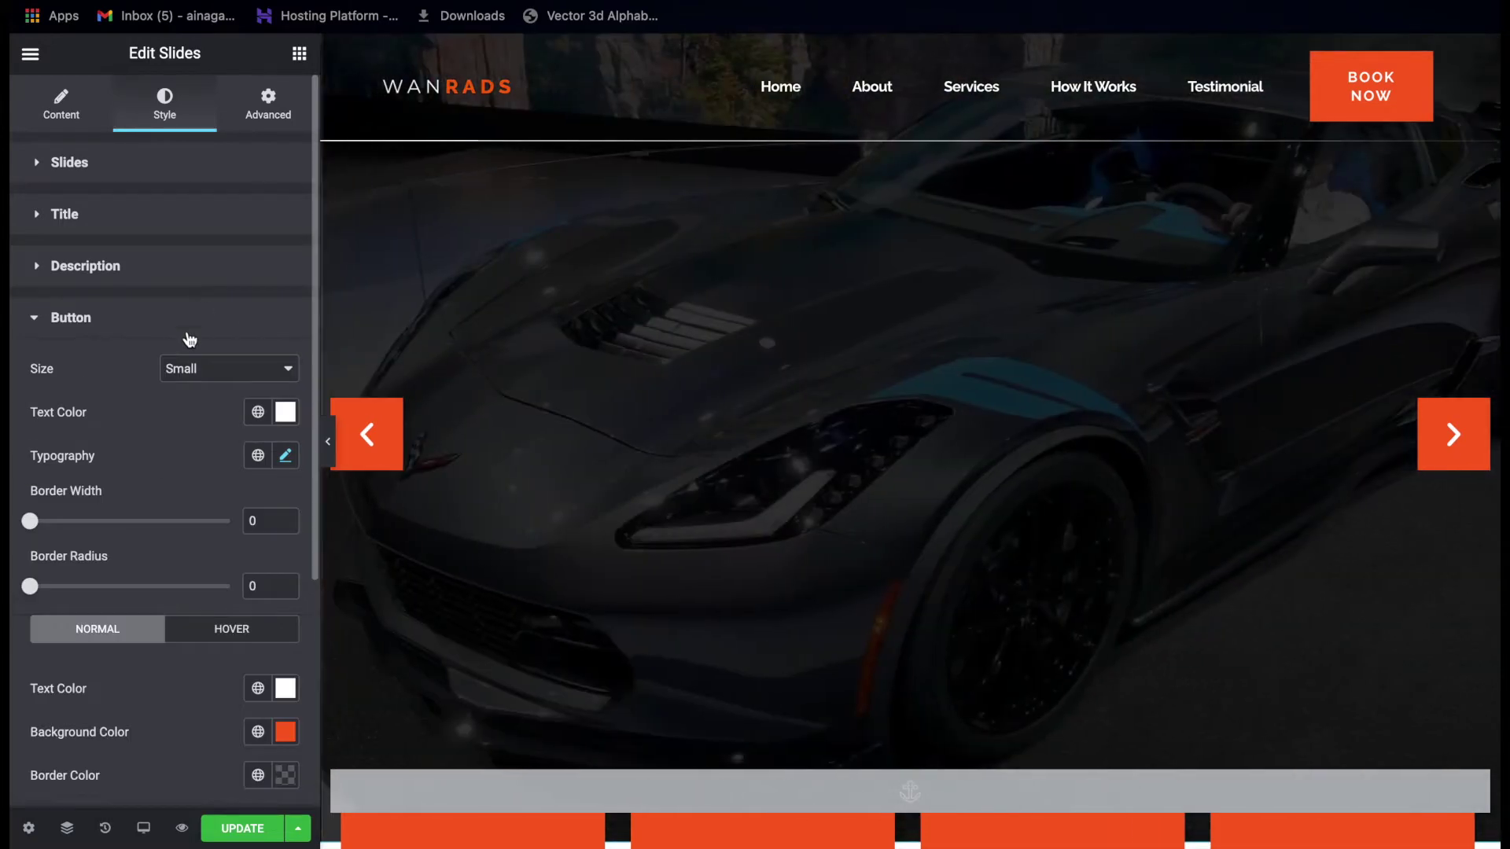
{"action": "scroll", "coordinate": [156, 468], "scroll_direction": "down", "scroll_amount": 2}
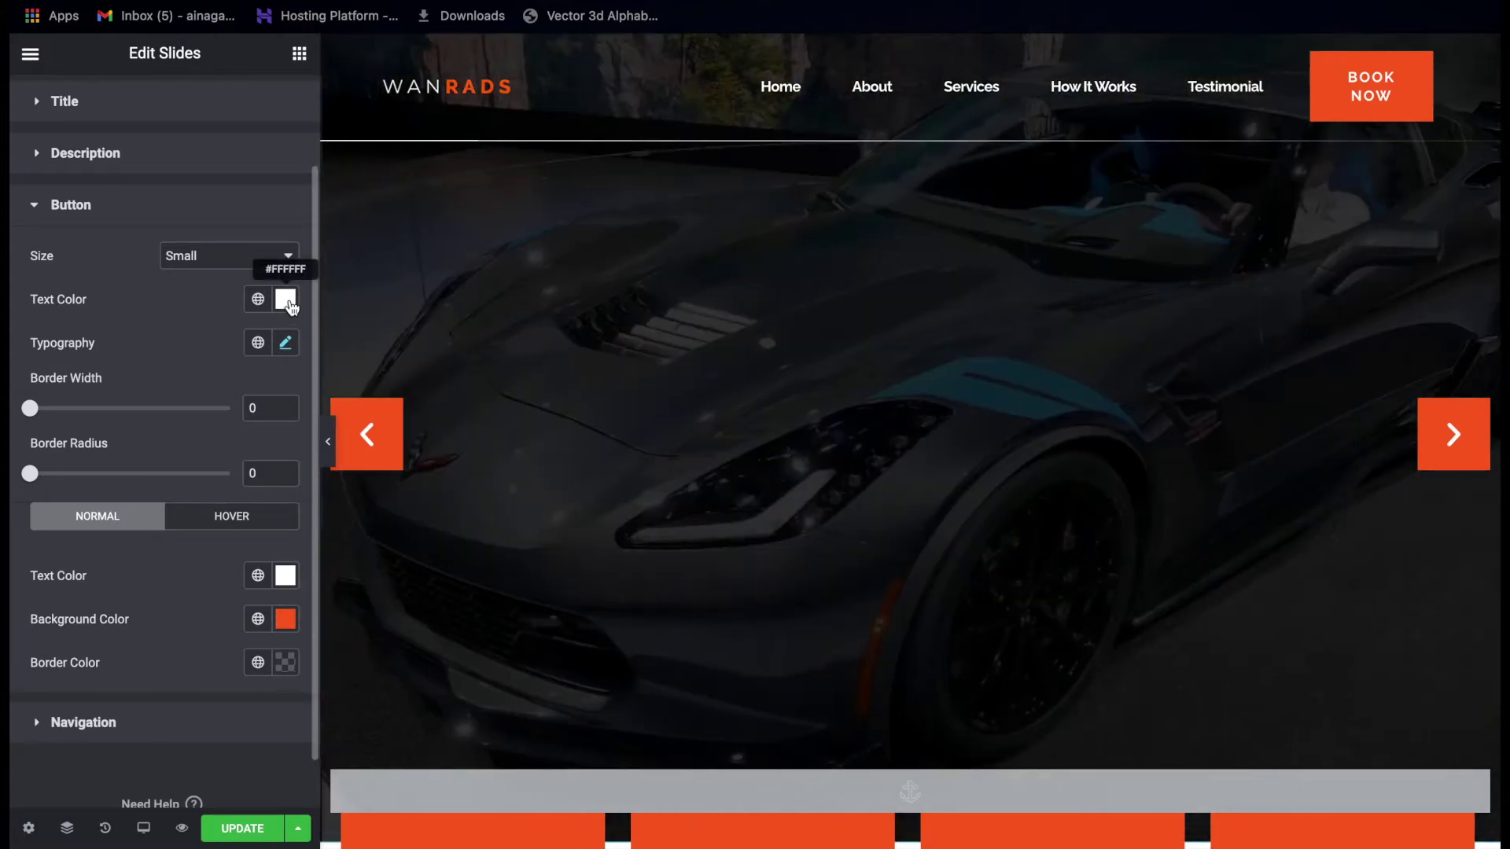
{"action": "left_click", "coordinate": [286, 344]}
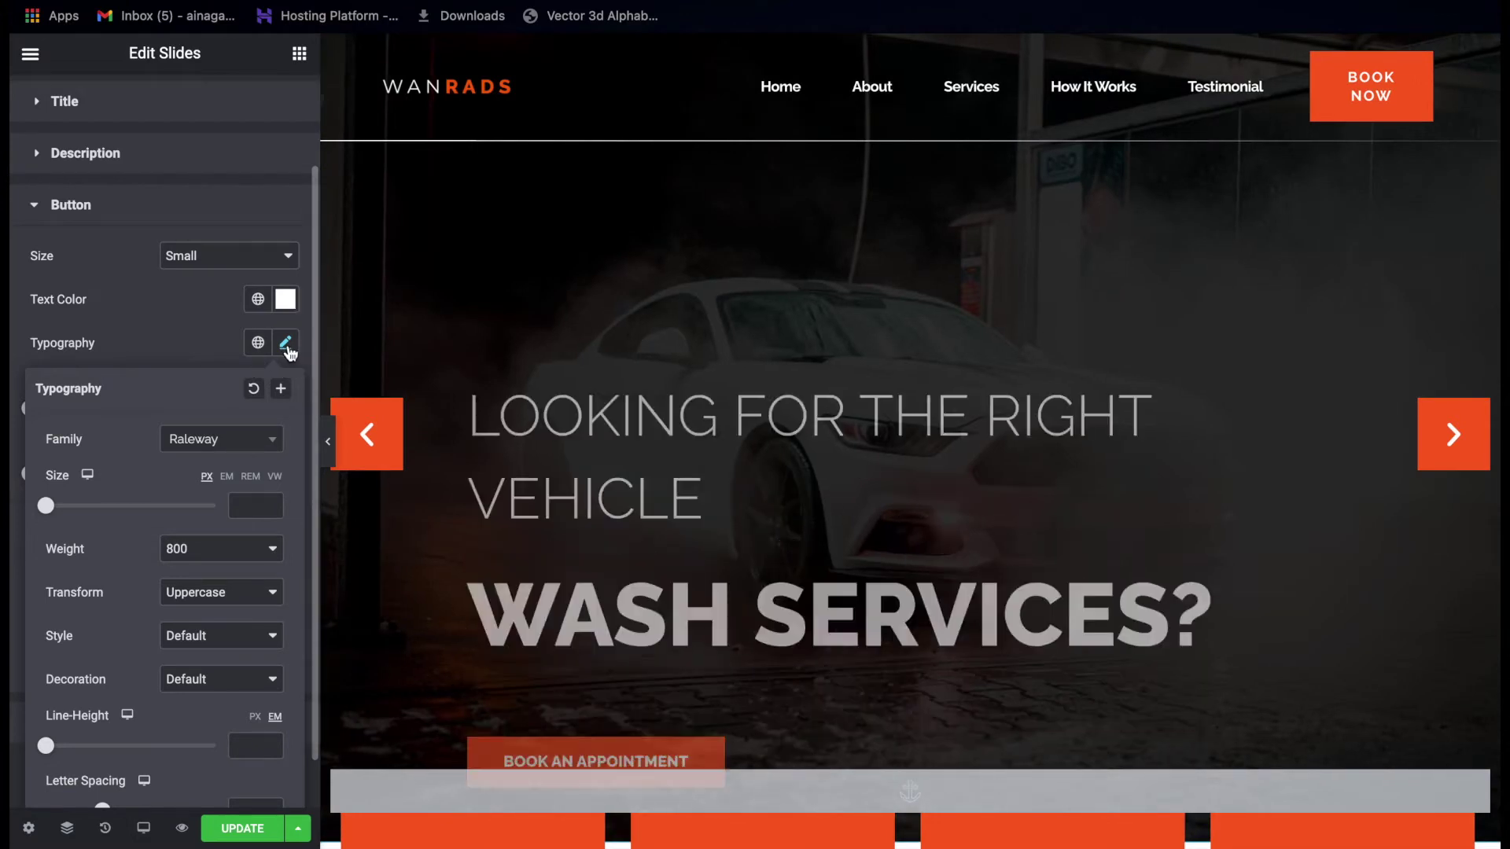
{"action": "left_click", "coordinate": [286, 346]}
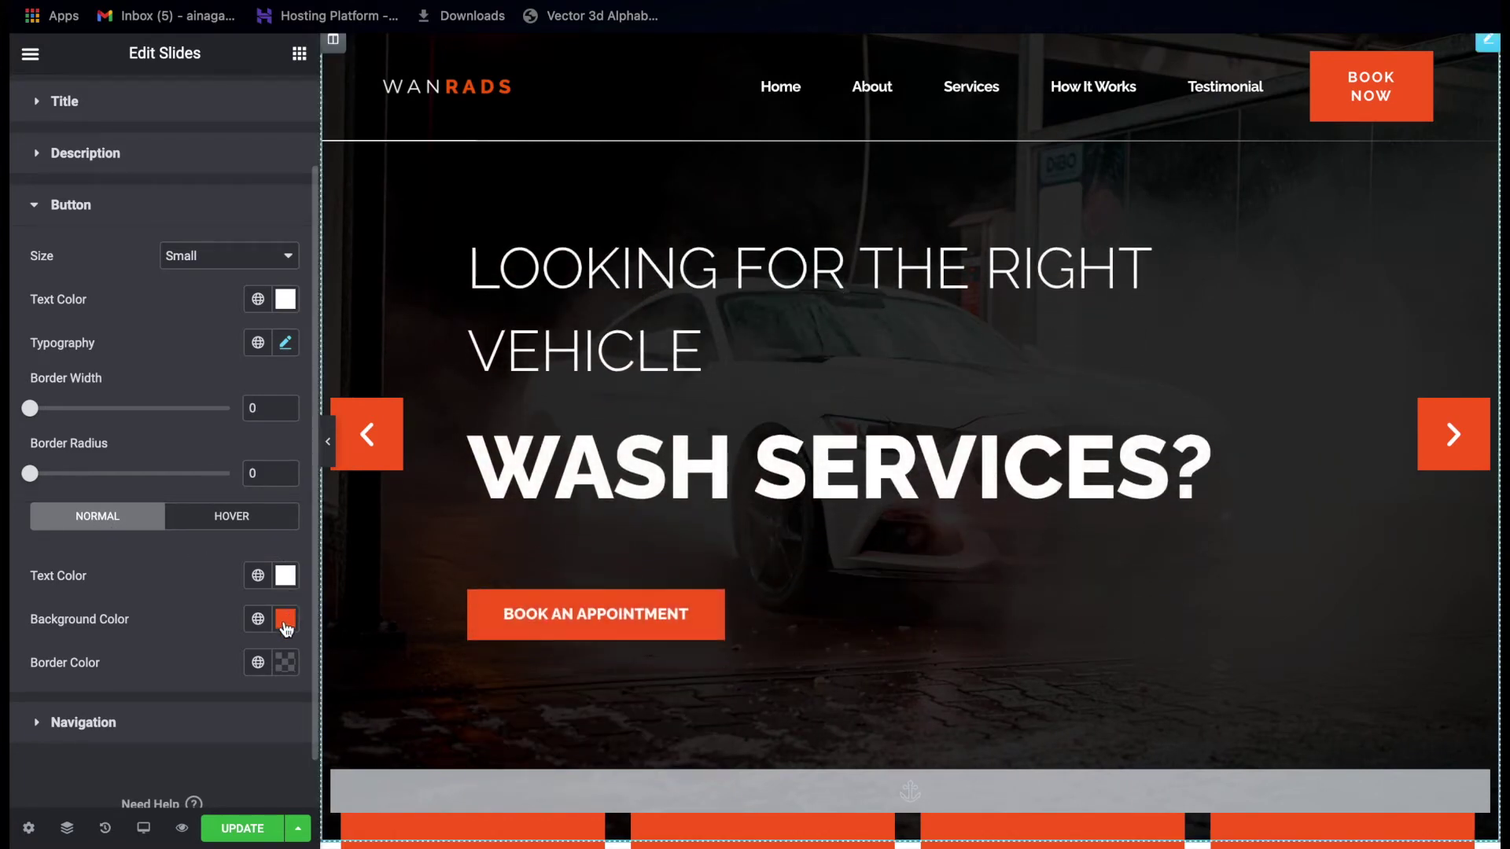
{"action": "left_click", "coordinate": [217, 519]}
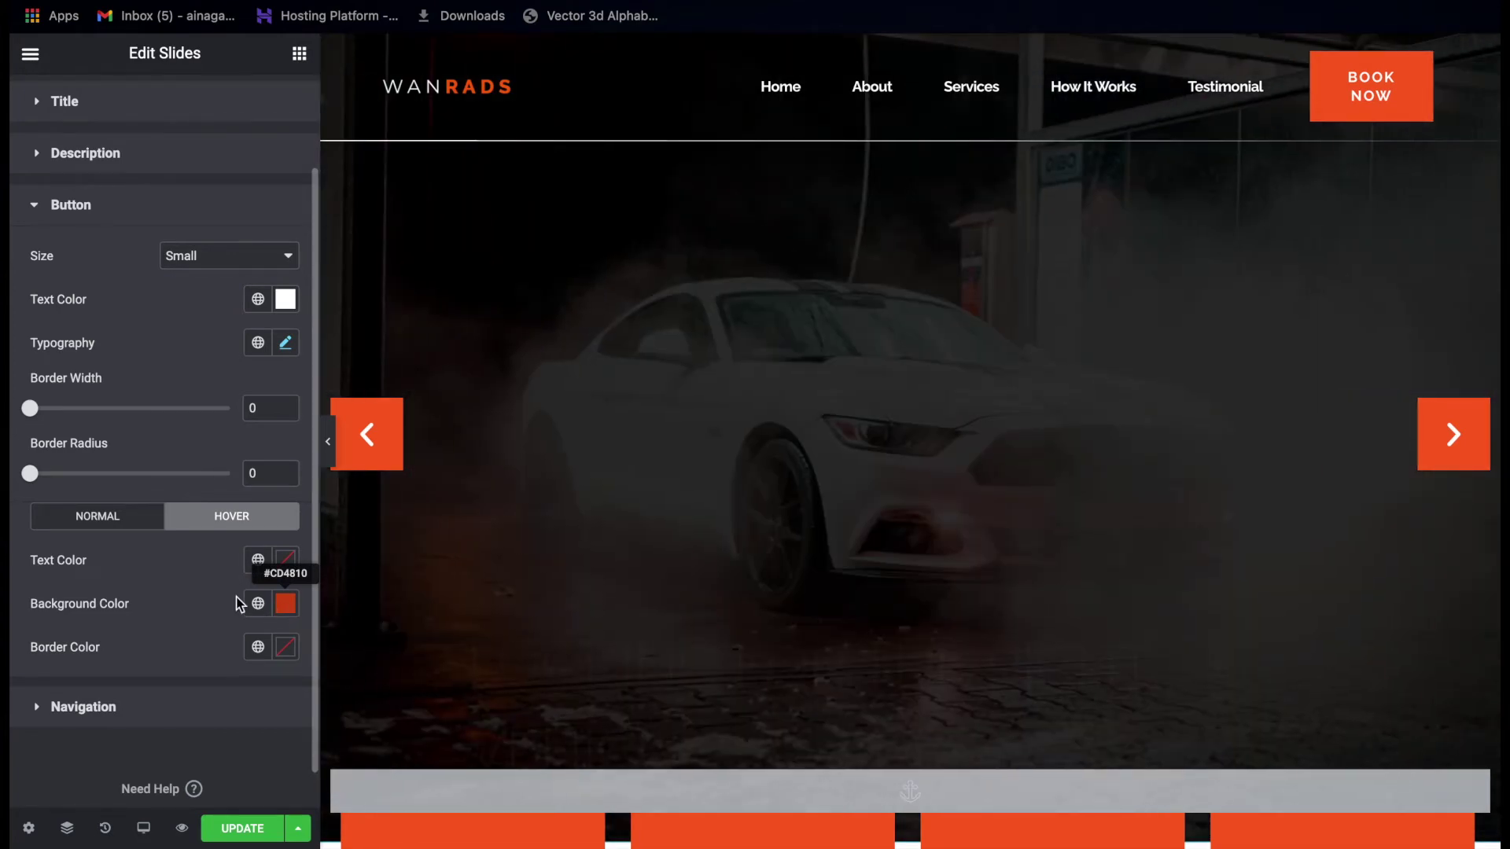
{"action": "scroll", "coordinate": [130, 214], "scroll_direction": "up", "scroll_amount": 2}
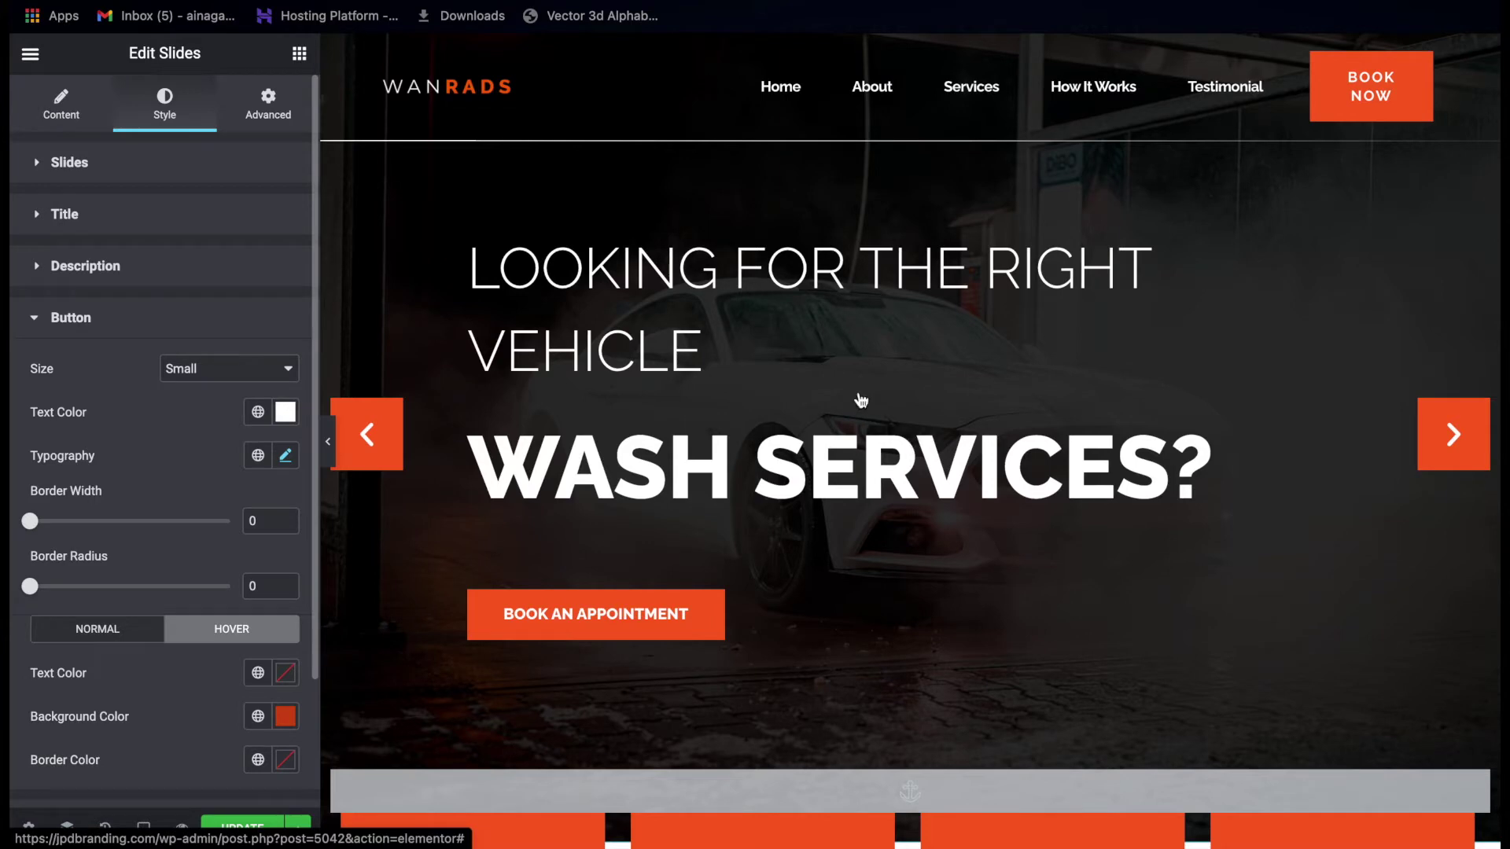
Examine the first hero slide's background image, size and background overlay color settings.
{"action": "left_click", "coordinate": [71, 118]}
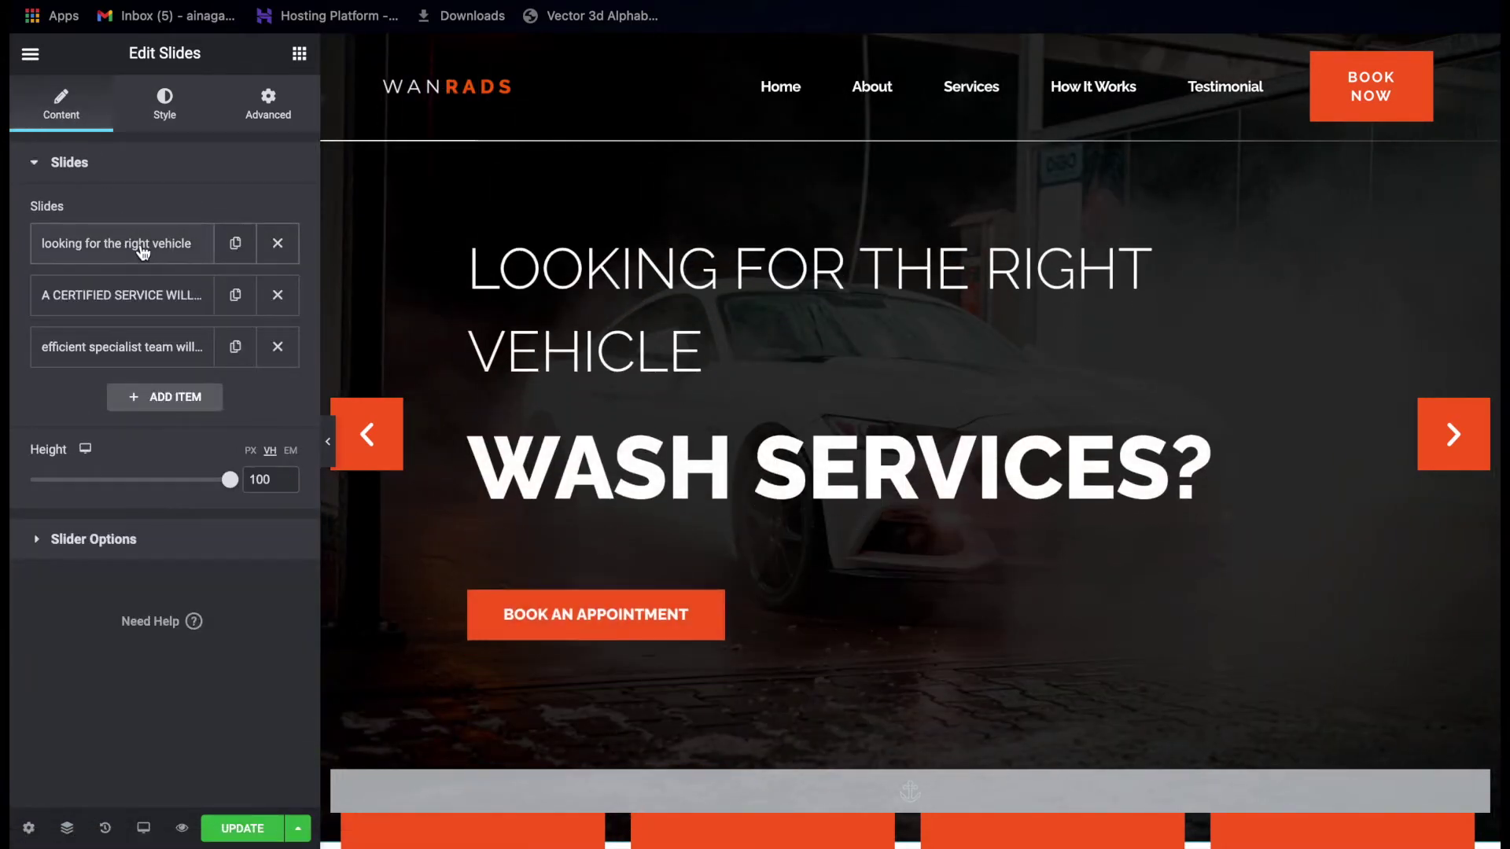
{"action": "left_click", "coordinate": [143, 250]}
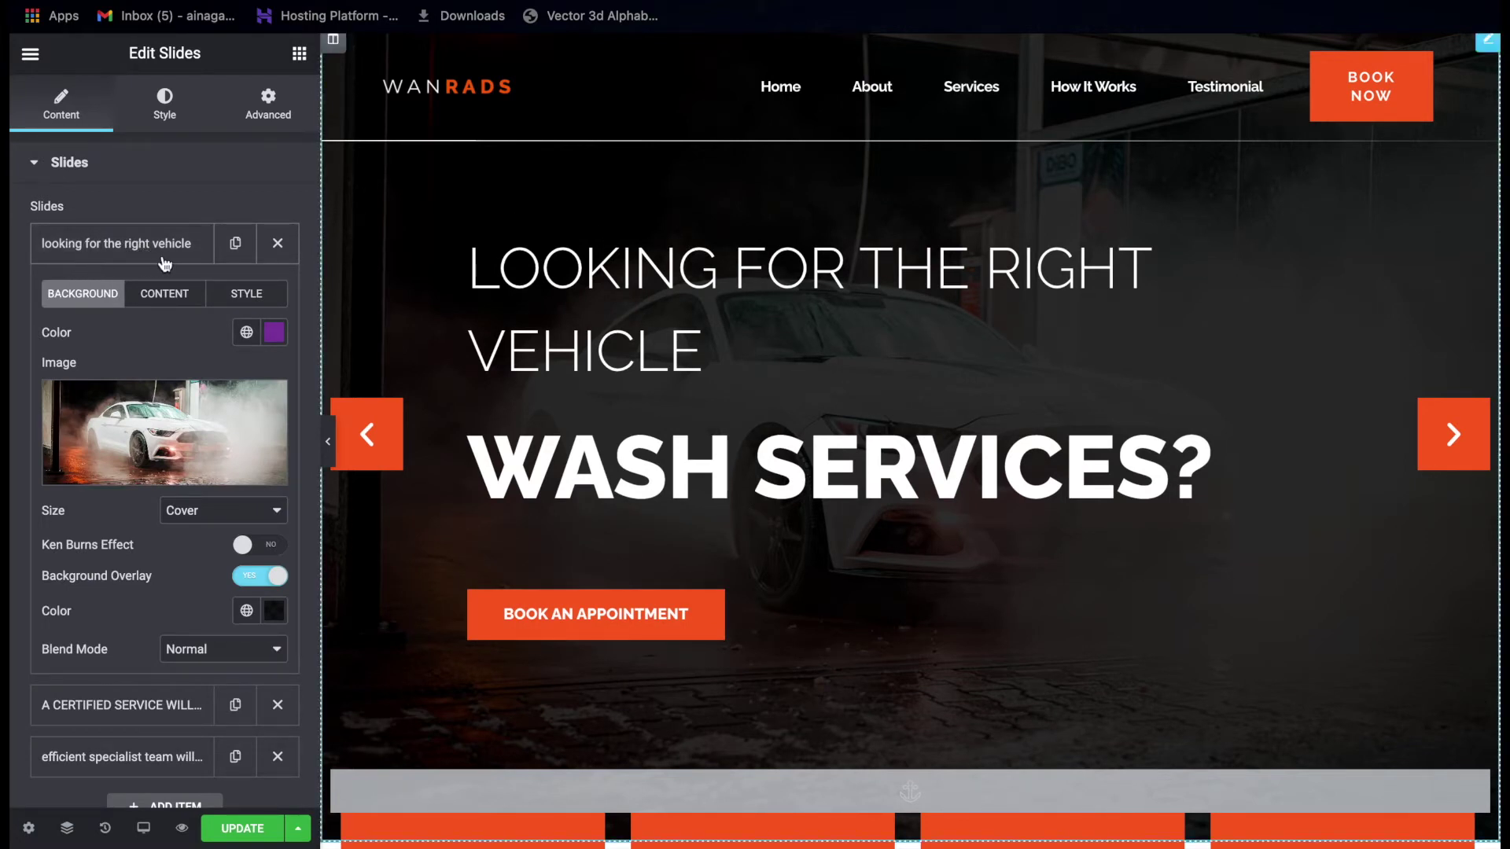
{"action": "mouse_move", "coordinate": [157, 436]}
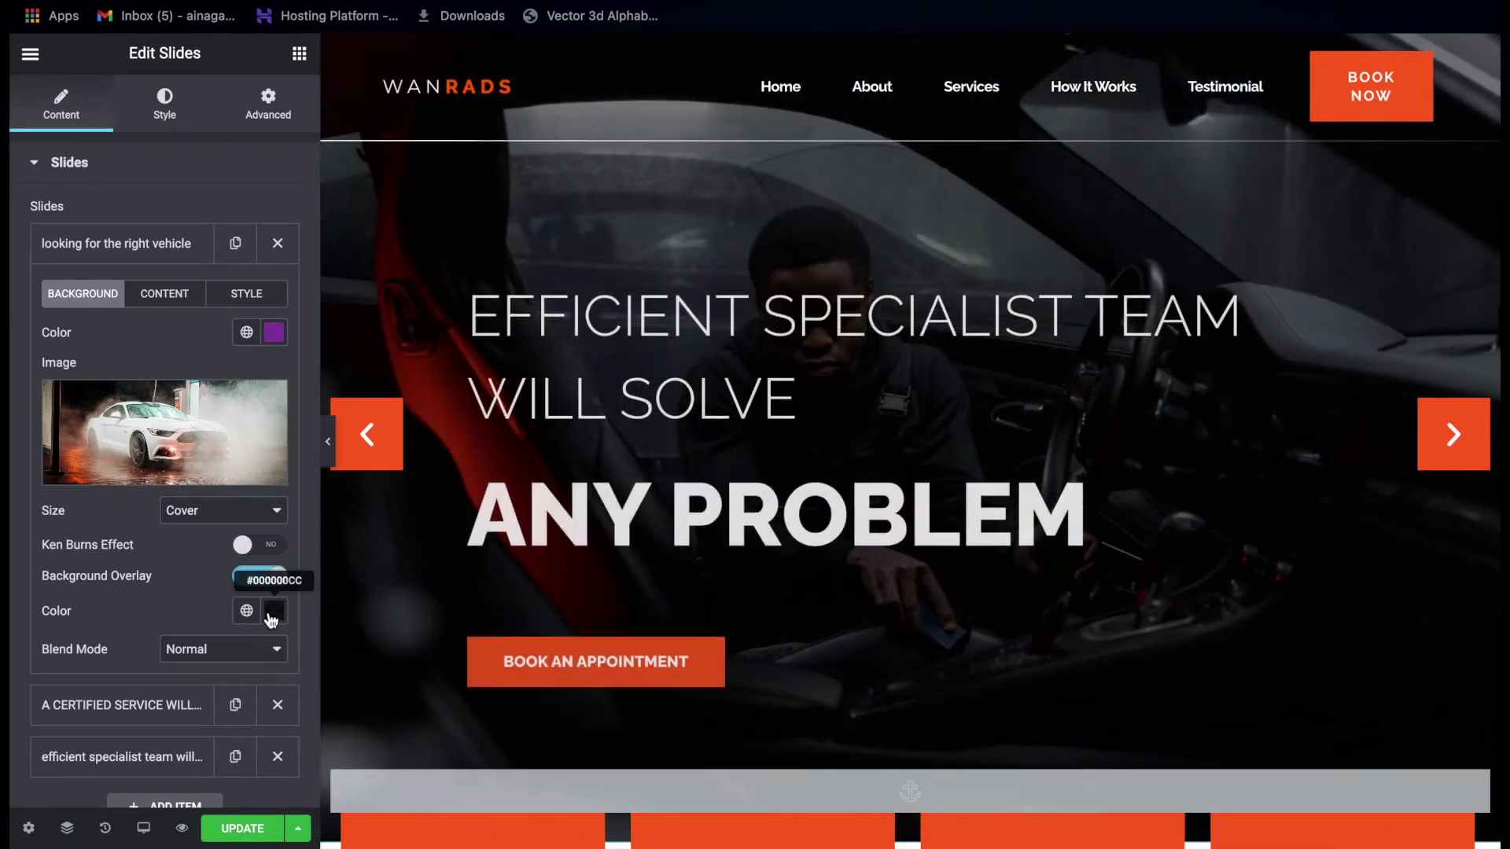
{"action": "left_click", "coordinate": [272, 616]}
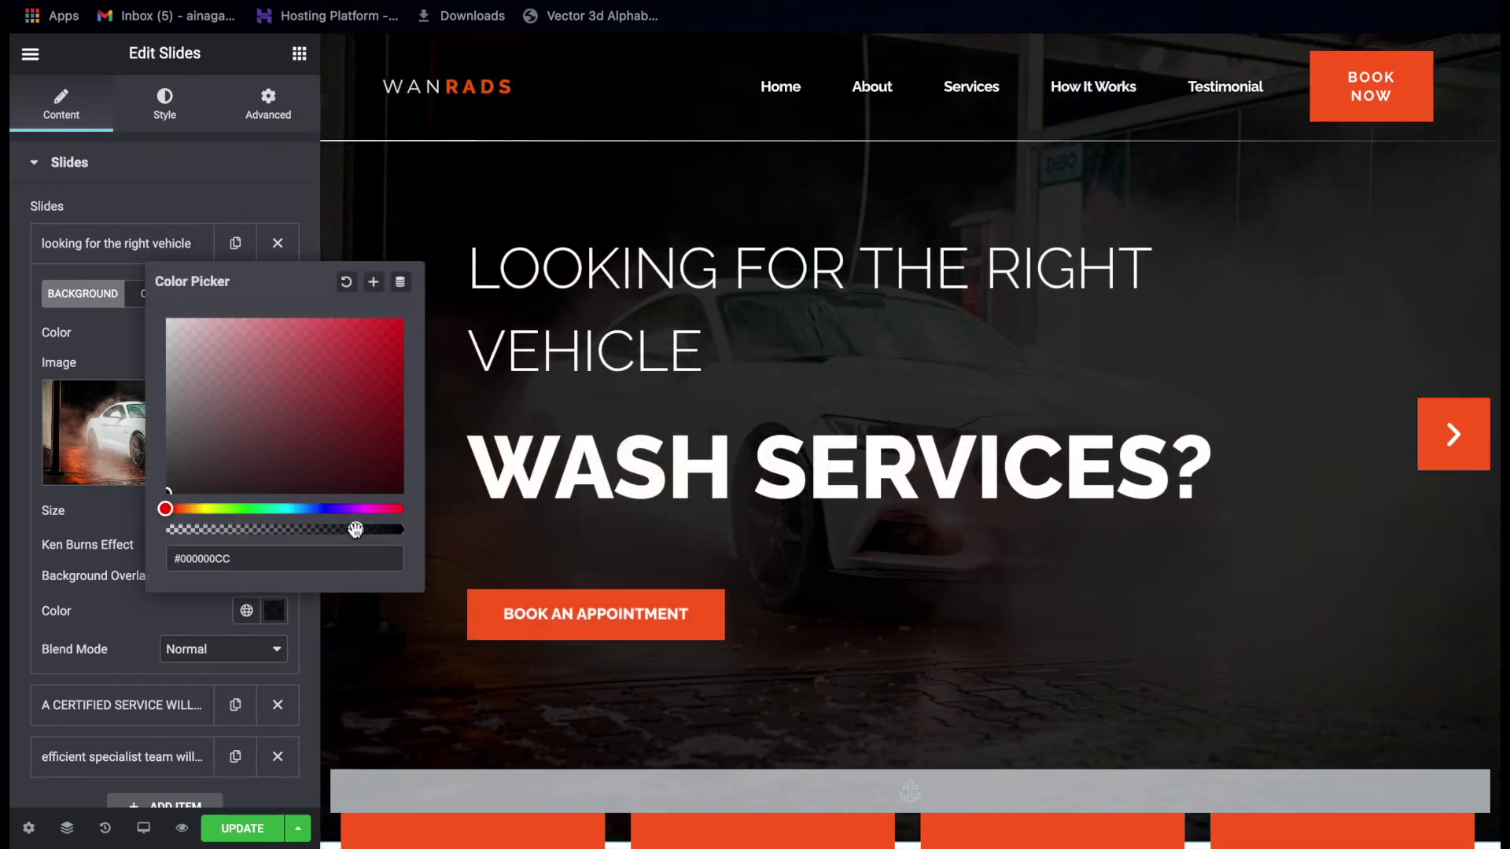
{"action": "left_click", "coordinate": [277, 621]}
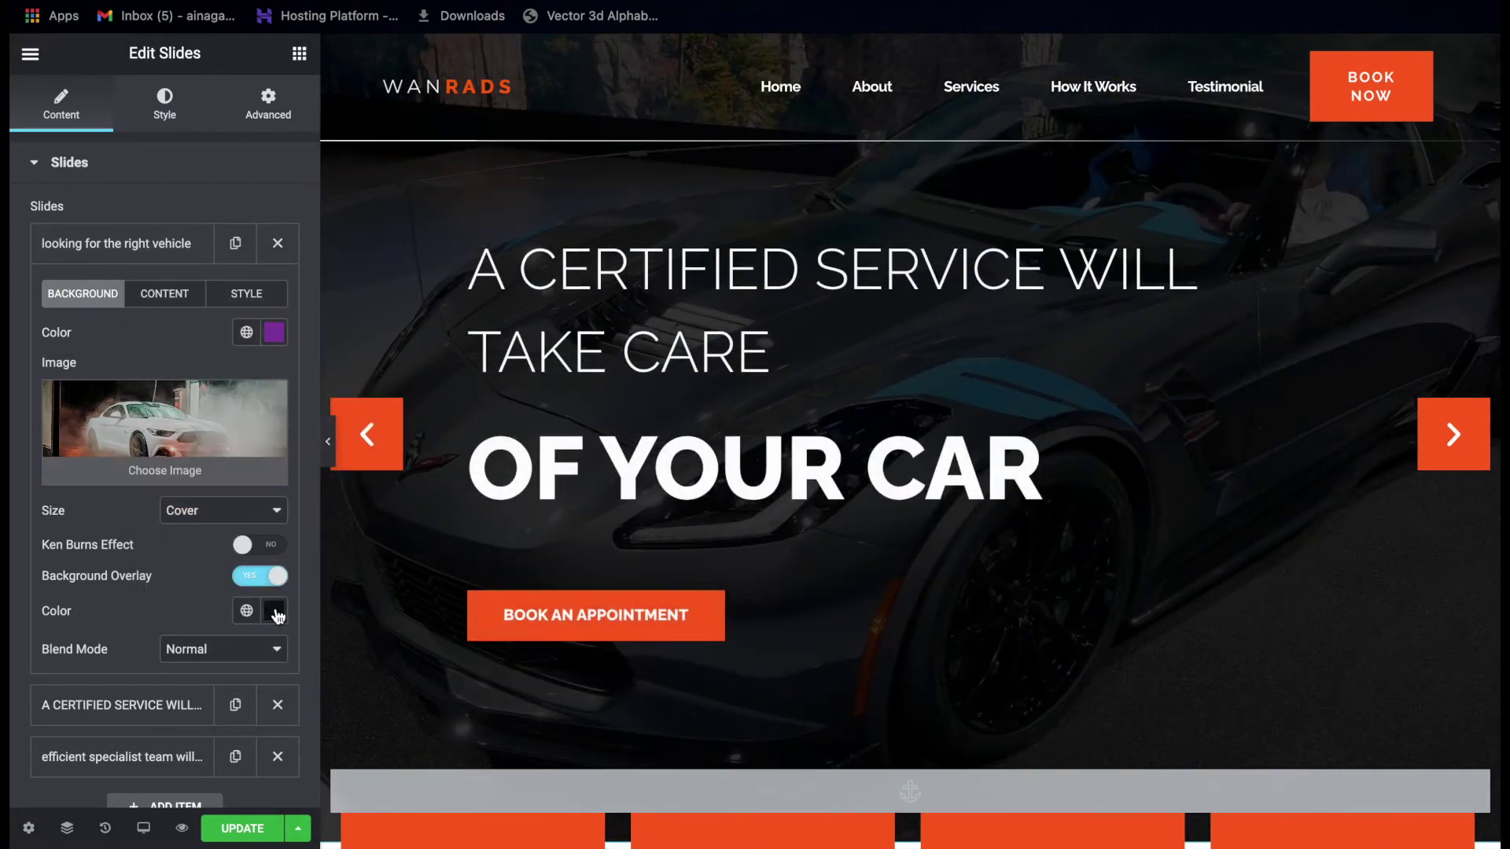
{"action": "left_click", "coordinate": [277, 615]}
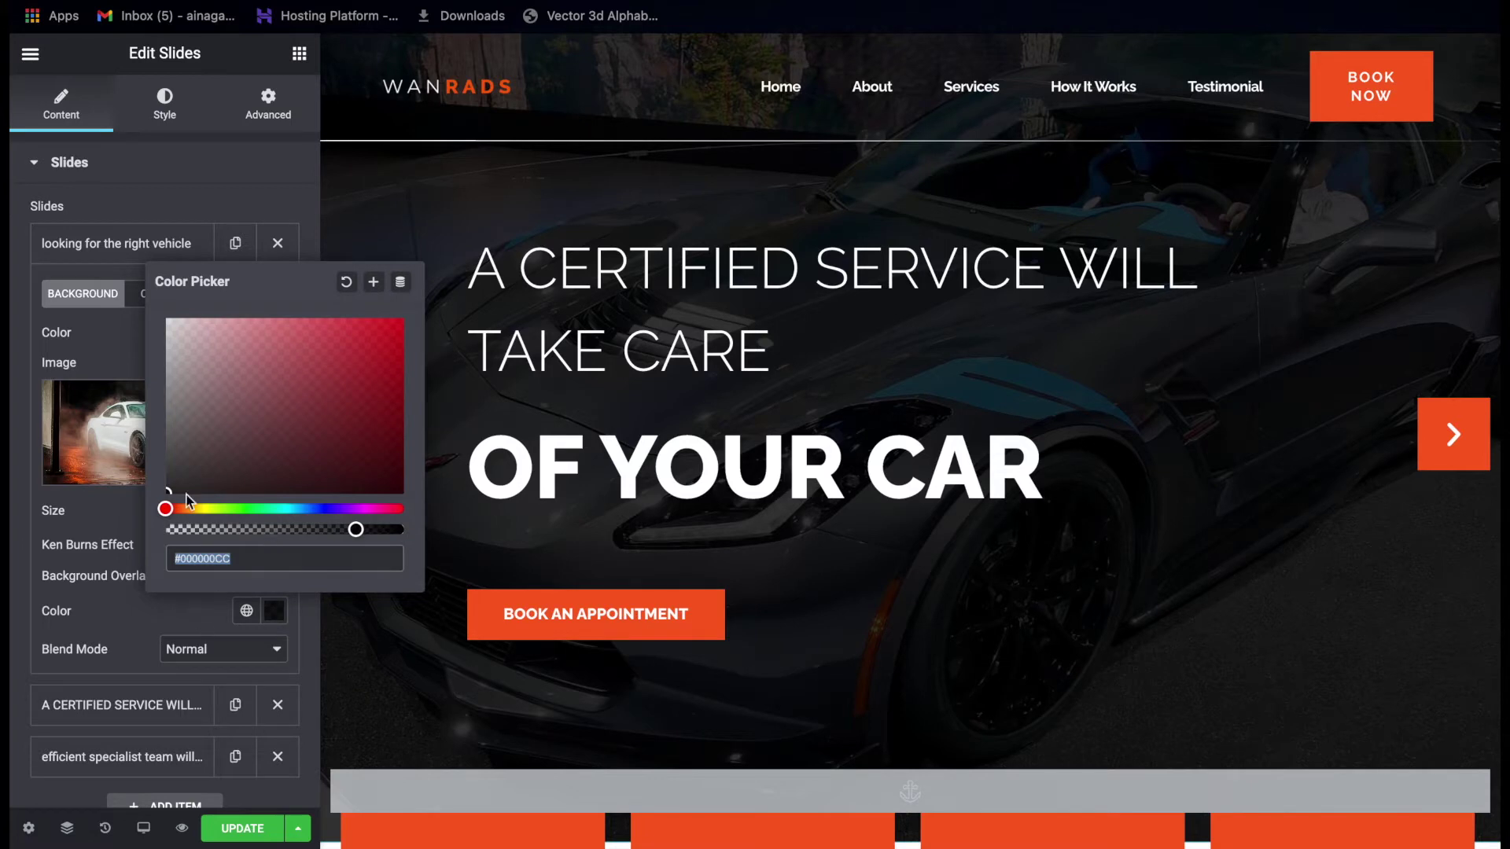
{"action": "left_click", "coordinate": [148, 289]}
{"action": "left_click", "coordinate": [124, 243]}
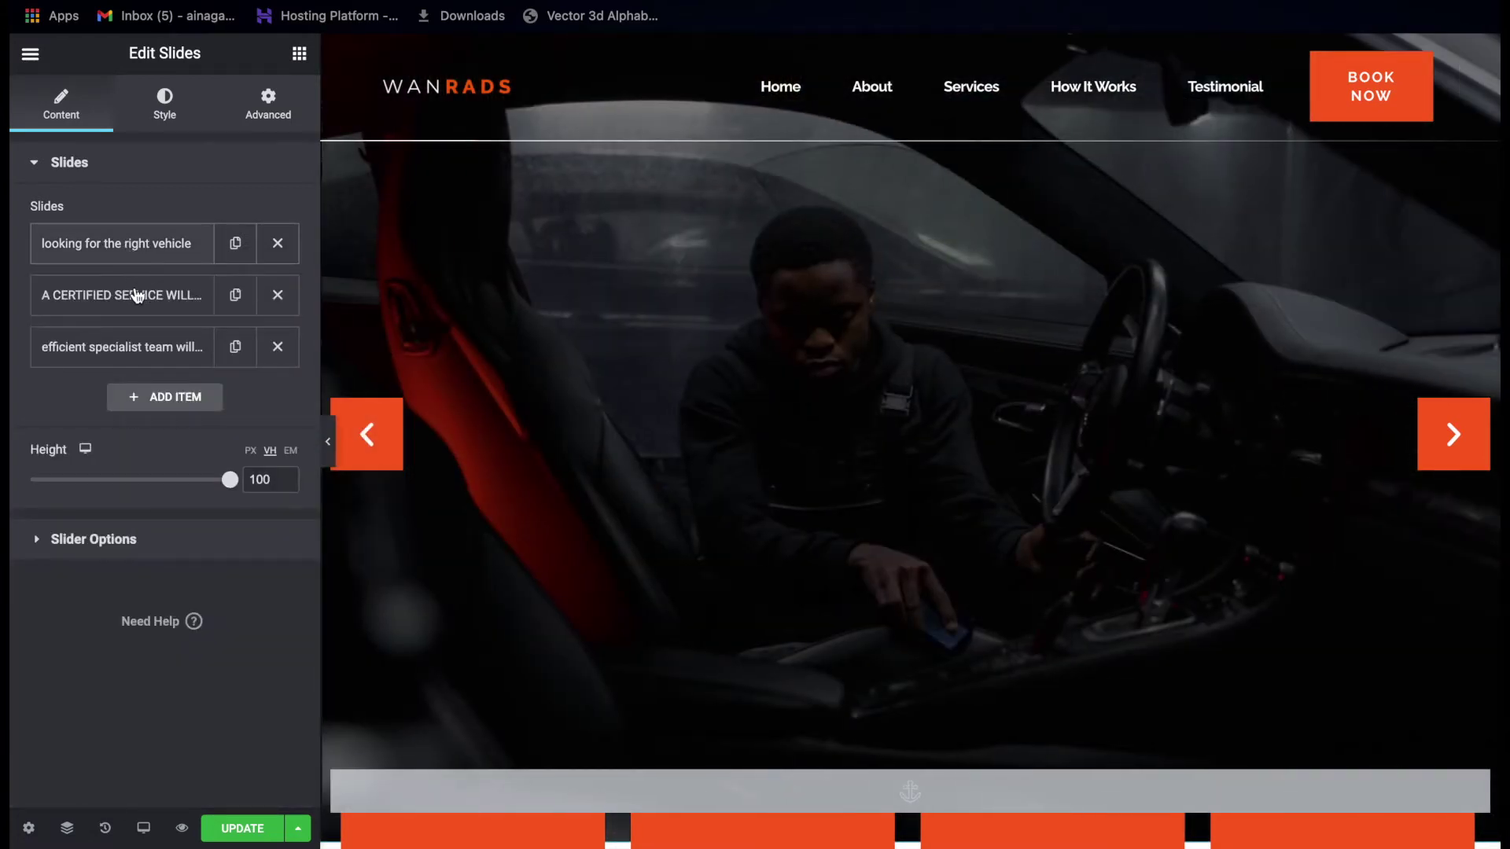
Check the background settings of the second and third hero slides, including the third slide's overlay color.
{"action": "left_click", "coordinate": [135, 296]}
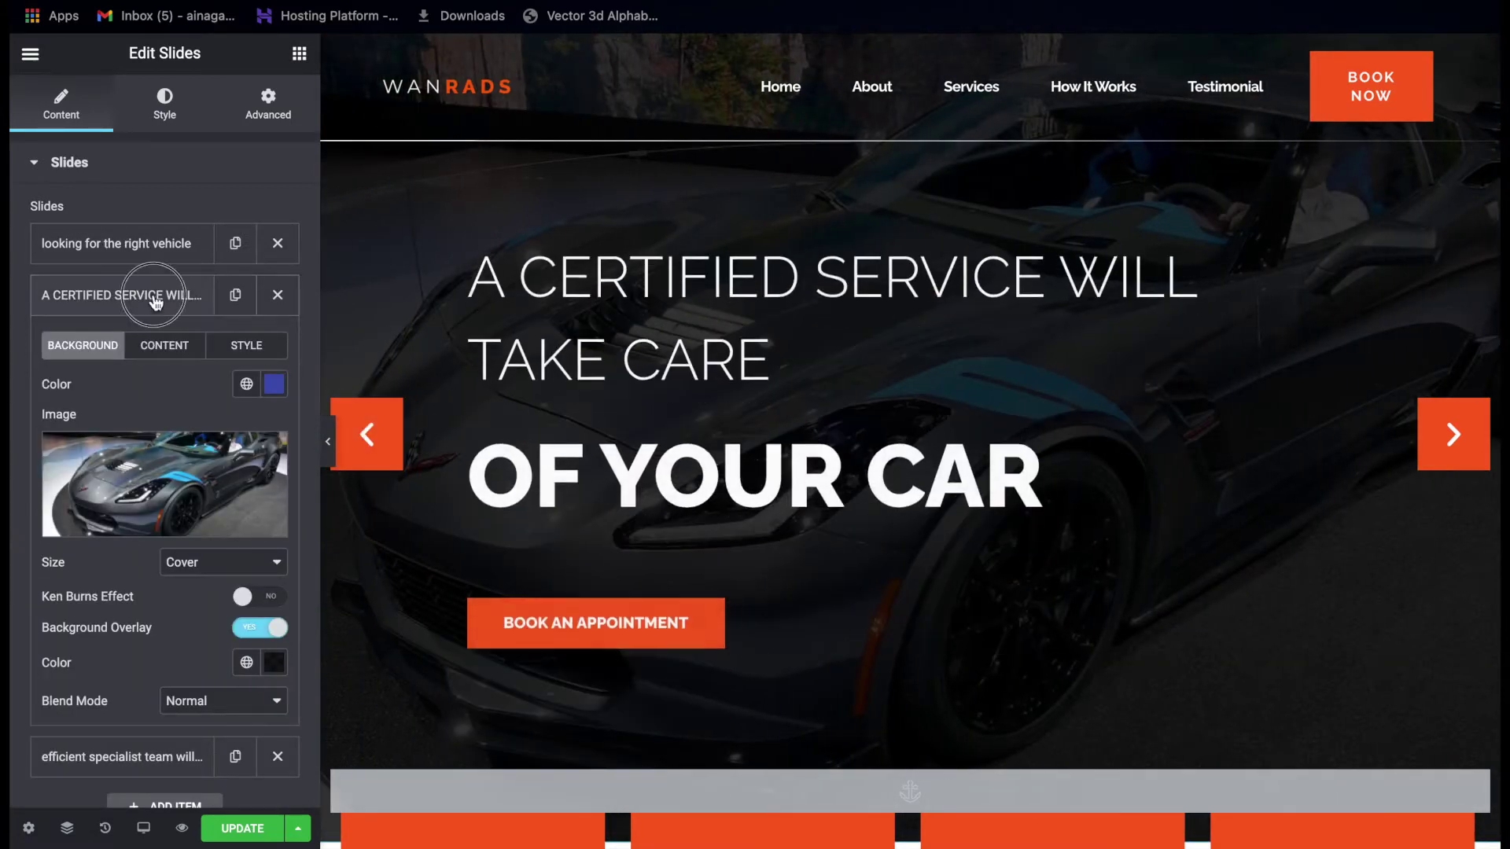
{"action": "left_click", "coordinate": [155, 303]}
{"action": "left_click", "coordinate": [128, 356]}
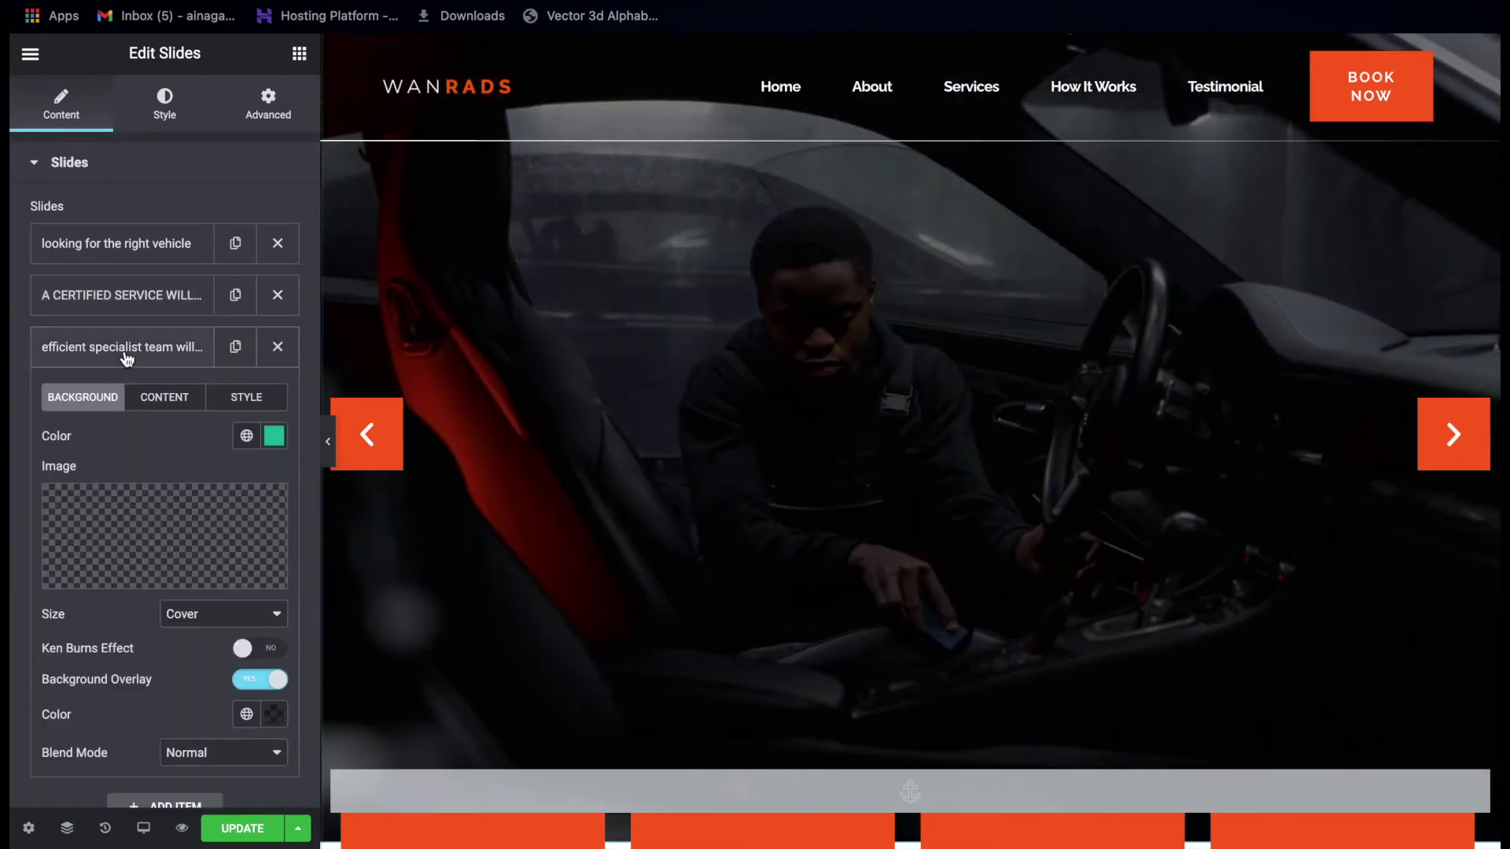
{"action": "left_click", "coordinate": [274, 714]}
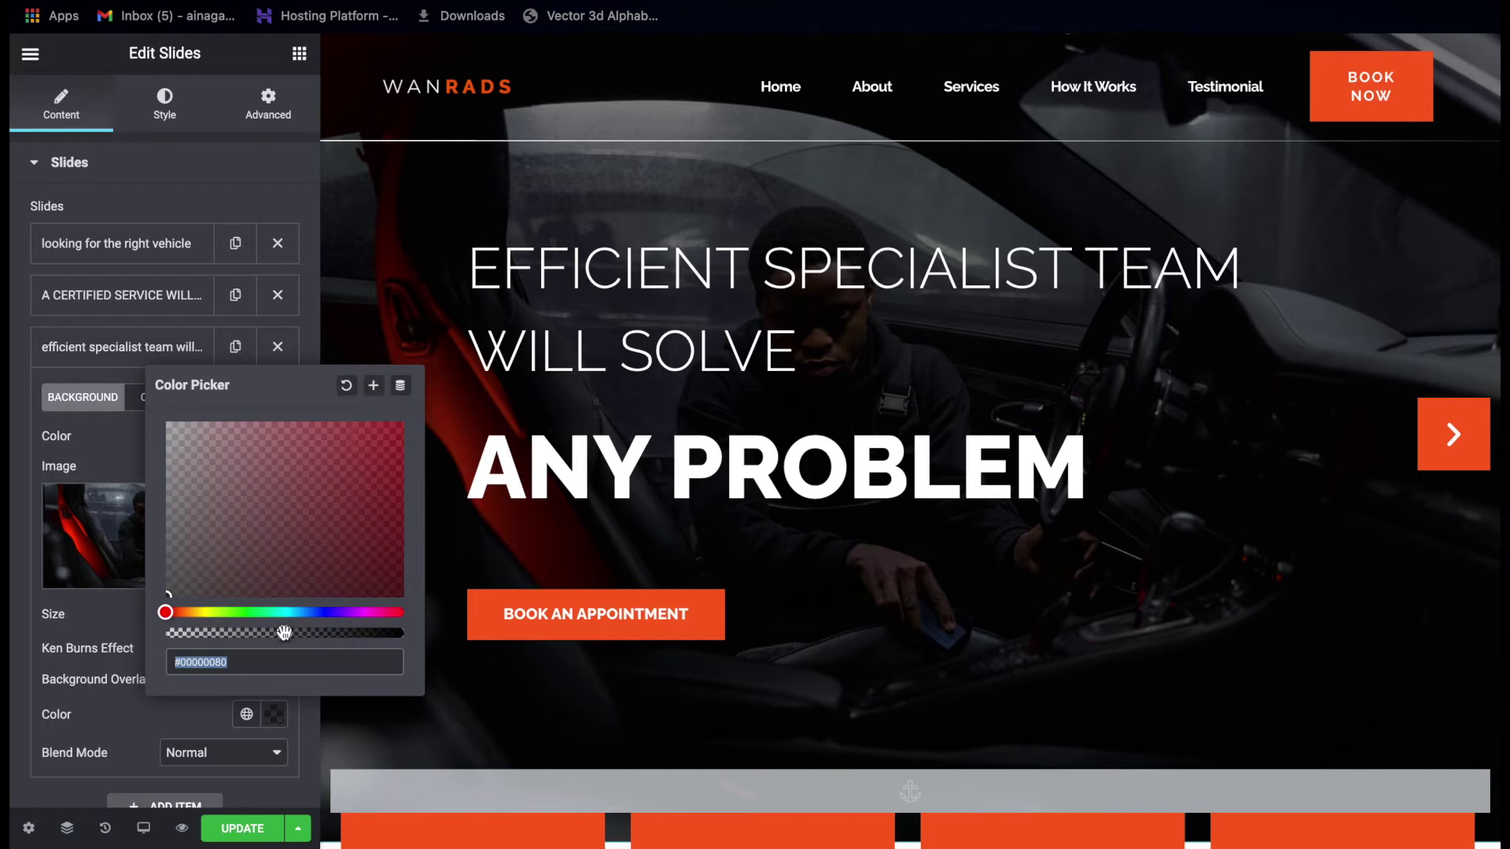
{"action": "left_click", "coordinate": [118, 346]}
Review the first hero slide's title, description, button text and link fields.
{"action": "left_click", "coordinate": [104, 251]}
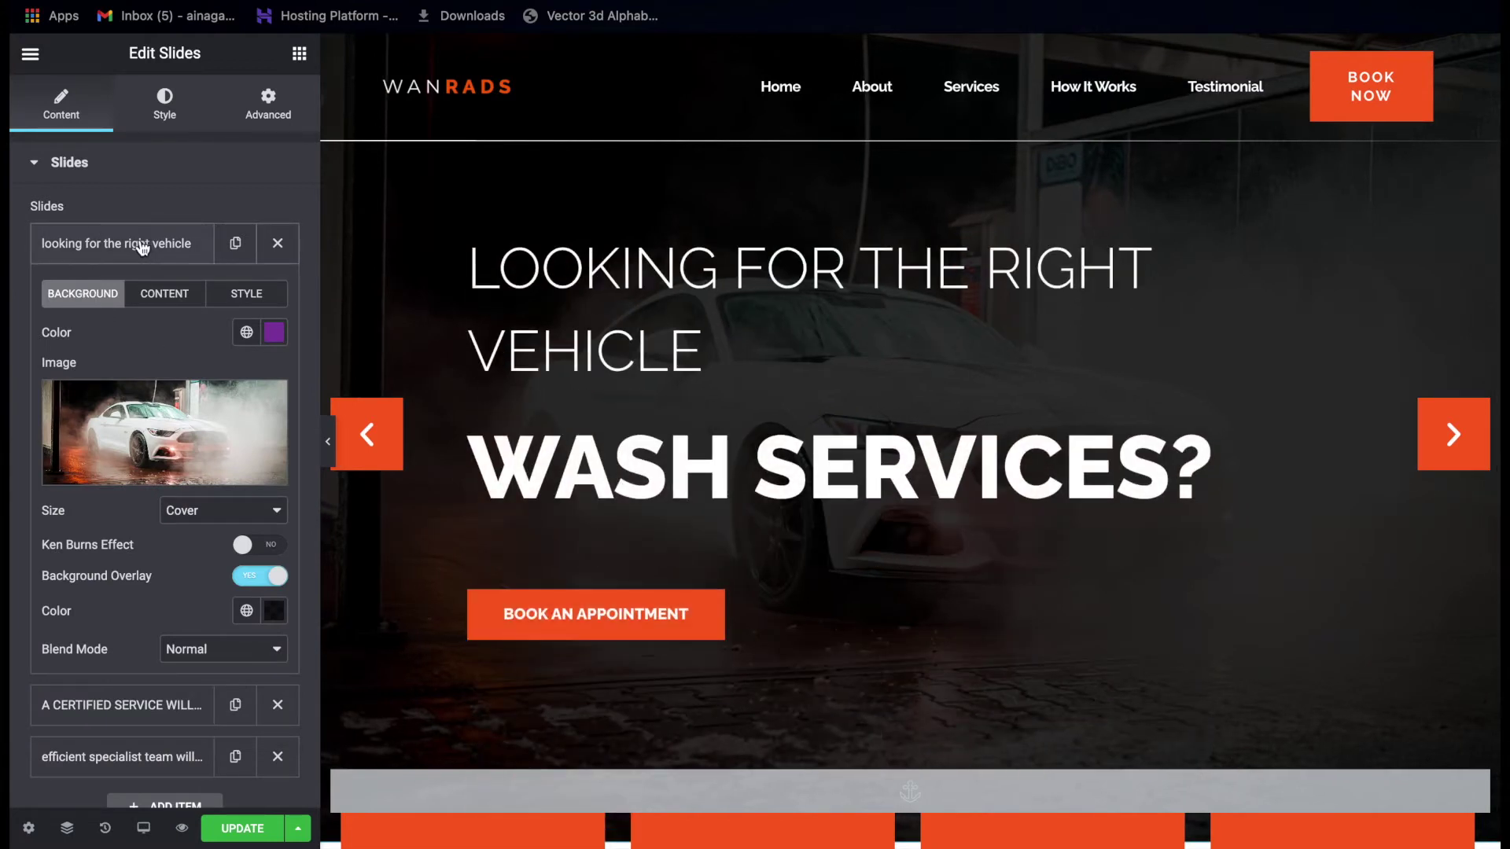
{"action": "left_click", "coordinate": [163, 297]}
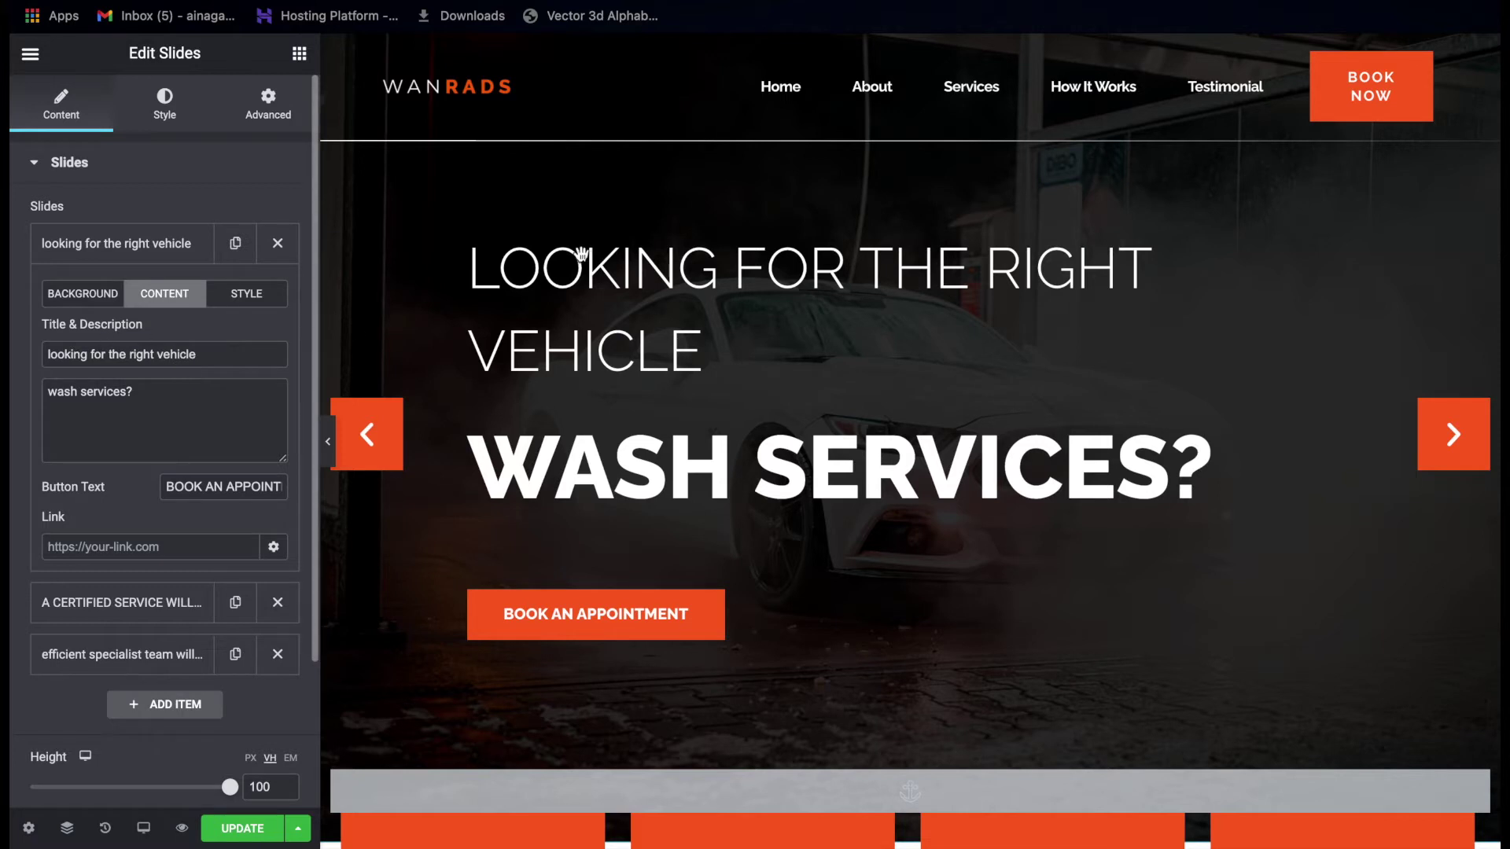
{"action": "left_click", "coordinate": [188, 427]}
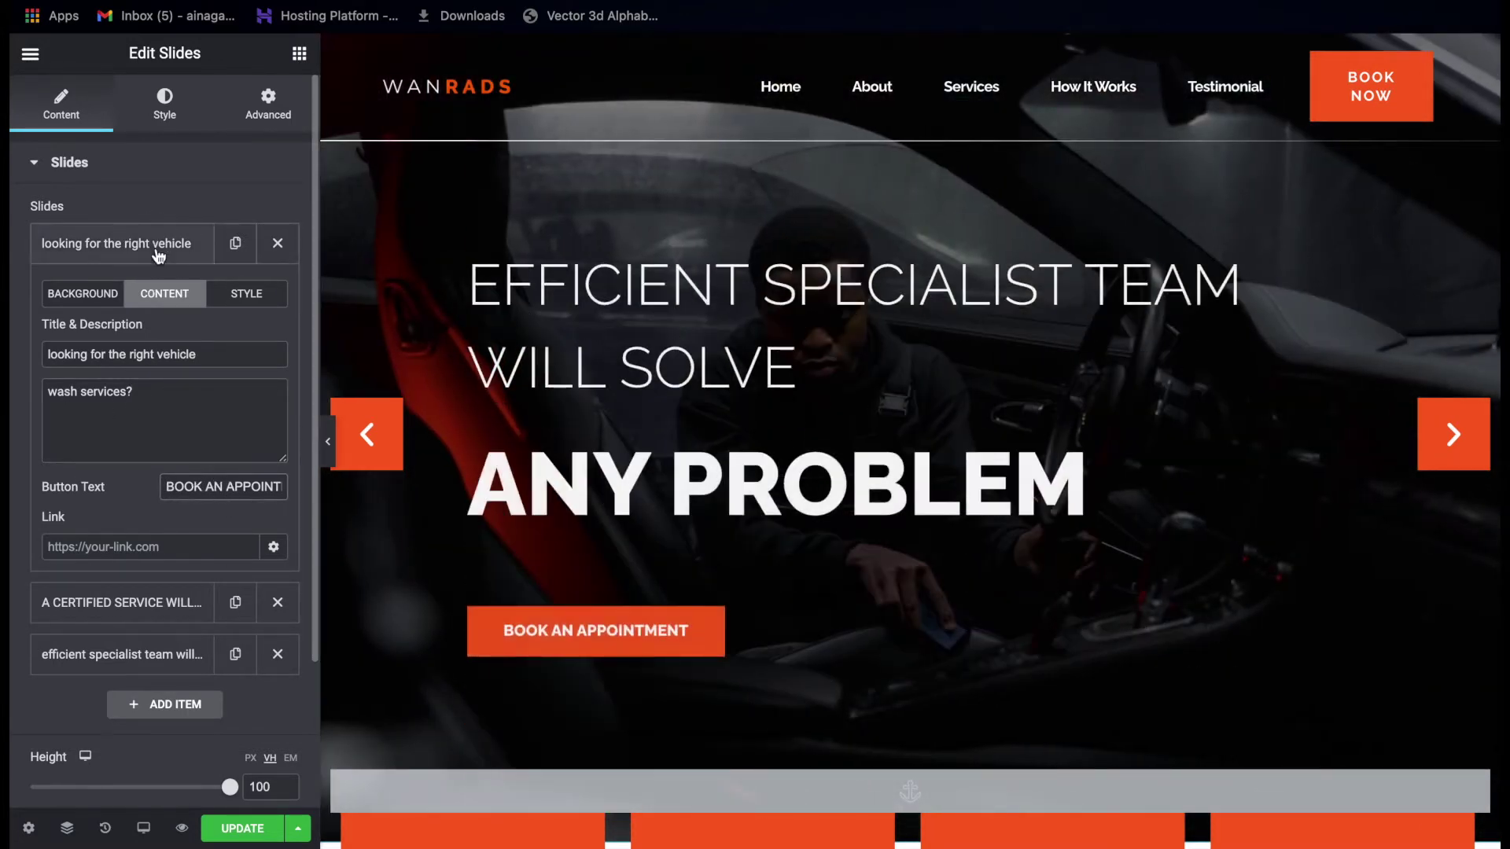
{"action": "left_click", "coordinate": [155, 250]}
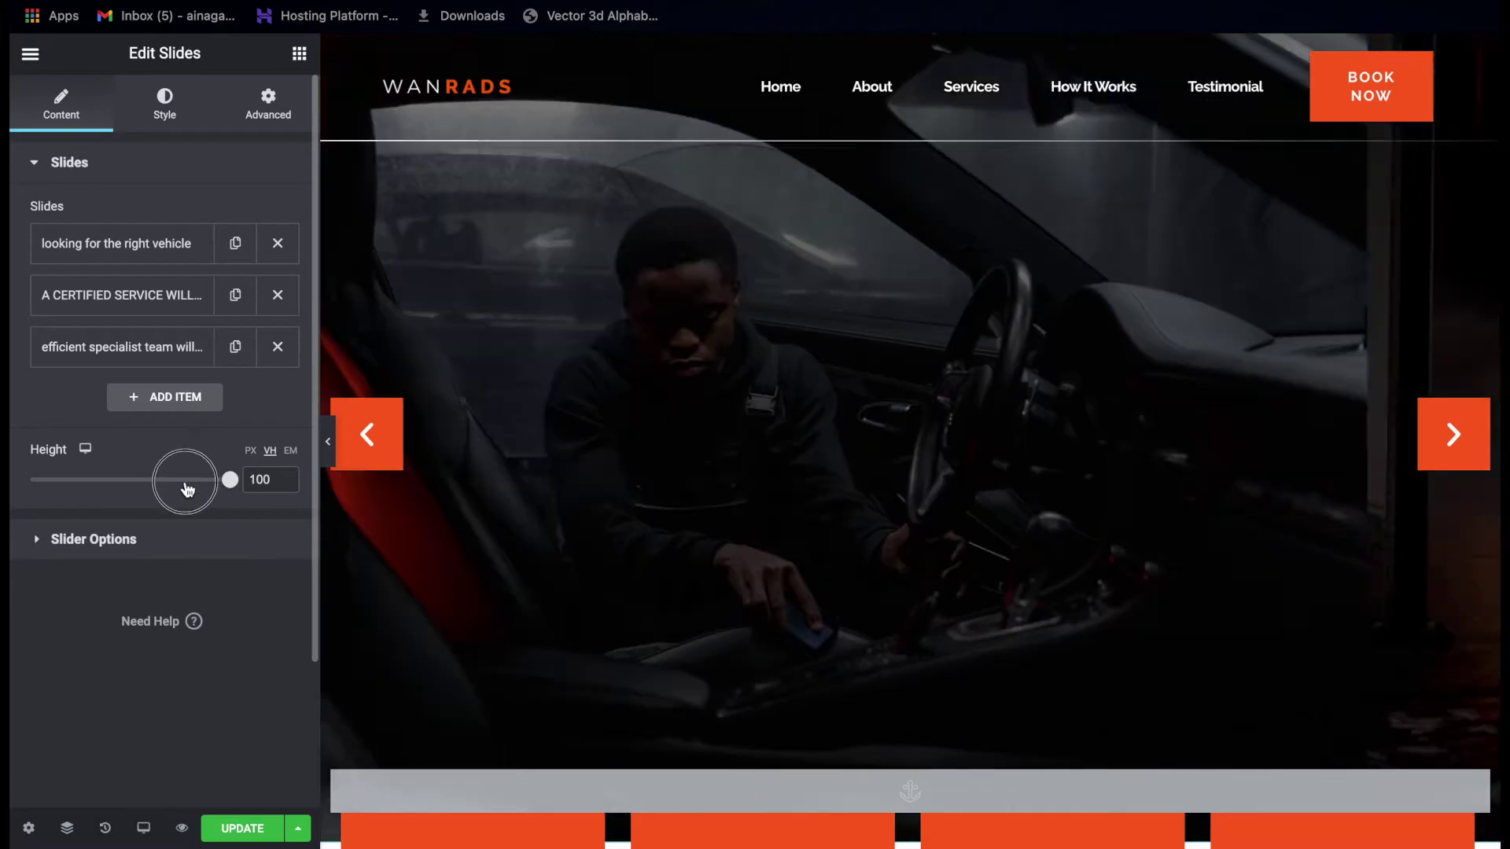
Try a shorter height of 68 VH for the hero slides, and set it back to 100 VH.
{"action": "left_click_drag", "start_coordinate": [168, 485], "coordinate": [230, 489]}
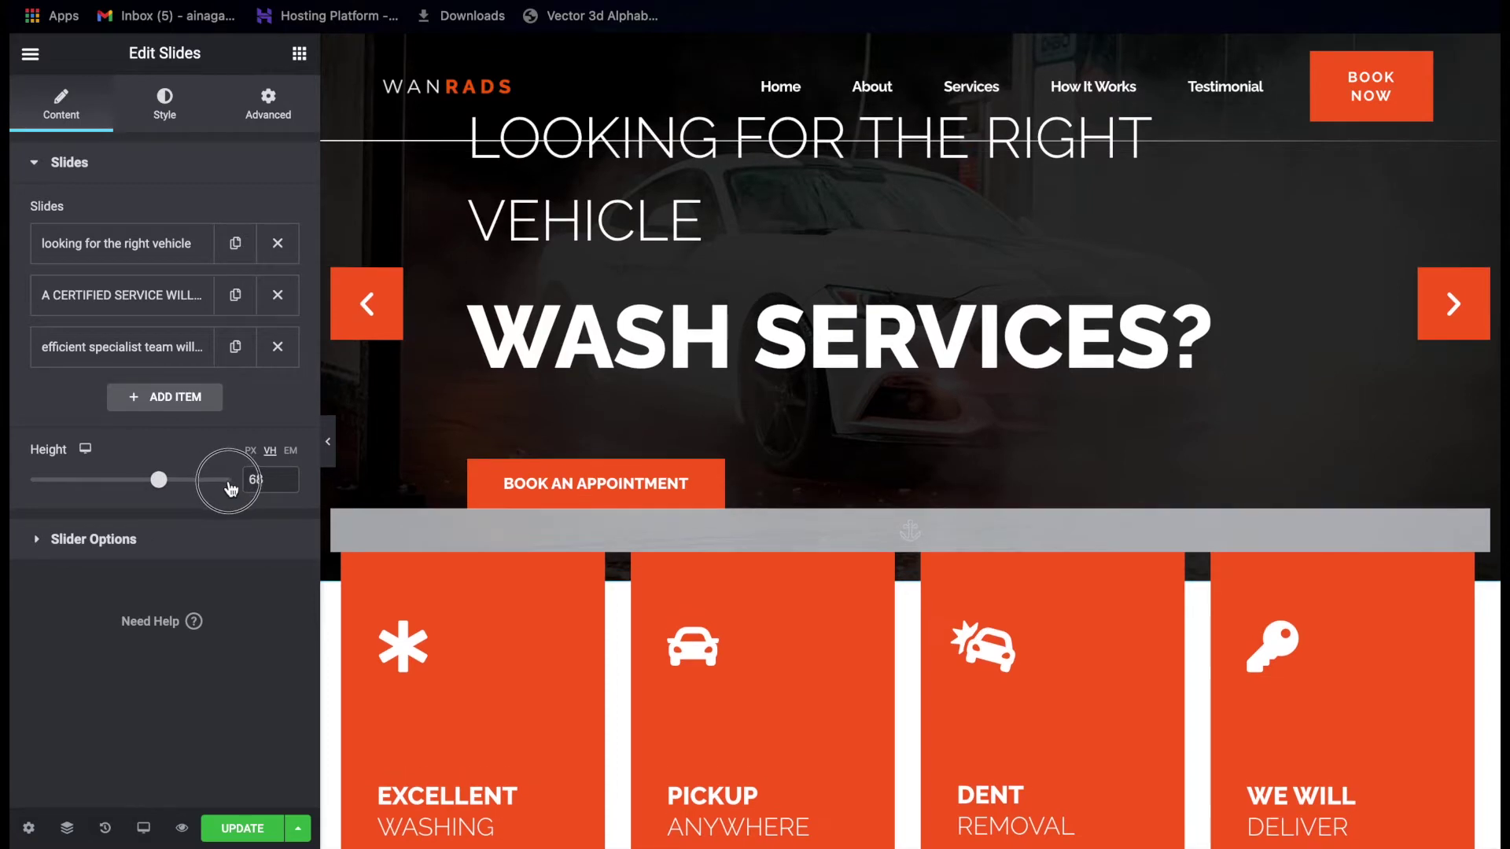
{"action": "double_click", "coordinate": [244, 486]}
{"action": "type", "text": "100"}
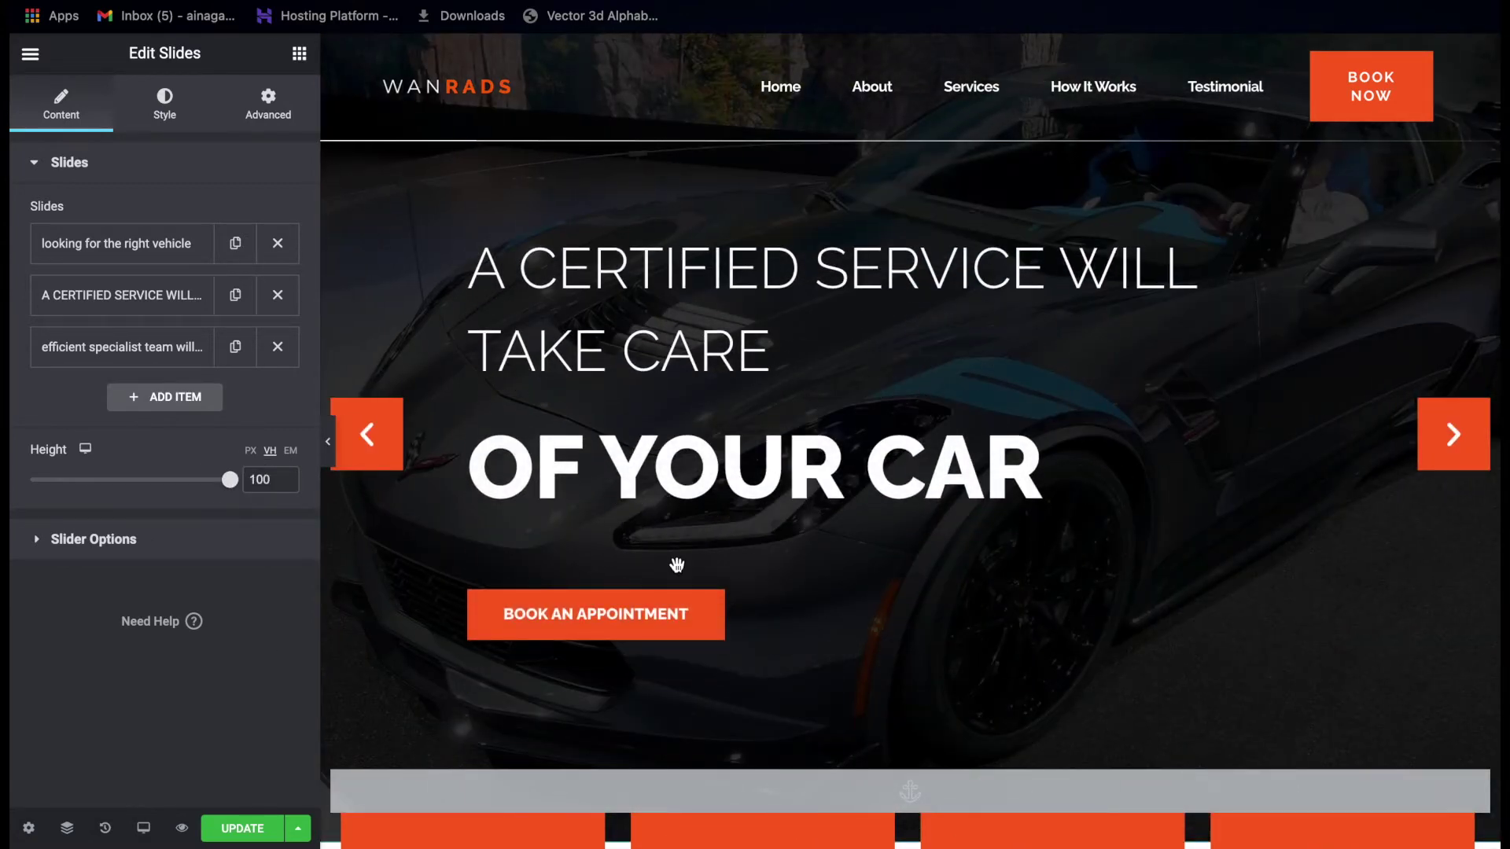
Open the EXCELLENT WASHING flip box below the hero for editing and examine its front content and icon settings.
{"action": "scroll", "coordinate": [677, 565], "scroll_direction": "down", "scroll_amount": 3}
{"action": "scroll", "coordinate": [676, 565], "scroll_direction": "down", "scroll_amount": 3}
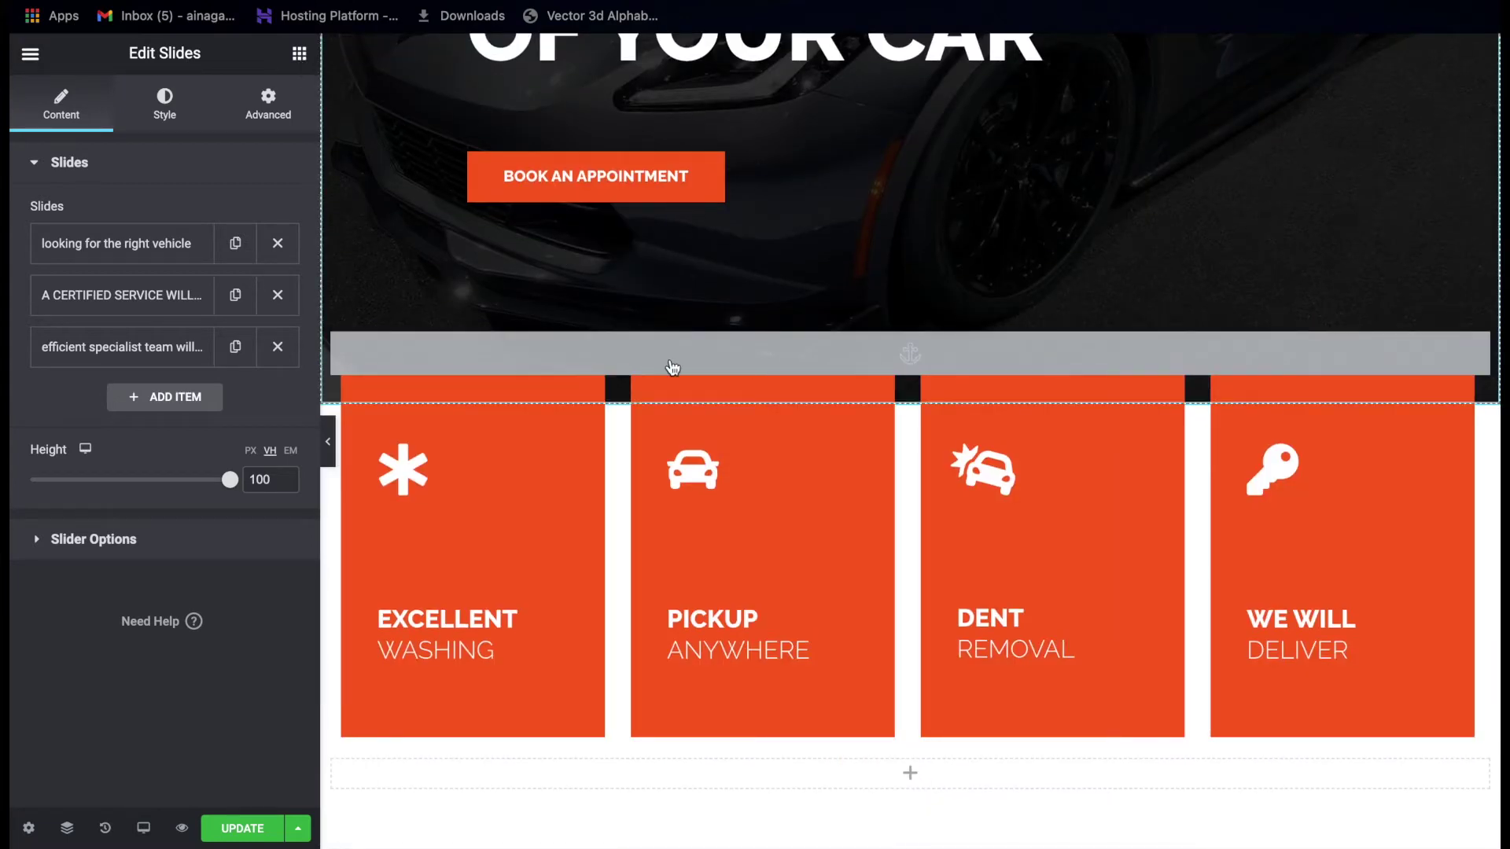
{"action": "scroll", "coordinate": [670, 360], "scroll_direction": "down", "scroll_amount": 2}
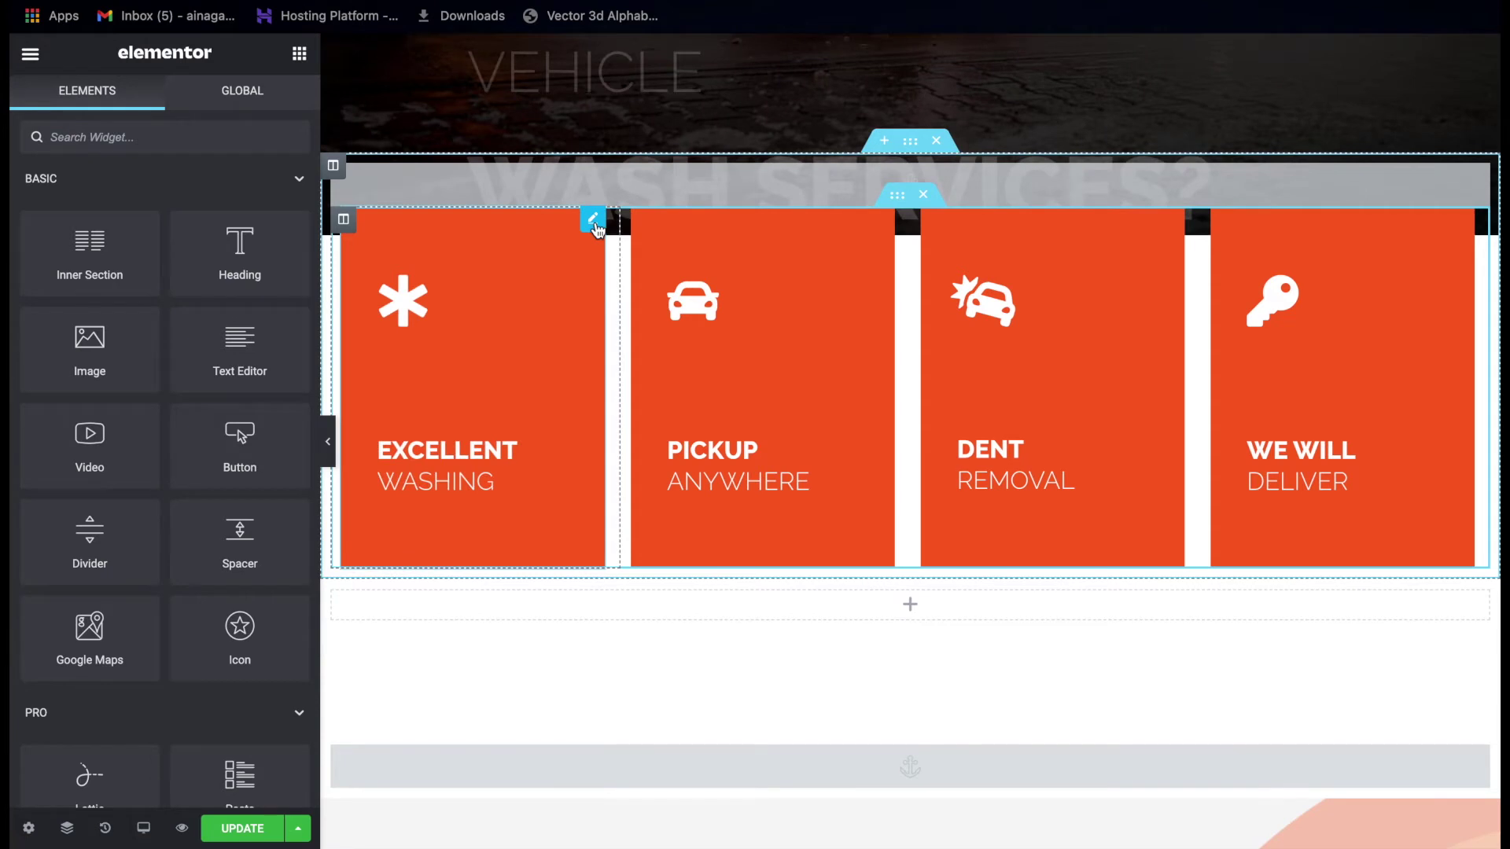
{"action": "left_click", "coordinate": [594, 220]}
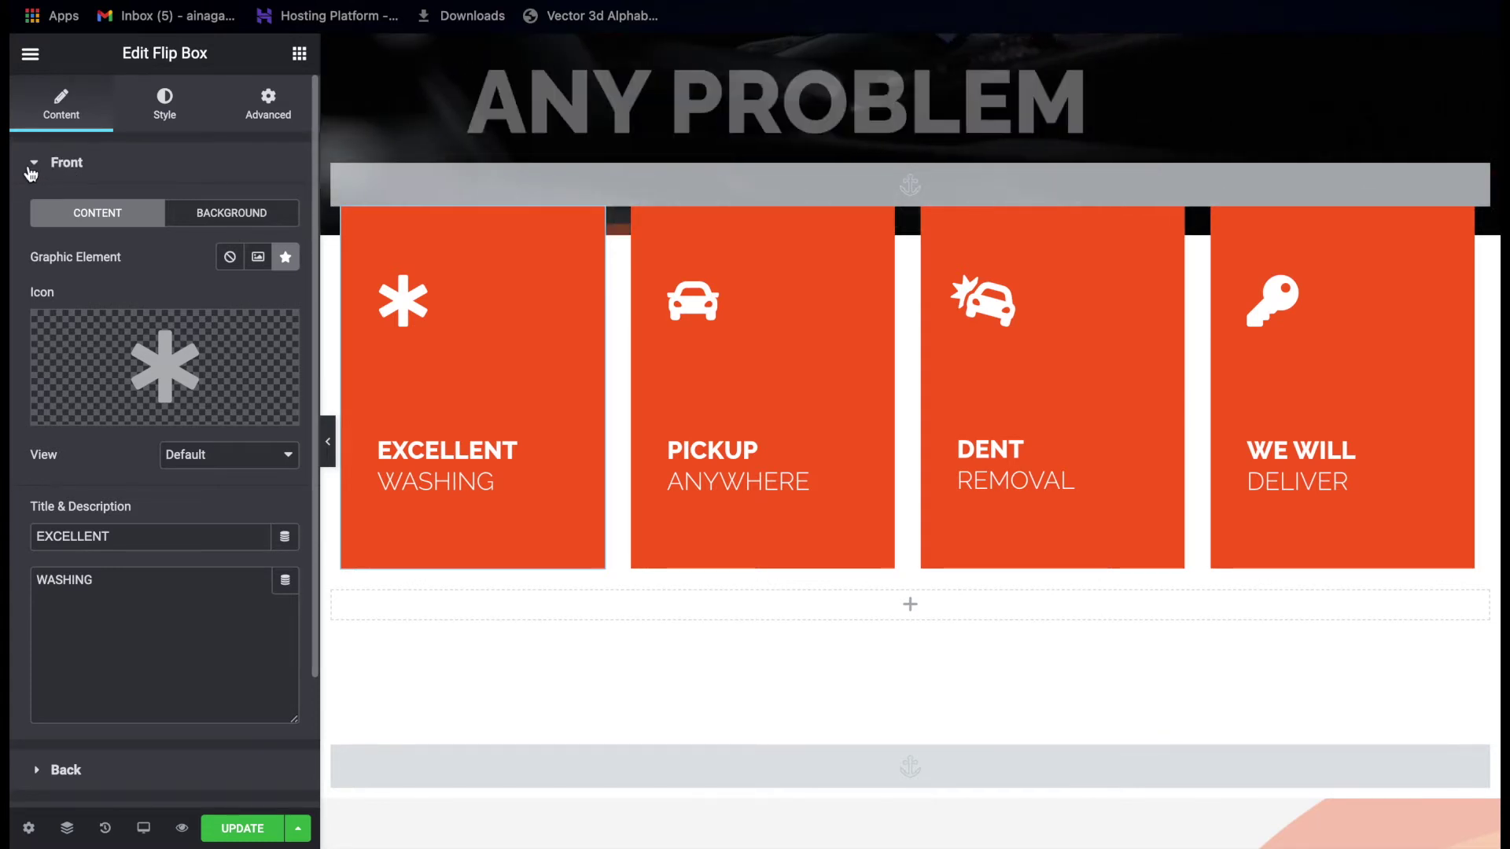
{"action": "left_click", "coordinate": [70, 165]}
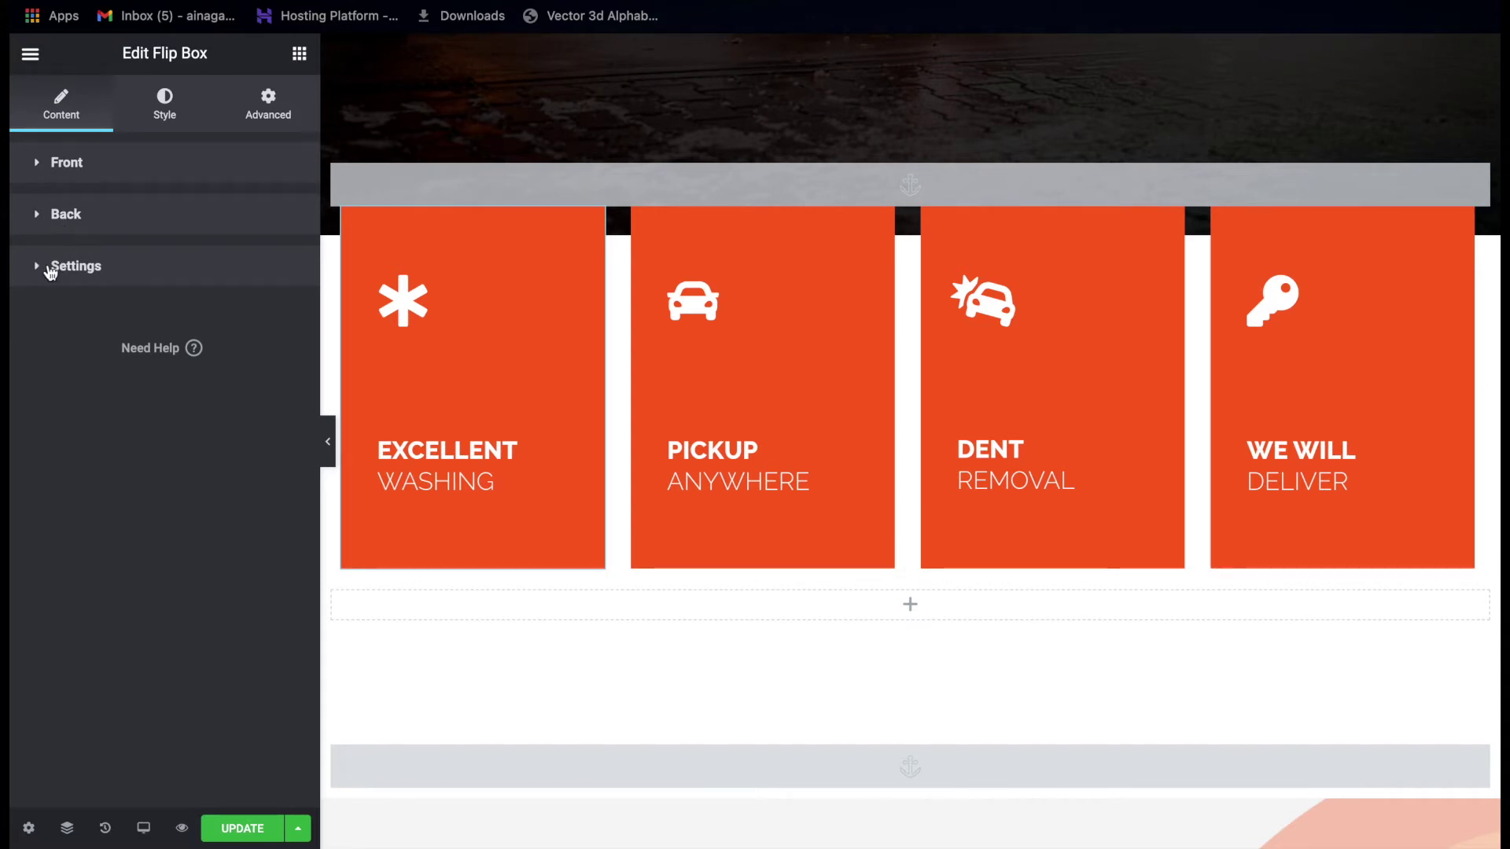
{"action": "left_click", "coordinate": [37, 169]}
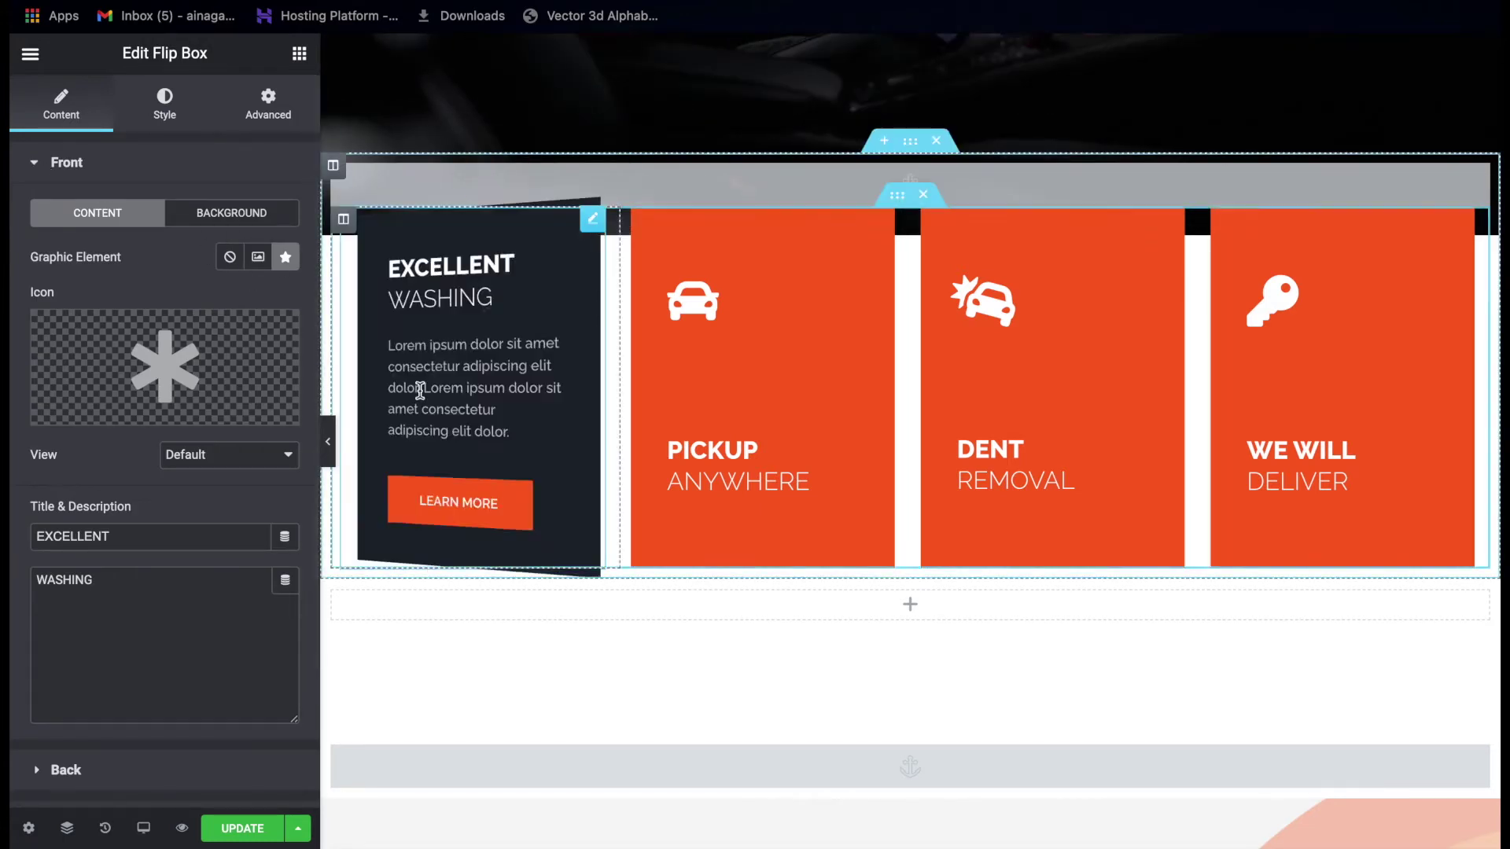
{"action": "mouse_move", "coordinate": [135, 411]}
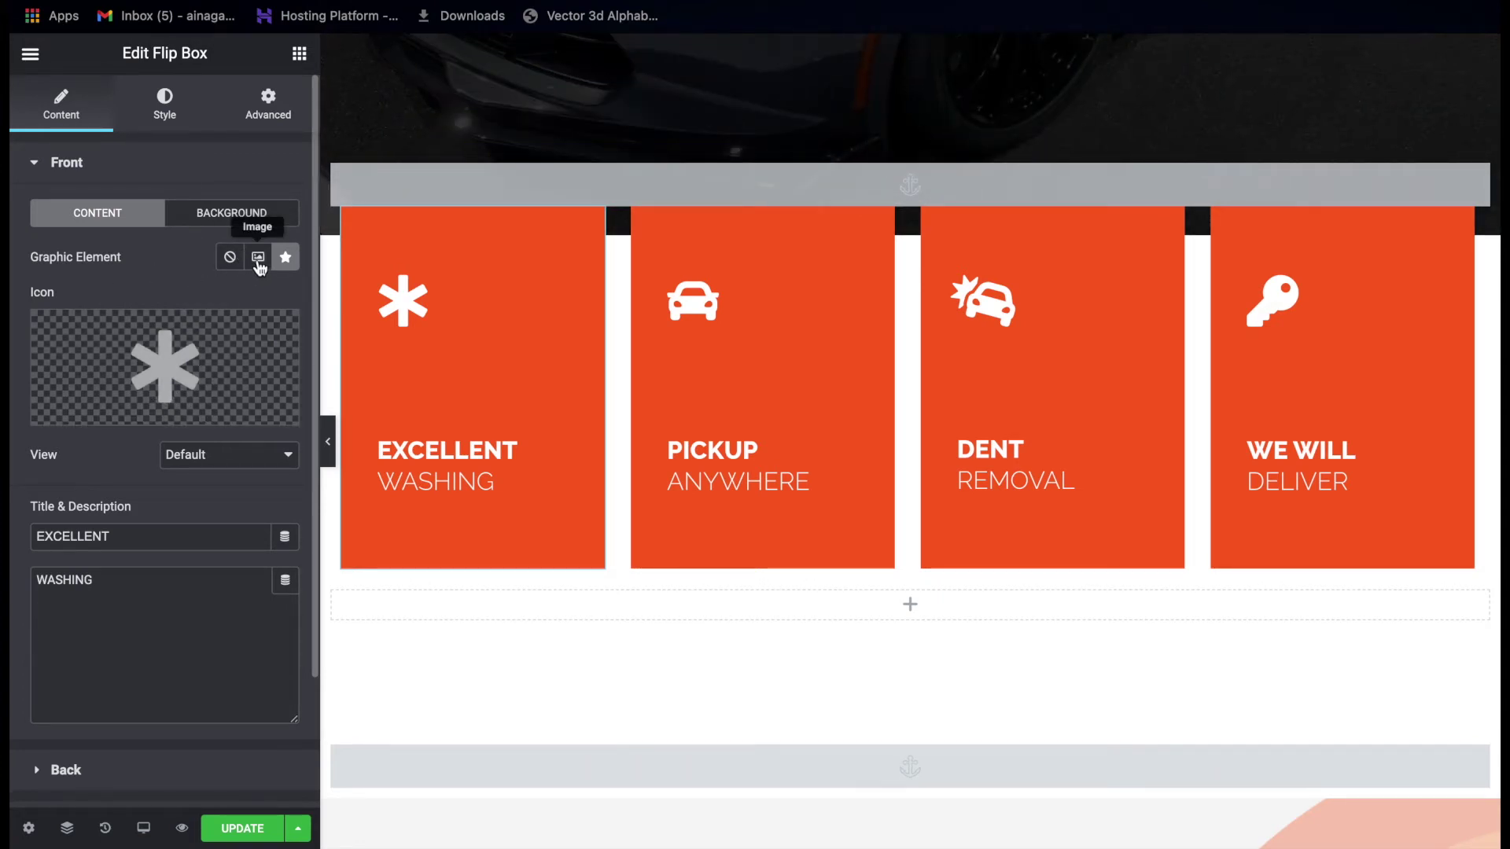
Try the Image and None graphic elements on the flip box's front, and switch back to Icon.
{"action": "left_click", "coordinate": [258, 263]}
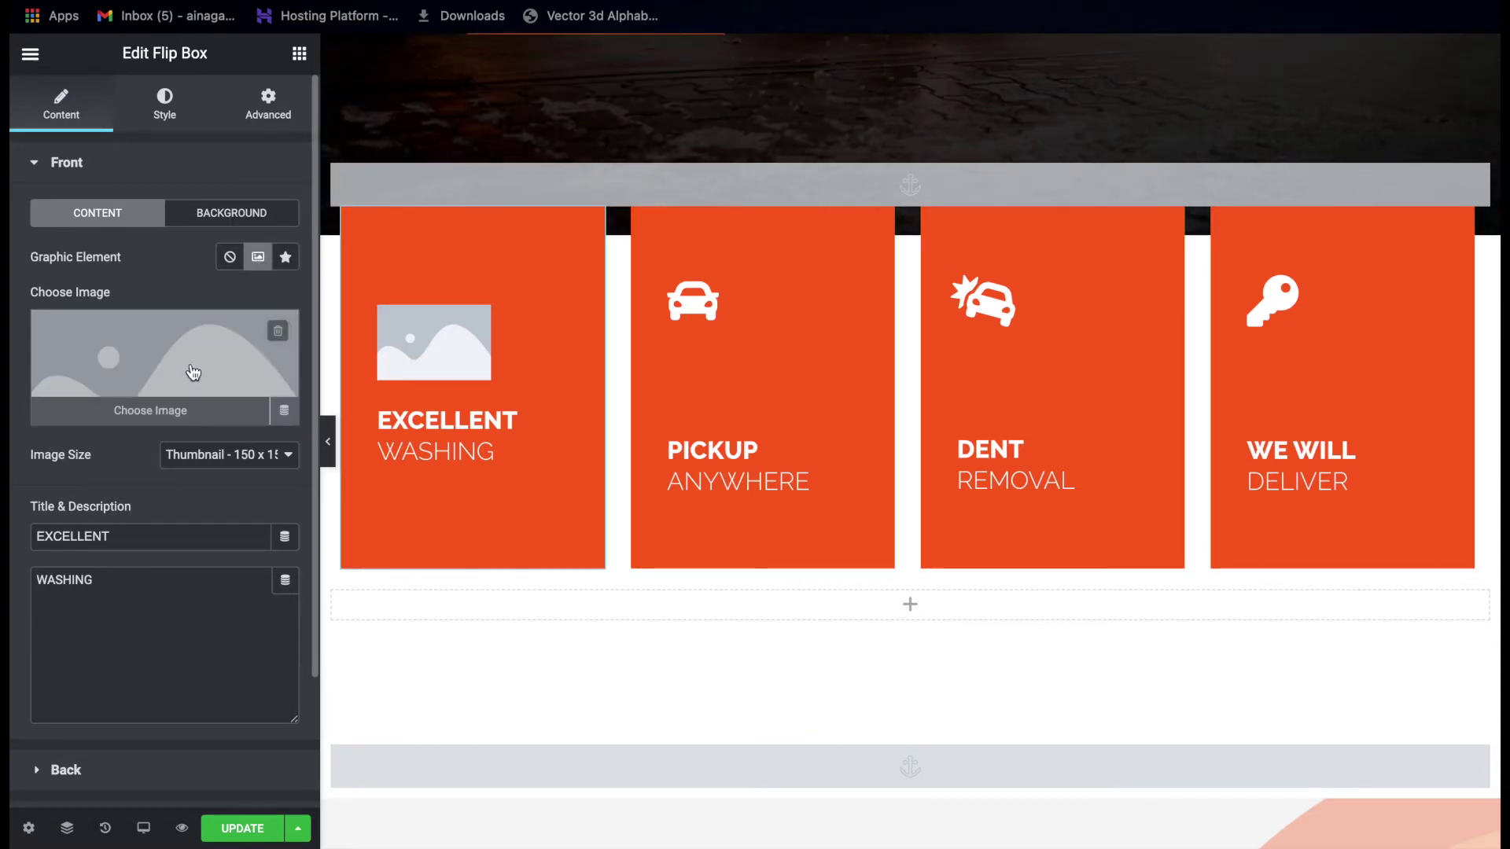
{"action": "left_click", "coordinate": [229, 259]}
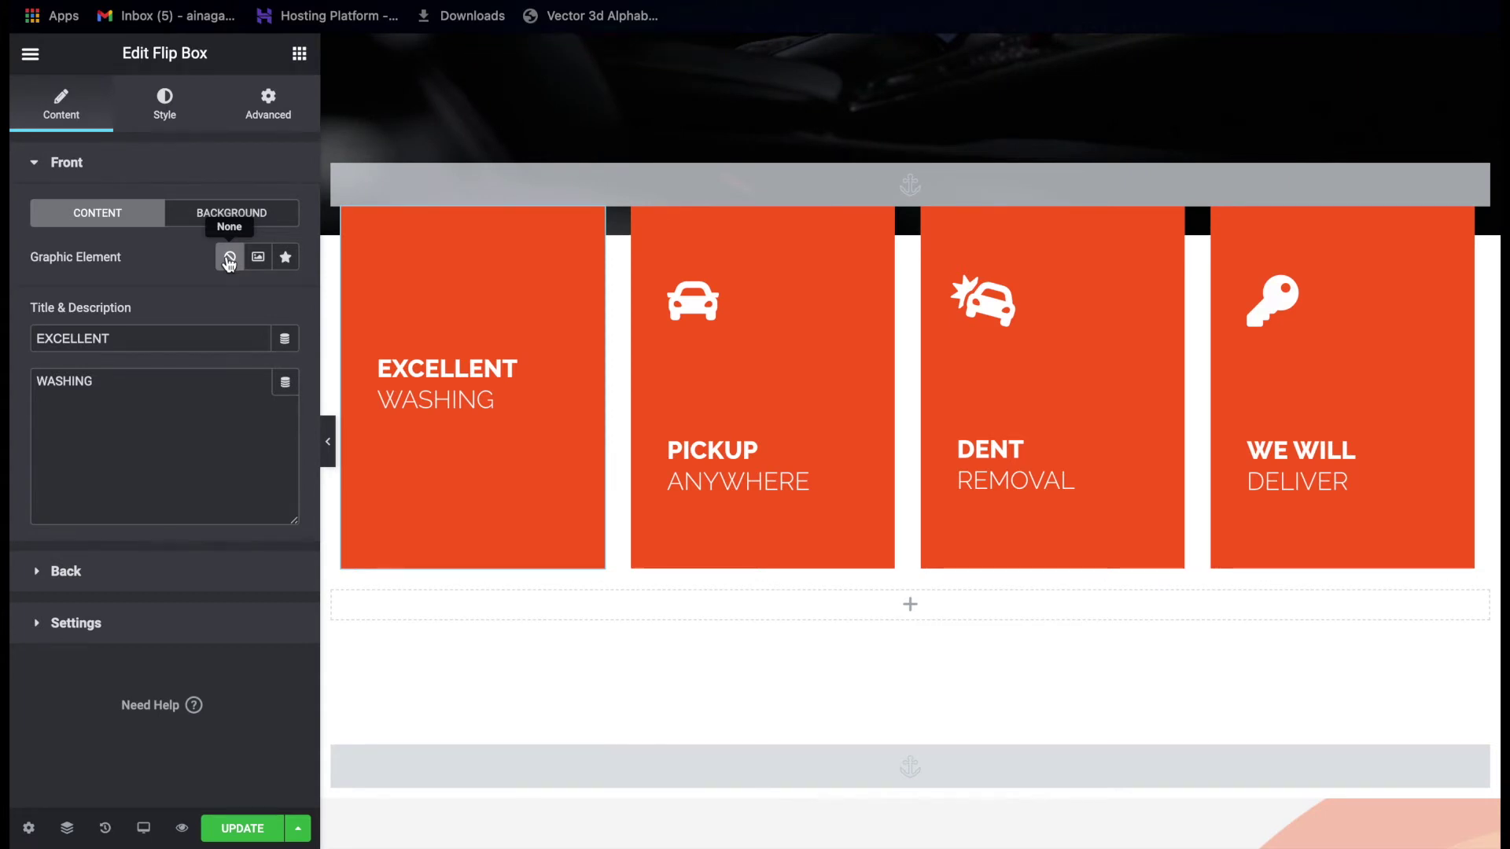
{"action": "left_click", "coordinate": [284, 258]}
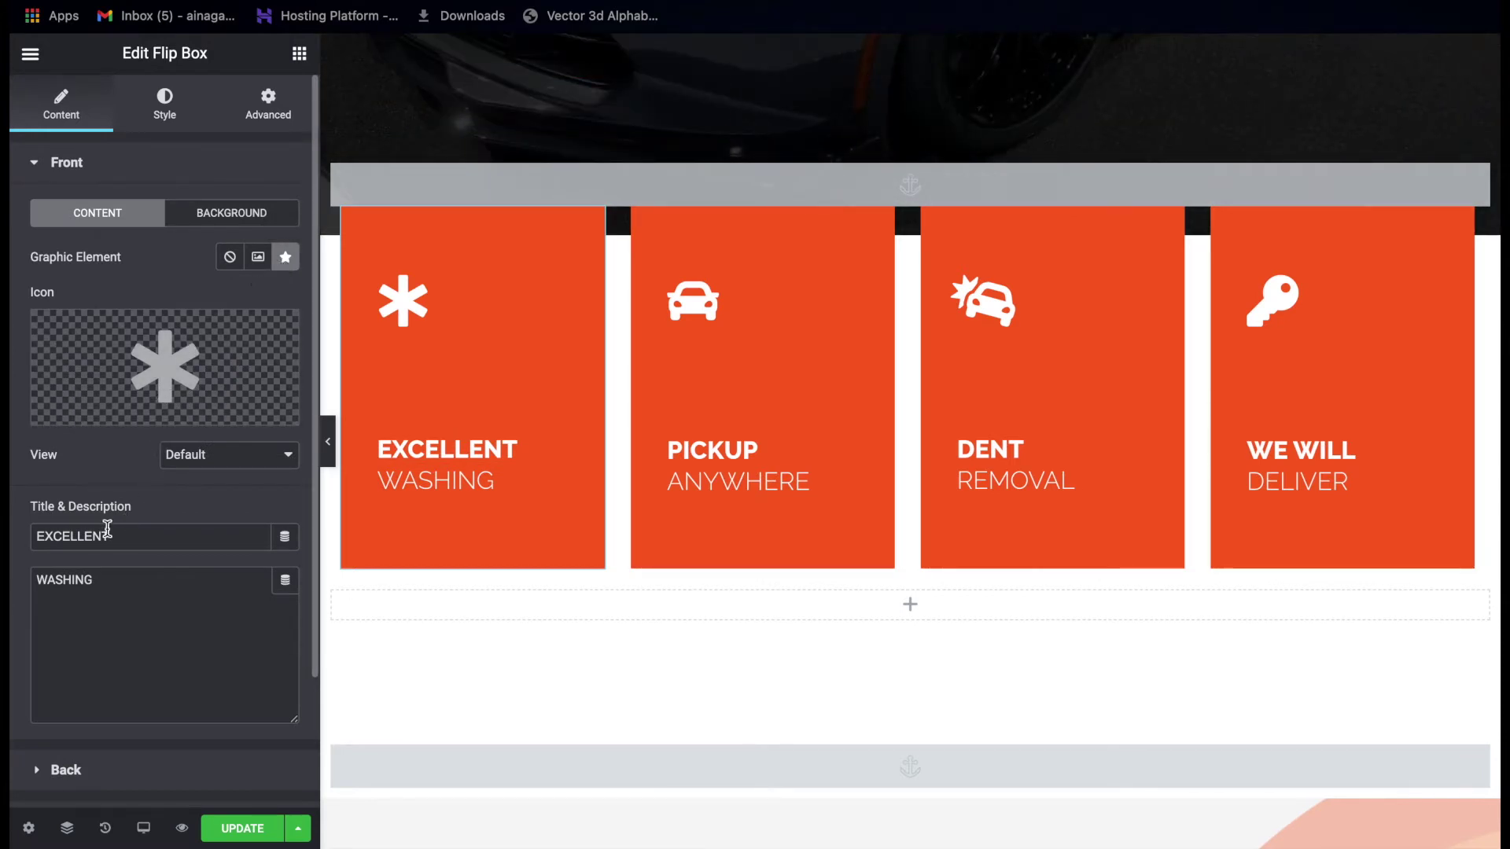
Inspect the title and description text fields of the EXCELLENT WASHING flip box's front.
{"action": "left_click_drag", "start_coordinate": [94, 535], "coordinate": [127, 545]}
{"action": "left_click", "coordinate": [130, 541]}
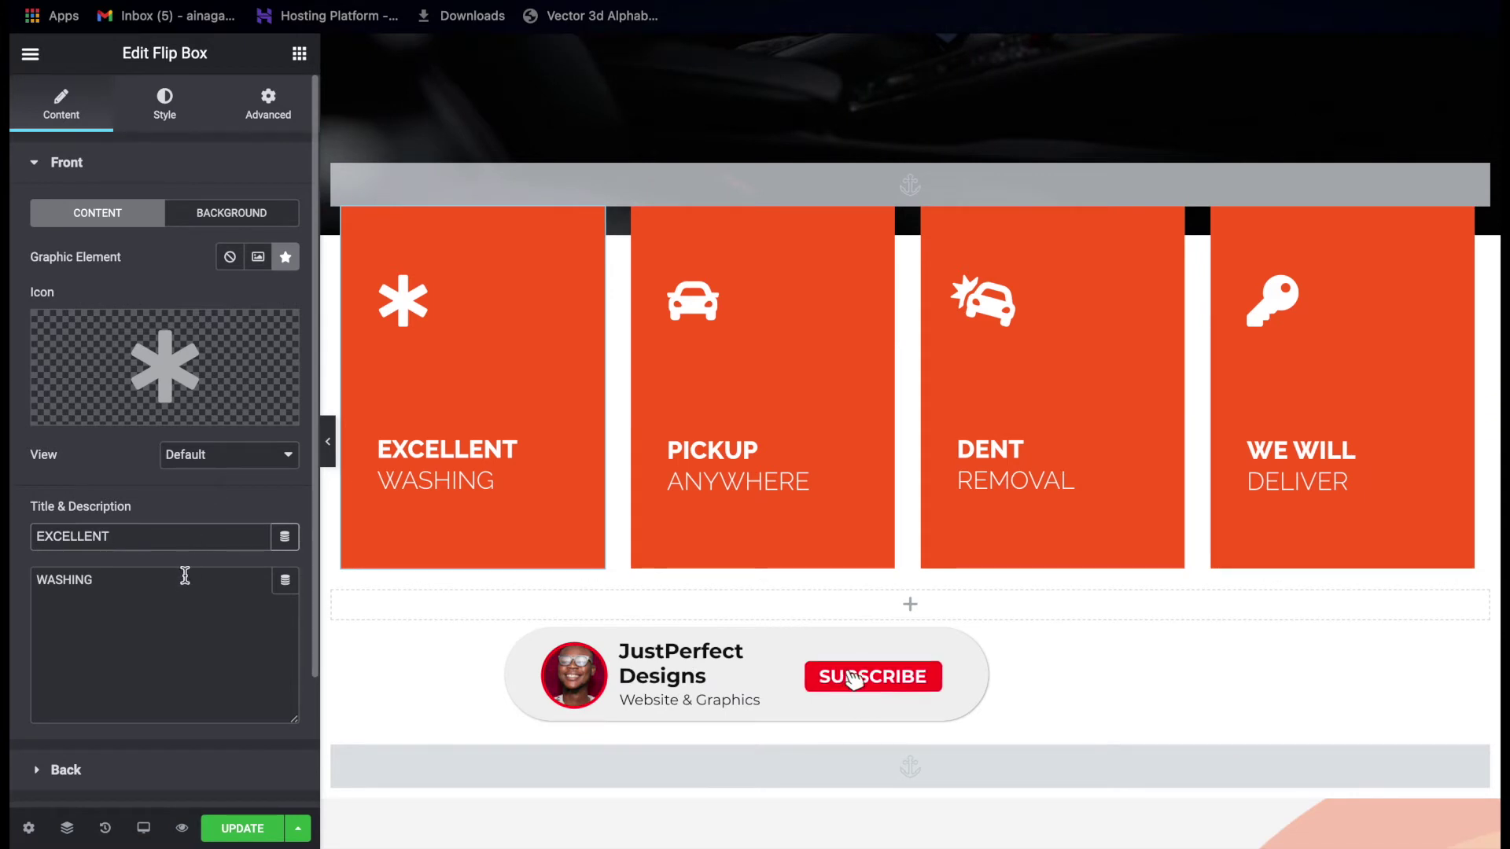
{"action": "left_click", "coordinate": [209, 588]}
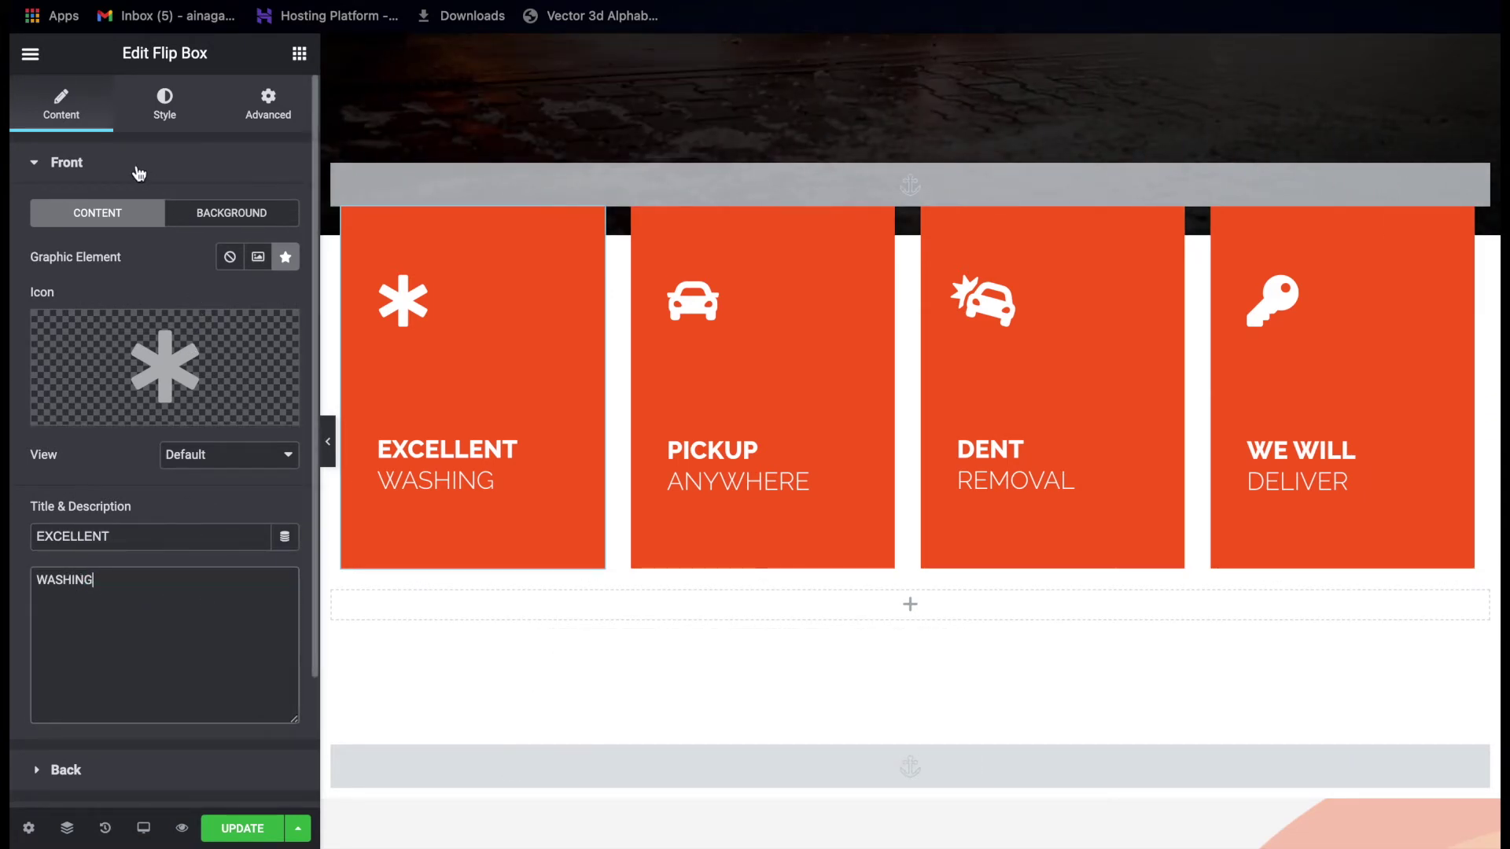
Review the front style of the flip box, covering padding, alignment, border type and icon spacing.
{"action": "left_click", "coordinate": [165, 118]}
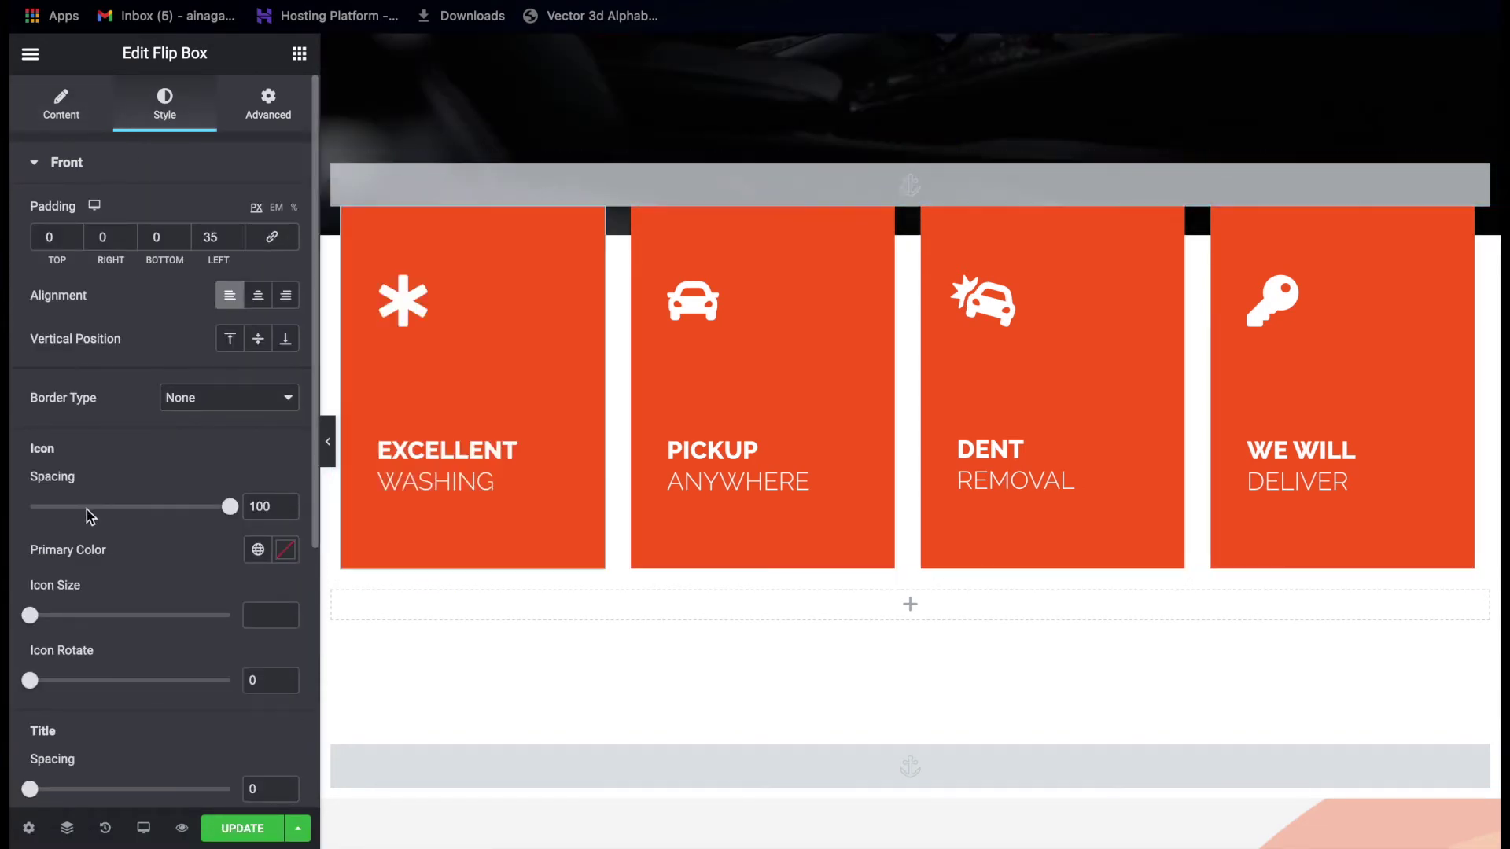
{"action": "scroll", "coordinate": [86, 509], "scroll_direction": "down", "scroll_amount": 1}
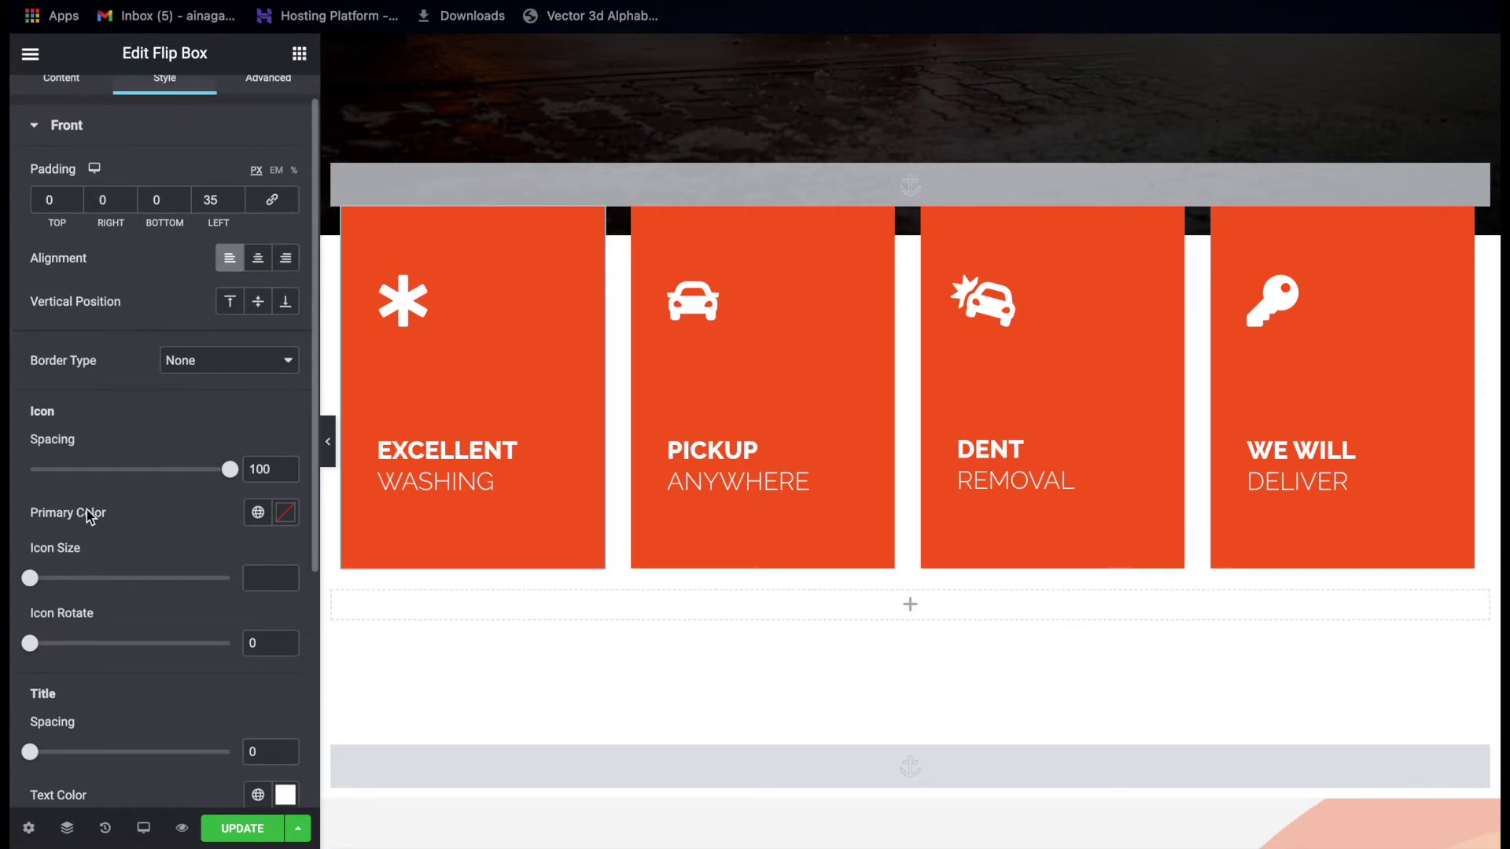
{"action": "scroll", "coordinate": [125, 352], "scroll_direction": "up", "scroll_amount": 1}
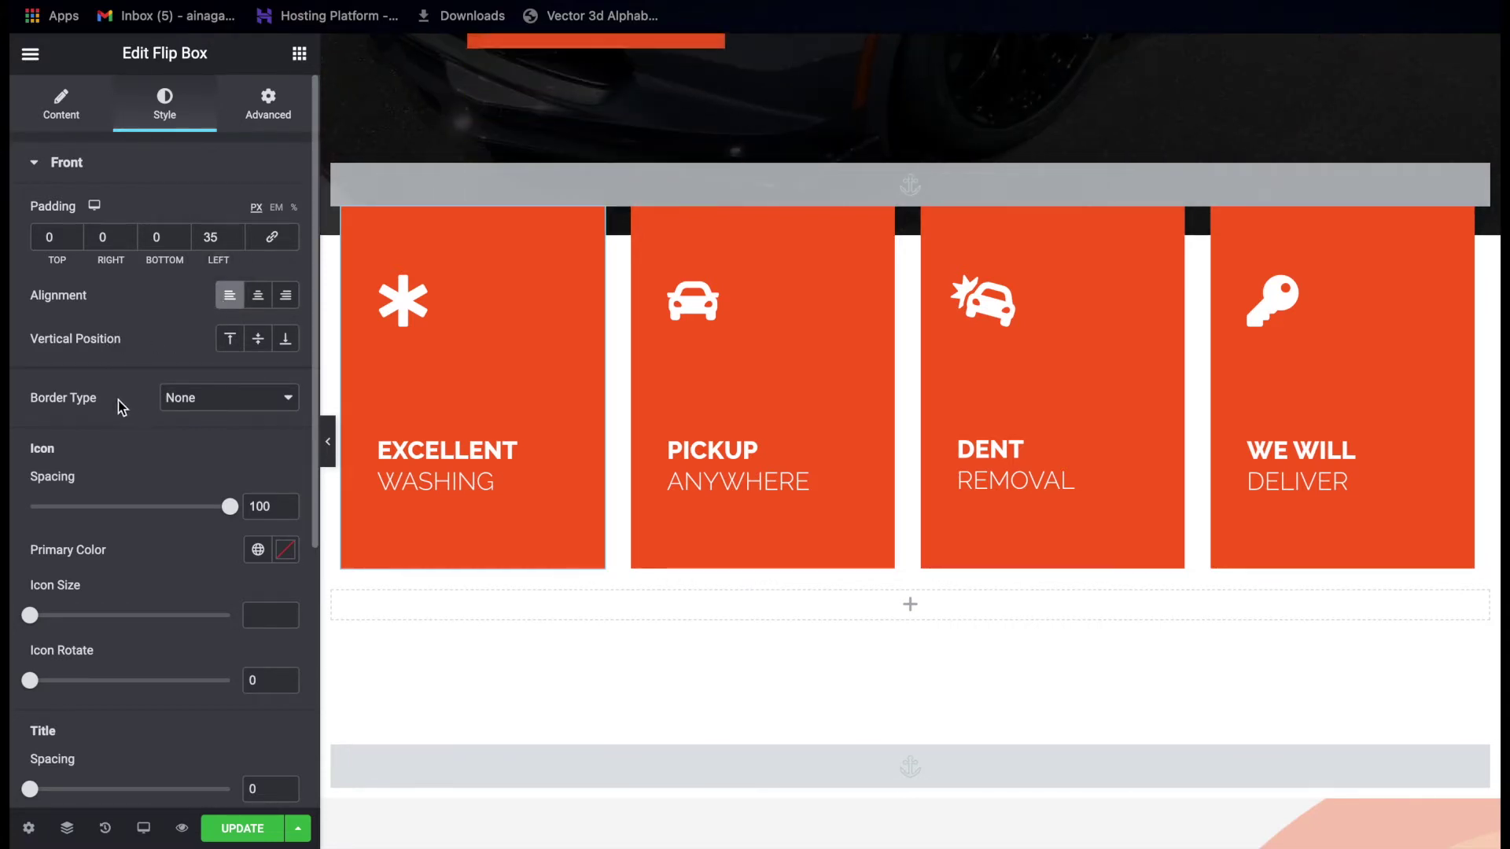
{"action": "scroll", "coordinate": [112, 399], "scroll_direction": "down", "scroll_amount": 3}
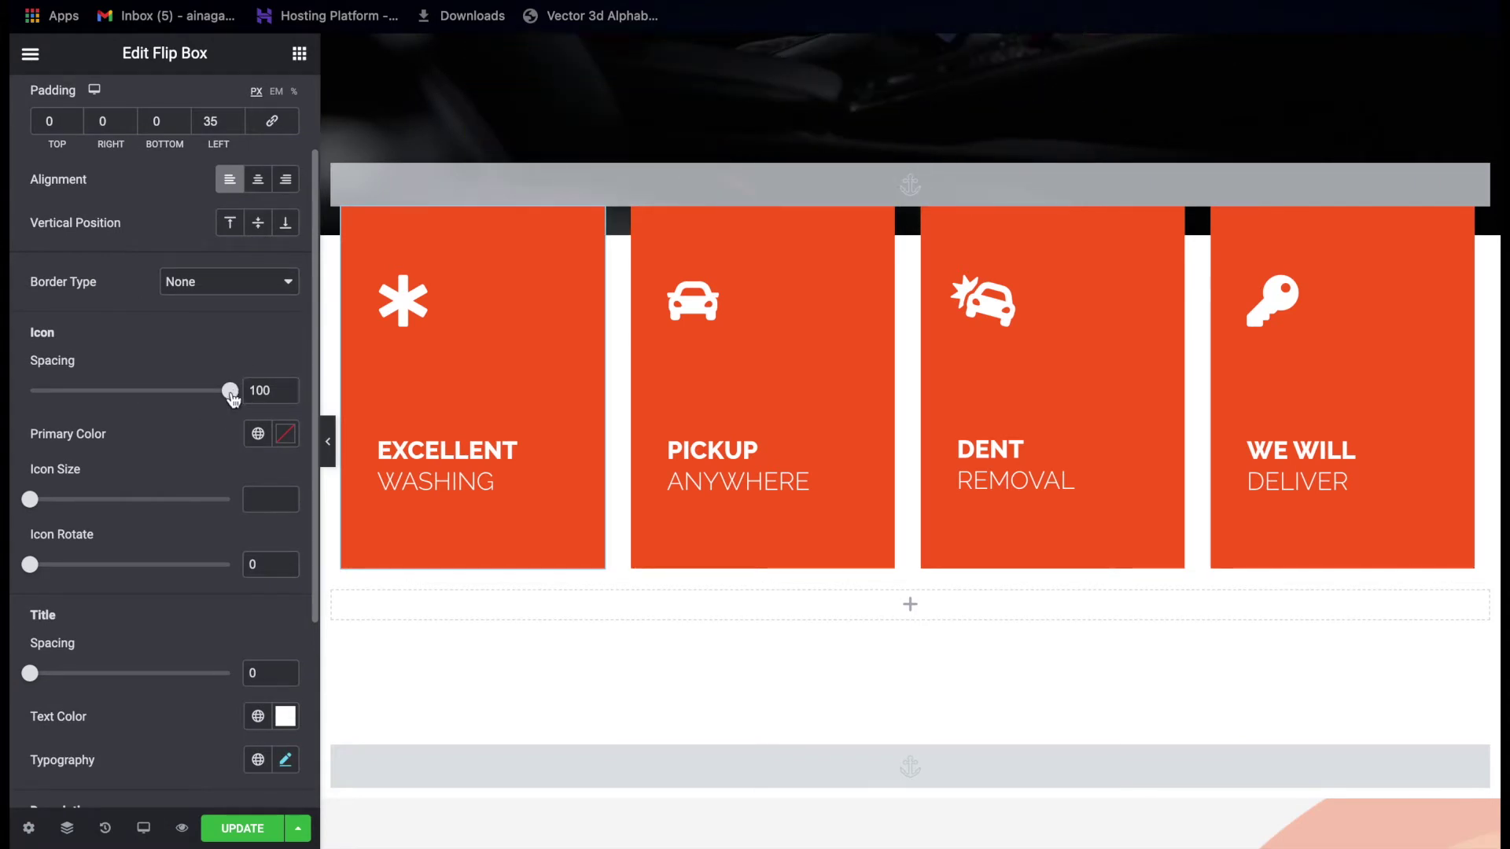
{"action": "left_click_drag", "start_coordinate": [218, 397], "coordinate": [253, 386]}
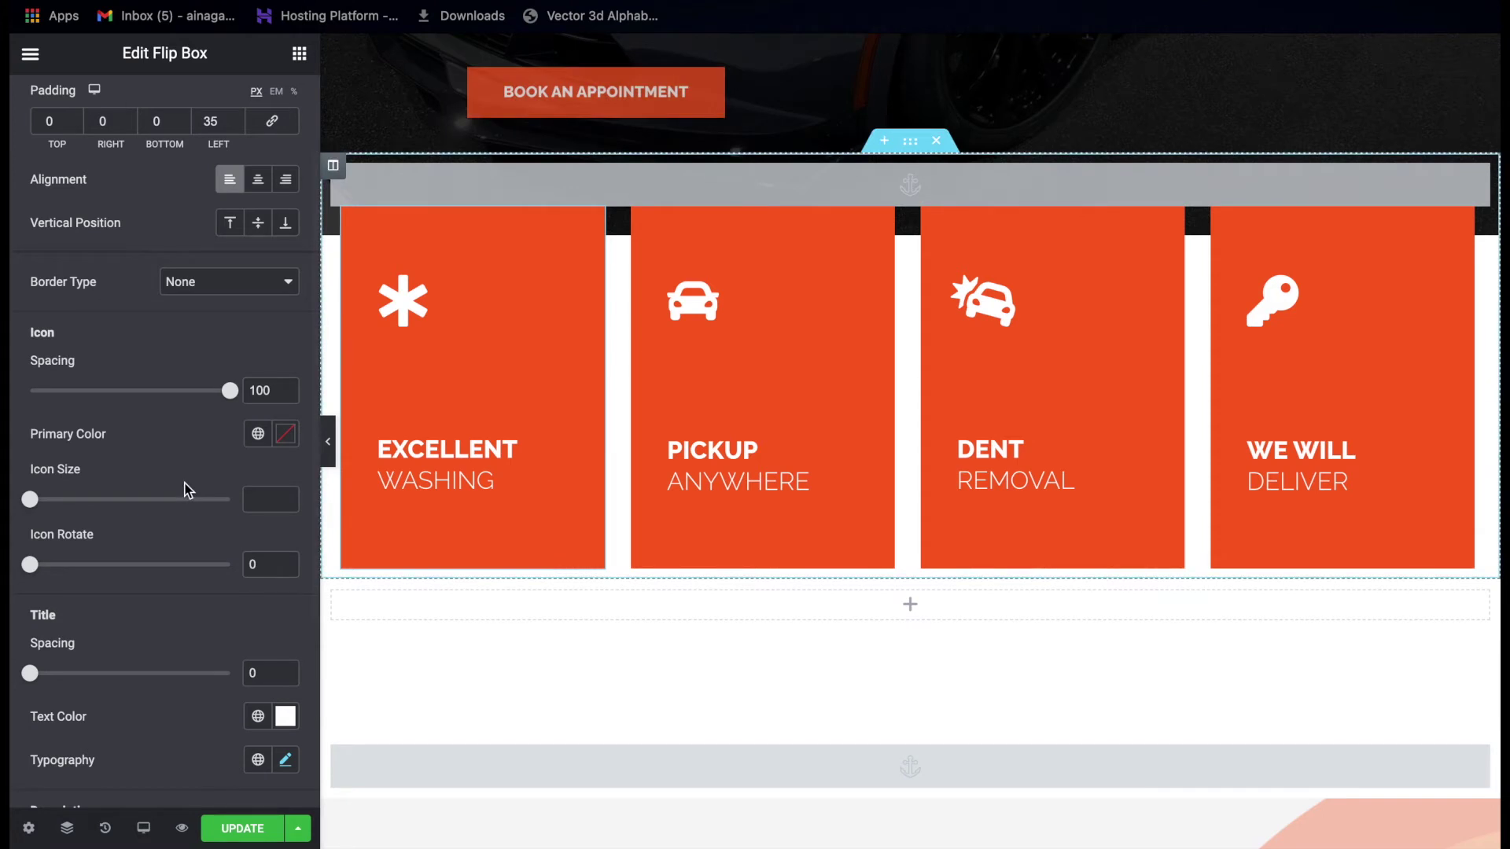
Try red #D32D2D as the text color of the flip box's front title, and return it to white #FFFFFF.
{"action": "scroll", "coordinate": [187, 490], "scroll_direction": "down", "scroll_amount": 2}
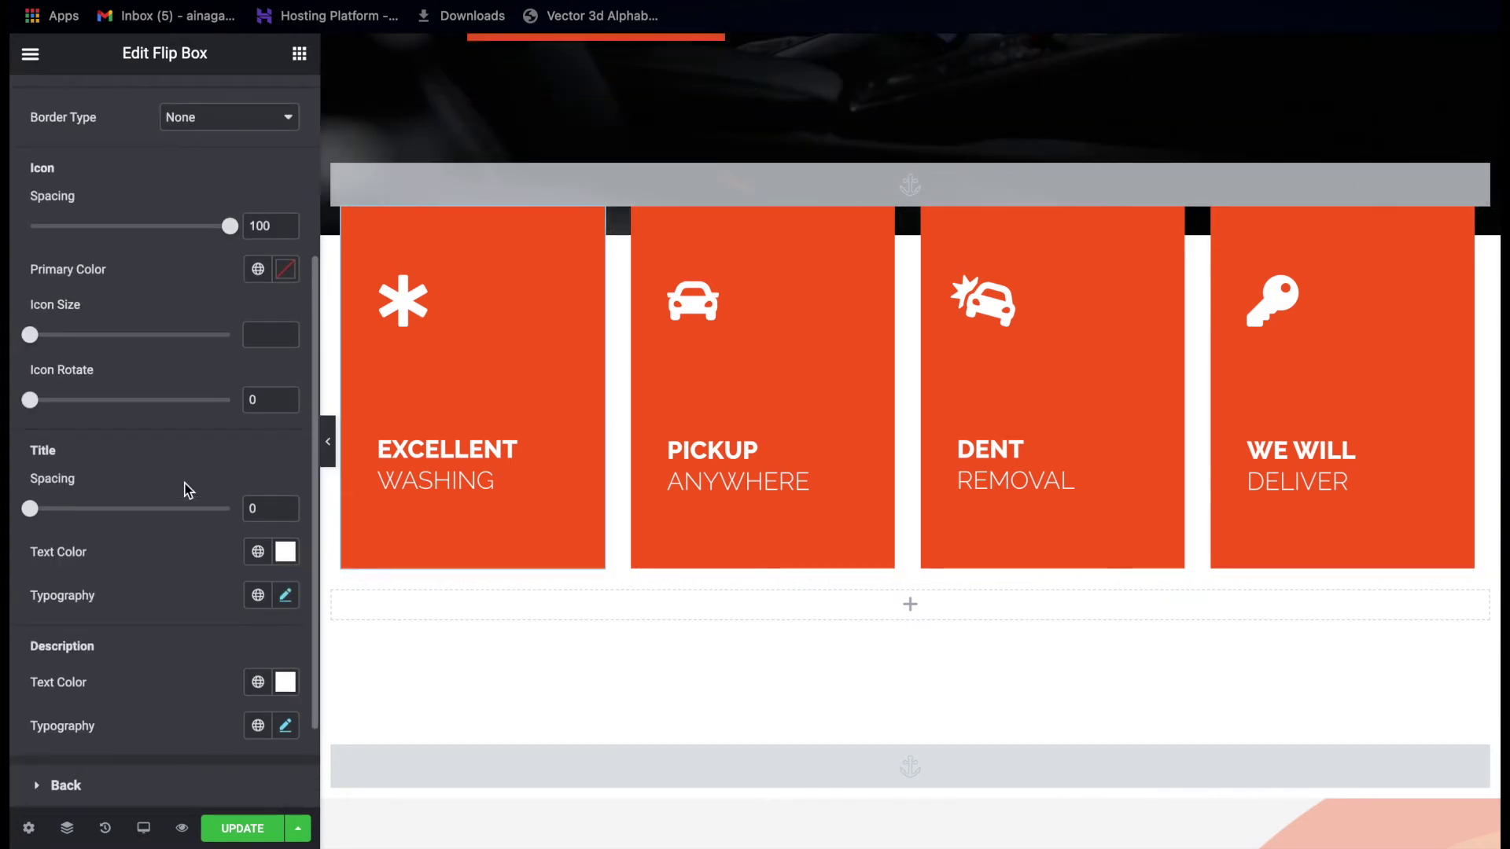
{"action": "scroll", "coordinate": [187, 490], "scroll_direction": "down", "scroll_amount": 2}
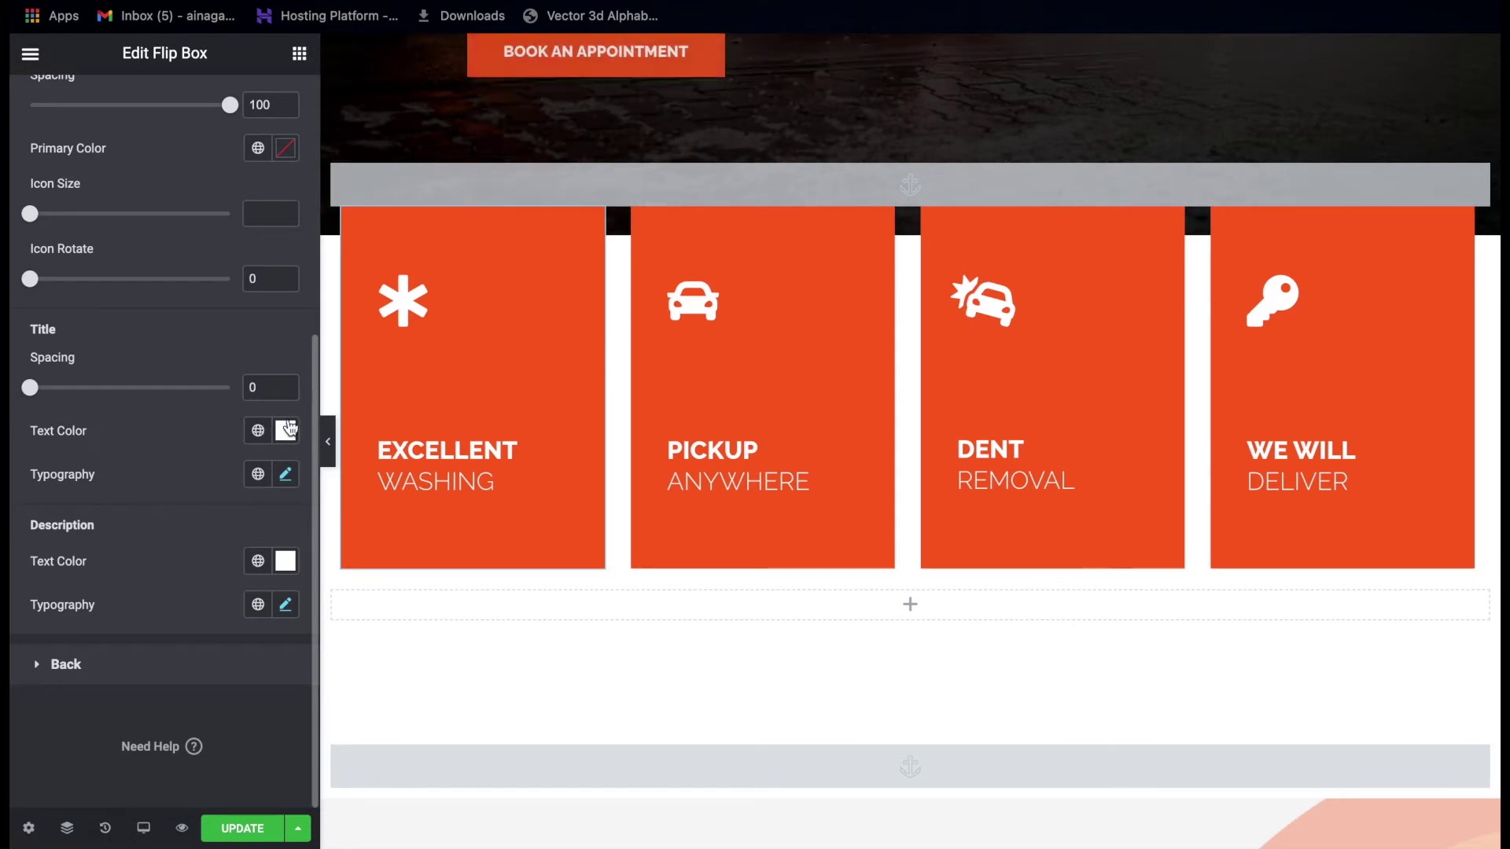
{"action": "left_click", "coordinate": [286, 431]}
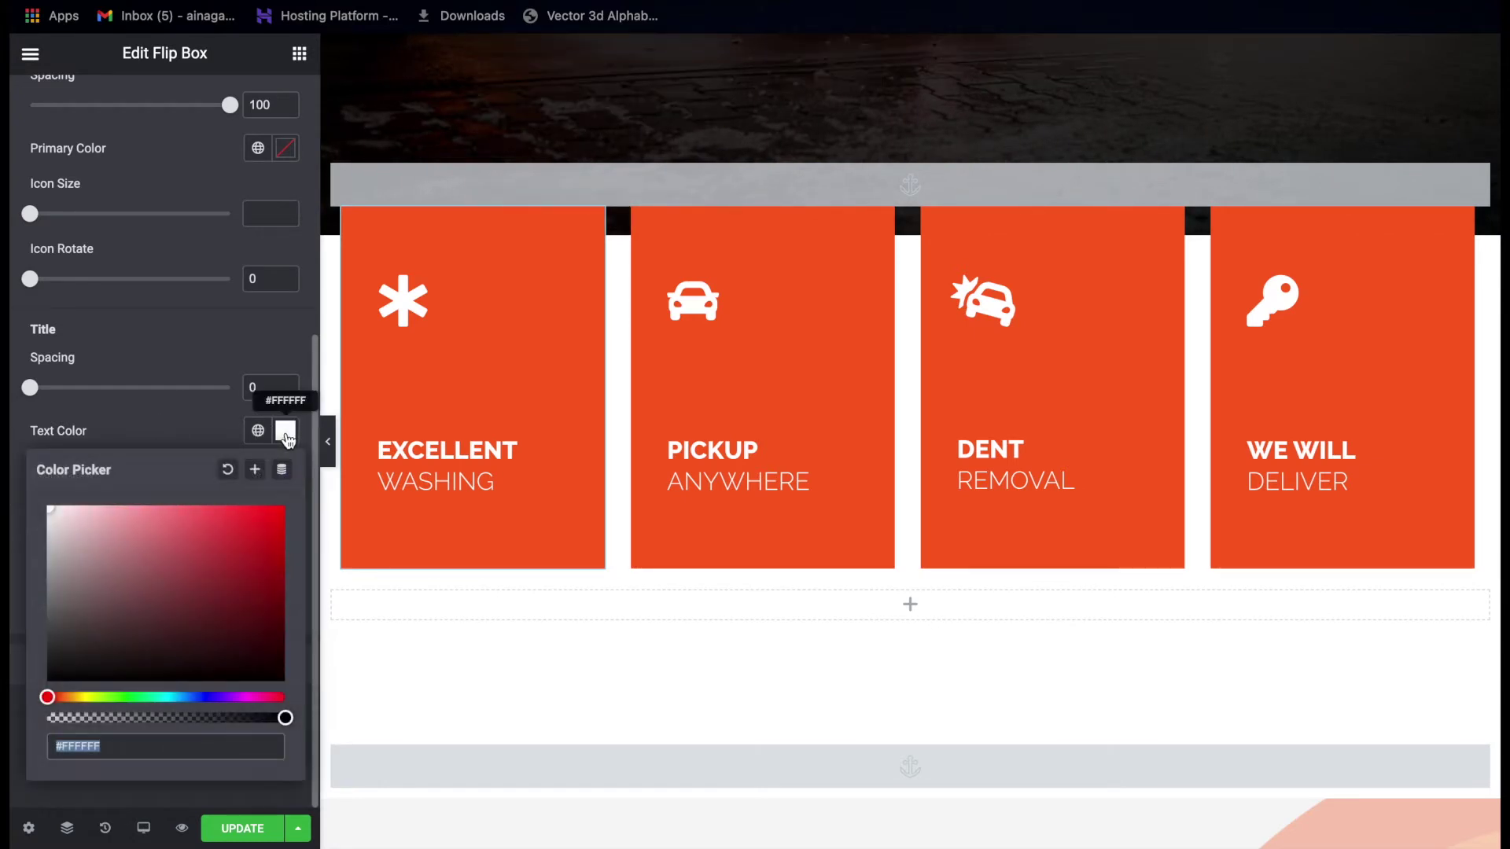
{"action": "left_click", "coordinate": [236, 538]}
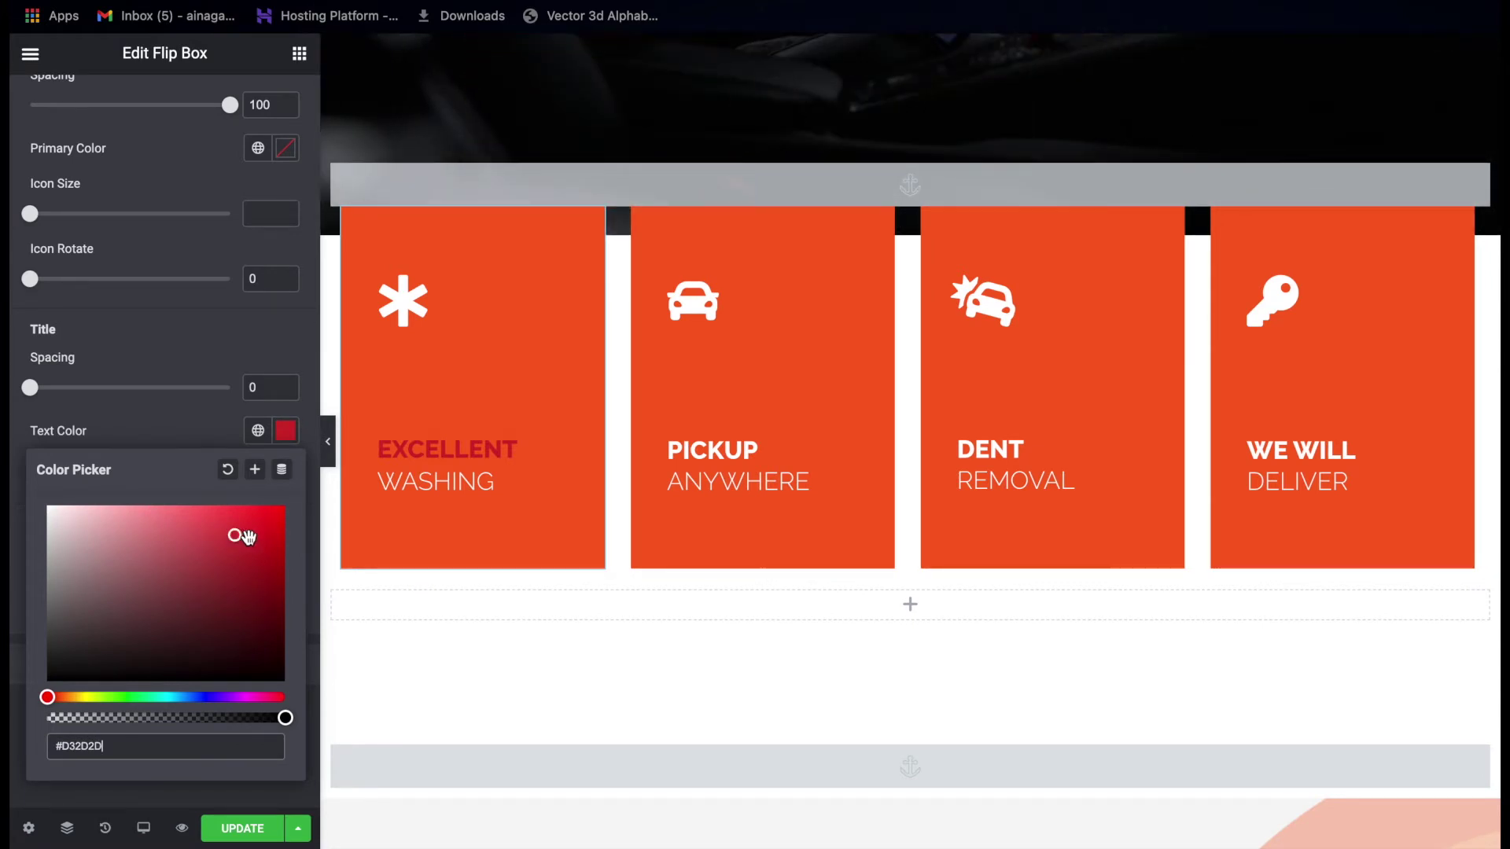
{"action": "left_click", "coordinate": [209, 528]}
{"action": "mouse_move", "coordinate": [209, 528]}
{"action": "left_mouse_down"}
{"action": "mouse_move", "coordinate": [128, 497]}
{"action": "mouse_move", "coordinate": [41, 493]}
{"action": "left_mouse_up"}
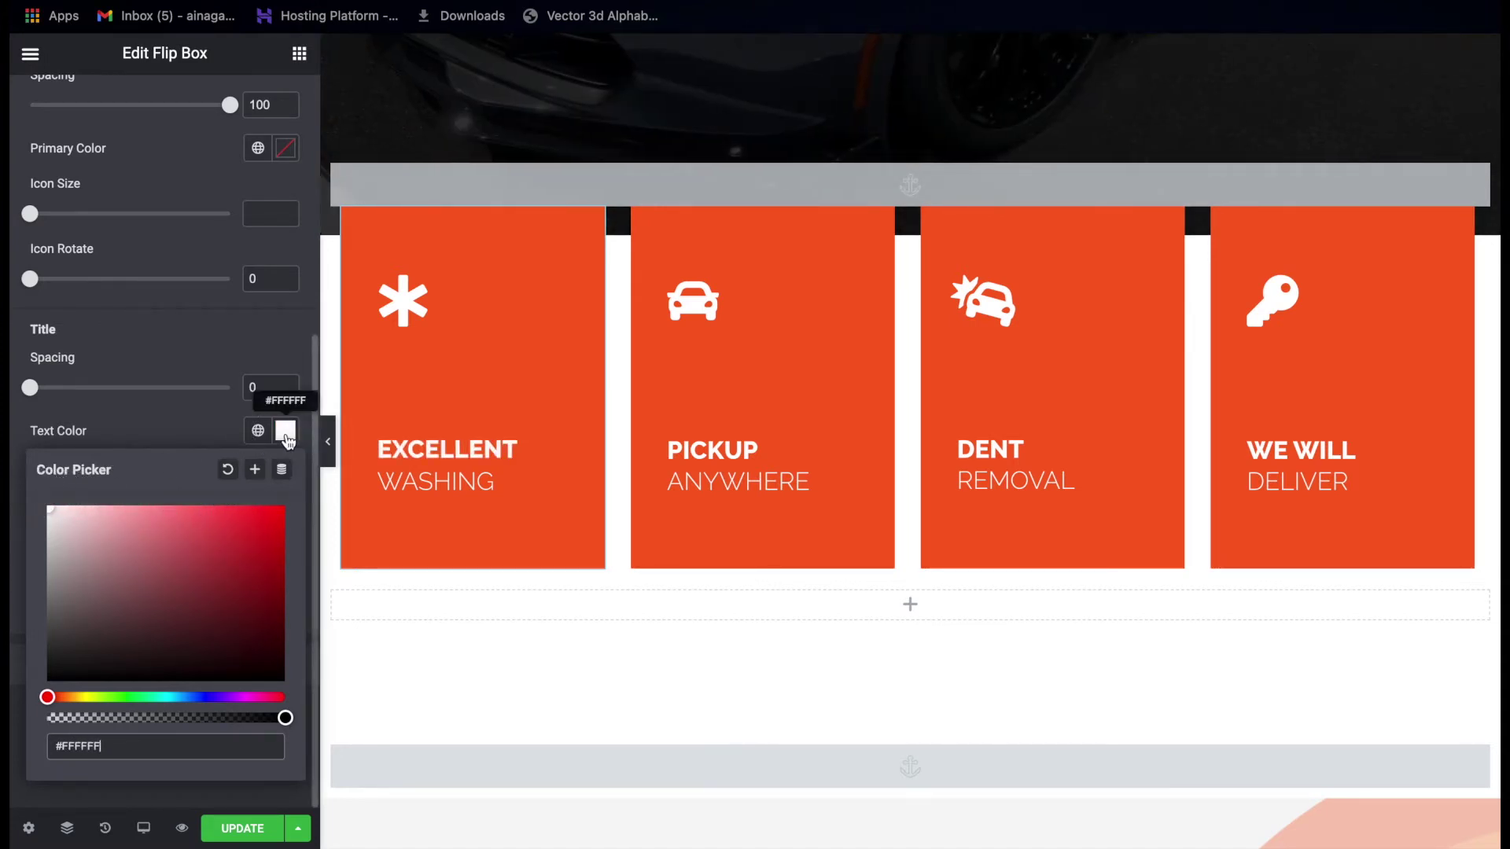
{"action": "key", "text": "Escape"}
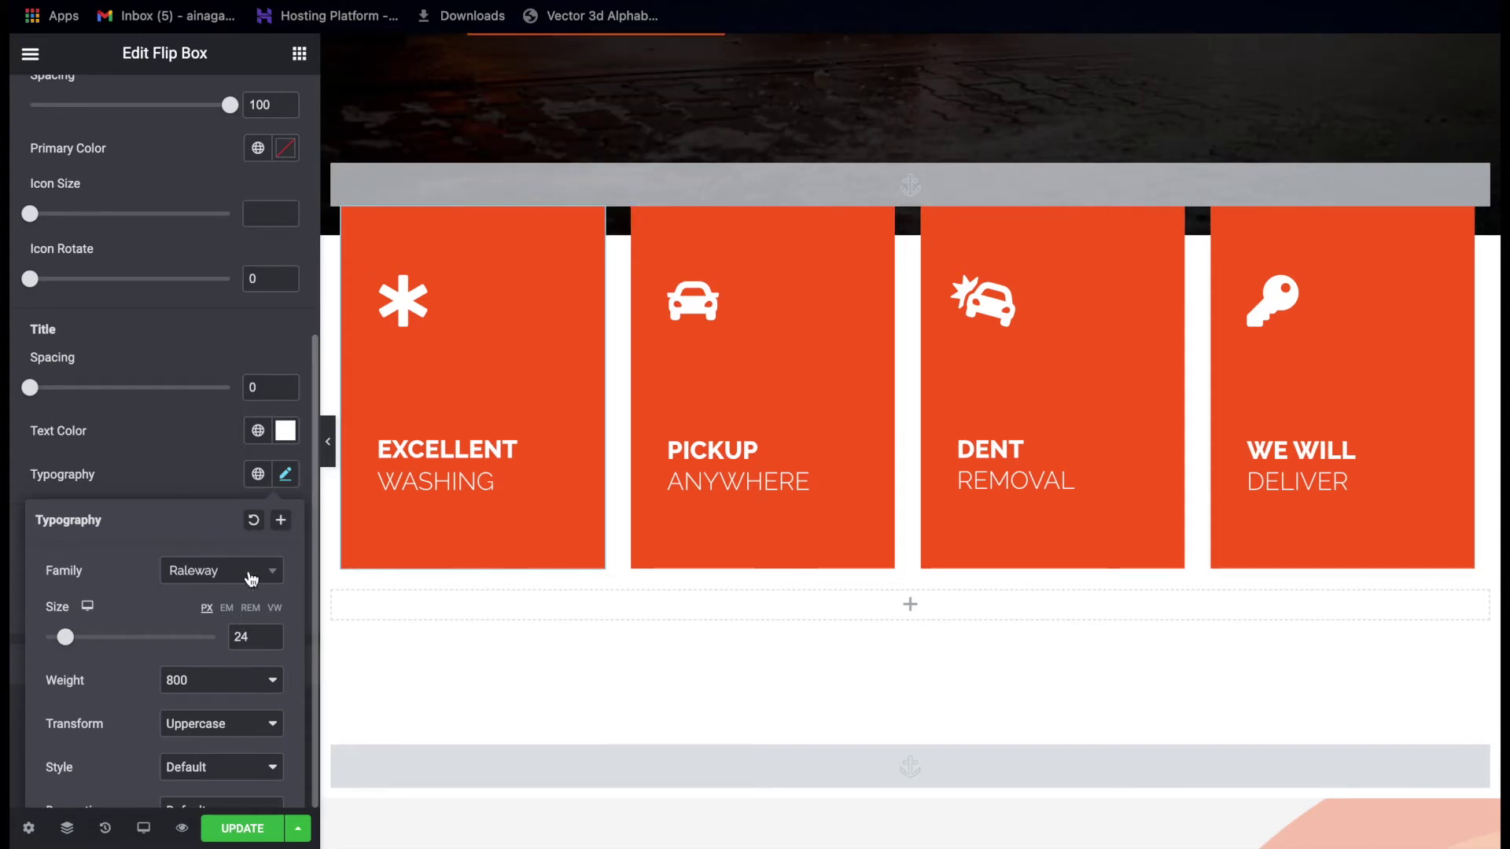
Review the typography settings of the front title and description, covering family, size, weight and transform.
{"action": "left_click", "coordinate": [294, 476]}
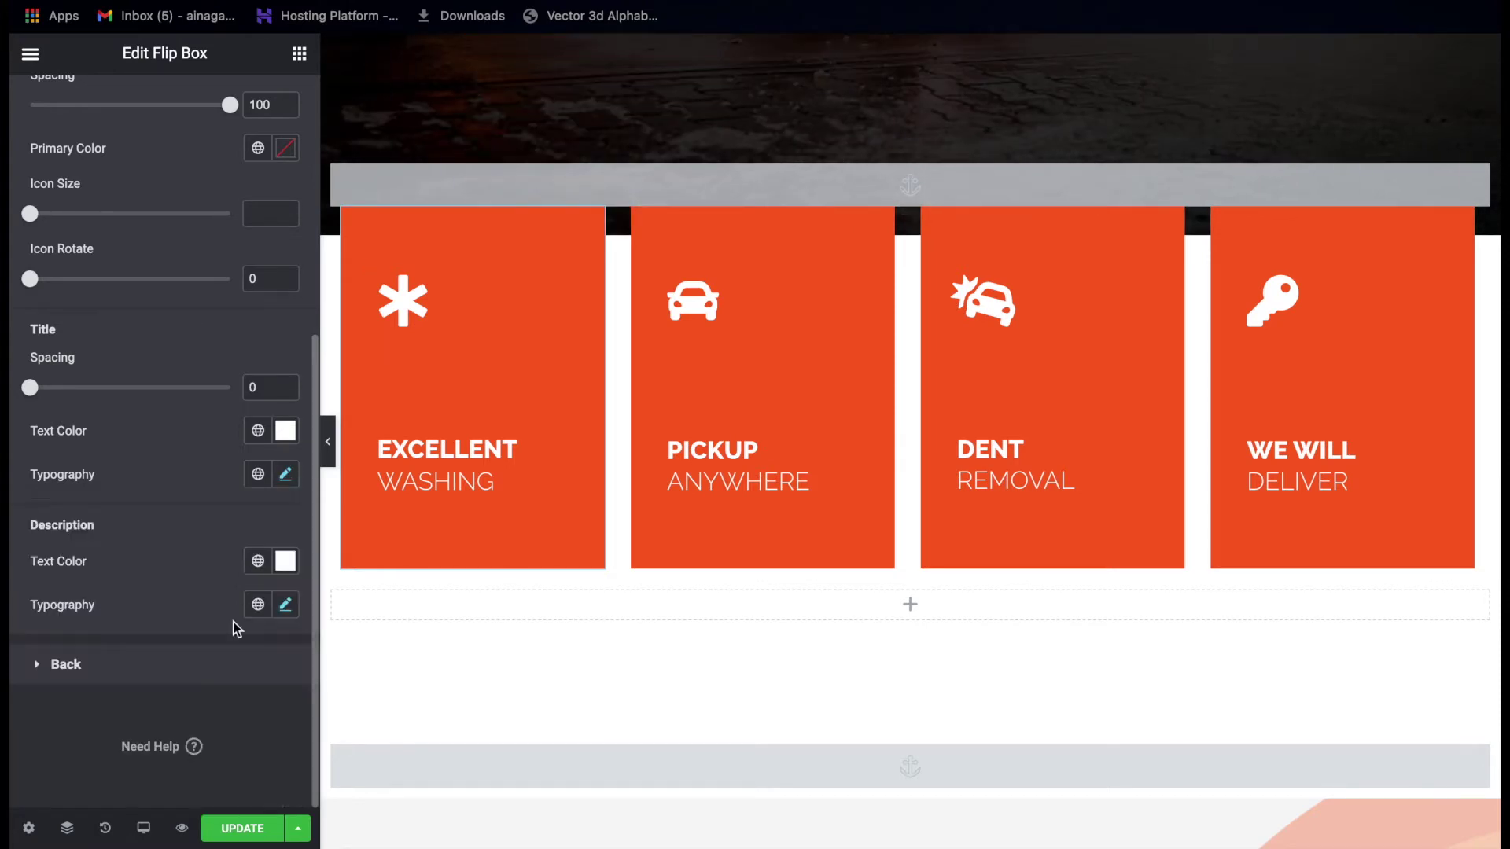
{"action": "left_click", "coordinate": [289, 608]}
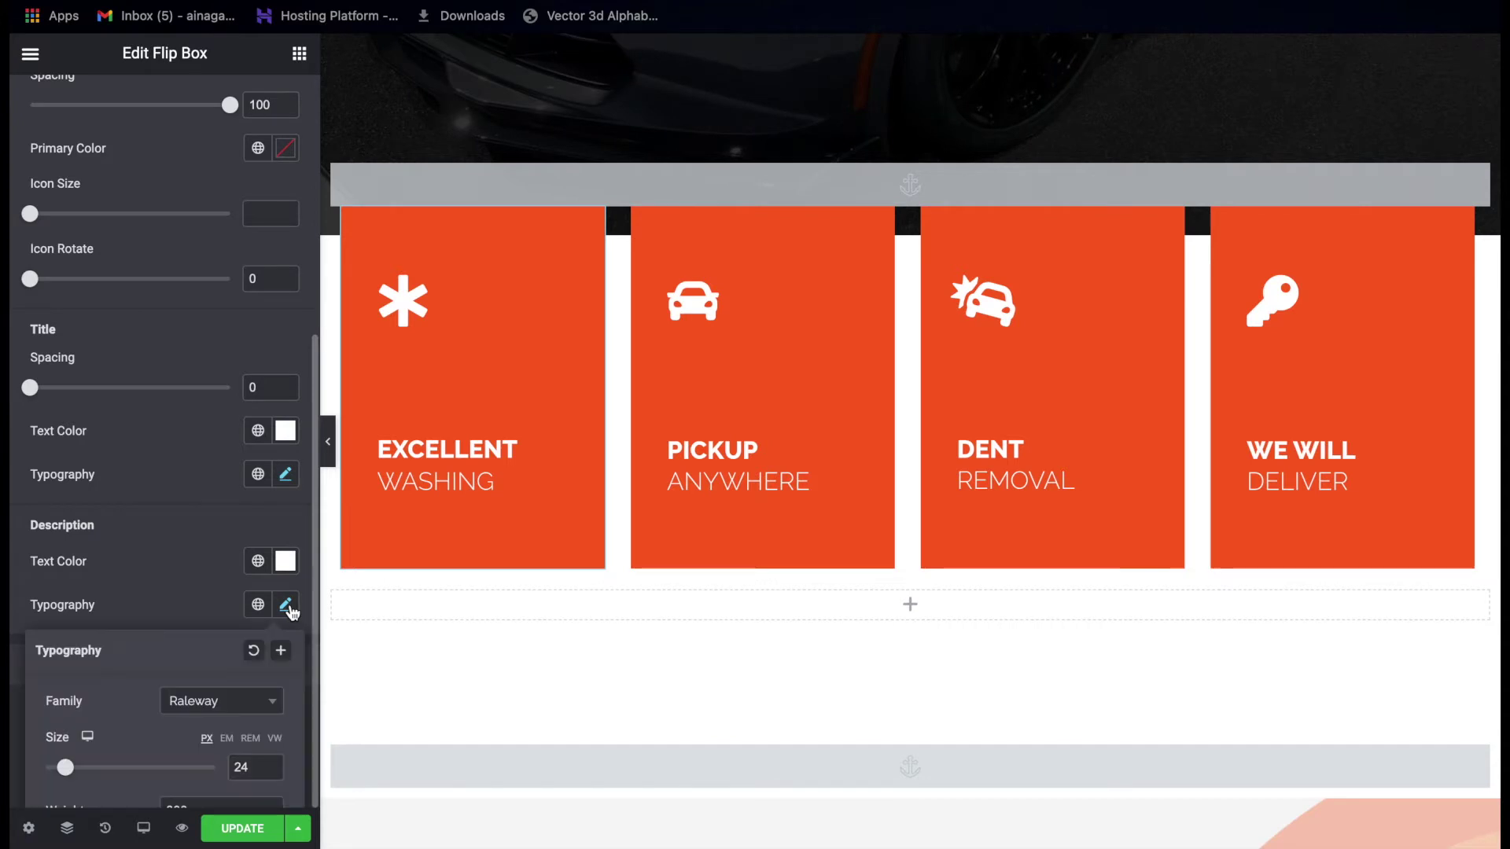
{"action": "scroll", "coordinate": [163, 619], "scroll_direction": "down", "scroll_amount": 3}
{"action": "scroll", "coordinate": [165, 625], "scroll_direction": "down", "scroll_amount": 1}
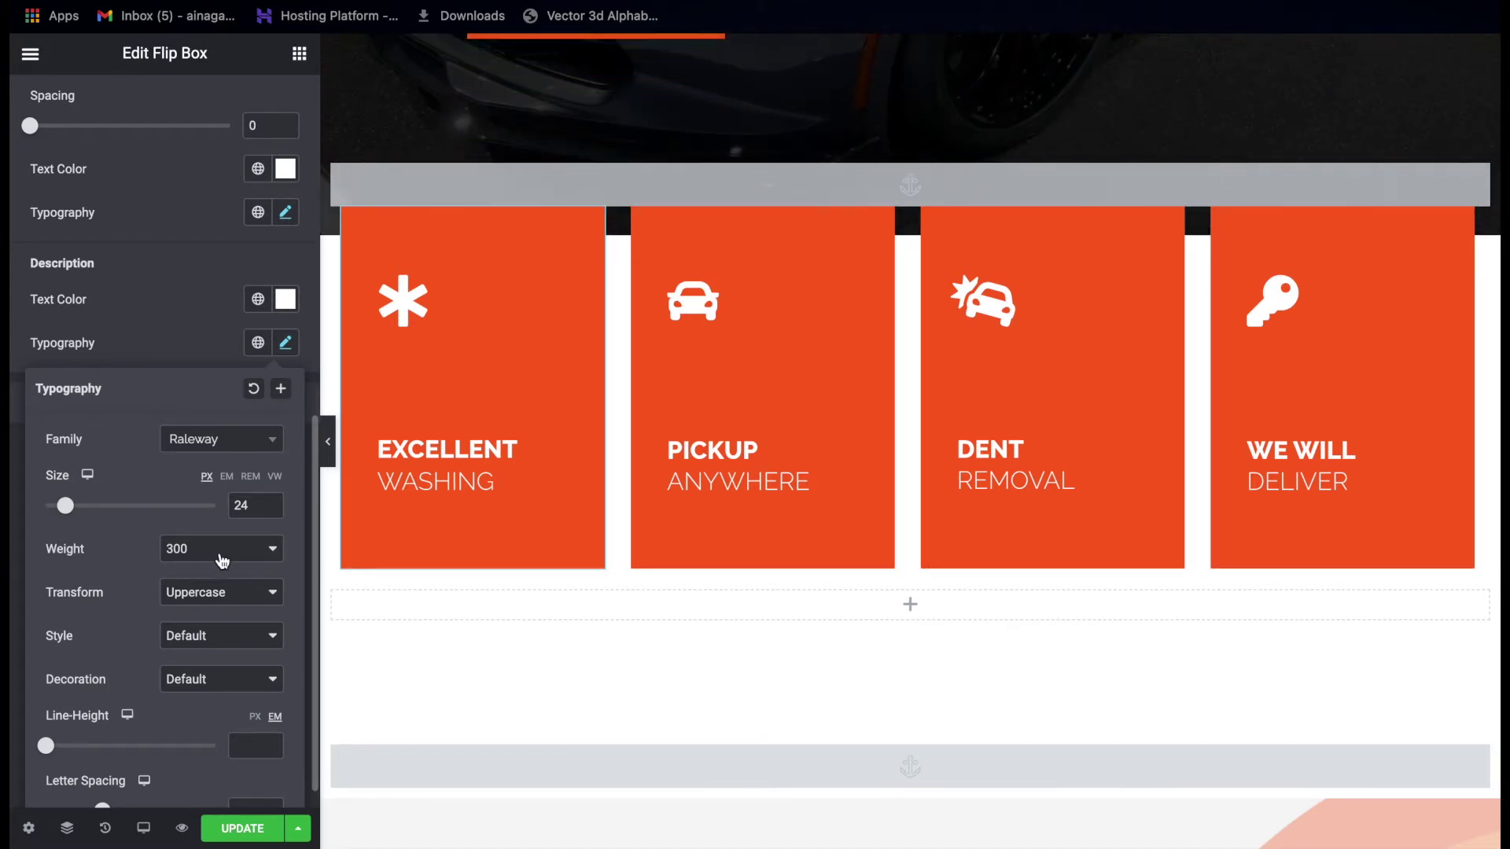
Open the background color of the flip box's front content and copy its hex code #F9601F.
{"action": "scroll", "coordinate": [162, 278], "scroll_direction": "up", "scroll_amount": 10}
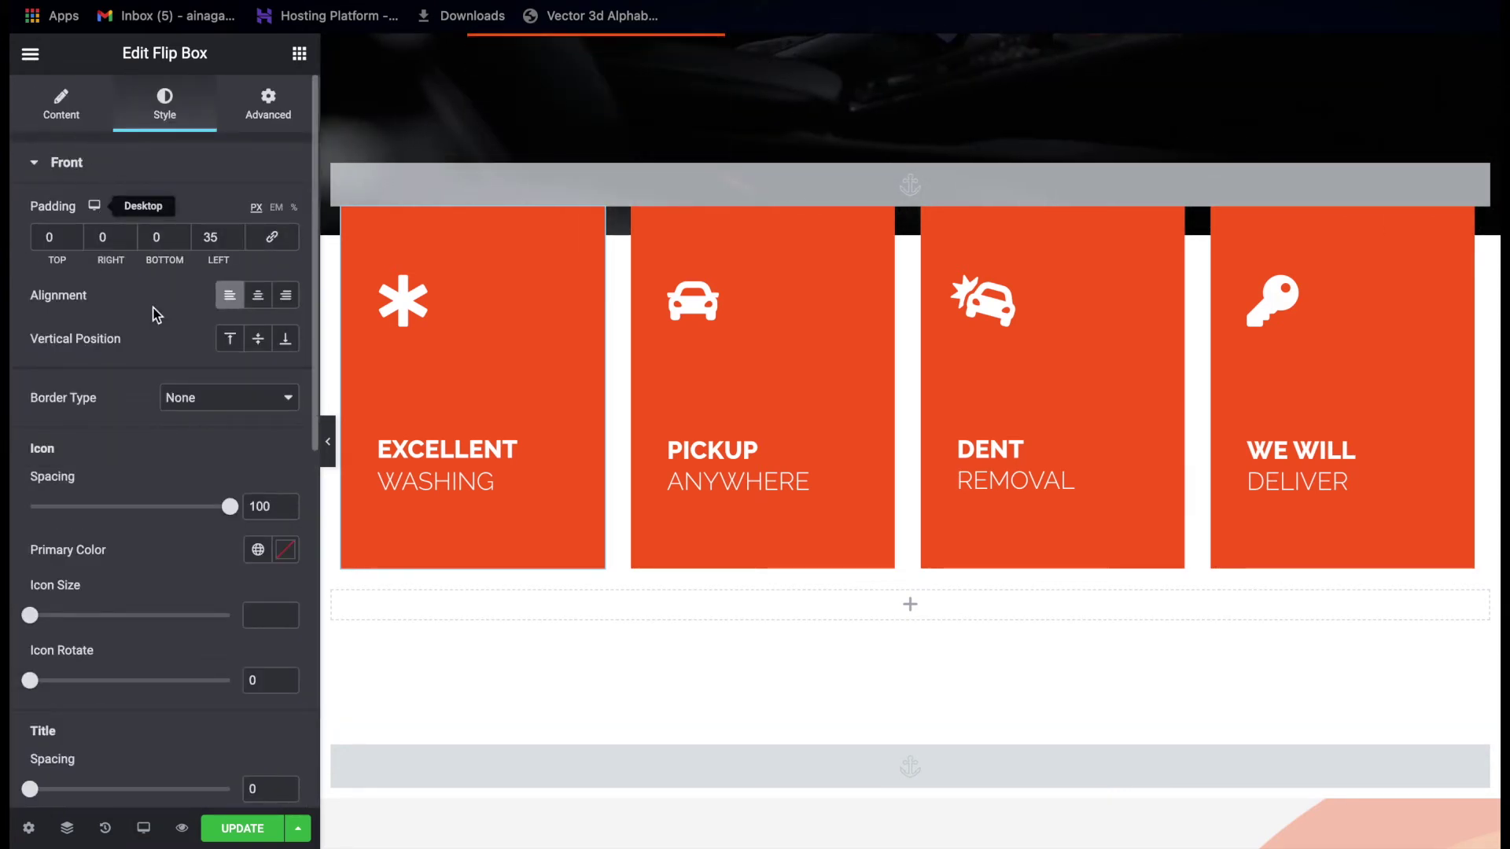
{"action": "left_click", "coordinate": [37, 165]}
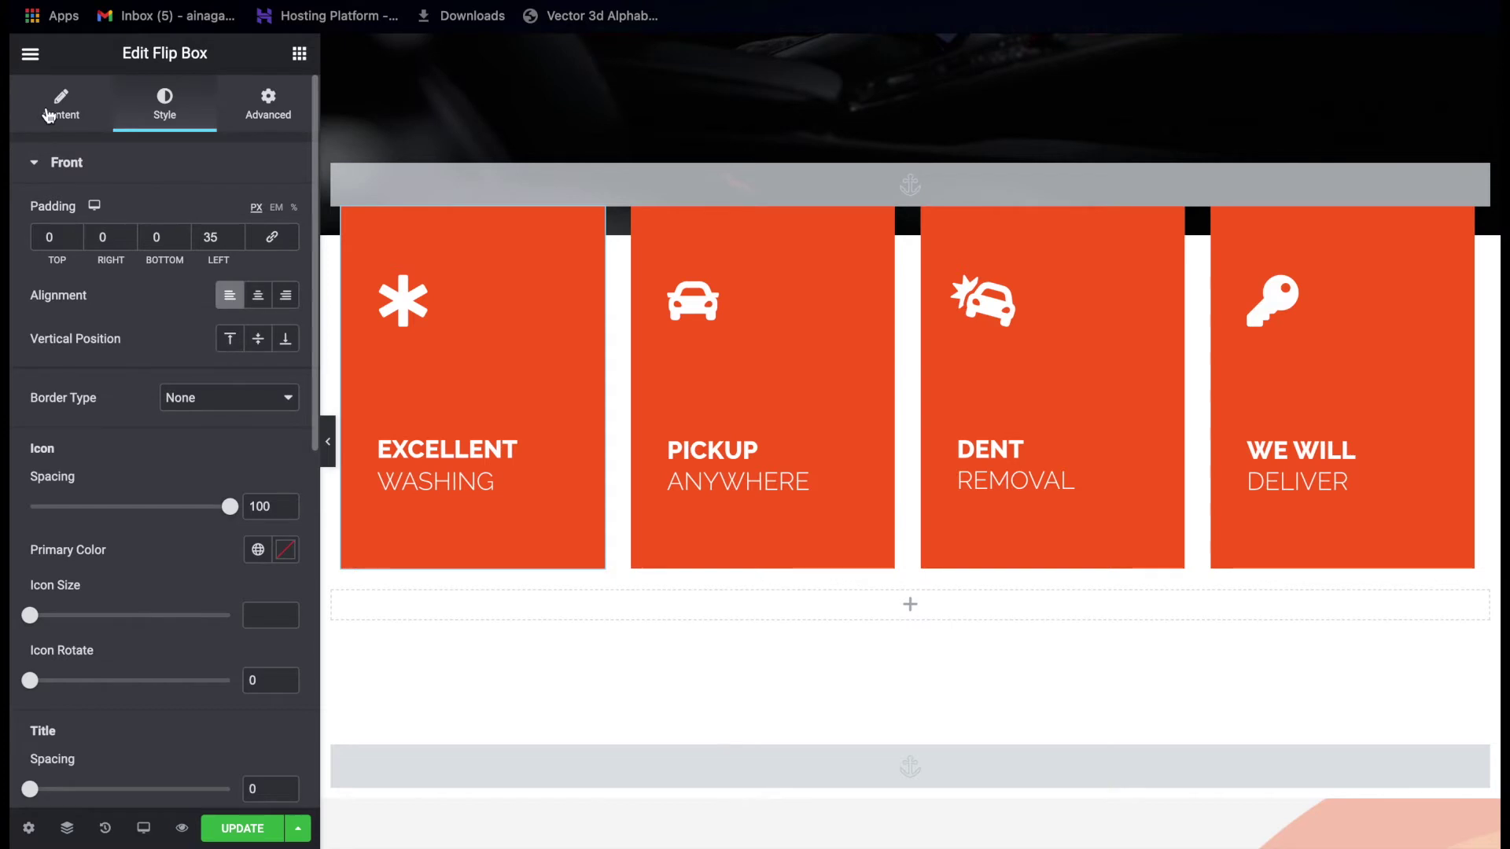
{"action": "left_click", "coordinate": [84, 113]}
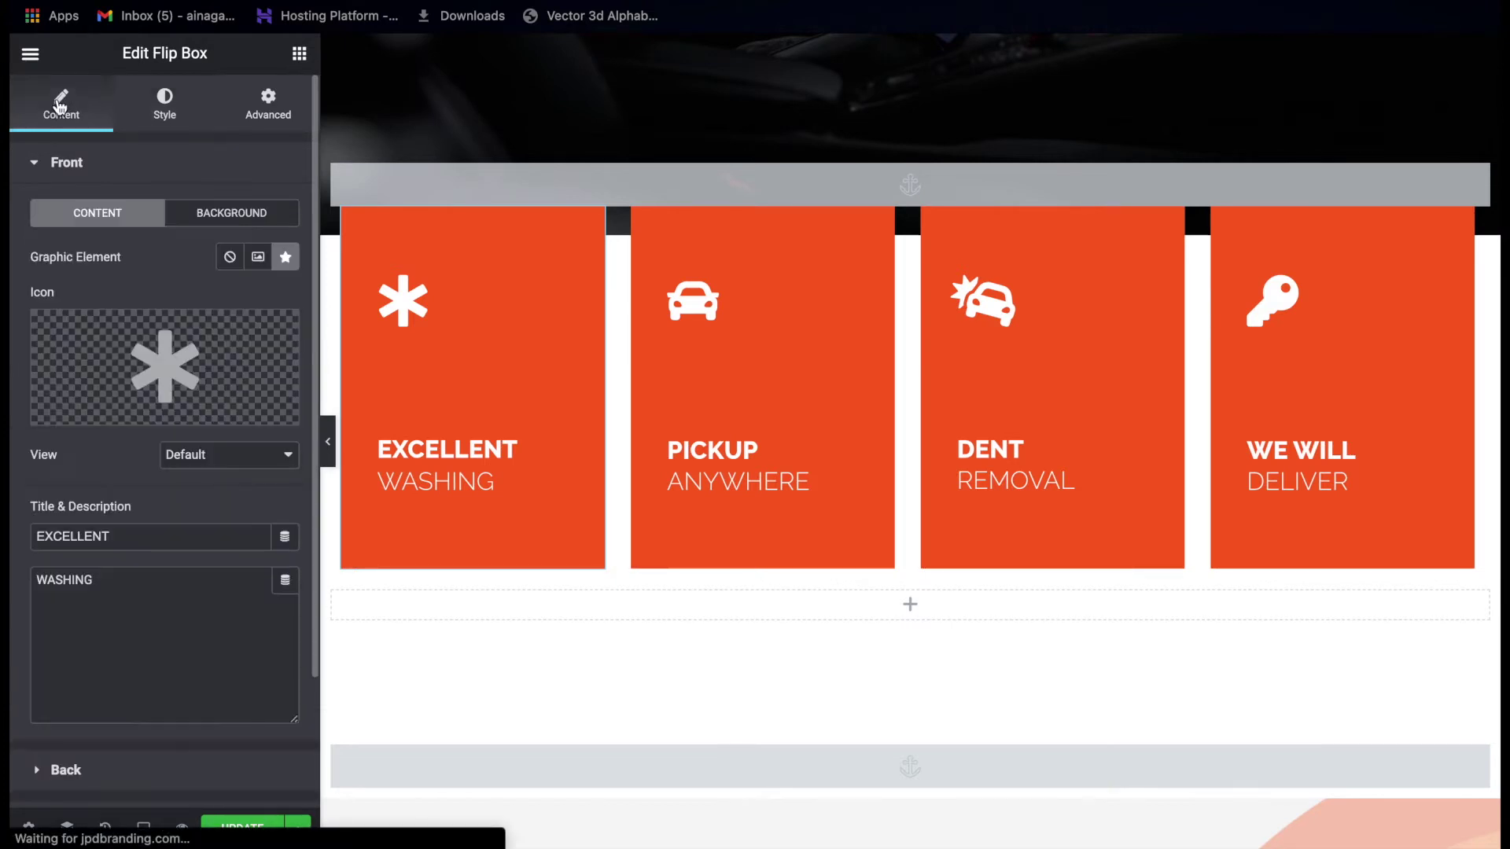
{"action": "left_click", "coordinate": [211, 223]}
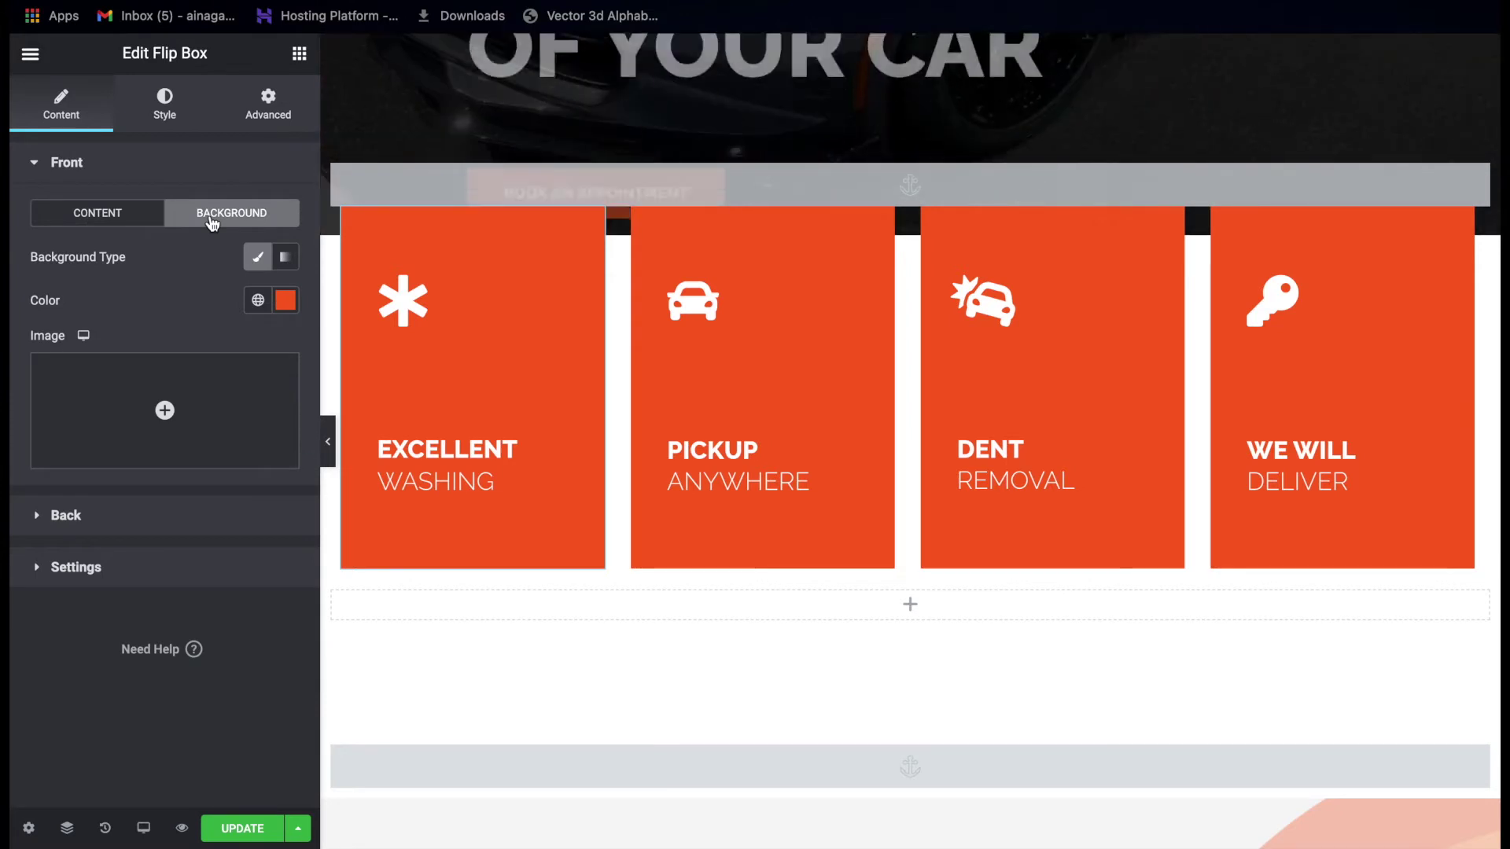
{"action": "left_click", "coordinate": [287, 309]}
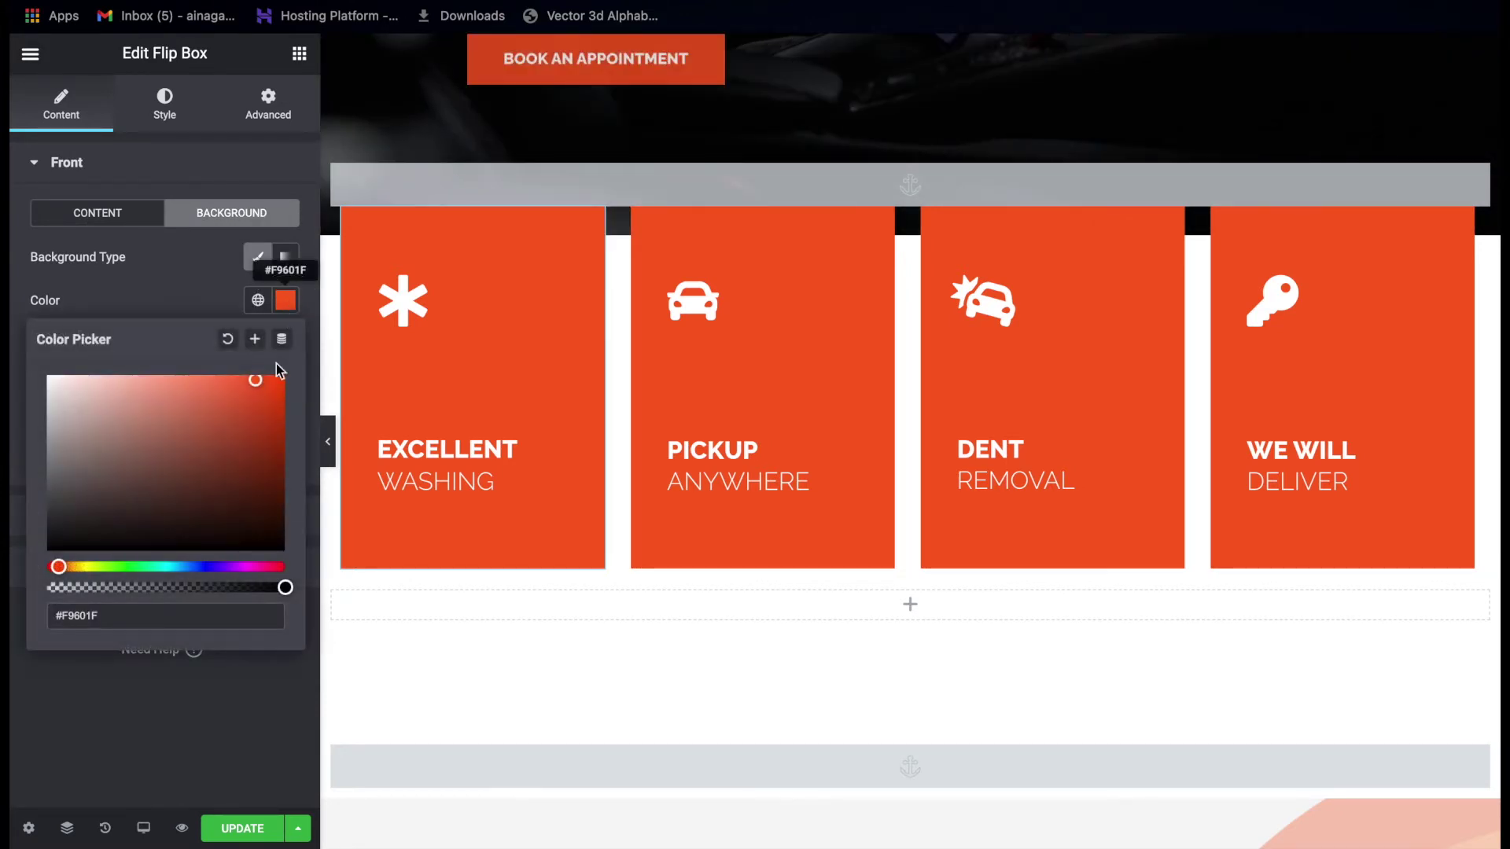
{"action": "triple_click", "coordinate": [117, 621]}
{"action": "key", "text": "ctrl+c"}
Try darker front background colors such as #80310F, #5F3E31 and #3E2F29, and restore #F9601F from the copied code.
{"action": "left_click", "coordinate": [260, 449]}
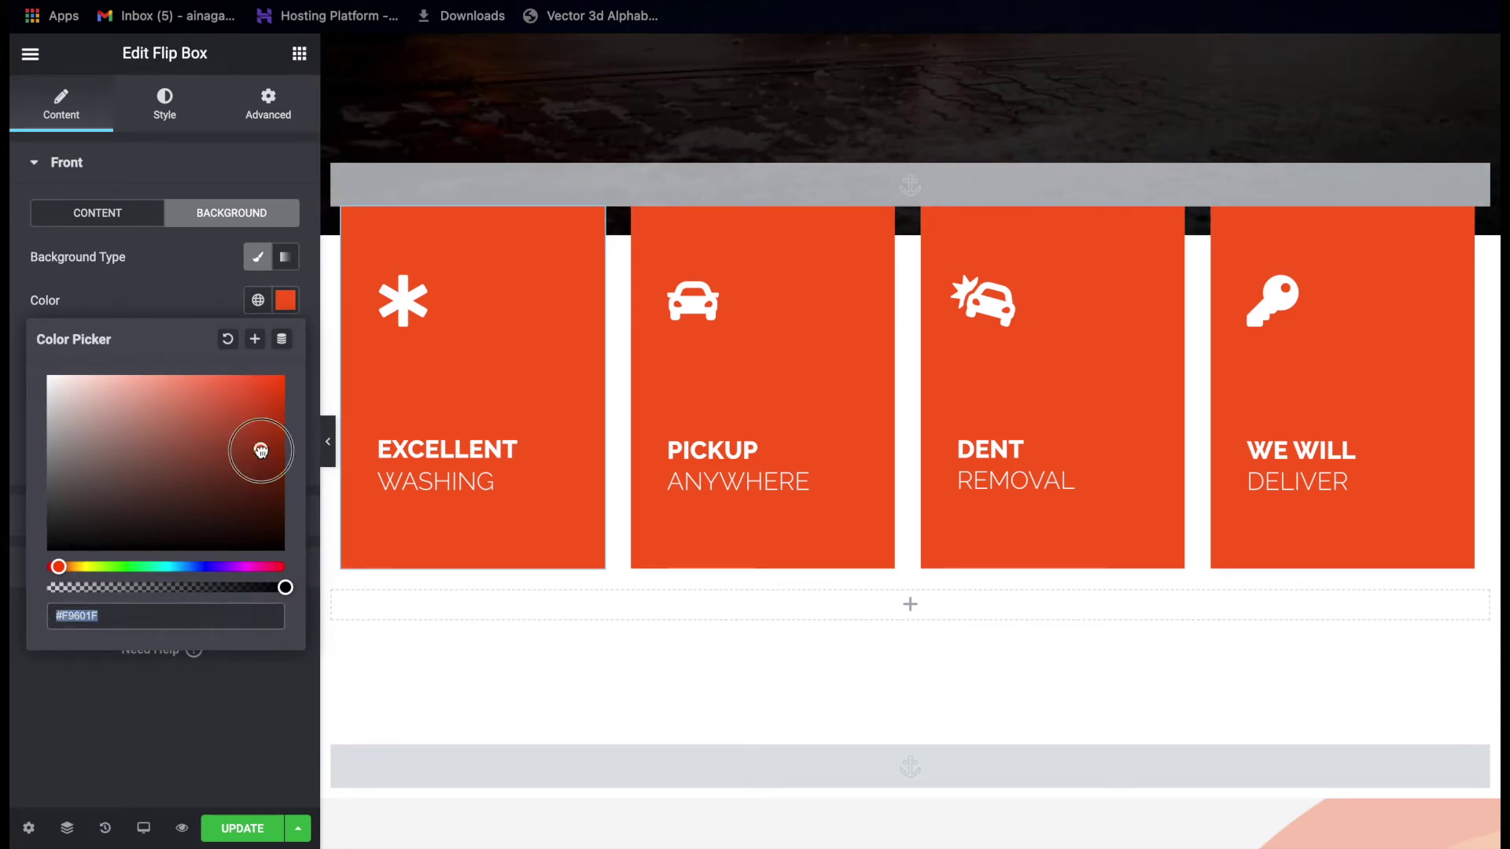
{"action": "left_click", "coordinate": [258, 462]}
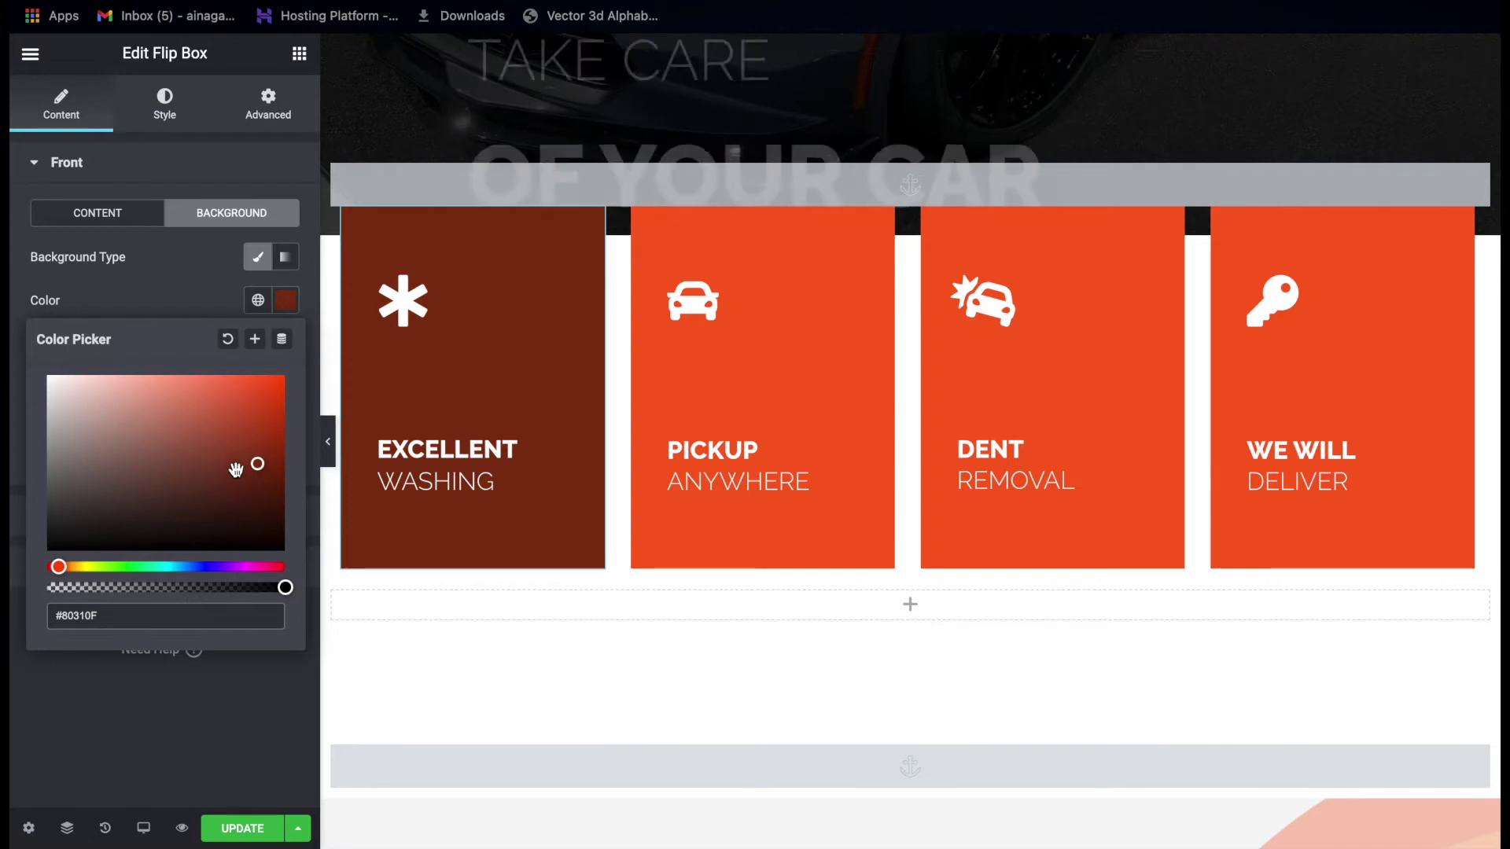
{"action": "left_click", "coordinate": [162, 487]}
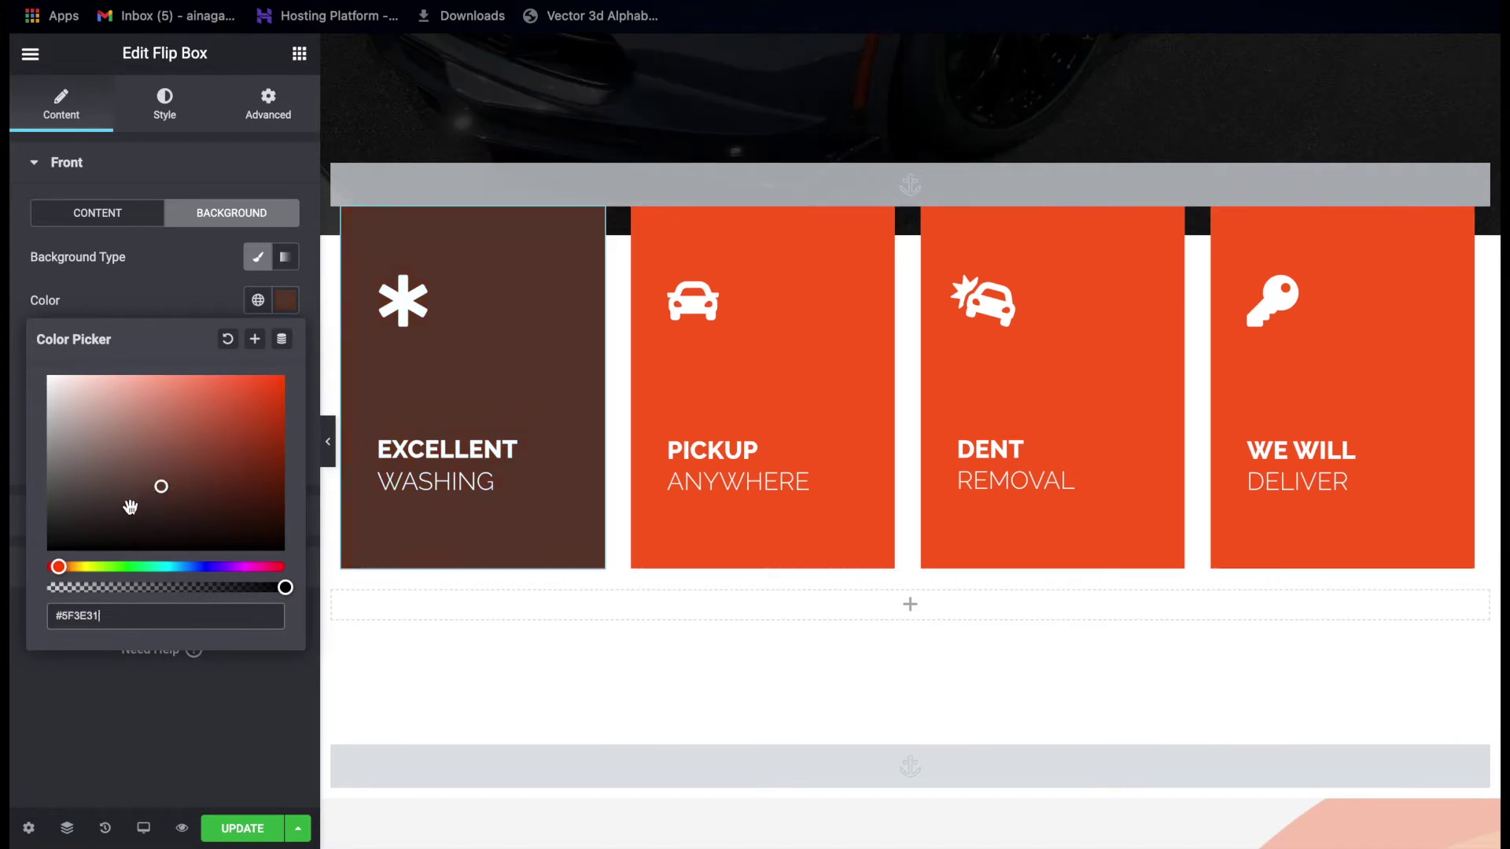
{"action": "left_click", "coordinate": [130, 507]}
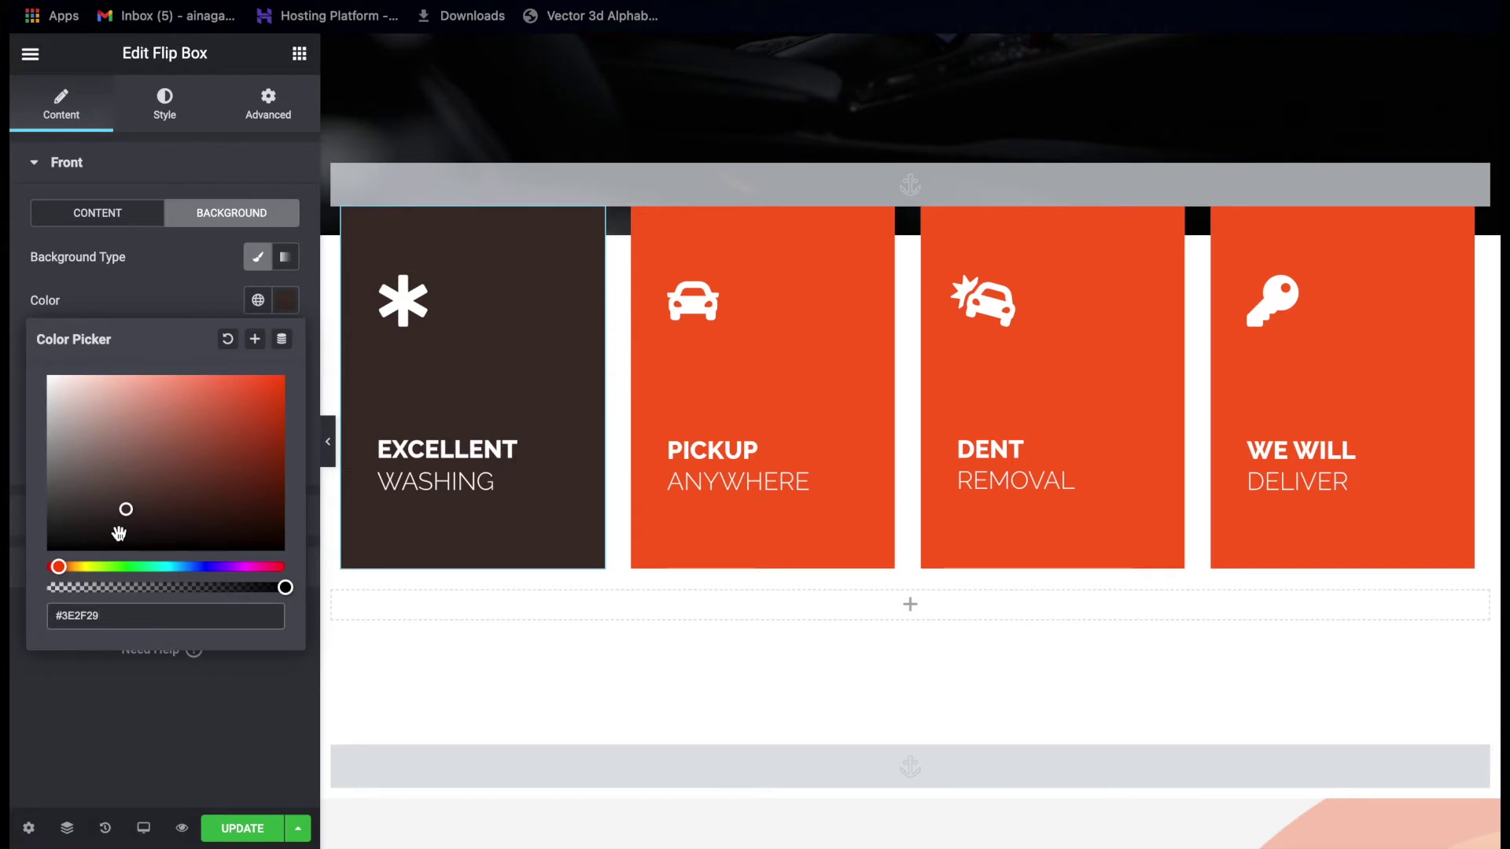
{"action": "key", "text": "ctrl+a"}
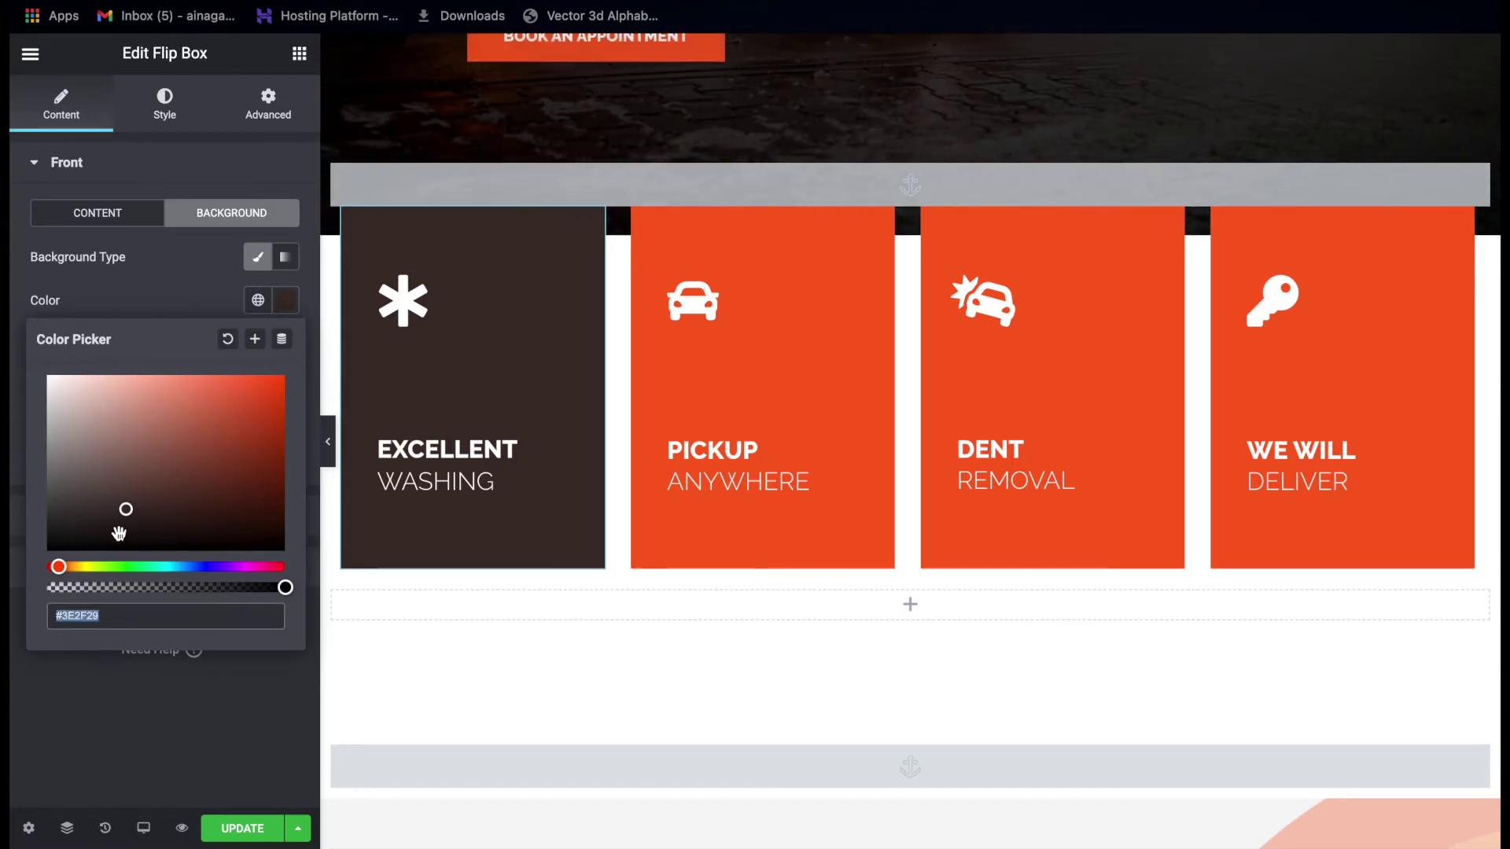
{"action": "key", "text": "ctrl+v"}
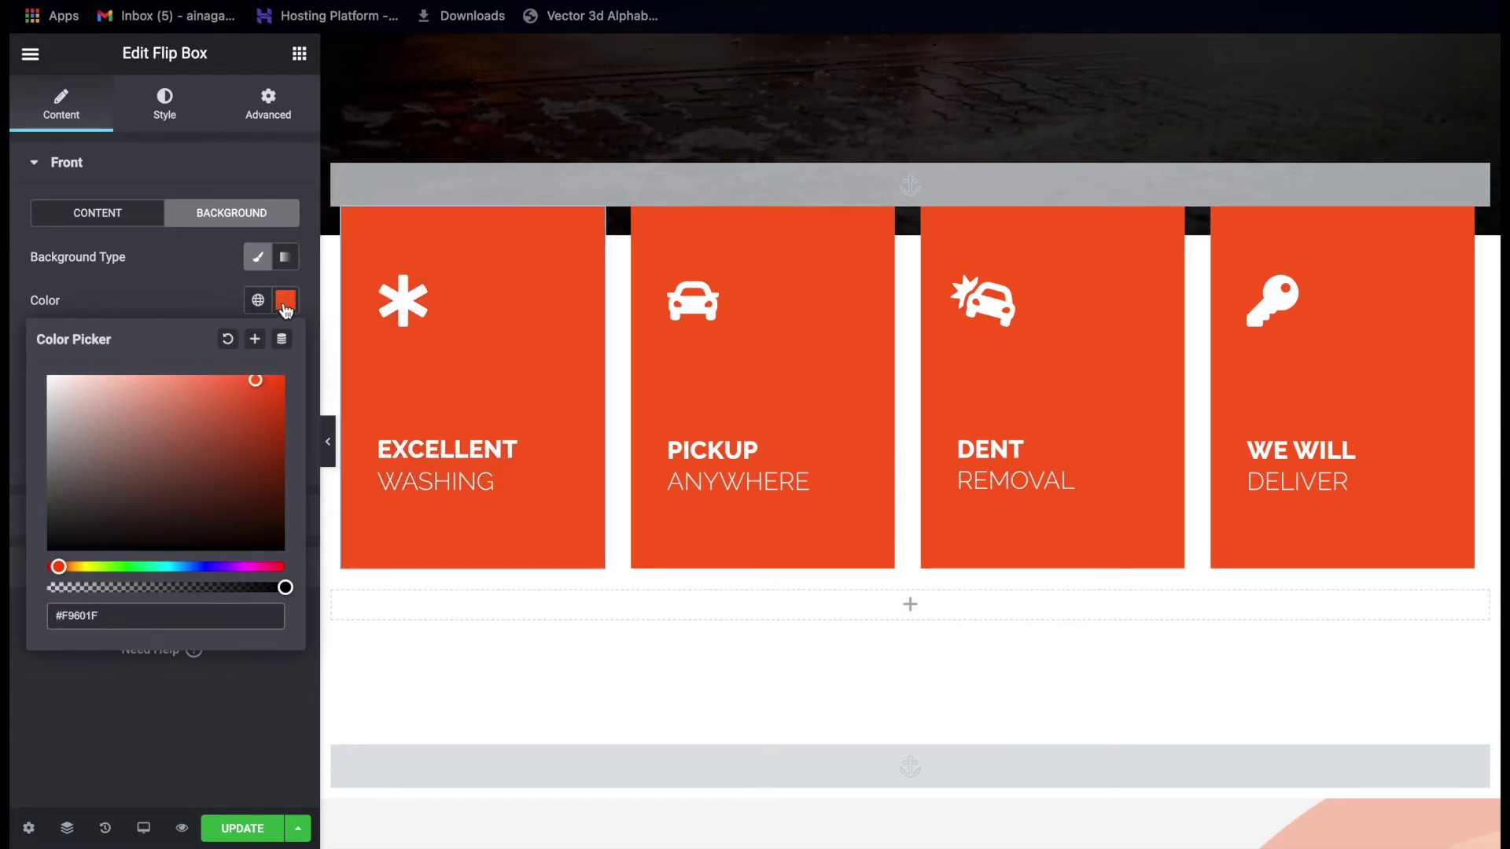
{"action": "left_click", "coordinate": [284, 302]}
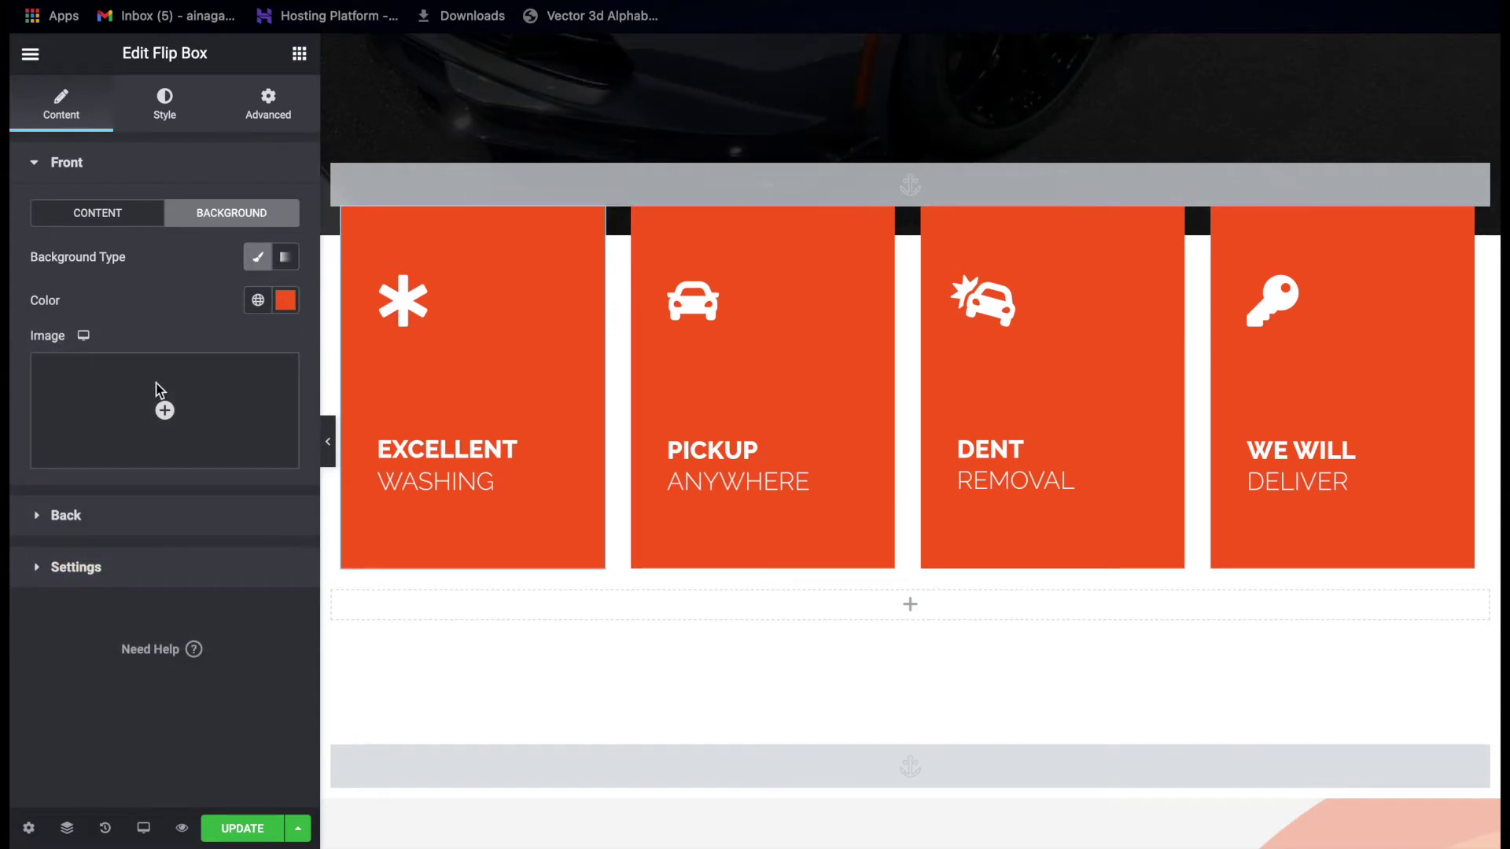
Open the media library for the front's background image and close it without choosing an image.
{"action": "mouse_move", "coordinate": [196, 411]}
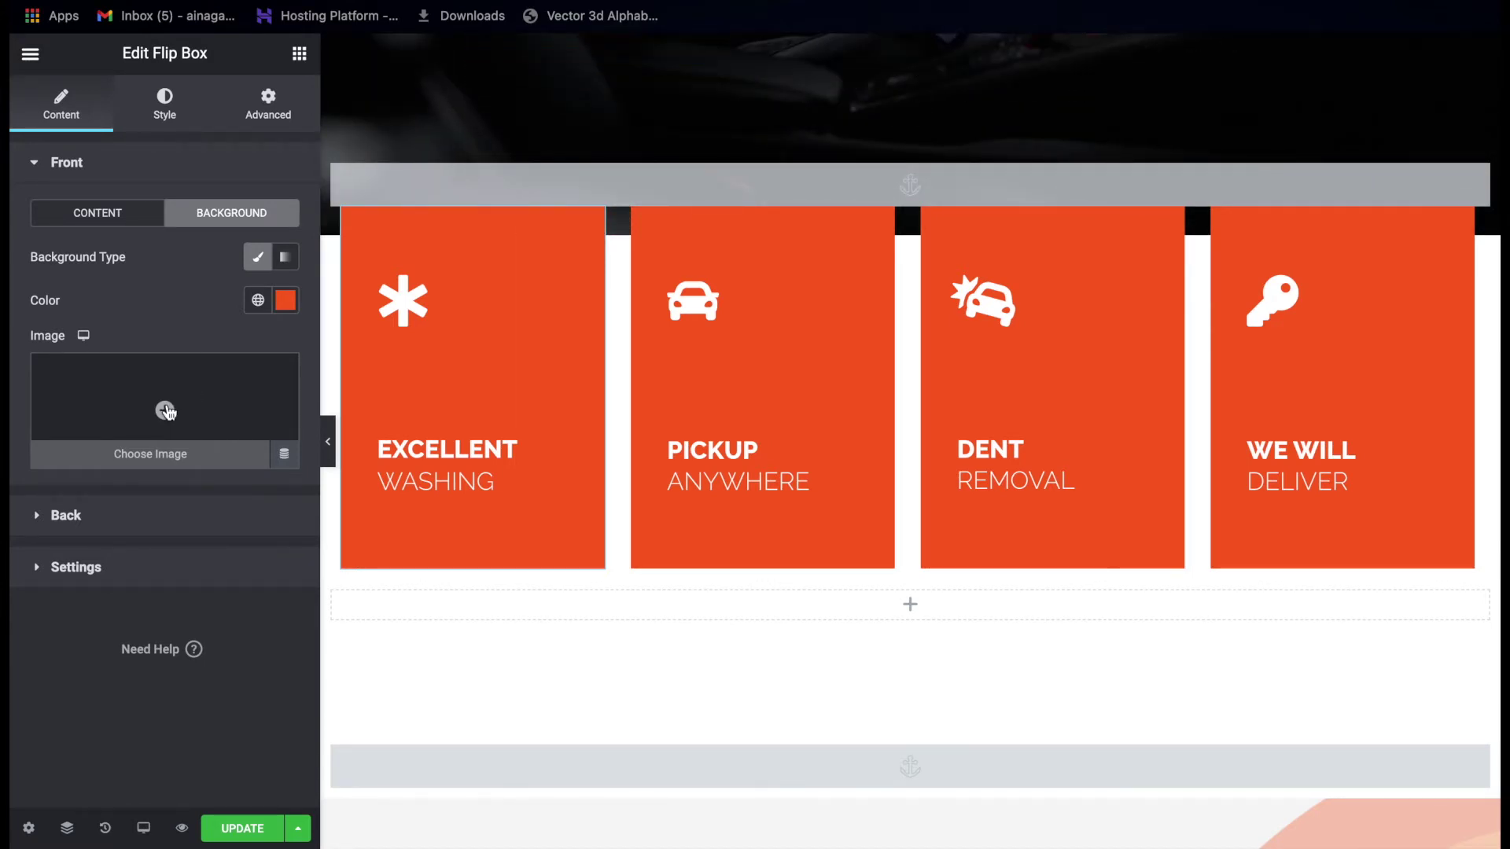
{"action": "left_click", "coordinate": [166, 411]}
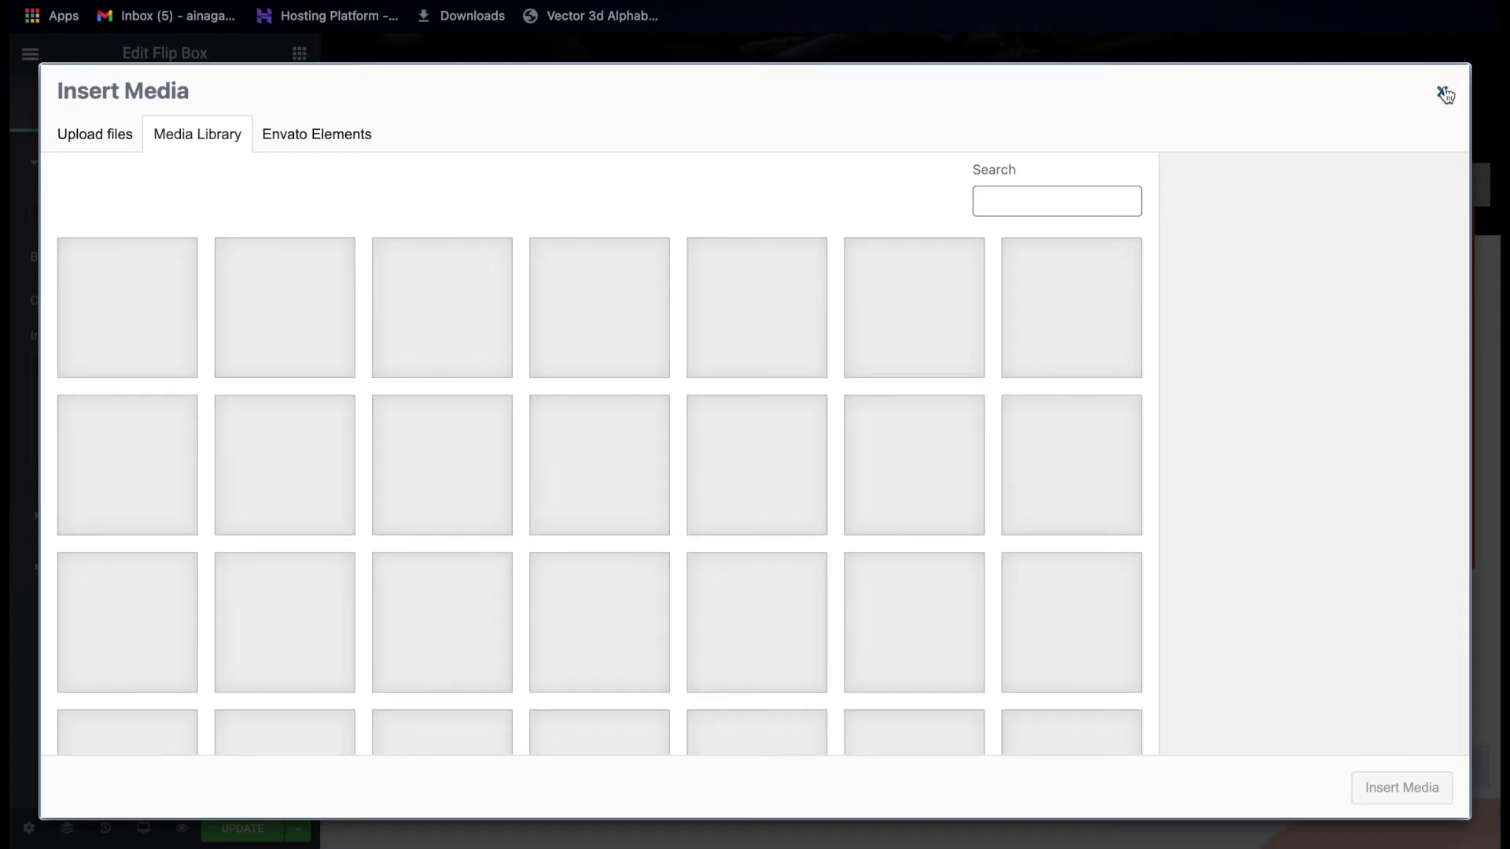
{"action": "left_click", "coordinate": [1443, 95]}
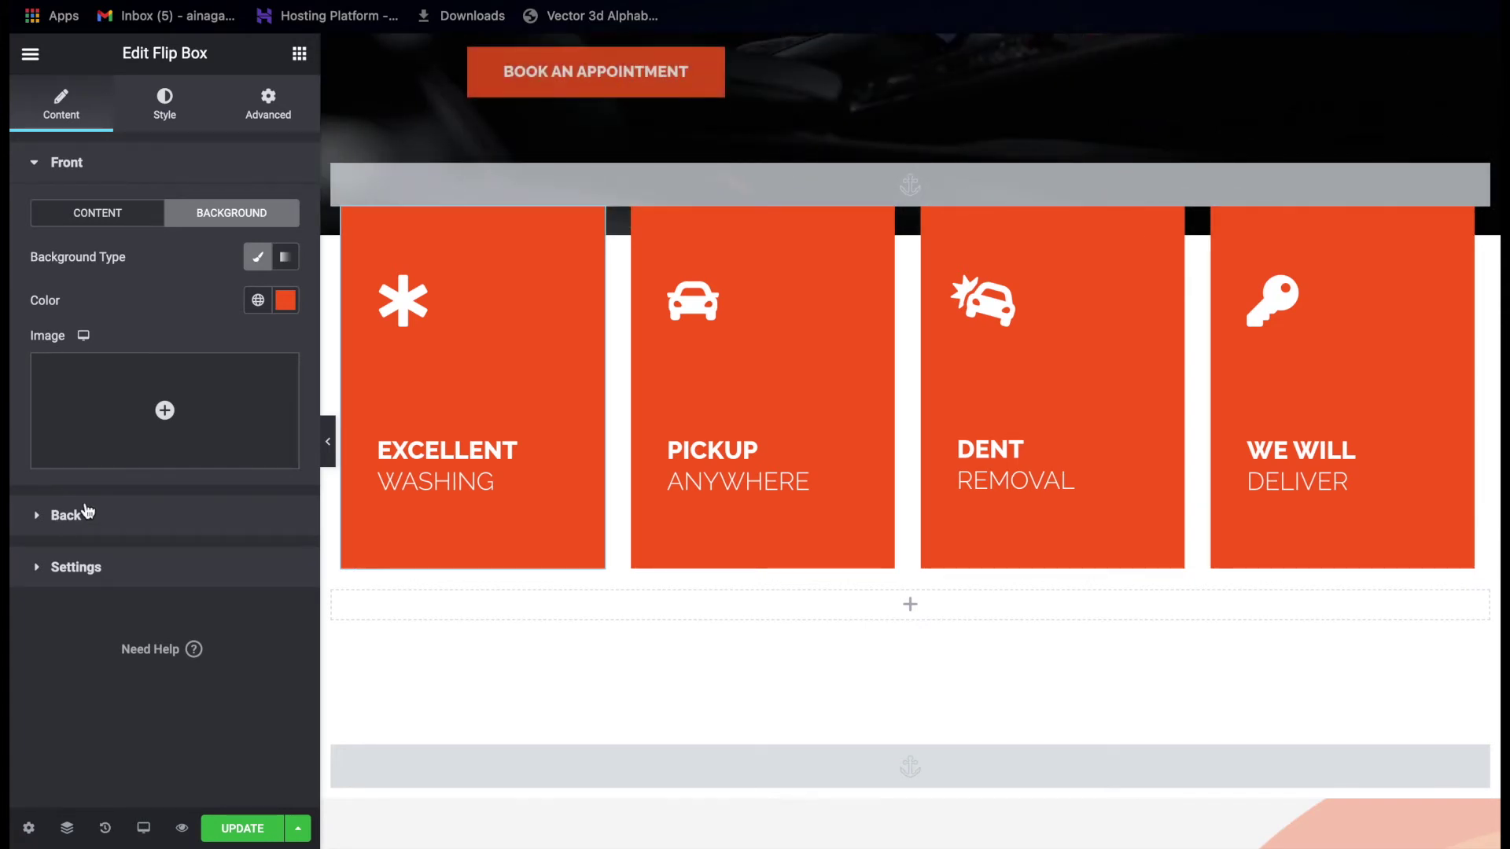
Open the back content of the EXCELLENT WASHING flip box and inspect its lorem ipsum description text.
{"action": "left_click", "coordinate": [87, 507]}
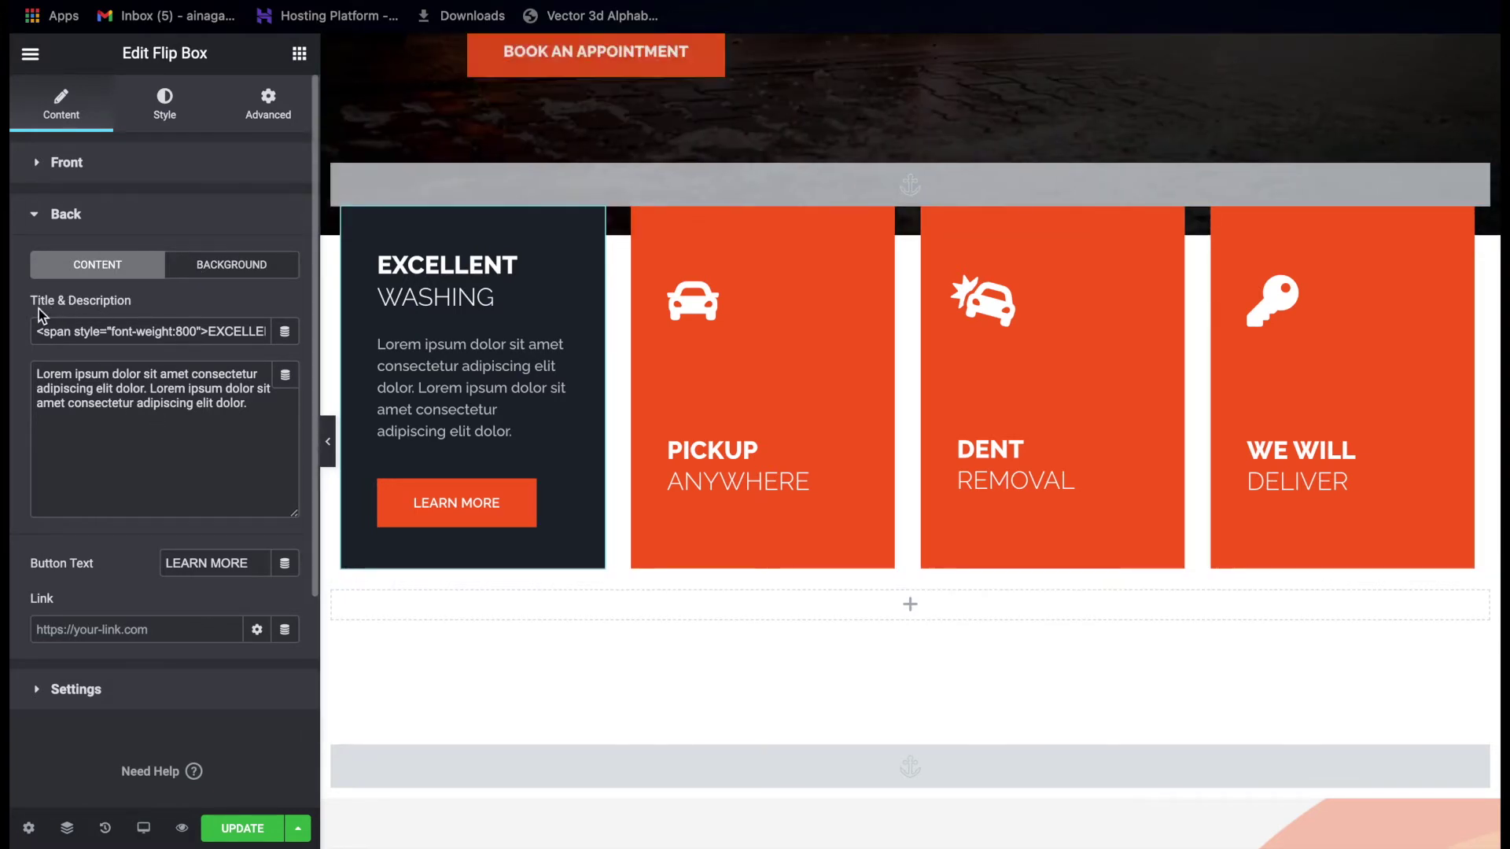
{"action": "left_click", "coordinate": [119, 404]}
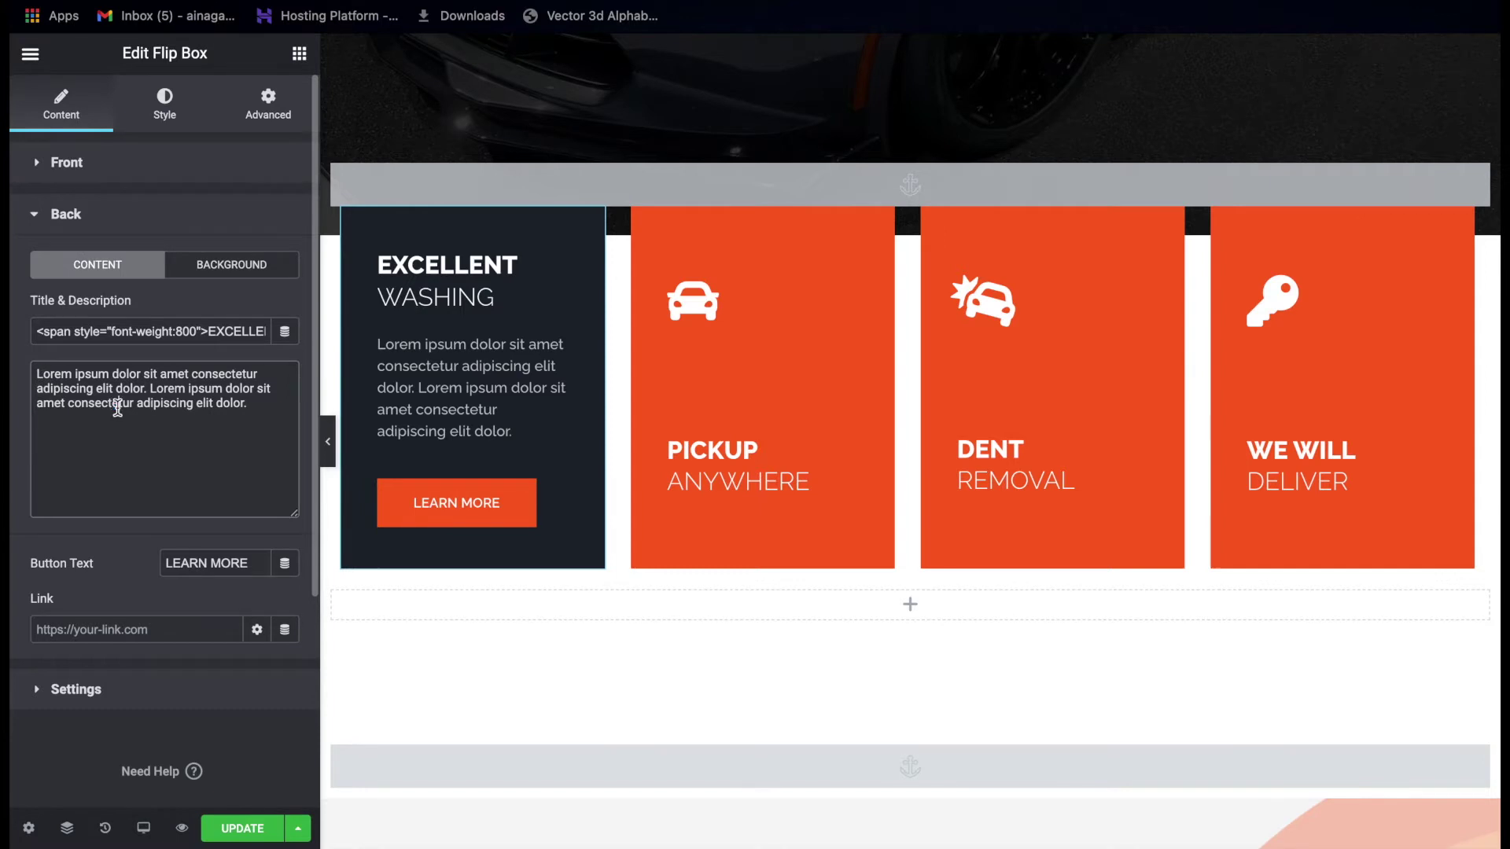
{"action": "key", "text": "super+a"}
{"action": "type", "text": "Lorem ipsum dolor sit amet consectetur adipiscing elit dolor. Lorem ipsum dolor sit amet consectetur adipiscing elit dolor."}
Examine the HTML in the back title, covering the font-weight:800 span around EXCELLENT and the <br /> tag before WASHING.
{"action": "left_click_drag", "start_coordinate": [209, 331], "coordinate": [33, 328]}
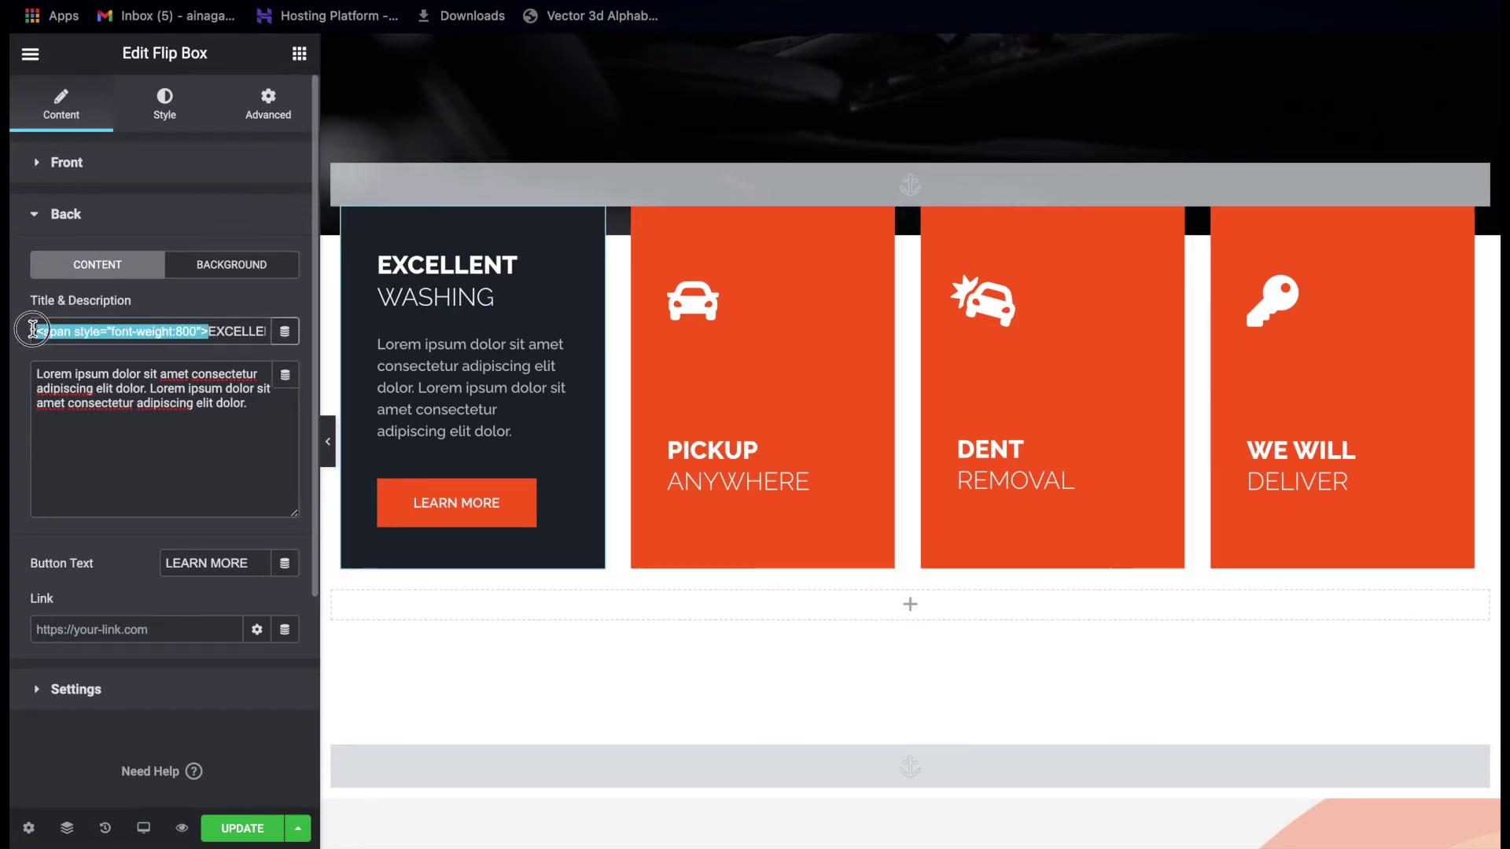
{"action": "left_click", "coordinate": [100, 331]}
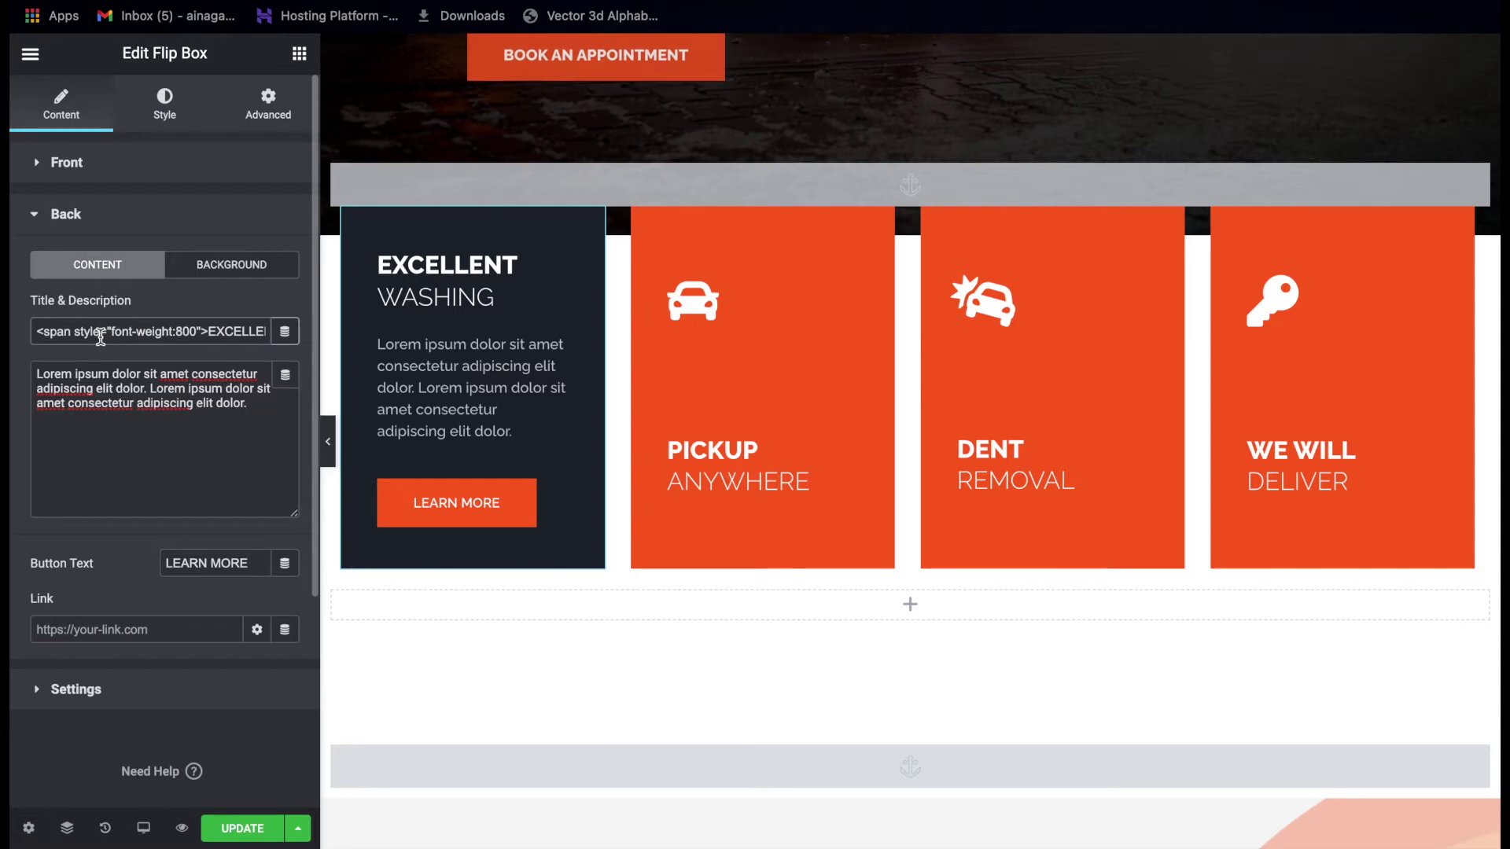
{"action": "left_click", "coordinate": [55, 332]}
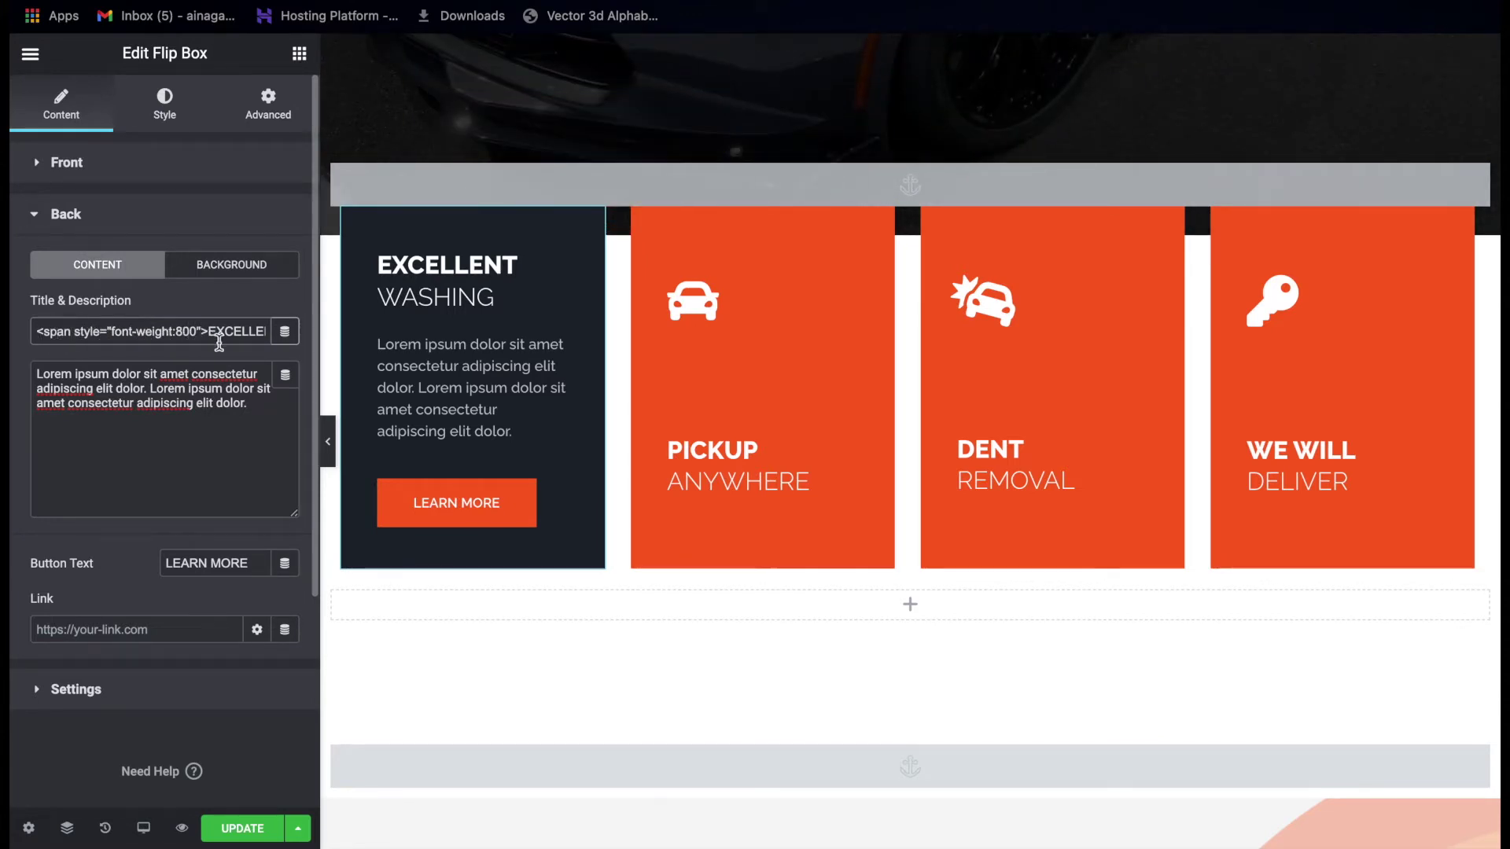
{"action": "scroll", "coordinate": [198, 327], "scroll_direction": "right", "scroll_amount": 5}
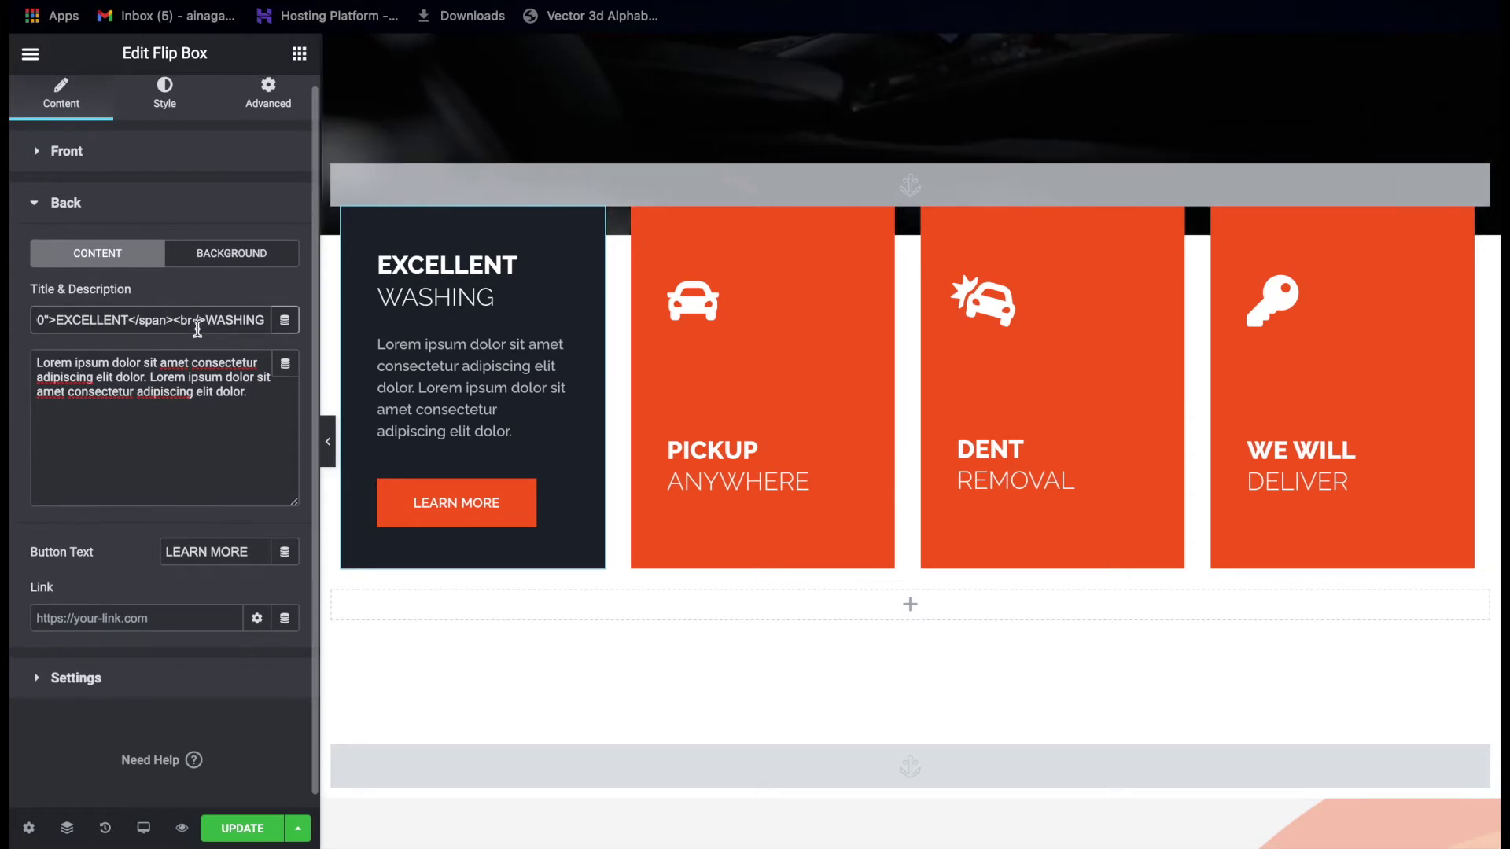
{"action": "left_click_drag", "start_coordinate": [57, 324], "coordinate": [281, 325]}
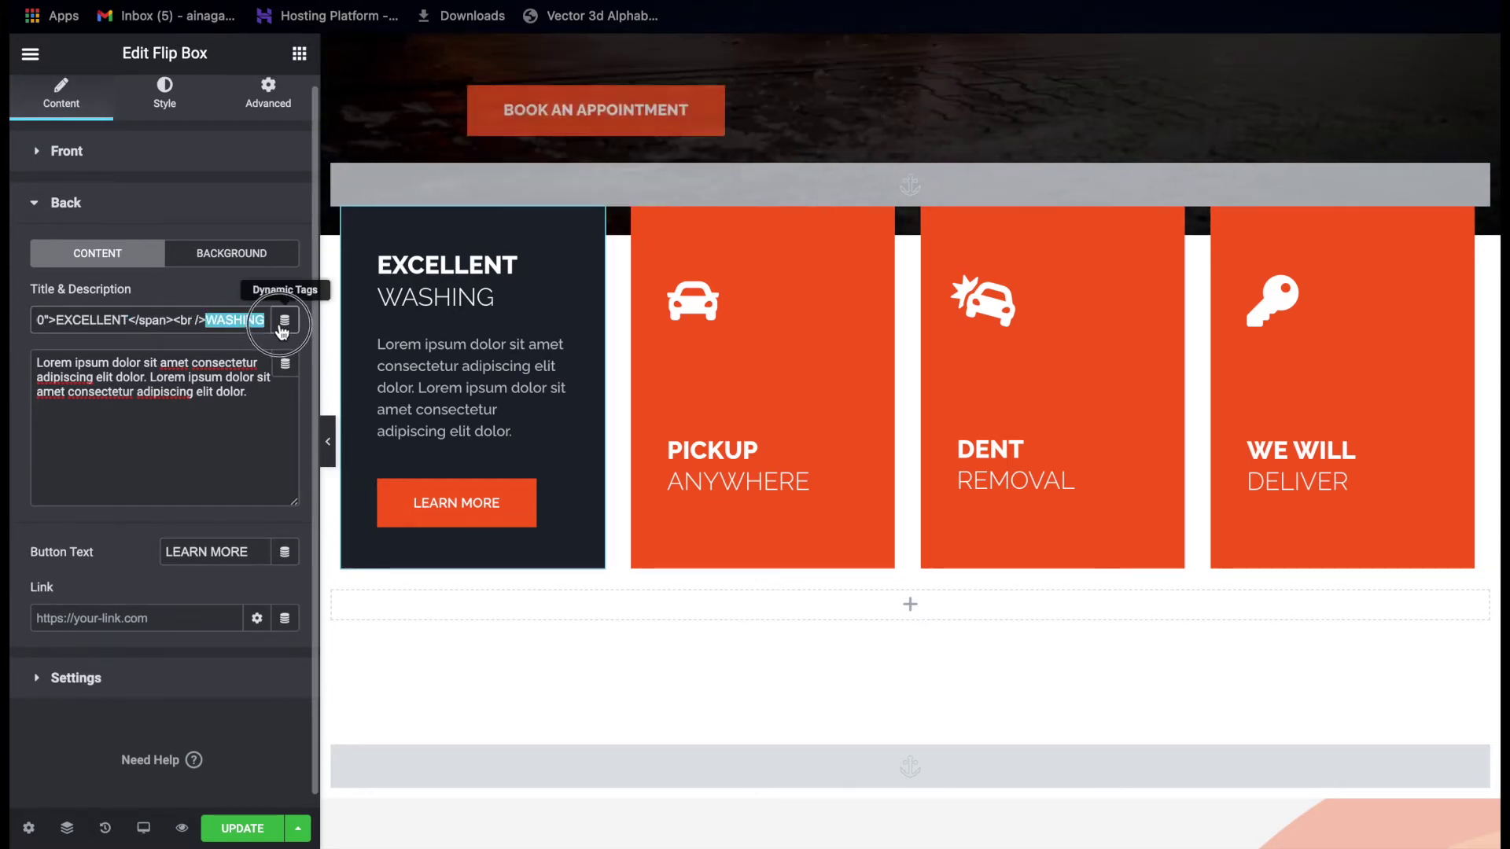
{"action": "left_click", "coordinate": [167, 320]}
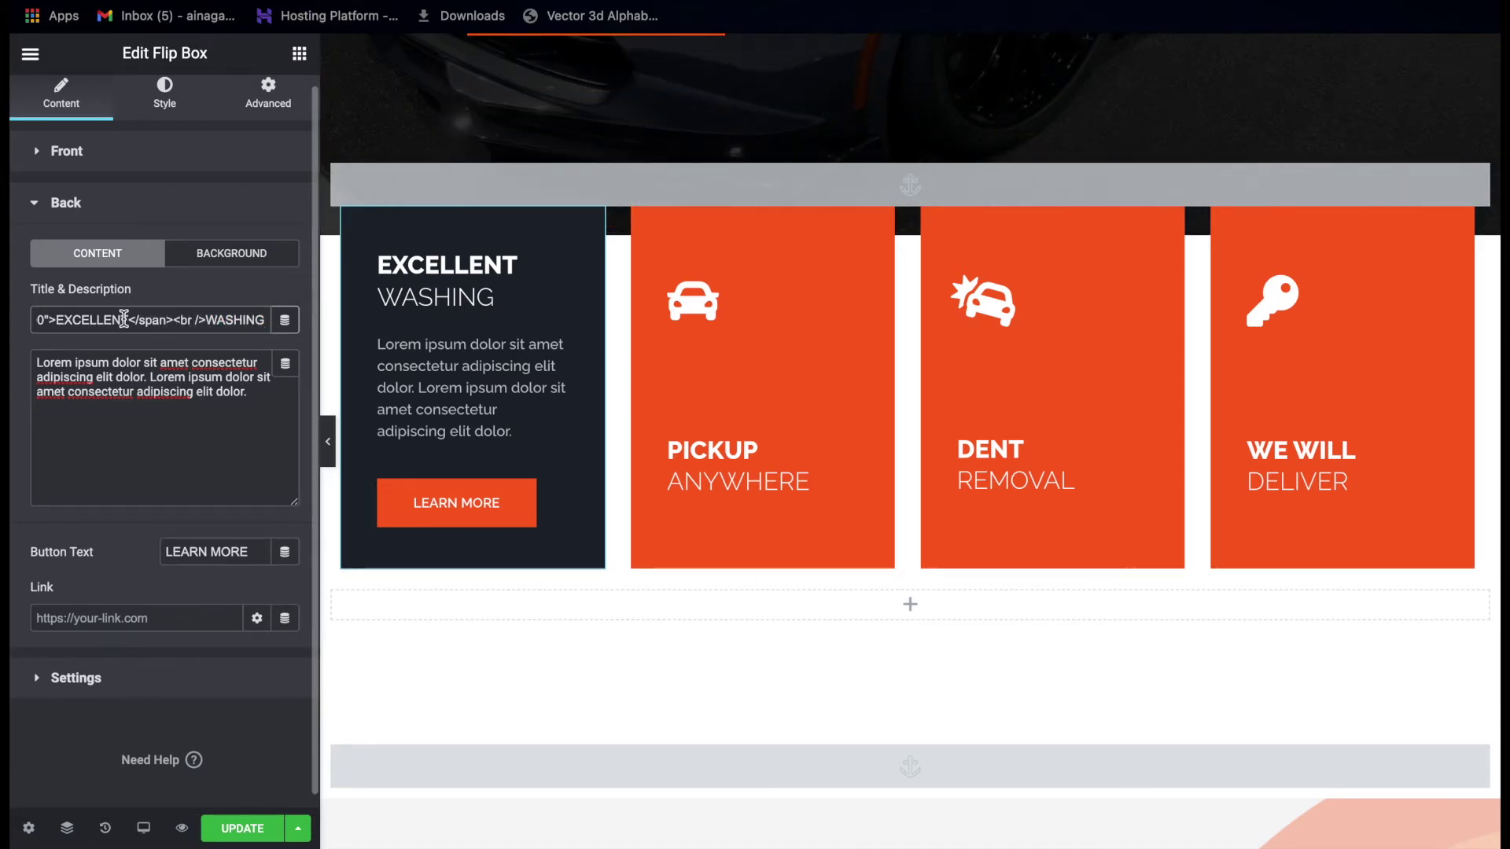
{"action": "left_click_drag", "start_coordinate": [128, 318], "coordinate": [206, 320]}
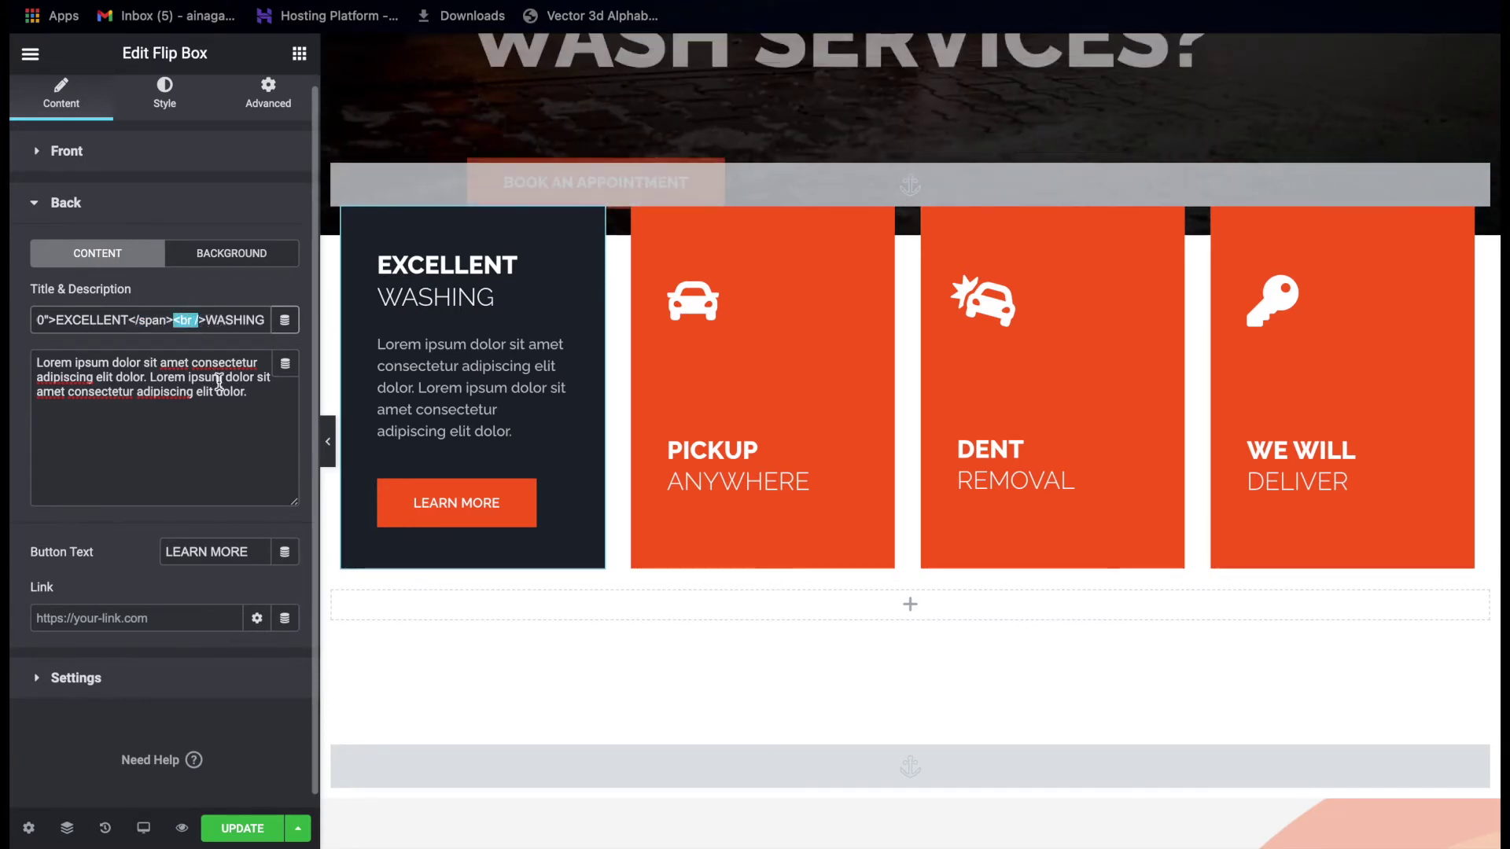
{"action": "left_click", "coordinate": [200, 320]}
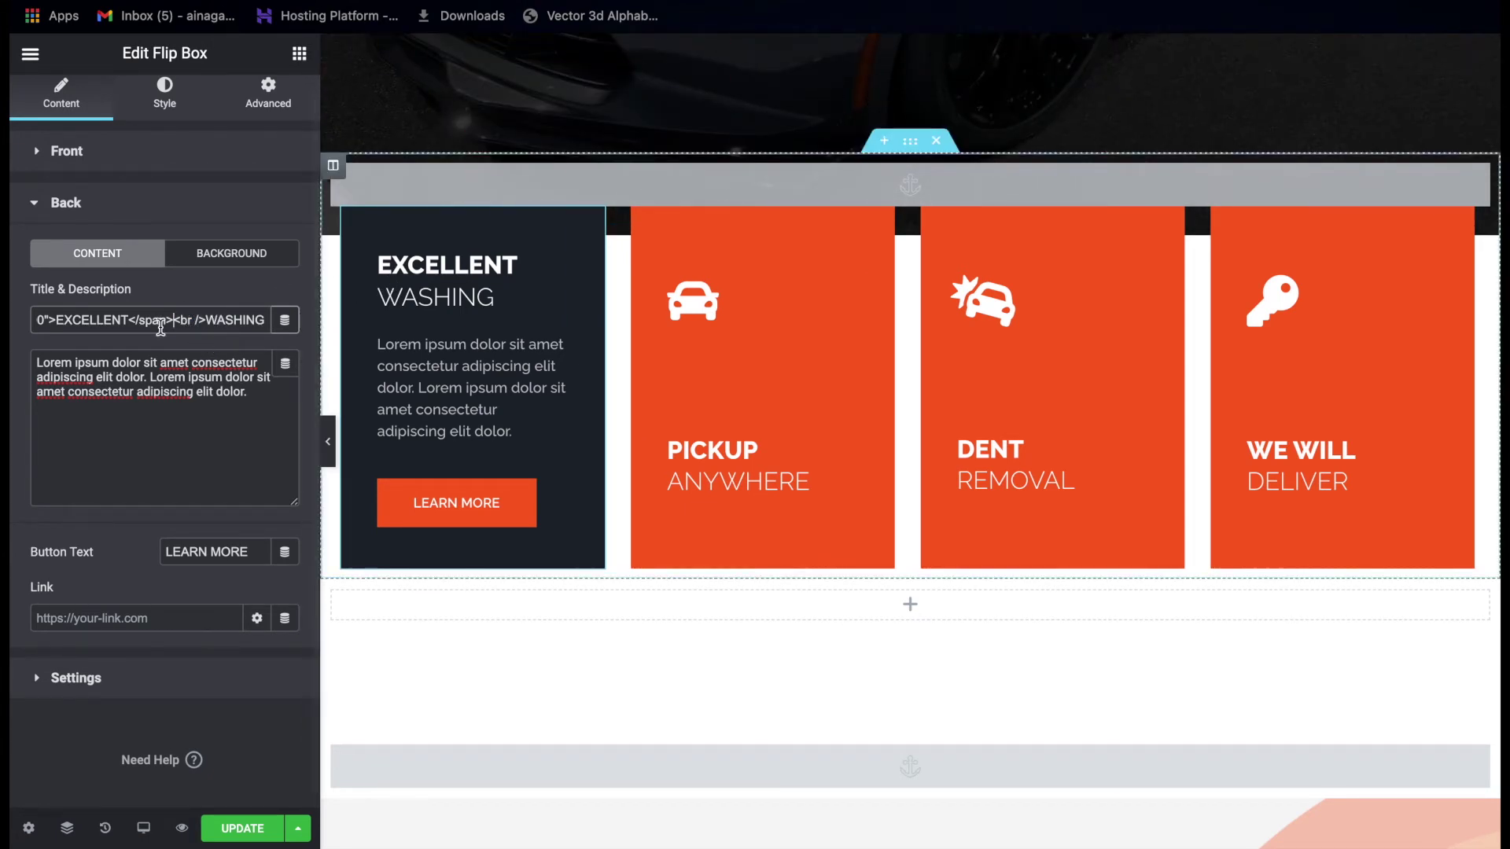
{"action": "scroll", "coordinate": [158, 320], "scroll_direction": "left", "scroll_amount": 5}
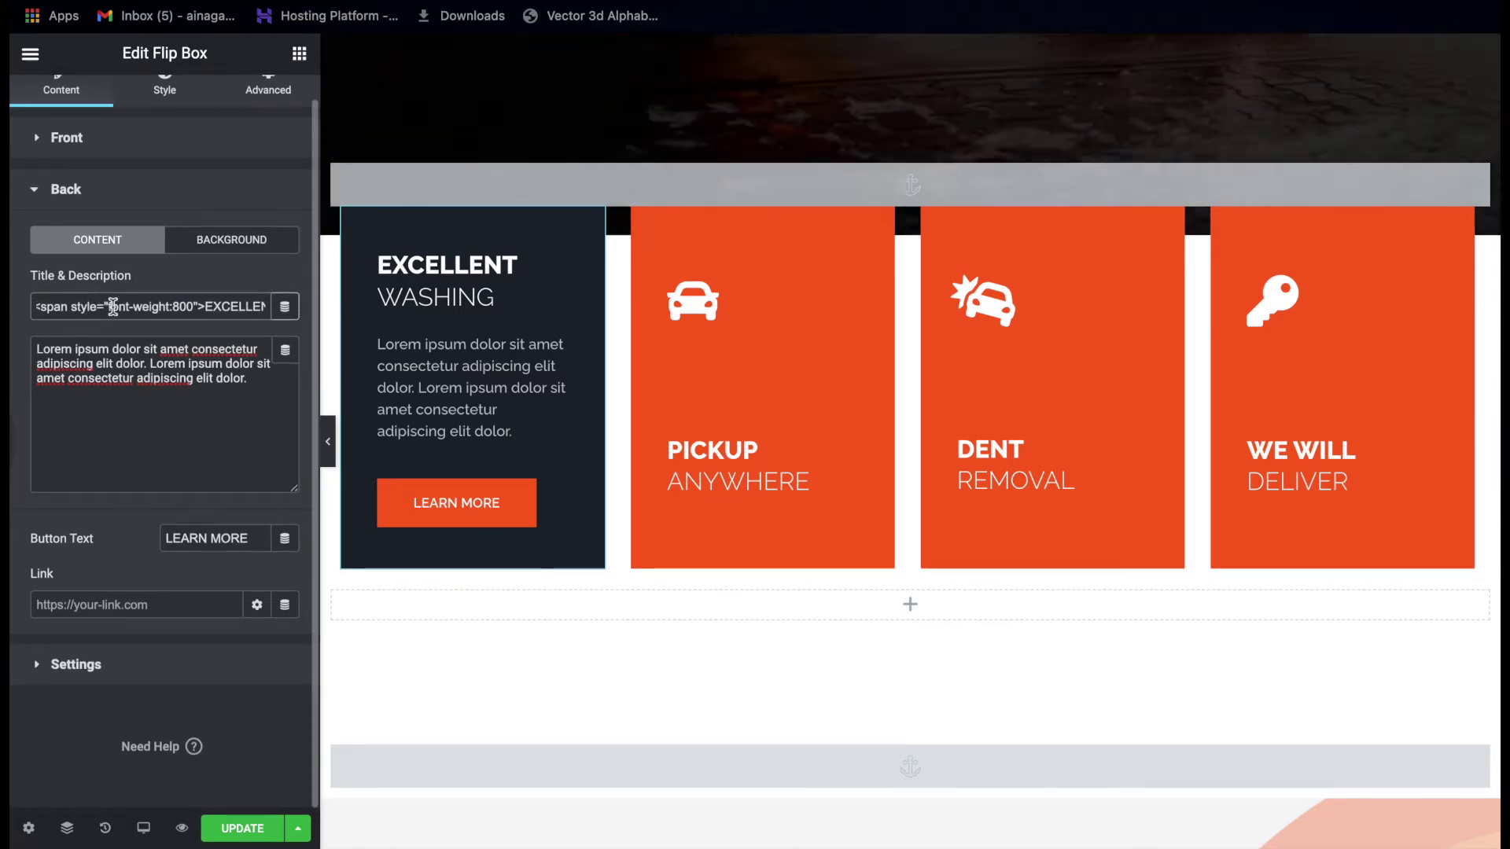
Try a font-weight of 300 for EXCELLENT in the flip box's back title, and restore it to 800.
{"action": "left_click", "coordinate": [54, 307]}
{"action": "key", "text": "End"}
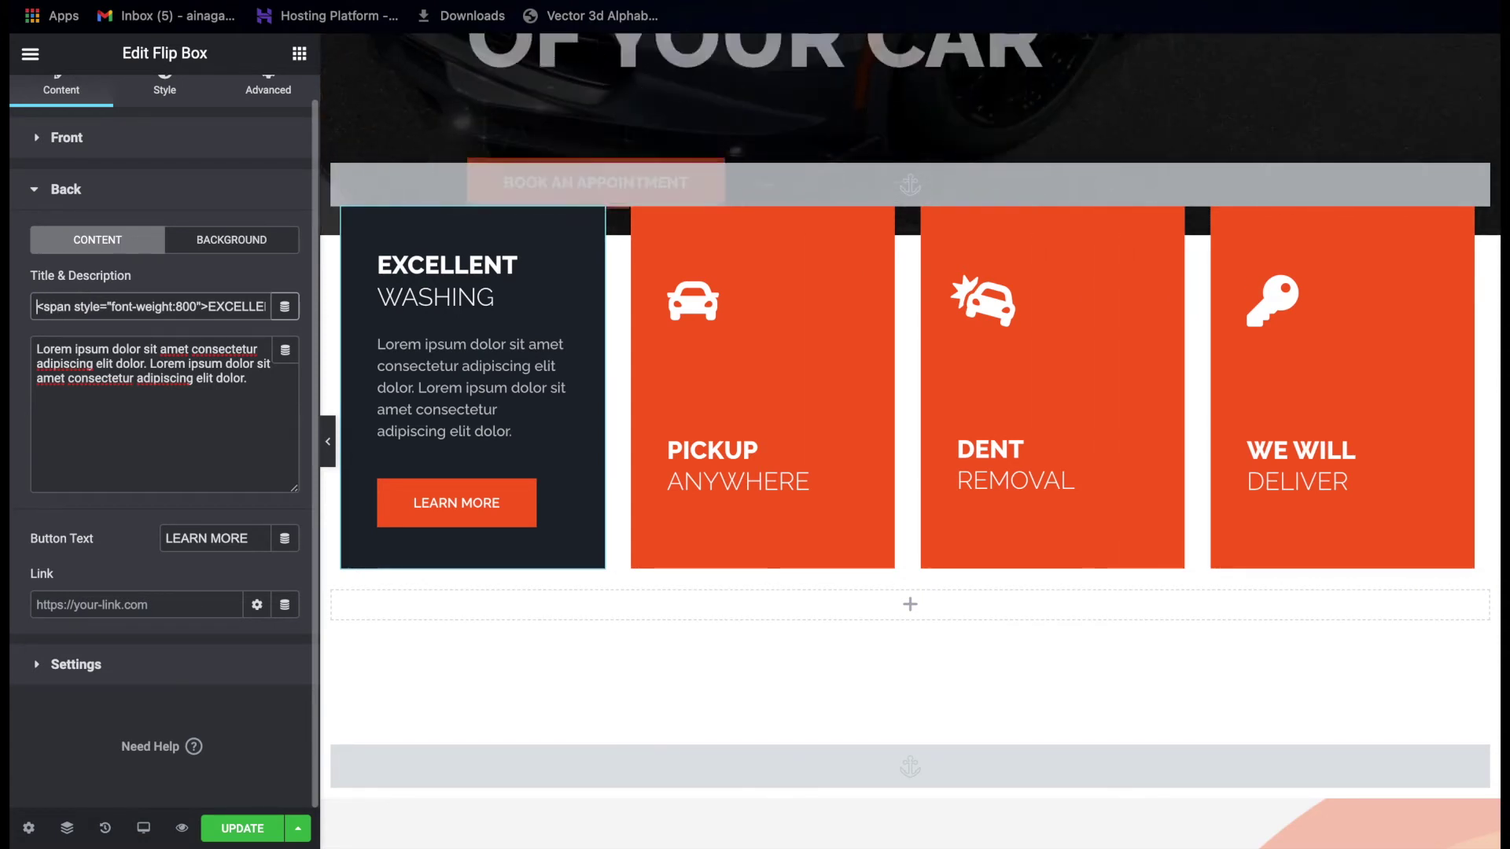
{"action": "key", "text": "Home"}
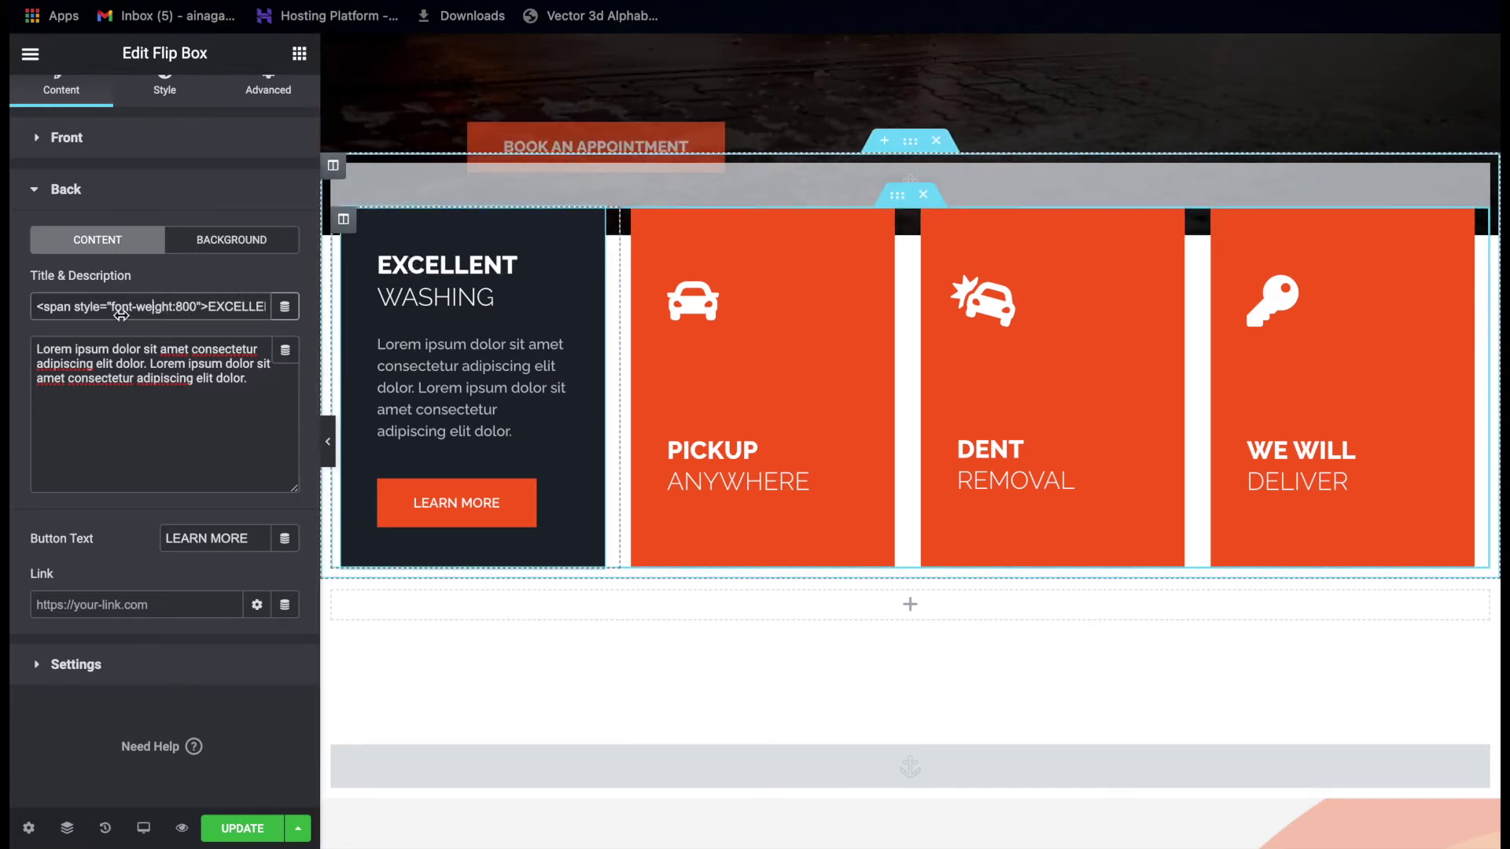
{"action": "left_click_drag", "start_coordinate": [80, 308], "coordinate": [170, 309]}
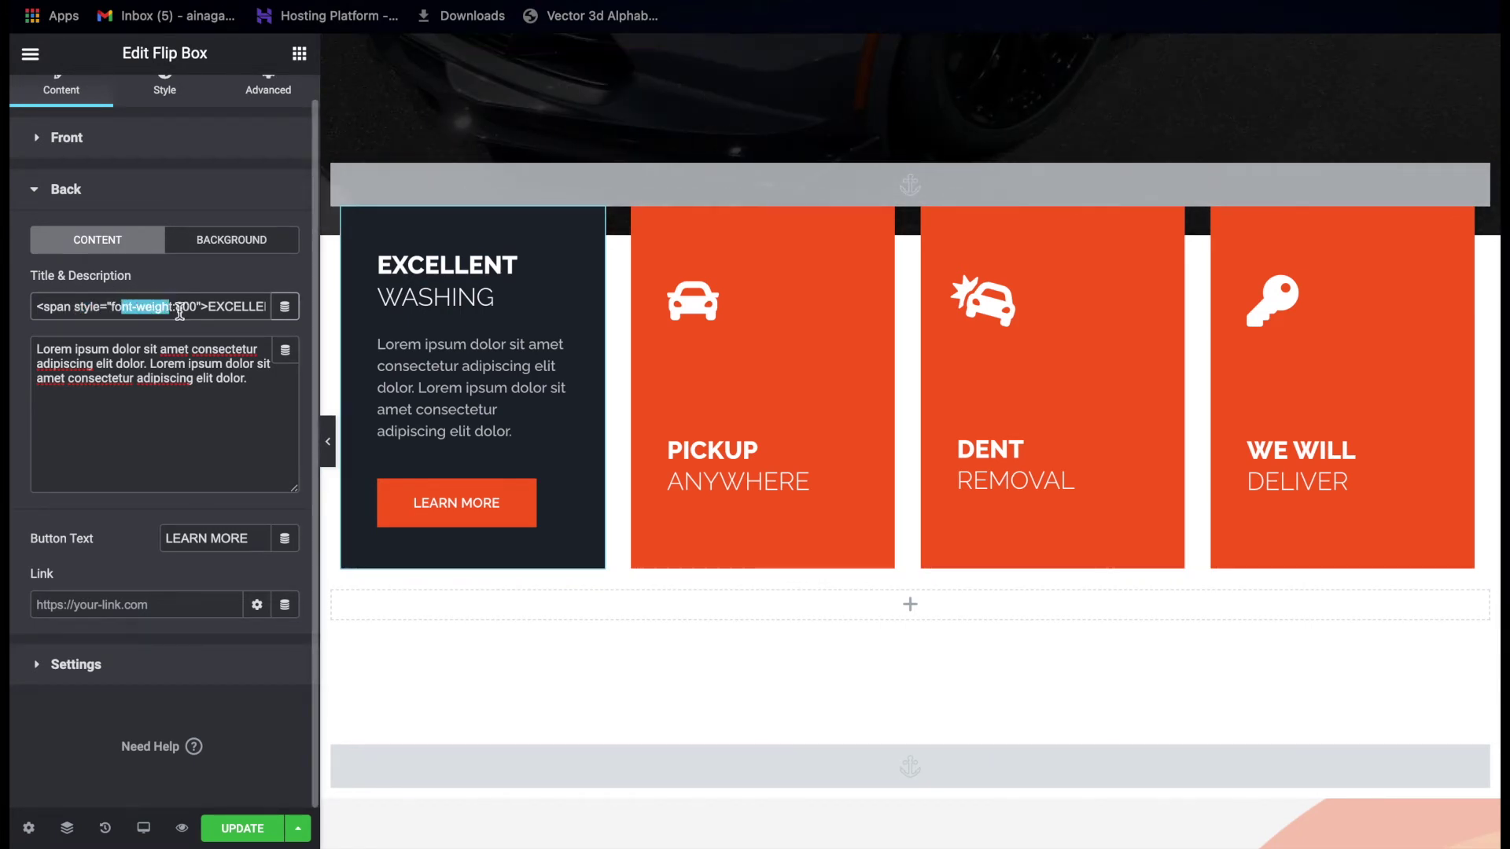
{"action": "left_click", "coordinate": [183, 309]}
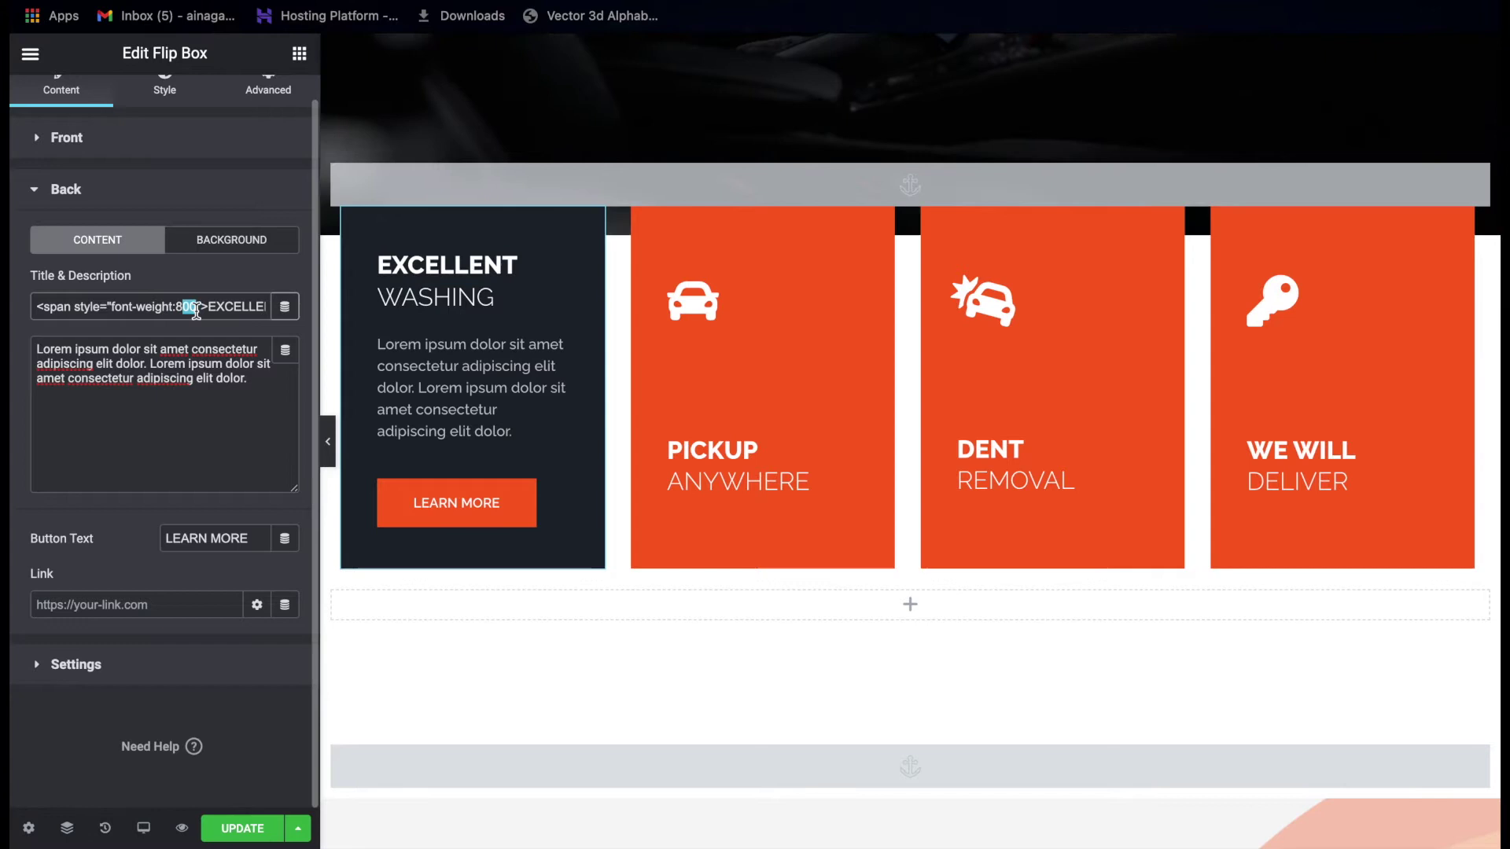
{"action": "type", "text": "800"}
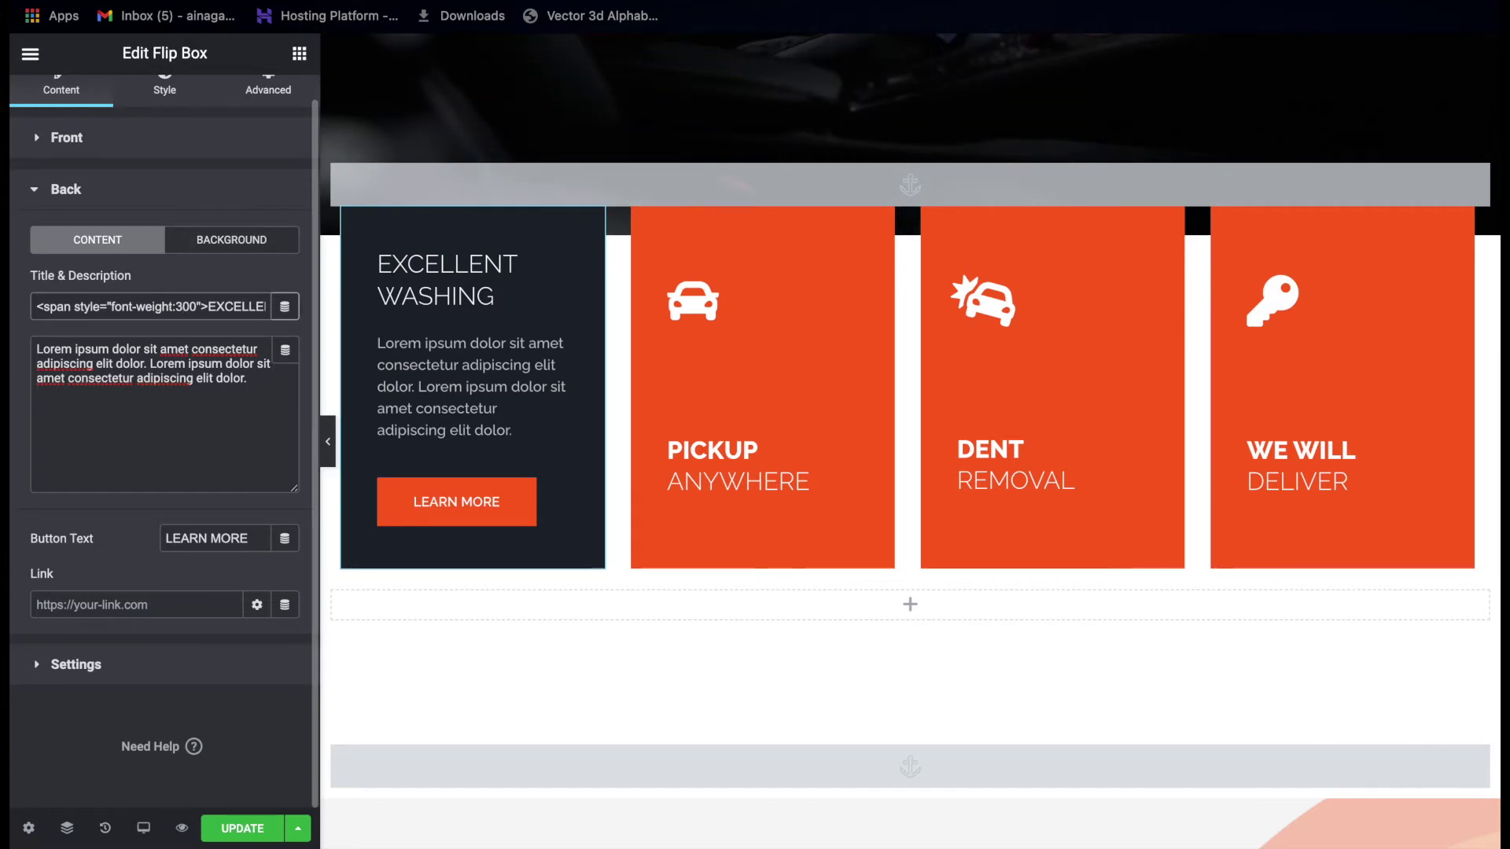
{"action": "type", "text": "8"}
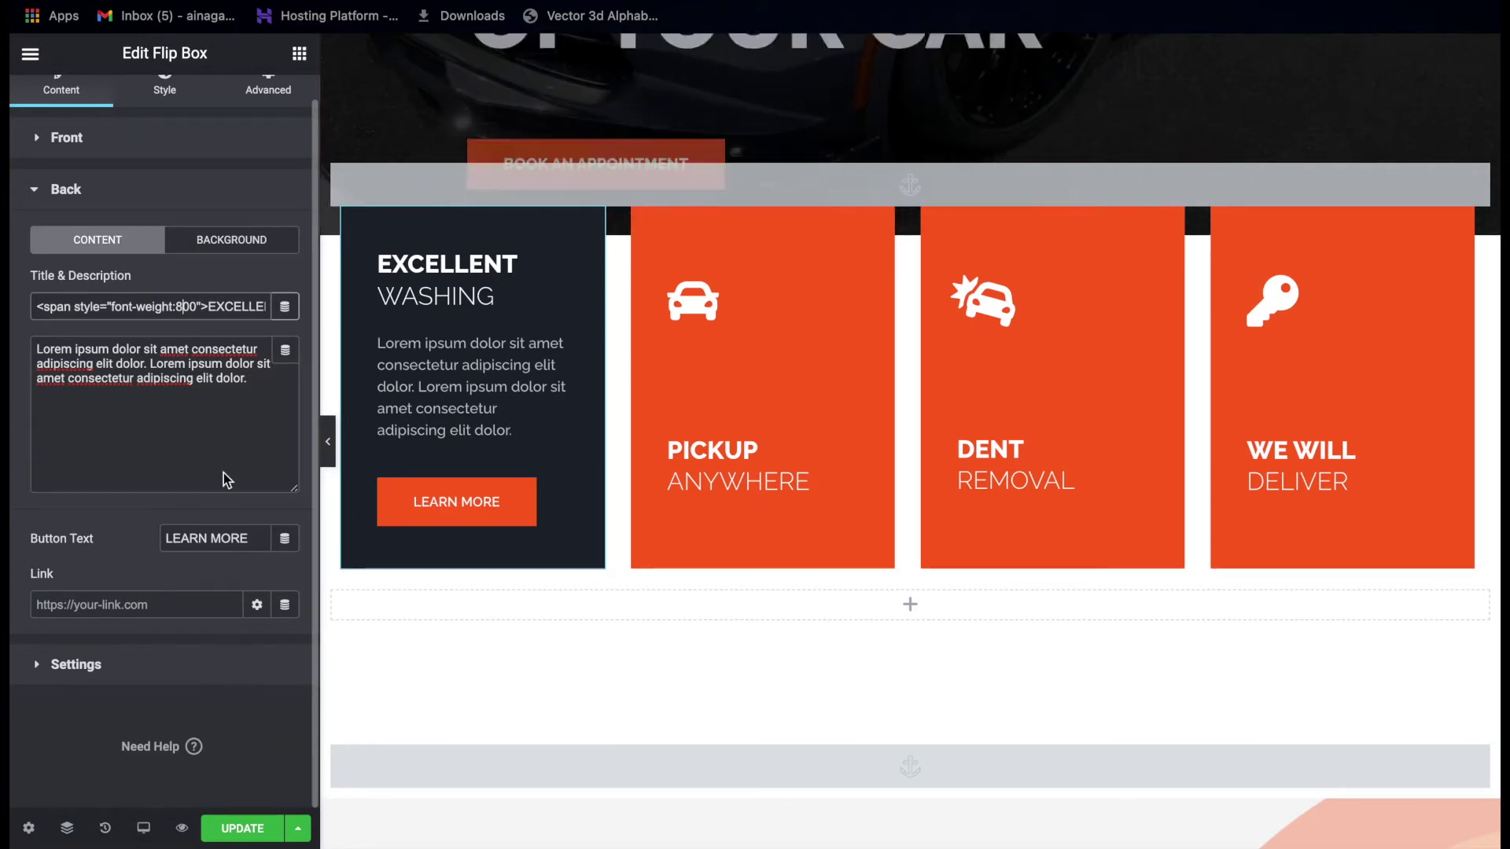
Set the link of the LEARN MORE button on the flip box's back to #, applied on Button Only.
{"action": "left_click", "coordinate": [234, 379]}
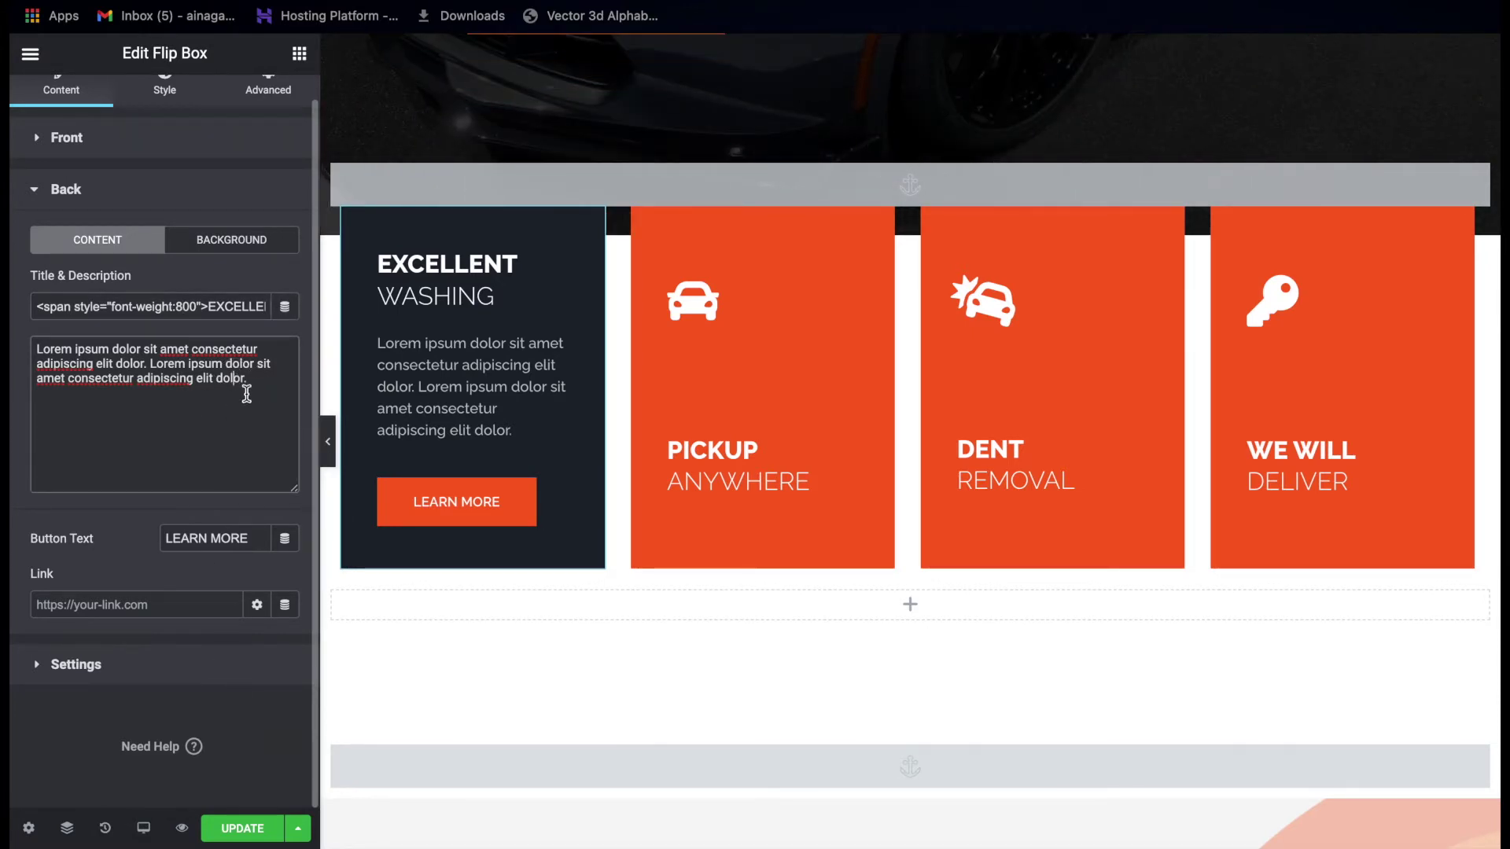
{"action": "left_click_drag", "start_coordinate": [147, 386], "coordinate": [162, 409]}
{"action": "left_click", "coordinate": [162, 412]}
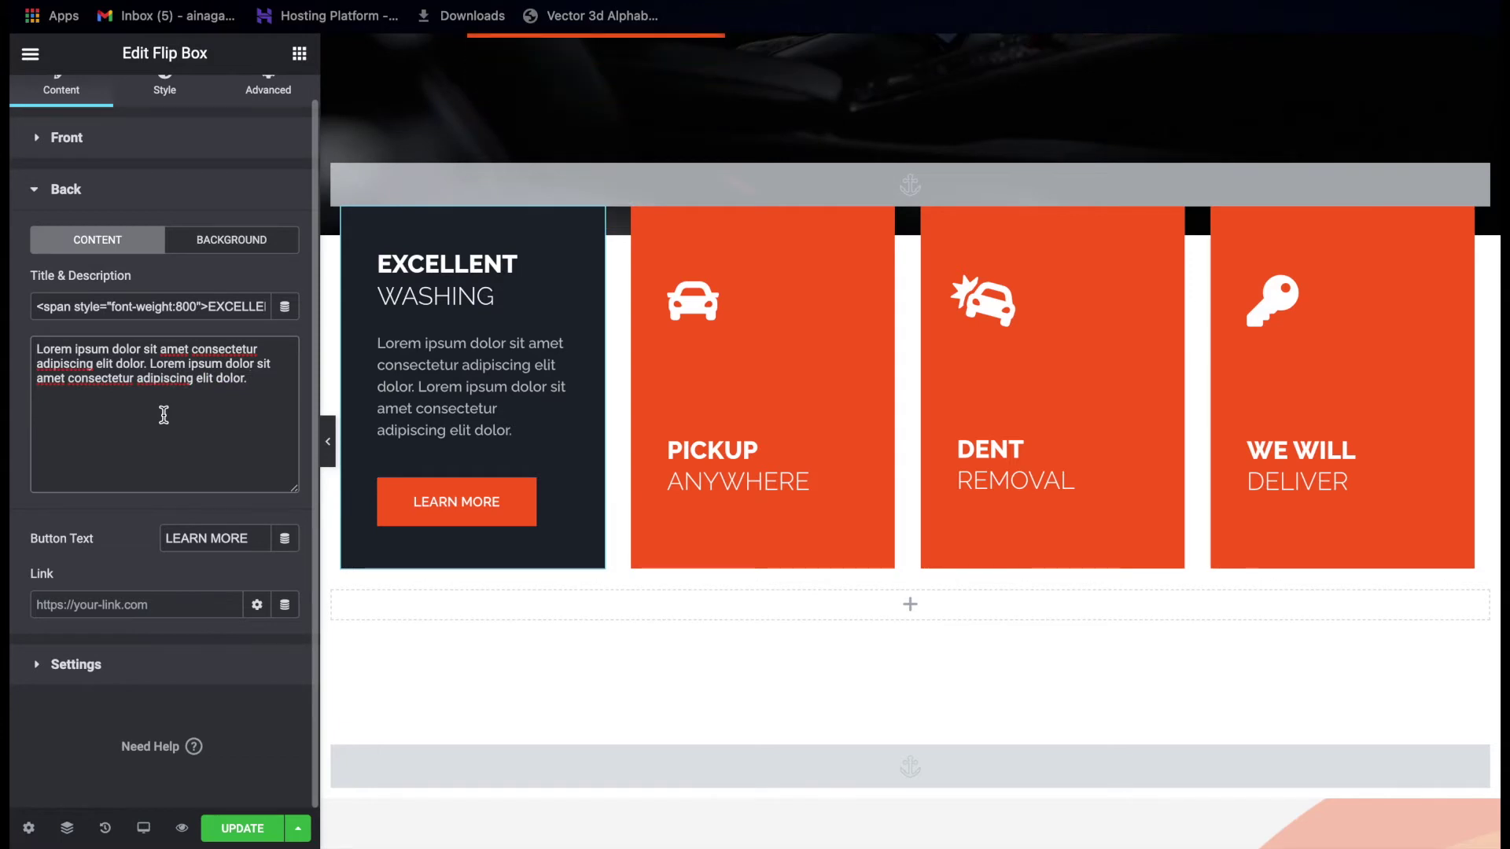
{"action": "left_click", "coordinate": [242, 537]}
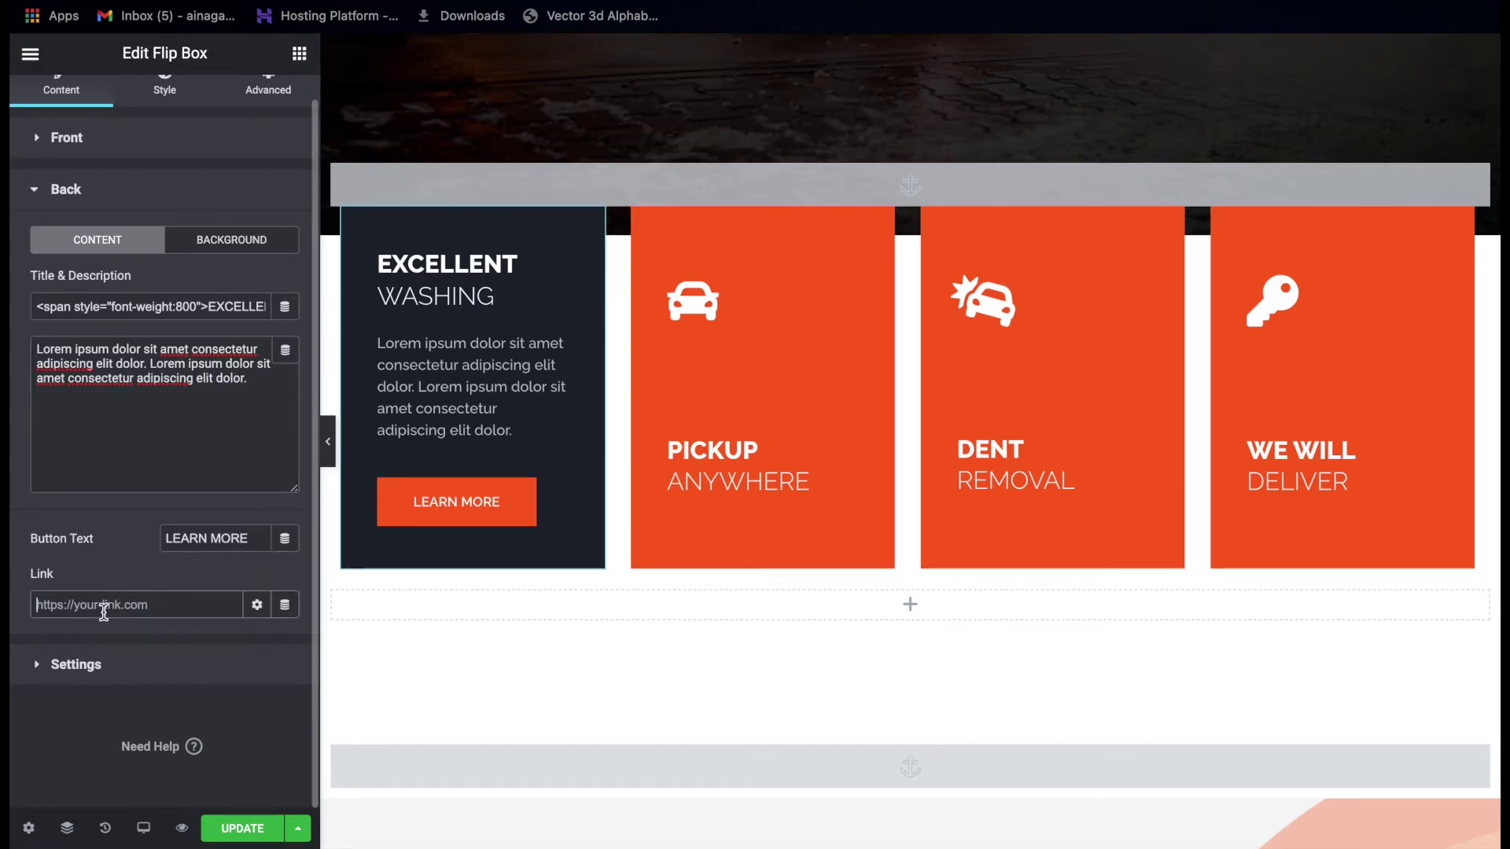
{"action": "type", "text": "#"}
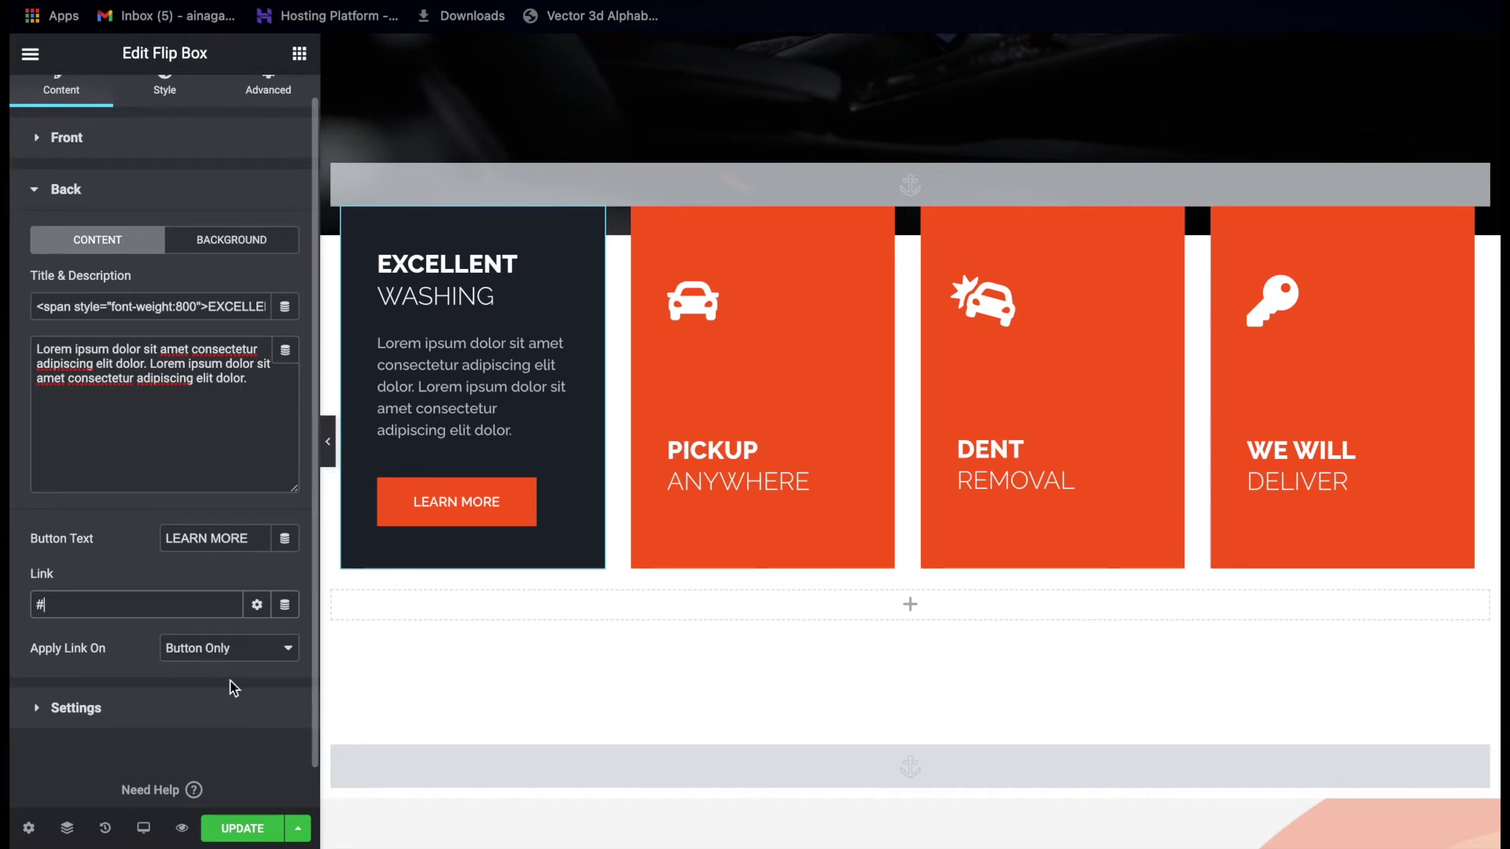
{"action": "left_click", "coordinate": [226, 657]}
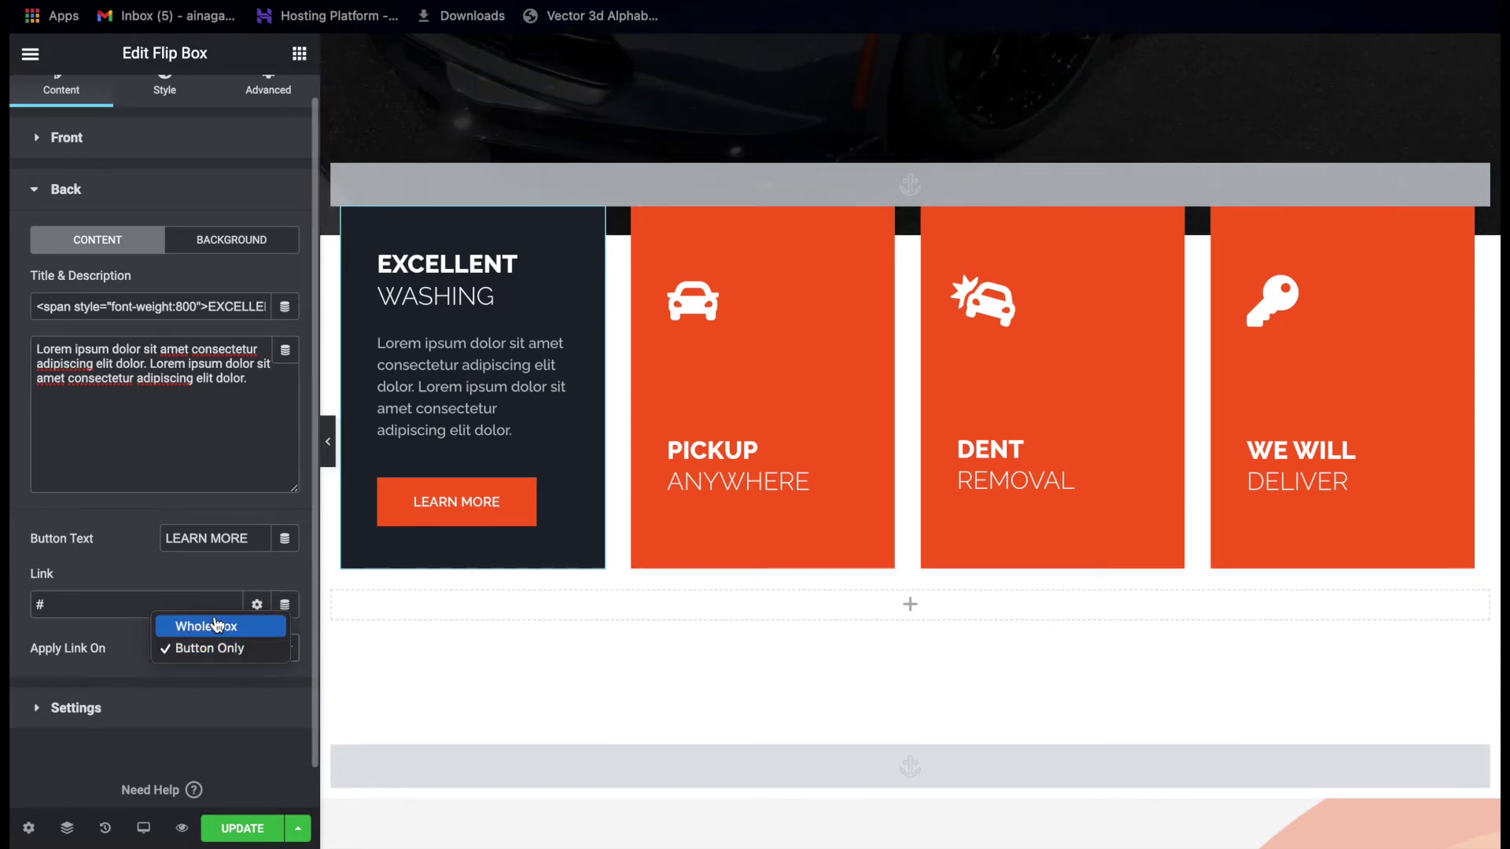
{"action": "left_click", "coordinate": [249, 650]}
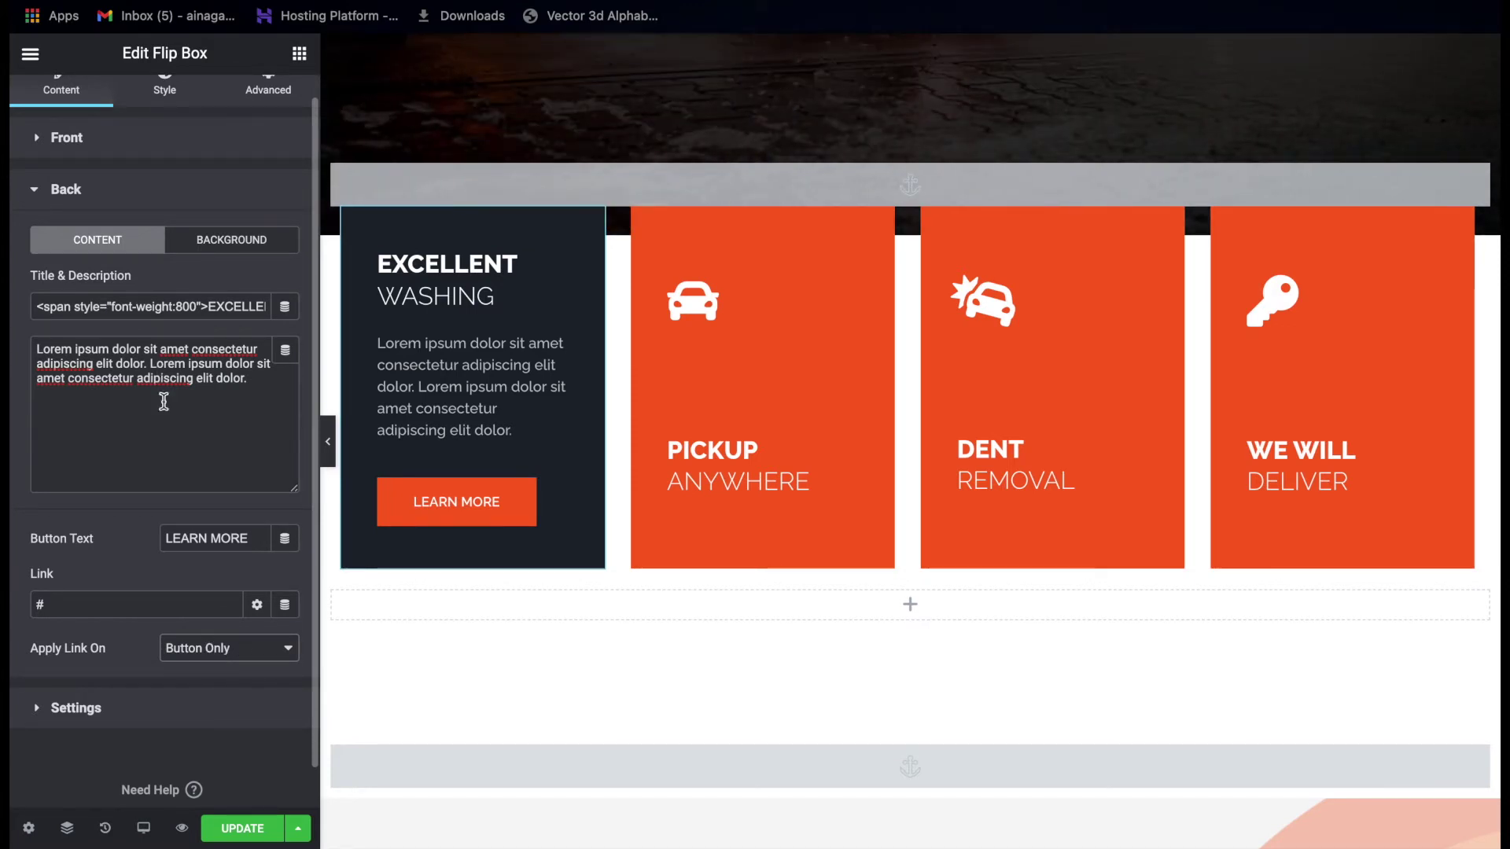
Open the flip box's height and effect settings, try the Slide flip effect on the card, and restore Flip.
{"action": "left_click", "coordinate": [43, 714]}
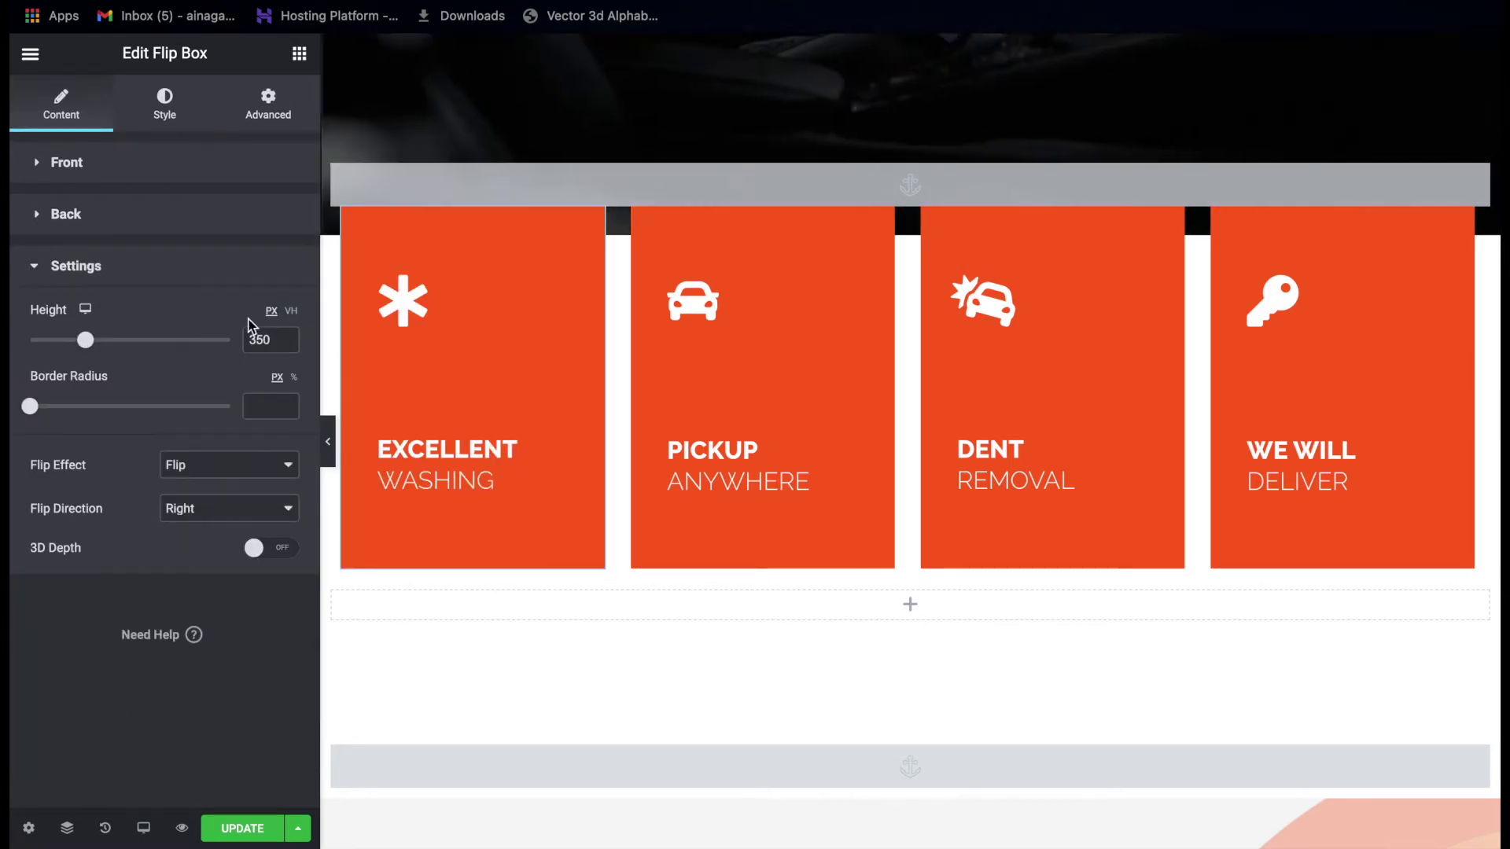
{"action": "left_click", "coordinate": [446, 252]}
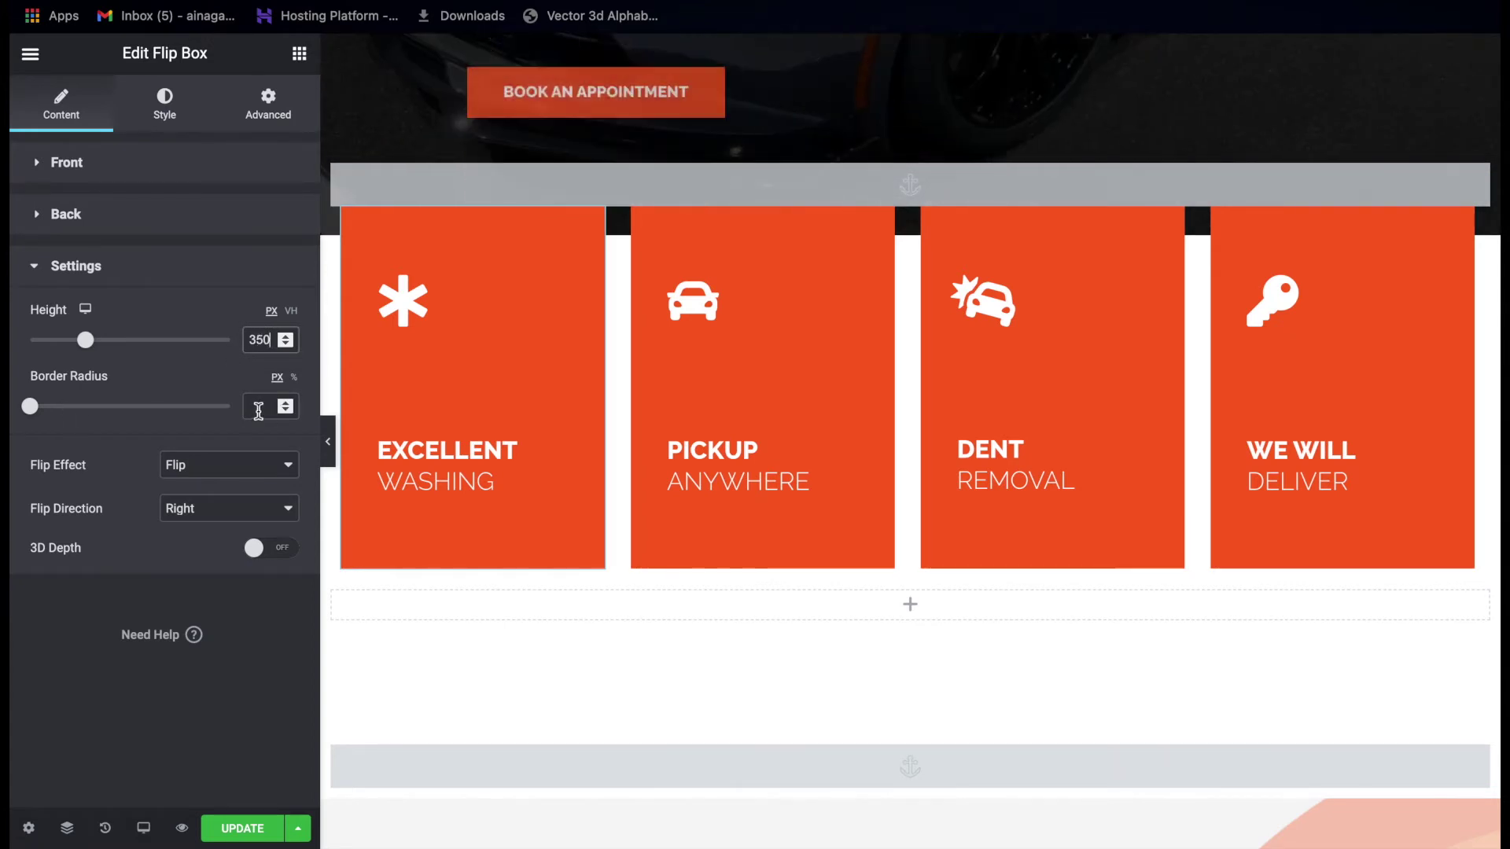
{"action": "left_click", "coordinate": [193, 474]}
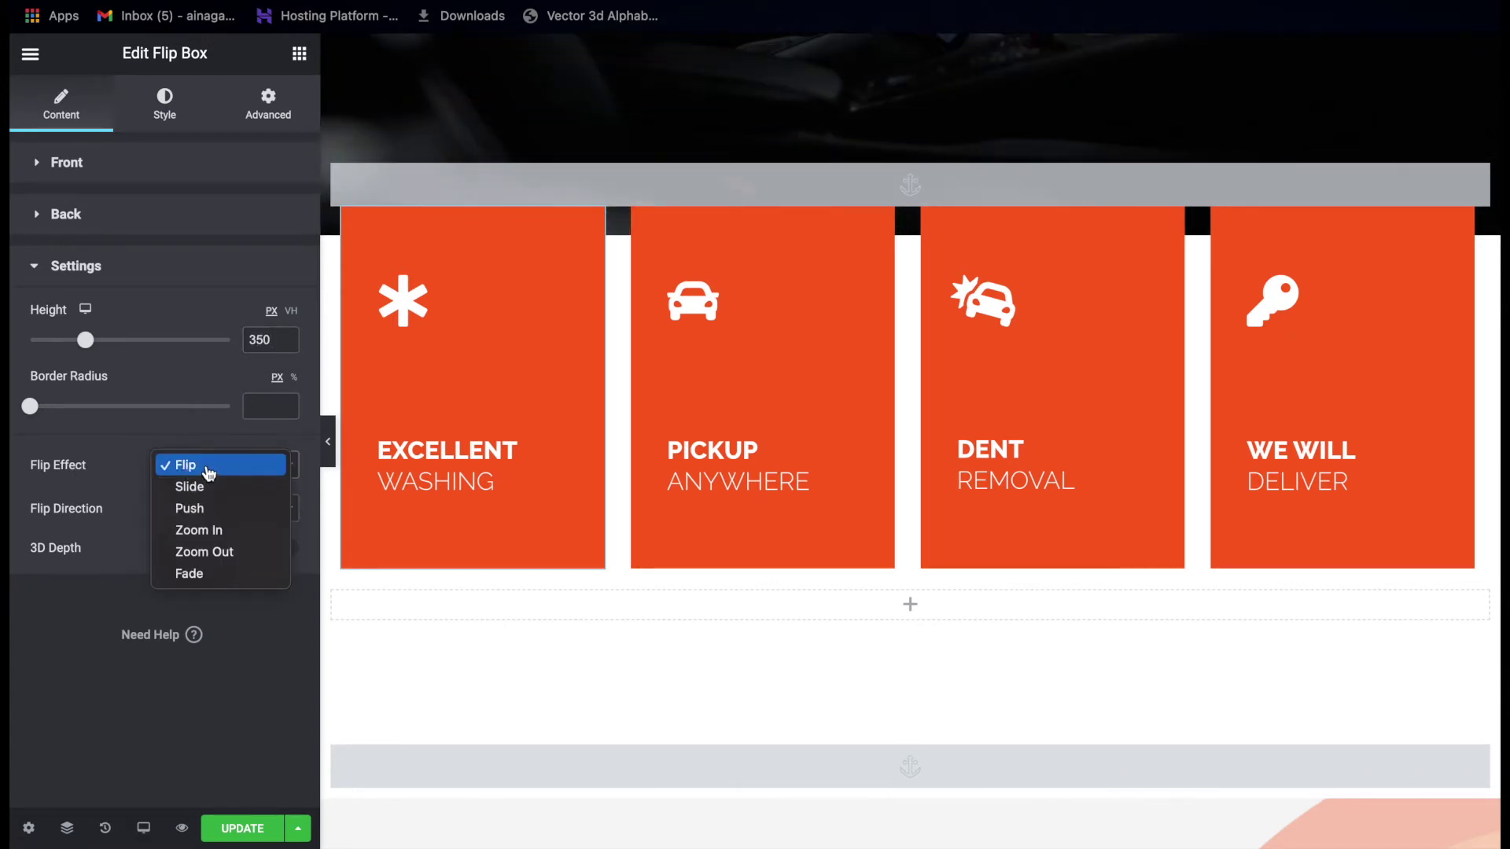
{"action": "key", "text": "Escape"}
{"action": "left_click", "coordinate": [207, 488]}
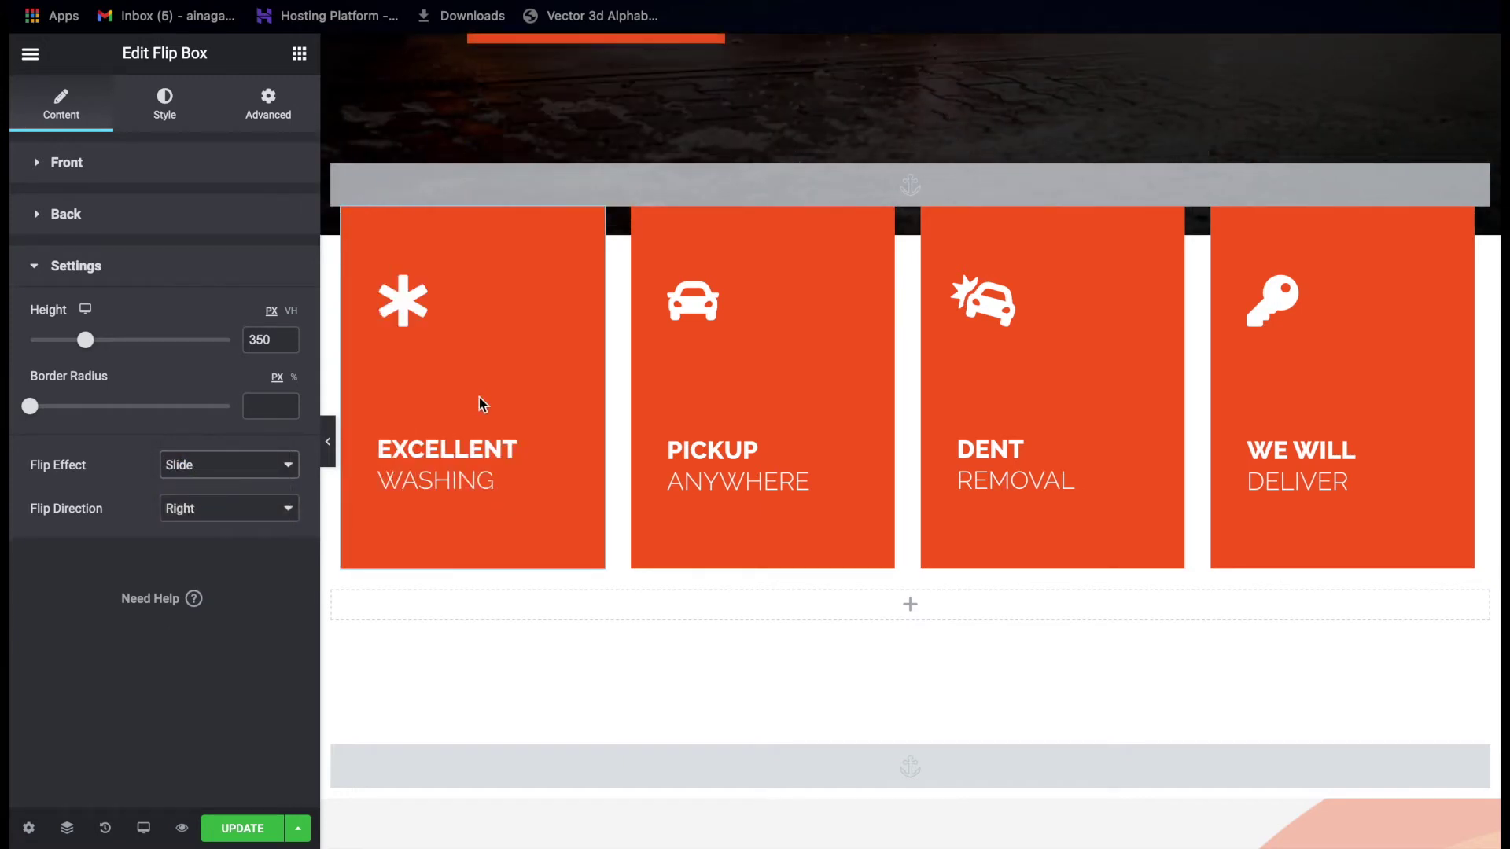
{"action": "mouse_move", "coordinate": [468, 368]}
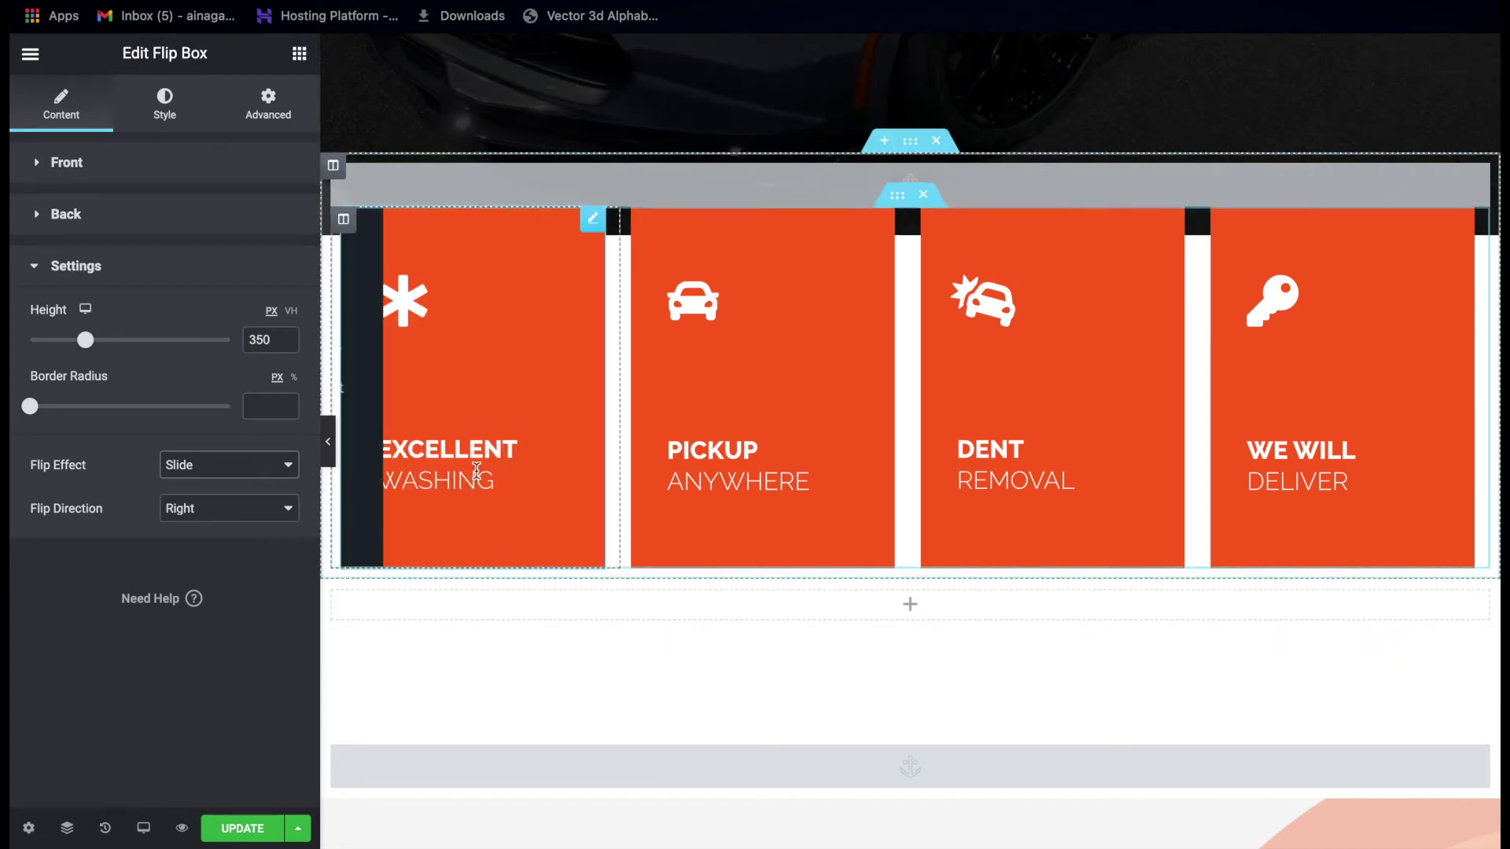
{"action": "mouse_move", "coordinate": [475, 470]}
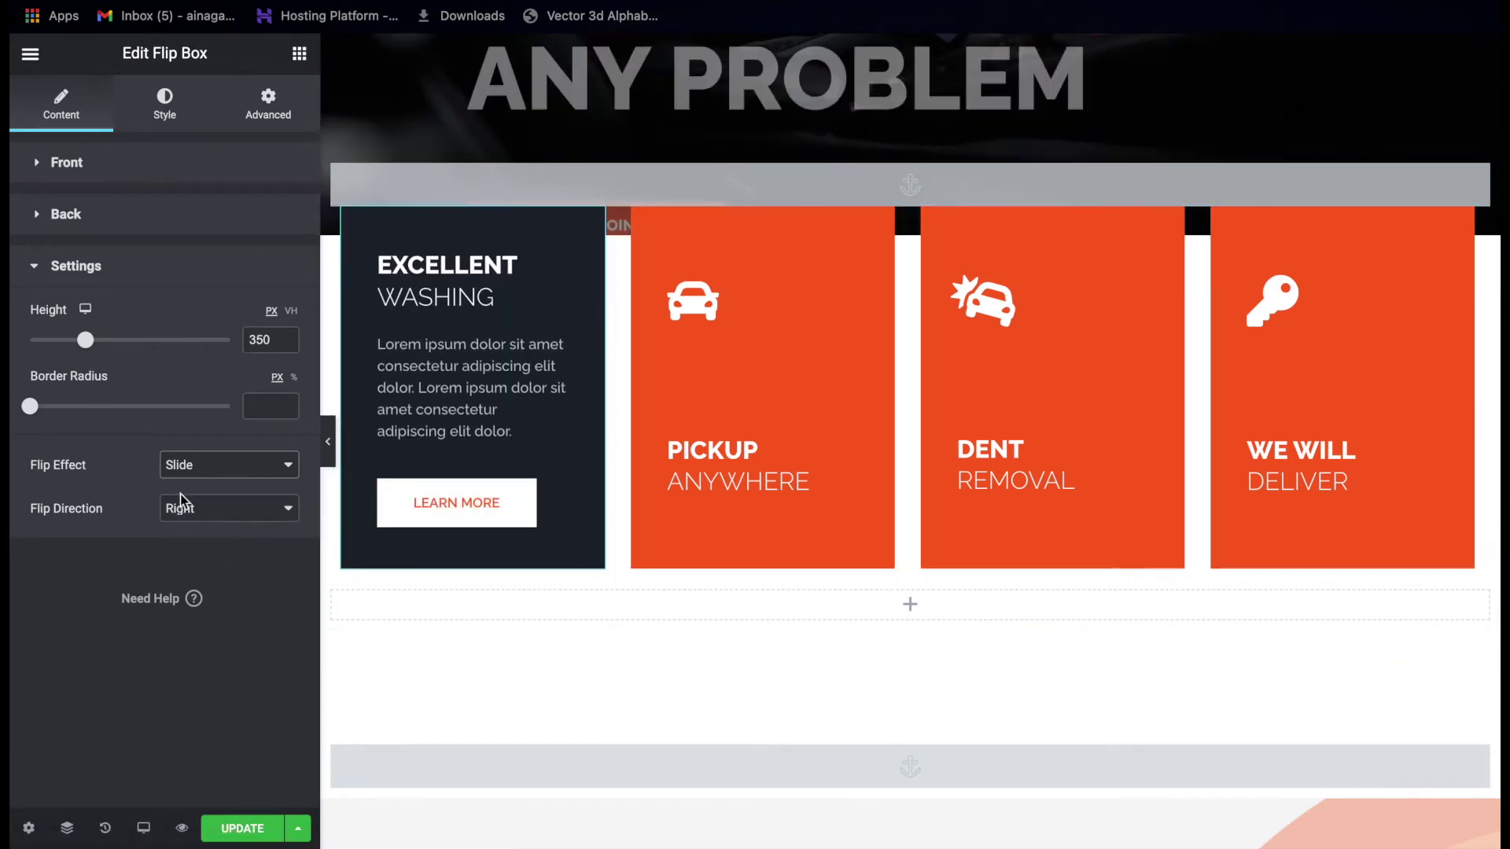
{"action": "left_click", "coordinate": [178, 464]}
{"action": "key", "text": "Escape"}
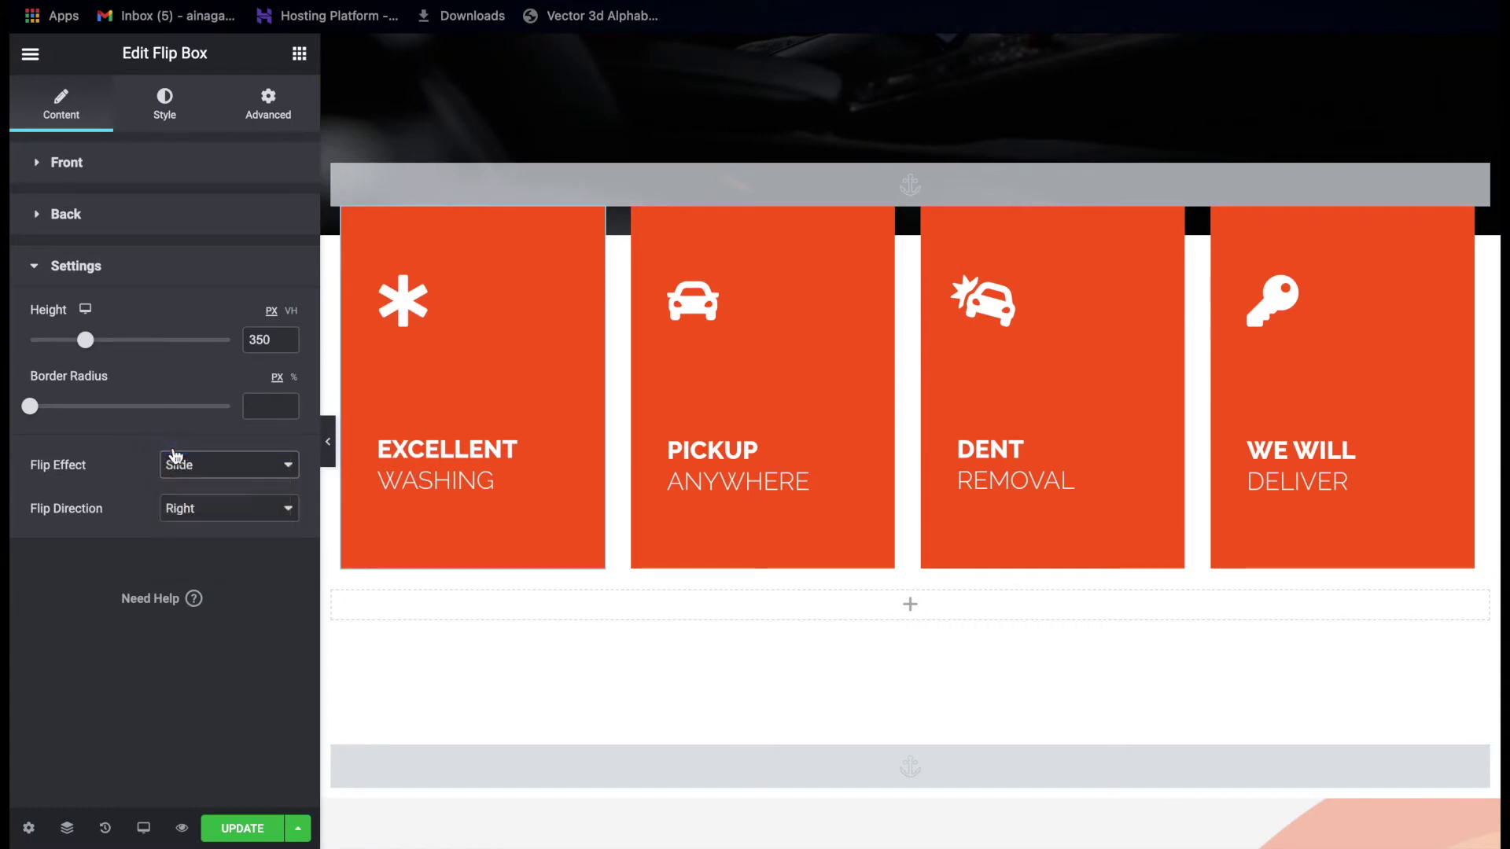
{"action": "left_click", "coordinate": [173, 448]}
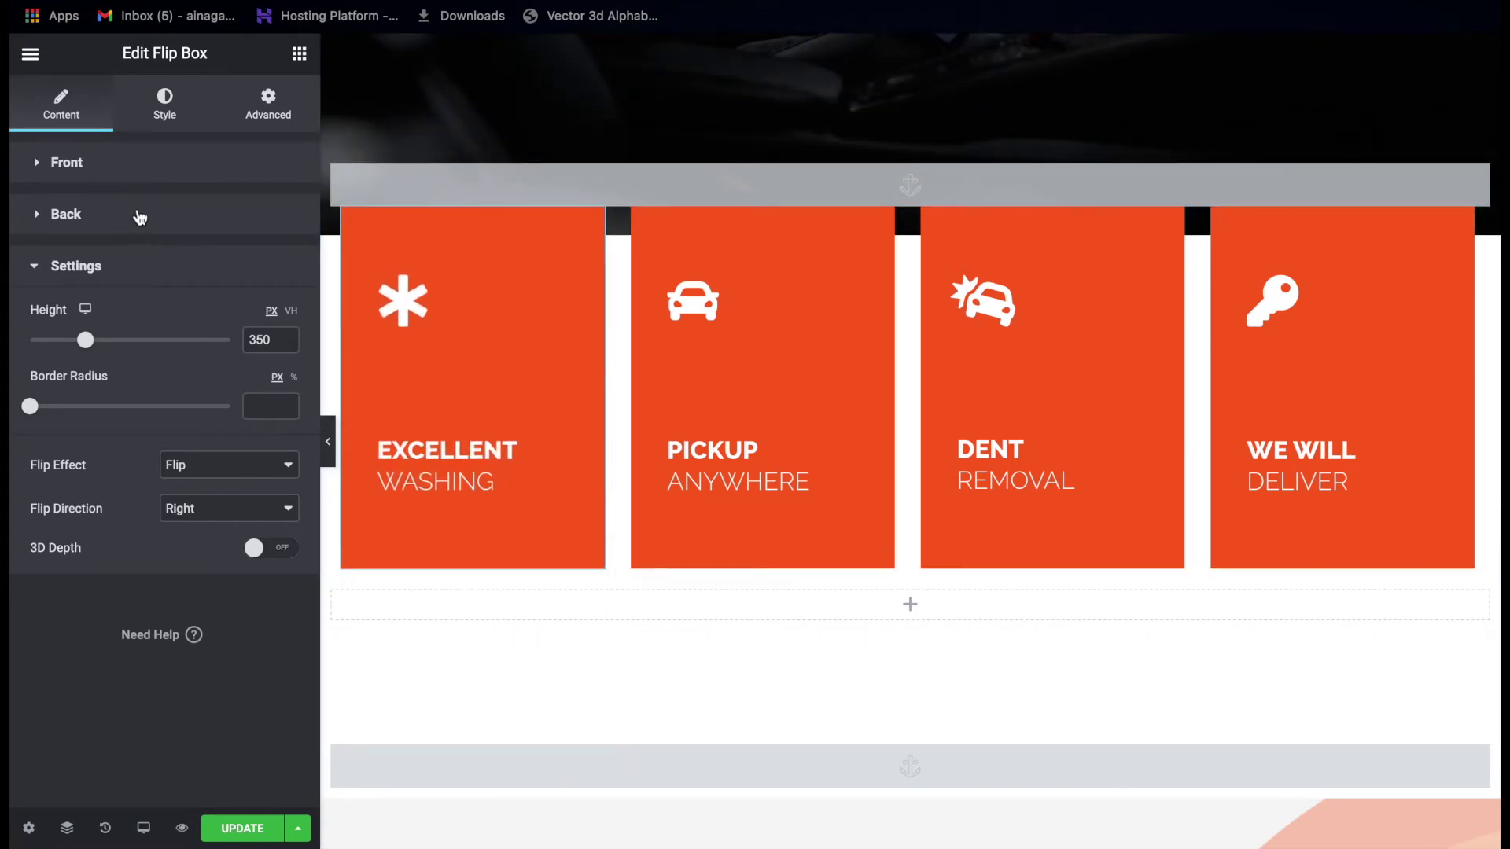
Reopen the flip box's back side and inspect its background type, color and image settings.
{"action": "left_click", "coordinate": [490, 337]}
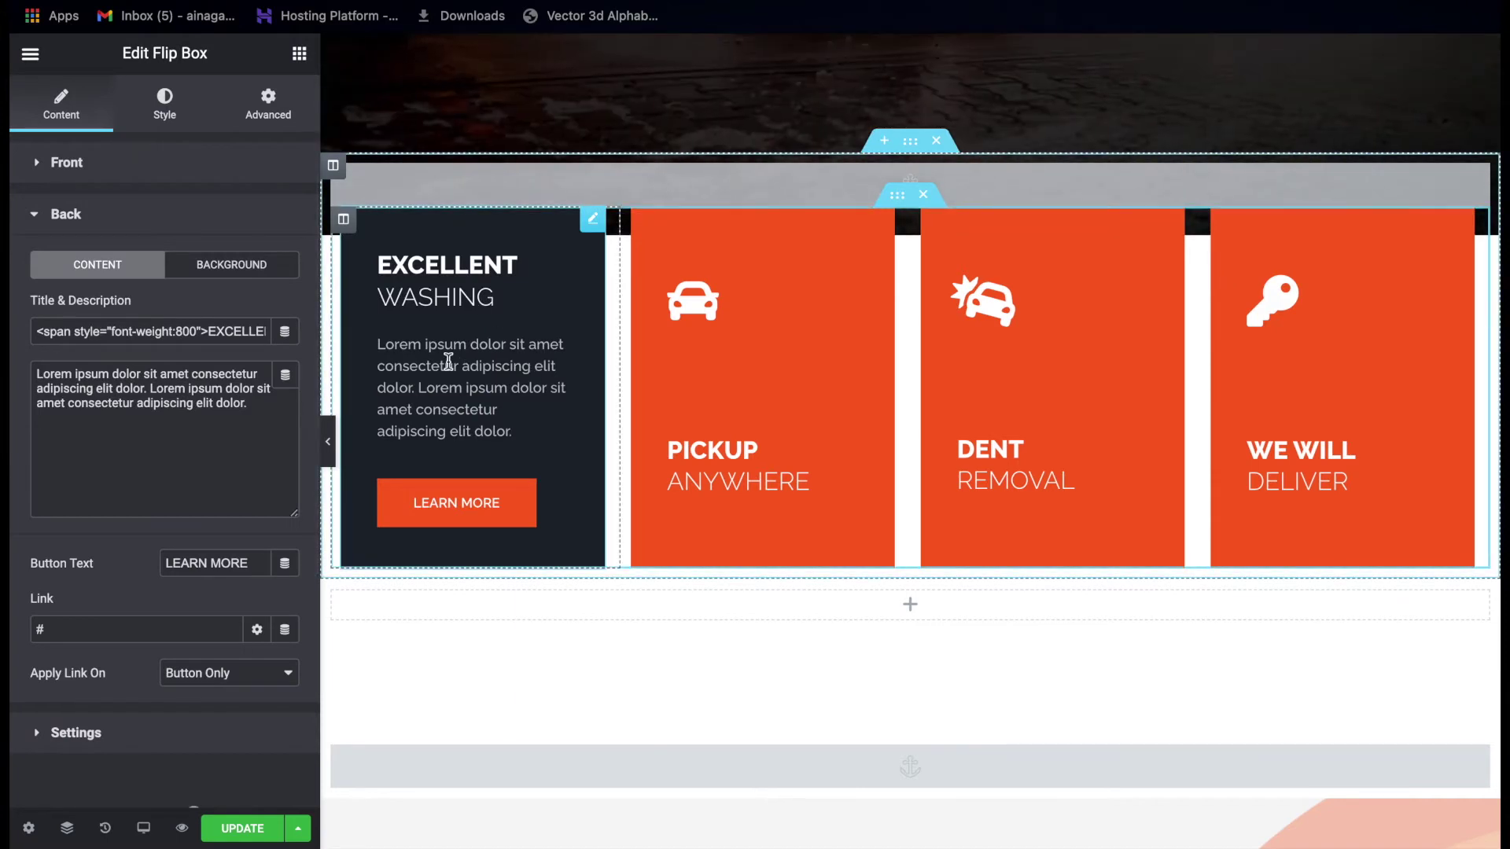
{"action": "left_click", "coordinate": [232, 268]}
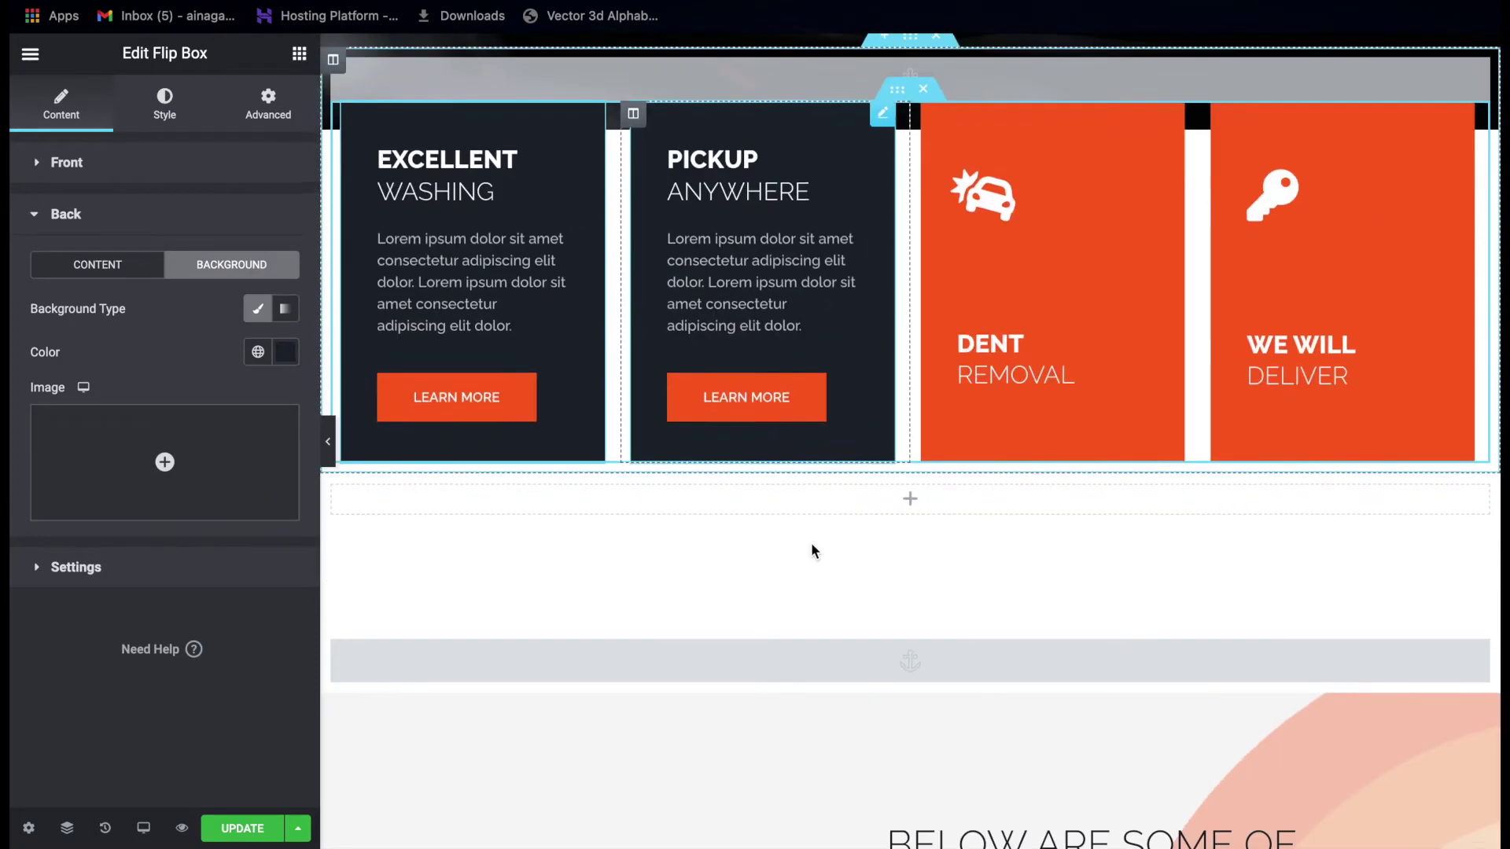
Open the car spa image in the car services section for editing and inspect its source image and options.
{"action": "scroll", "coordinate": [813, 551], "scroll_direction": "down", "scroll_amount": 8}
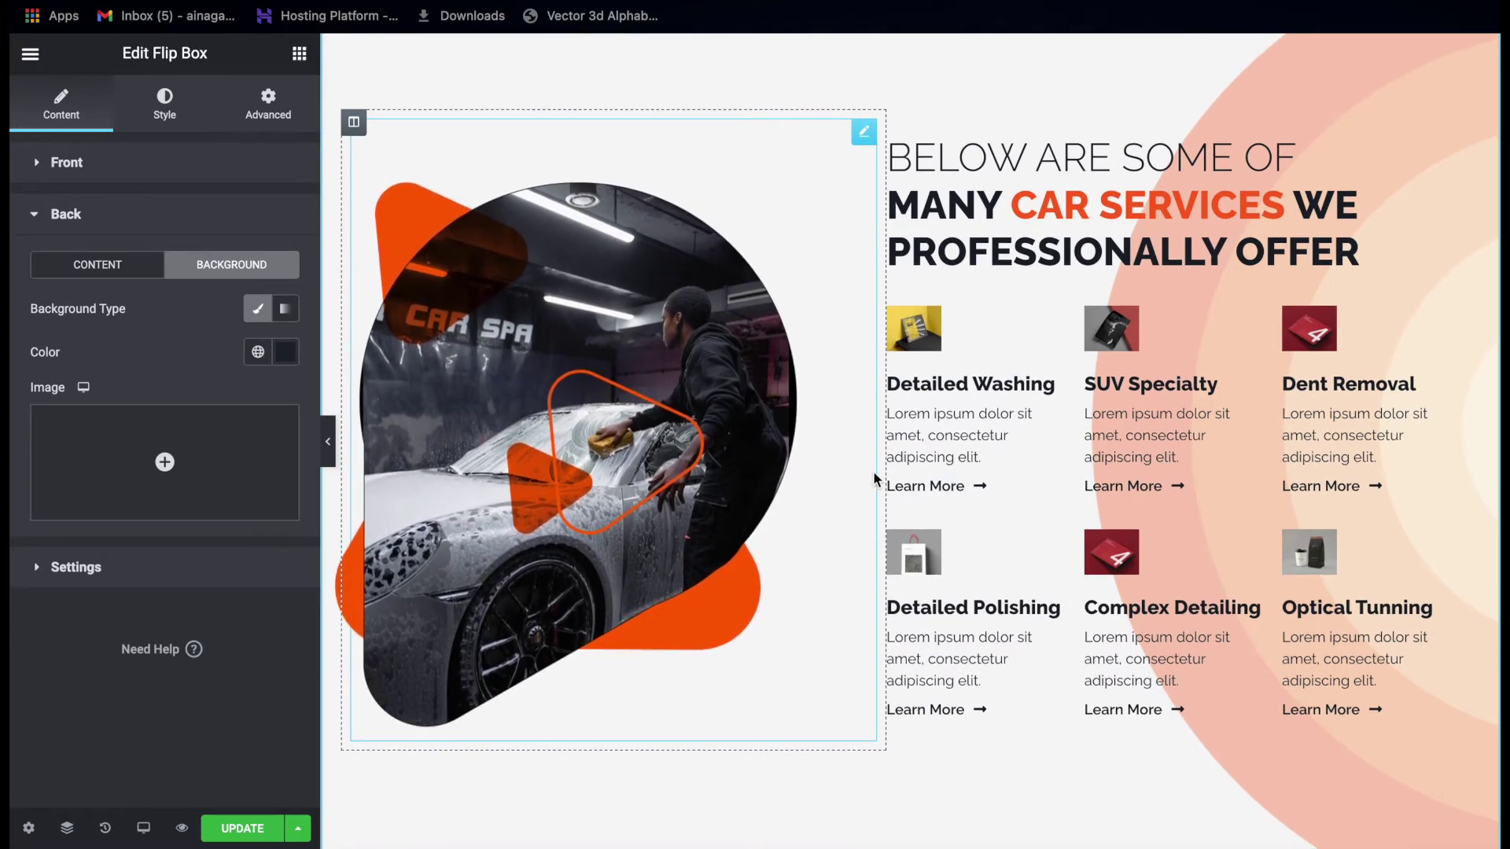
{"action": "left_click", "coordinate": [663, 411]}
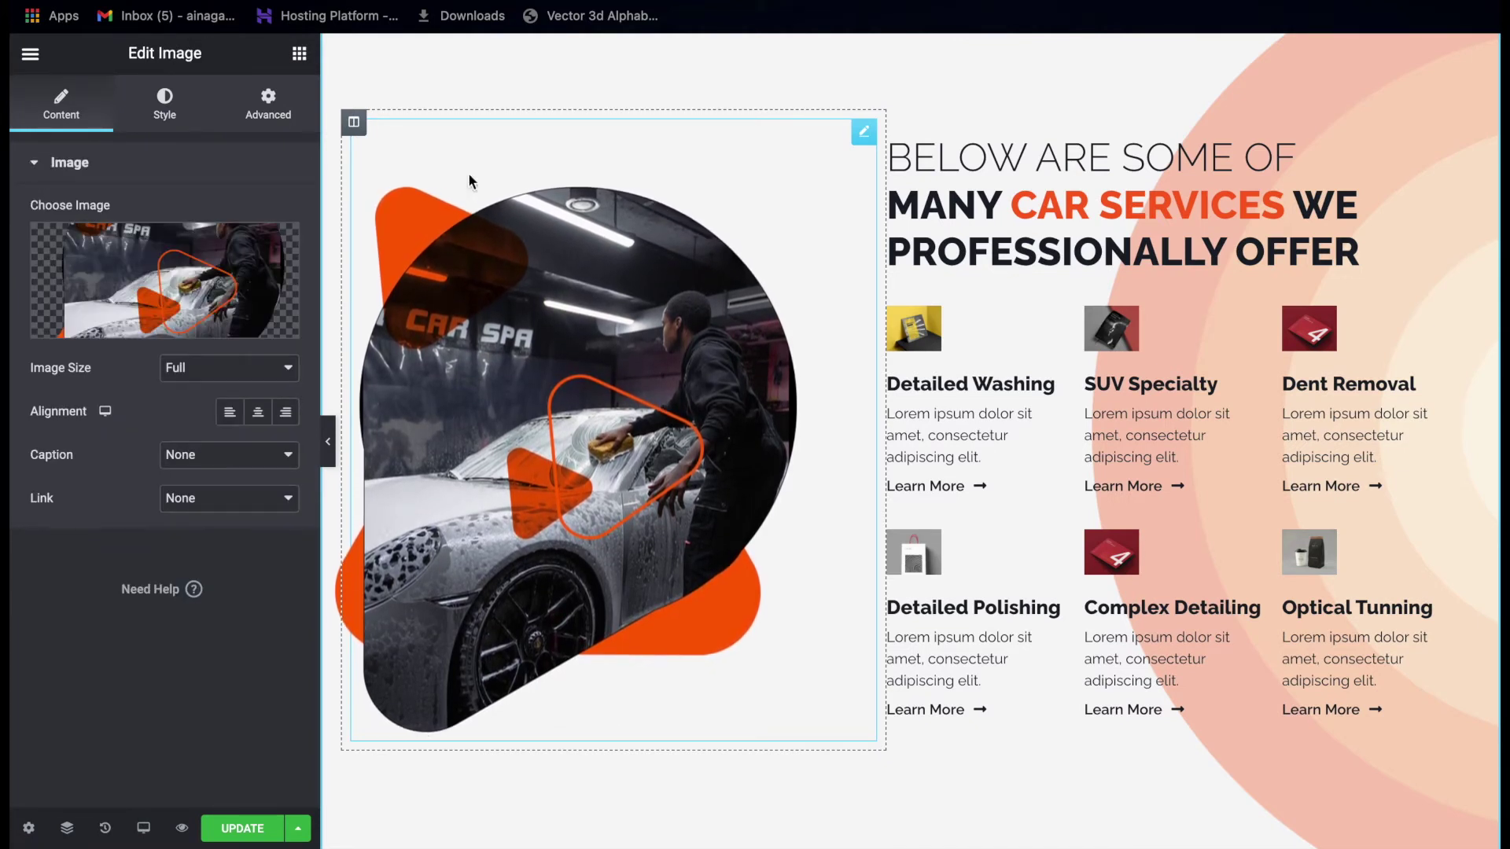
{"action": "scroll", "coordinate": [916, 331], "scroll_direction": "up", "scroll_amount": 1}
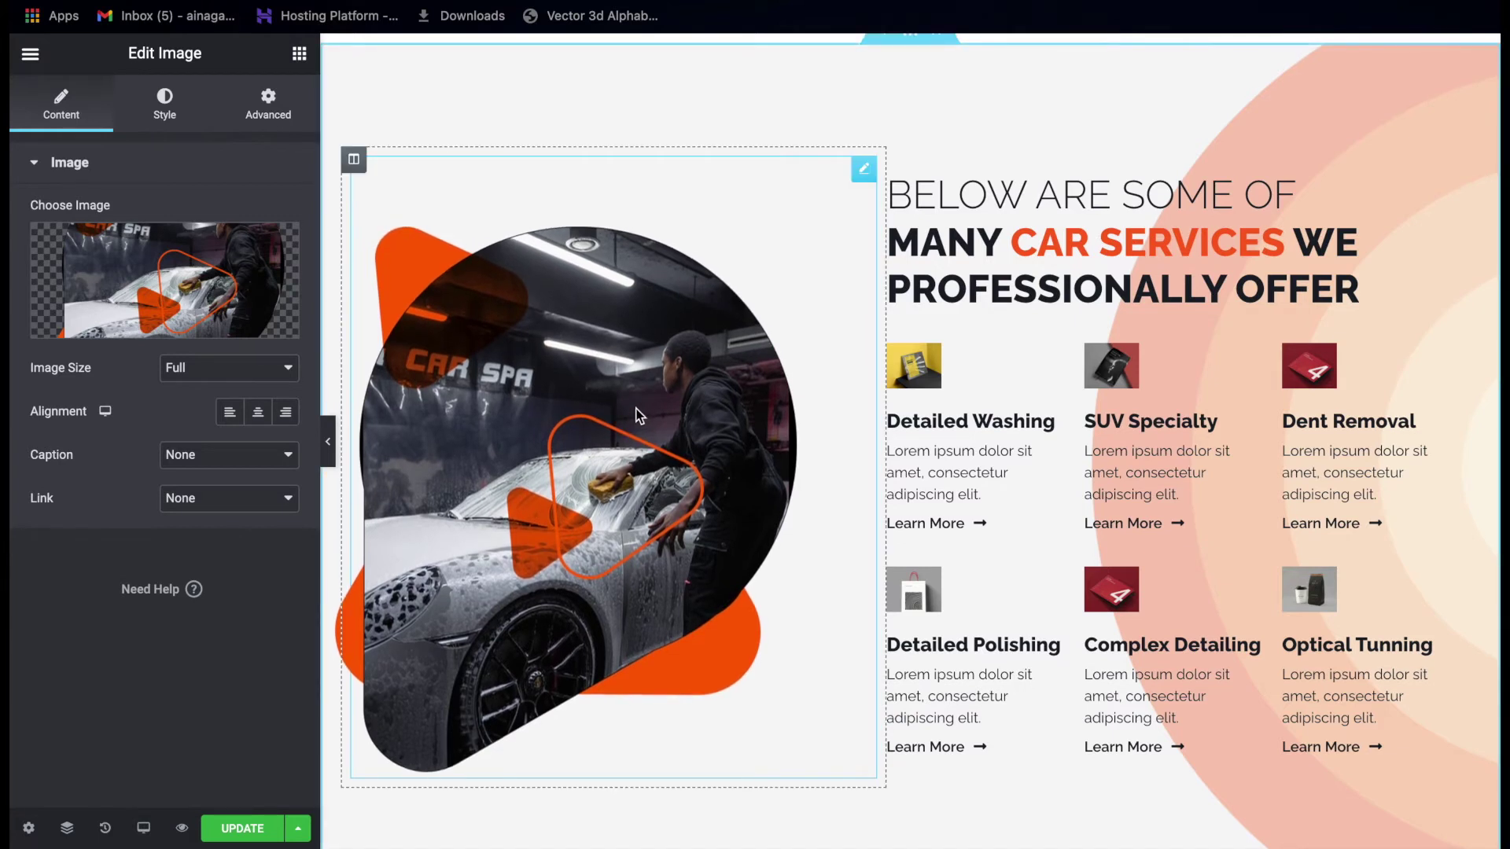
{"action": "mouse_move", "coordinate": [200, 272]}
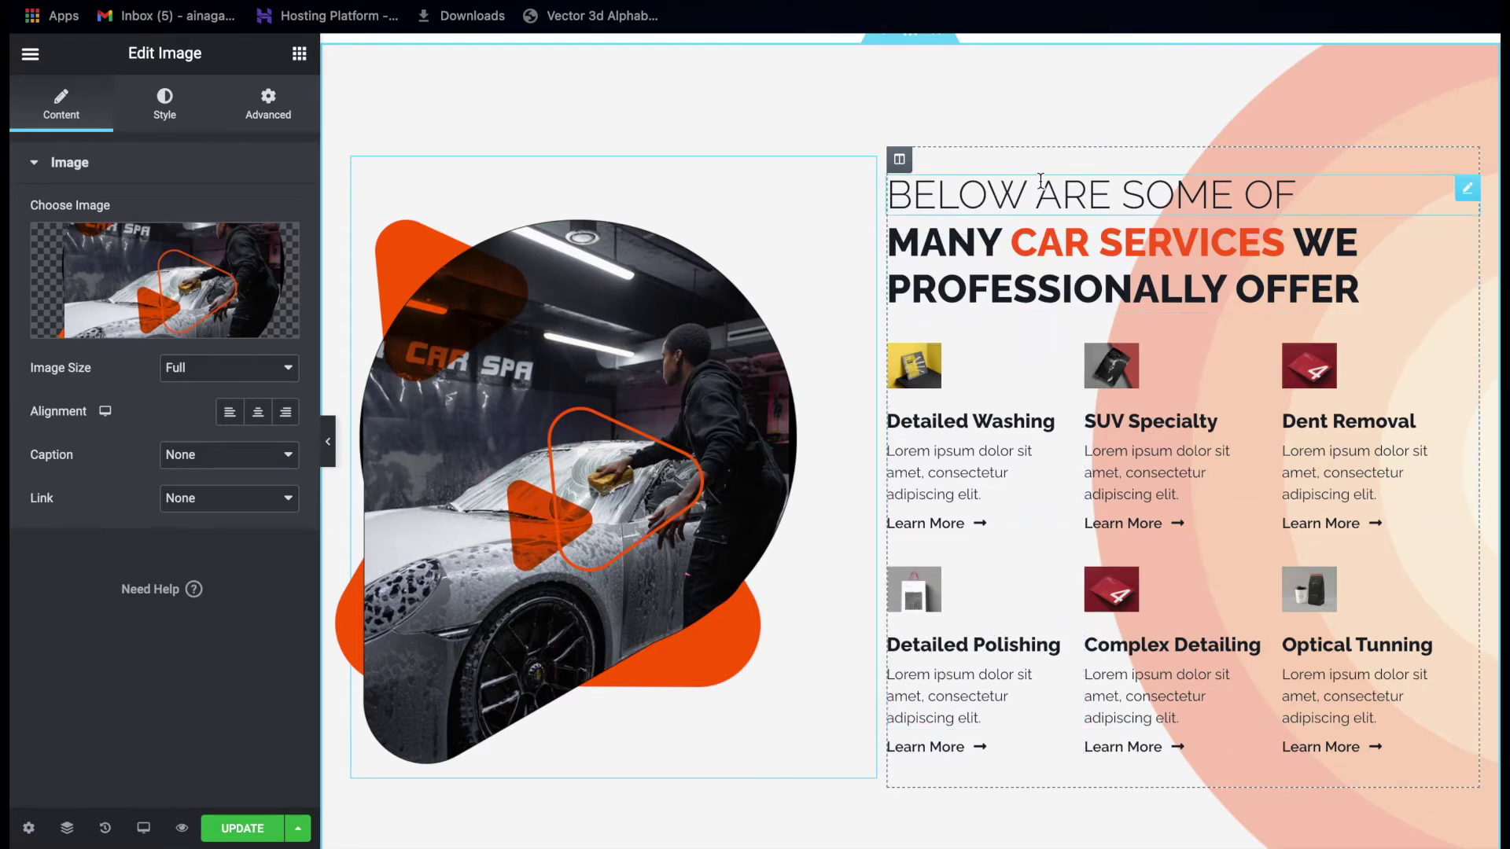
Open the BELOW ARE SOME OF and MANY CAR SERVICES headings and examine the latter's opening span tag with color:#F9601F.
{"action": "left_click", "coordinate": [1006, 193]}
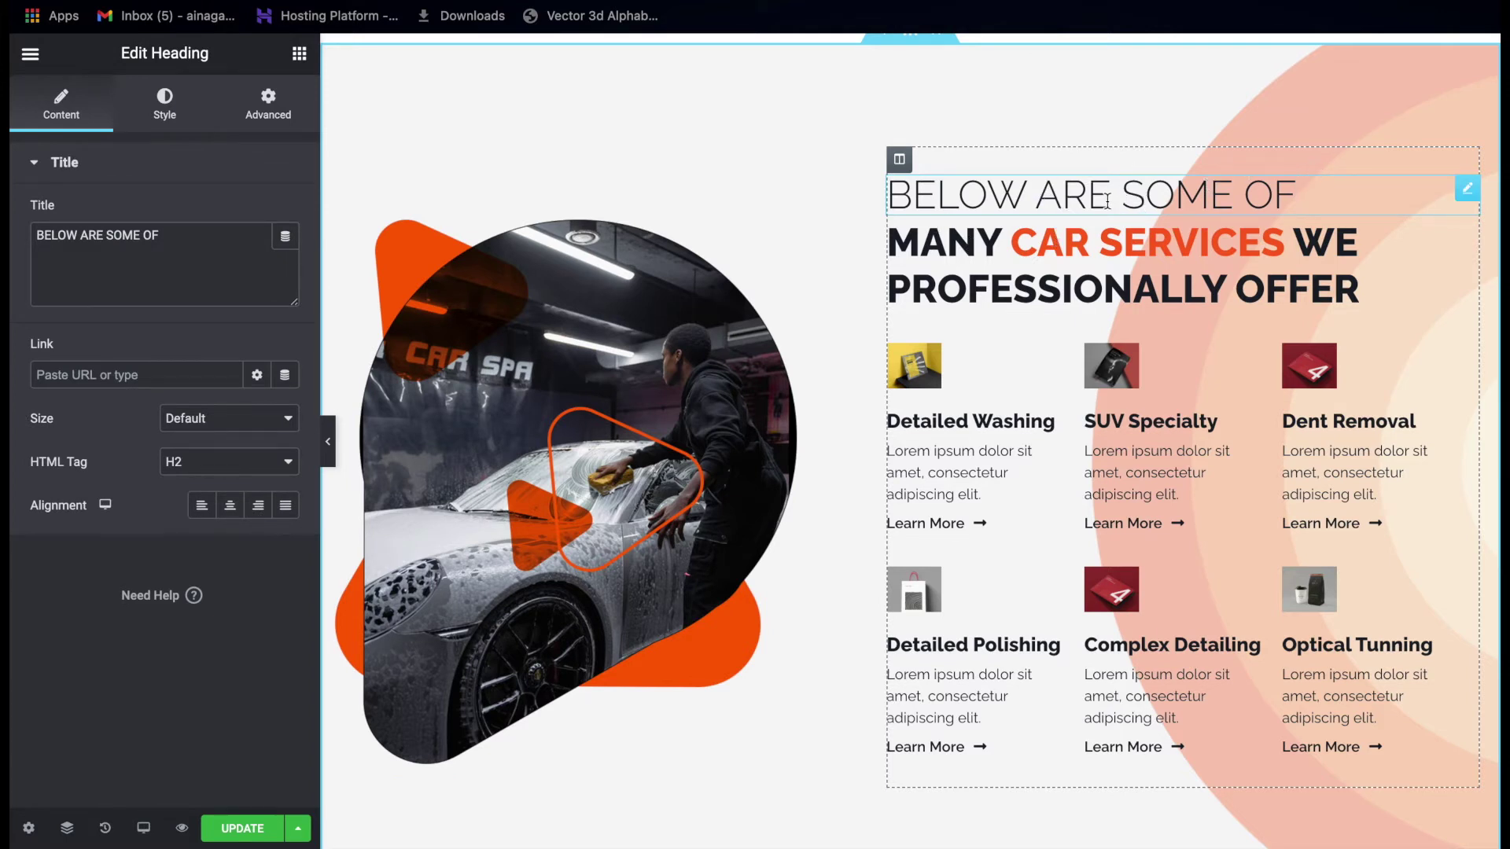
{"action": "left_click", "coordinate": [1063, 257]}
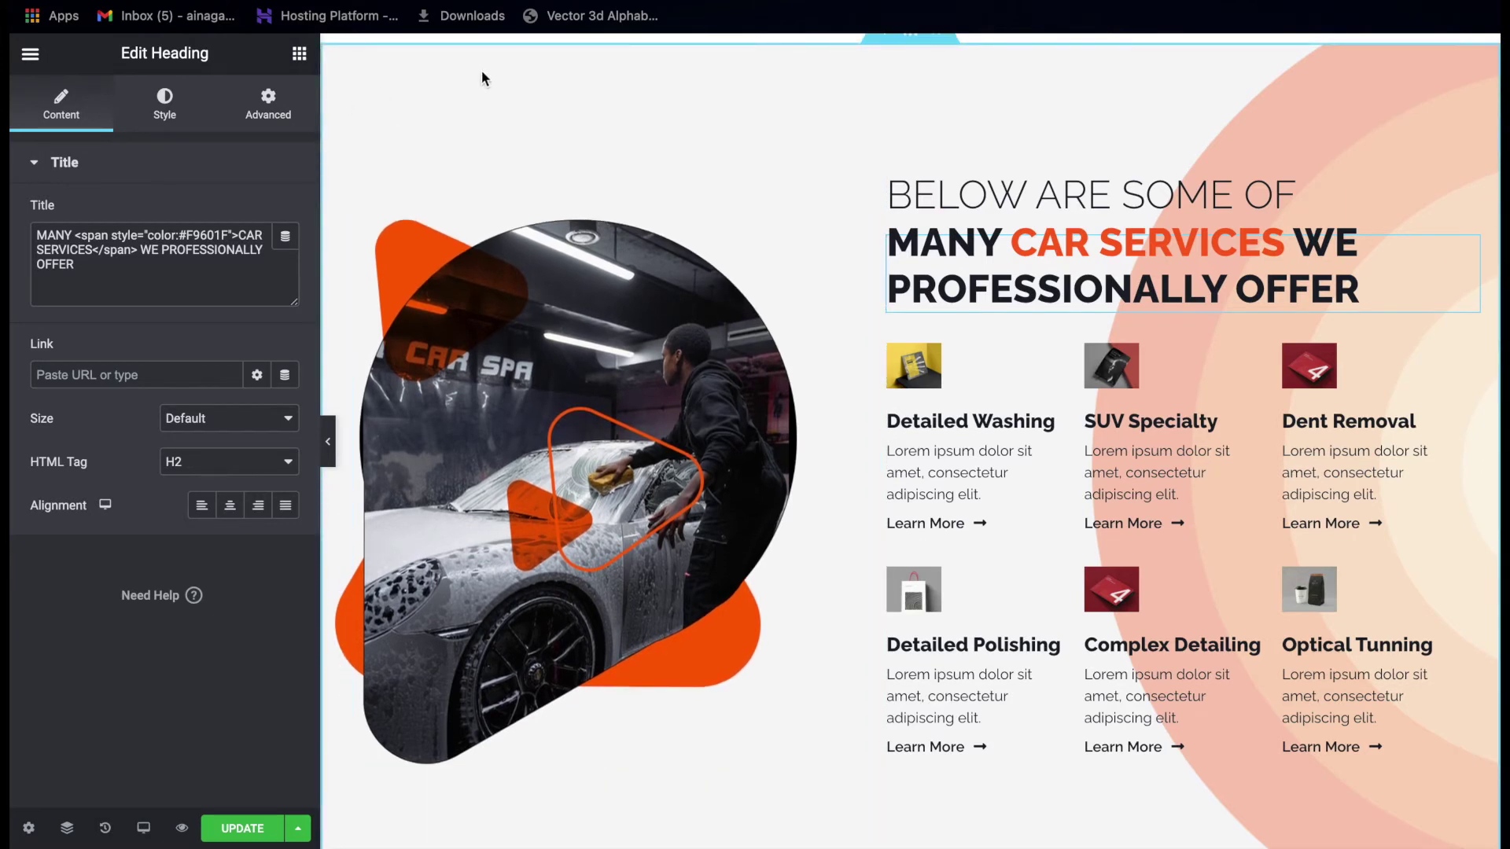
{"action": "left_click", "coordinate": [129, 288]}
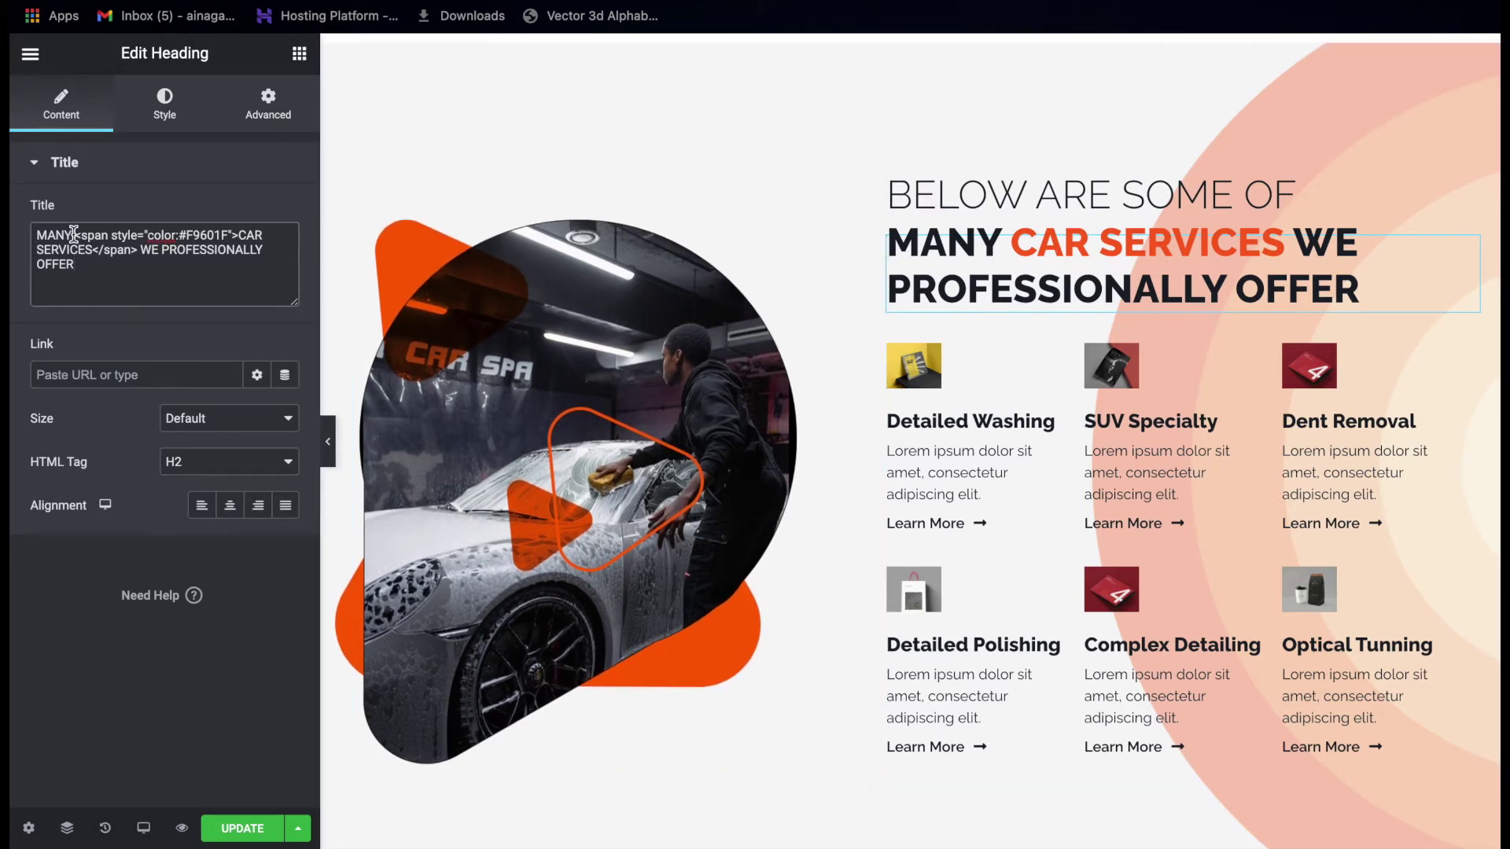
{"action": "left_click_drag", "start_coordinate": [74, 234], "coordinate": [140, 234]}
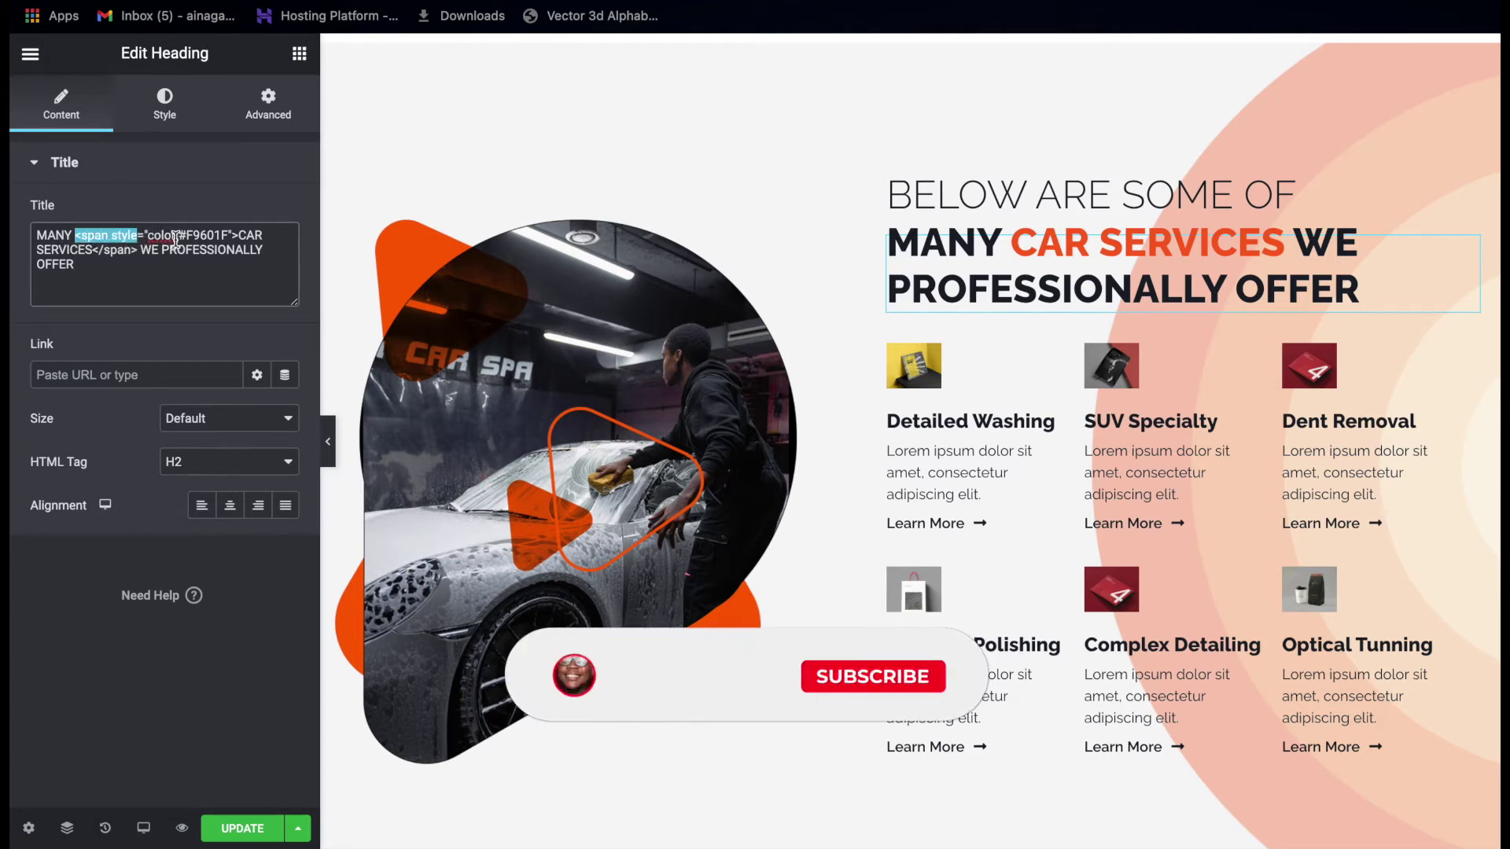
{"action": "left_click_drag", "start_coordinate": [147, 235], "coordinate": [224, 229]}
{"action": "left_click", "coordinate": [146, 236]}
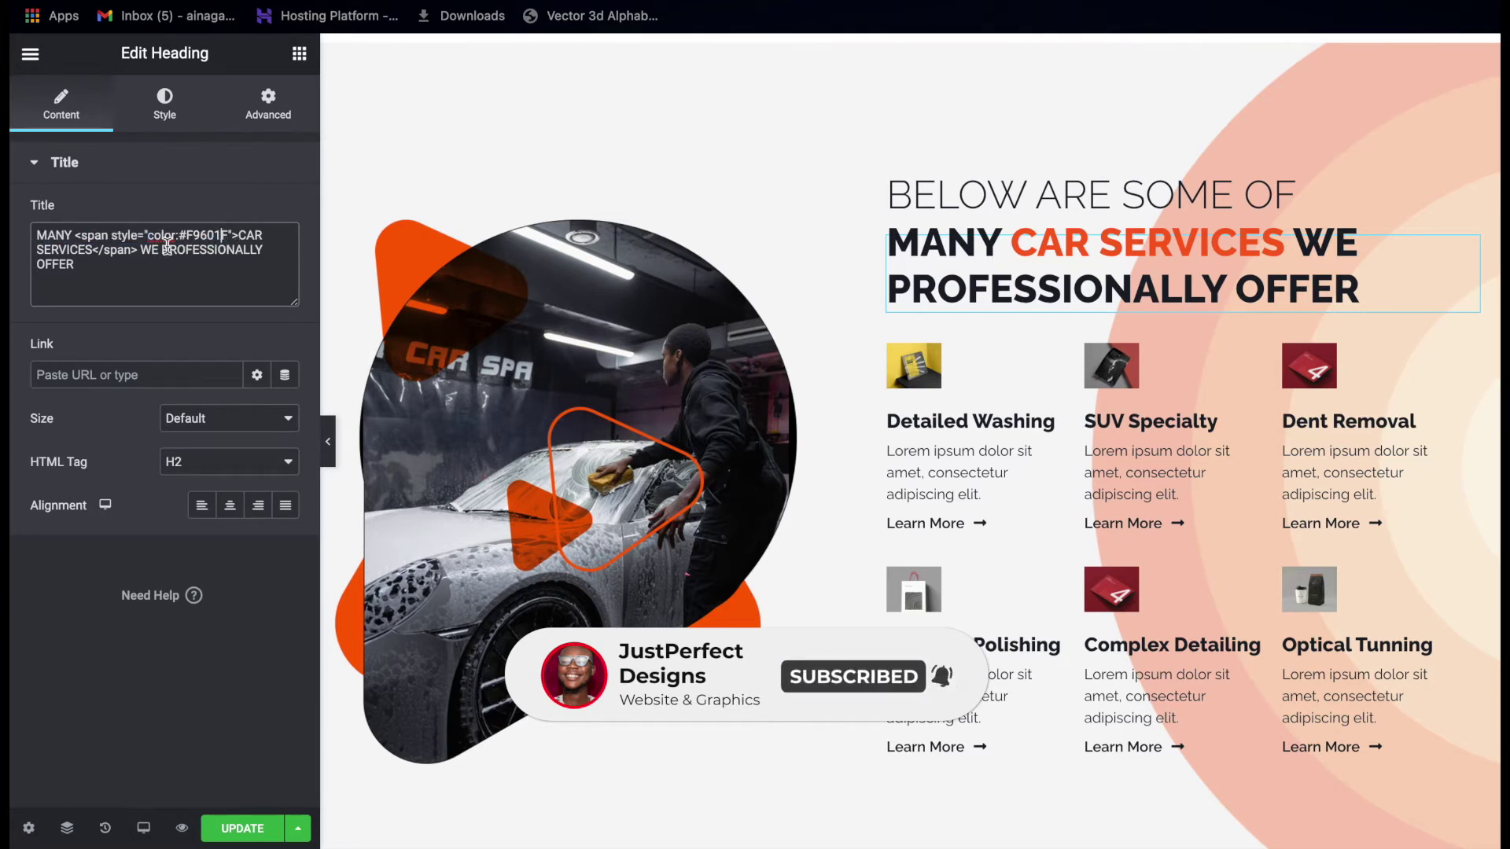
{"action": "left_click_drag", "start_coordinate": [146, 235], "coordinate": [228, 238]}
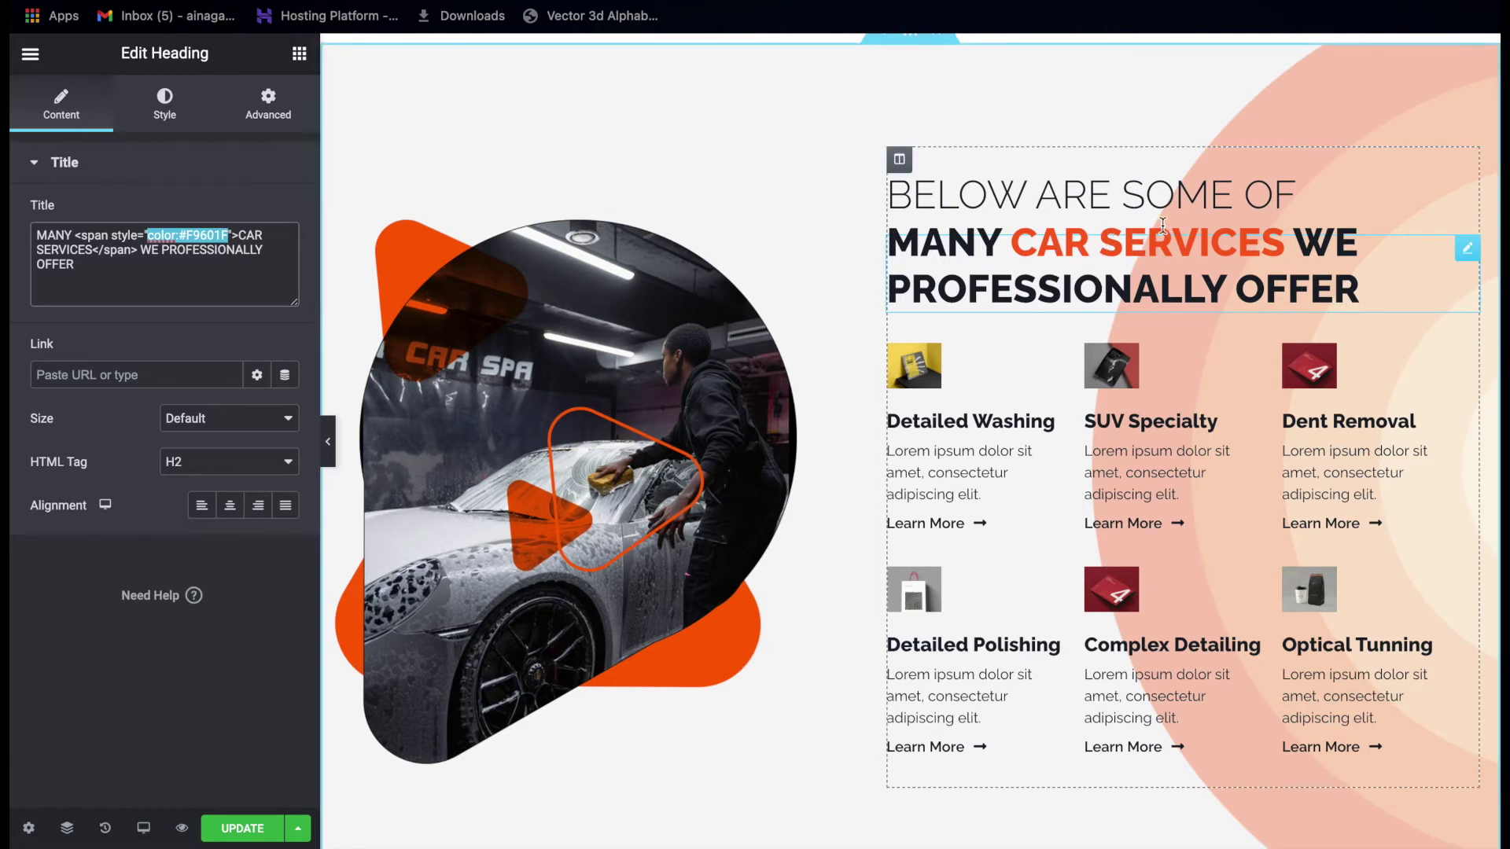
Compare the orange CAR SERVICES text in the heading with its HTML, covering the closing </span> tag before WE.
{"action": "left_click", "coordinate": [1113, 244]}
{"action": "left_click_drag", "start_coordinate": [1008, 246], "coordinate": [1277, 238]}
{"action": "left_click", "coordinate": [956, 248]}
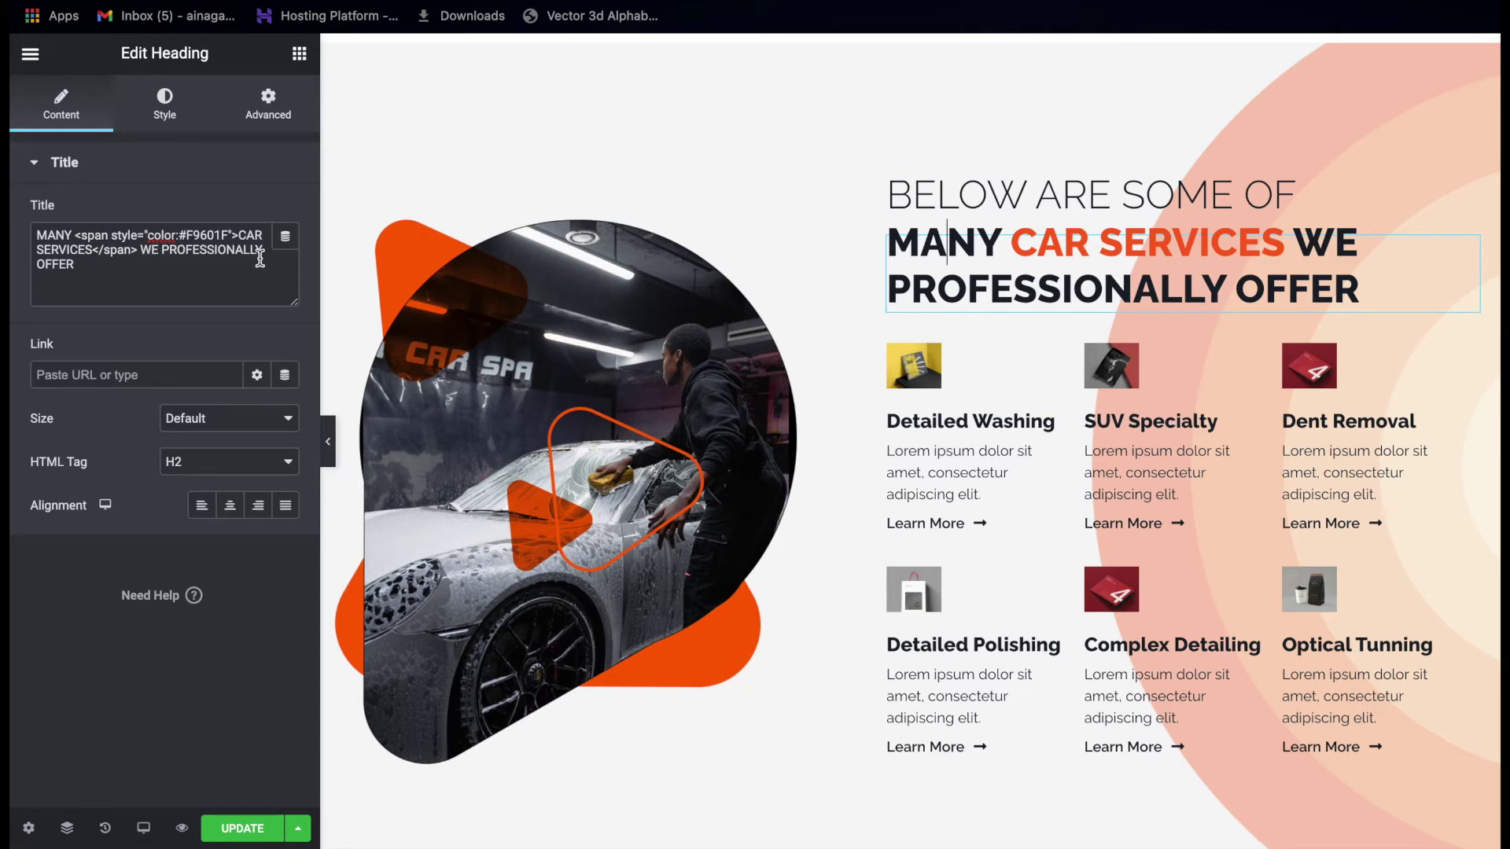
{"action": "double_click", "coordinate": [151, 250]}
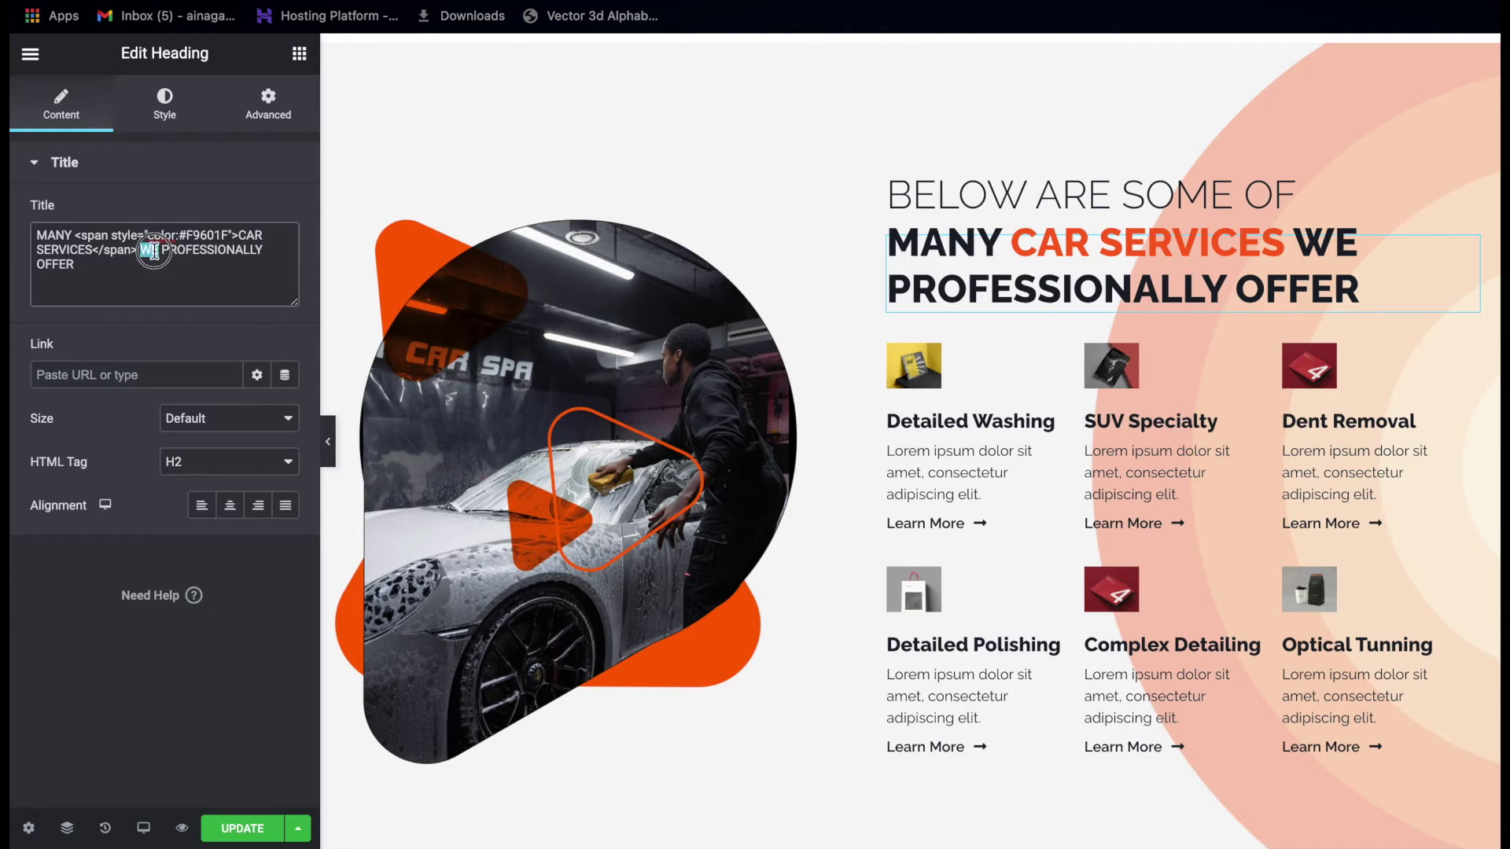
{"action": "left_click", "coordinate": [144, 250]}
{"action": "left_click_drag", "start_coordinate": [144, 250], "coordinate": [100, 248]}
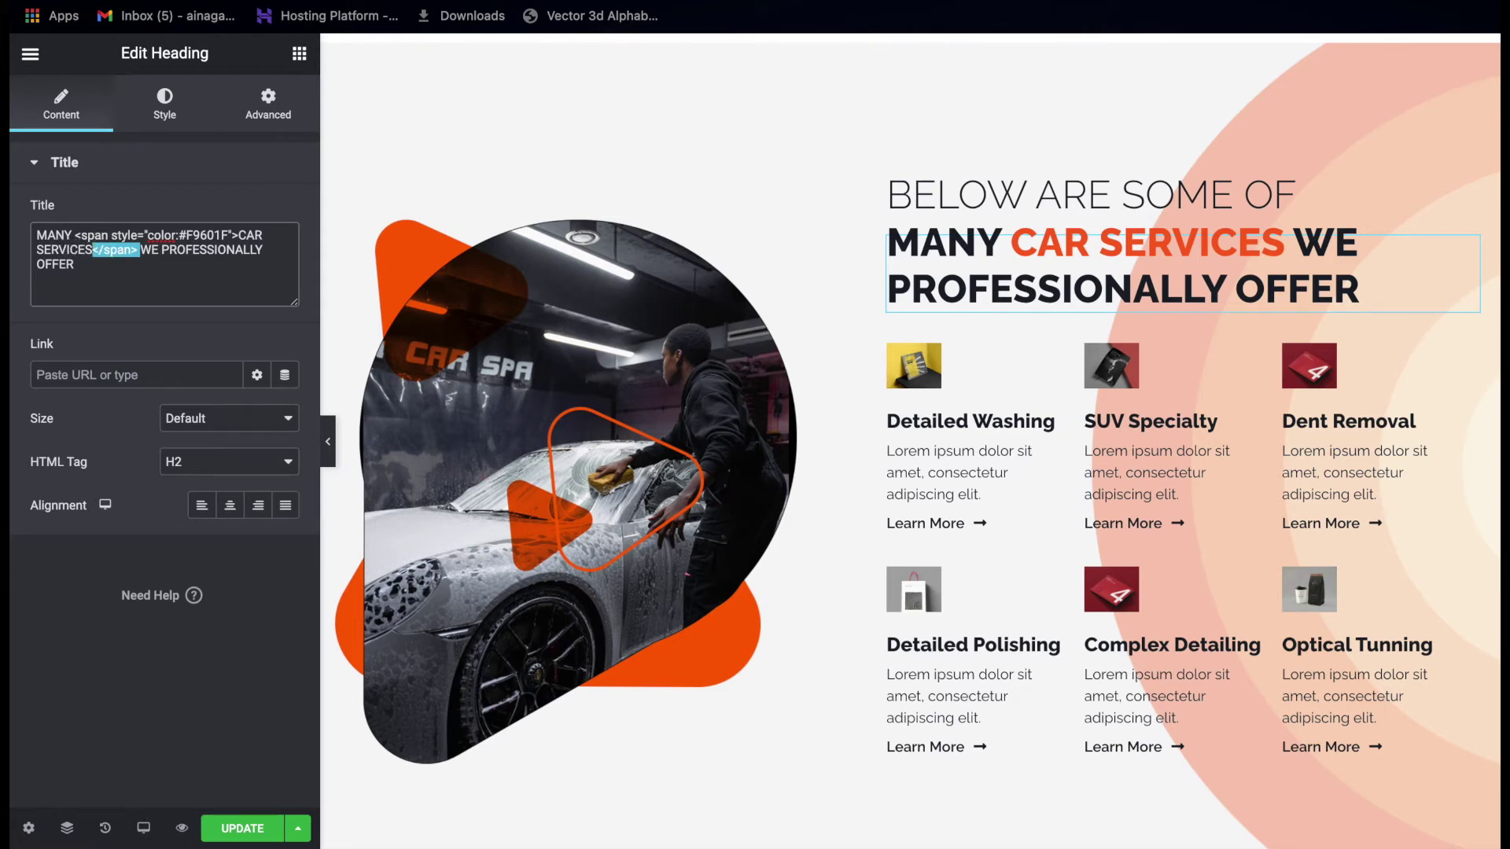
Move the closing </span> tag in the MANY CAR SERVICES heading from after SERVICES to after PROFESSIONALLY.
{"action": "key", "text": "BackSpace"}
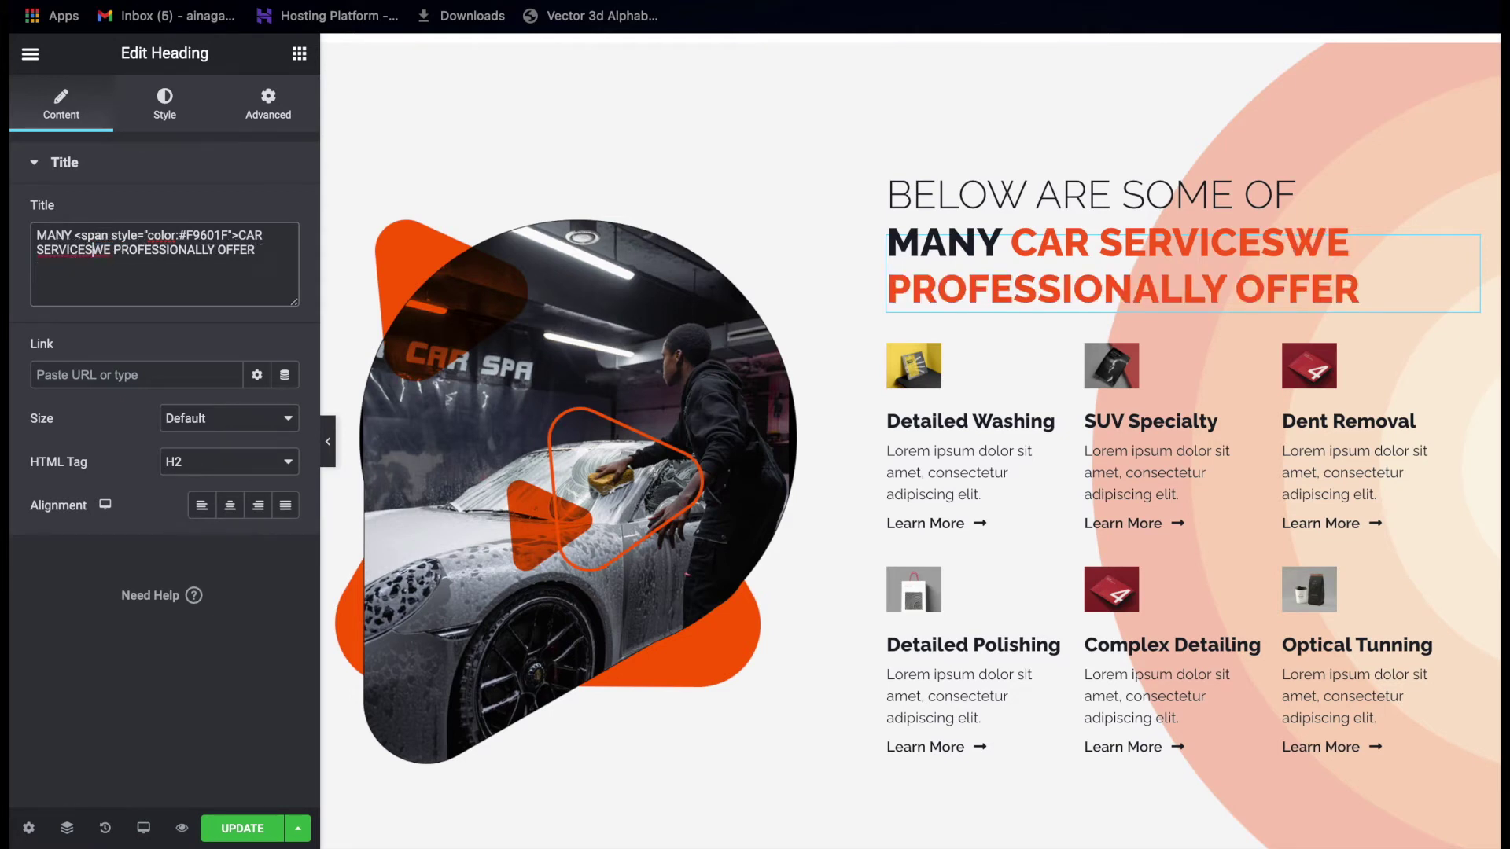
{"action": "left_click", "coordinate": [261, 257]}
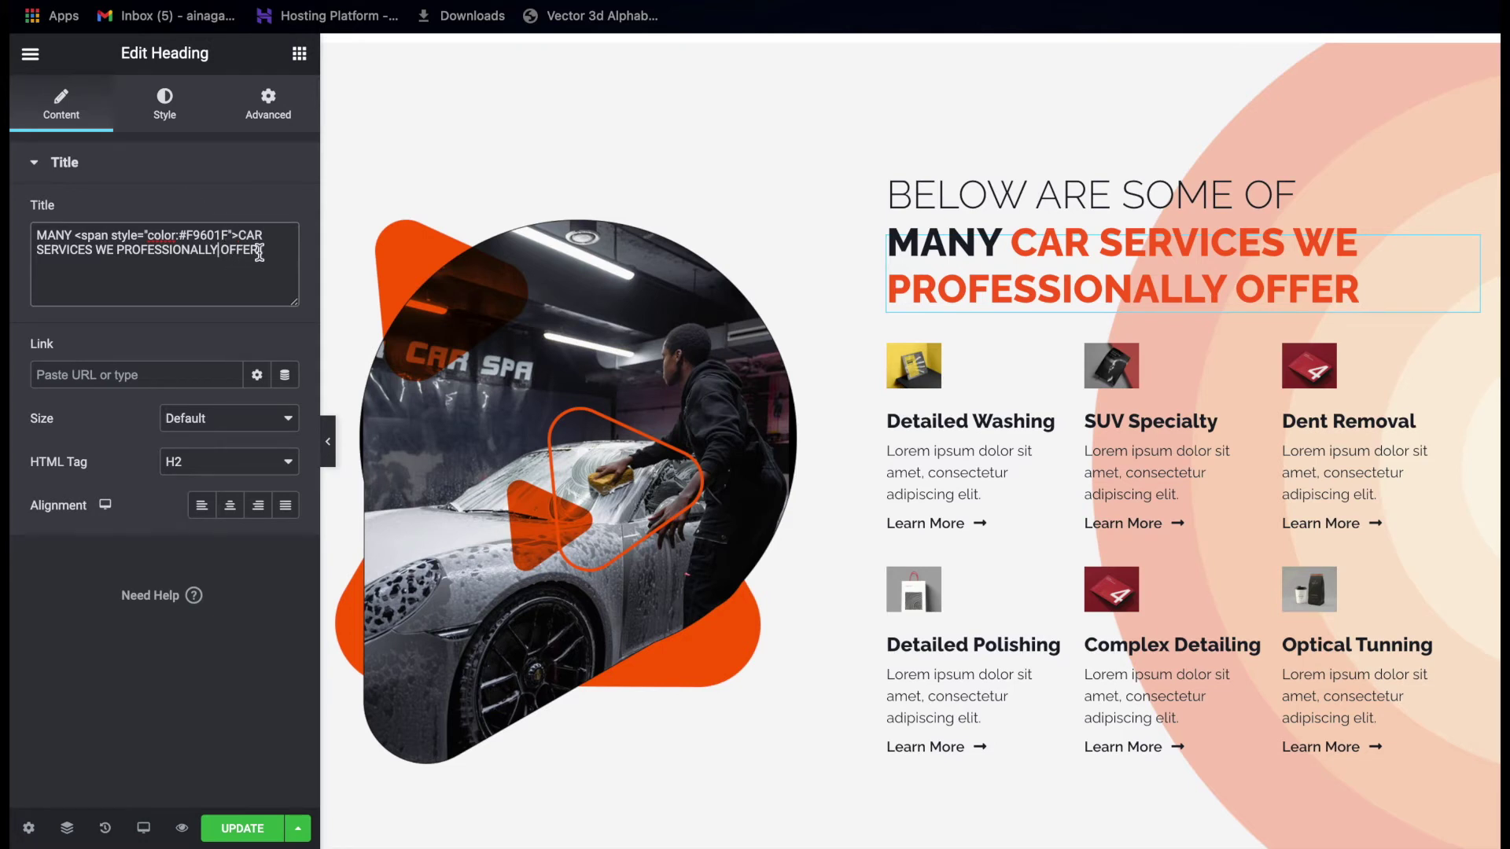
{"action": "type", "text": "</span>"}
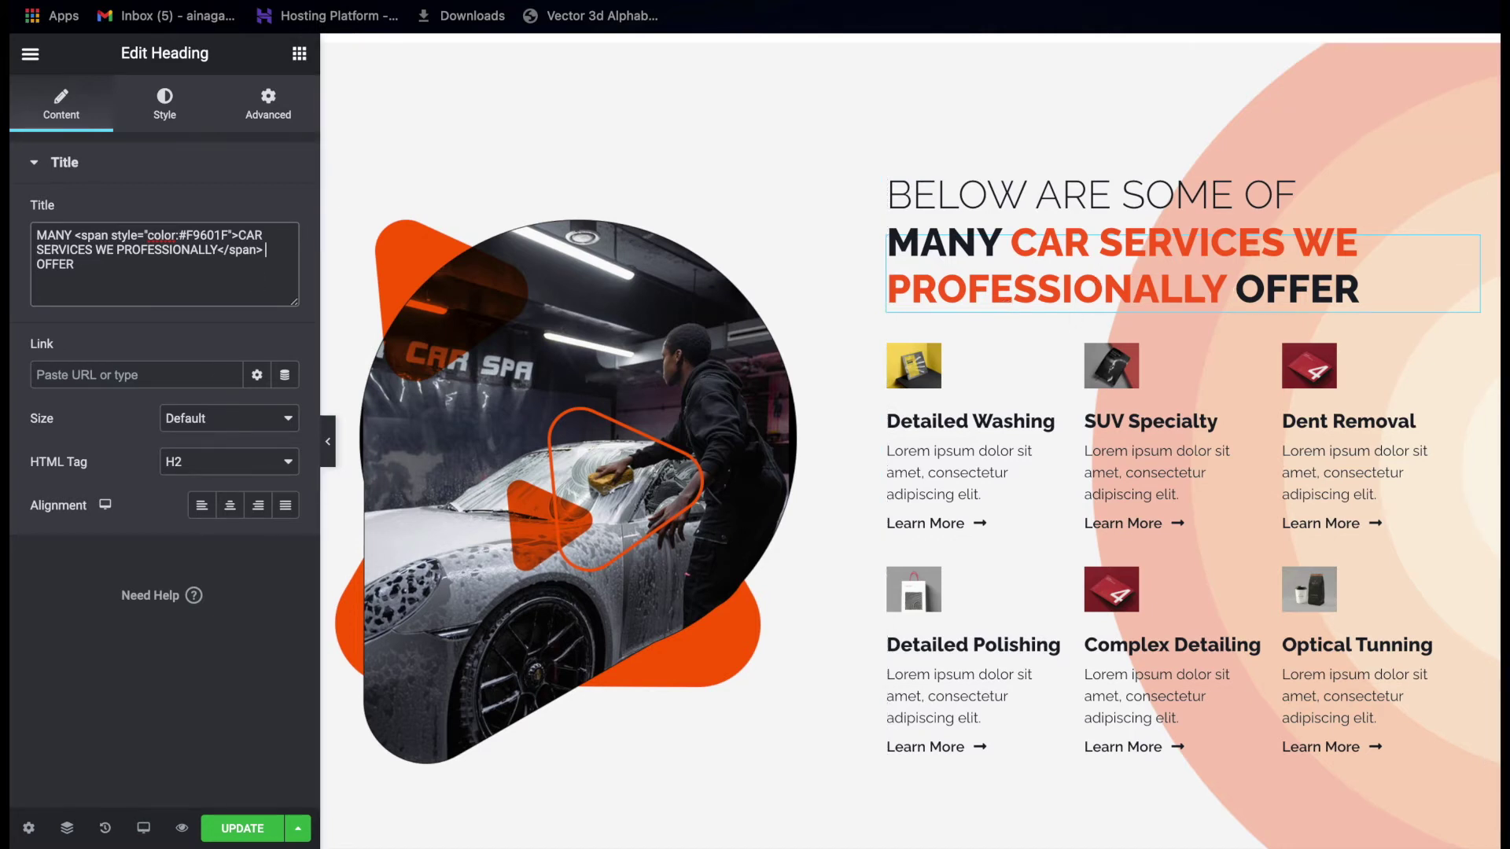
Undo the repositioning of the closing </span> tag in the MANY CAR SERVICES heading's title.
{"action": "key", "text": "BackSpace"}
{"action": "key", "text": "BackSpace"}
{"action": "key", "text": "BackSpace"}
{"action": "key", "text": "BackSpace"}
{"action": "key", "text": "BackSpace"}
{"action": "key", "text": "BackSpace"}
{"action": "key", "text": "BackSpace"}
{"action": "key", "text": "super+z"}
{"action": "key", "text": "super+z"}
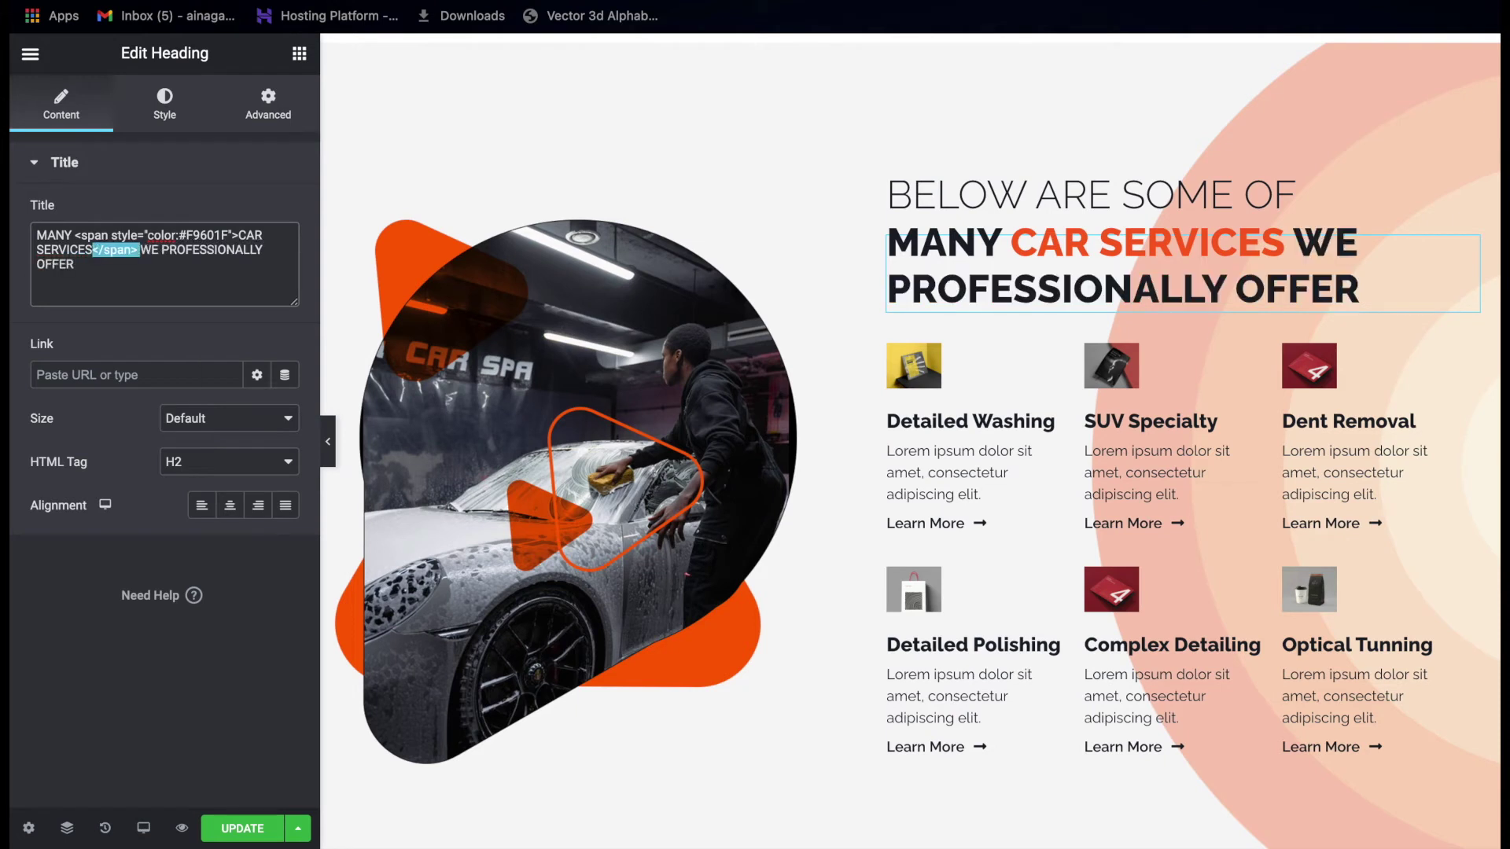
{"action": "left_click", "coordinate": [140, 286]}
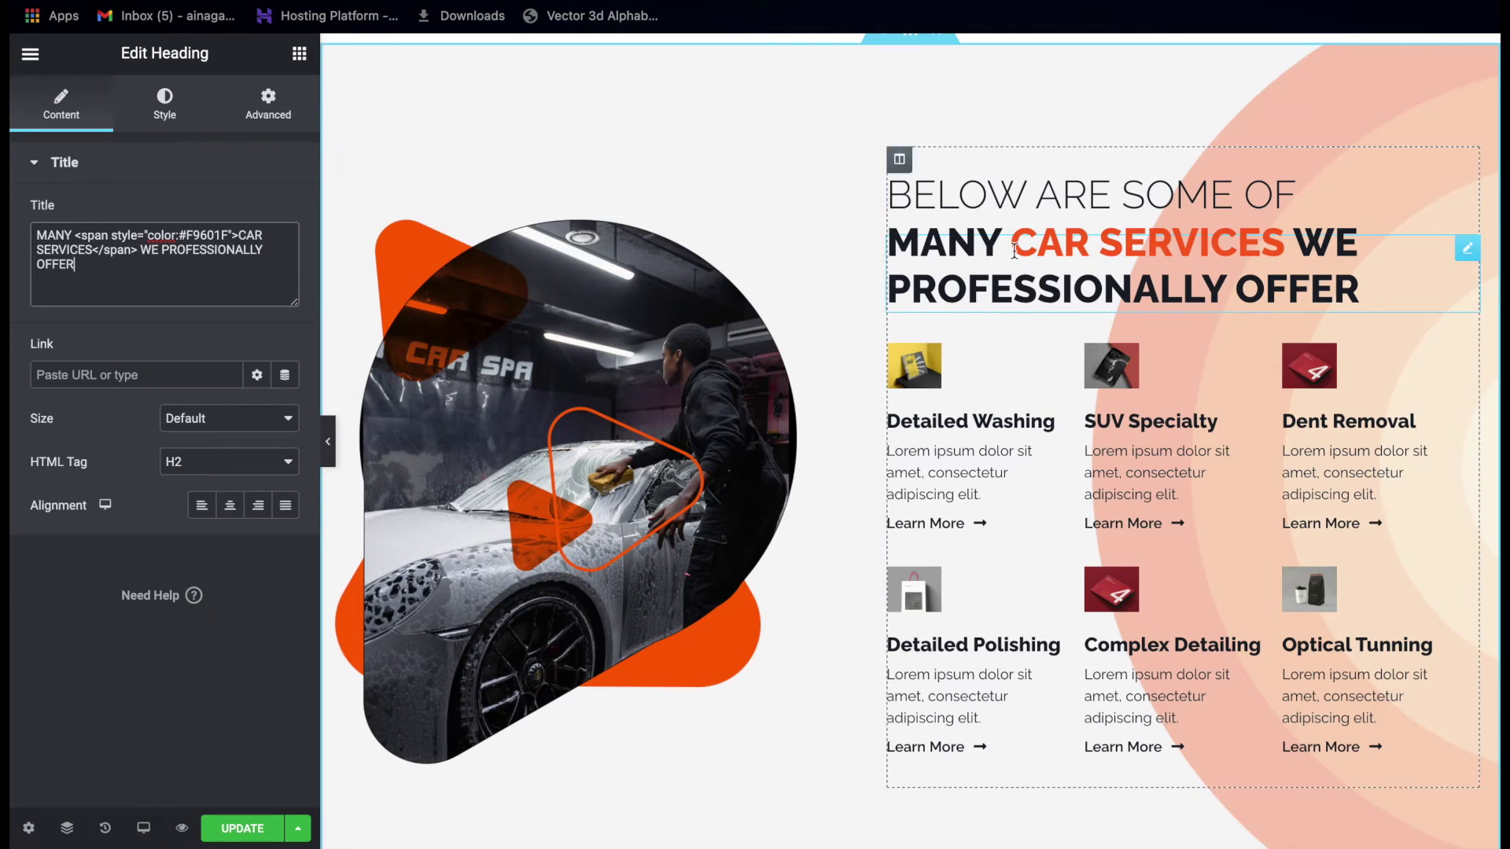
Inspect the typography settings of the MANY CAR SERVICES heading and the BELOW ARE SOME OF heading, comparing their weights.
{"action": "left_click", "coordinate": [169, 119]}
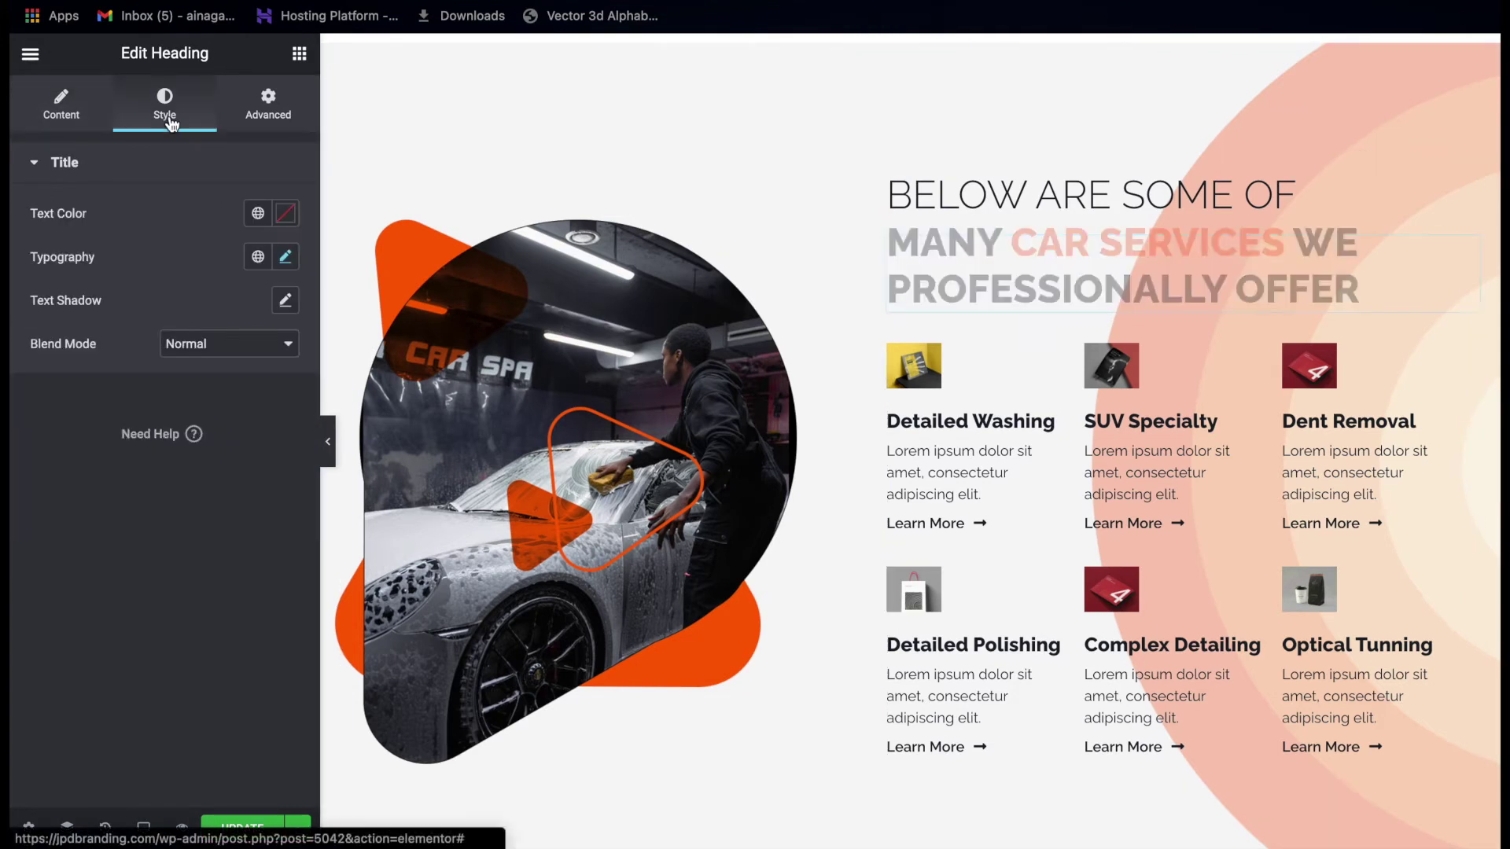
{"action": "left_click", "coordinate": [286, 256]}
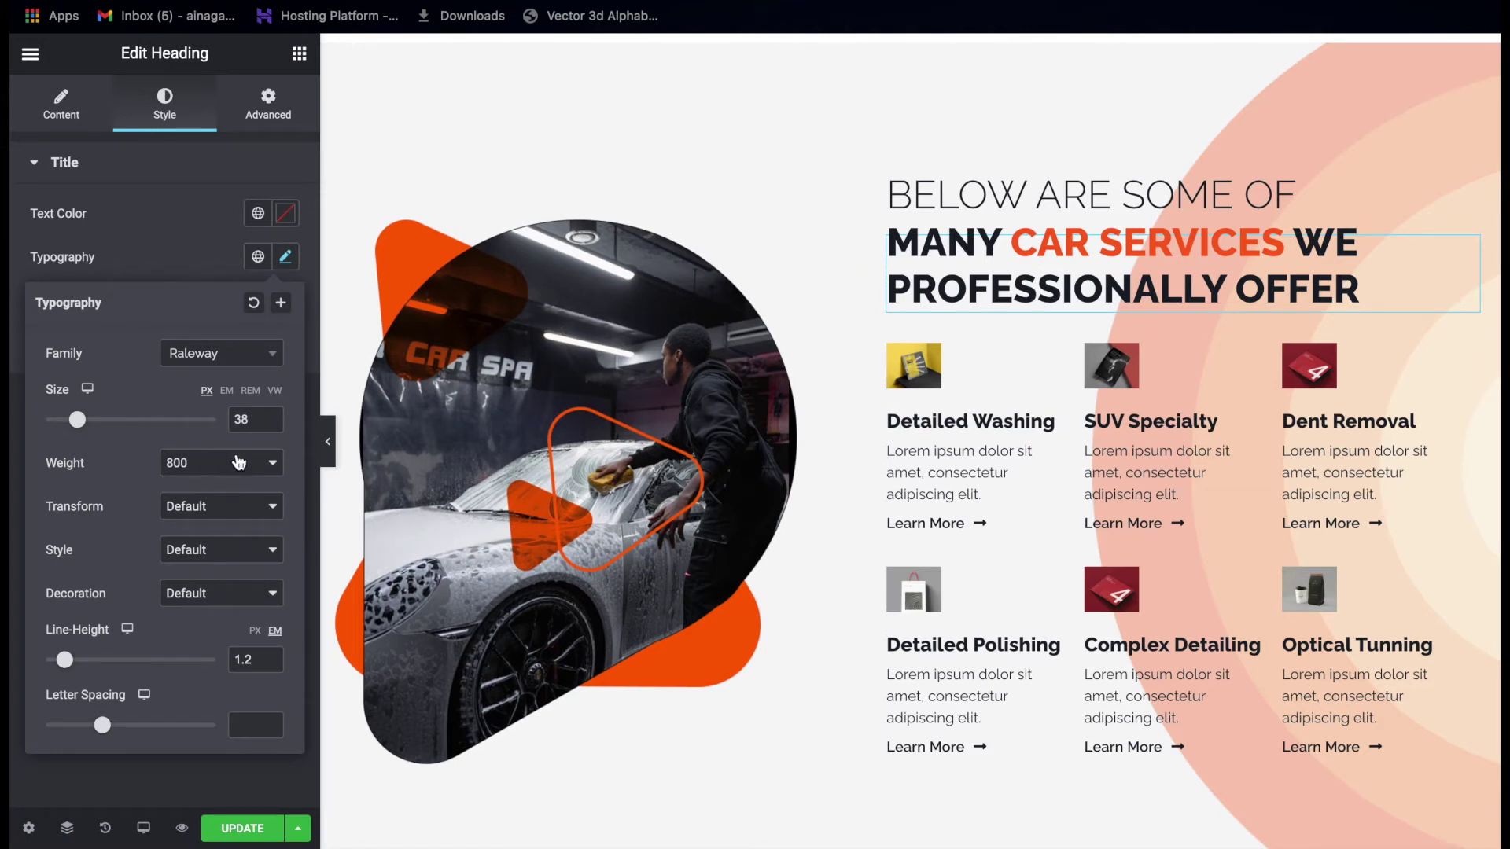
{"action": "left_click", "coordinate": [961, 192]}
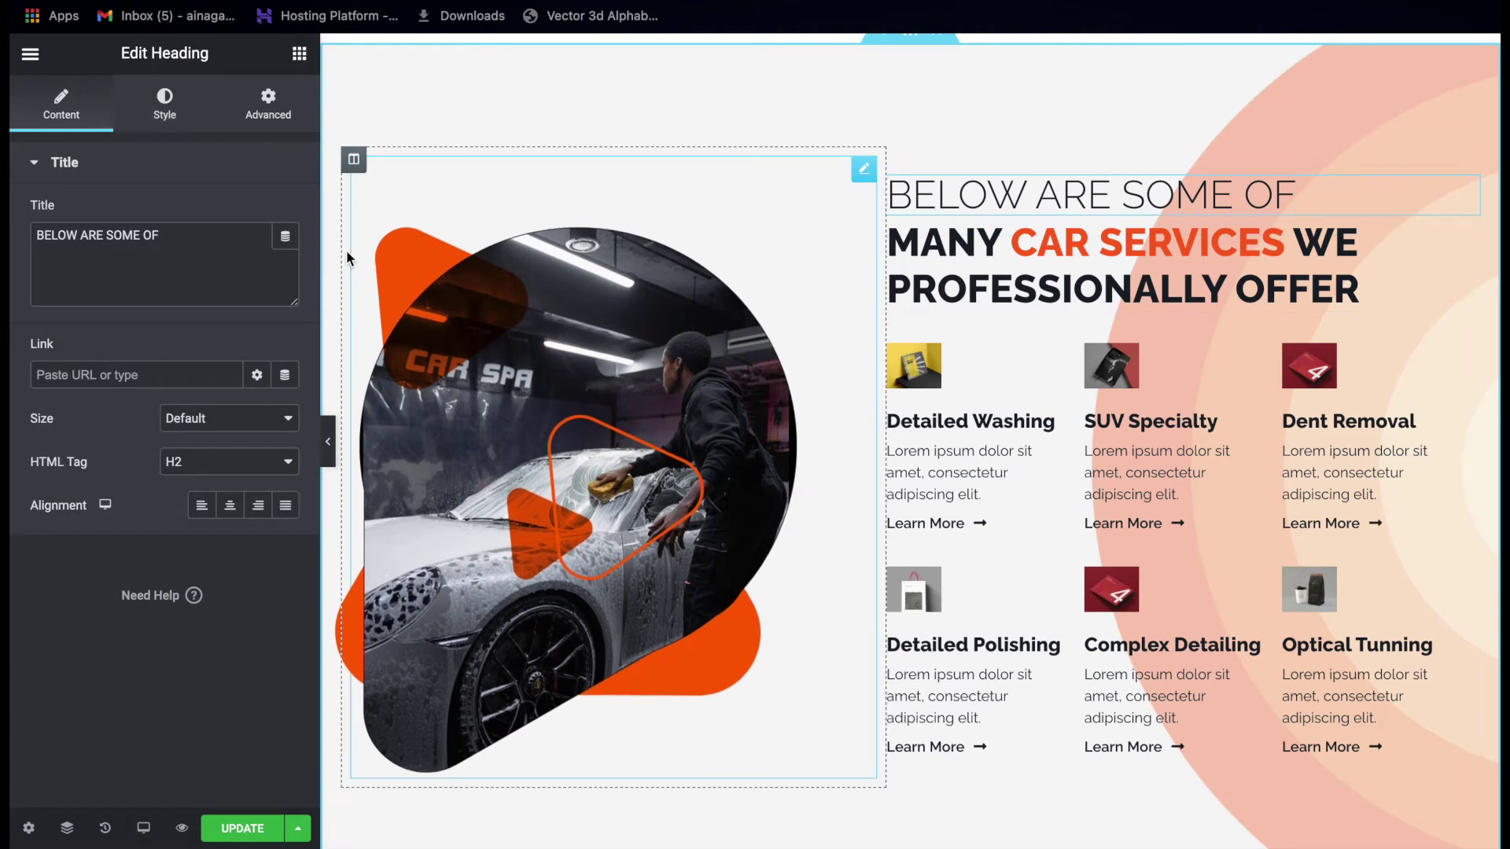
{"action": "left_click", "coordinate": [165, 106]}
{"action": "left_click", "coordinate": [288, 258]}
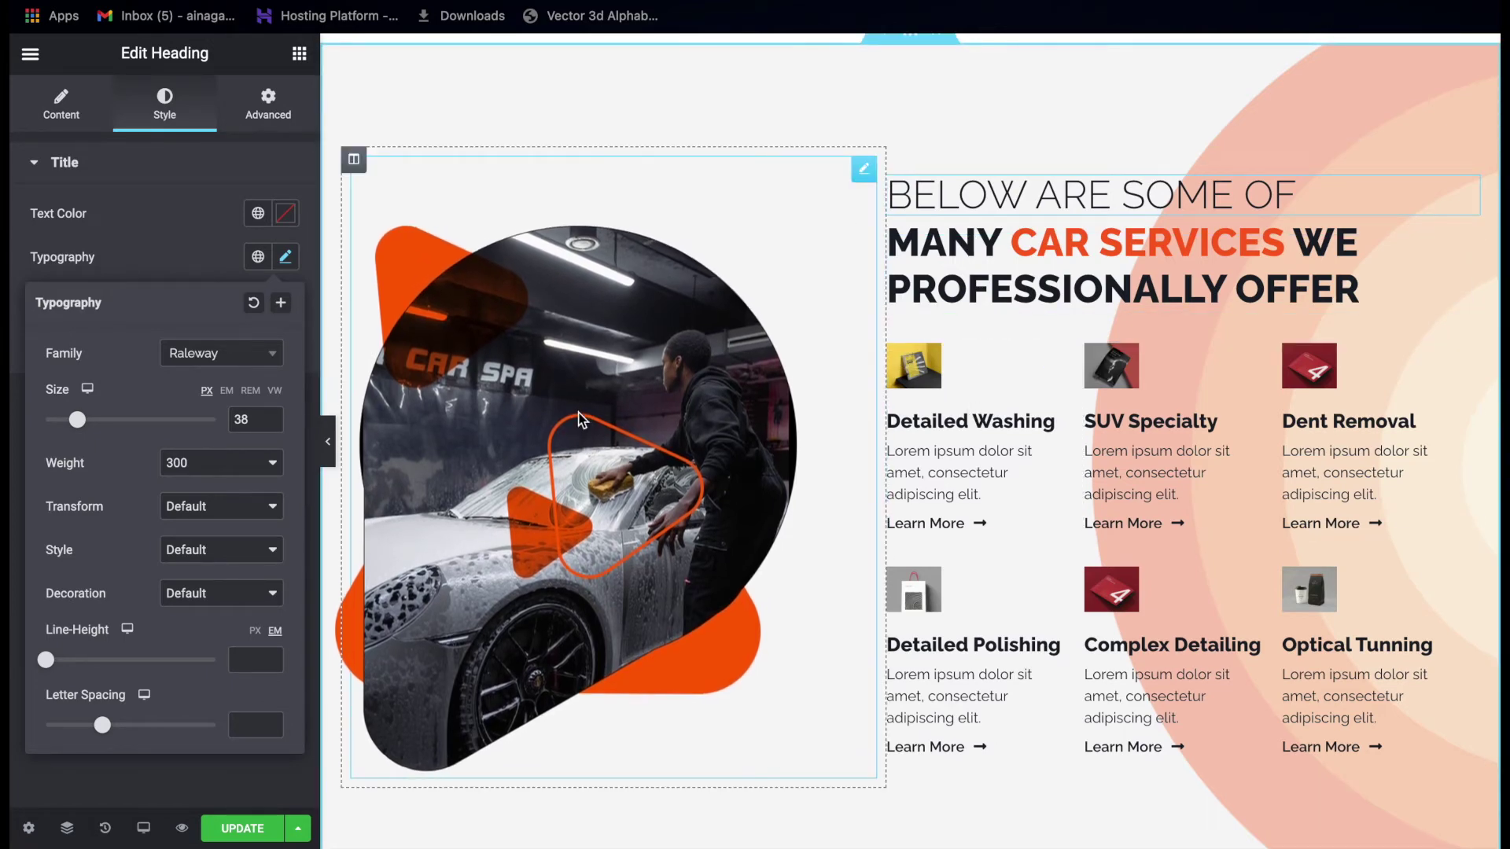
Open the Detailed Washing item for editing and search the widget library for Image Box.
{"action": "scroll", "coordinate": [887, 404], "scroll_direction": "up", "scroll_amount": 2}
{"action": "scroll", "coordinate": [886, 408], "scroll_direction": "down", "scroll_amount": 2}
{"action": "scroll", "coordinate": [886, 408], "scroll_direction": "down", "scroll_amount": 1}
{"action": "left_click", "coordinate": [977, 327]}
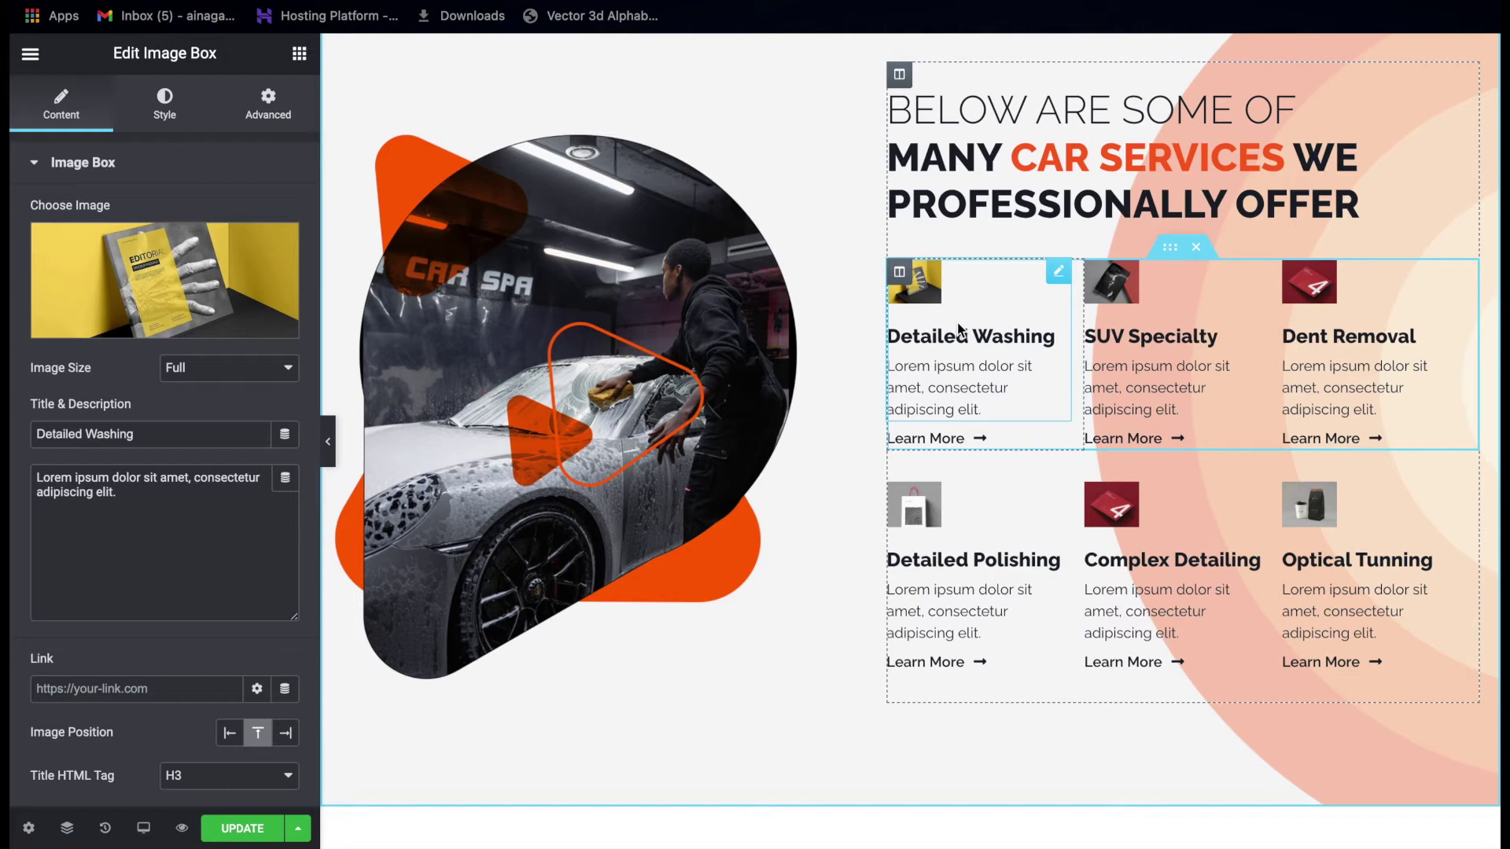
{"action": "left_click", "coordinate": [299, 52]}
{"action": "type", "text": "IMAGE BO"}
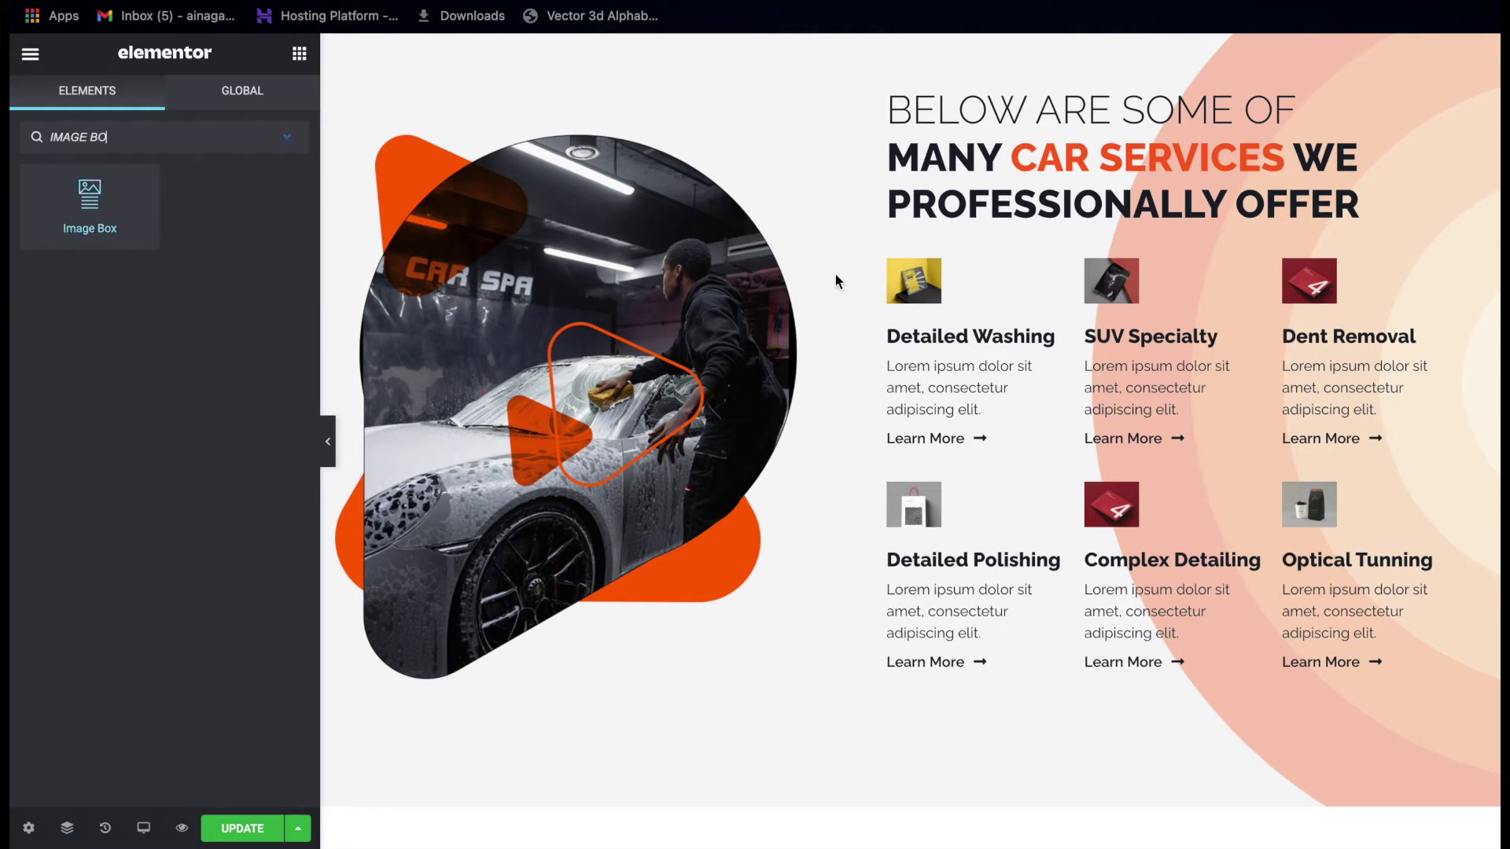
Open the Detailed Washing, SUV Specialty and Dent Removal image boxes, and examine the Detailed Washing box's image, title and description.
{"action": "left_click", "coordinate": [969, 308]}
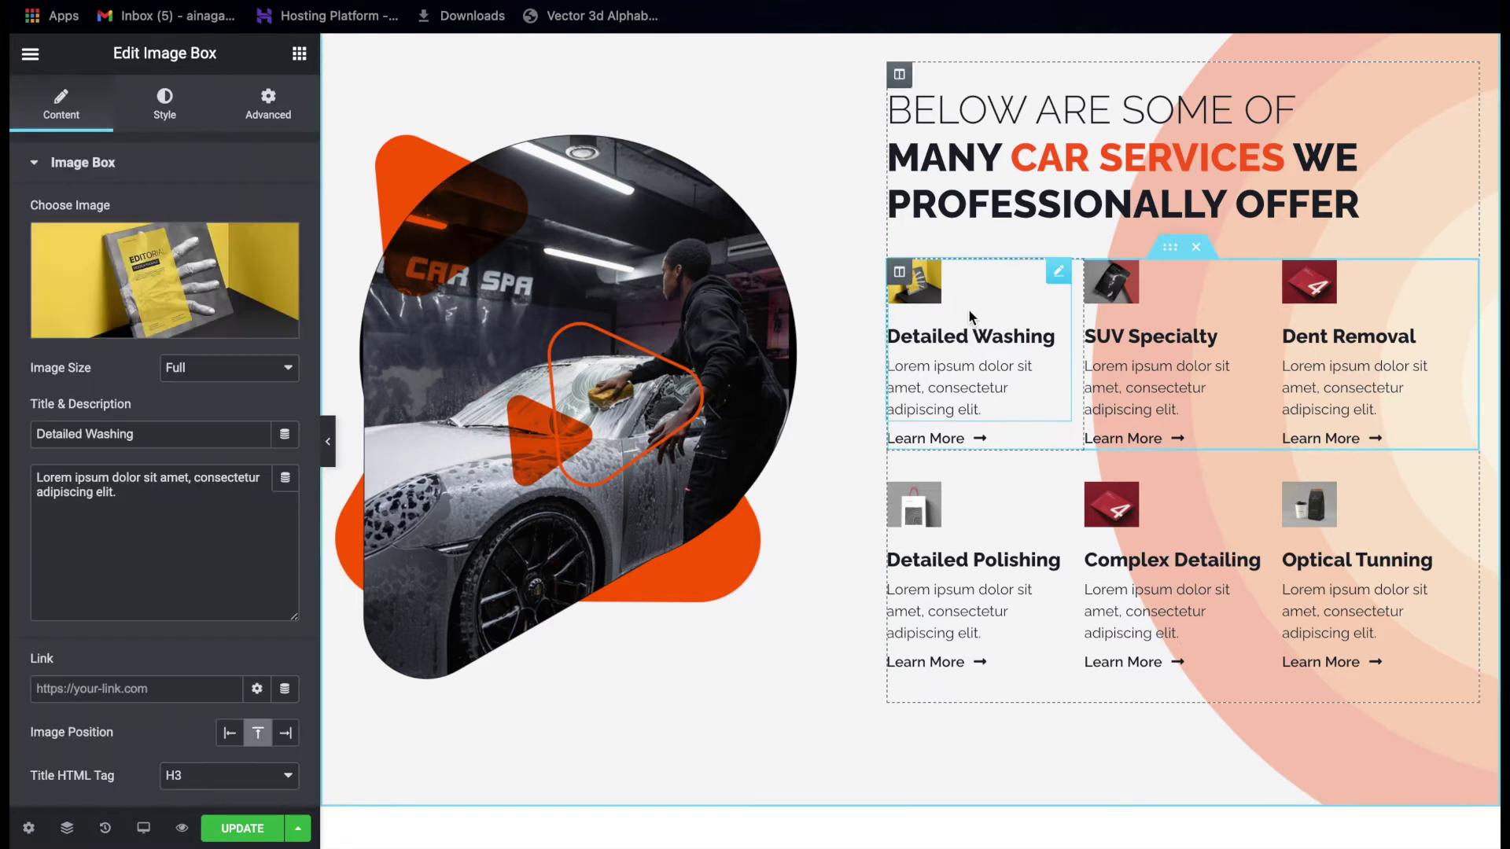
{"action": "left_click", "coordinate": [1095, 339]}
{"action": "left_click", "coordinate": [1321, 338]}
{"action": "left_click", "coordinate": [1015, 350]}
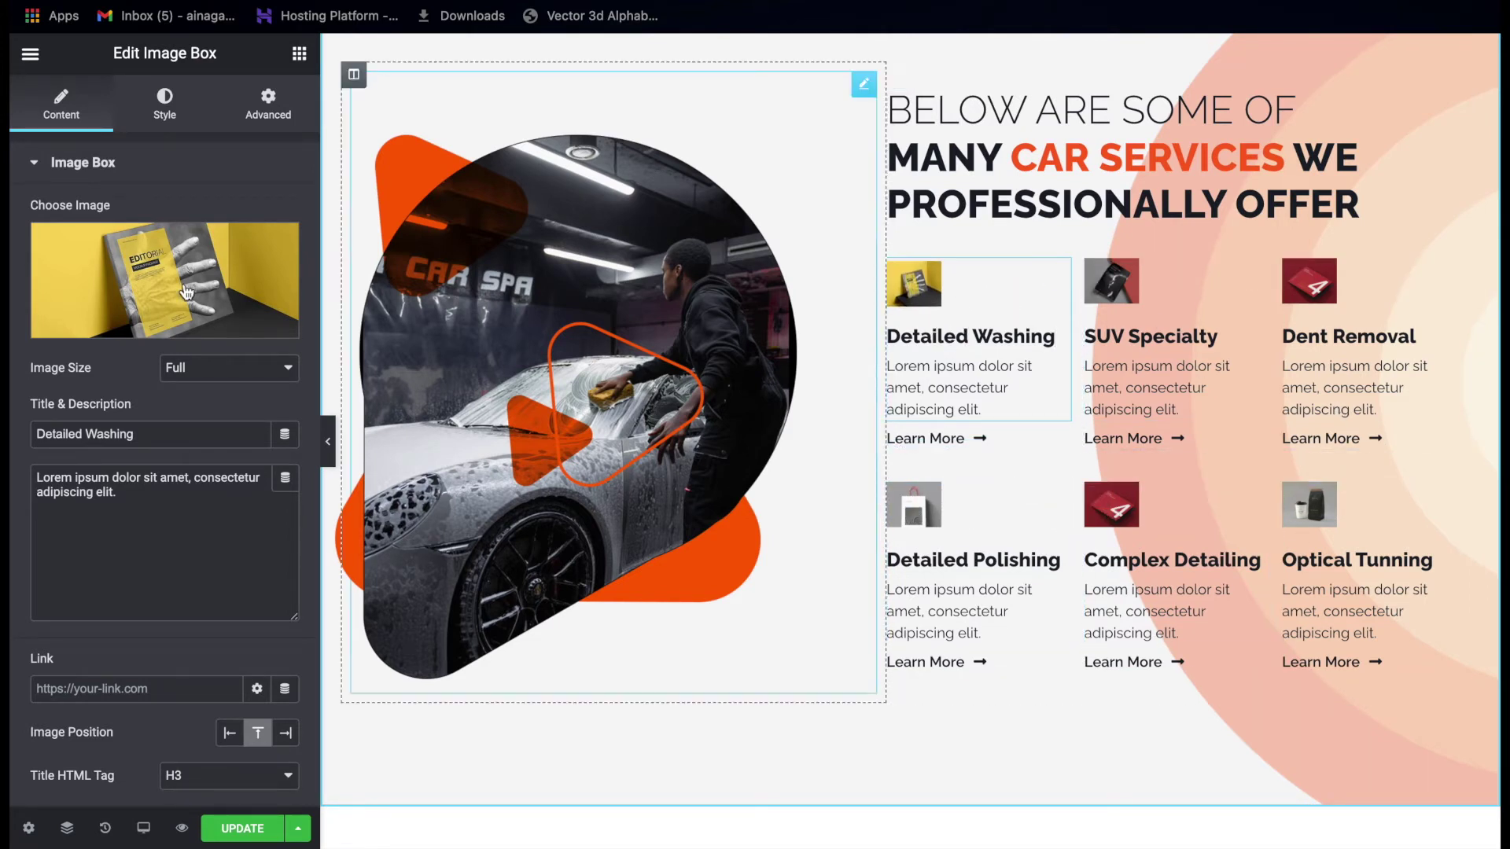
{"action": "left_click_drag", "start_coordinate": [186, 434], "coordinate": [45, 432]}
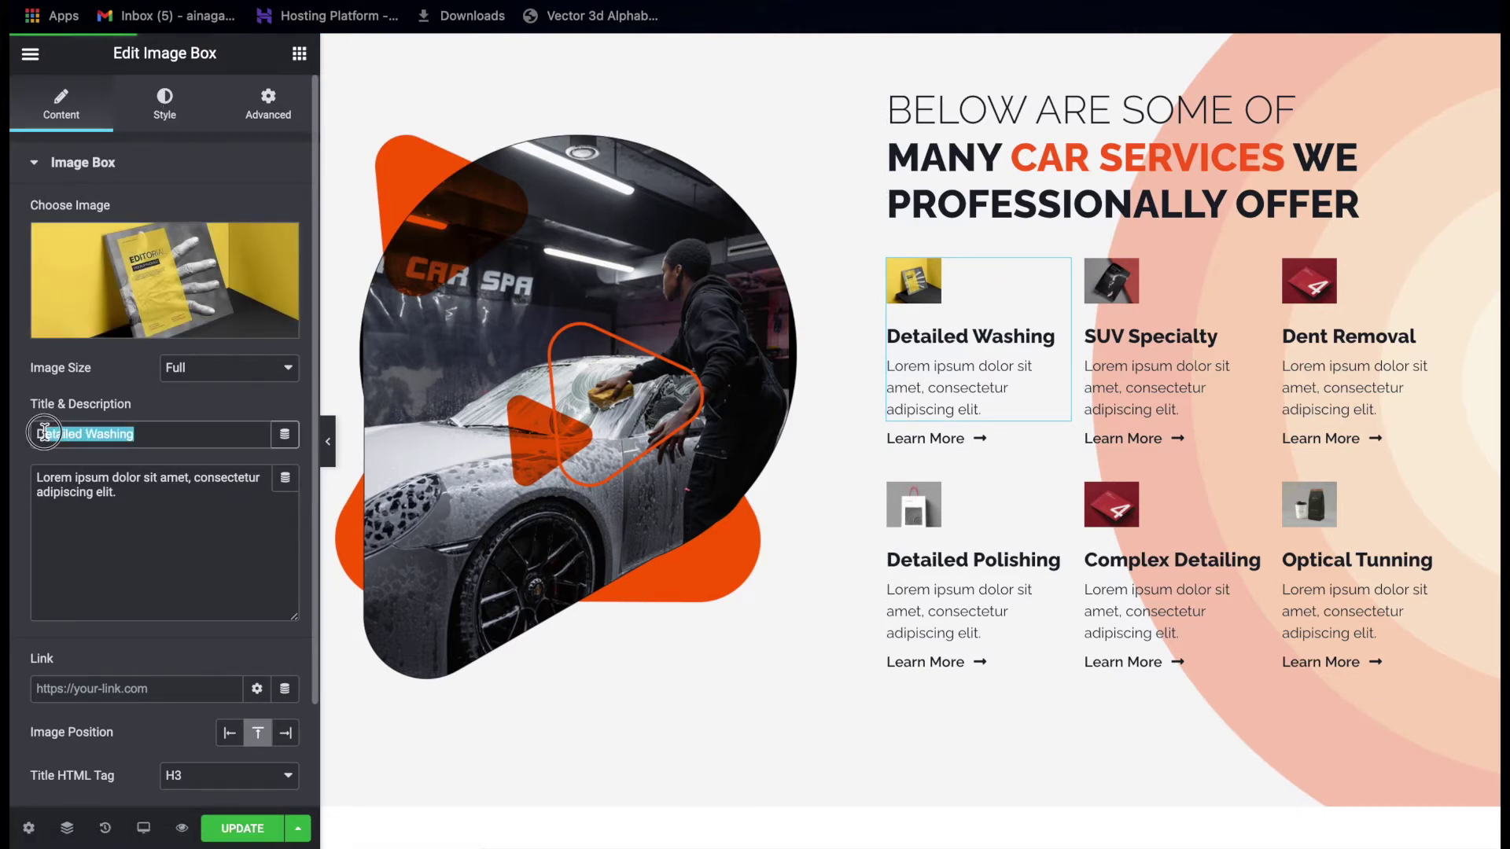
{"action": "left_click", "coordinate": [152, 434]}
{"action": "left_click_drag", "start_coordinate": [158, 493], "coordinate": [78, 444]}
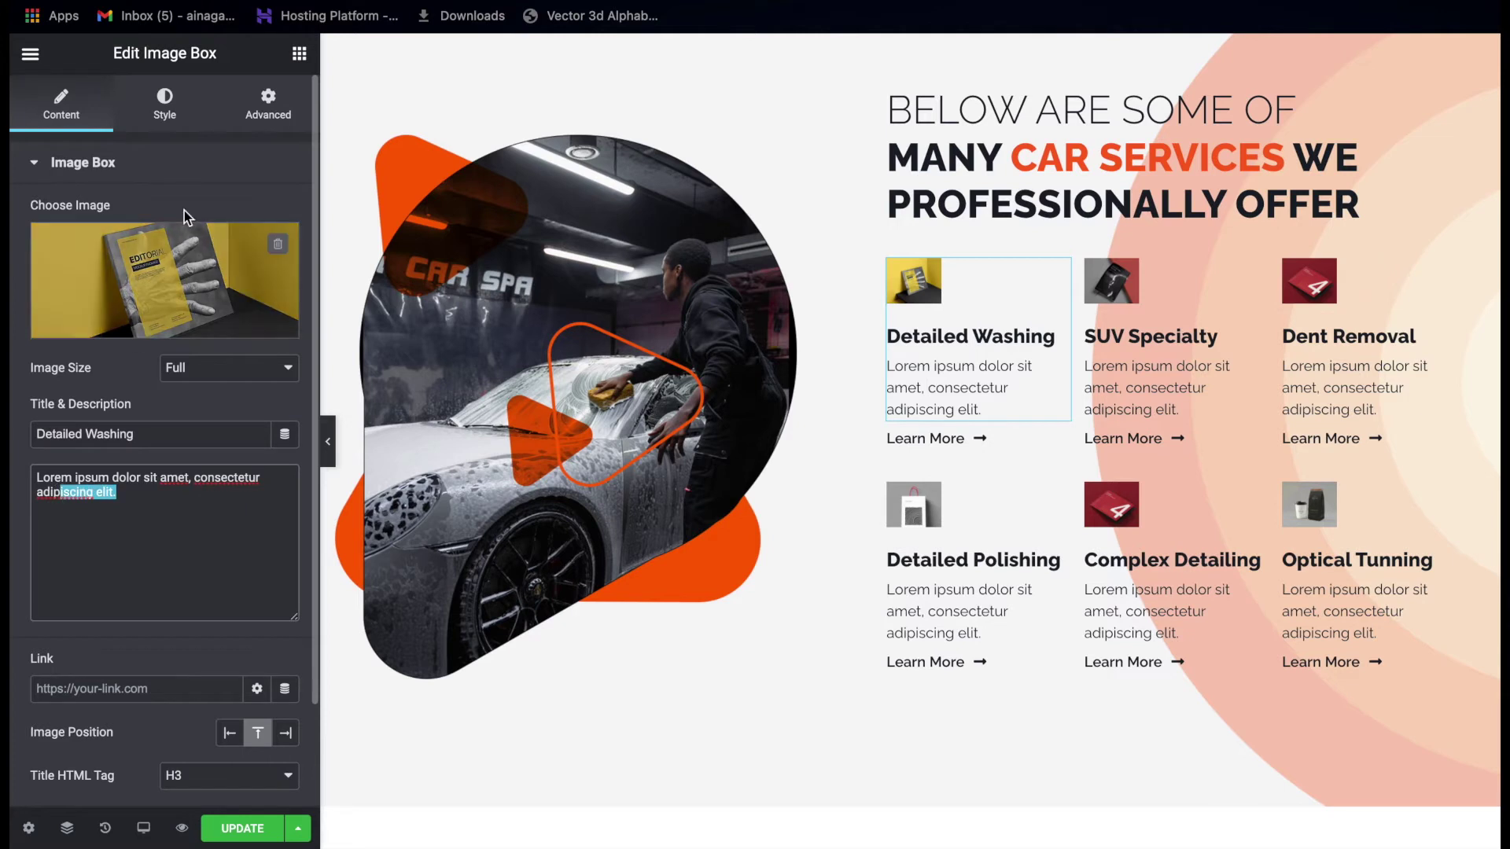
Inspect the Detailed Washing box's image style settings, including spacing, width, border radius, hover animation and transition duration.
{"action": "left_click", "coordinate": [186, 96]}
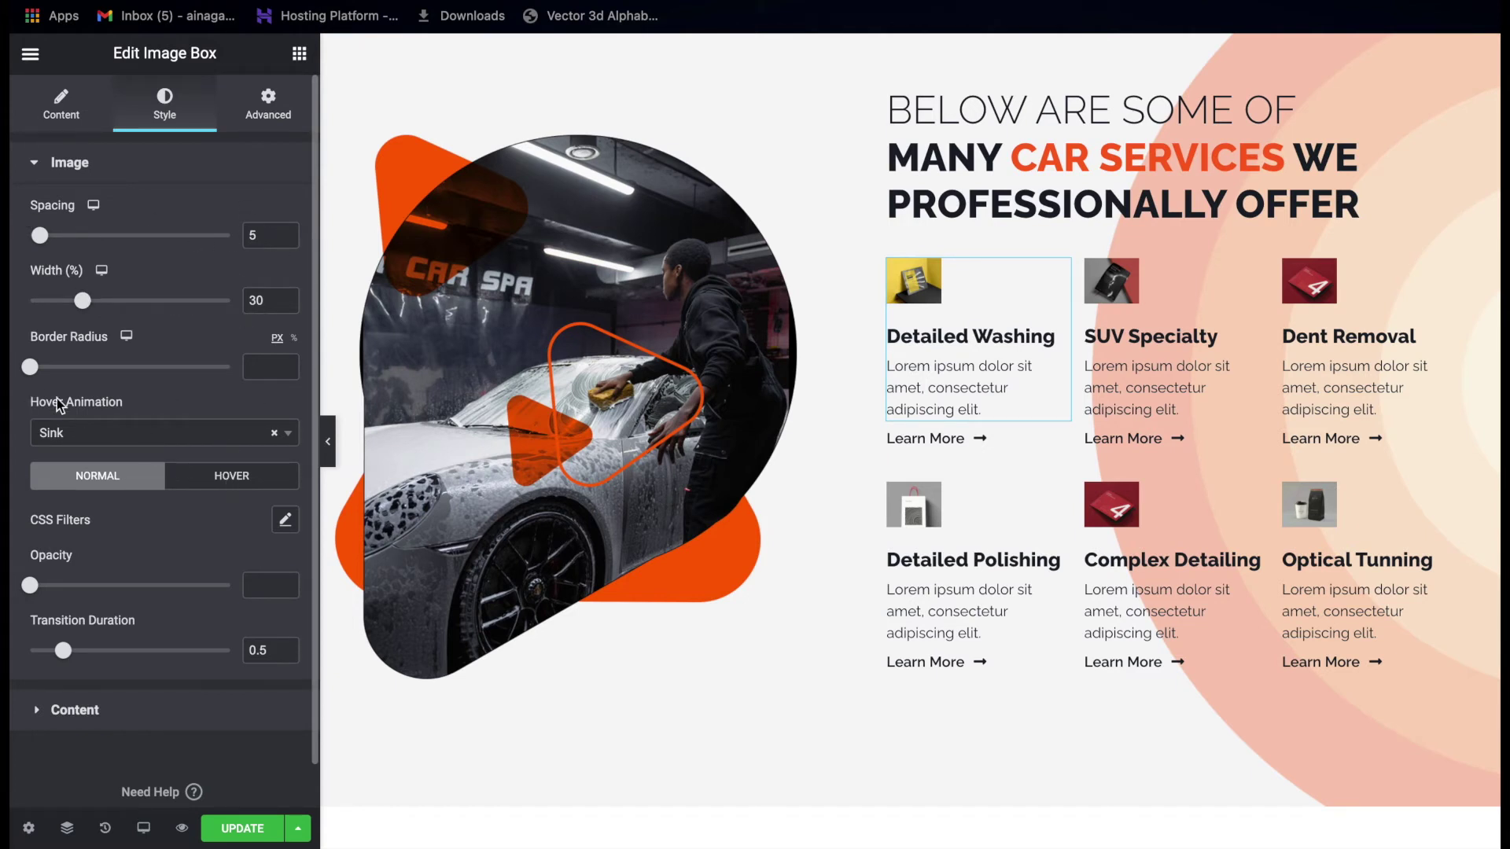
{"action": "scroll", "coordinate": [54, 441], "scroll_direction": "down", "scroll_amount": 1}
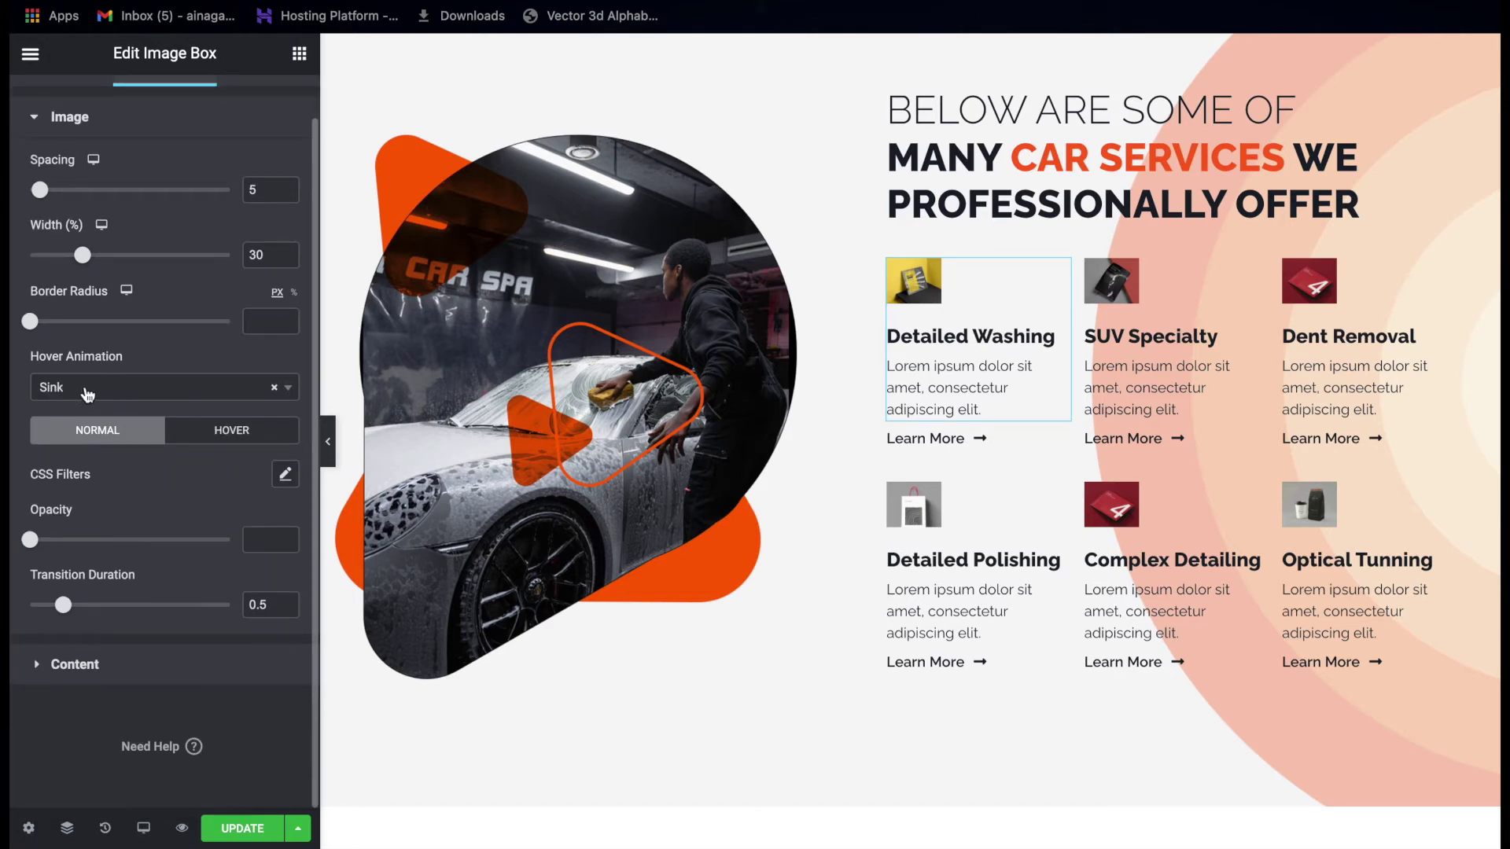
{"action": "scroll", "coordinate": [98, 315], "scroll_direction": "up", "scroll_amount": 1}
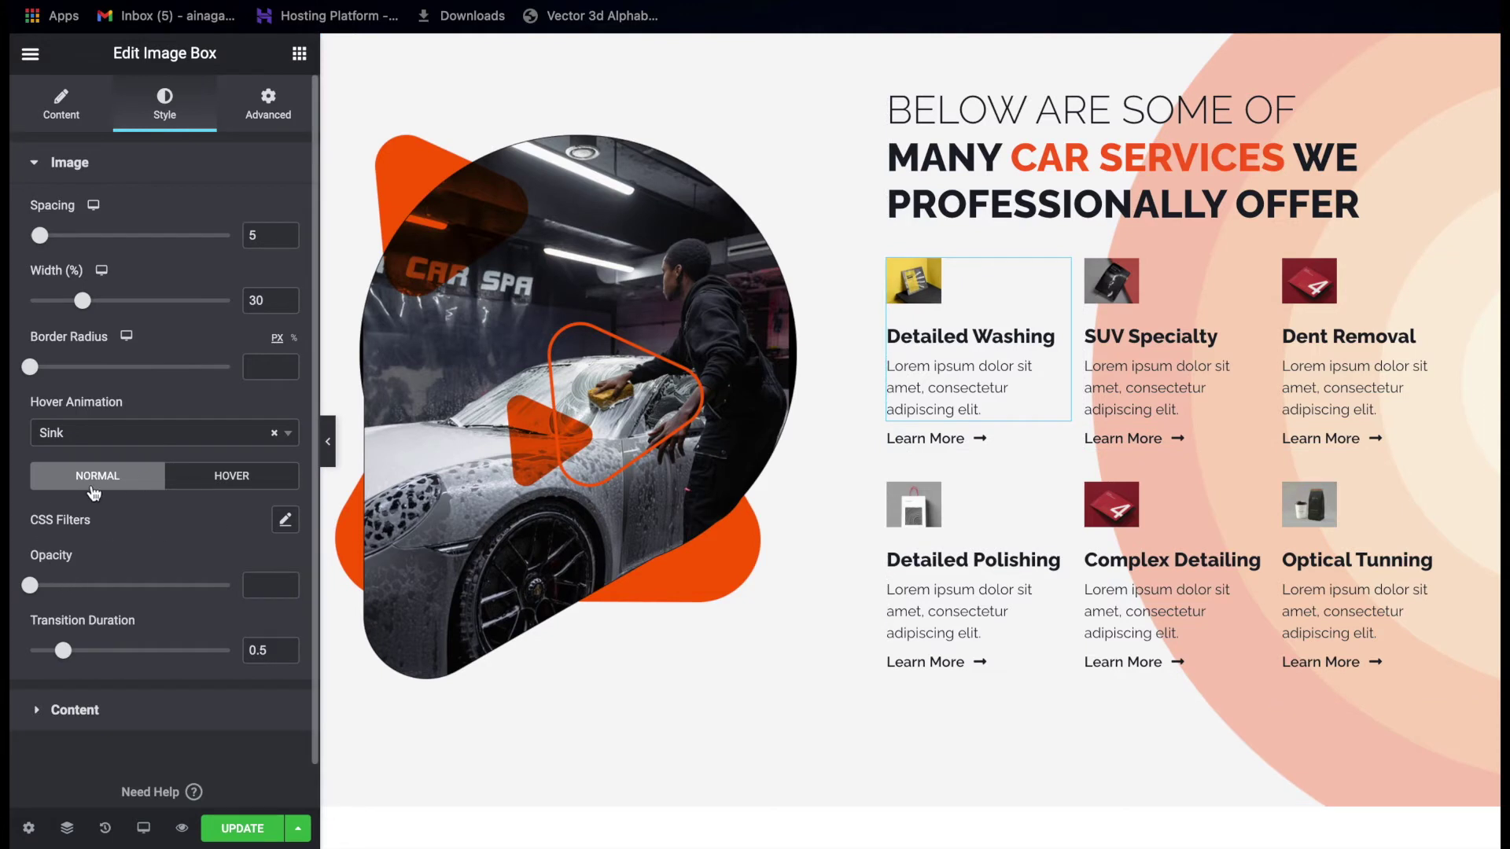
{"action": "scroll", "coordinate": [125, 533], "scroll_direction": "down", "scroll_amount": 1}
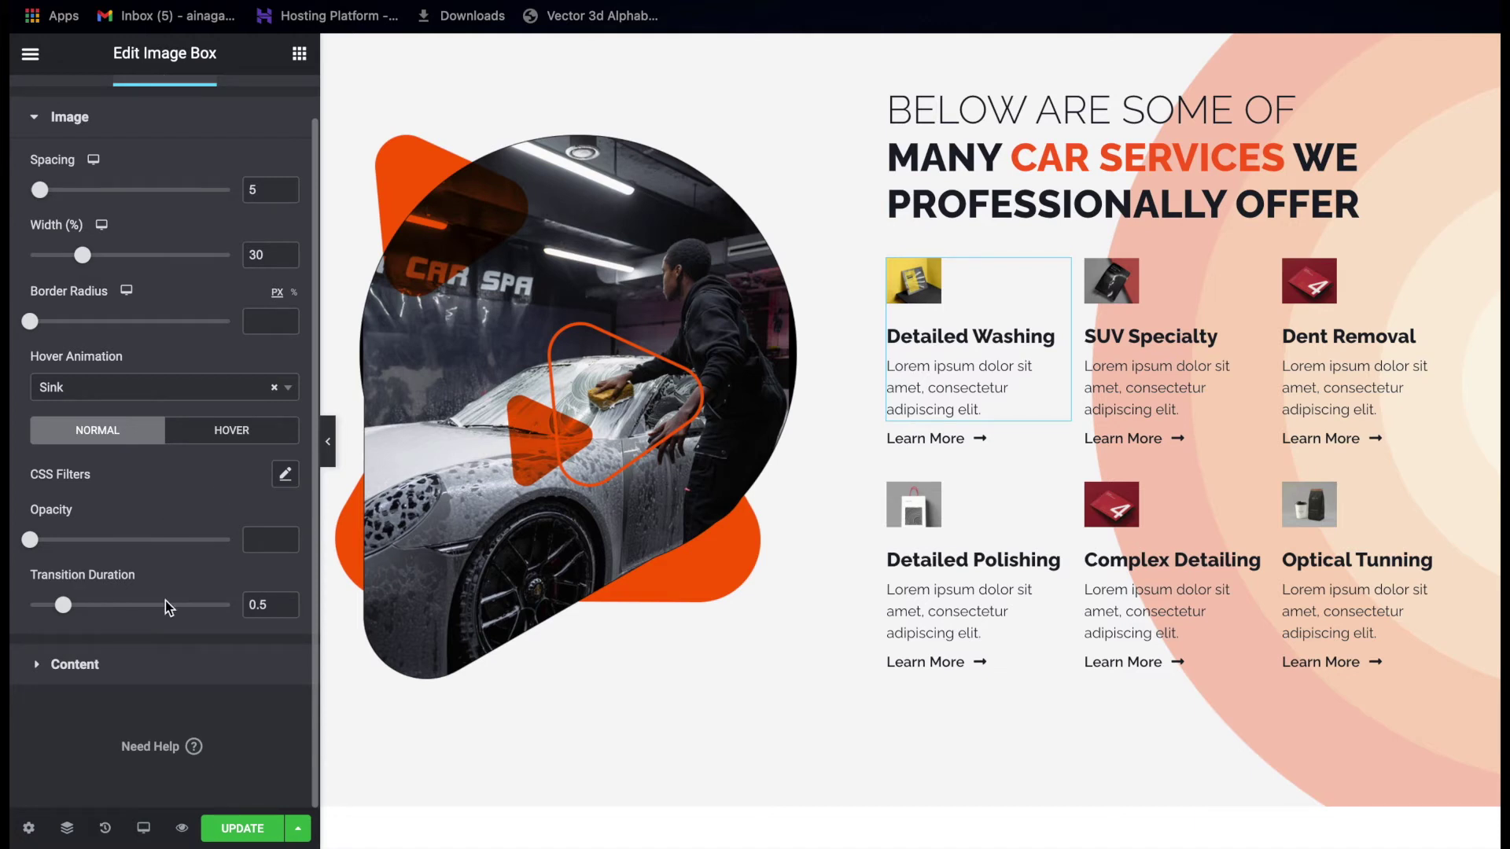
Set the title spacing of the Detailed Washing image box to 8 in its content style.
{"action": "left_click", "coordinate": [41, 664]}
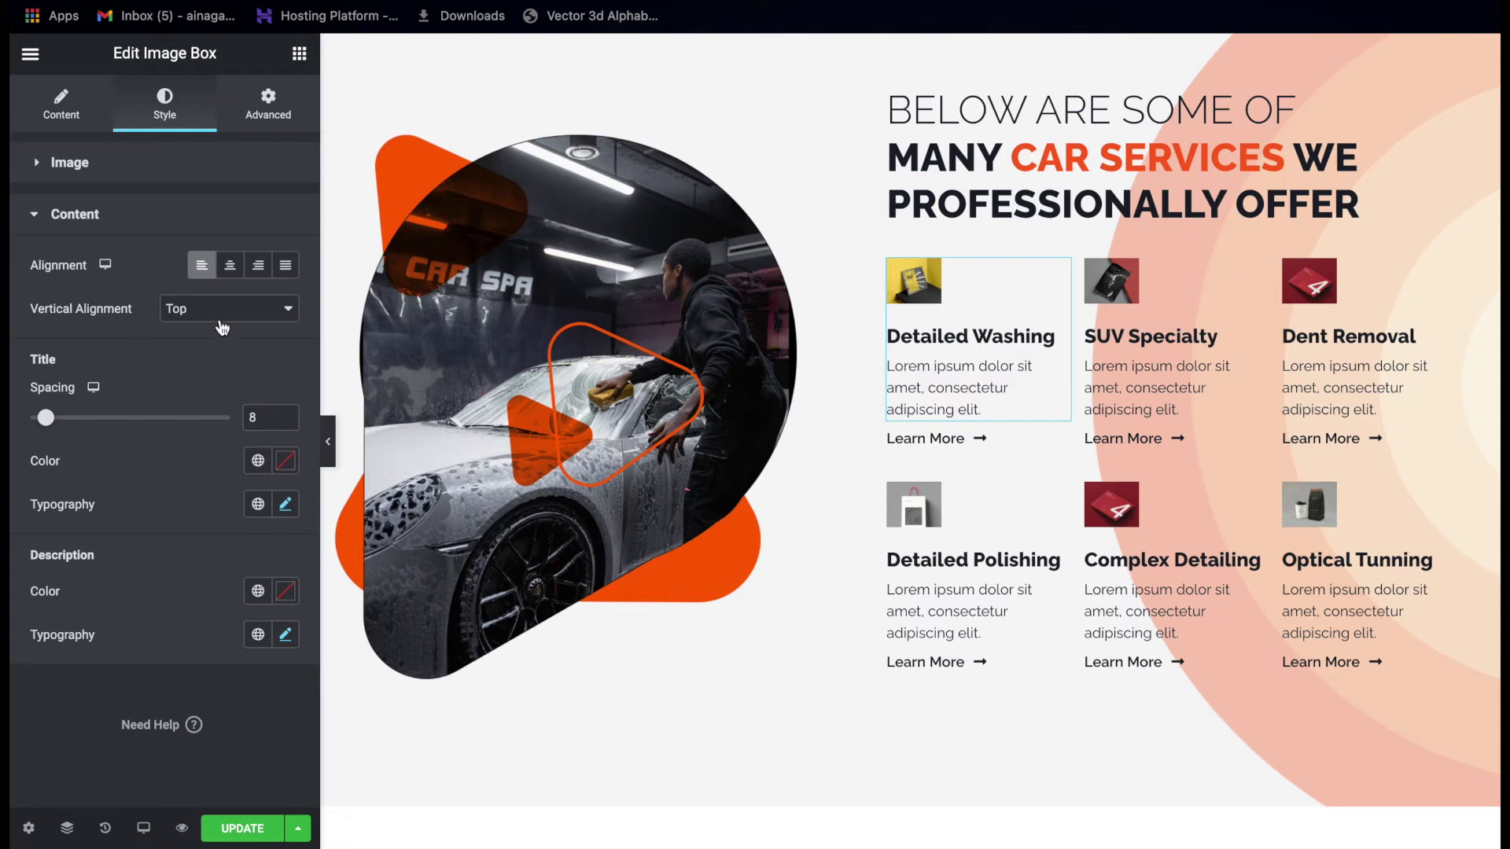
{"action": "double_click", "coordinate": [262, 419]}
{"action": "key", "text": "BackSpace"}
{"action": "type", "text": "8"}
{"action": "left_click", "coordinate": [50, 470]}
Review the title and description typography settings of the Detailed Washing image box.
{"action": "left_click", "coordinate": [286, 507]}
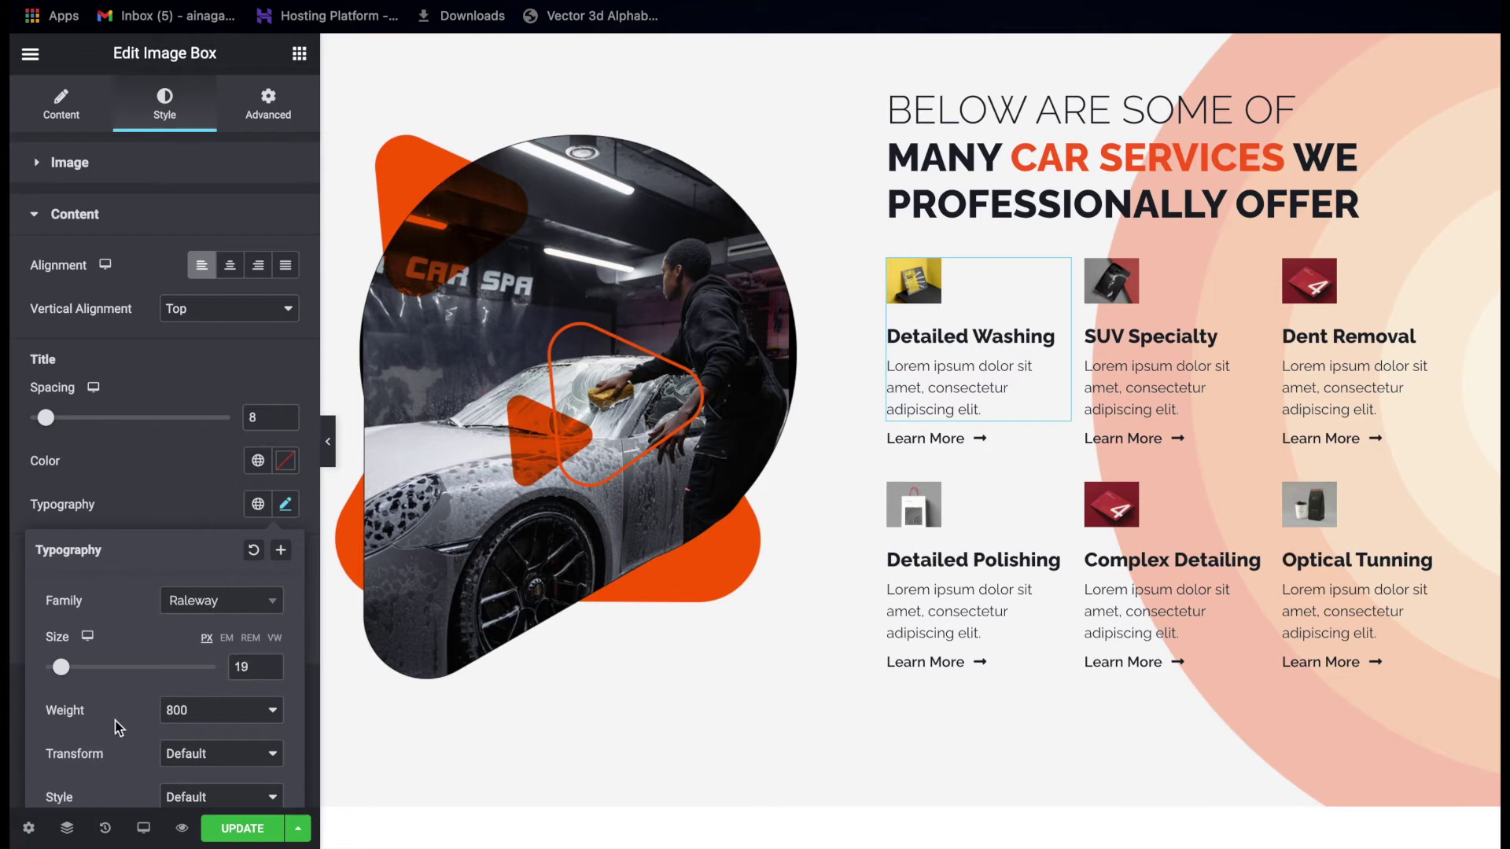
{"action": "scroll", "coordinate": [186, 711], "scroll_direction": "down", "scroll_amount": 2}
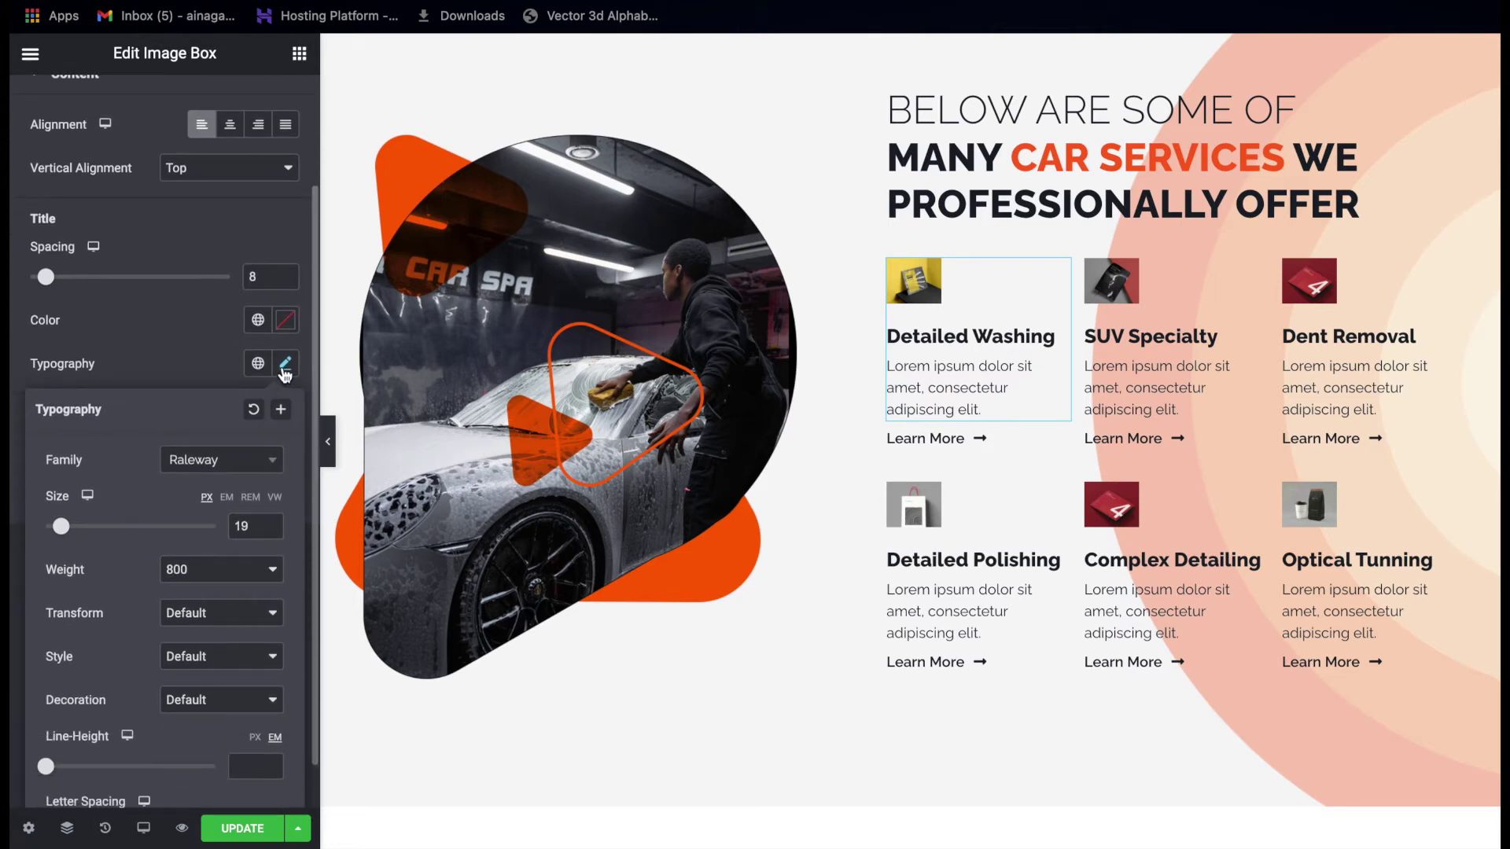
{"action": "left_click", "coordinate": [284, 364]}
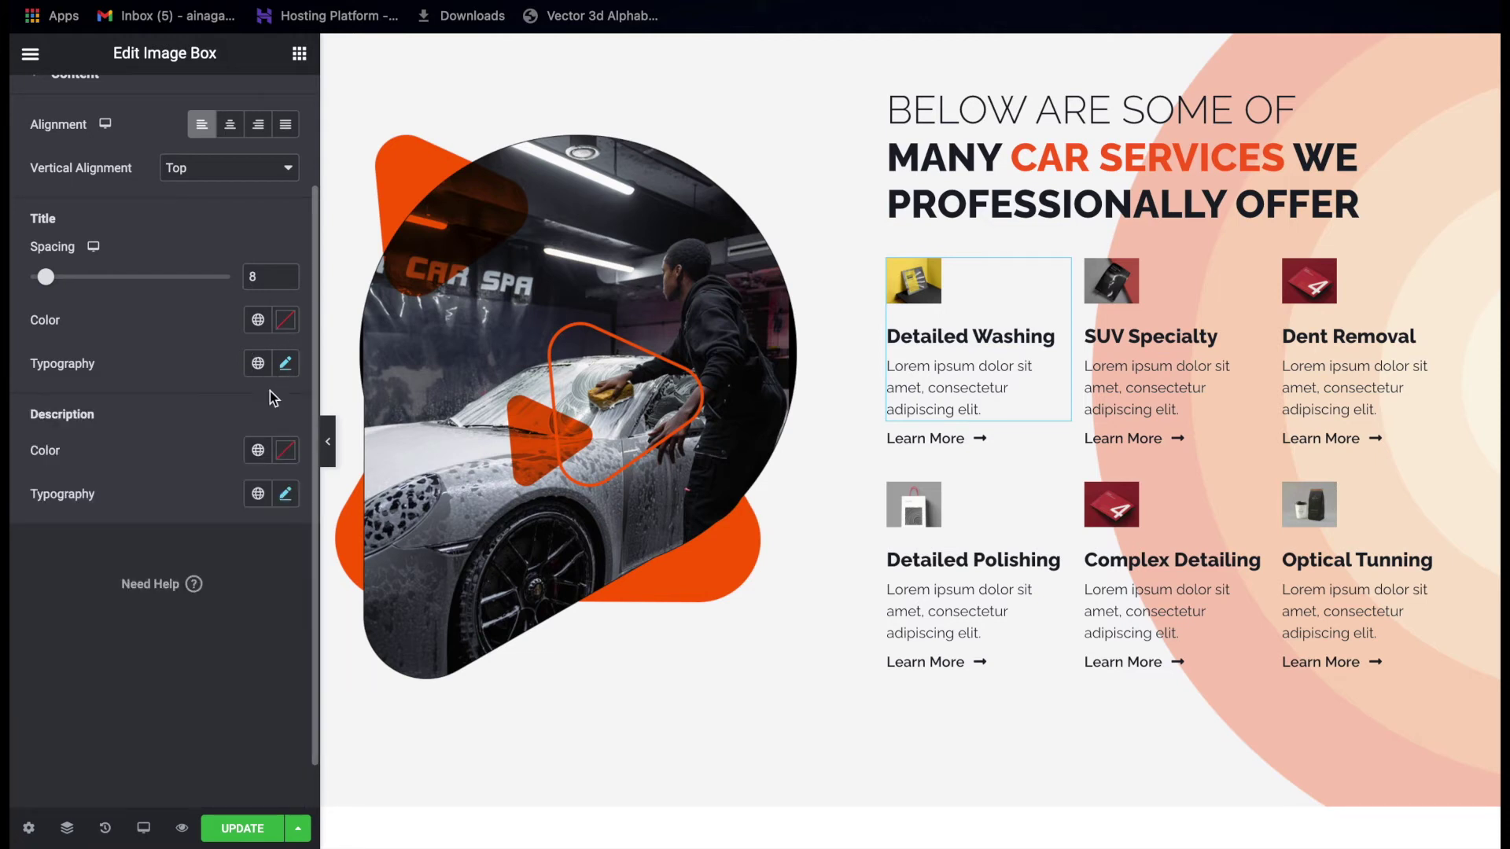
{"action": "left_click", "coordinate": [287, 494]}
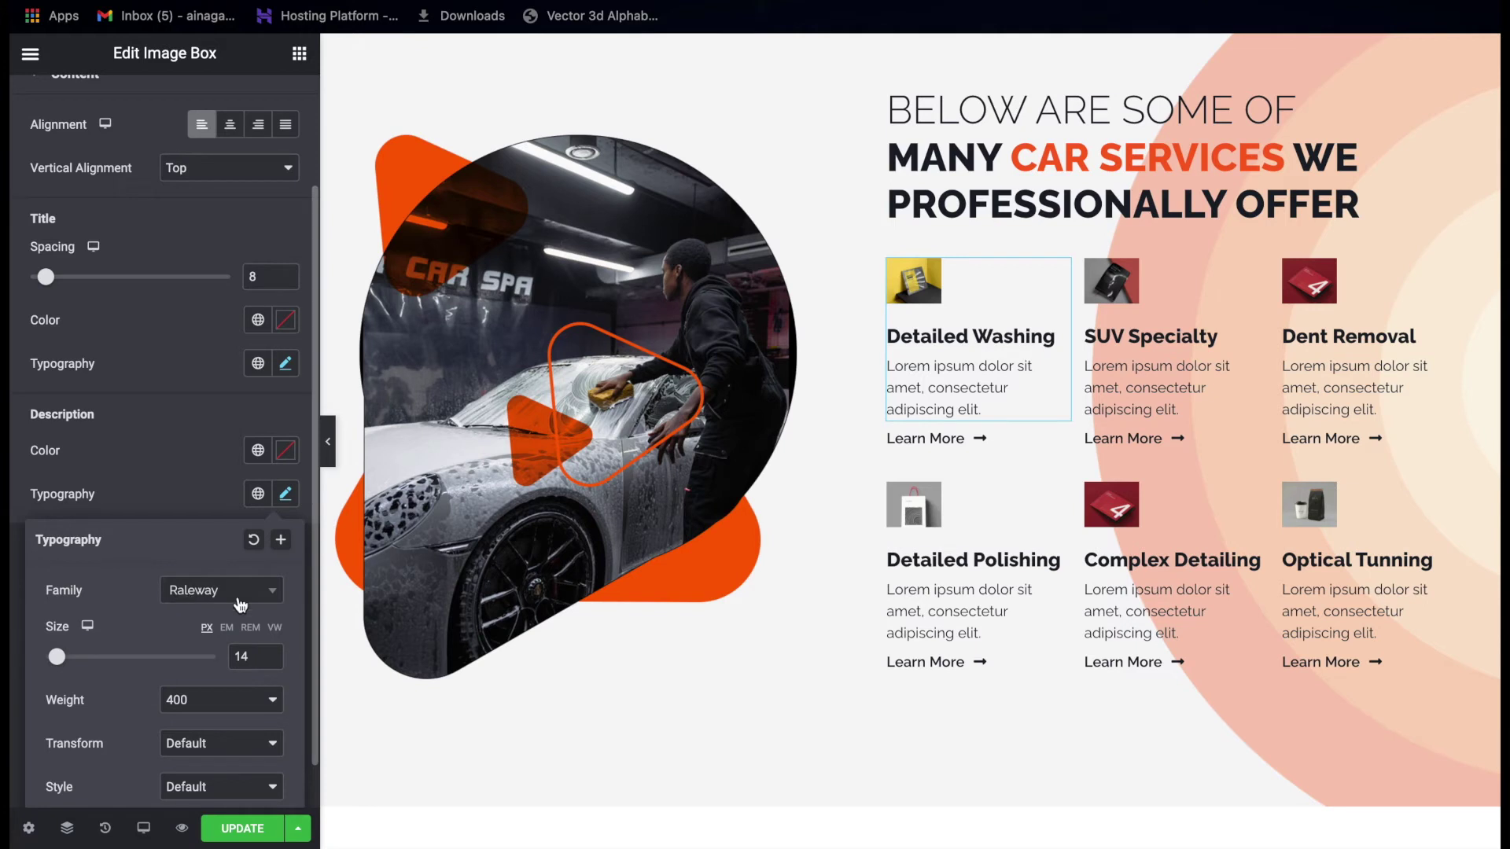
{"action": "scroll", "coordinate": [240, 604], "scroll_direction": "down", "scroll_amount": 2}
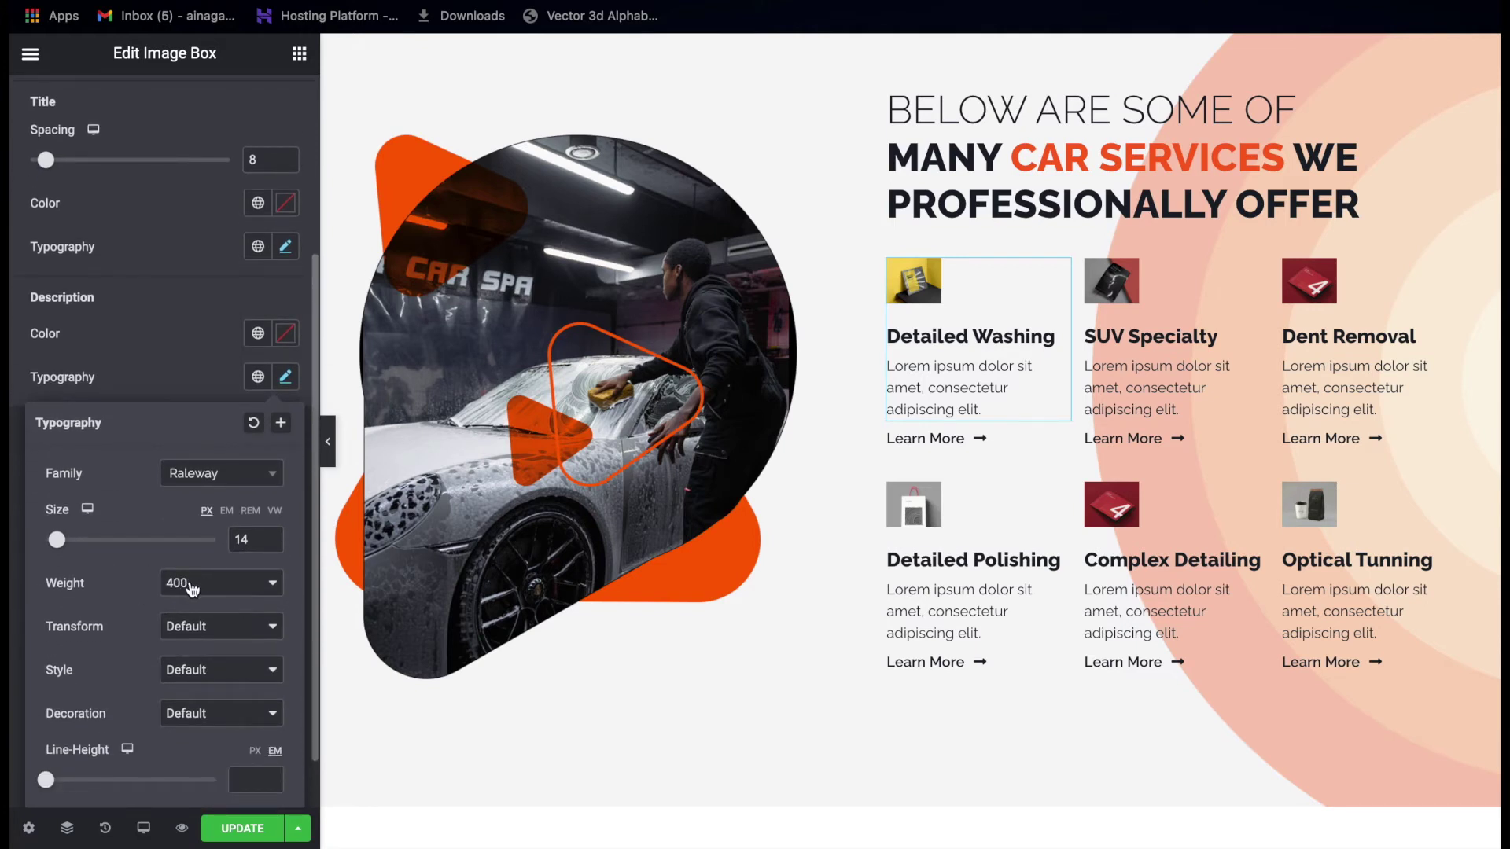
{"action": "left_click", "coordinate": [296, 388]}
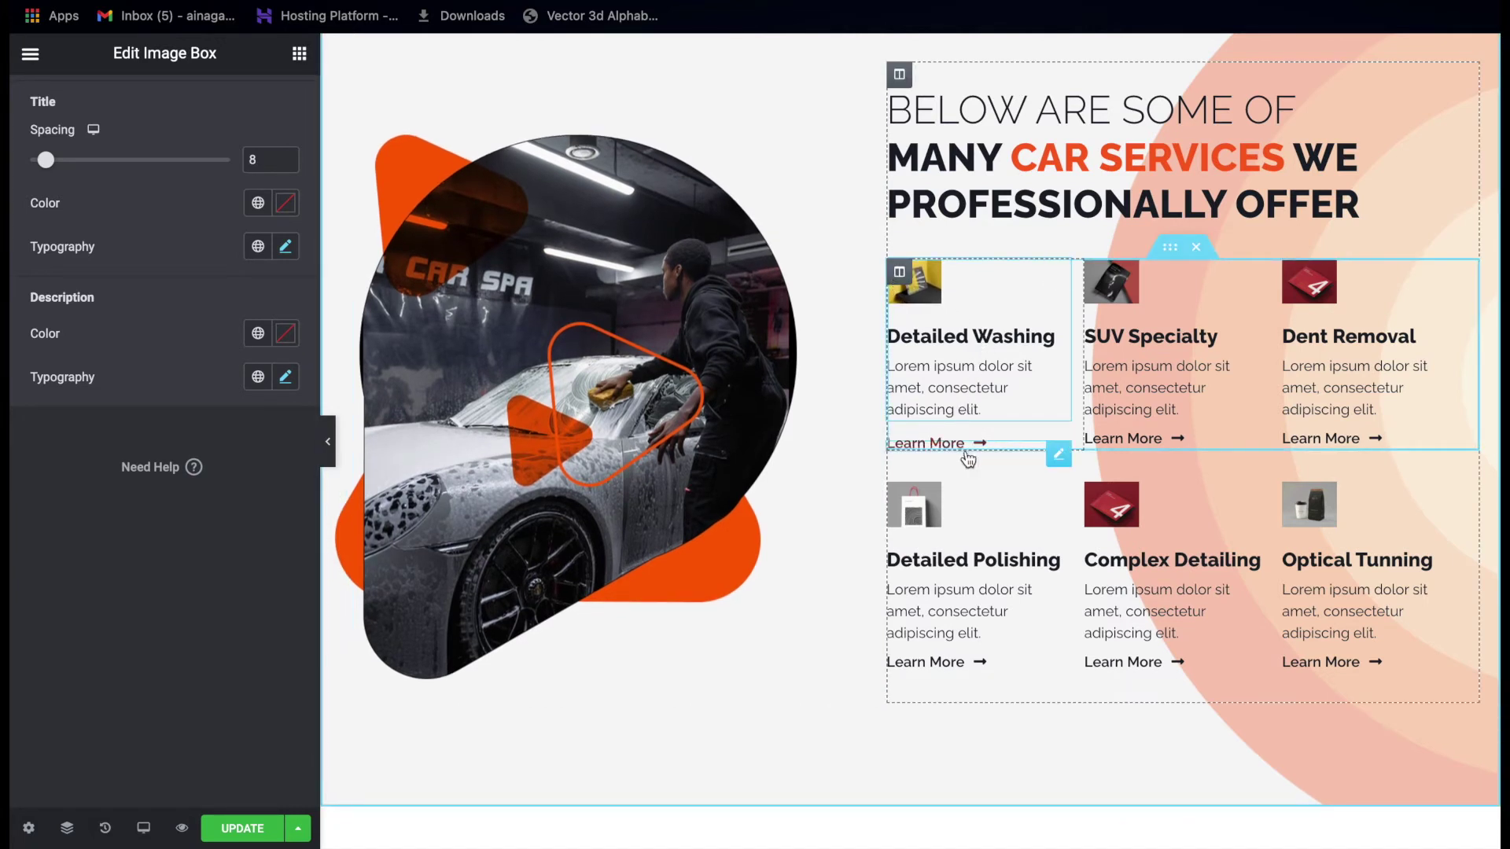
Review the content settings of the Learn More button under Detailed Washing, including its icon and icon position options.
{"action": "left_click", "coordinate": [940, 448]}
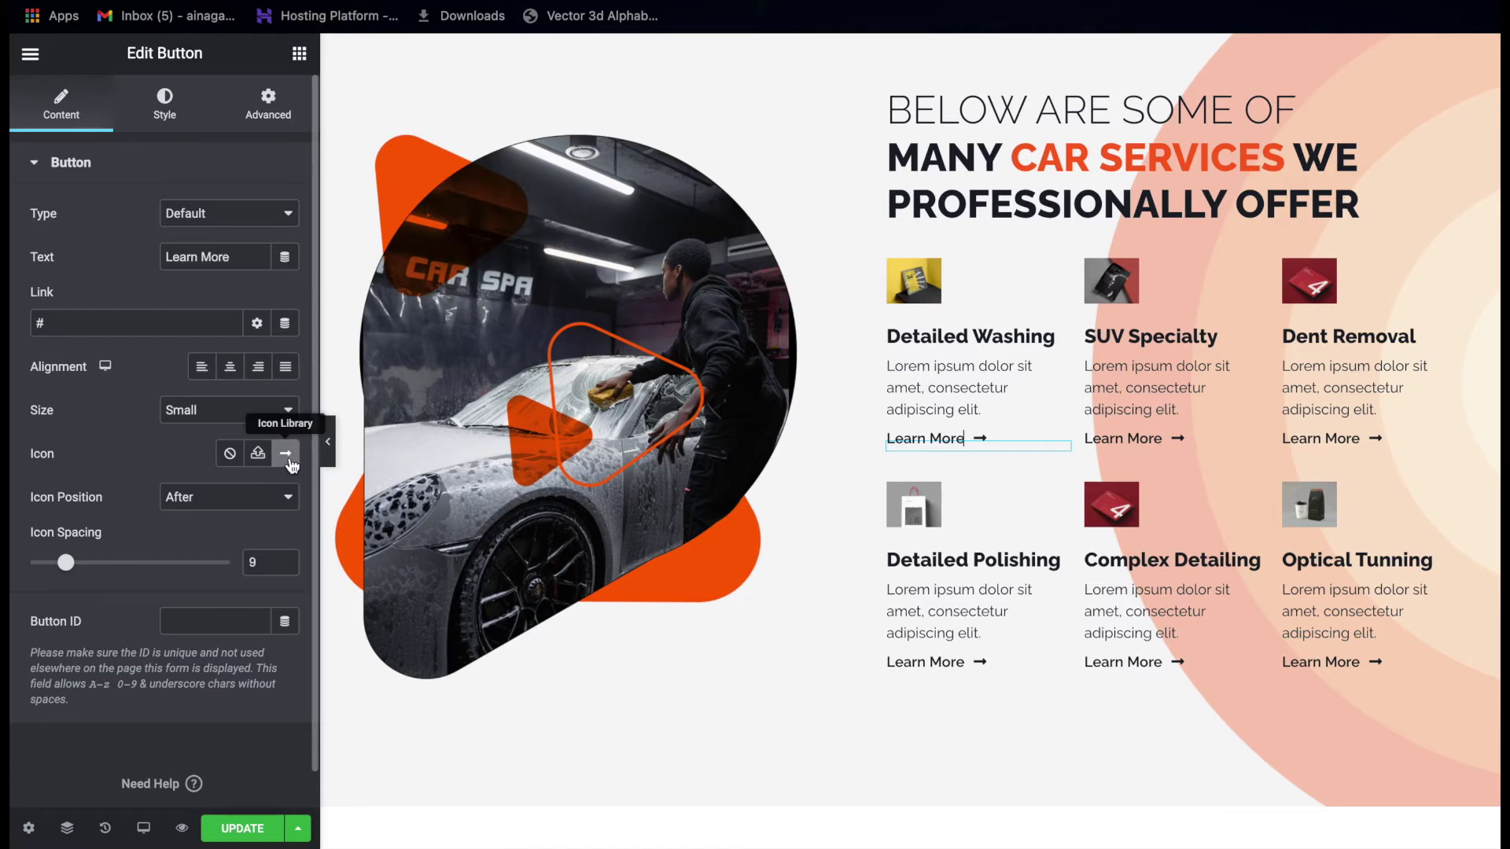
{"action": "left_click", "coordinate": [234, 512]}
{"action": "left_click", "coordinate": [219, 482]}
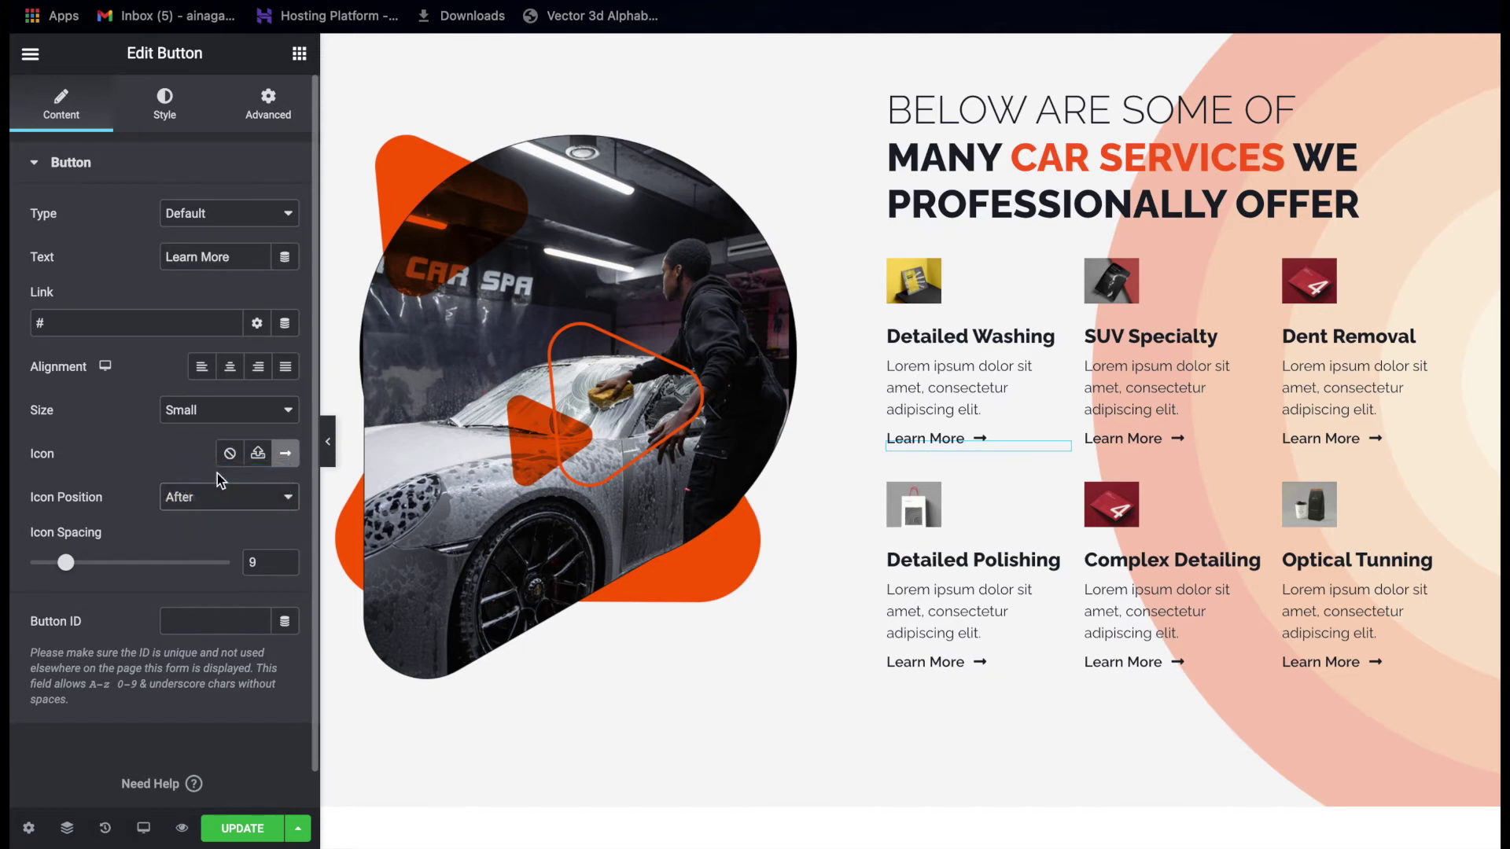
{"action": "left_click", "coordinate": [228, 509]}
{"action": "left_click", "coordinate": [220, 520]}
Try a padding of 20 px on all sides of the Learn More button under Detailed Washing.
{"action": "left_click", "coordinate": [161, 110]}
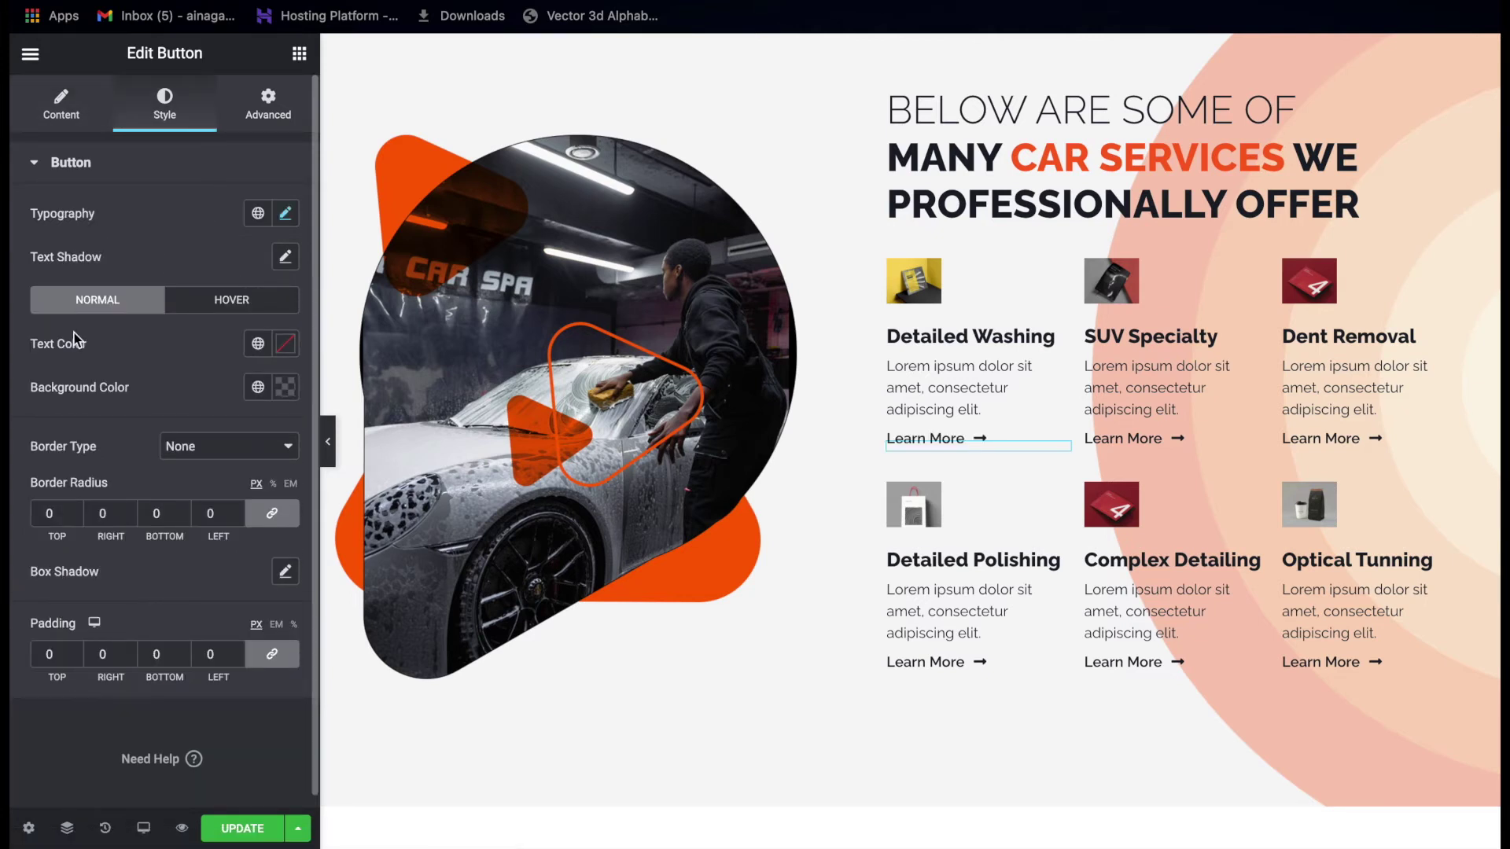
{"action": "left_click", "coordinate": [48, 654]}
{"action": "type", "text": "20"}
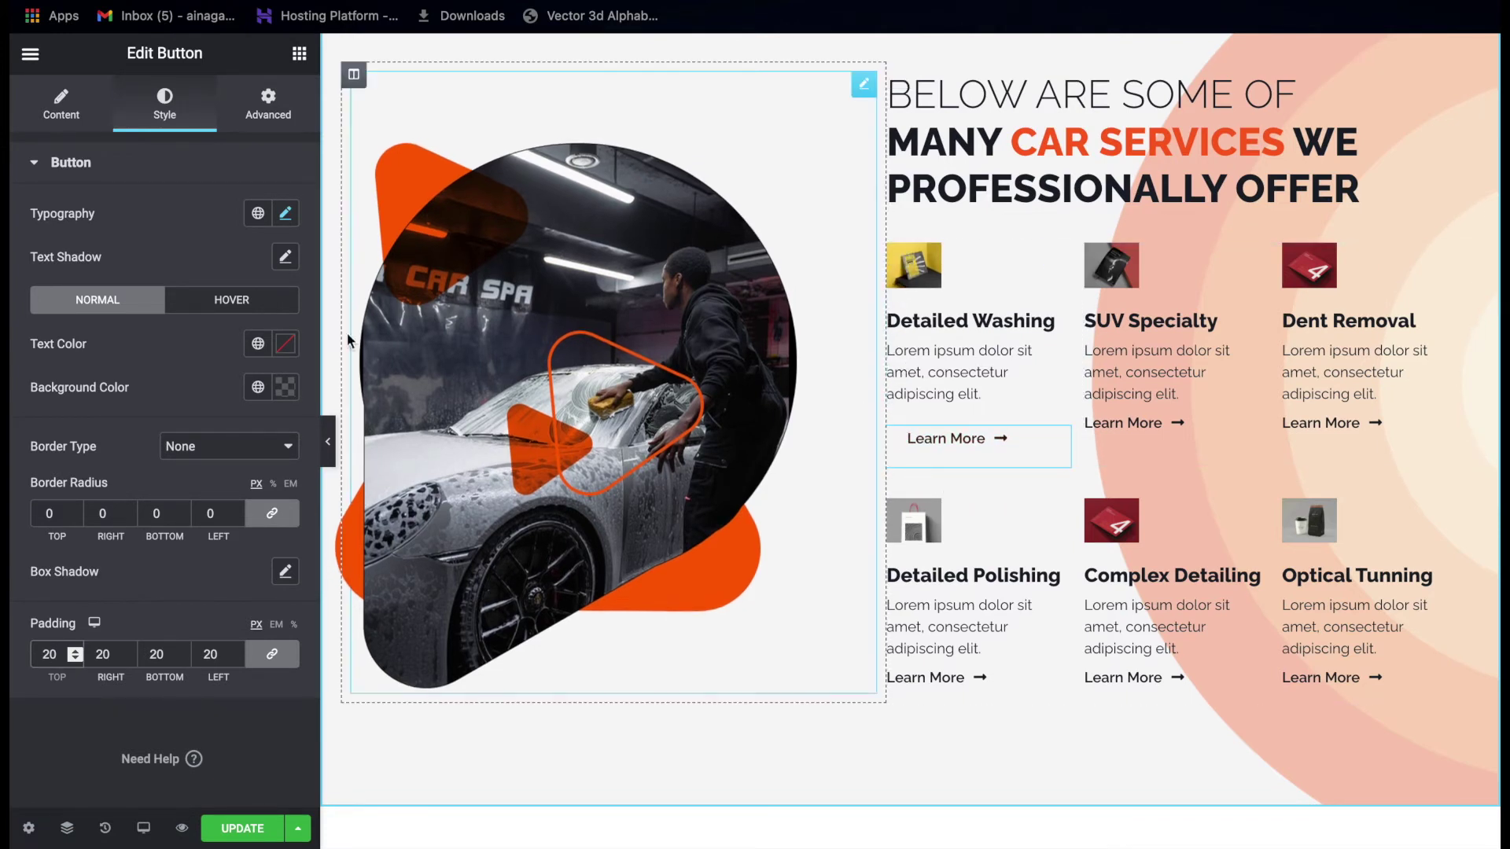
Try the red background color #DA4F4FF7 on the Learn More button and return the background to full transparency.
{"action": "left_click", "coordinate": [287, 387]}
{"action": "left_click_drag", "start_coordinate": [59, 673], "coordinate": [279, 675]}
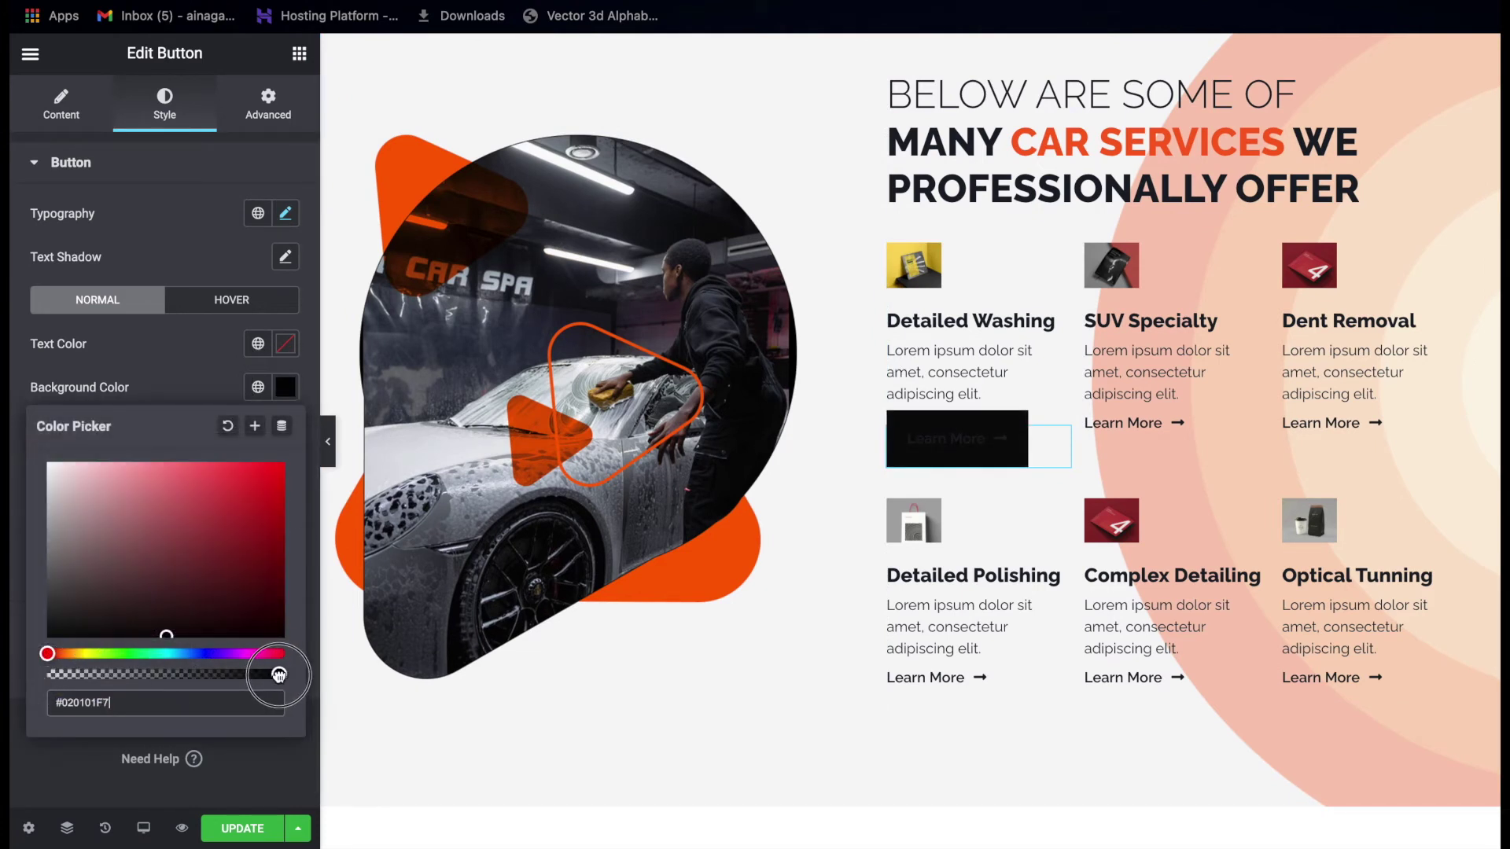
{"action": "left_click_drag", "start_coordinate": [223, 589], "coordinate": [198, 488]}
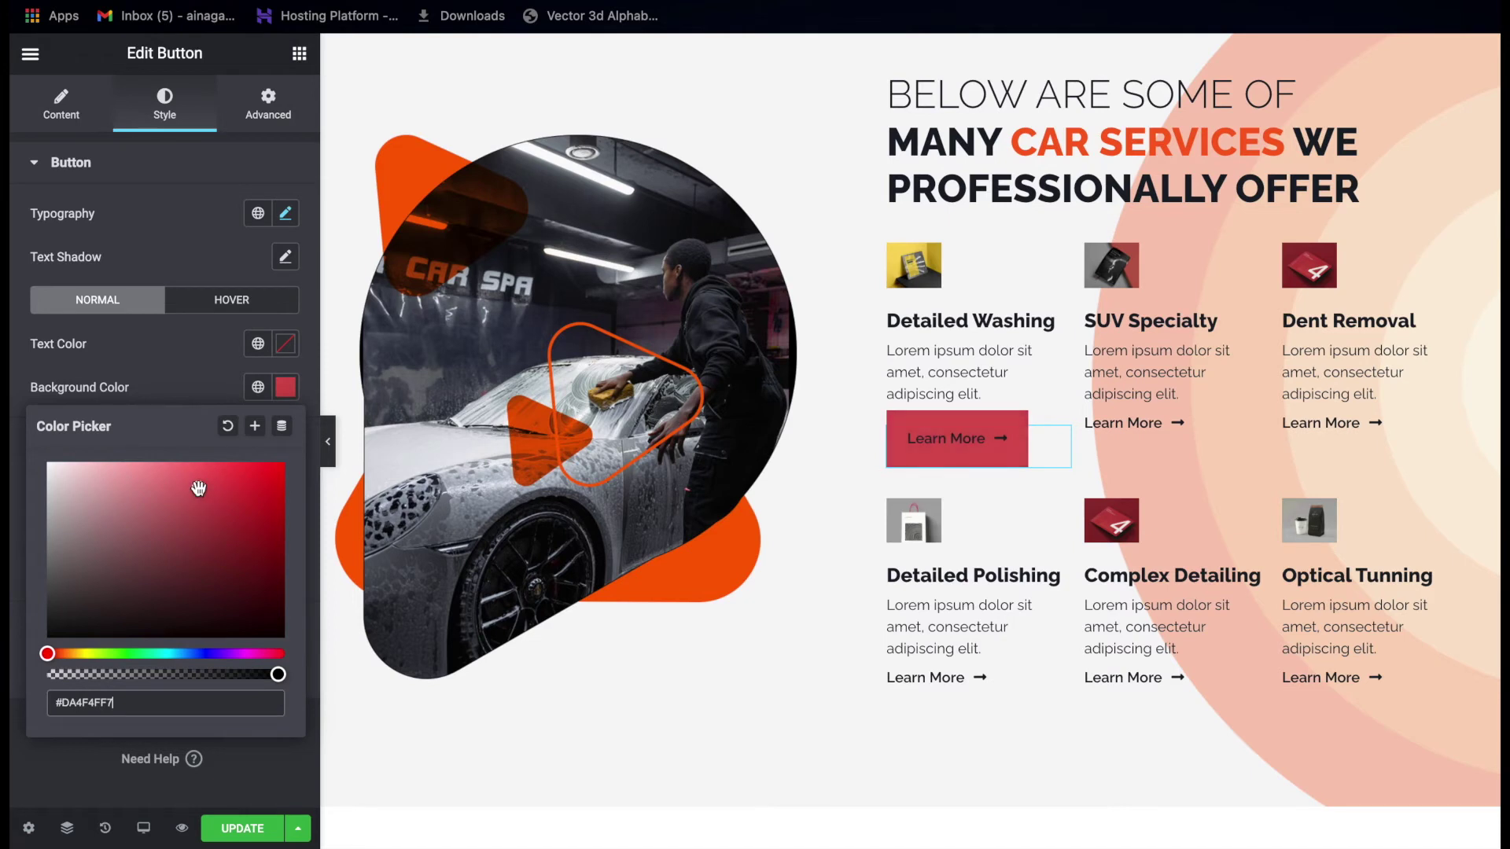
{"action": "left_click_drag", "start_coordinate": [280, 675], "coordinate": [12, 687]}
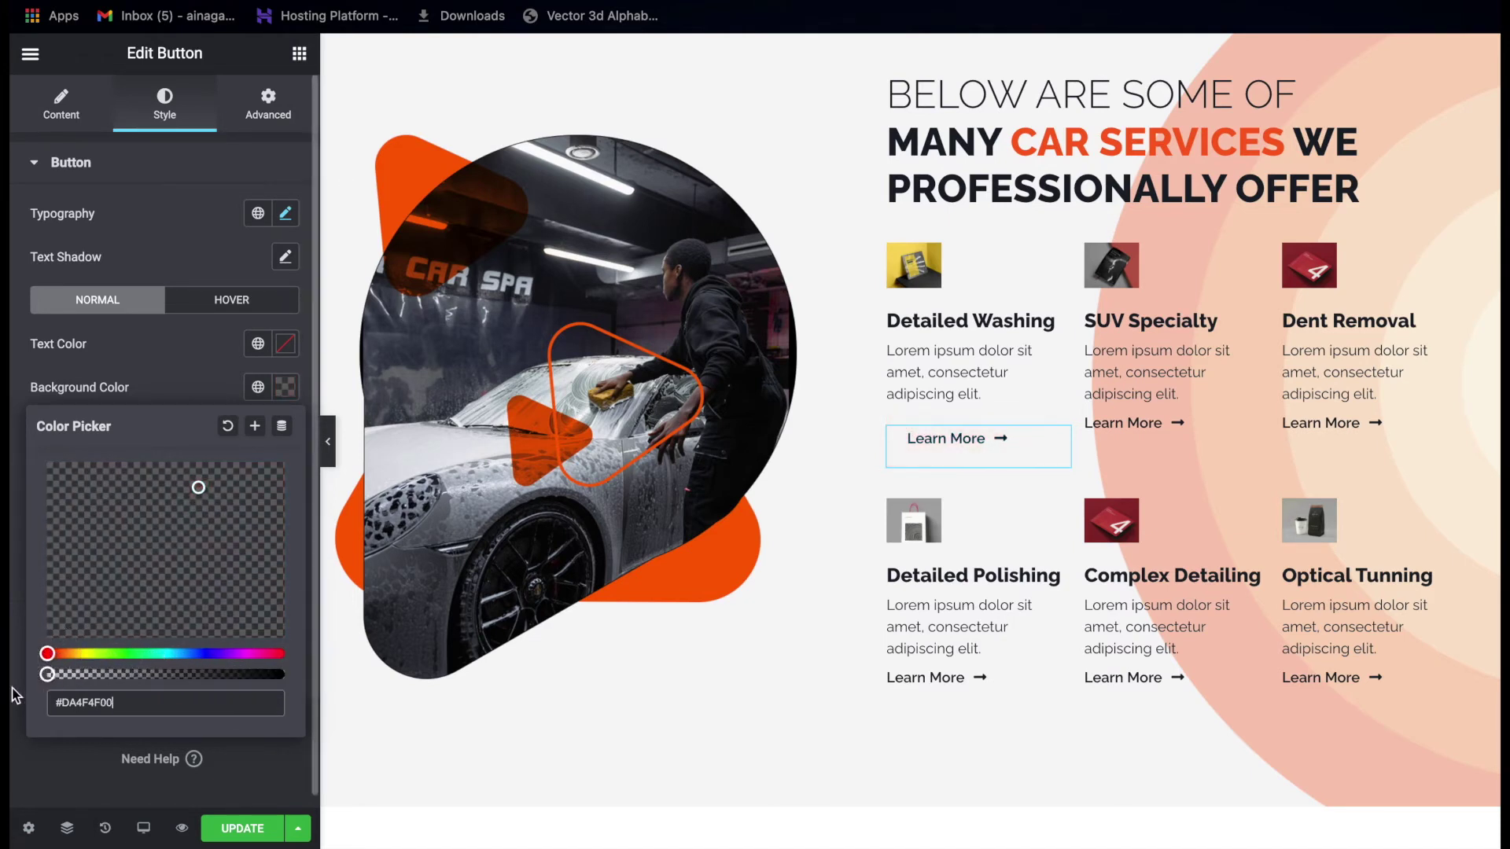
{"action": "left_click", "coordinate": [290, 389]}
Reset the Learn More button's padding to 0 on all sides.
{"action": "left_click", "coordinate": [49, 655]}
{"action": "left_click_drag", "start_coordinate": [49, 655], "coordinate": [21, 668]}
{"action": "type", "text": "00"}
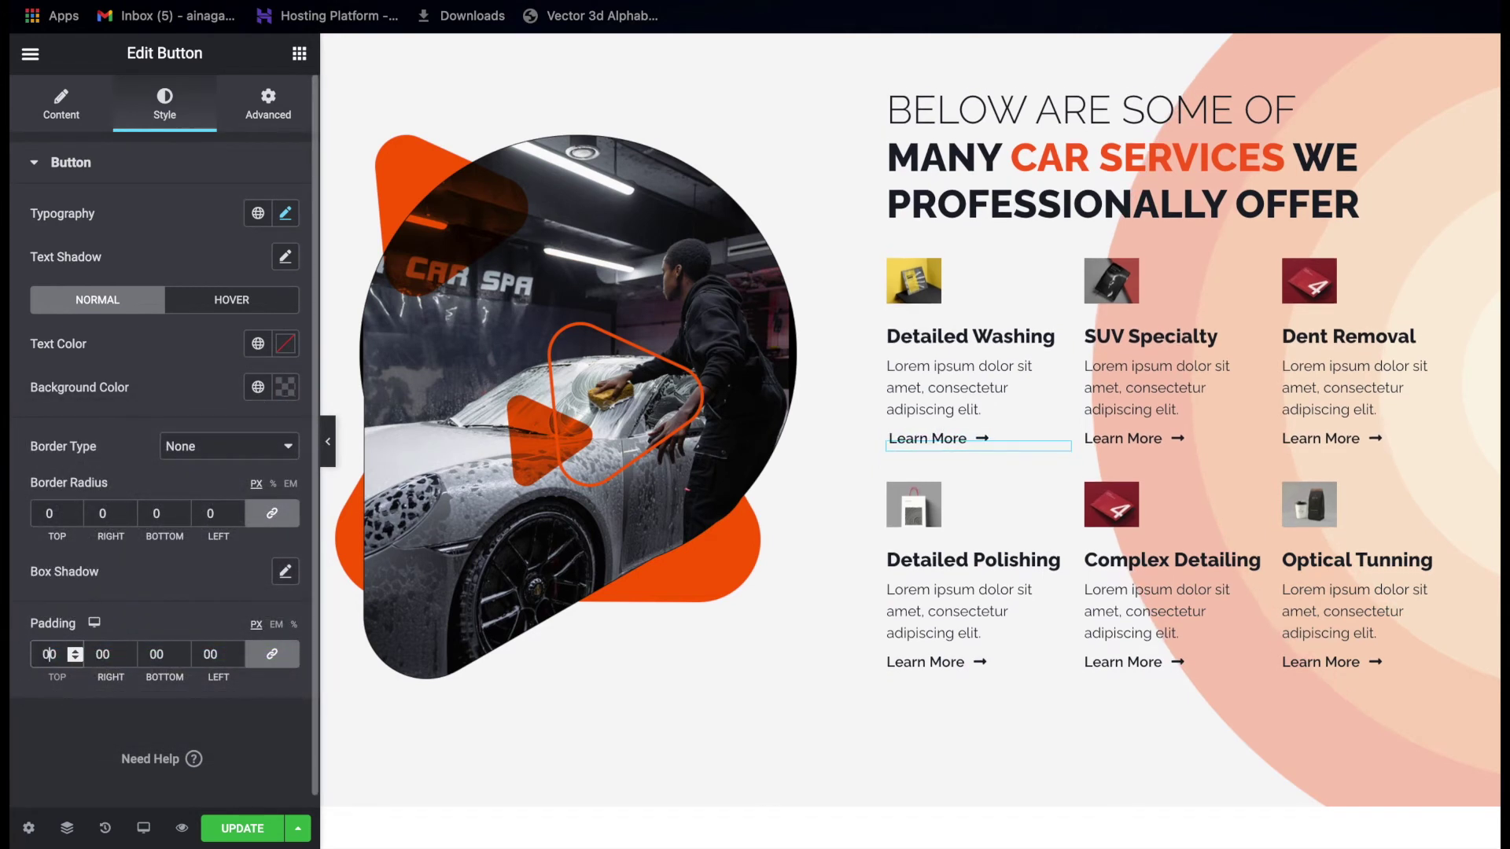
{"action": "key", "text": "Delete"}
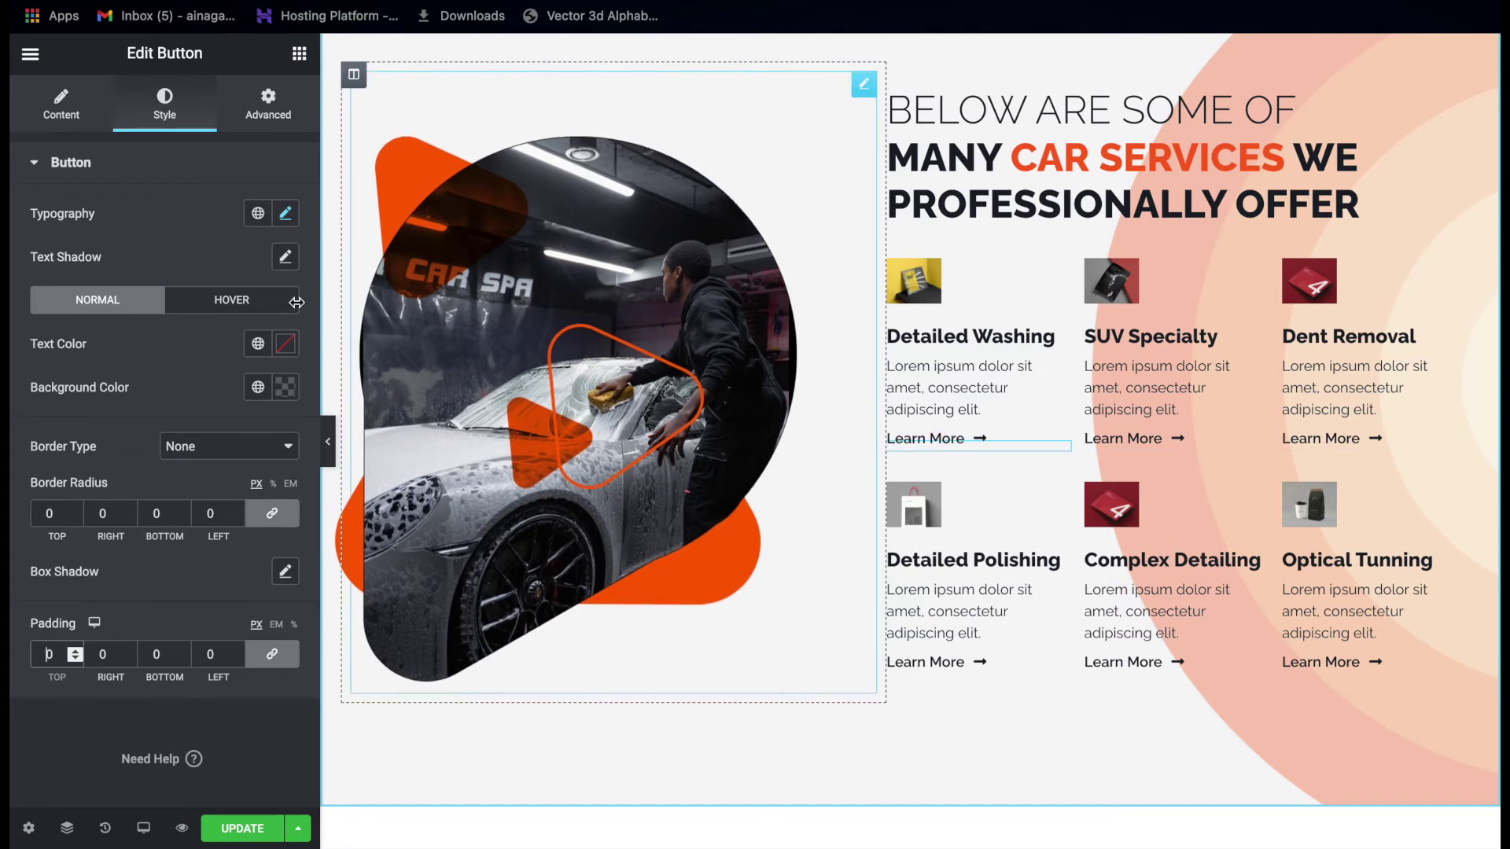
Check the Learn More button's hover style settings, including its hover animation.
{"action": "left_click", "coordinate": [226, 307]}
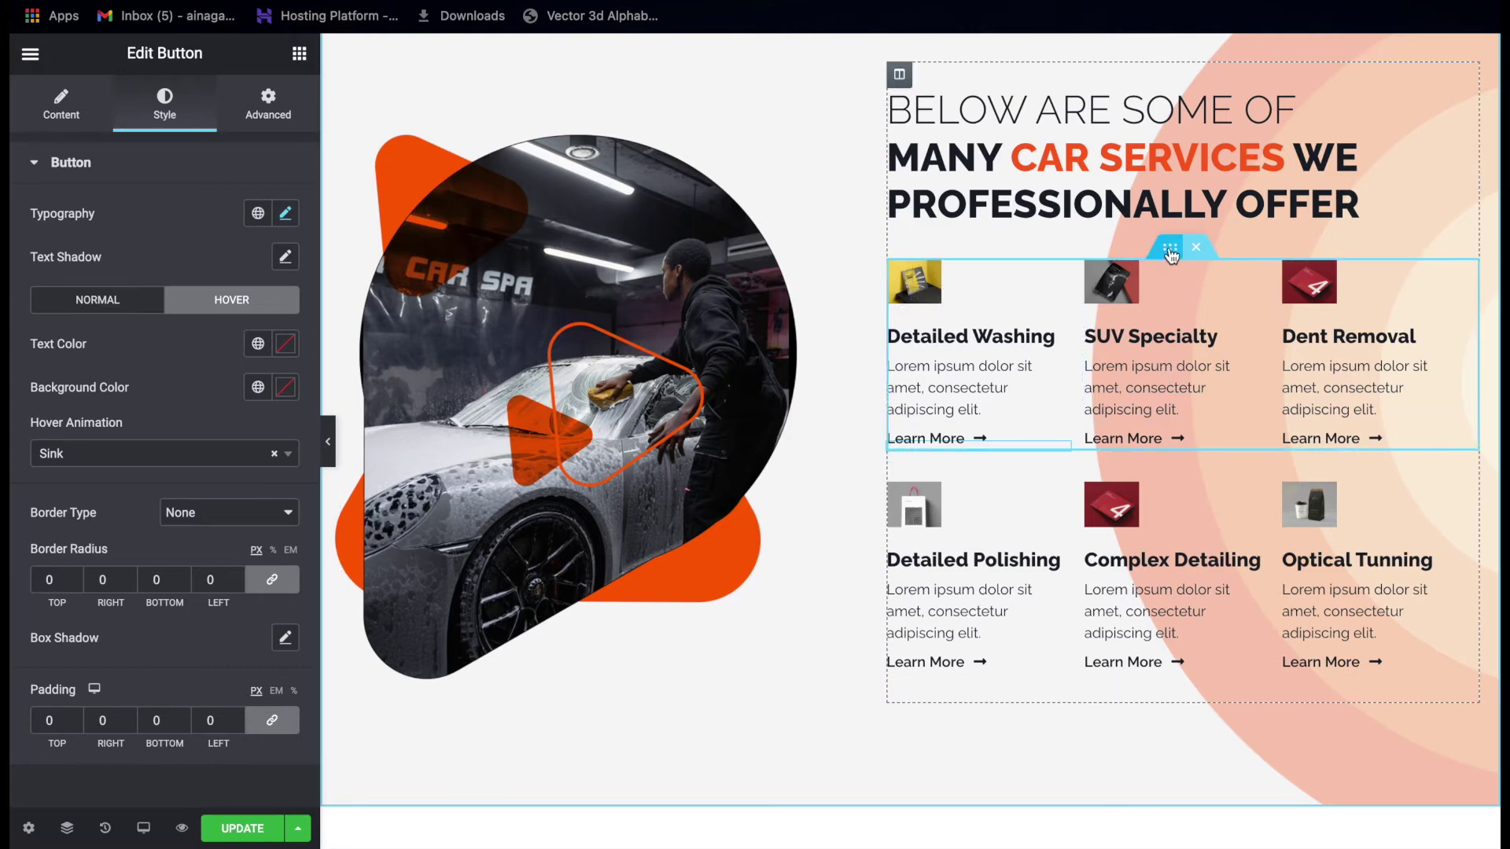
{"action": "scroll", "coordinate": [1164, 536], "scroll_direction": "down", "scroll_amount": 8}
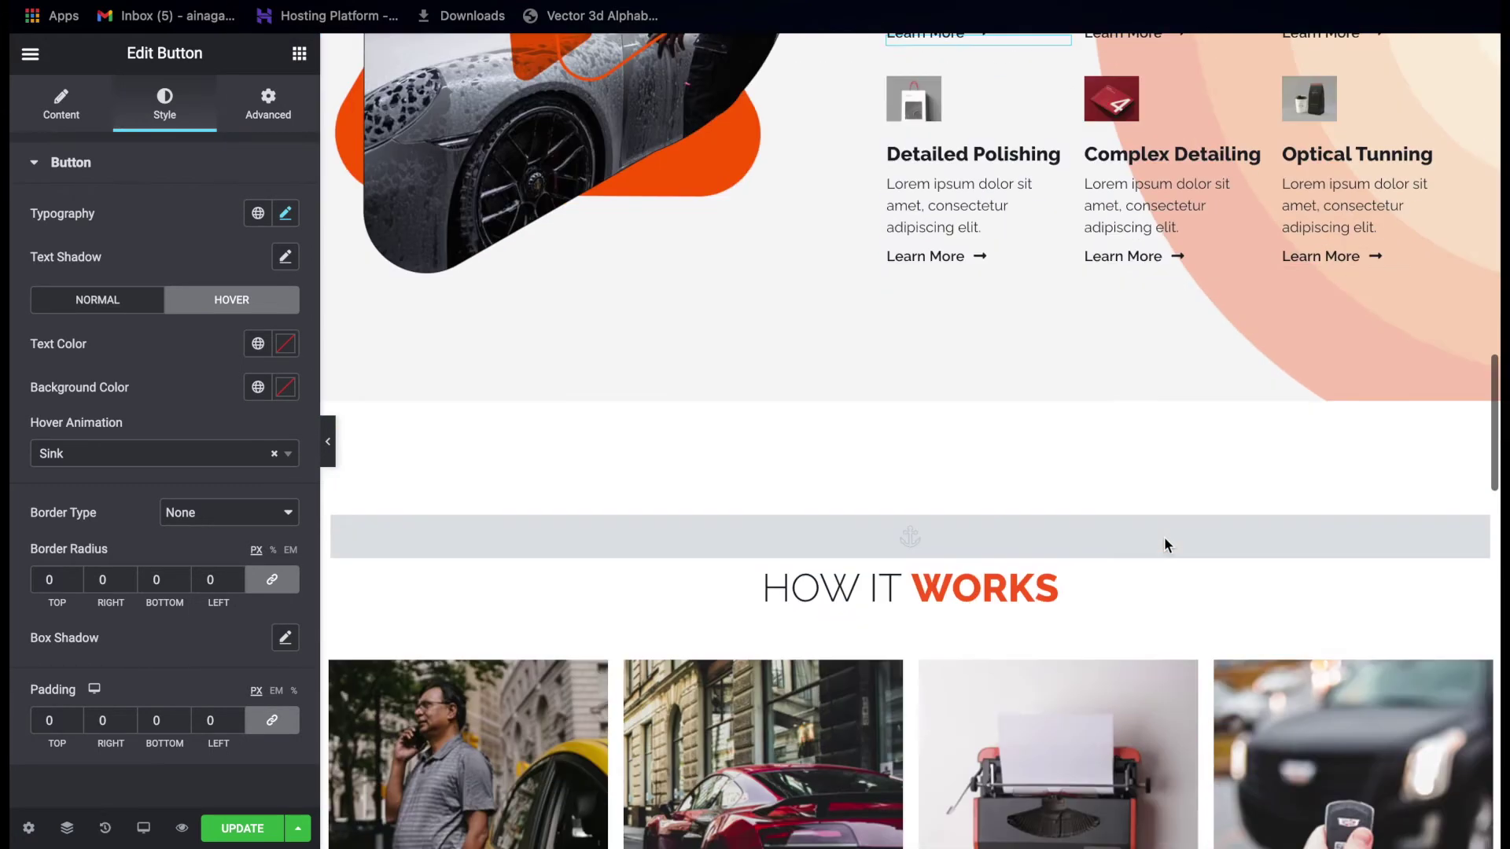
{"action": "scroll", "coordinate": [1163, 536], "scroll_direction": "up", "scroll_amount": 3}
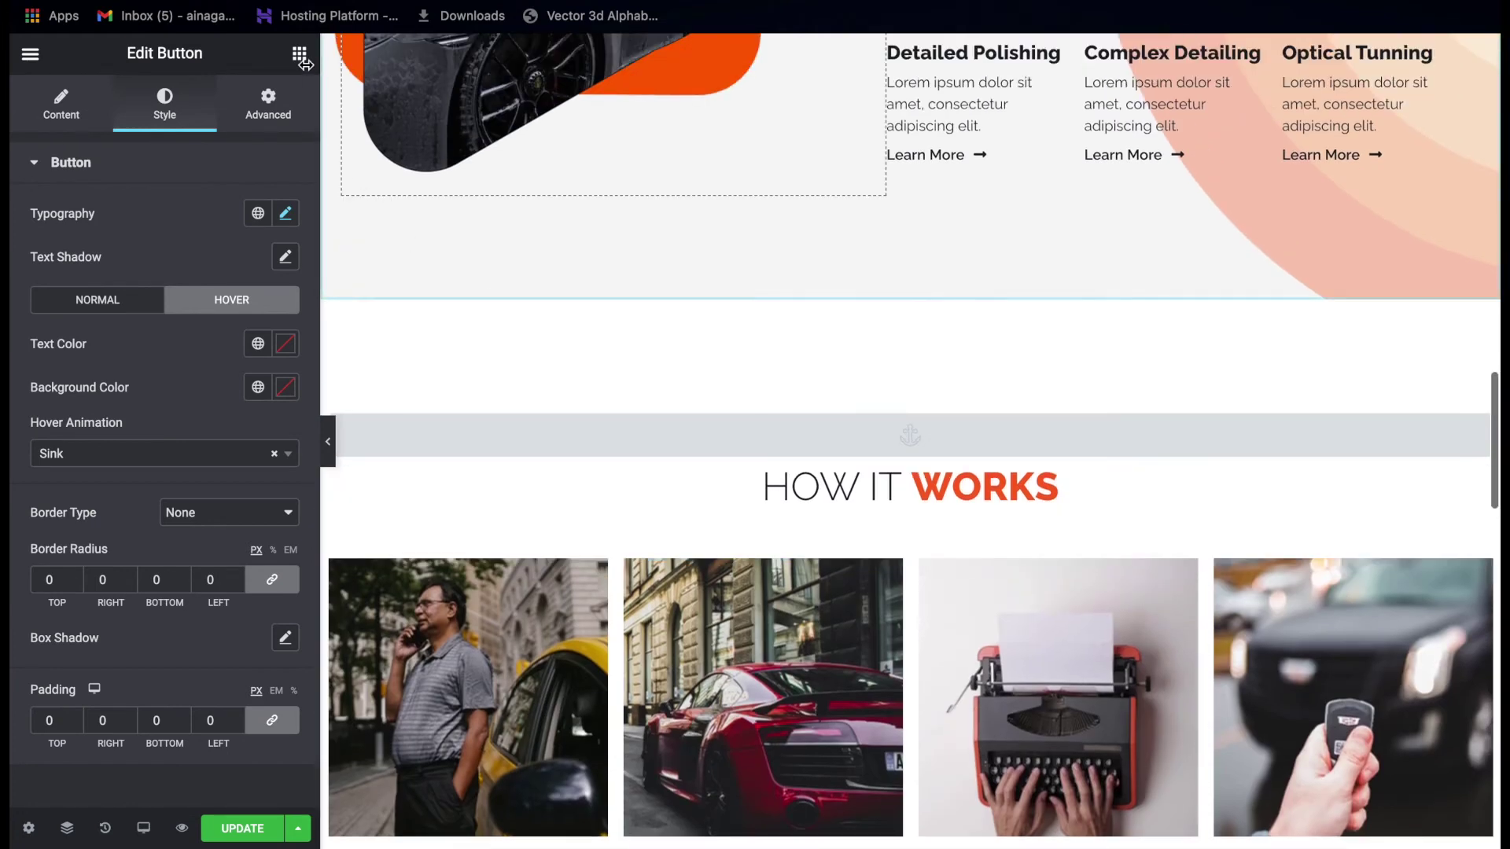
Open the HOW IT WORKS heading and examine how its title markup separates the plain words from the font-weight span.
{"action": "left_click", "coordinate": [791, 396]}
{"action": "scroll", "coordinate": [790, 394], "scroll_direction": "down", "scroll_amount": 4}
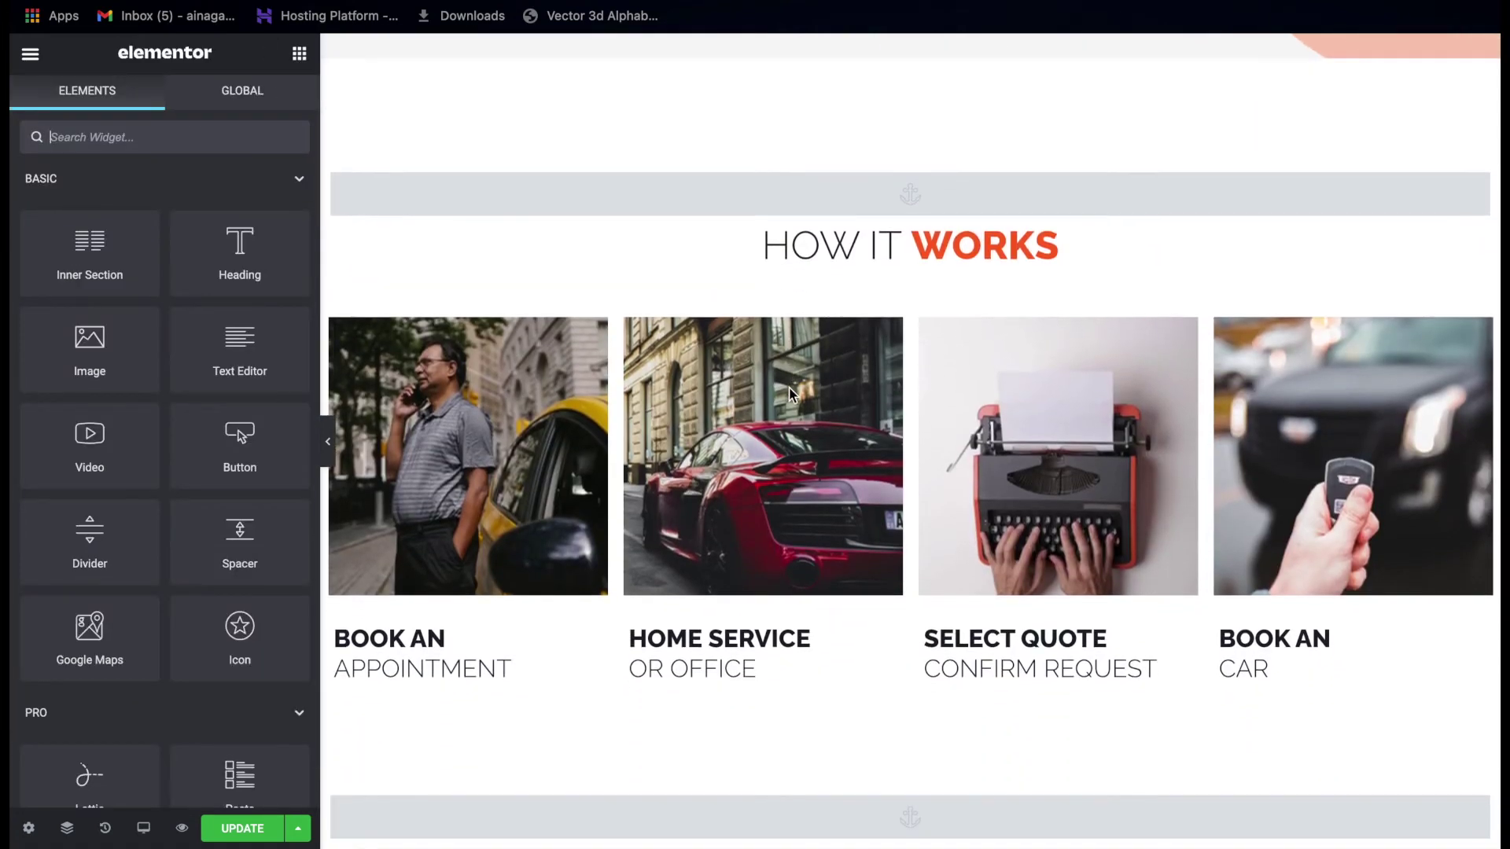
{"action": "left_click", "coordinate": [957, 160]}
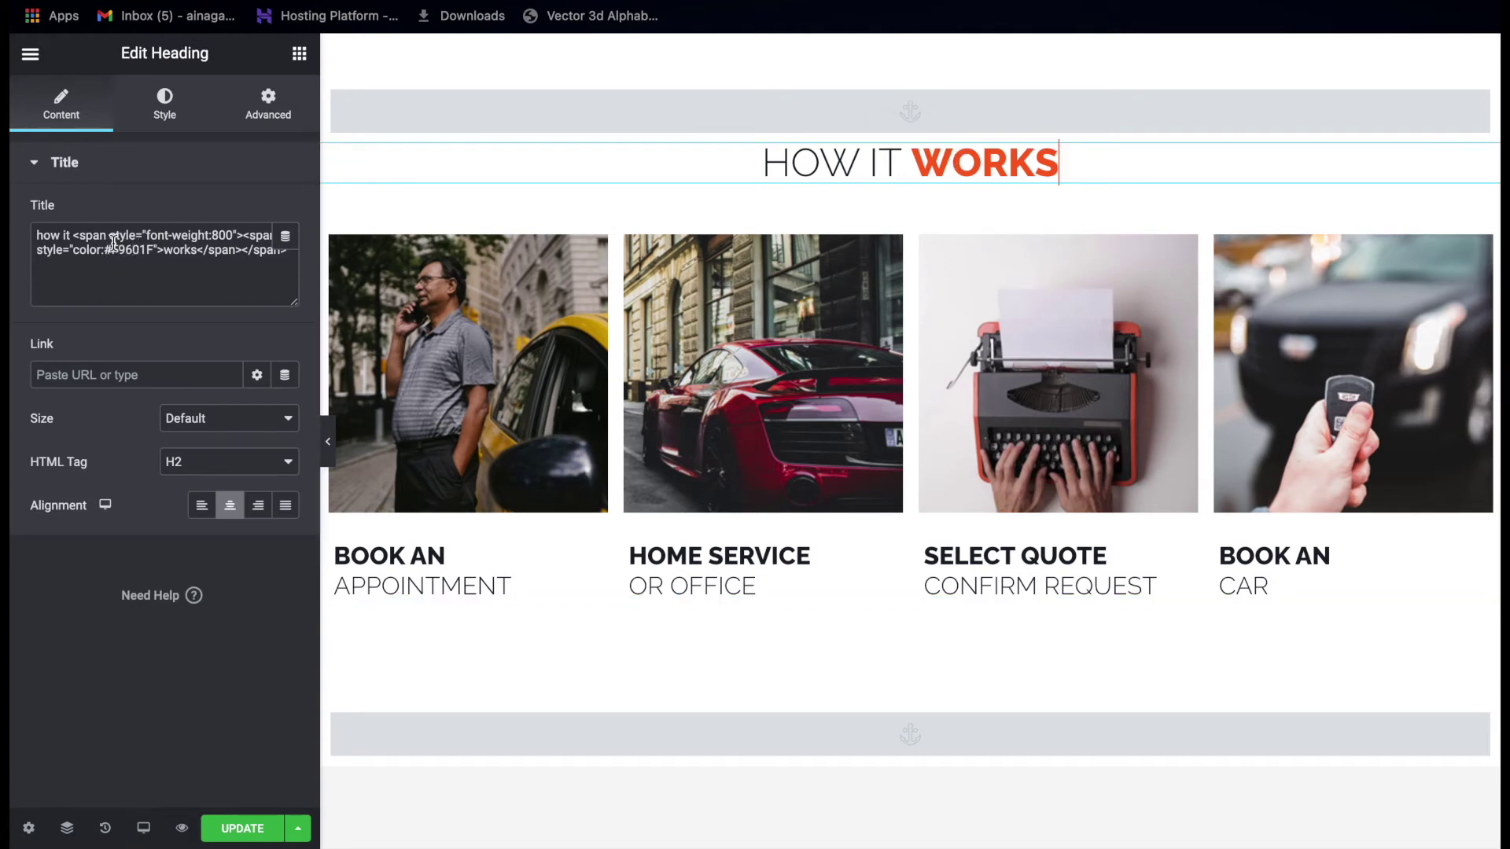
{"action": "left_click", "coordinate": [163, 235]}
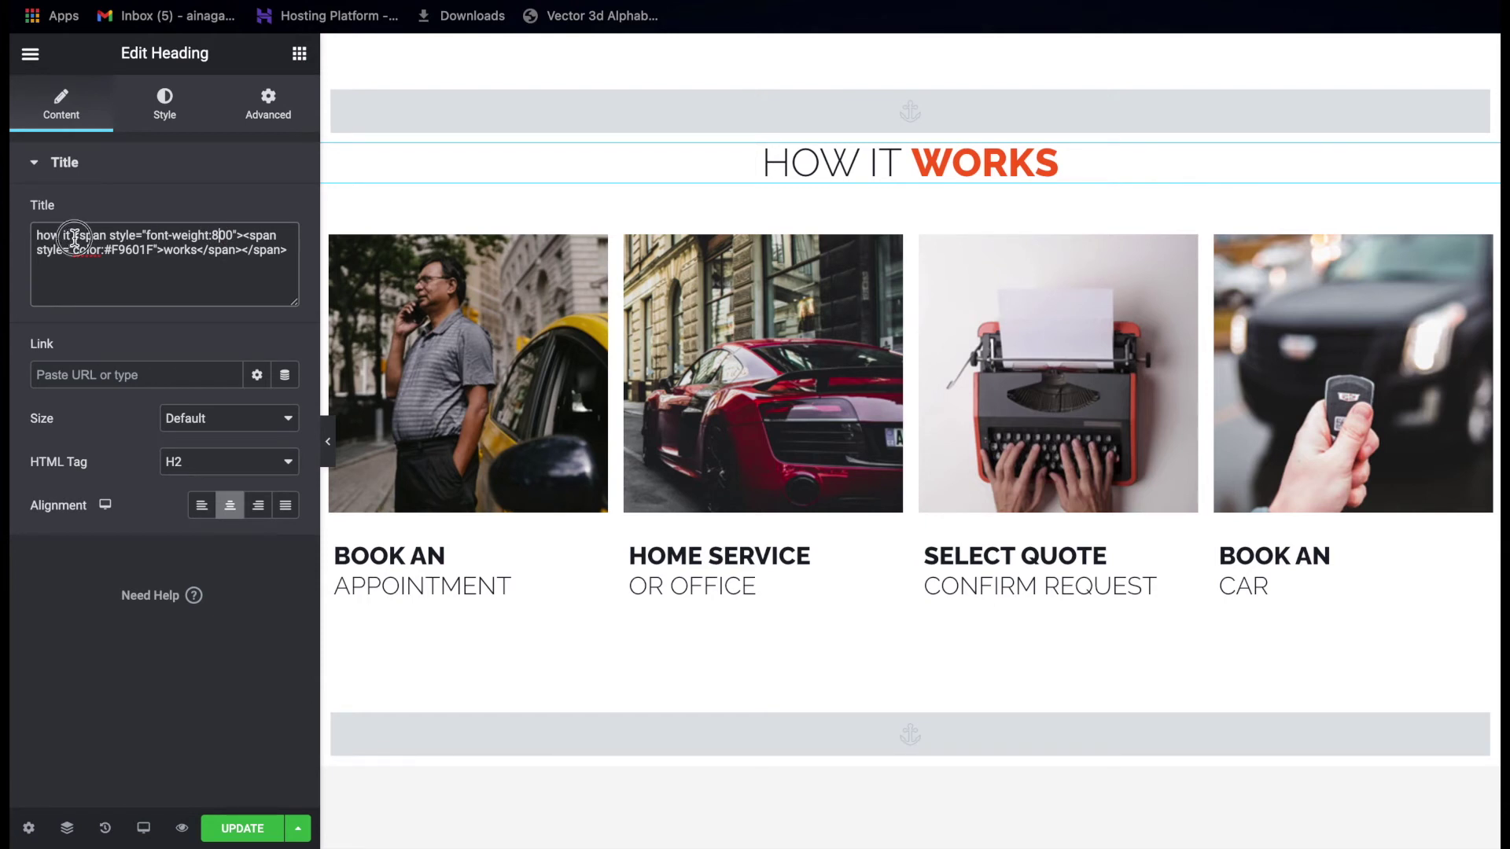
{"action": "left_click_drag", "start_coordinate": [73, 236], "coordinate": [241, 242]}
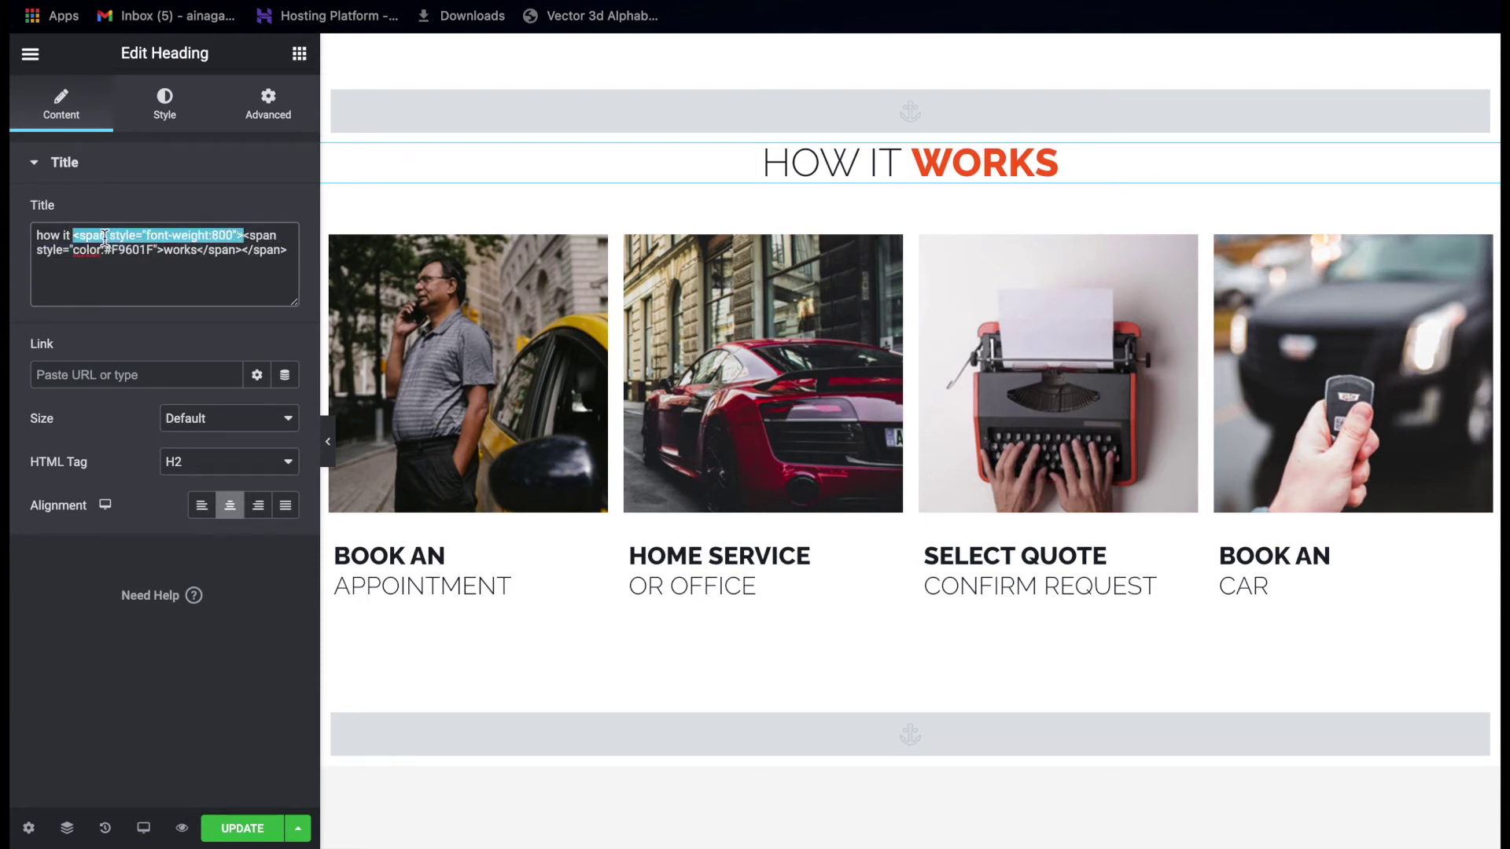
{"action": "left_click_drag", "start_coordinate": [70, 236], "coordinate": [37, 236]}
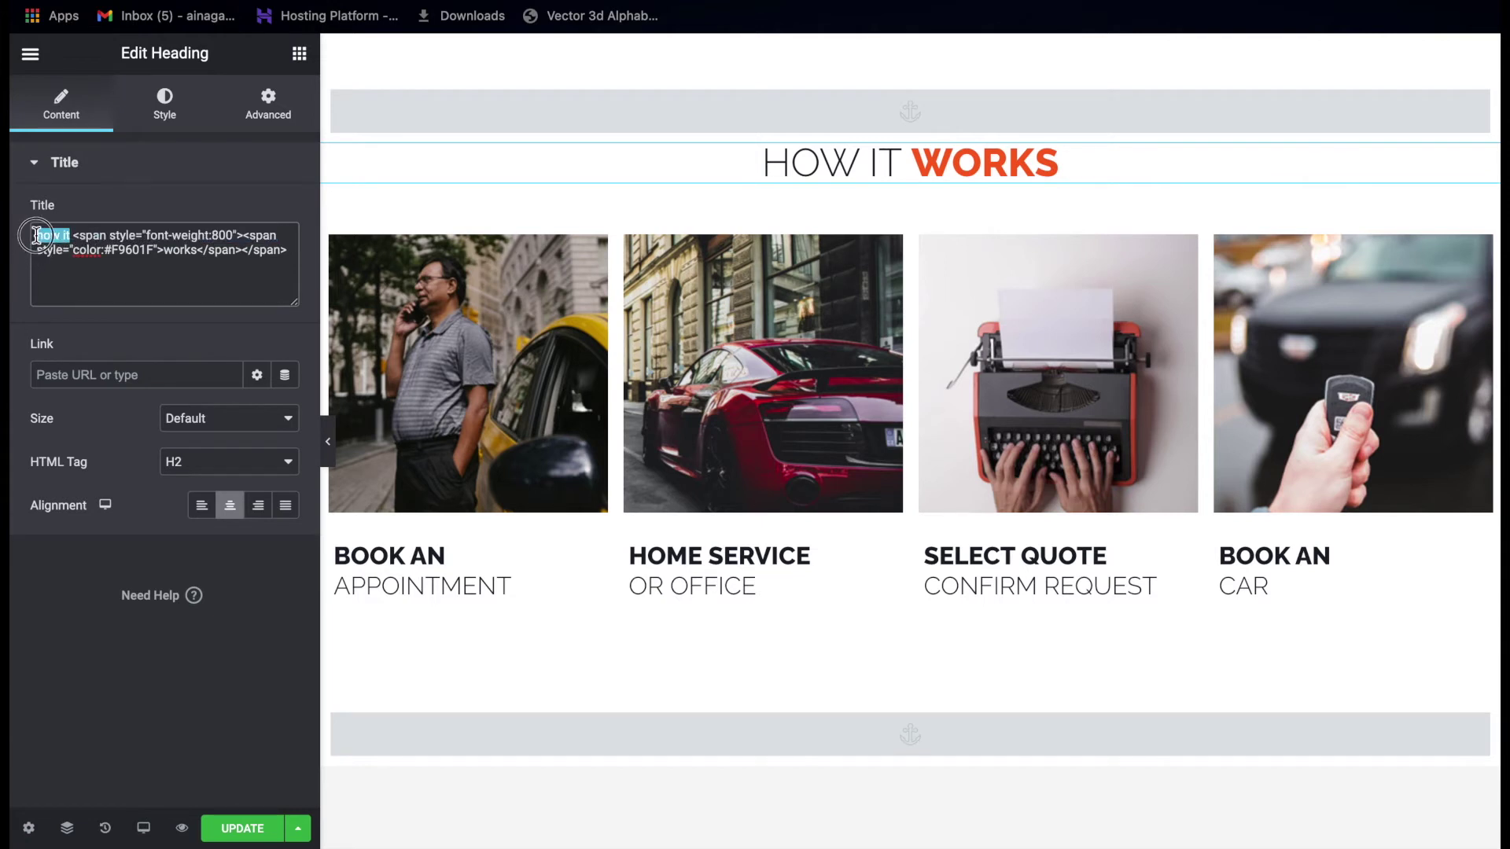
{"action": "mouse_move", "coordinate": [900, 165]}
{"action": "left_mouse_down"}
{"action": "mouse_move", "coordinate": [768, 165]}
{"action": "mouse_move", "coordinate": [917, 162]}
{"action": "left_mouse_up"}
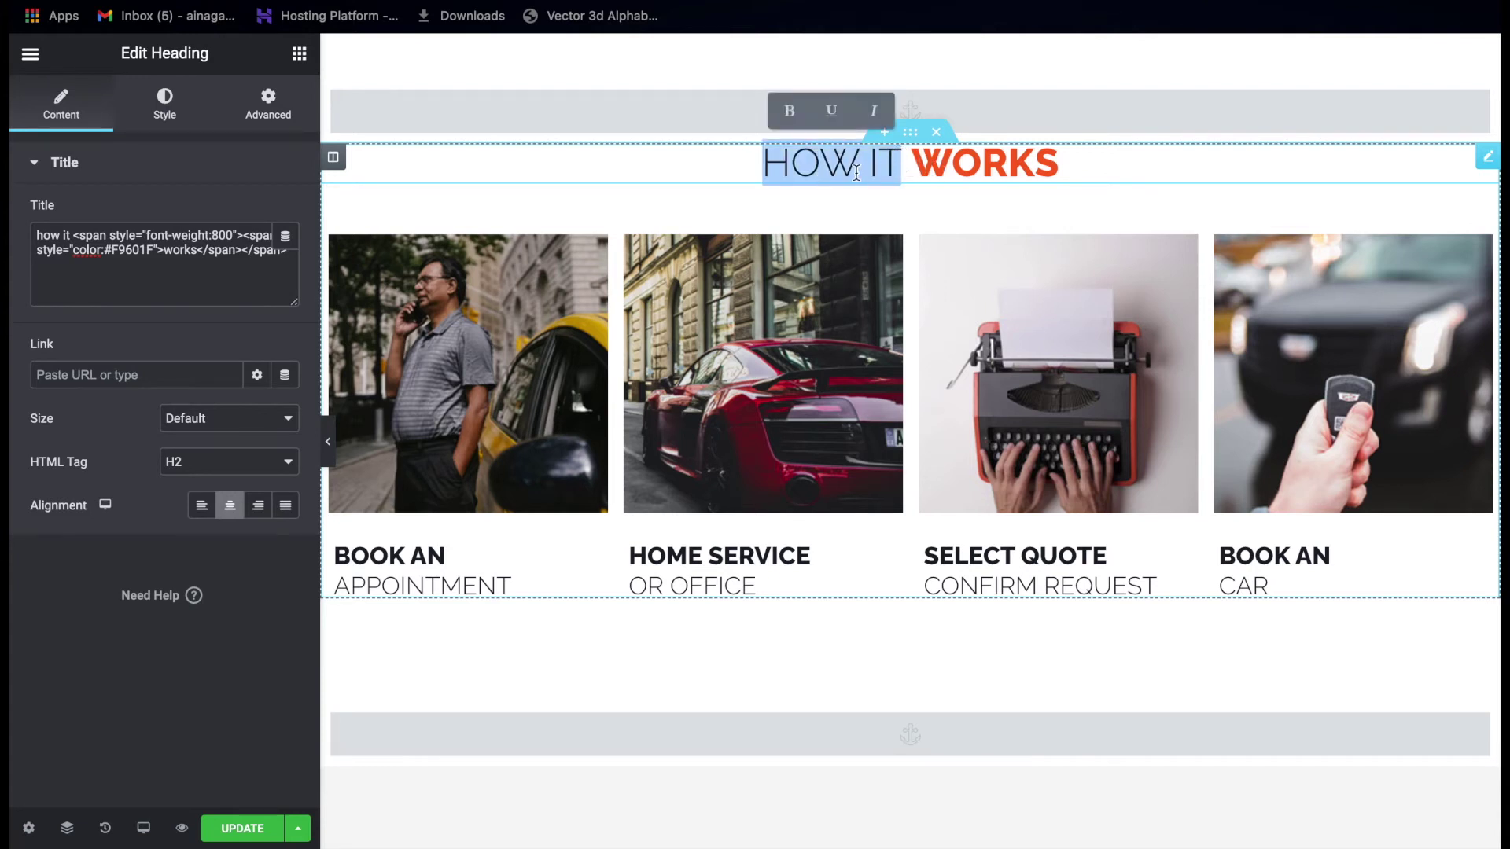
{"action": "left_click", "coordinate": [857, 172]}
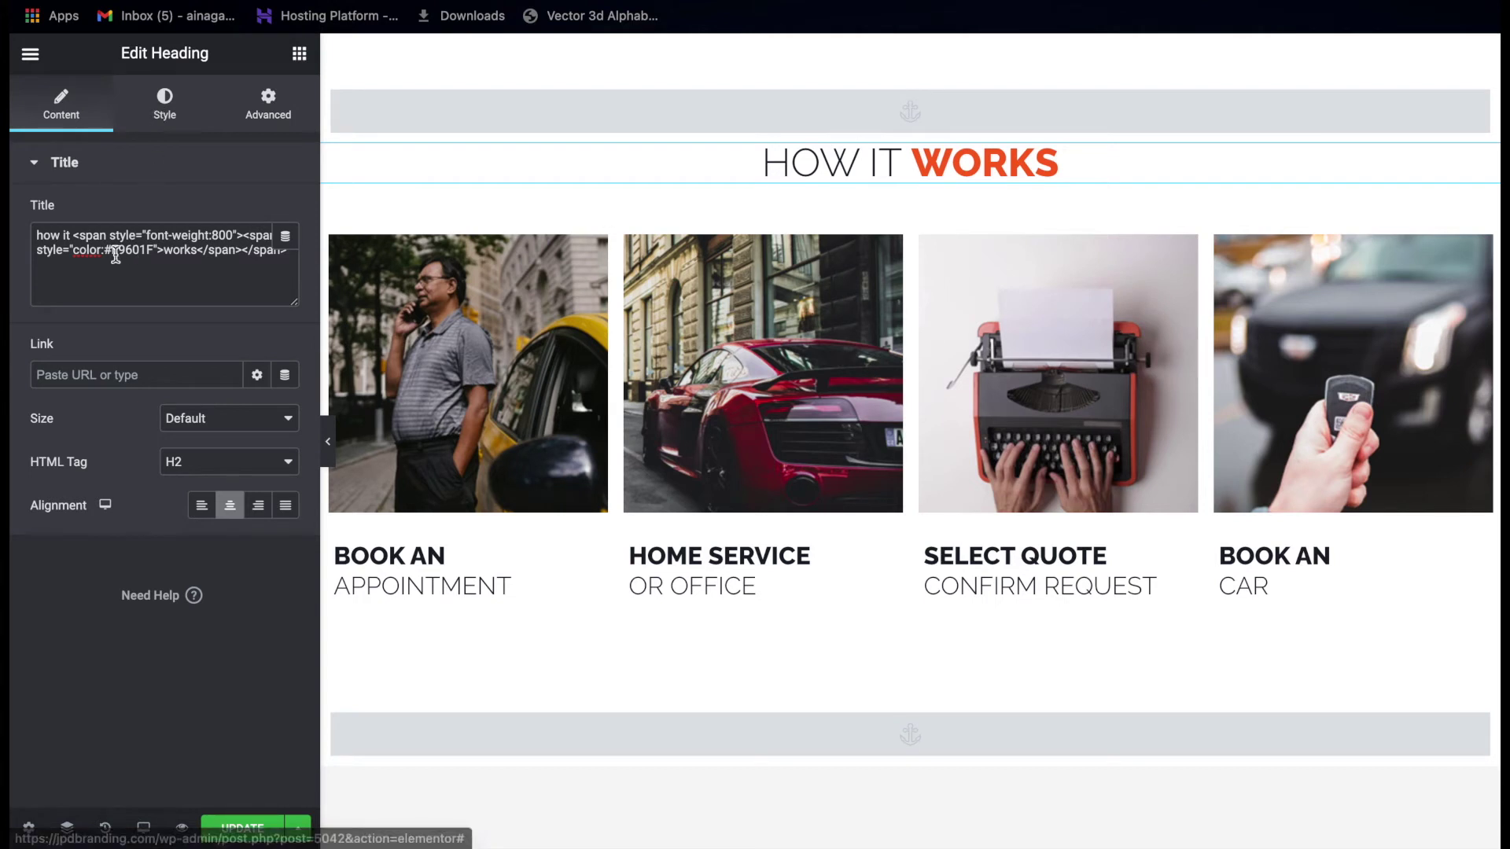
Examine the font-weight and color spans around the word "works" in the heading's title markup, including the closing tags.
{"action": "double_click", "coordinate": [183, 252]}
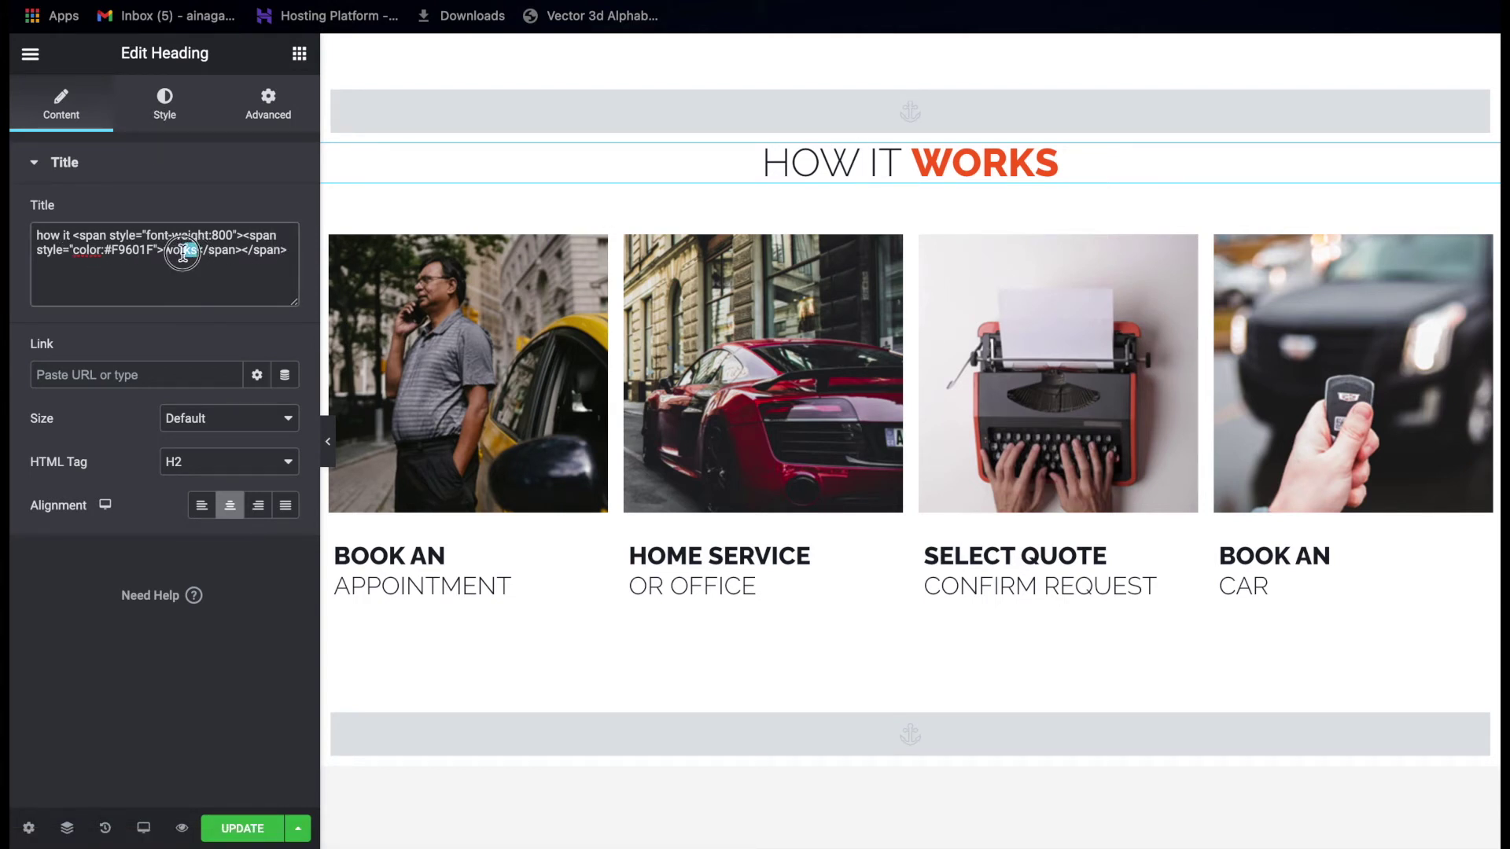
{"action": "key", "text": "End"}
{"action": "left_click_drag", "start_coordinate": [243, 234], "coordinate": [75, 233]}
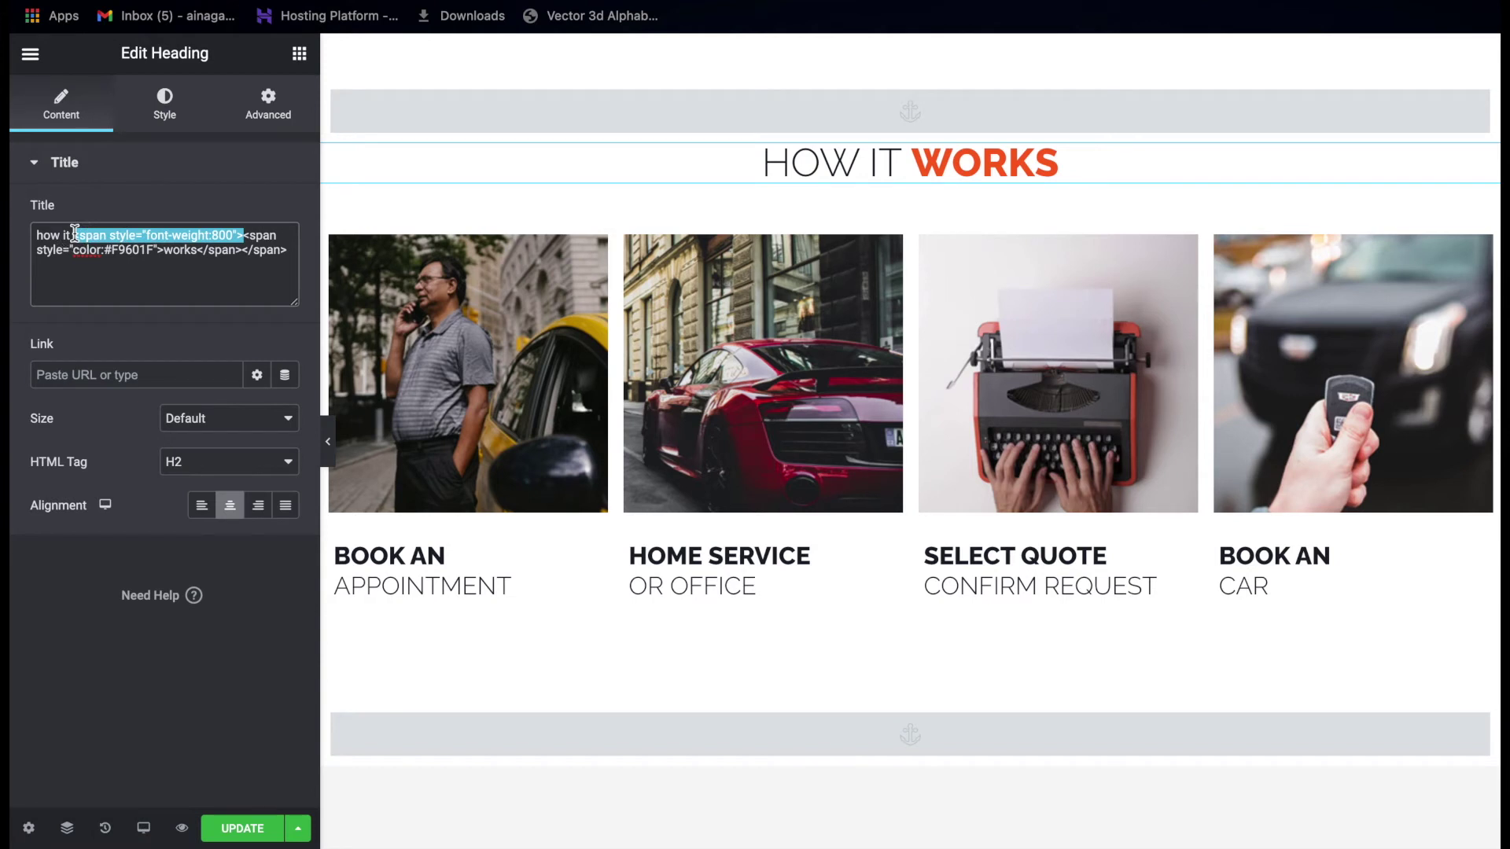
{"action": "left_click", "coordinate": [101, 240]}
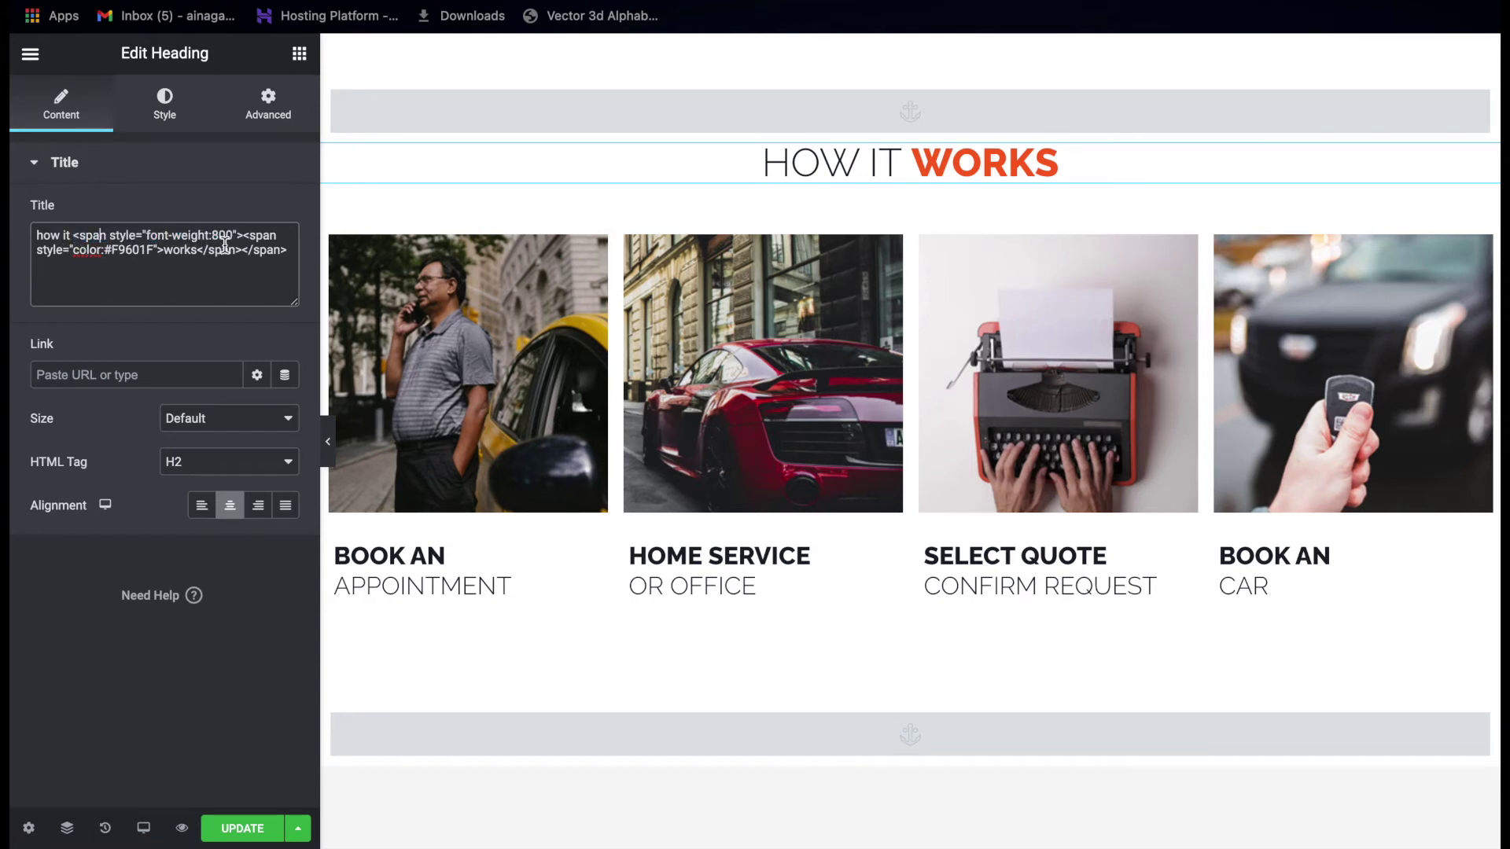
{"action": "left_click_drag", "start_coordinate": [250, 236], "coordinate": [161, 249]}
{"action": "left_click", "coordinate": [85, 256]}
{"action": "left_click_drag", "start_coordinate": [153, 249], "coordinate": [109, 249]}
{"action": "left_click_drag", "start_coordinate": [197, 250], "coordinate": [308, 252]}
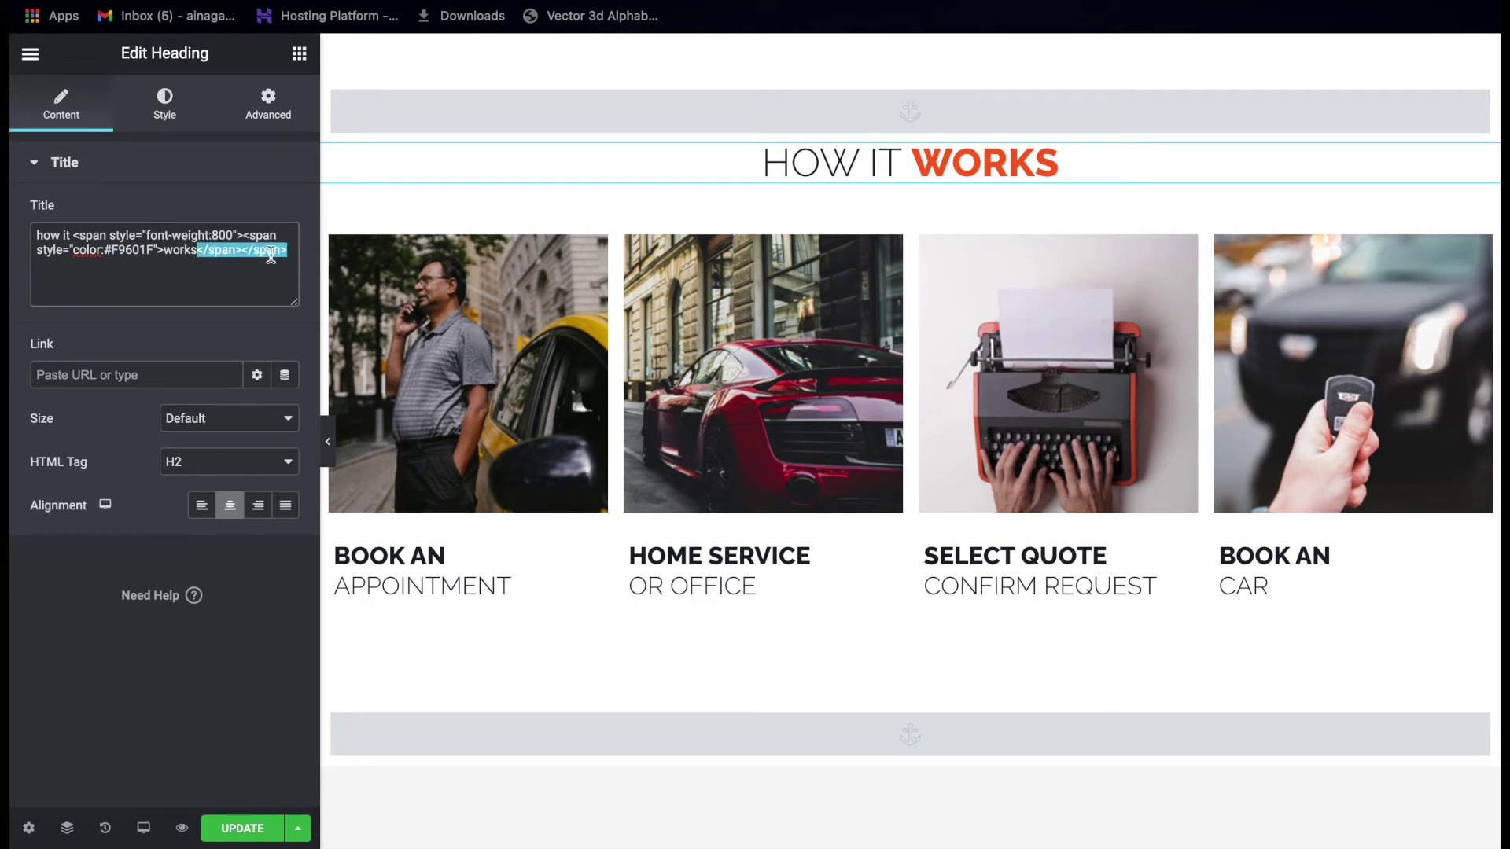
{"action": "left_click", "coordinate": [282, 264]}
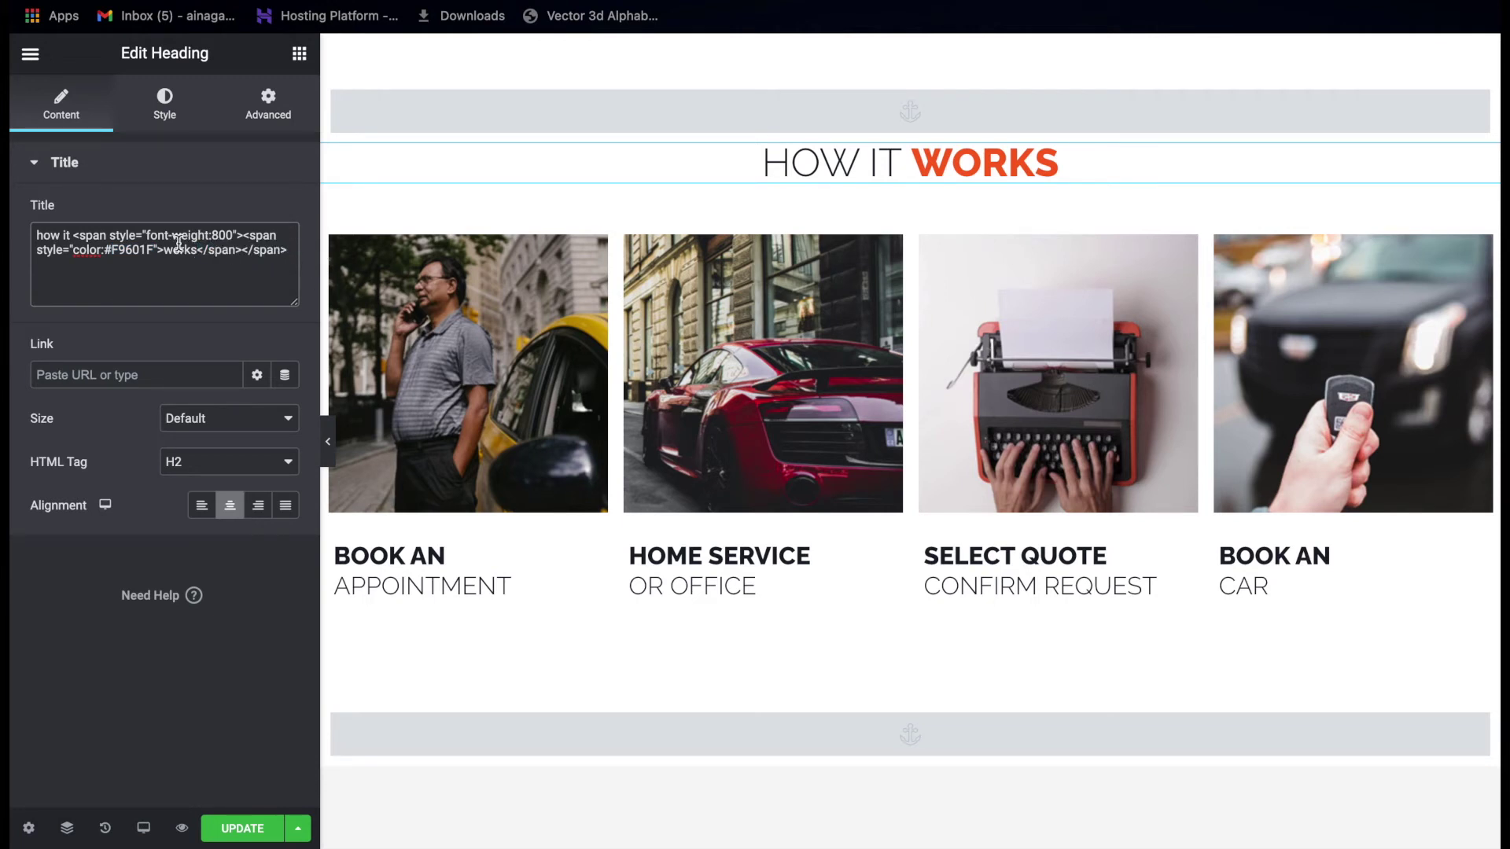
{"action": "left_click_drag", "start_coordinate": [194, 252], "coordinate": [161, 251]}
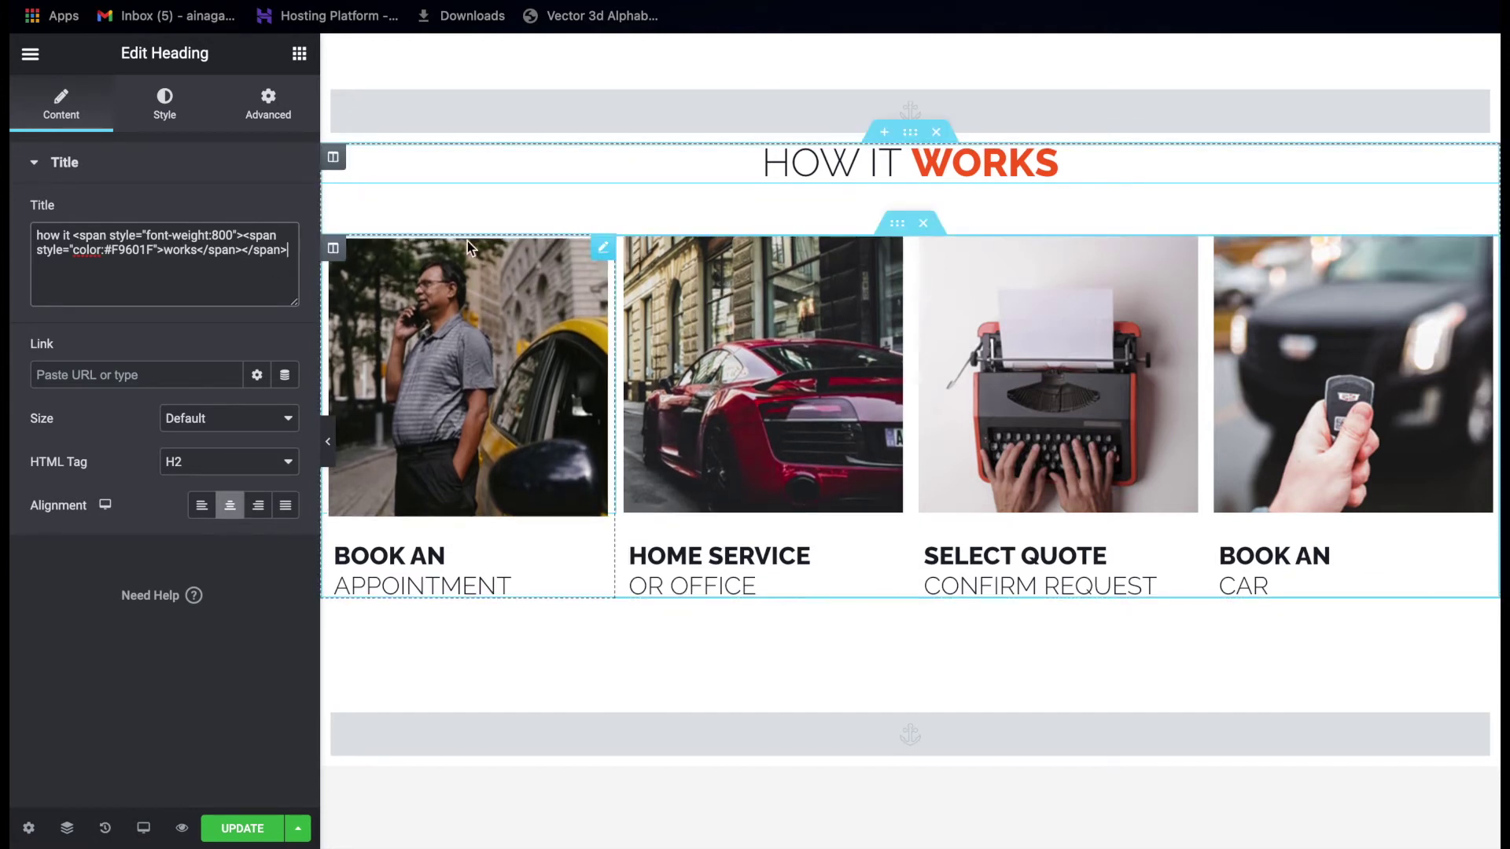
Inspect the content settings of the first How It Works column's image and open the BOOK AN heading's settings.
{"action": "left_click", "coordinate": [485, 377]}
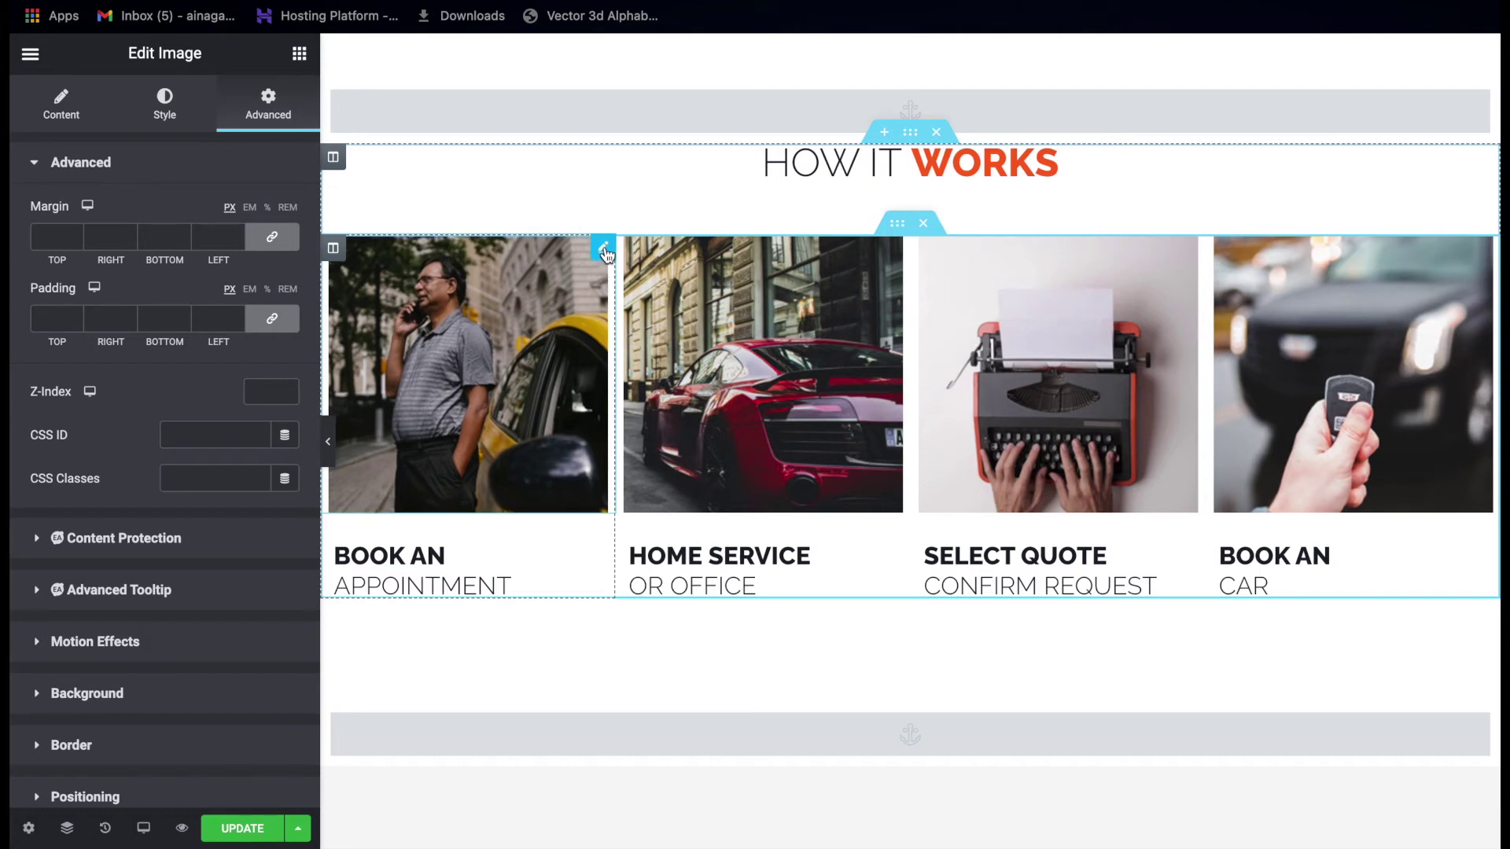
{"action": "left_click", "coordinate": [61, 104]}
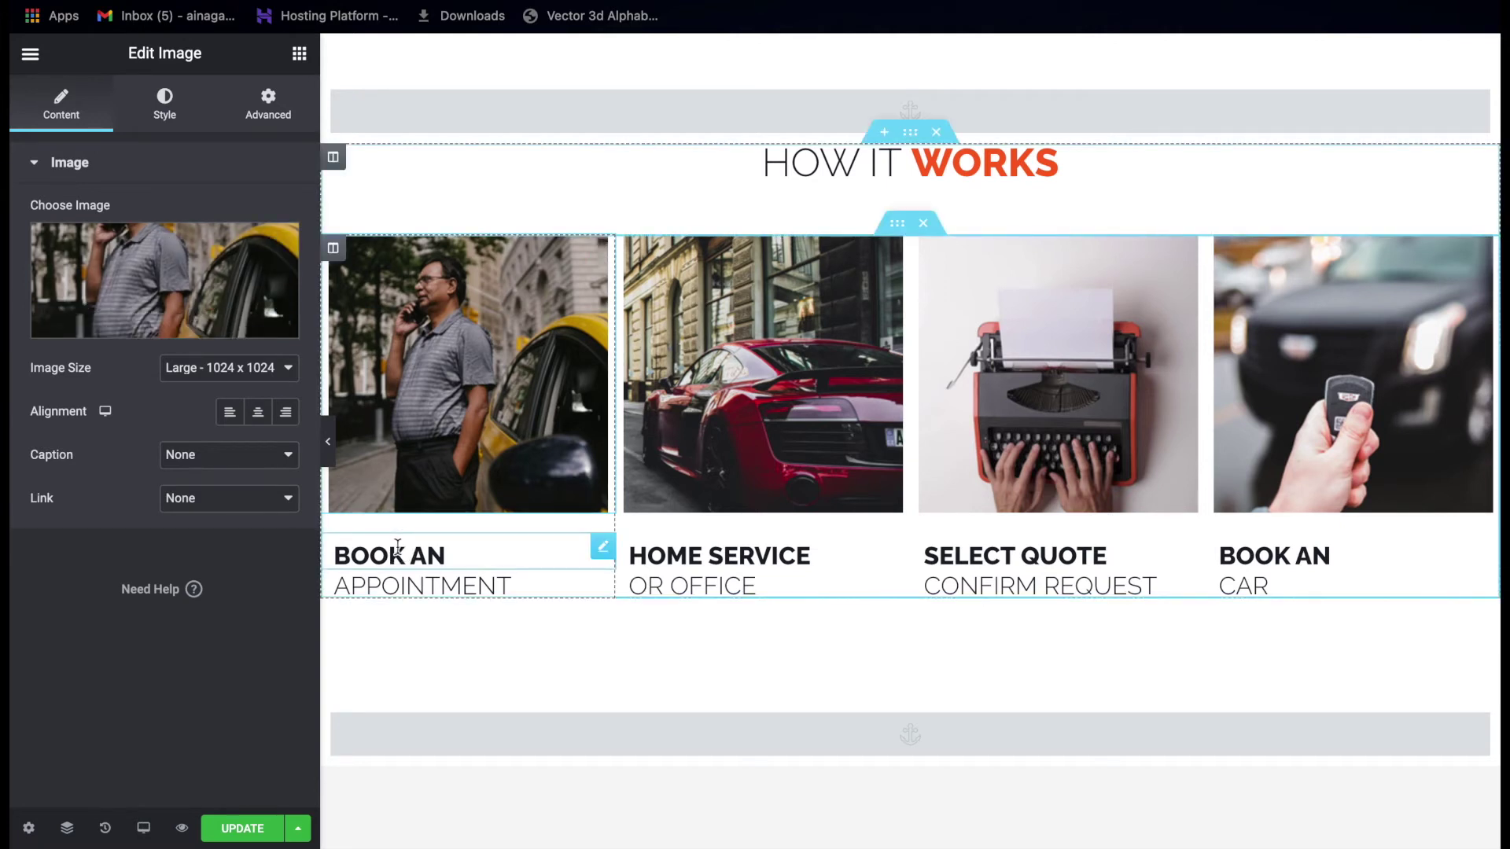
{"action": "left_click", "coordinate": [460, 558]}
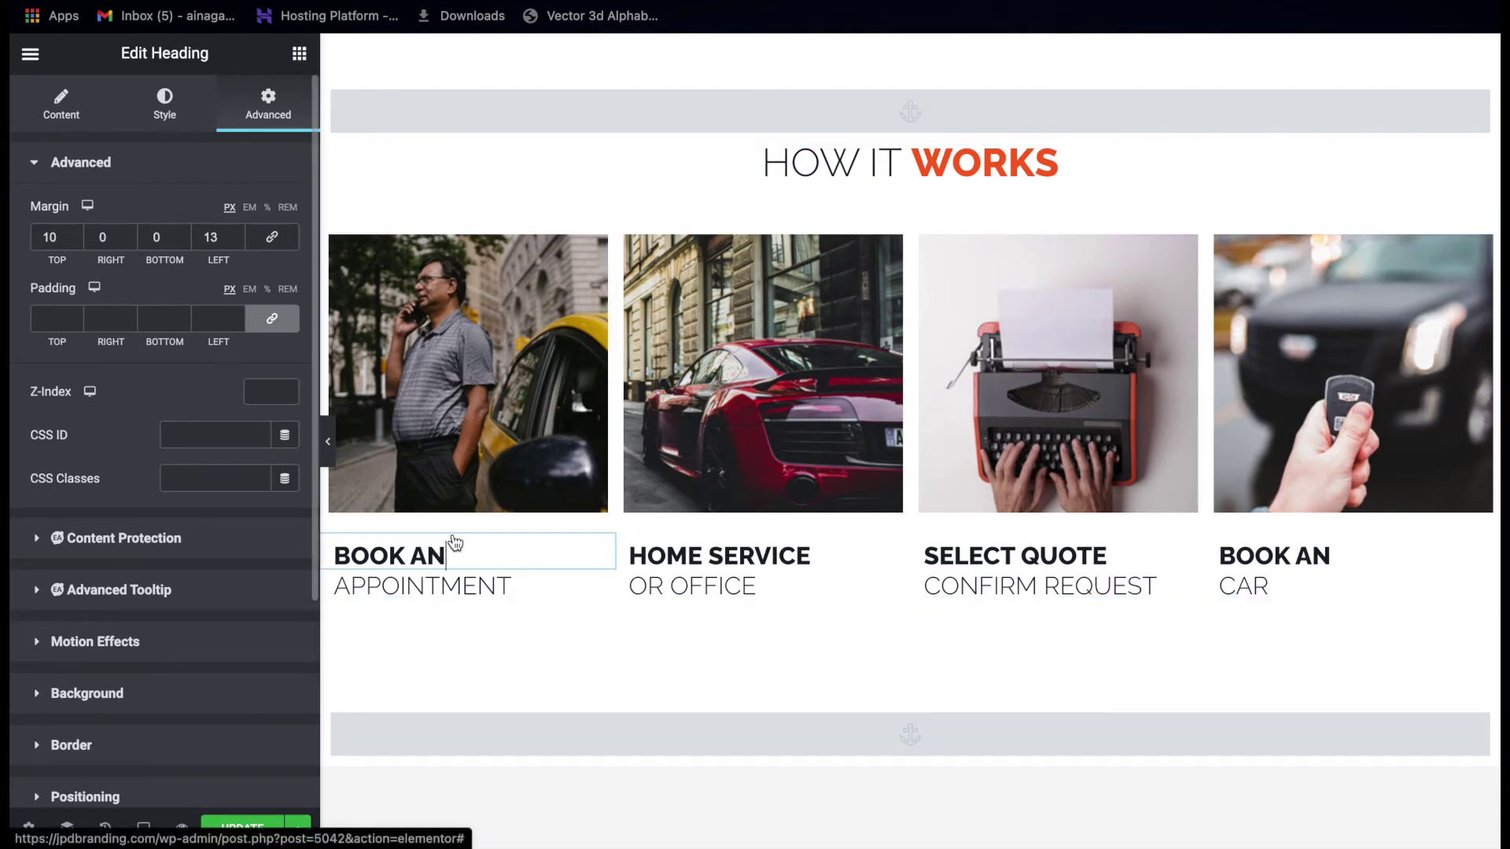
Check the BOOK AN heading's typography settings and the APPOINTMENT heading's margins in the first How It Works column.
{"action": "left_click", "coordinate": [165, 106]}
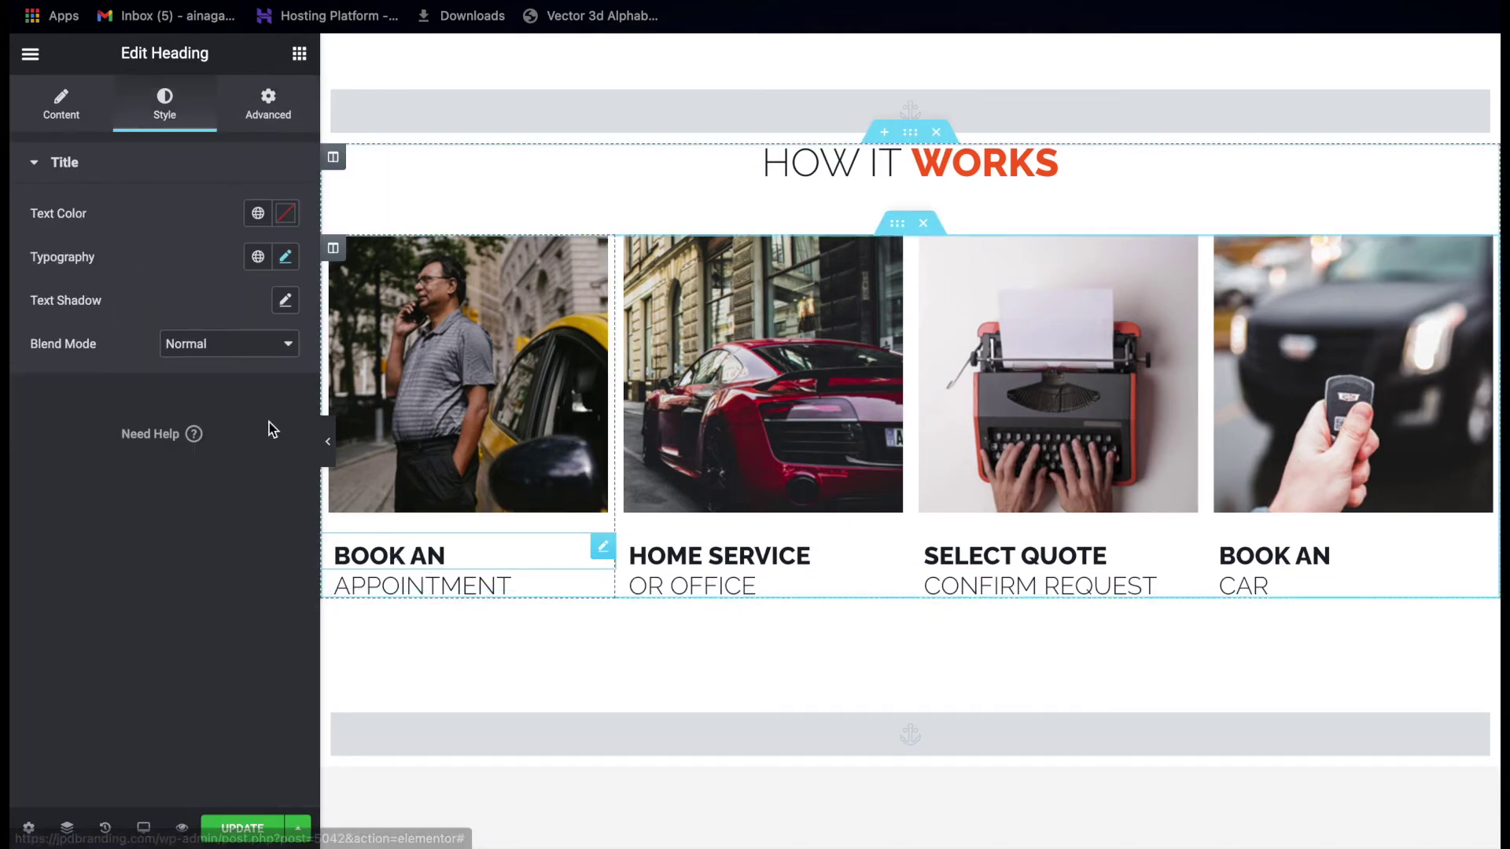
{"action": "left_click", "coordinate": [285, 258]}
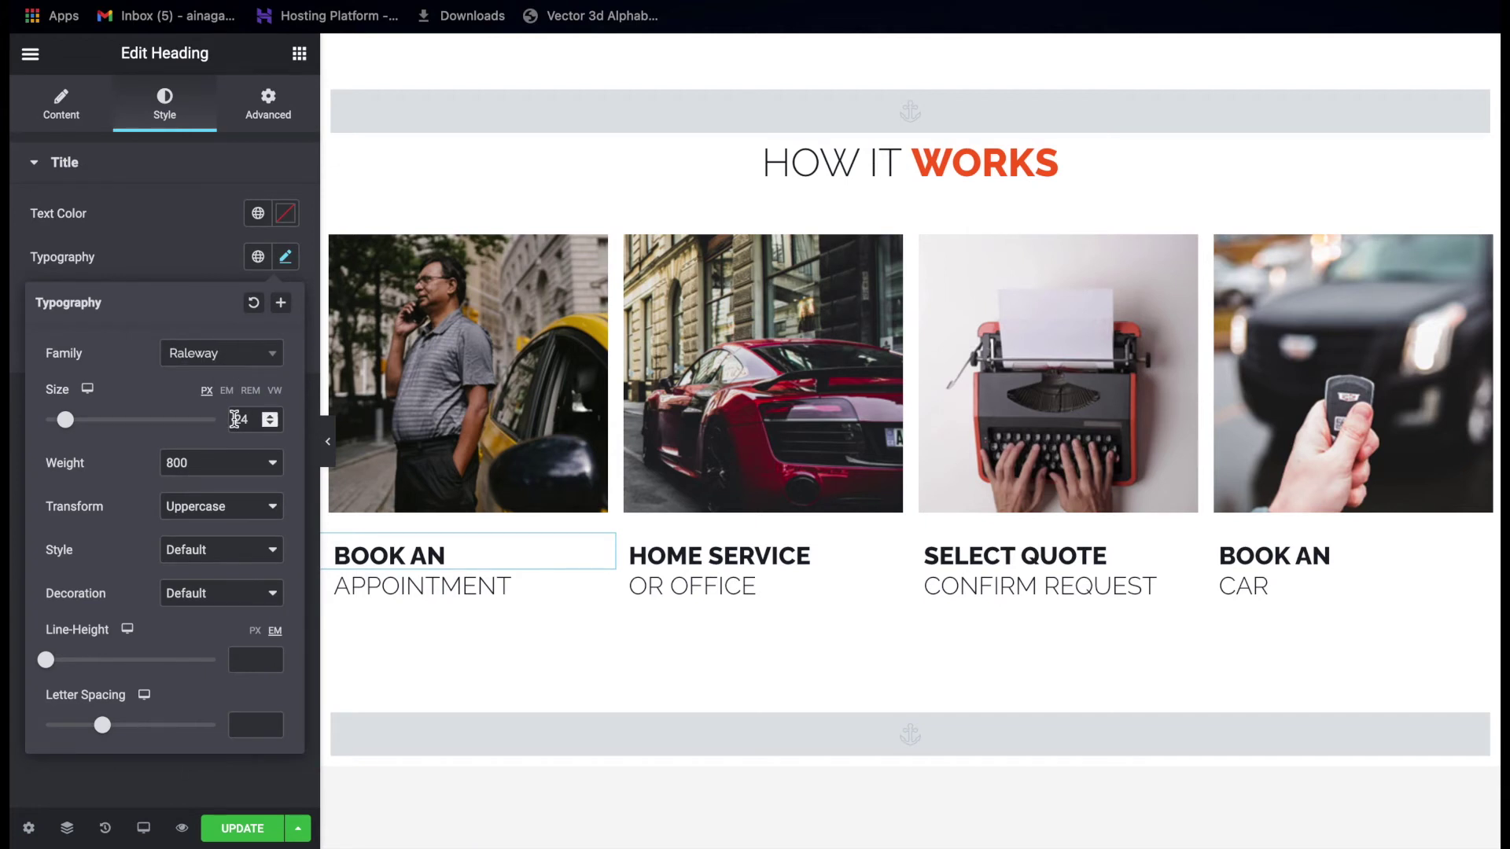
{"action": "left_click", "coordinate": [424, 589]}
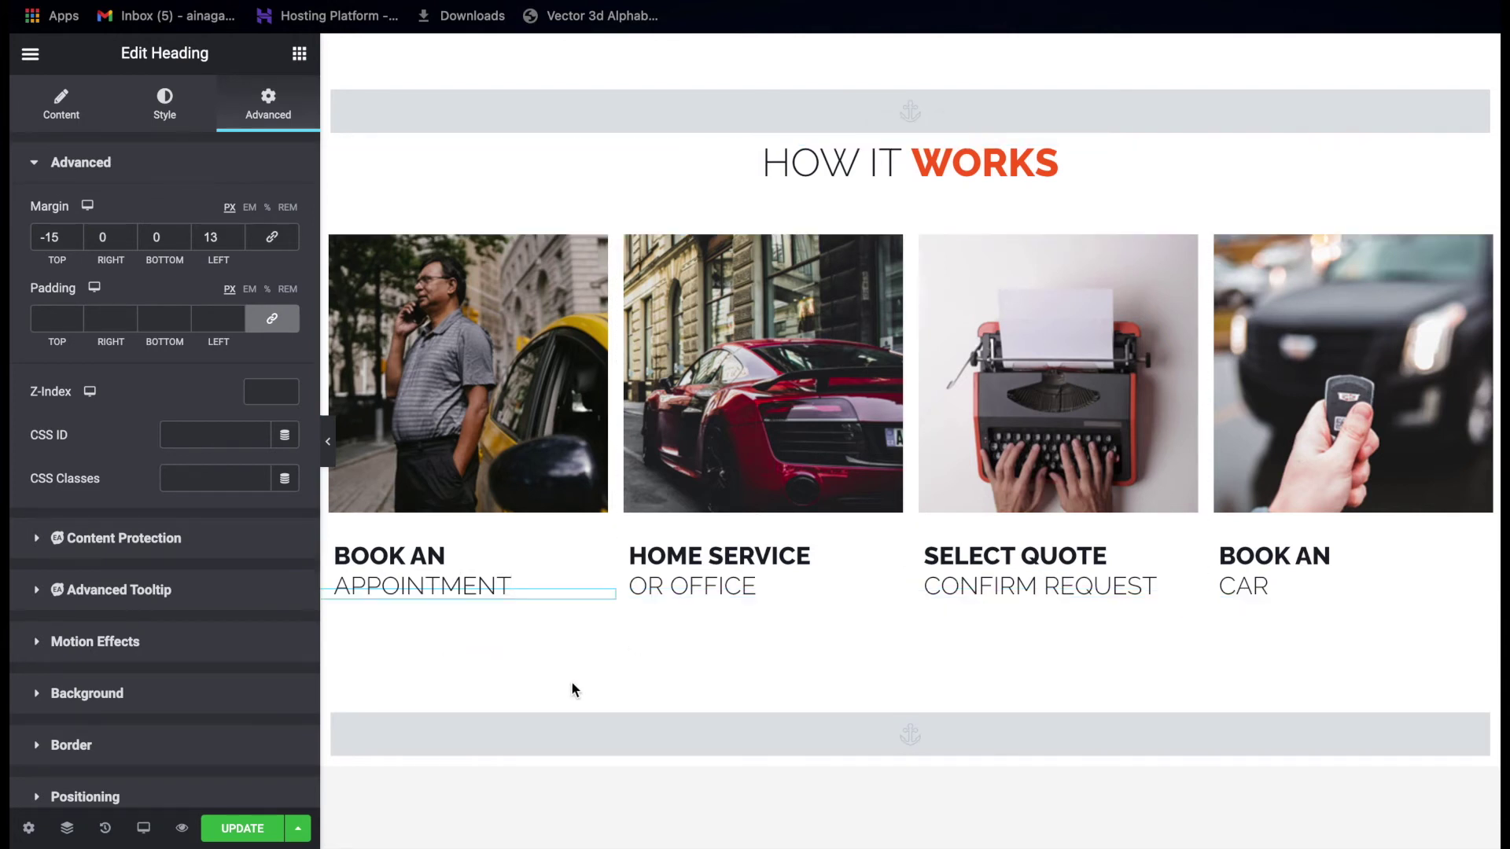
Check the pixel dimensions of the first How It Works column's image in the media library, leaving the image as it is.
{"action": "left_click", "coordinate": [507, 347]}
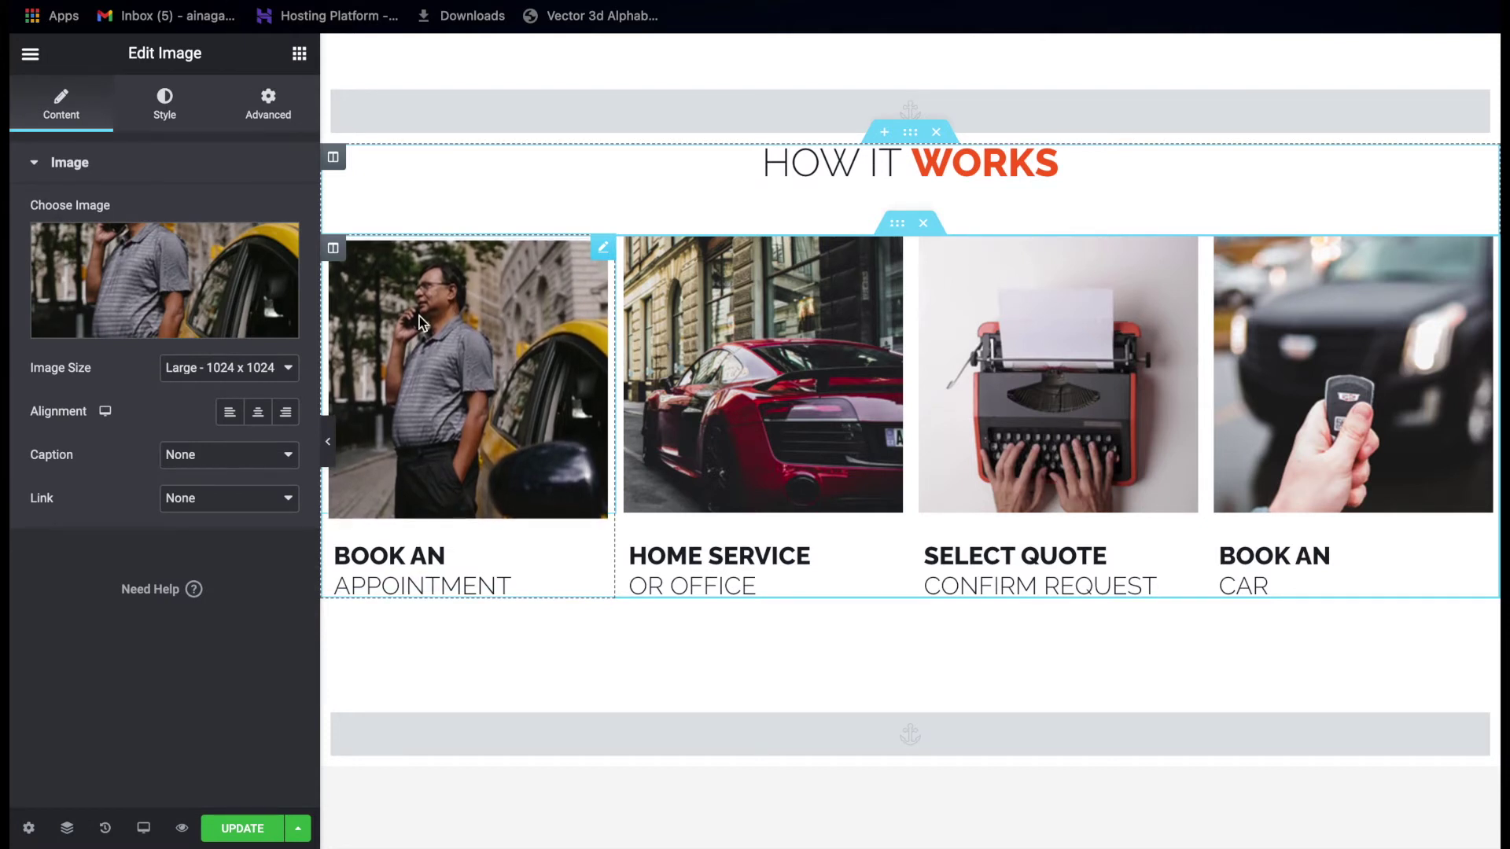
{"action": "left_click", "coordinate": [160, 281]}
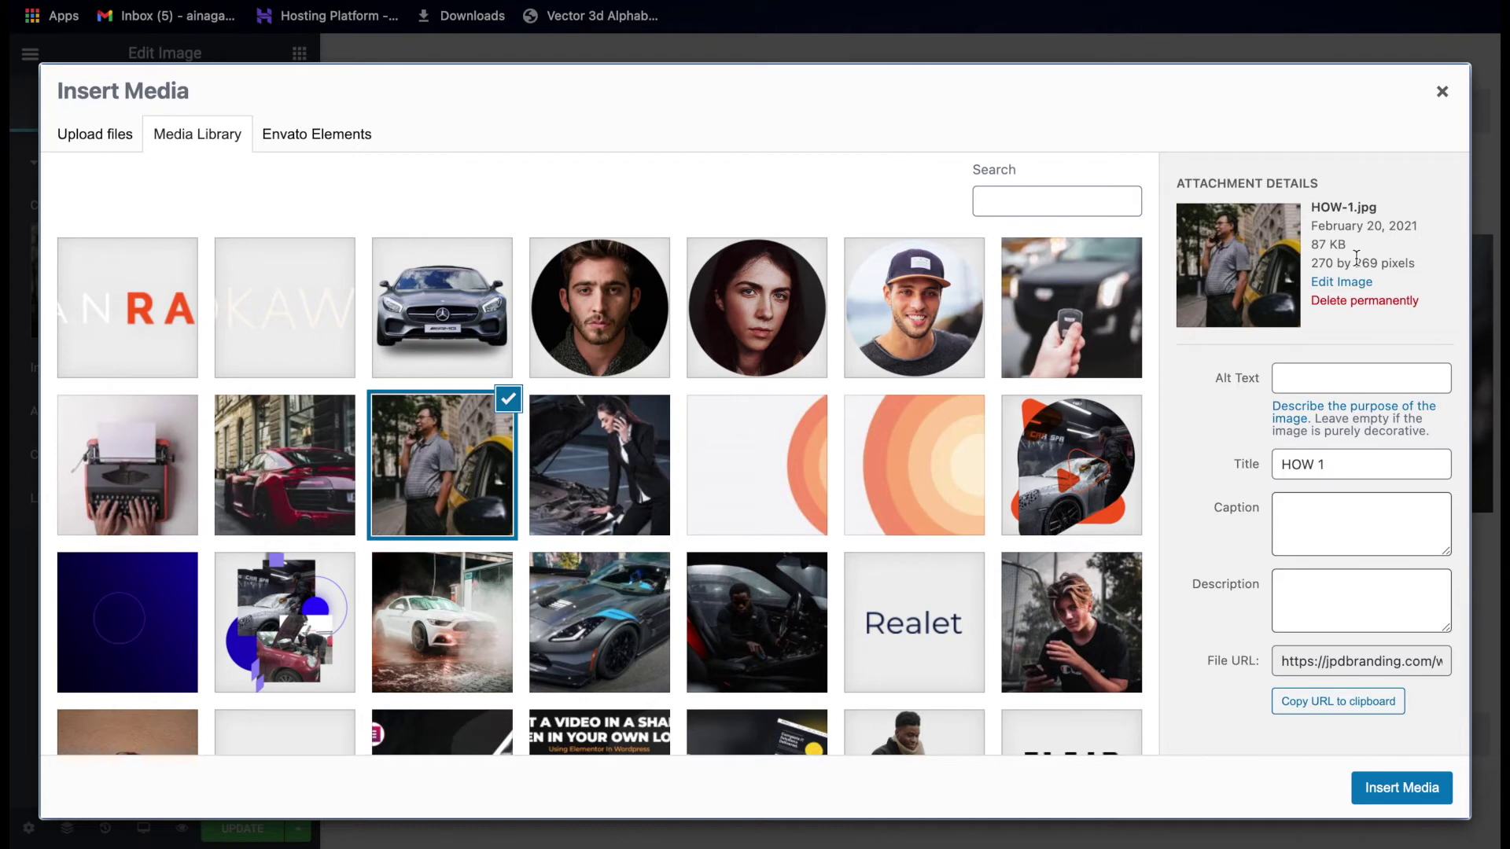
{"action": "left_click", "coordinate": [1315, 267]}
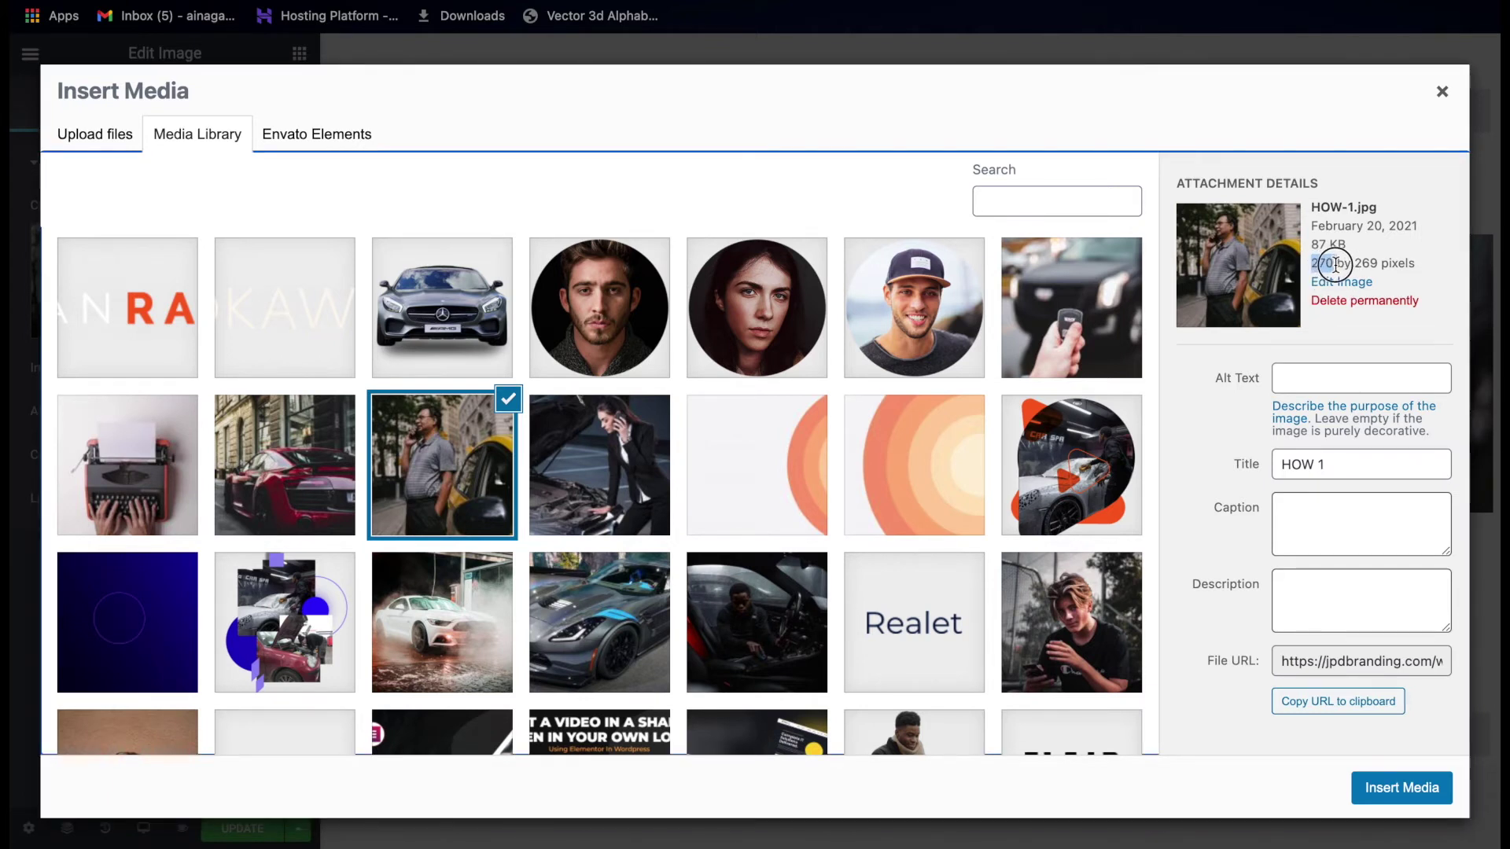
{"action": "left_click_drag", "start_coordinate": [1356, 262], "coordinate": [1374, 261]}
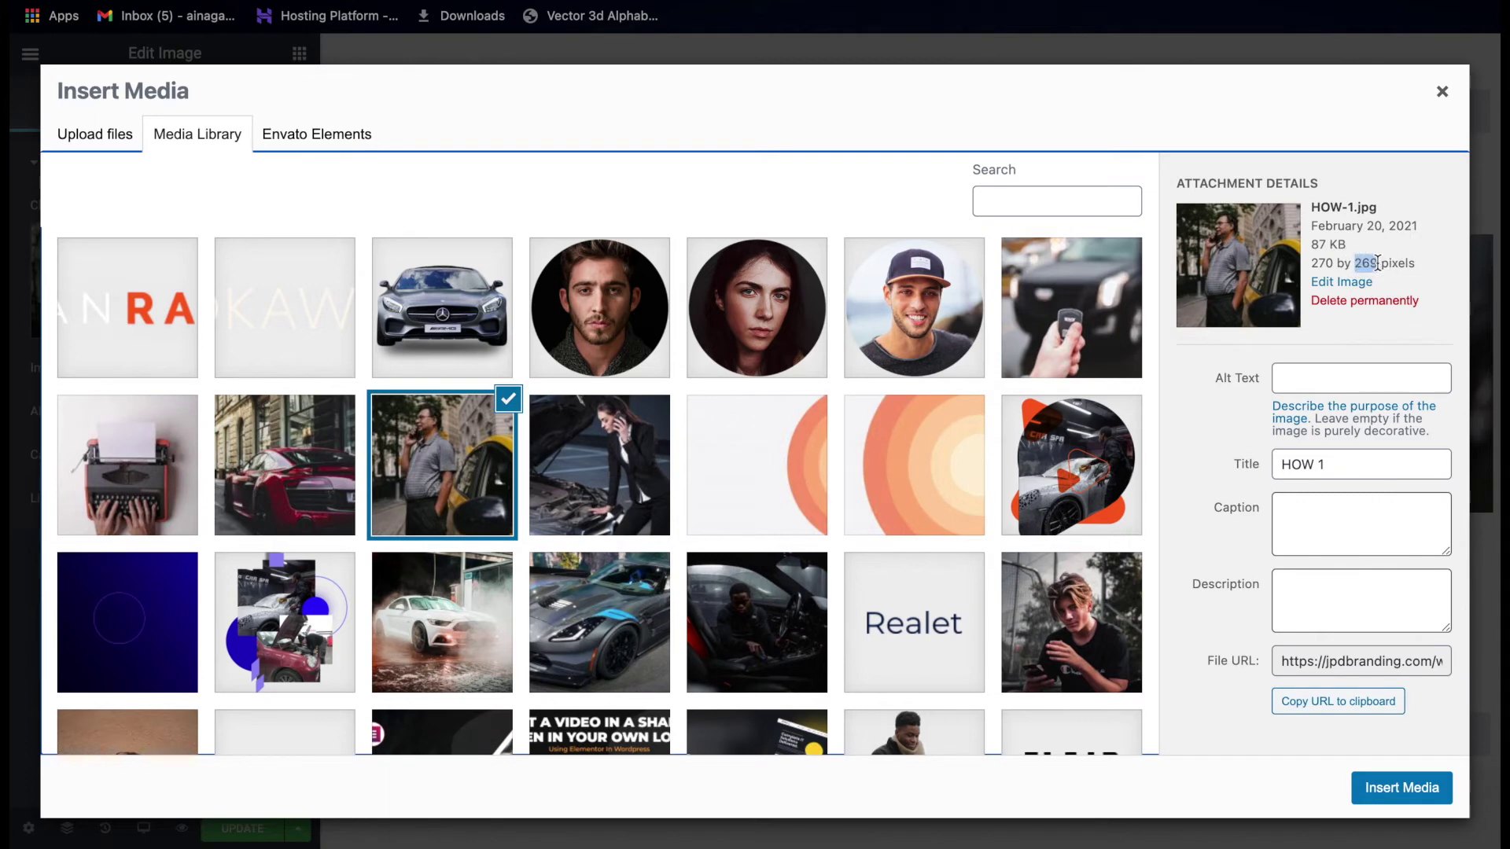
{"action": "left_click", "coordinate": [1442, 94]}
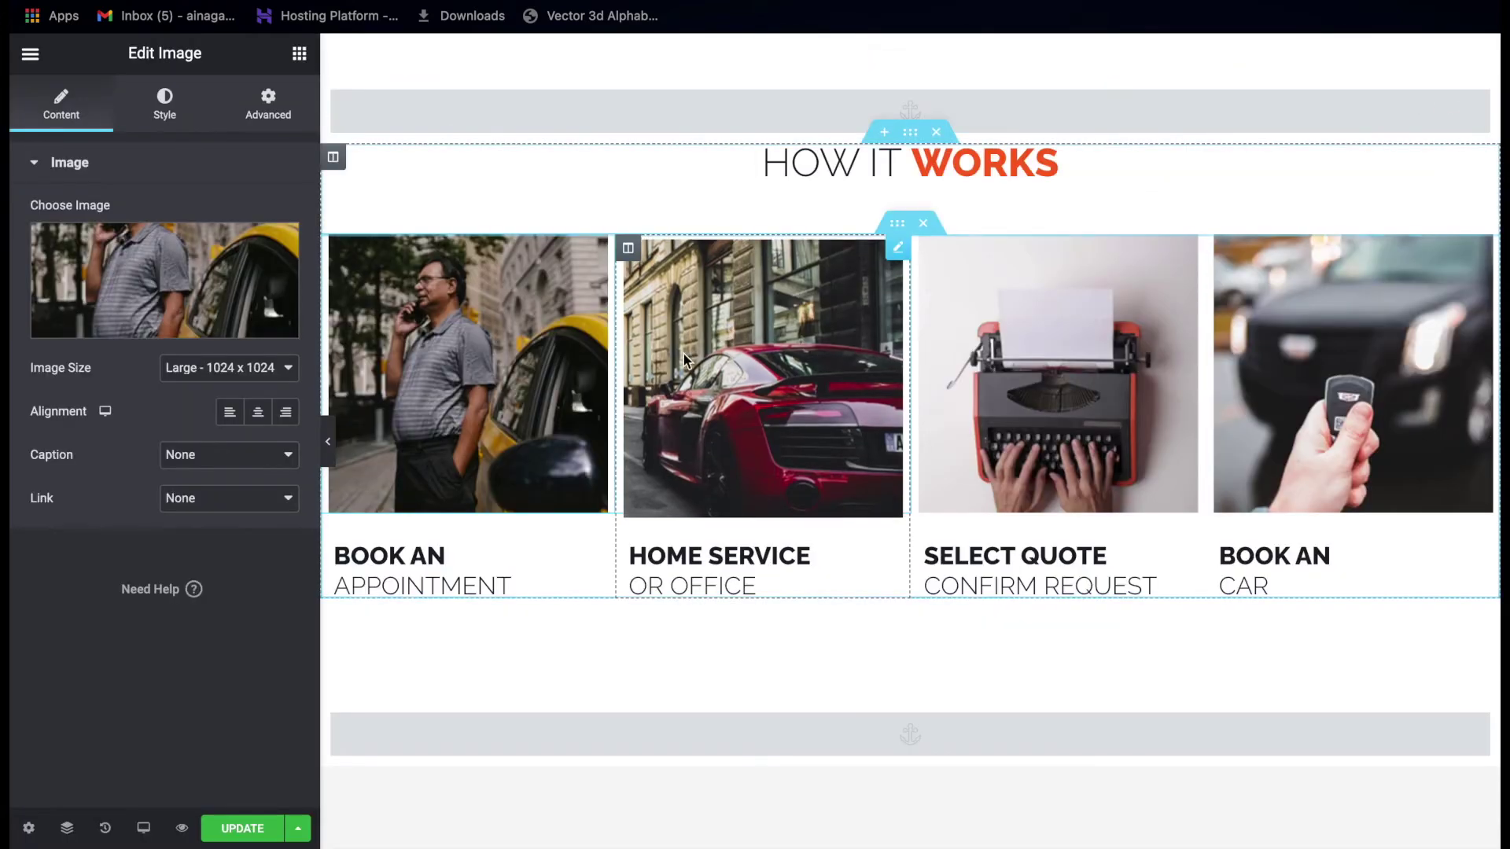
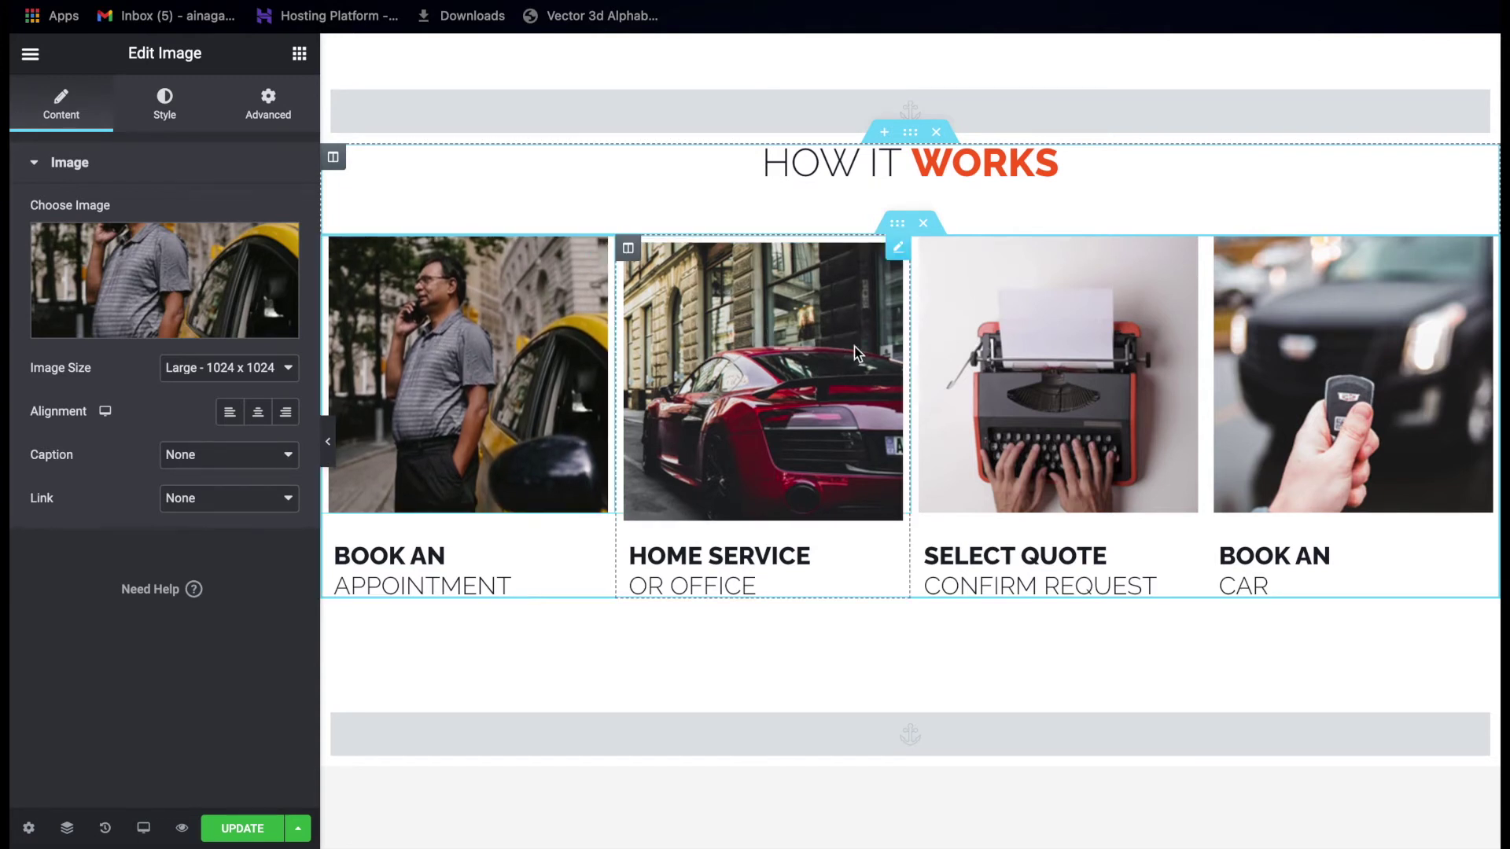
Go to the Unbiased Feedbacks section and open the first testimonial's settings.
{"action": "scroll", "coordinate": [855, 439], "scroll_direction": "down", "scroll_amount": 1}
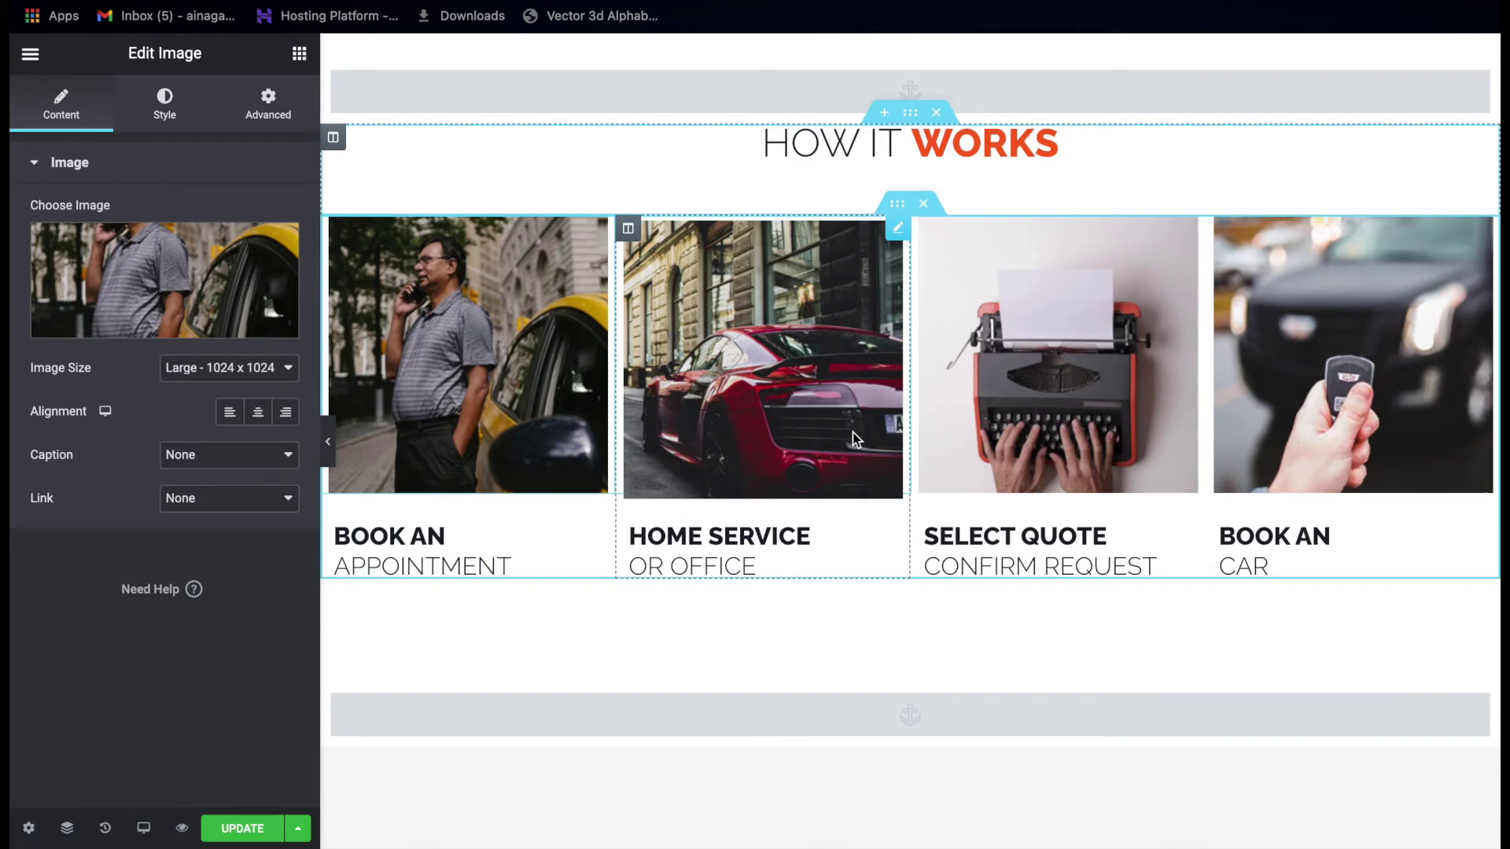
{"action": "scroll", "coordinate": [855, 439], "scroll_direction": "down", "scroll_amount": 1}
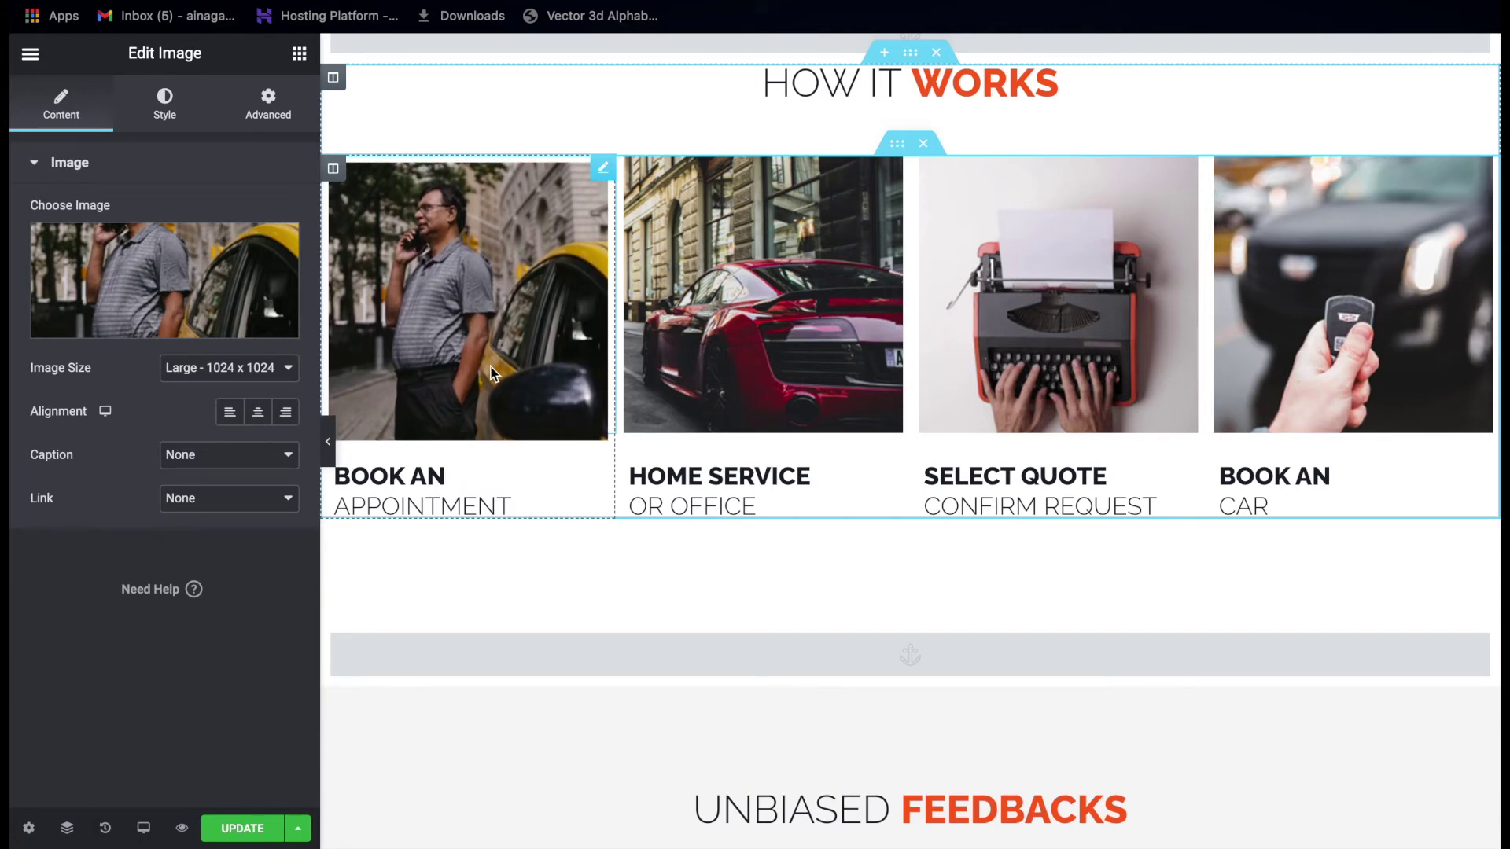
{"action": "scroll", "coordinate": [593, 577], "scroll_direction": "down", "scroll_amount": 4}
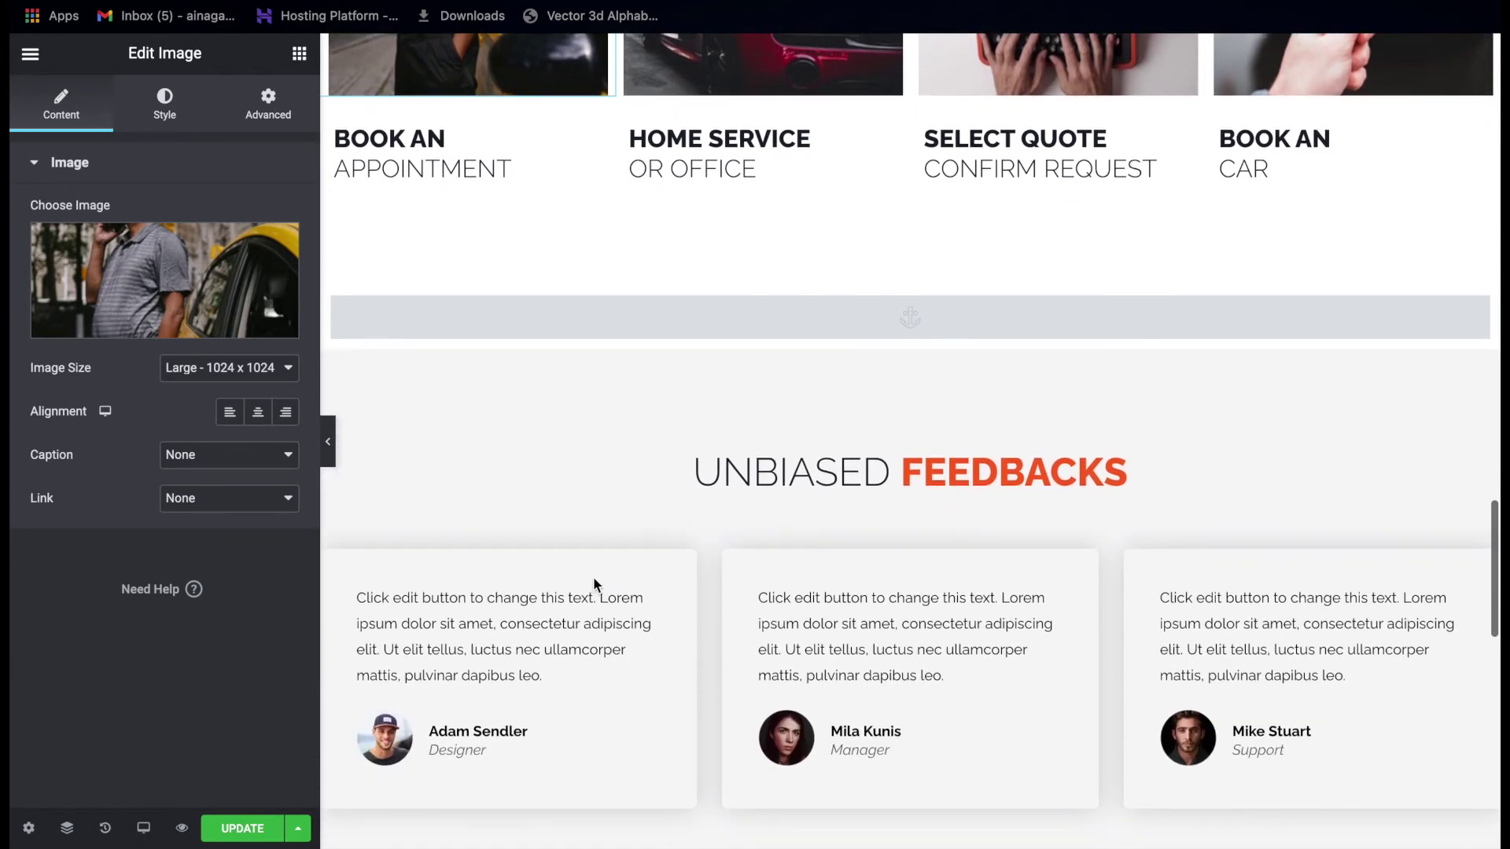
{"action": "scroll", "coordinate": [593, 577], "scroll_direction": "down", "scroll_amount": 3}
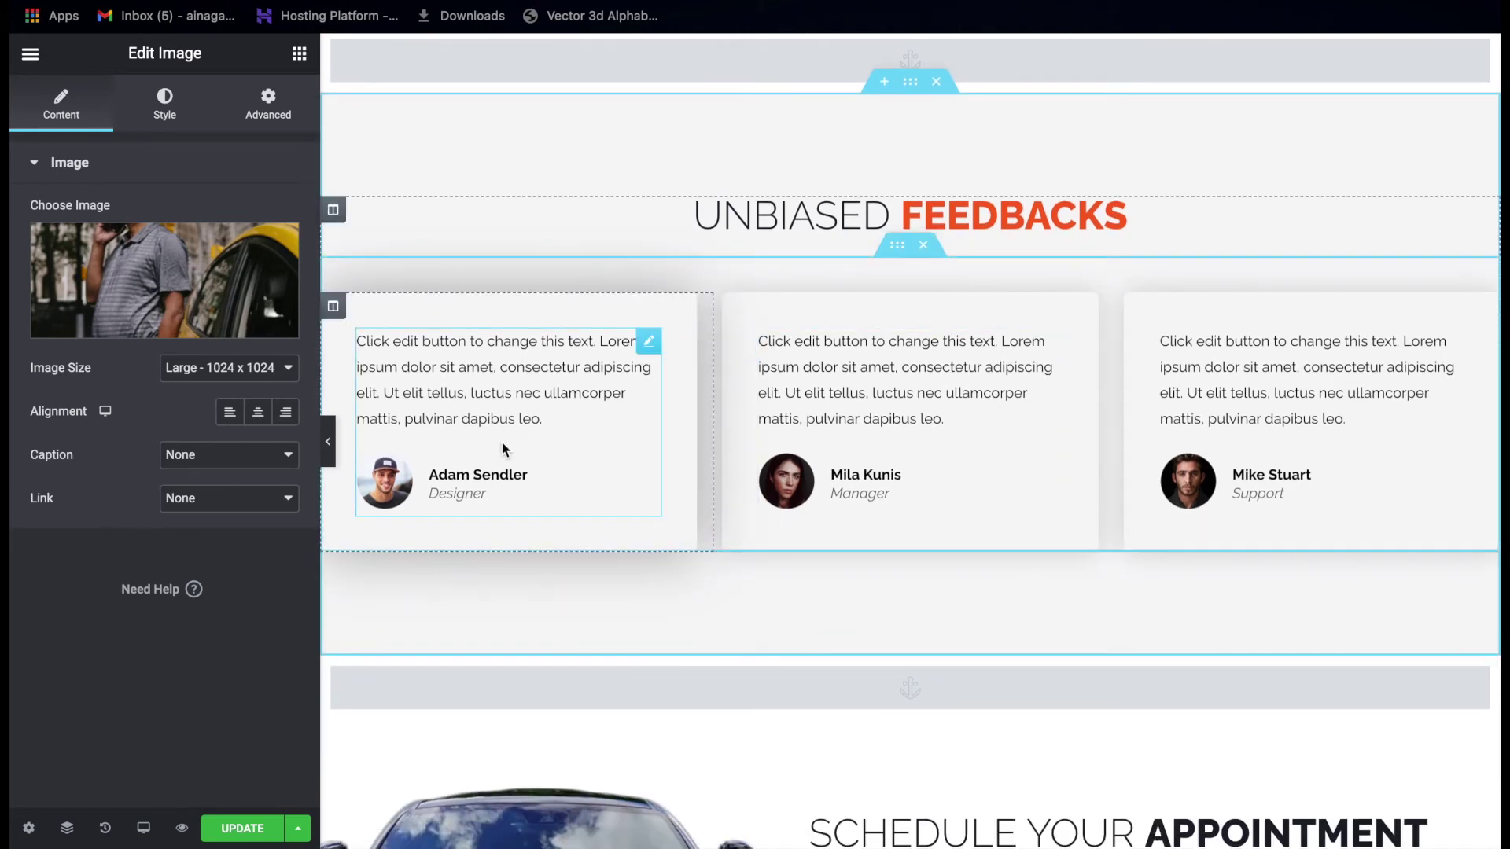
{"action": "left_click", "coordinate": [552, 376]}
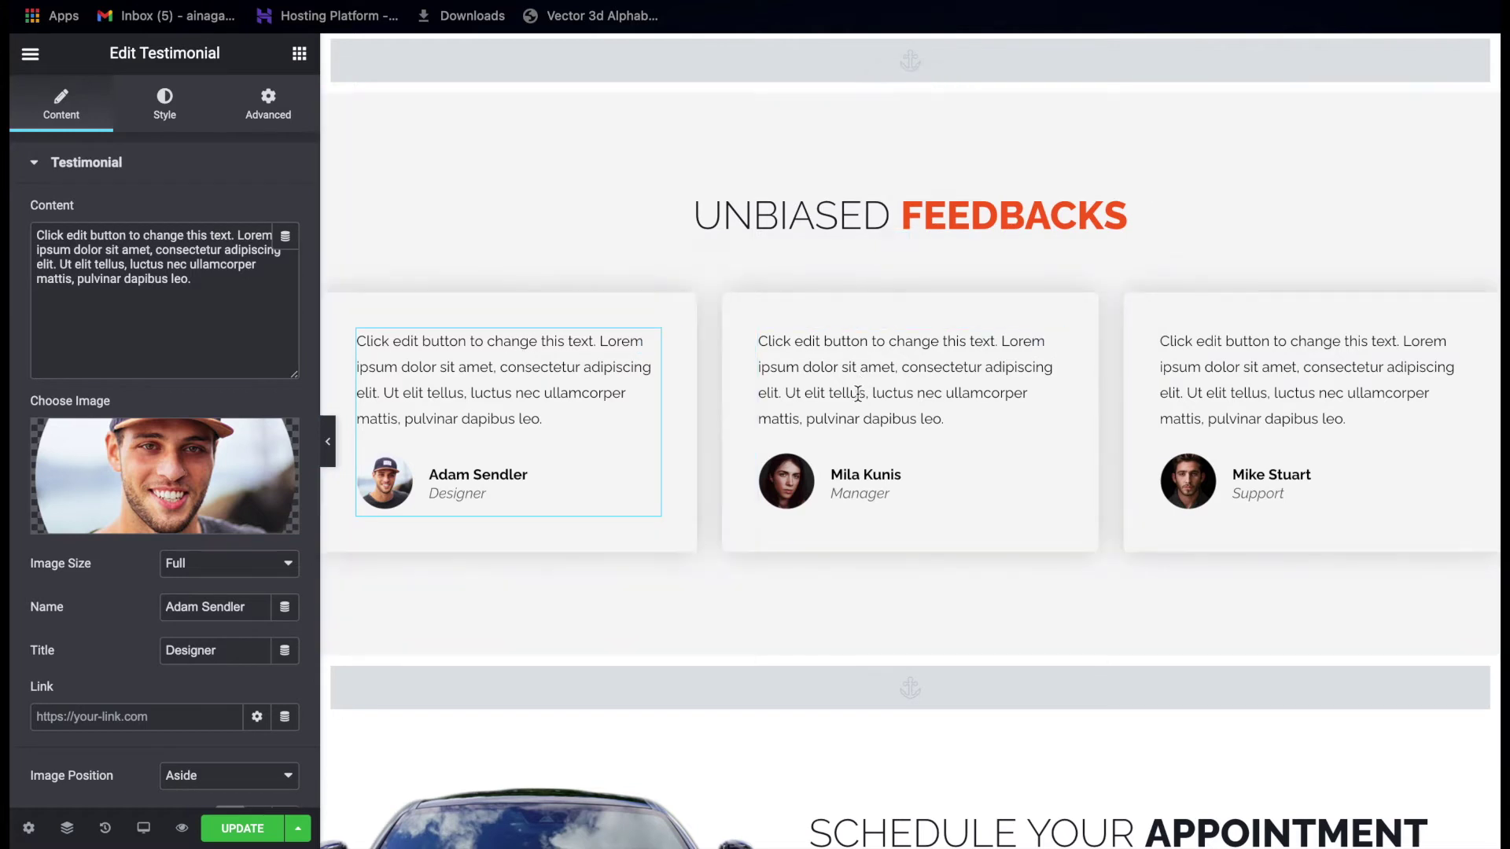
Examine the first testimonial's content settings, including its text, image, name, title and link fields.
{"action": "left_click", "coordinate": [461, 386]}
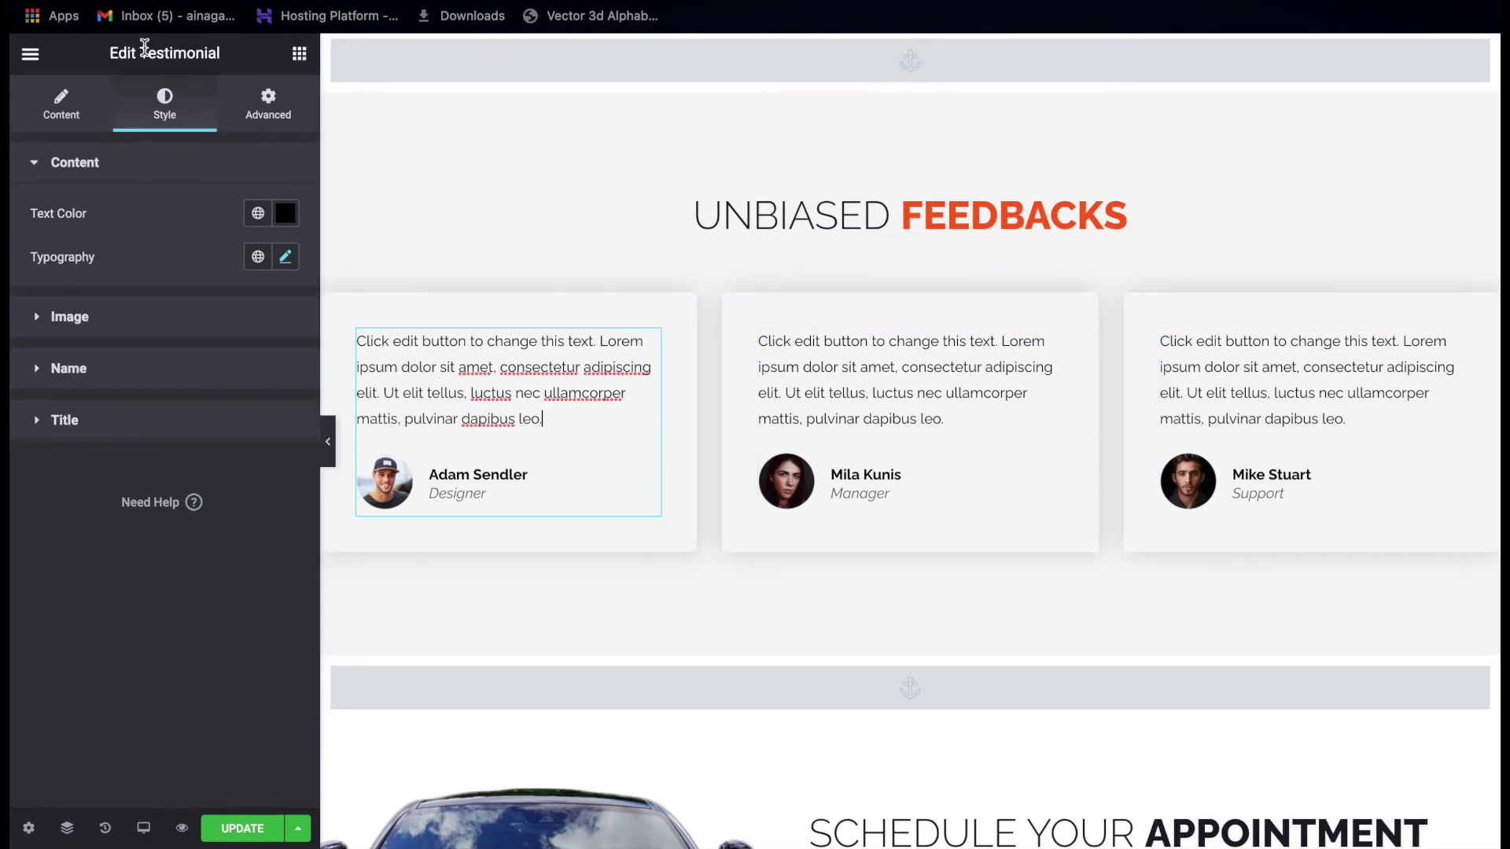
{"action": "left_click", "coordinate": [55, 114]}
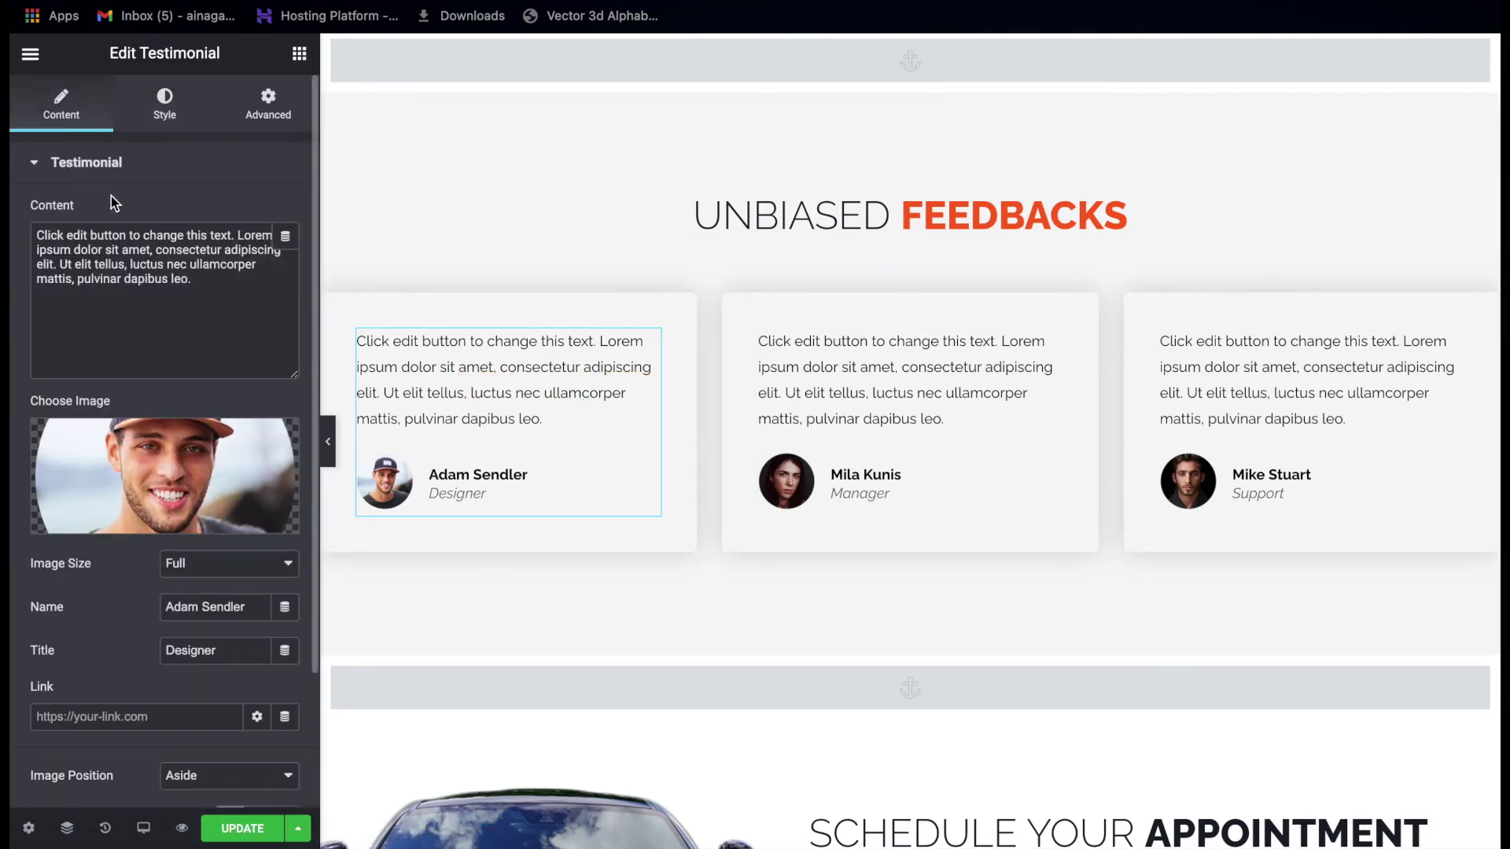
{"action": "left_click", "coordinate": [186, 293]}
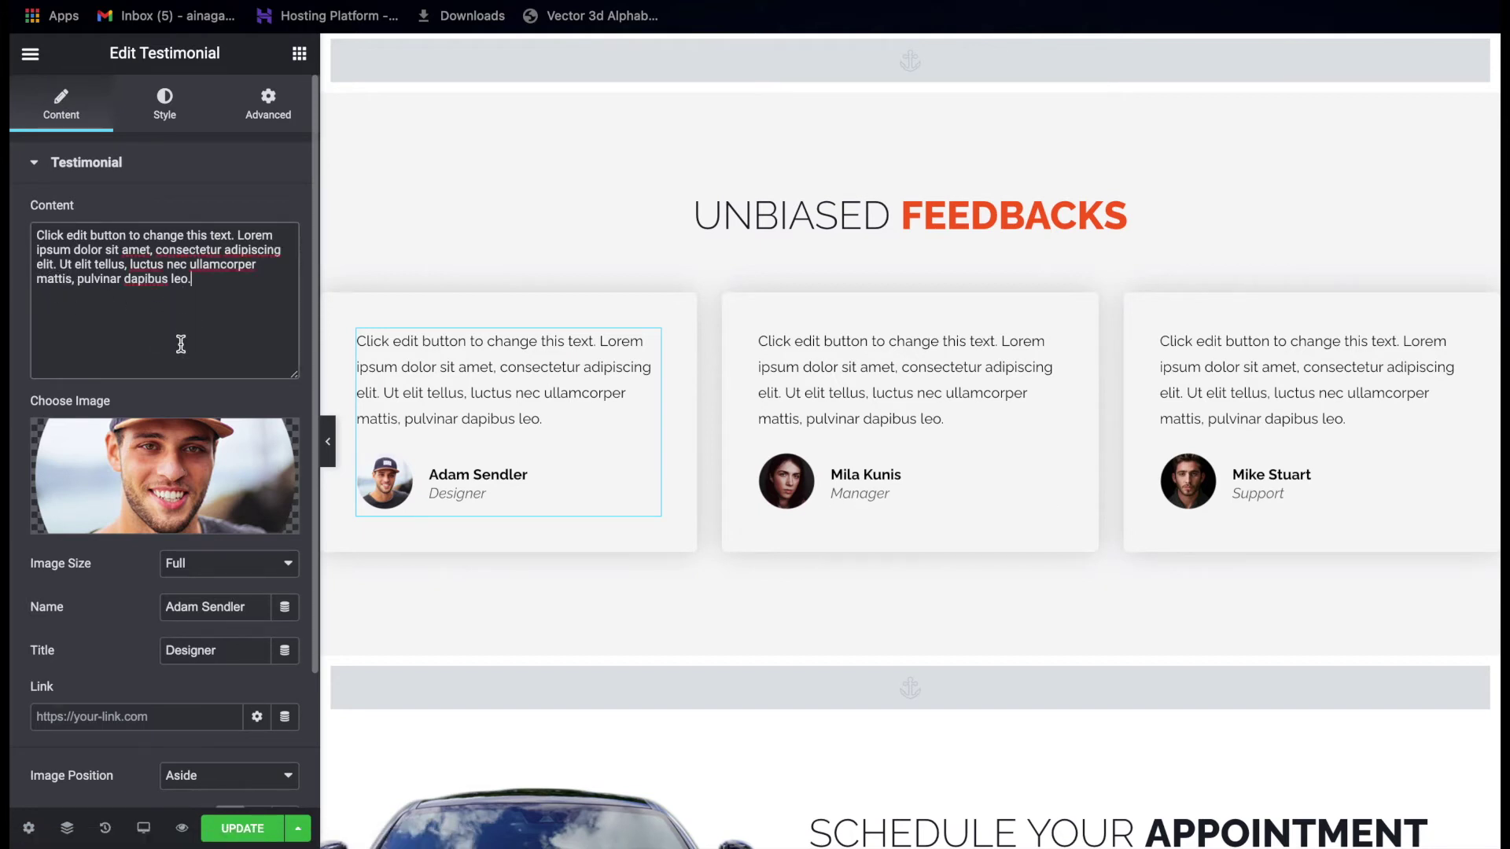
{"action": "scroll", "coordinate": [163, 376], "scroll_direction": "down", "scroll_amount": 2}
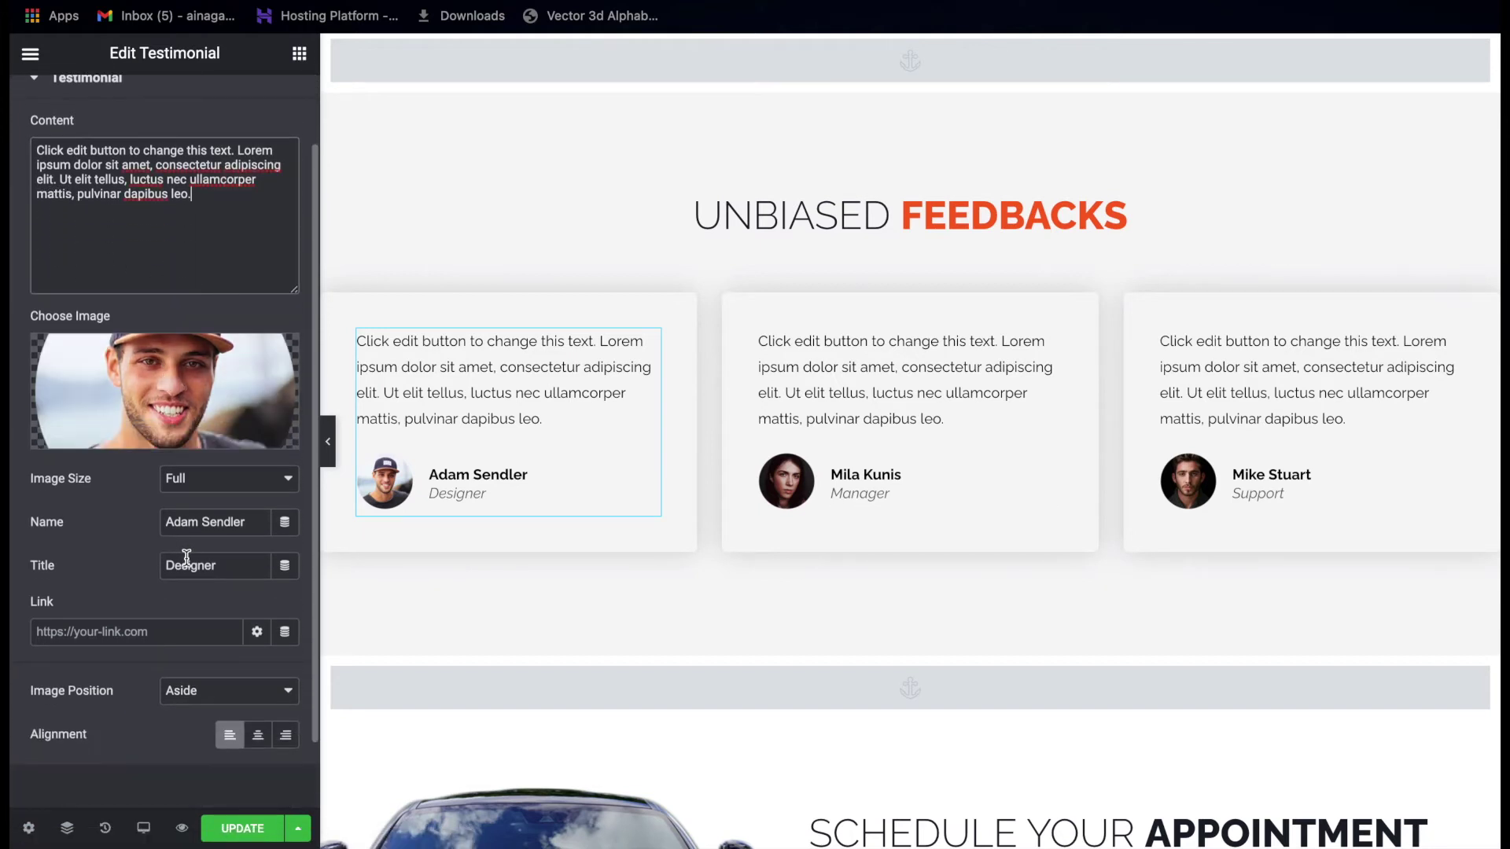
{"action": "left_click", "coordinate": [250, 525]}
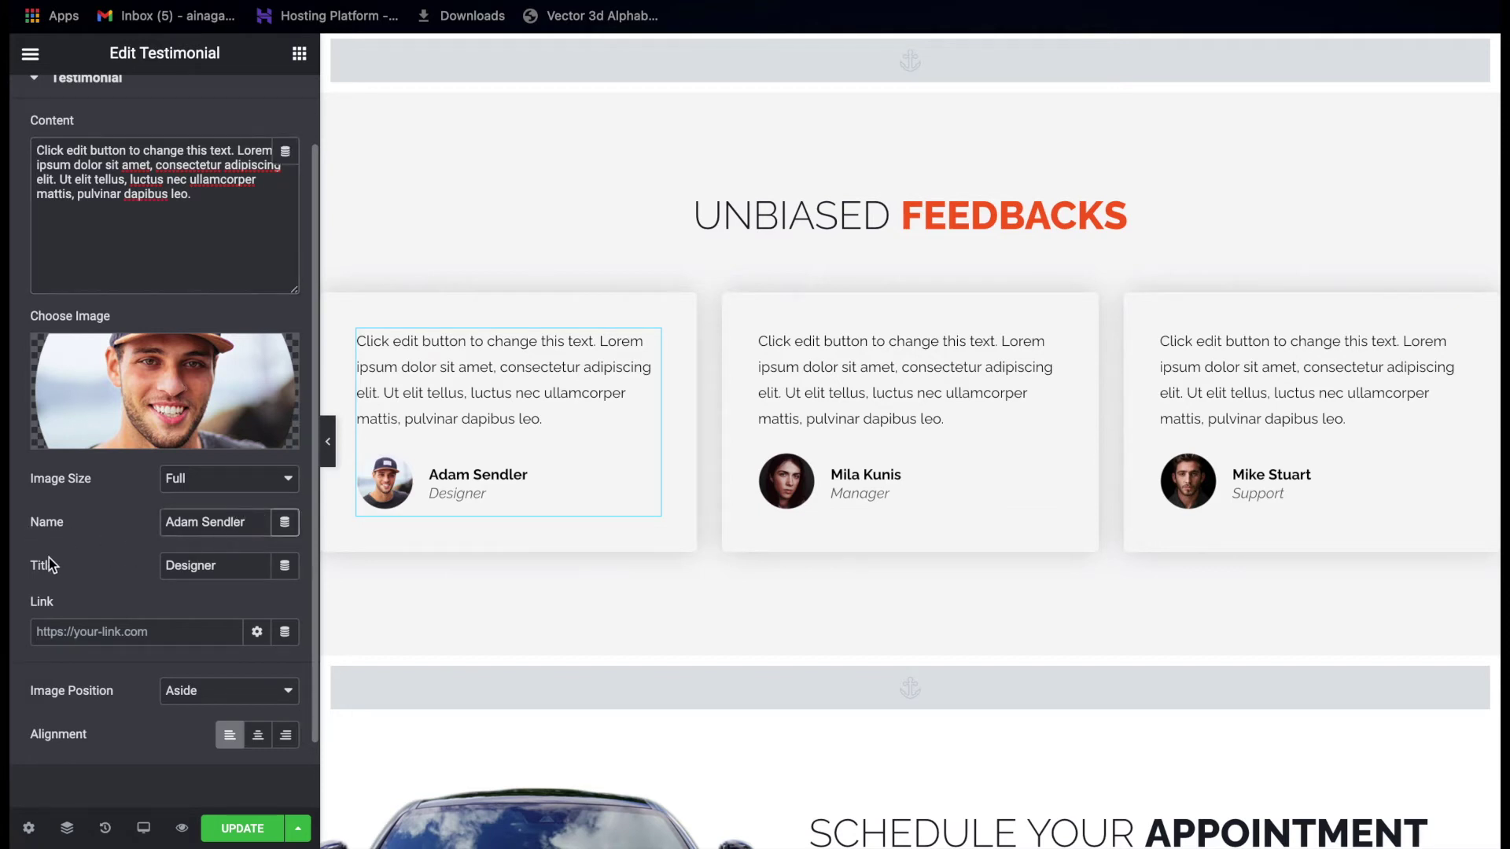
{"action": "left_click", "coordinate": [218, 574]}
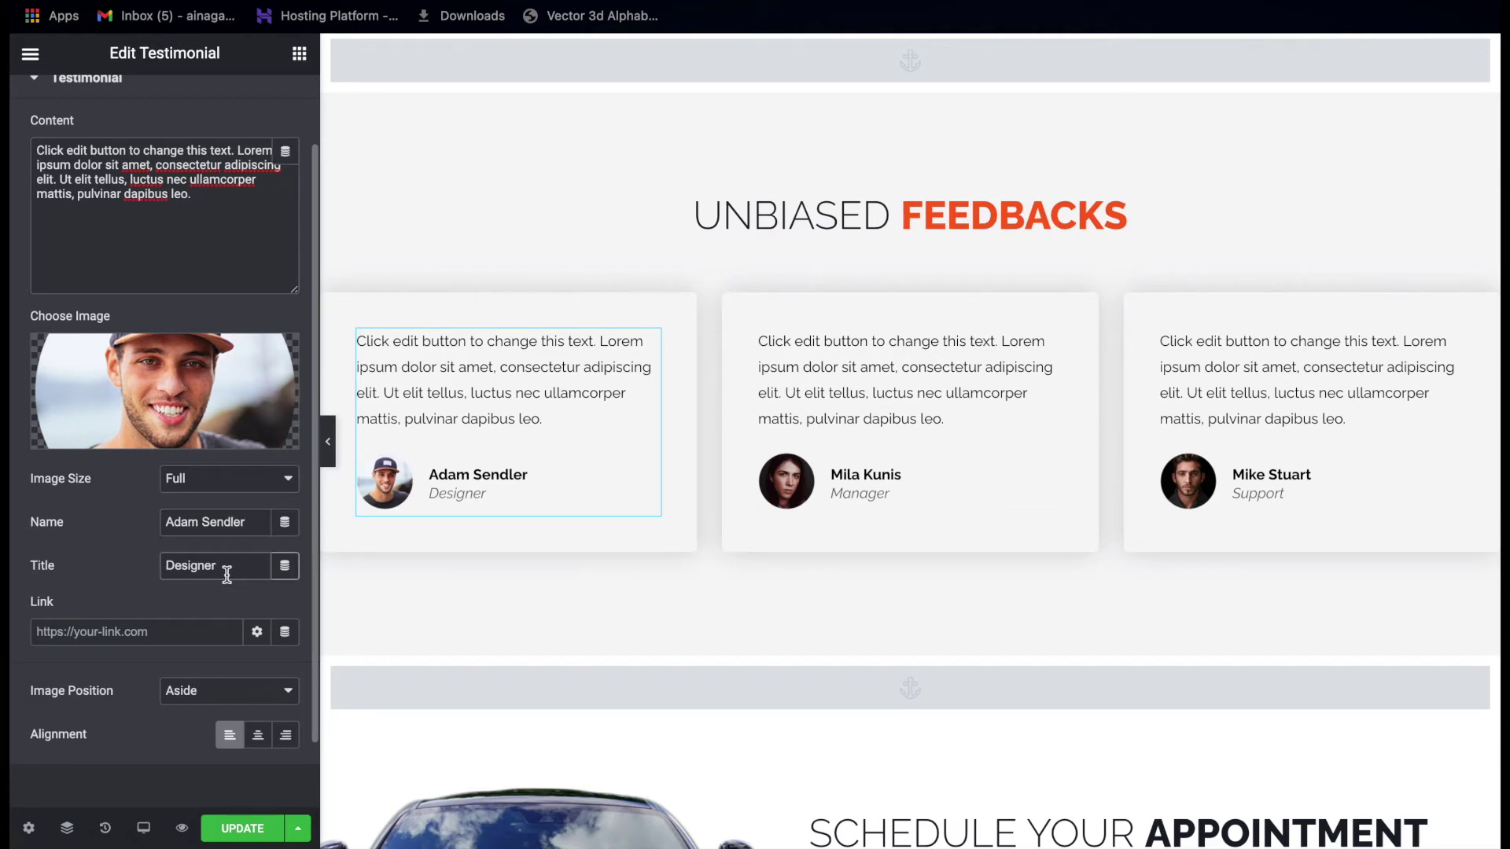
{"action": "left_click", "coordinate": [138, 638]}
{"action": "scroll", "coordinate": [110, 124], "scroll_direction": "up", "scroll_amount": 3}
Check the text color and typography styling of the first testimonial's content.
{"action": "left_click", "coordinate": [165, 106]}
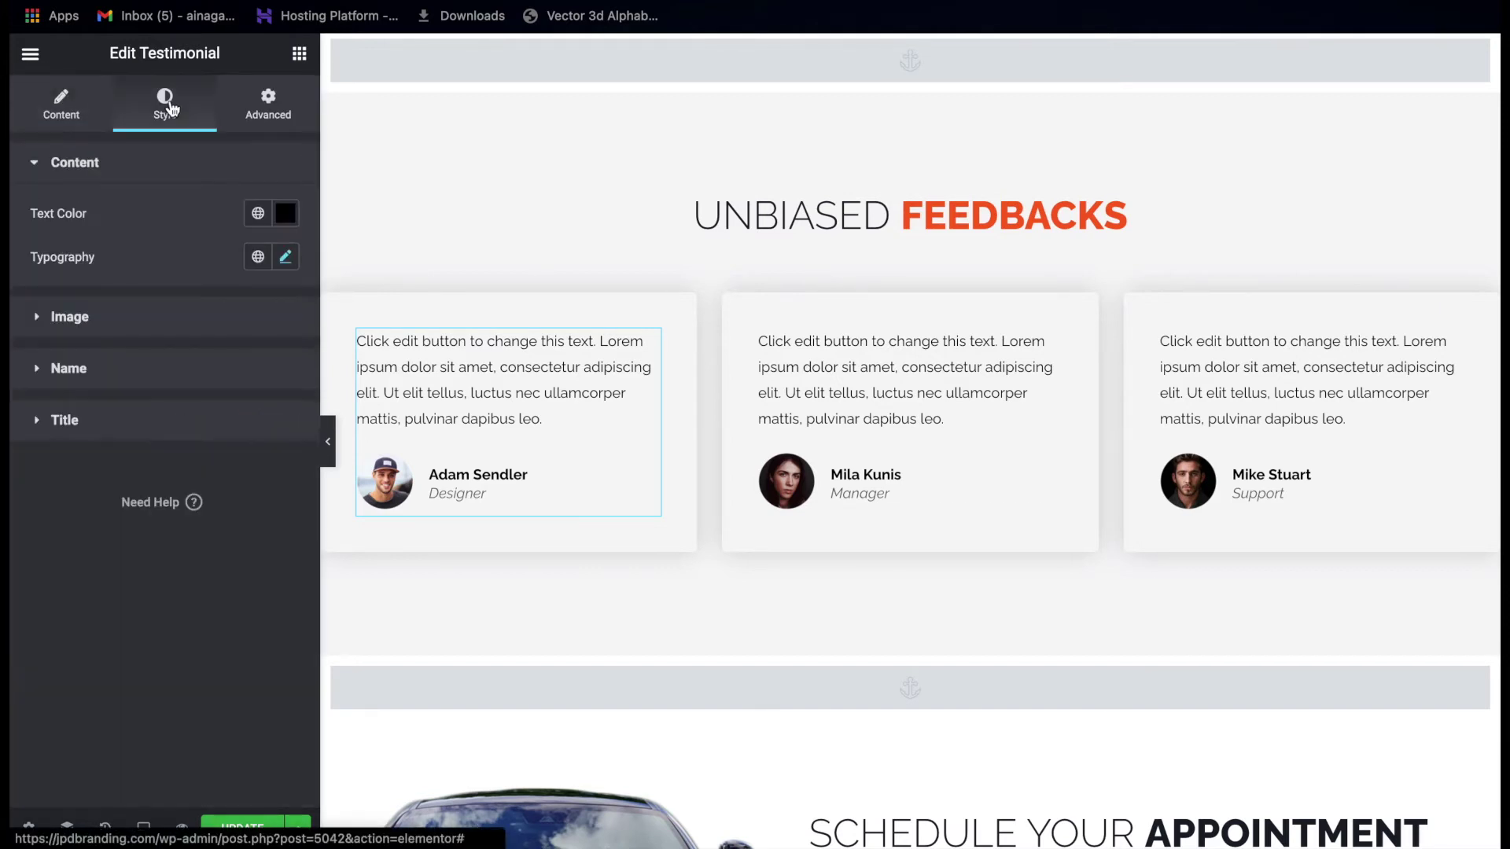
{"action": "left_click", "coordinate": [286, 218]}
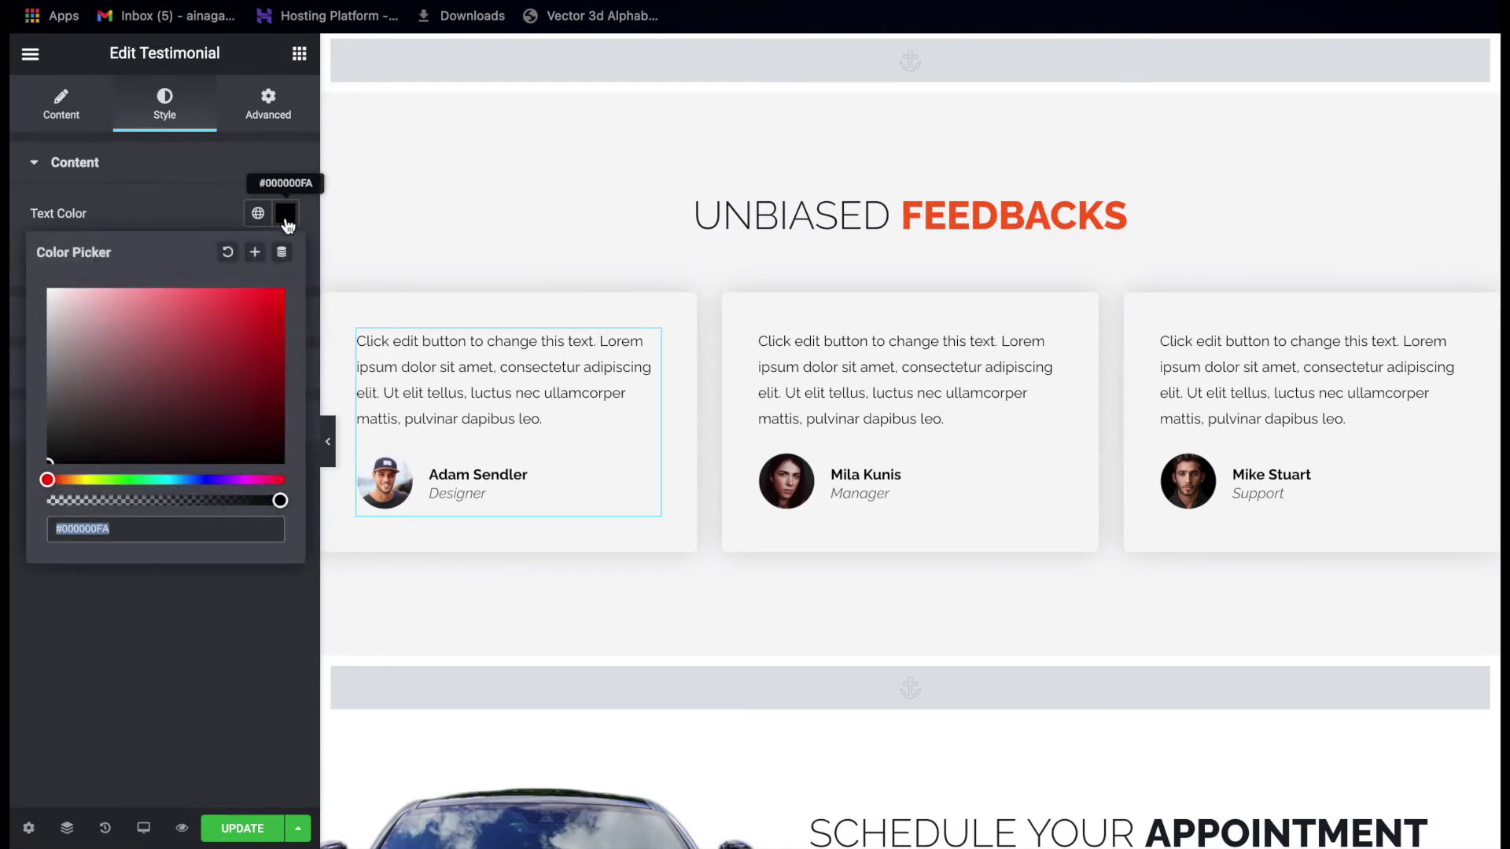
{"action": "left_click", "coordinate": [282, 217]}
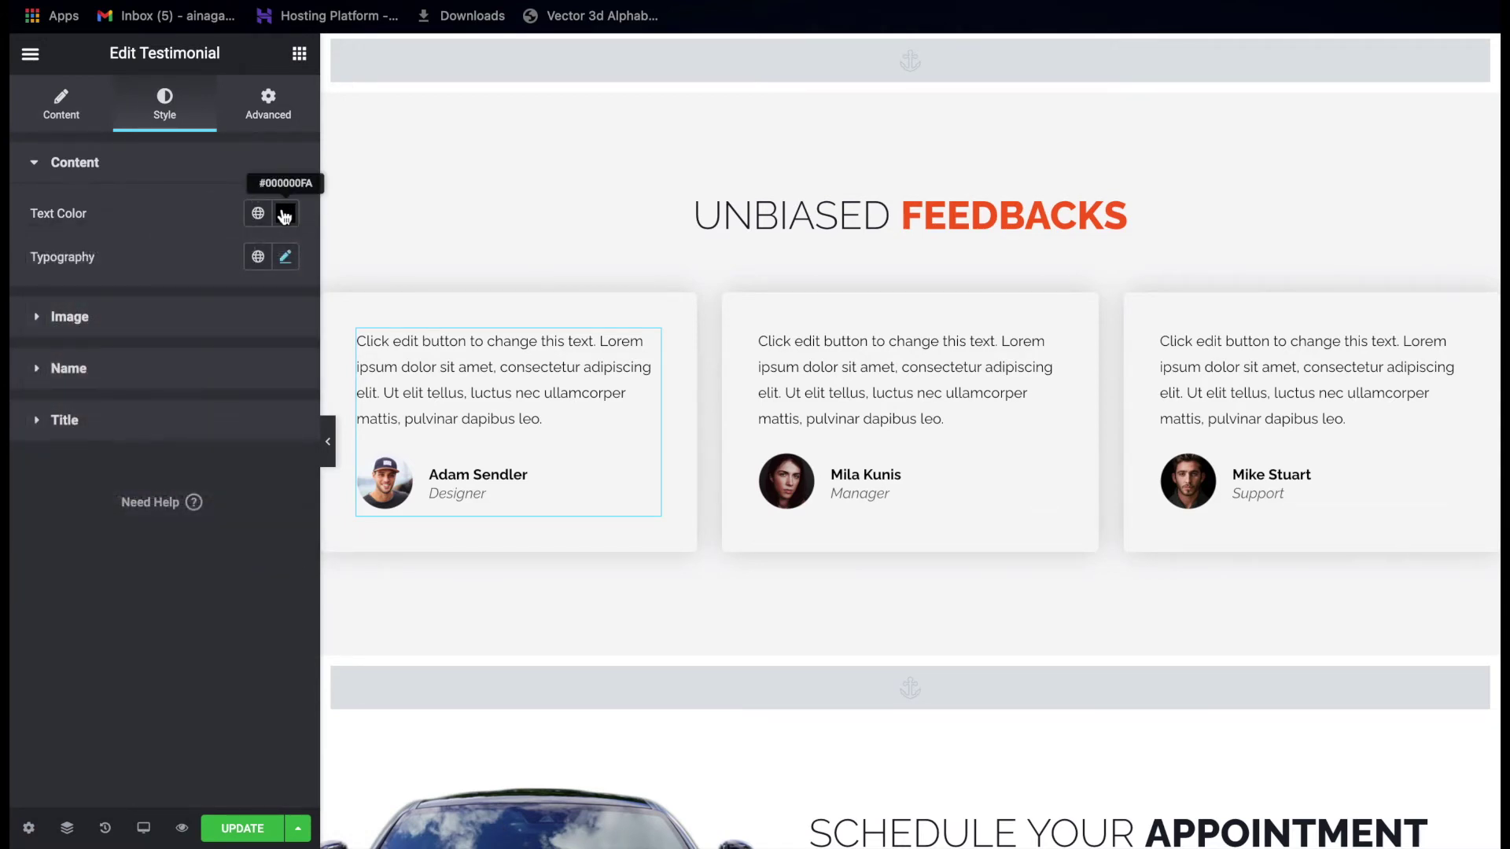
{"action": "left_click", "coordinate": [288, 259]}
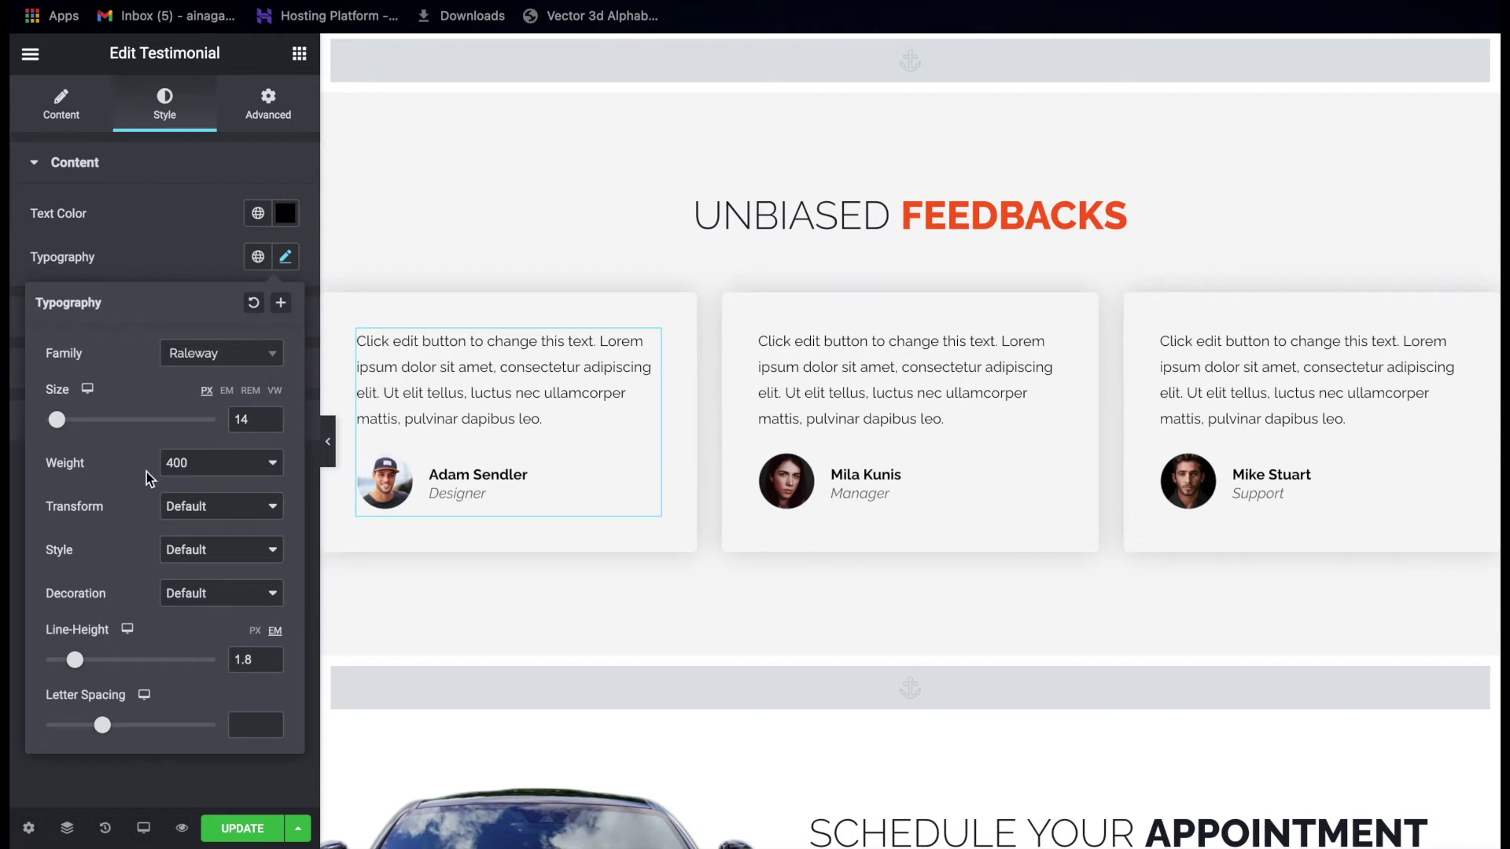
{"action": "left_click", "coordinate": [286, 257]}
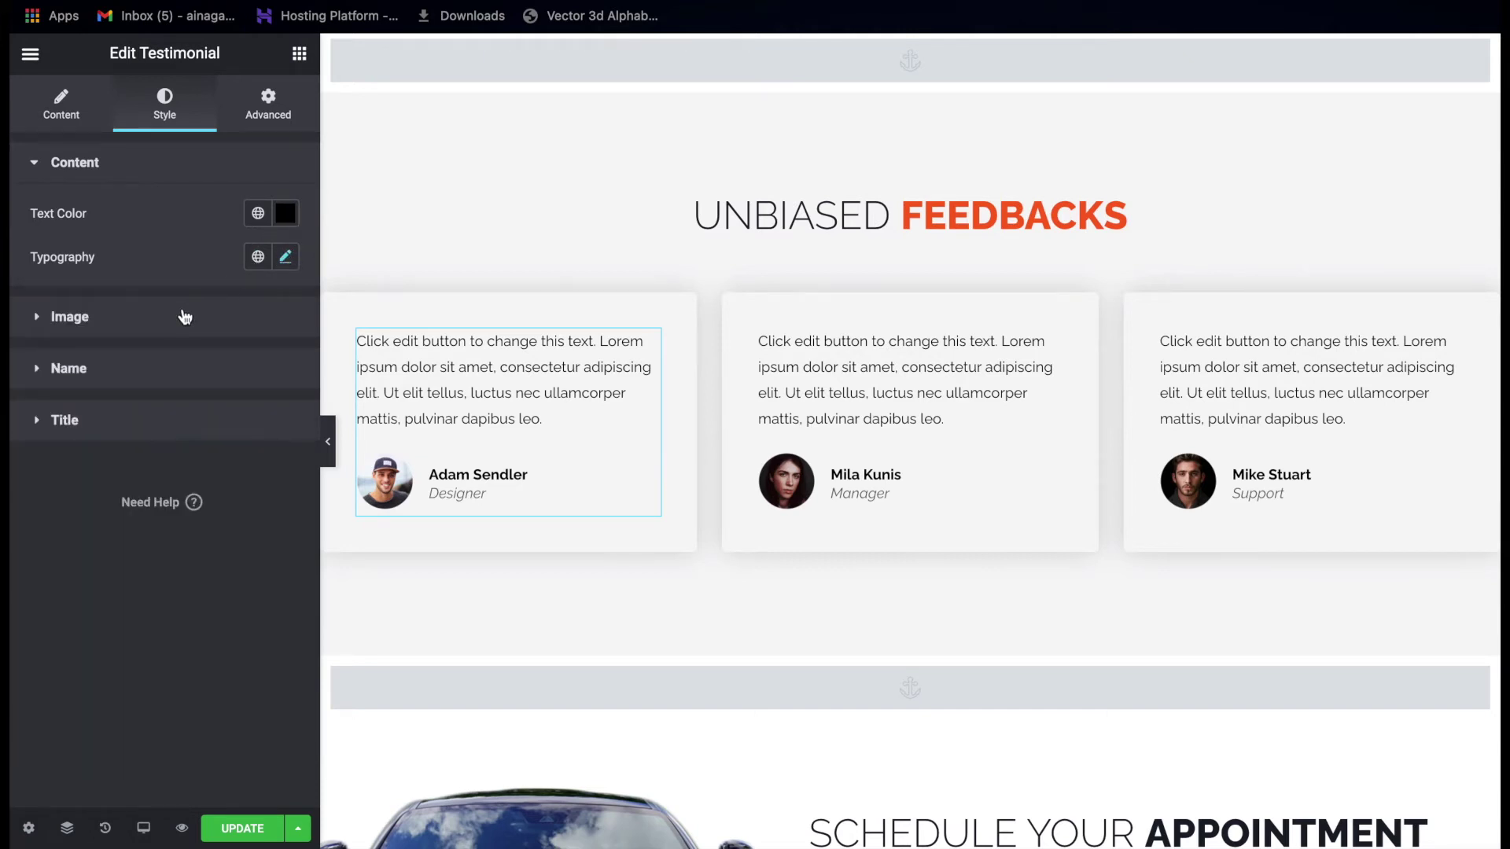
Check the text color and typography styling of the first testimonial's name.
{"action": "left_click", "coordinate": [174, 423]}
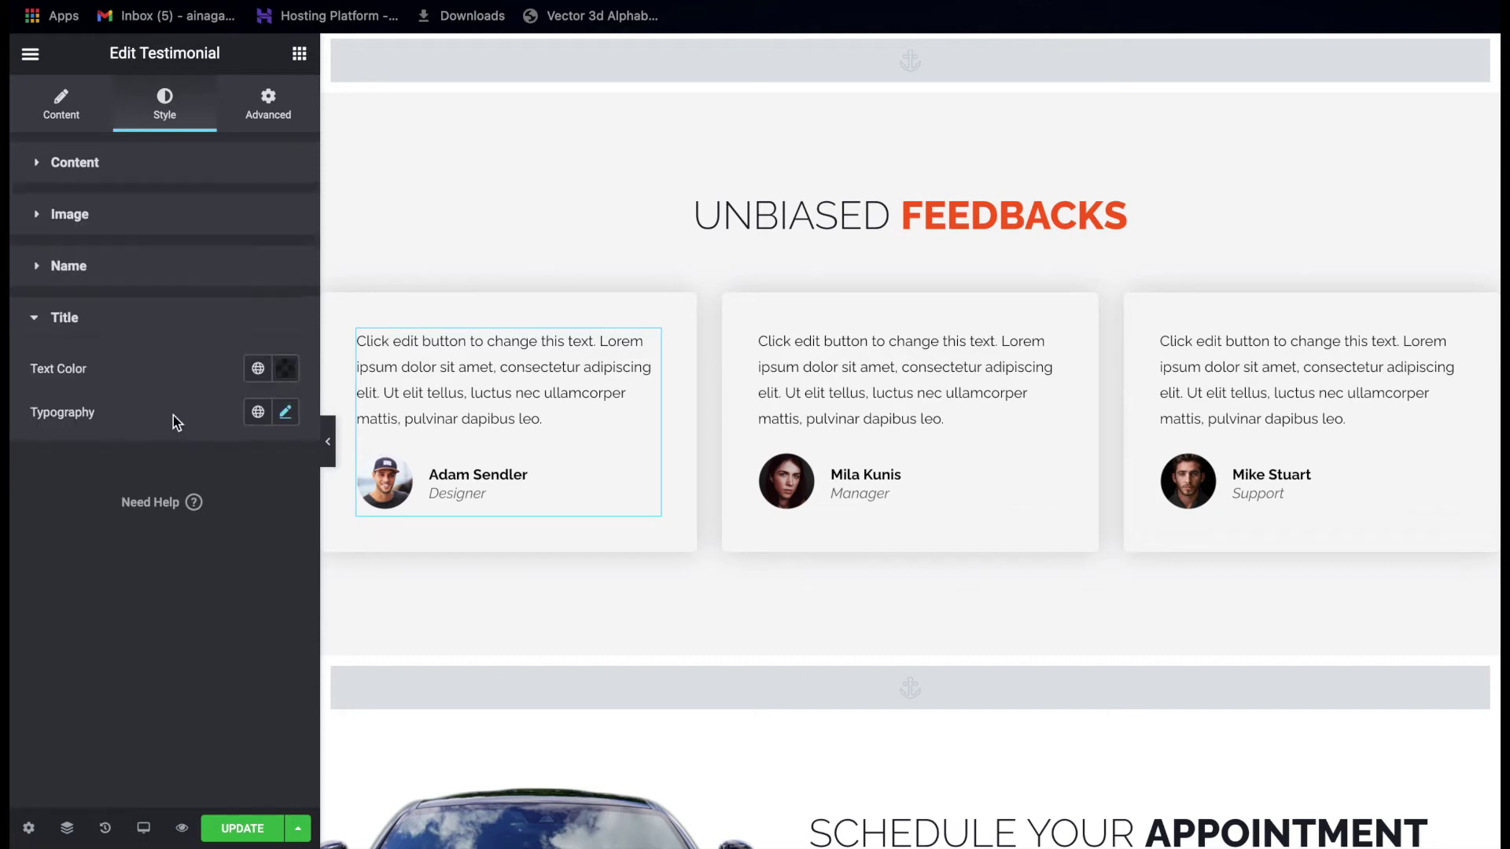
{"action": "left_click", "coordinate": [162, 267]}
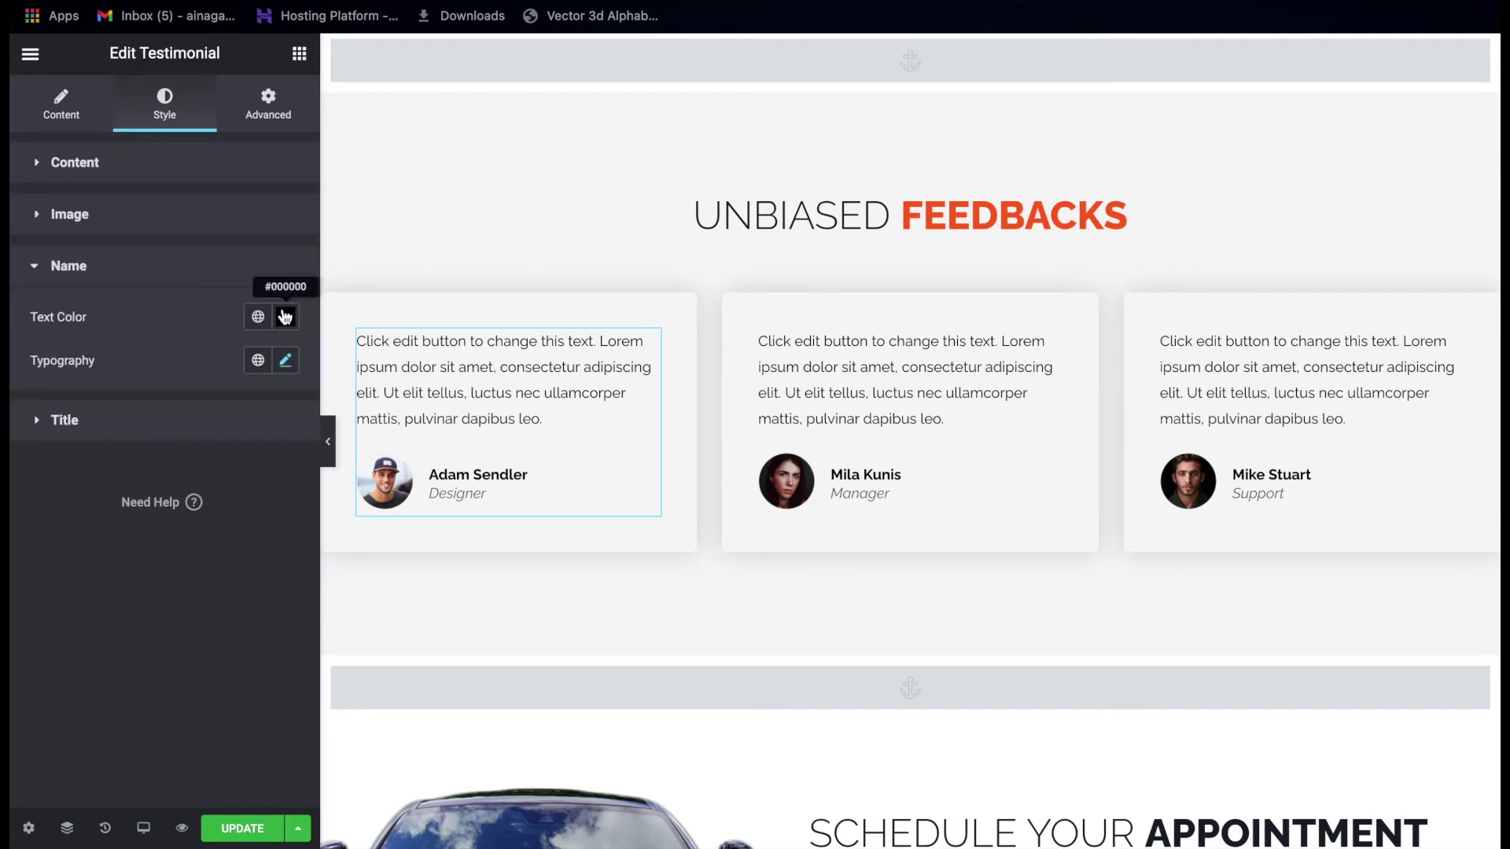
{"action": "left_click", "coordinate": [285, 360]}
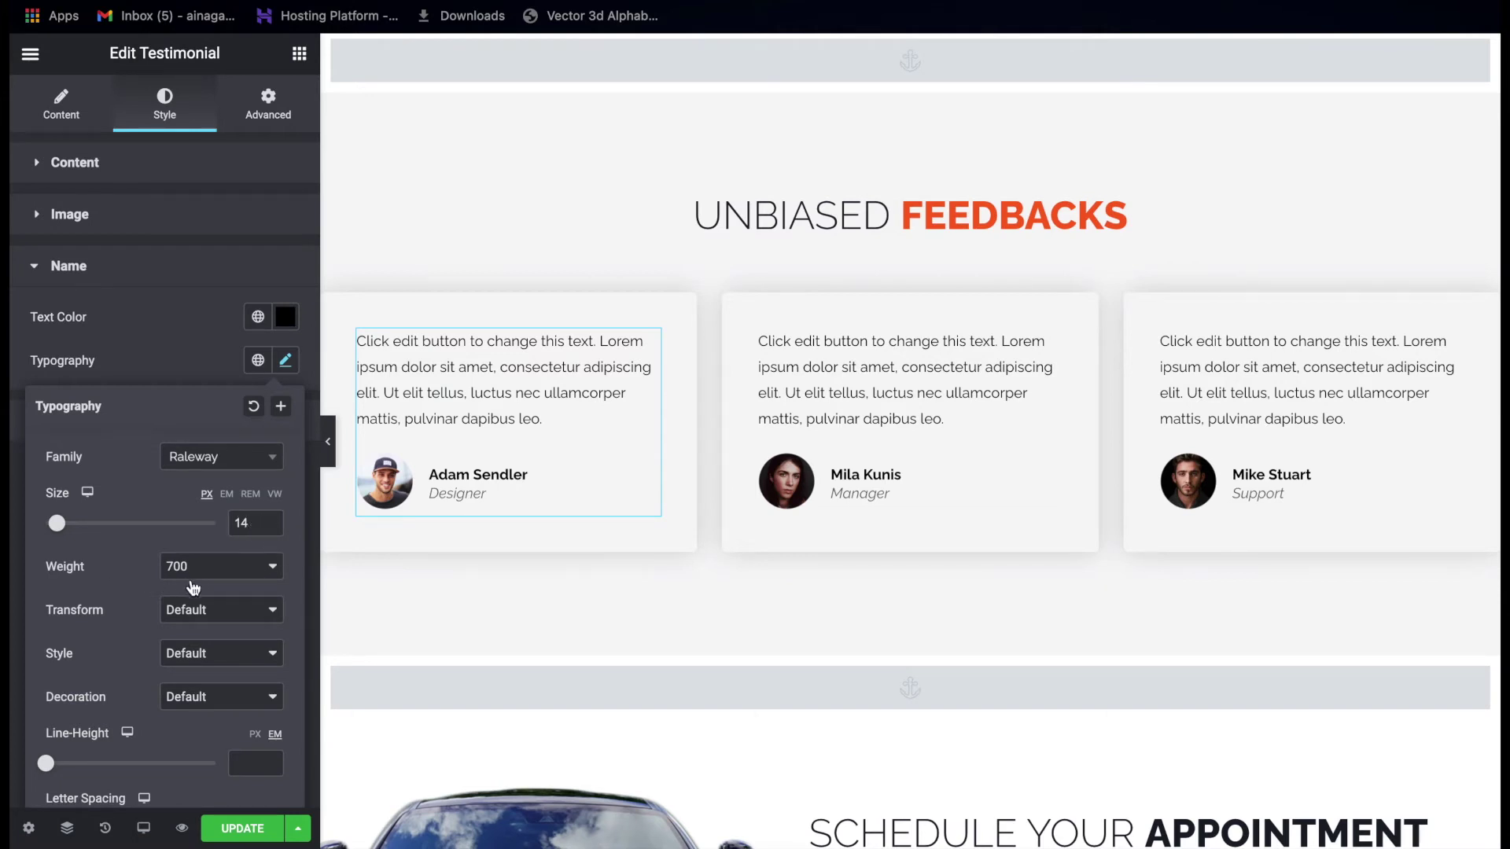
{"action": "left_click", "coordinate": [287, 363]}
Check the text color and typography styling of the first testimonial's title.
{"action": "left_click", "coordinate": [235, 425]}
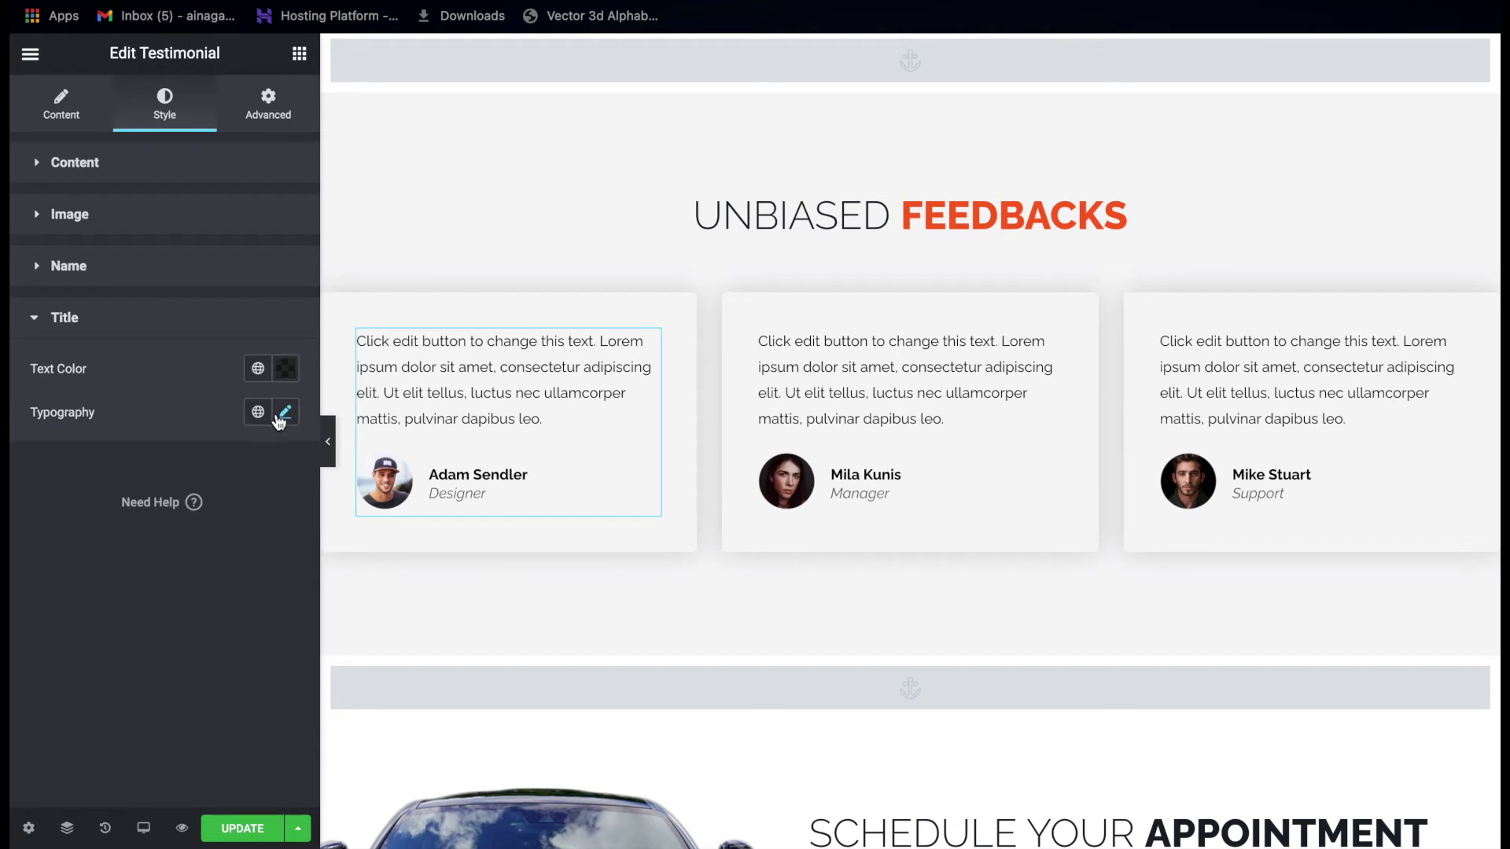
{"action": "left_click", "coordinate": [286, 369]}
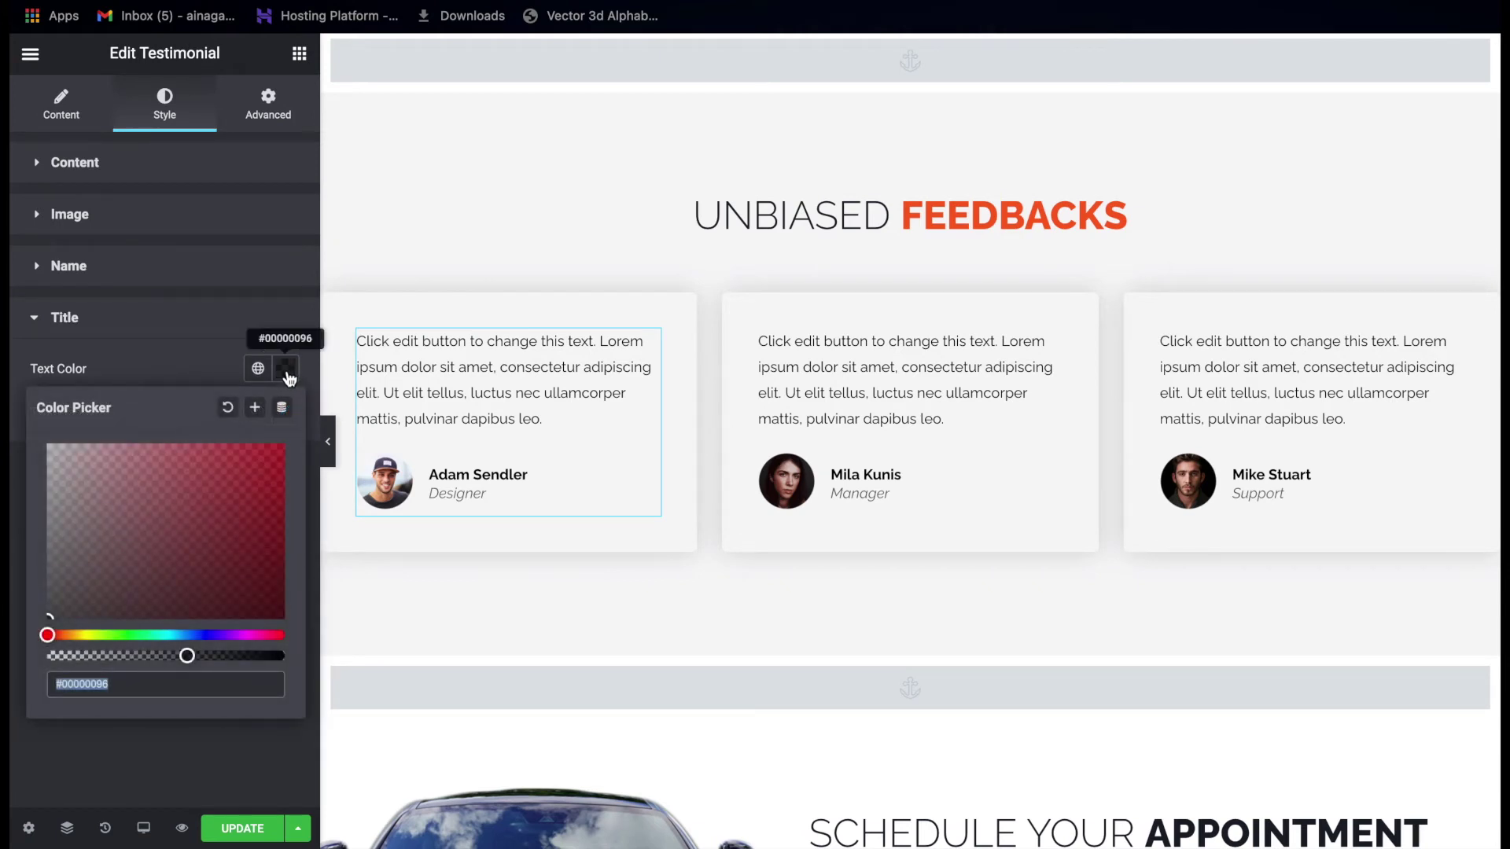
{"action": "left_click", "coordinate": [290, 378]}
{"action": "left_click", "coordinate": [285, 411]}
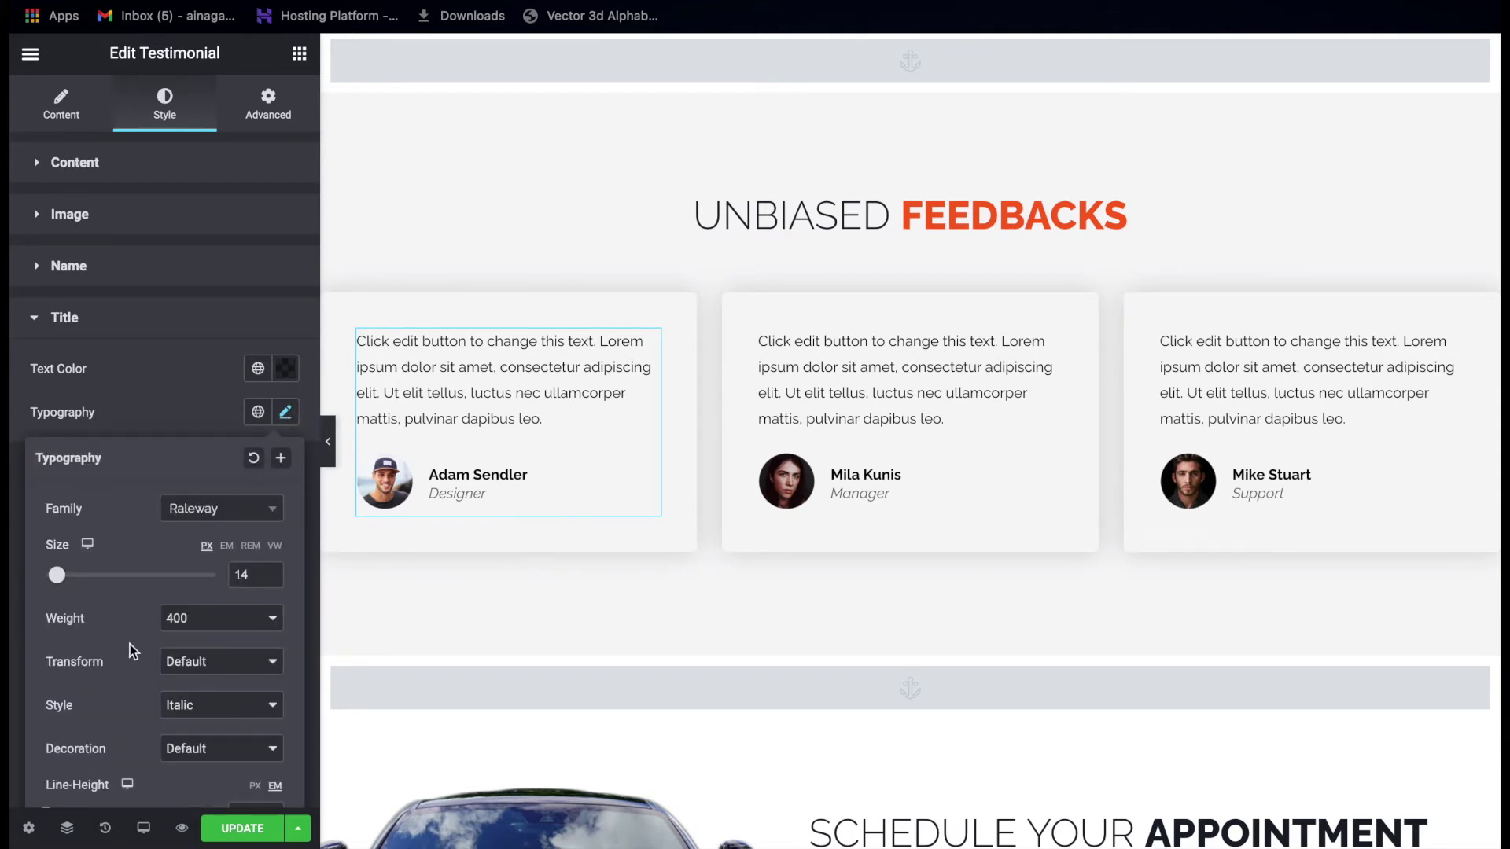
{"action": "left_click", "coordinate": [286, 413]}
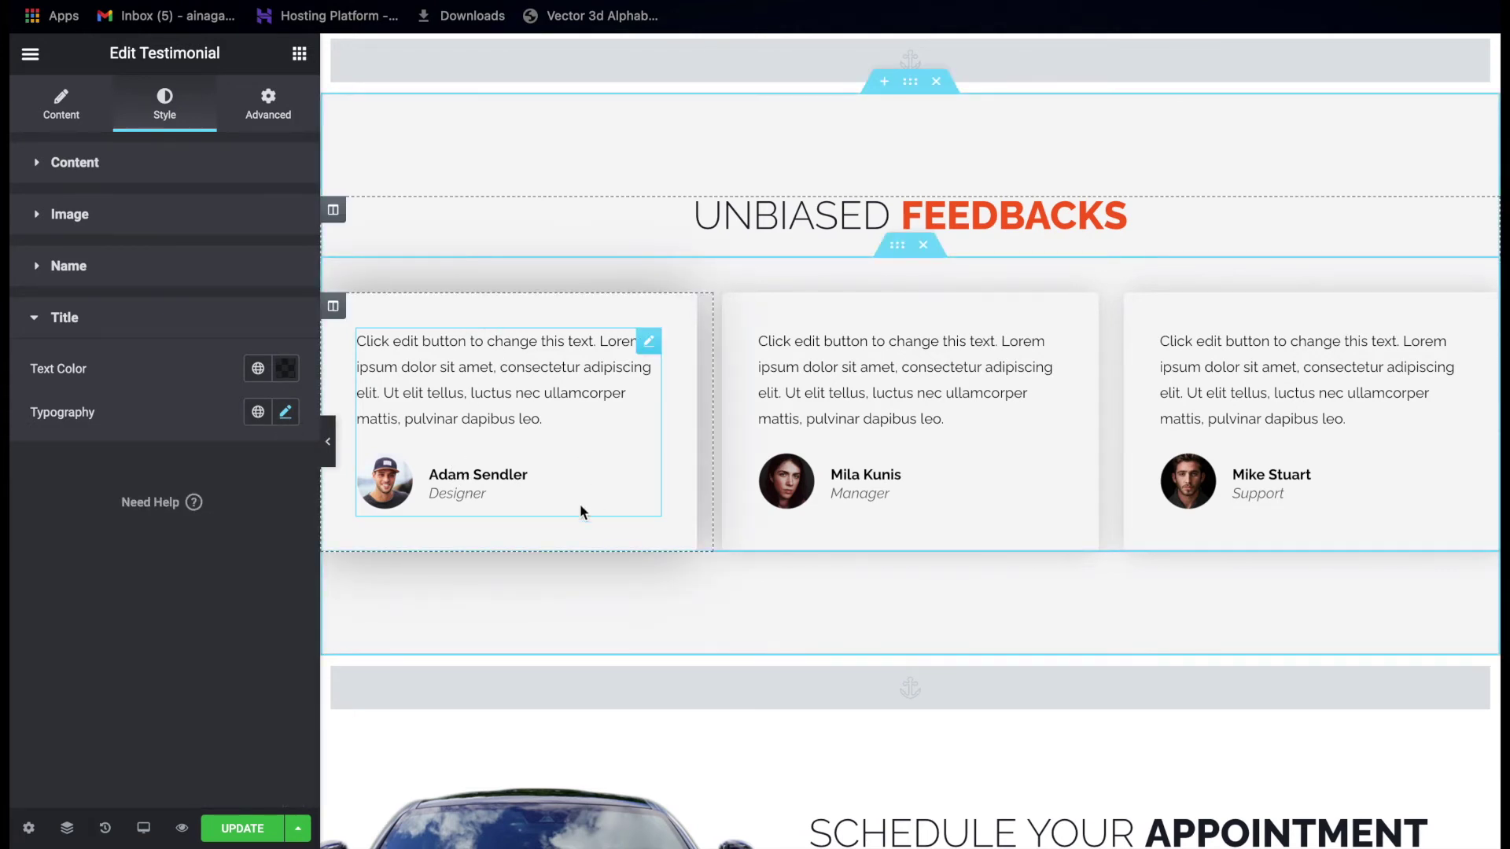
Check the margin and padding of the first and third testimonial columns in the Unbiased Feedbacks section.
{"action": "left_click", "coordinate": [334, 306]}
{"action": "left_click", "coordinate": [268, 102]}
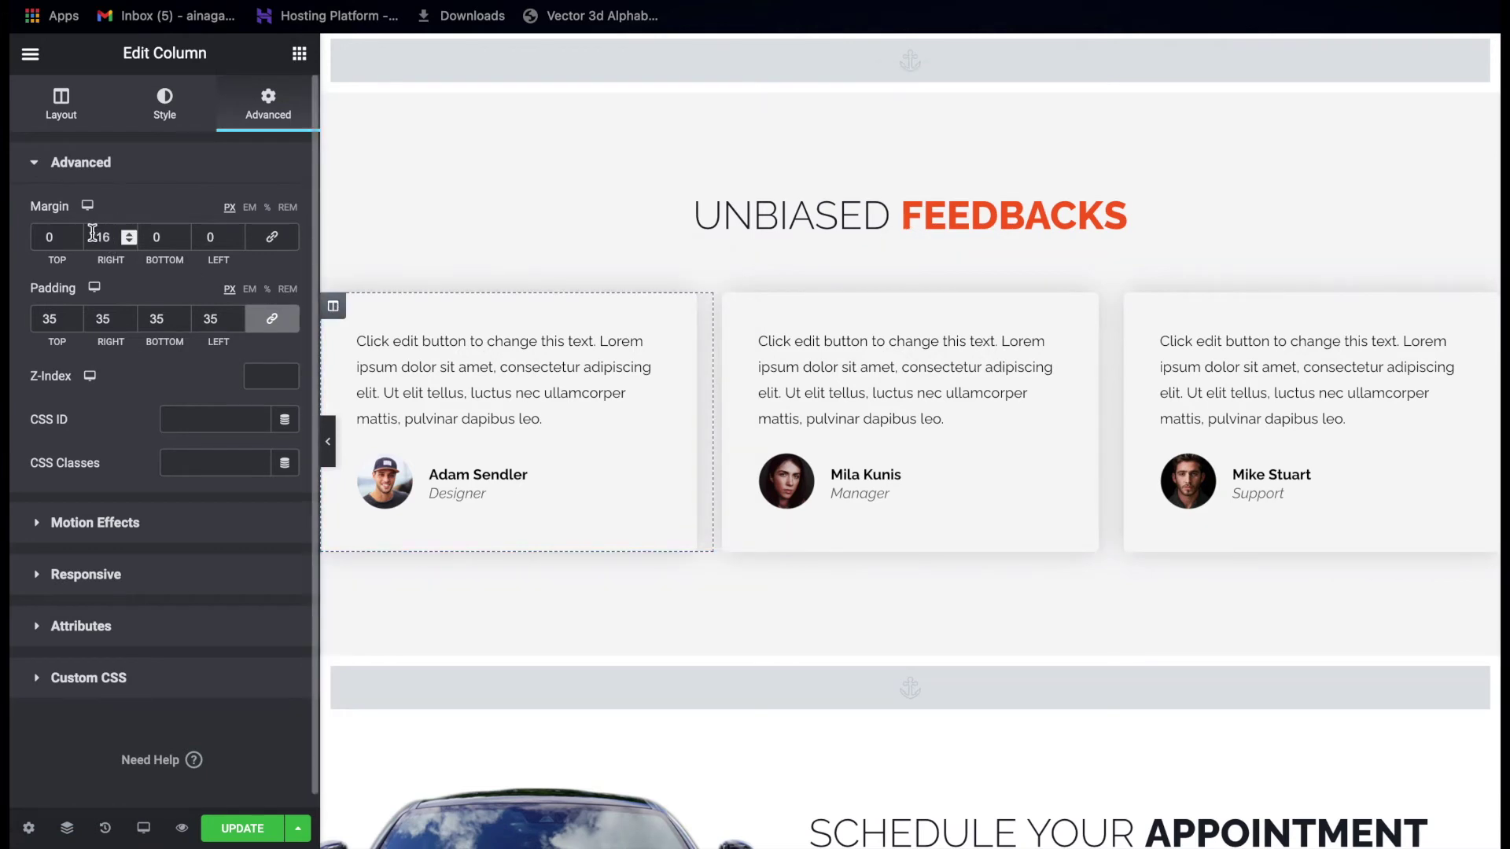
{"action": "right_click", "coordinate": [333, 313]}
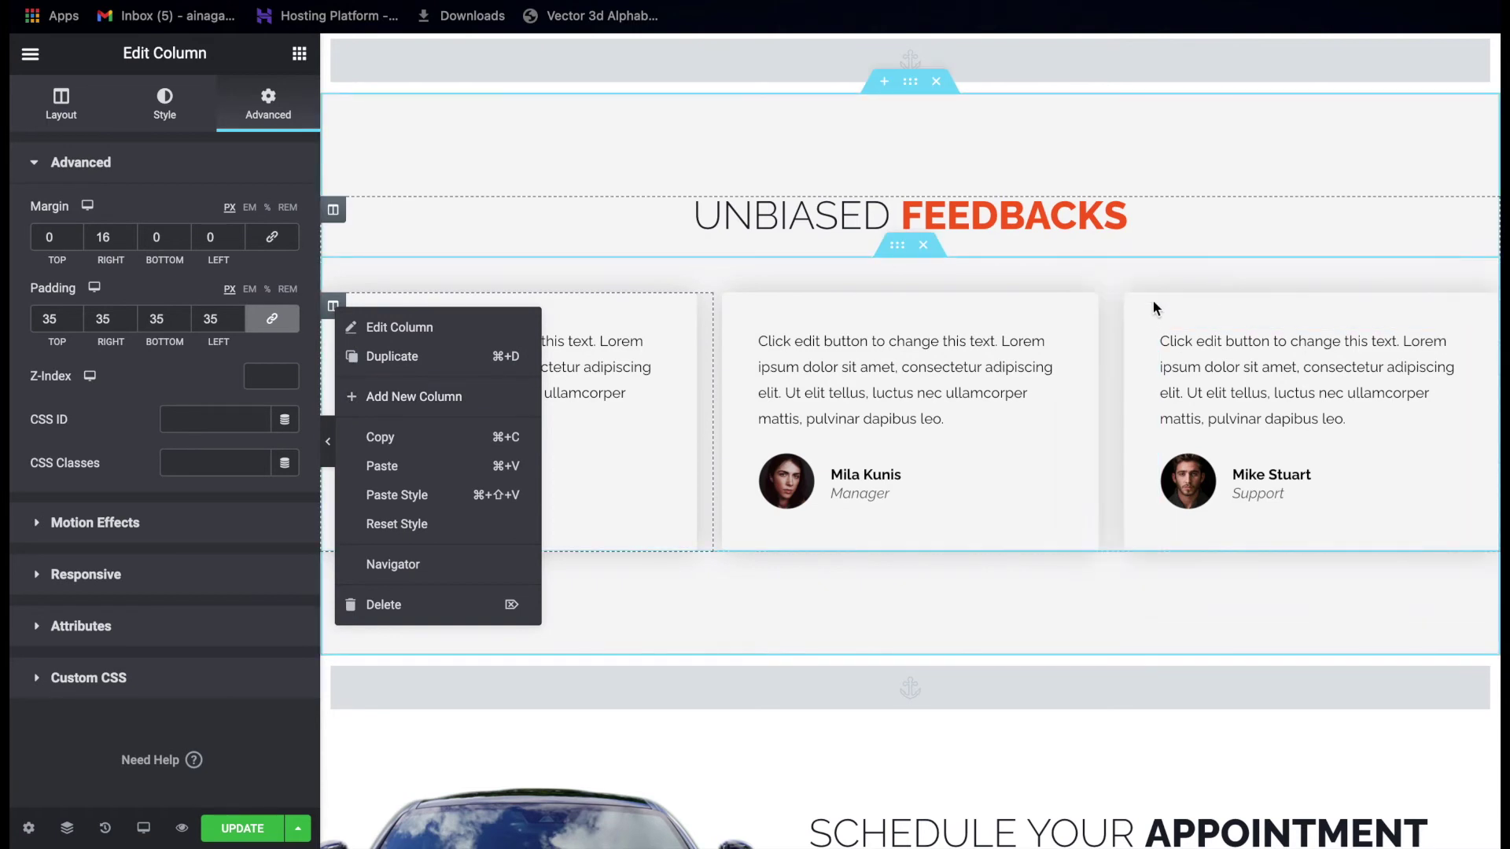
{"action": "left_click", "coordinate": [1120, 308]}
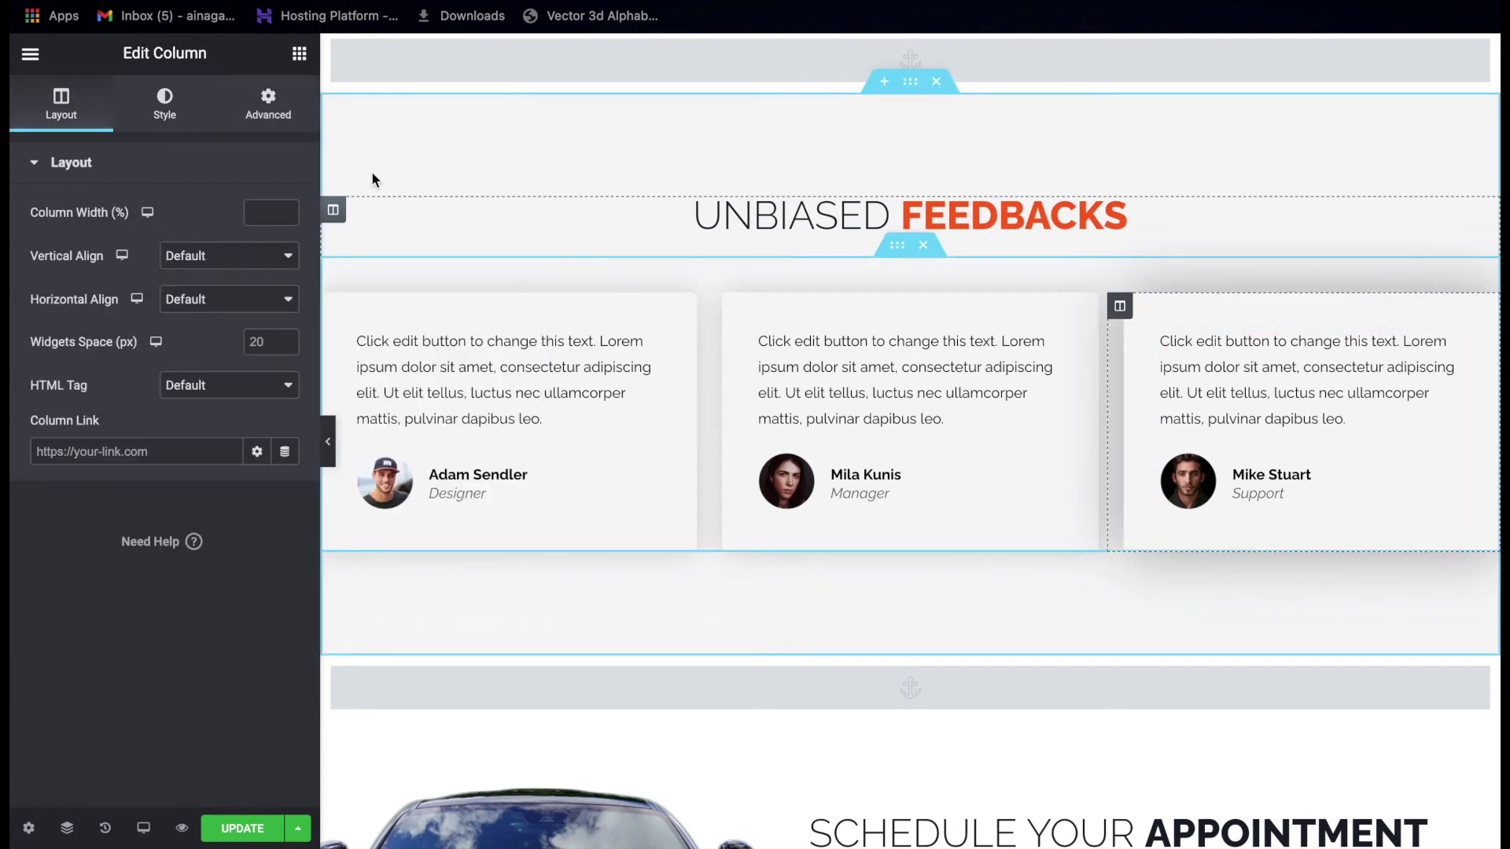
{"action": "left_click", "coordinate": [271, 114]}
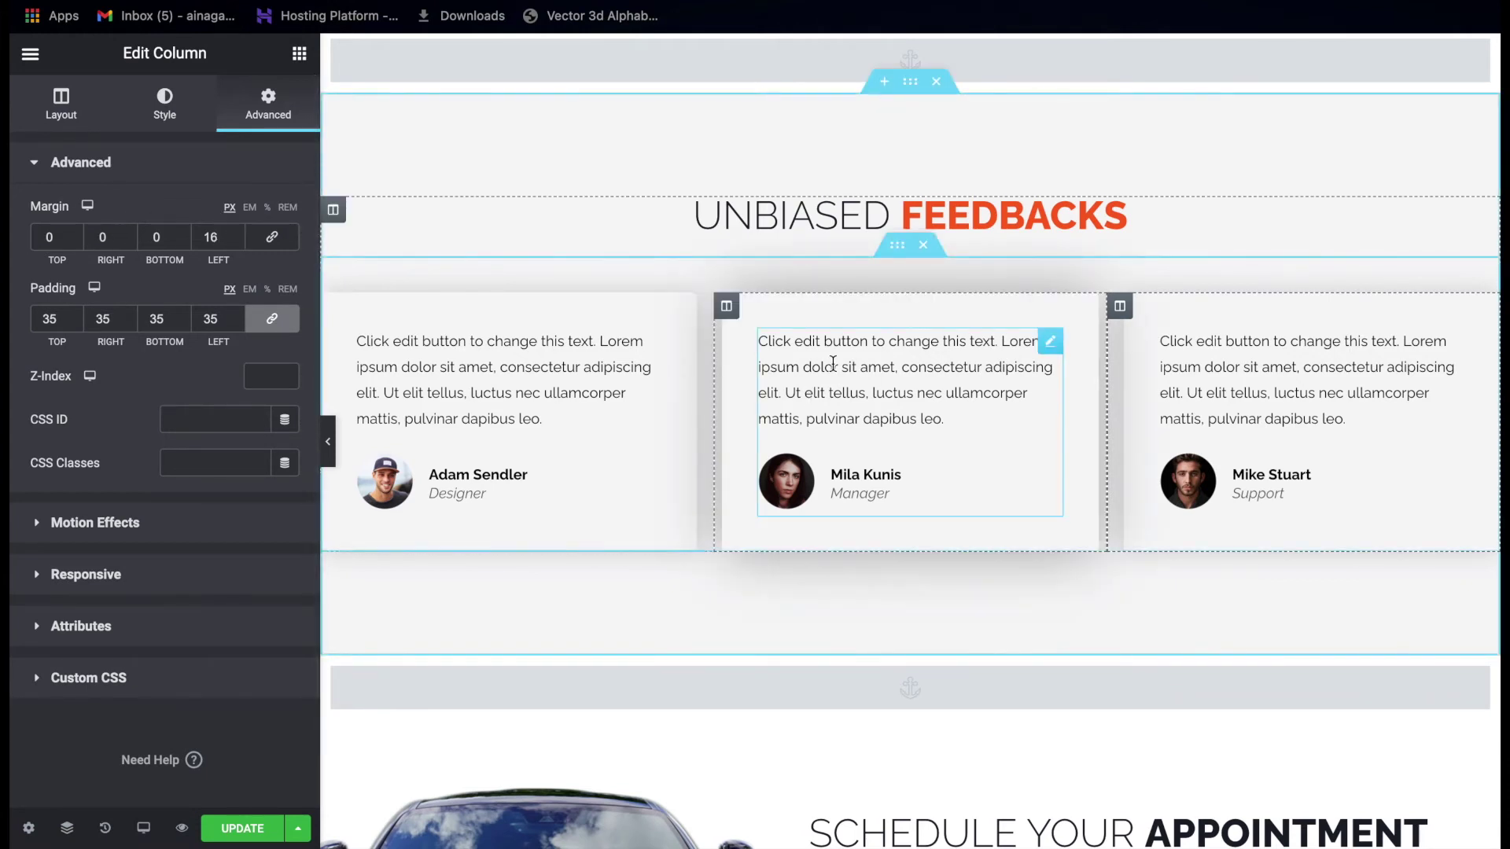
Examine the layout and background style settings of the Schedule Your Appointment Today section.
{"action": "scroll", "coordinate": [1052, 340], "scroll_direction": "down", "scroll_amount": 2}
{"action": "scroll", "coordinate": [1052, 340], "scroll_direction": "down", "scroll_amount": 7}
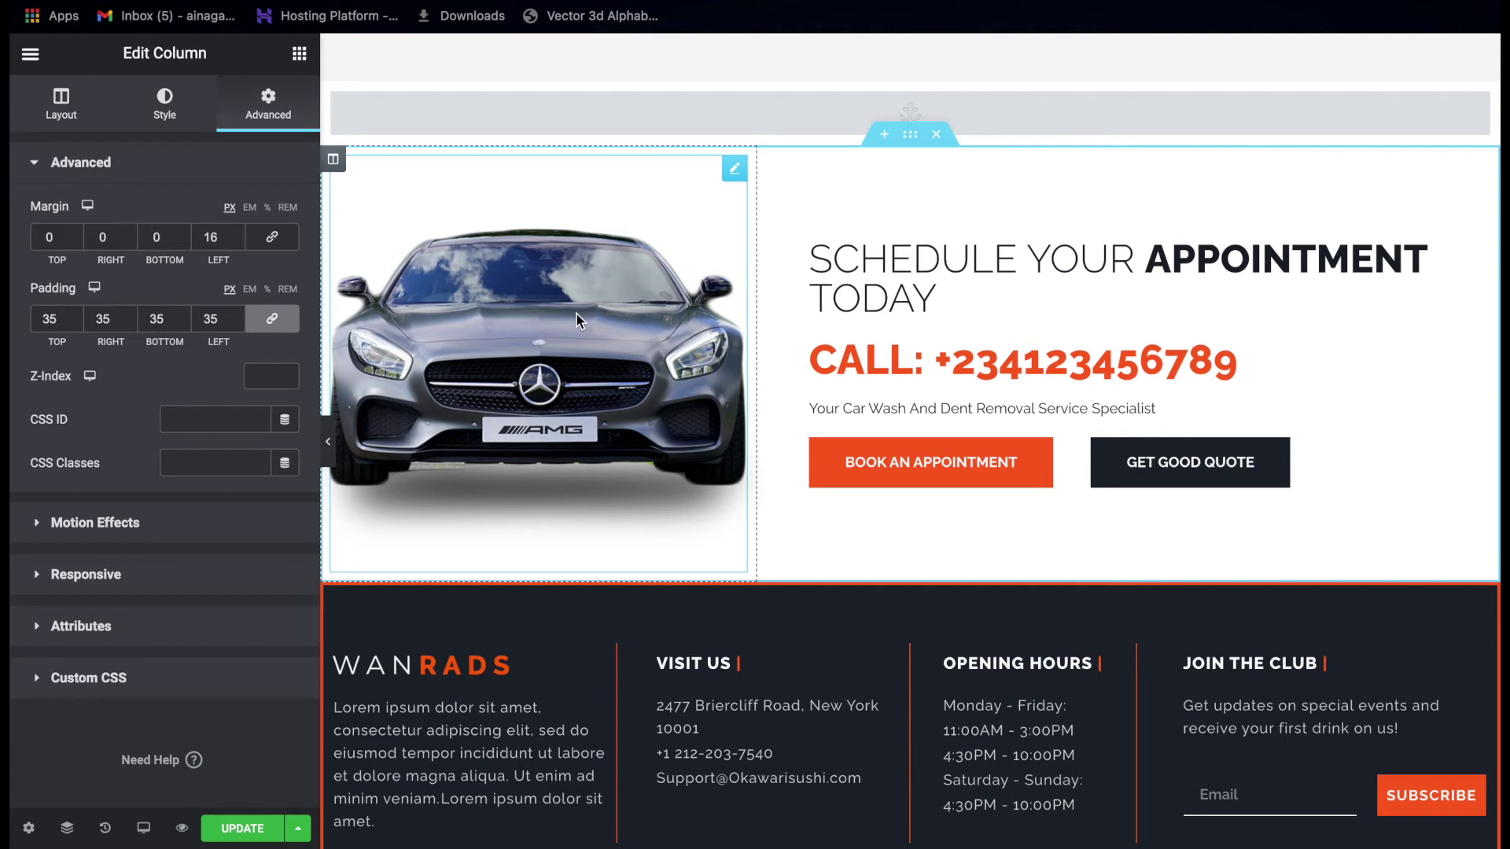
{"action": "left_click", "coordinate": [912, 137]}
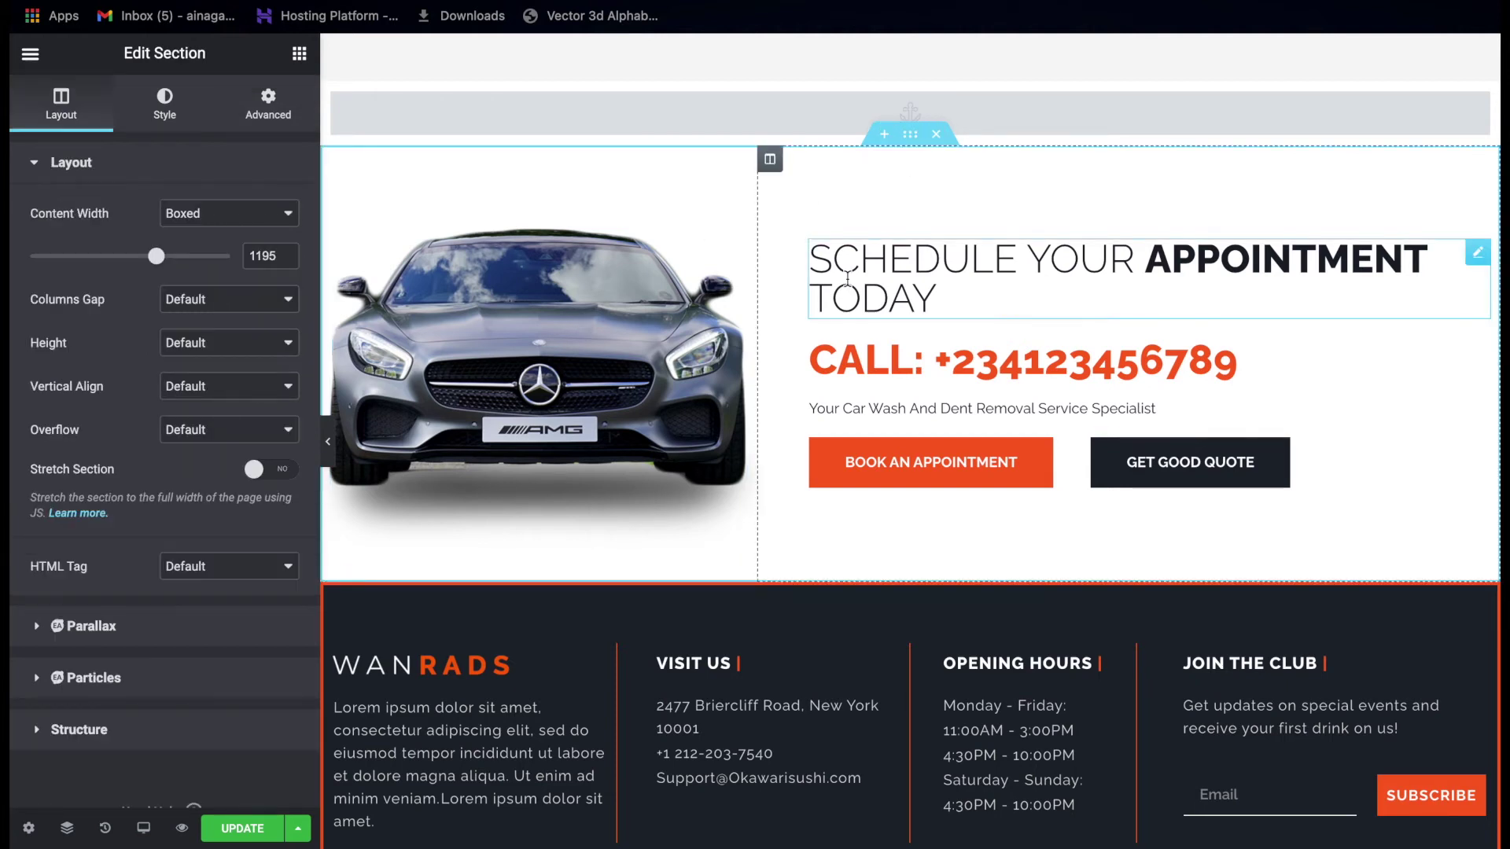
{"action": "left_click", "coordinate": [178, 113]}
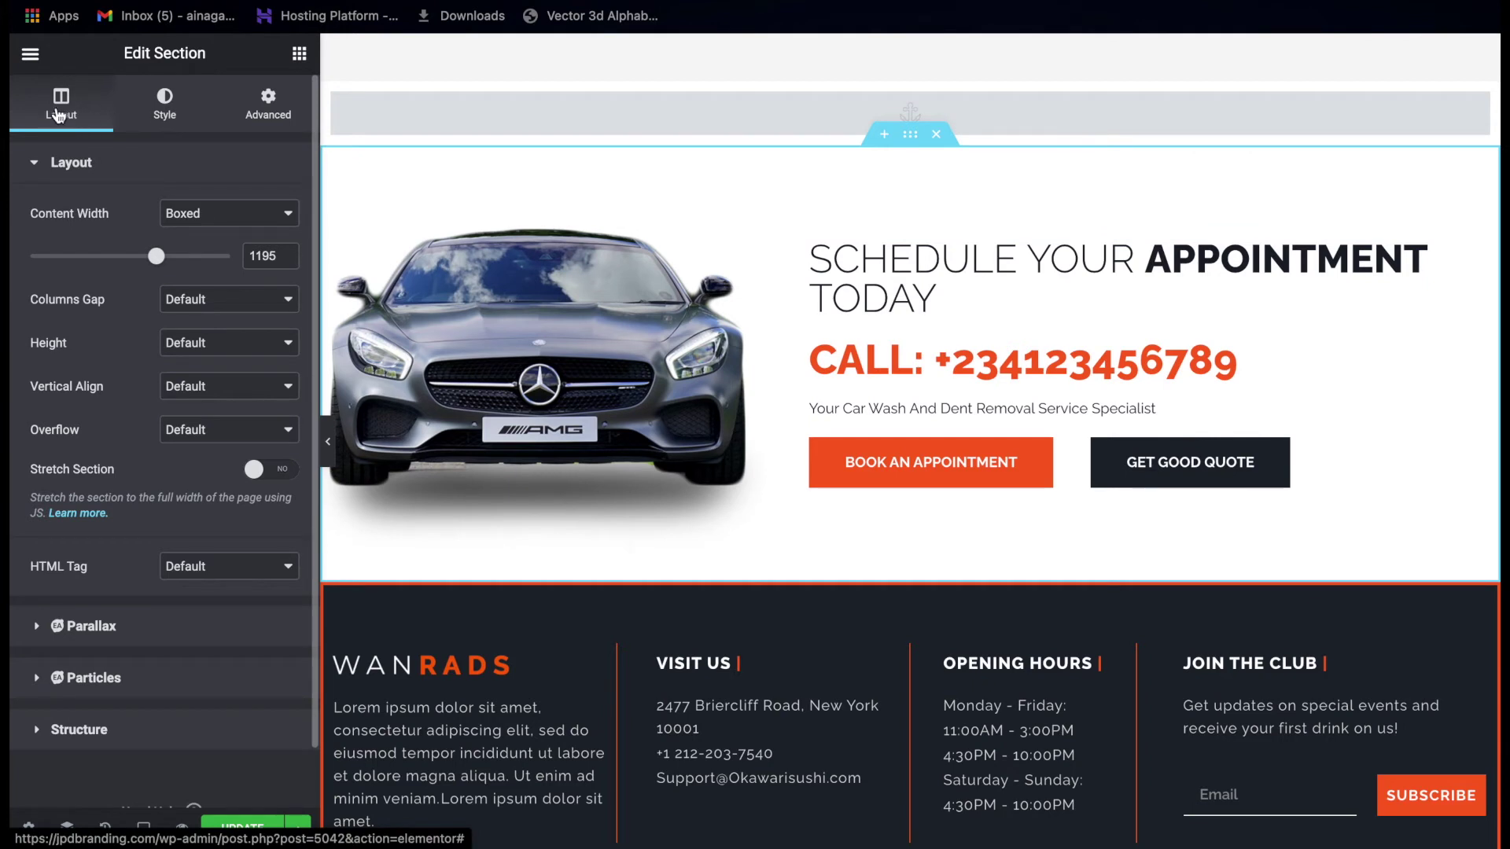
{"action": "left_click", "coordinate": [59, 110]}
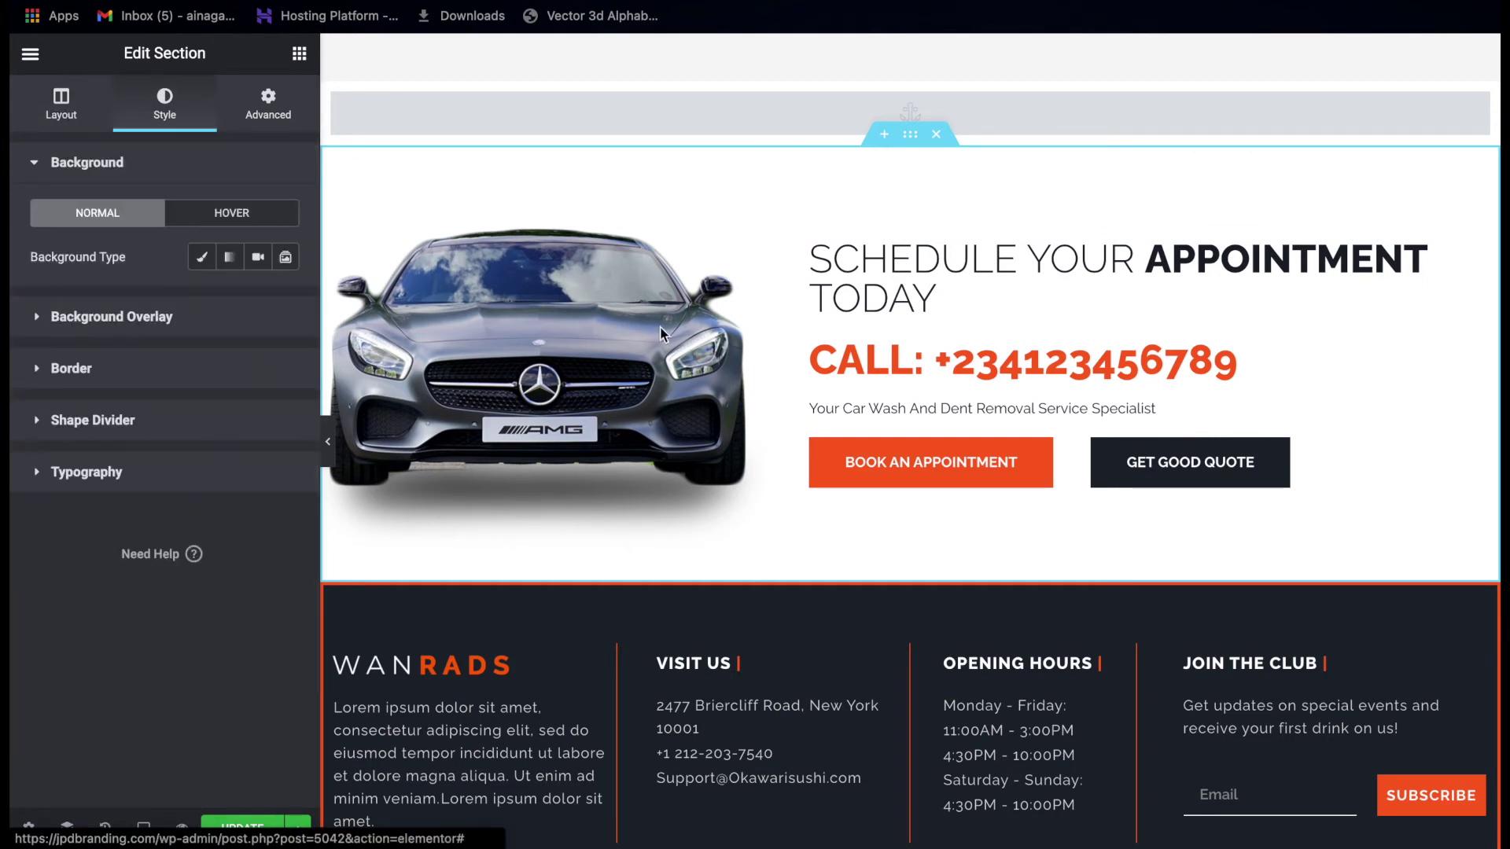
Check the car image's content settings and the direction, speed and viewport of its Scale scrolling effect.
{"action": "left_click", "coordinate": [556, 269]}
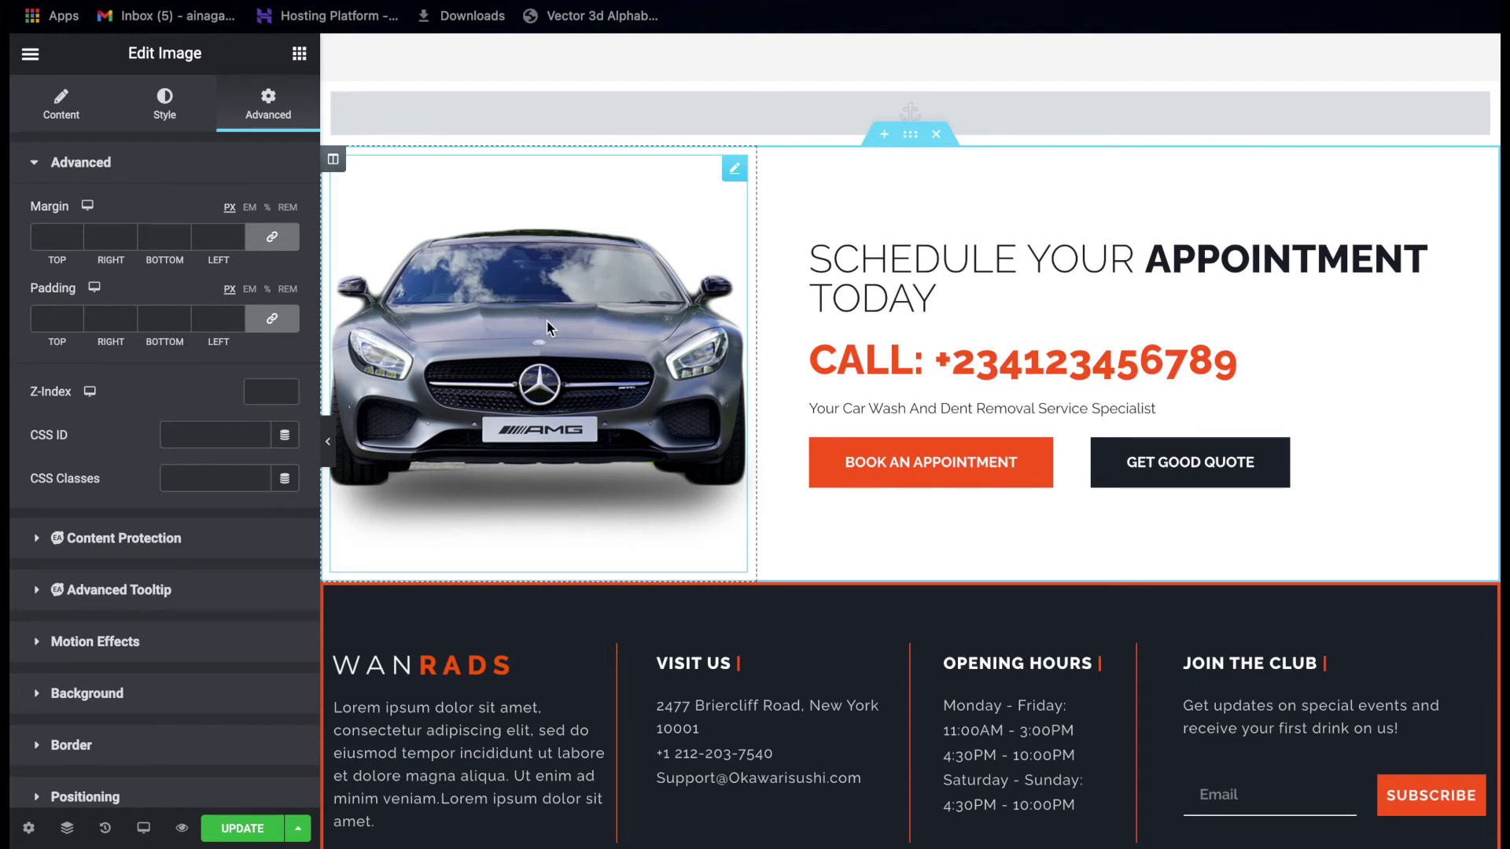
{"action": "left_click", "coordinate": [61, 104]}
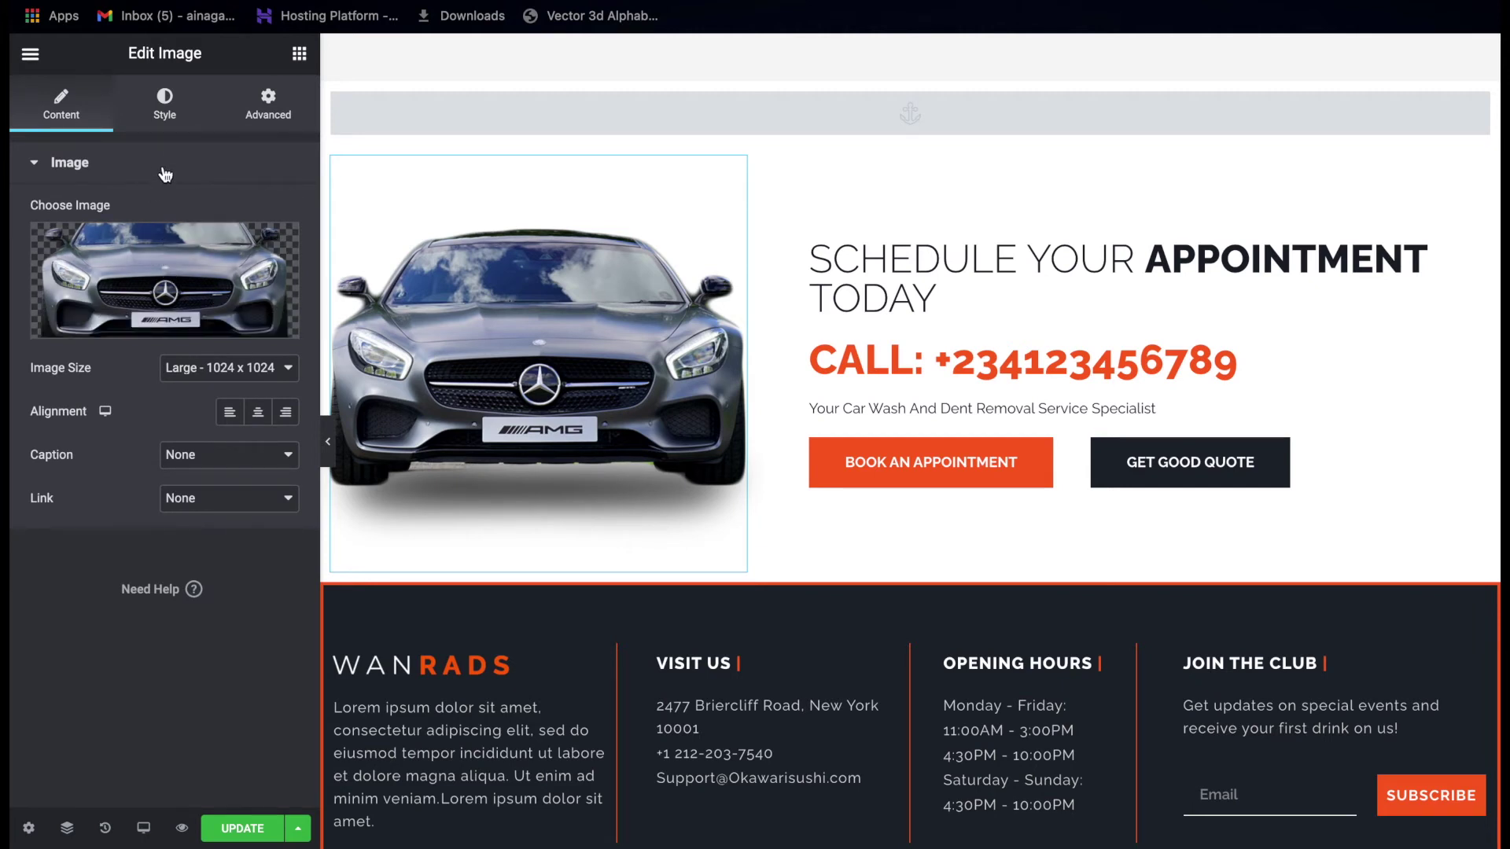
{"action": "left_click", "coordinate": [238, 109]}
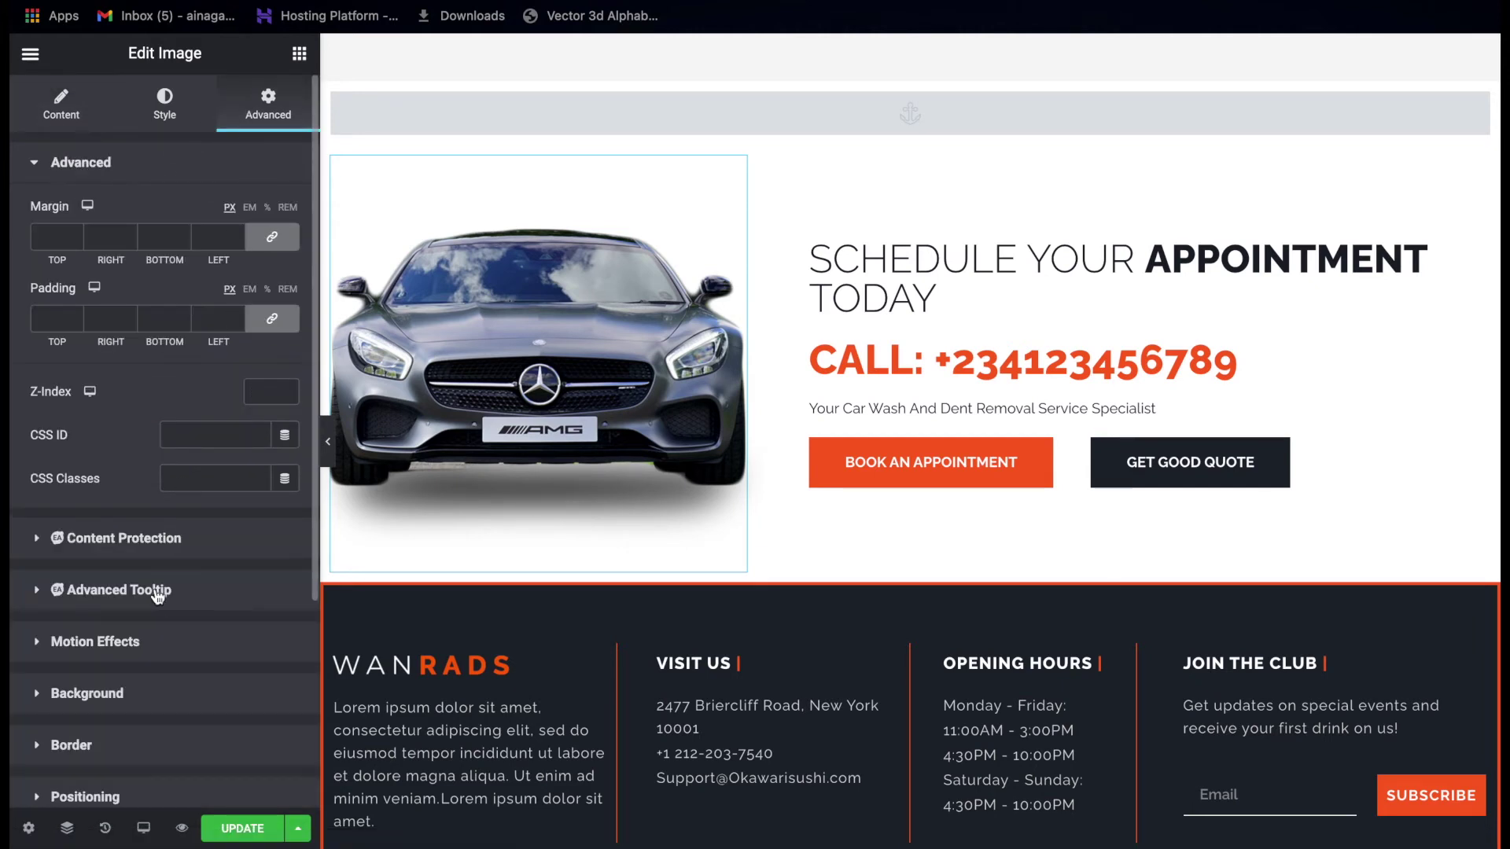
{"action": "scroll", "coordinate": [140, 511], "scroll_direction": "down", "scroll_amount": 2}
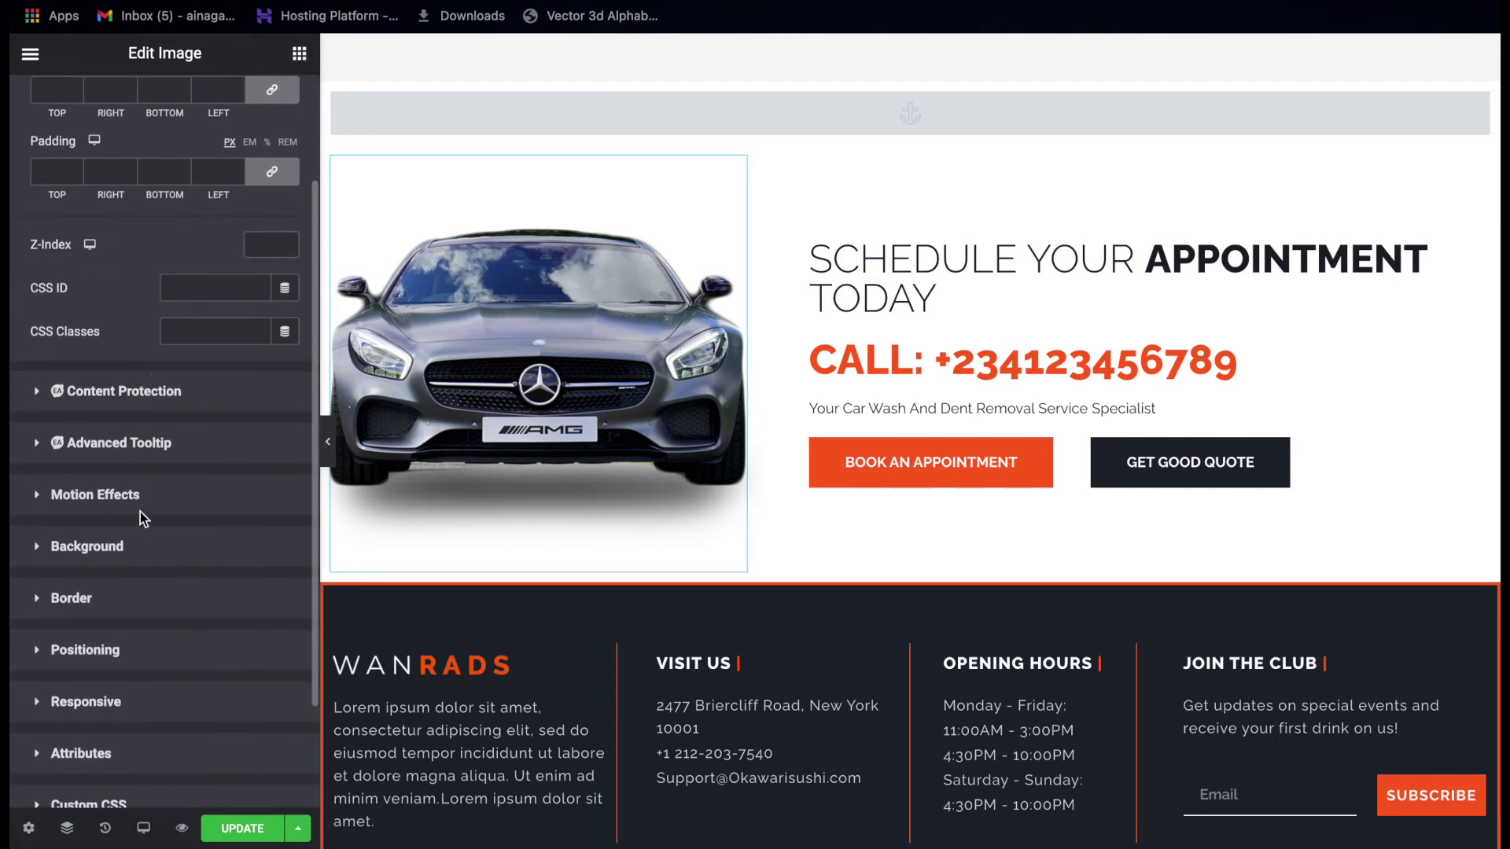
{"action": "left_click", "coordinate": [120, 480]}
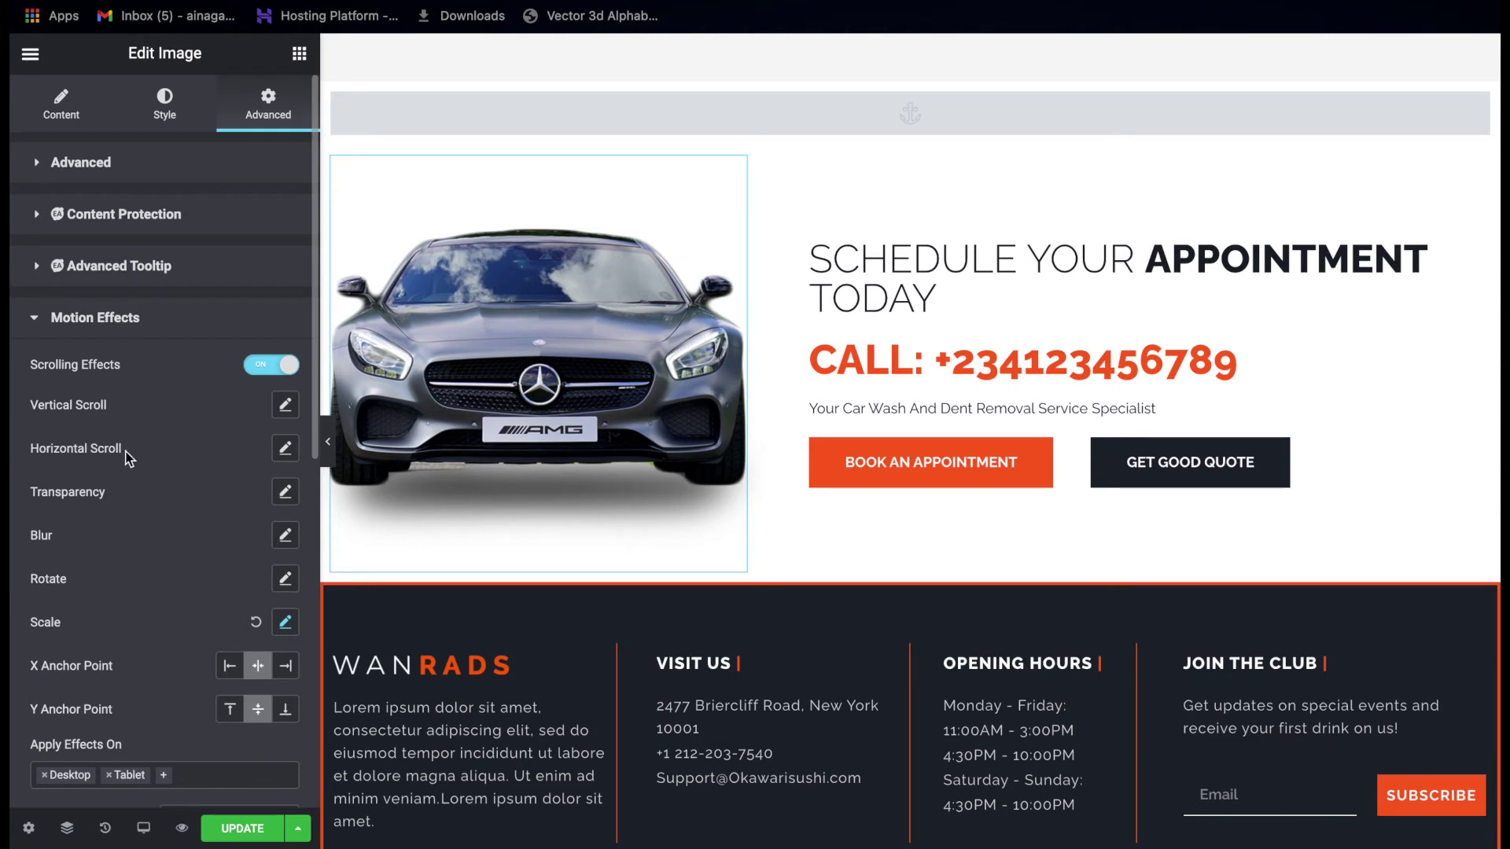
{"action": "scroll", "coordinate": [123, 393], "scroll_direction": "down", "scroll_amount": 2}
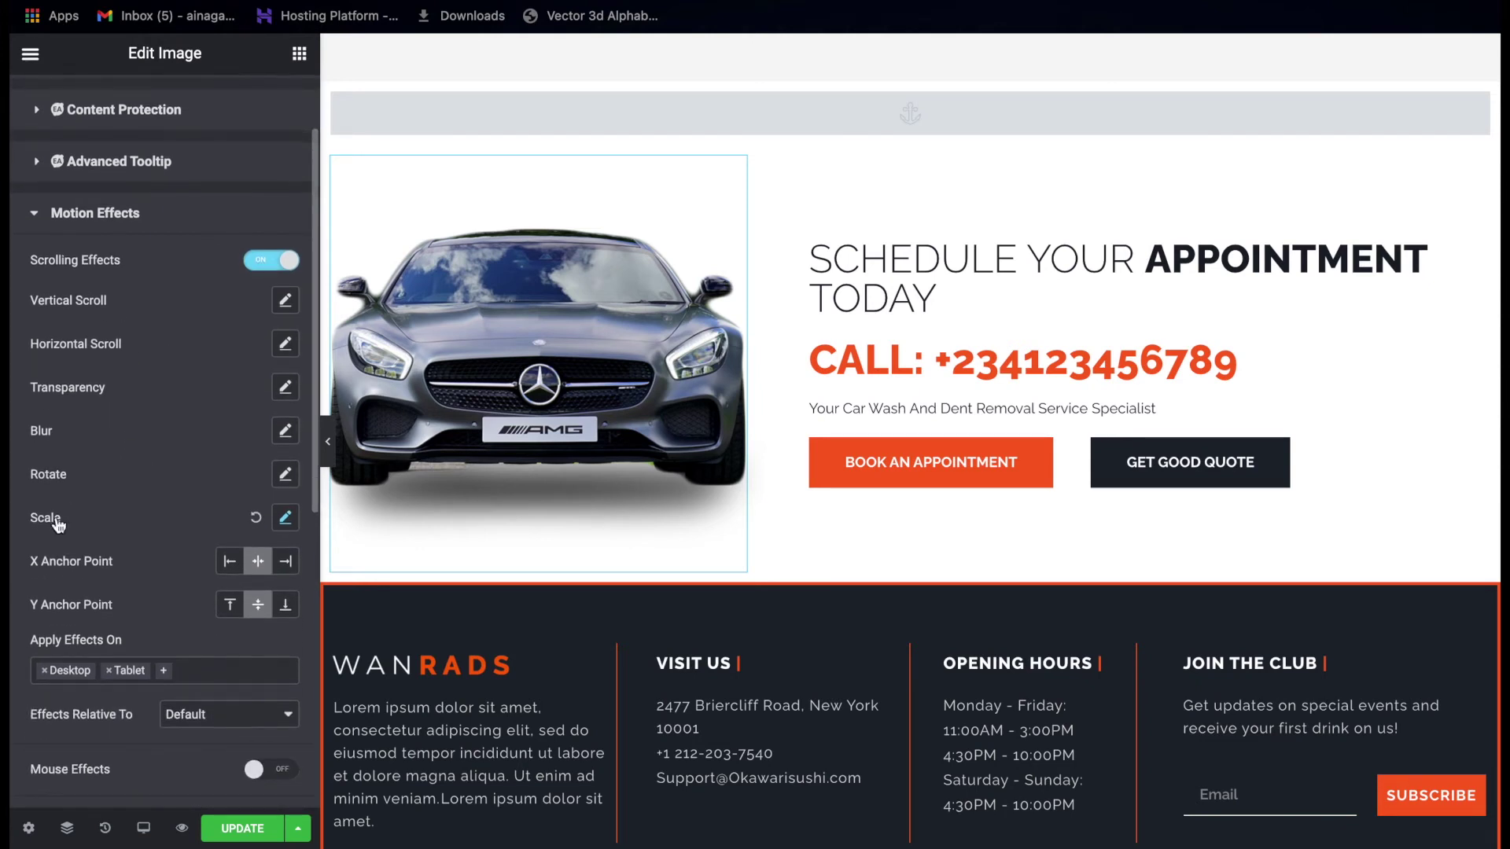
{"action": "left_click", "coordinate": [285, 517]}
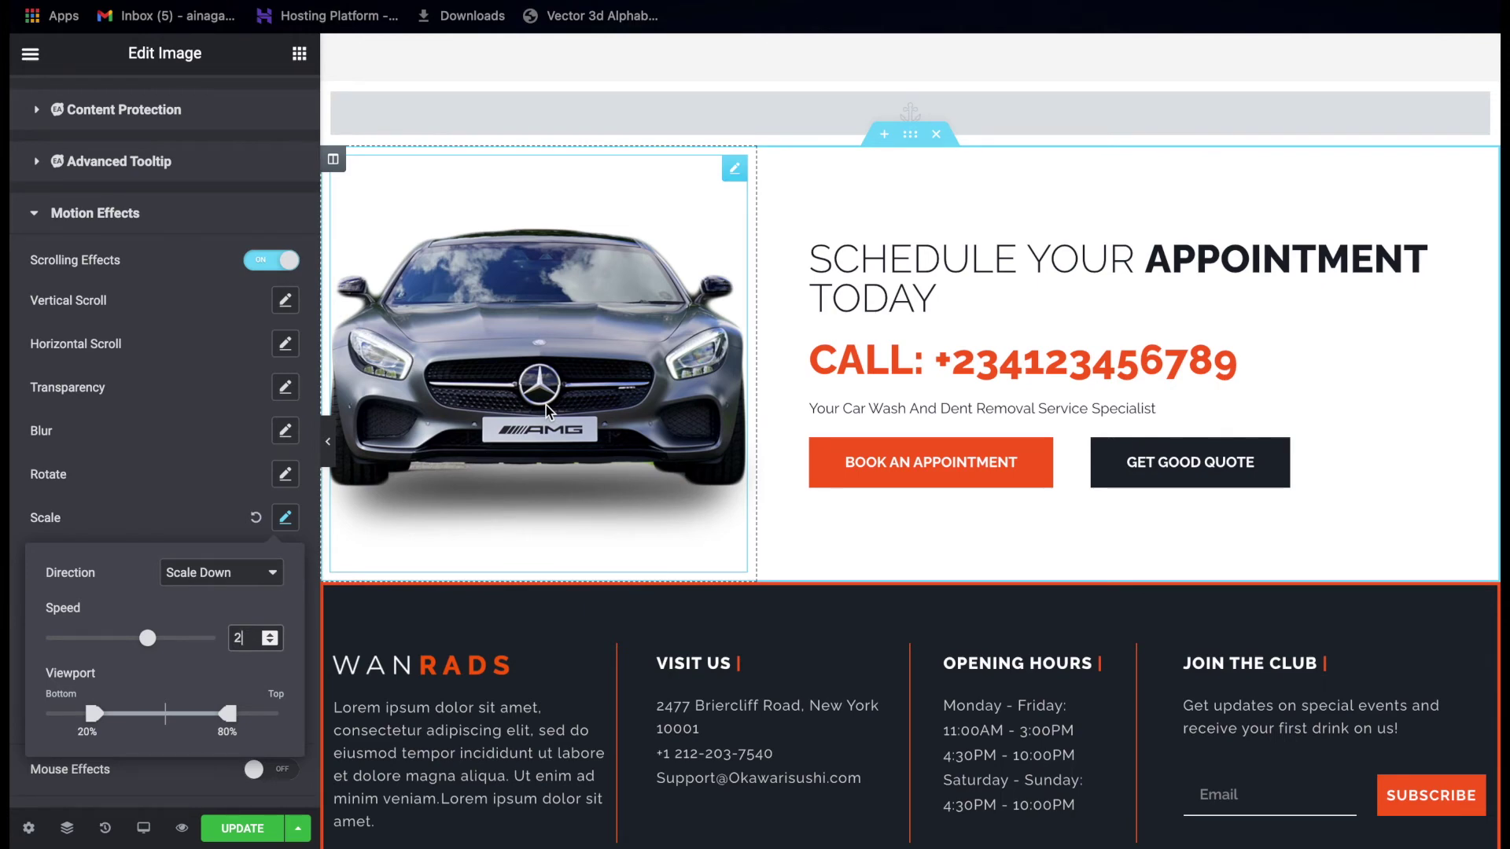
{"action": "left_click", "coordinate": [285, 518]}
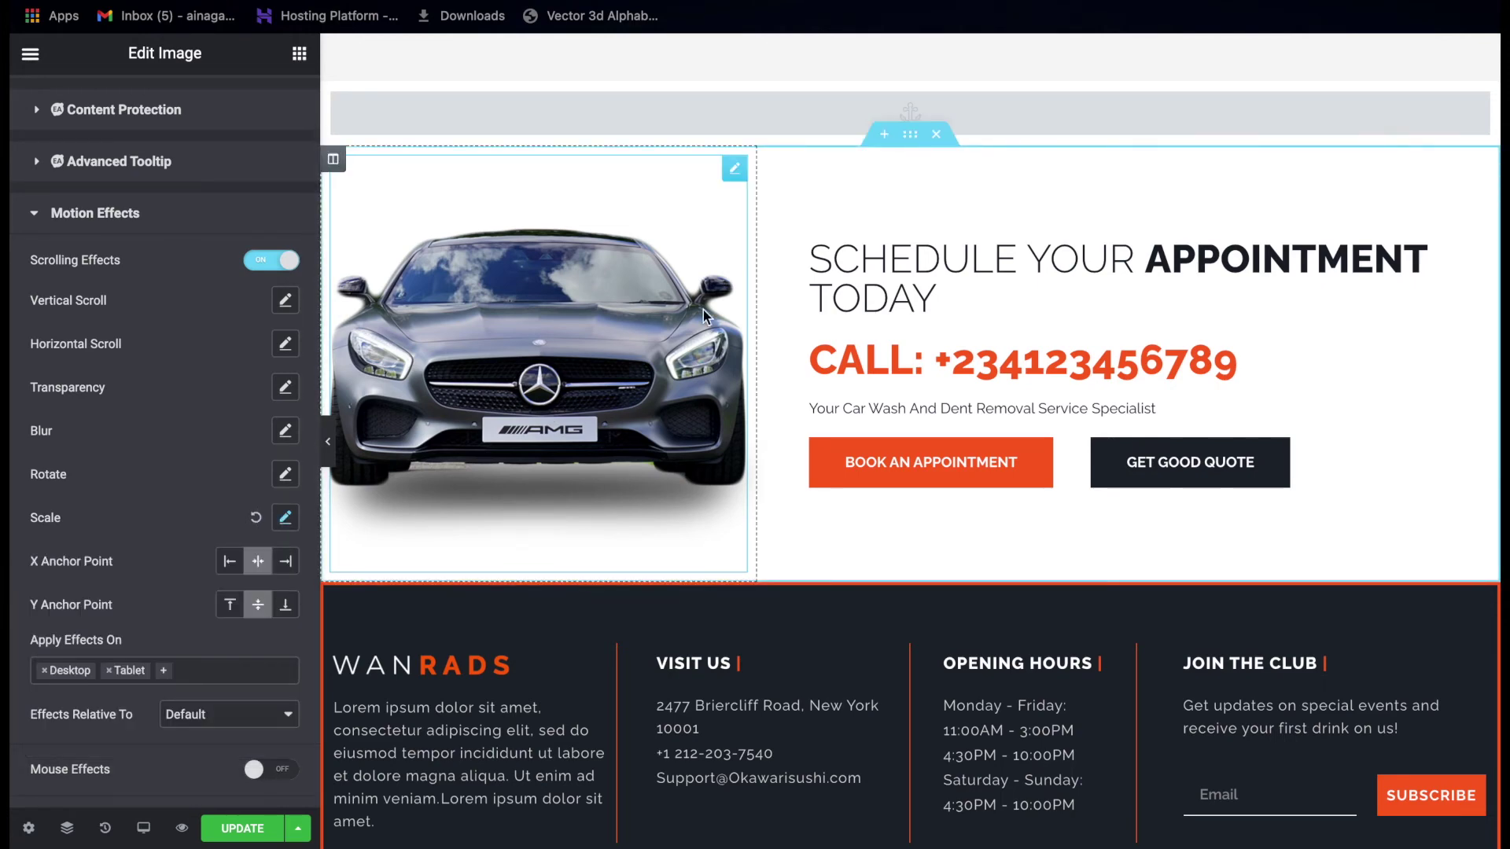
Preview how the car image scales as the page moves between the testimonials and the footer.
{"action": "scroll", "coordinate": [703, 309], "scroll_direction": "up", "scroll_amount": 5}
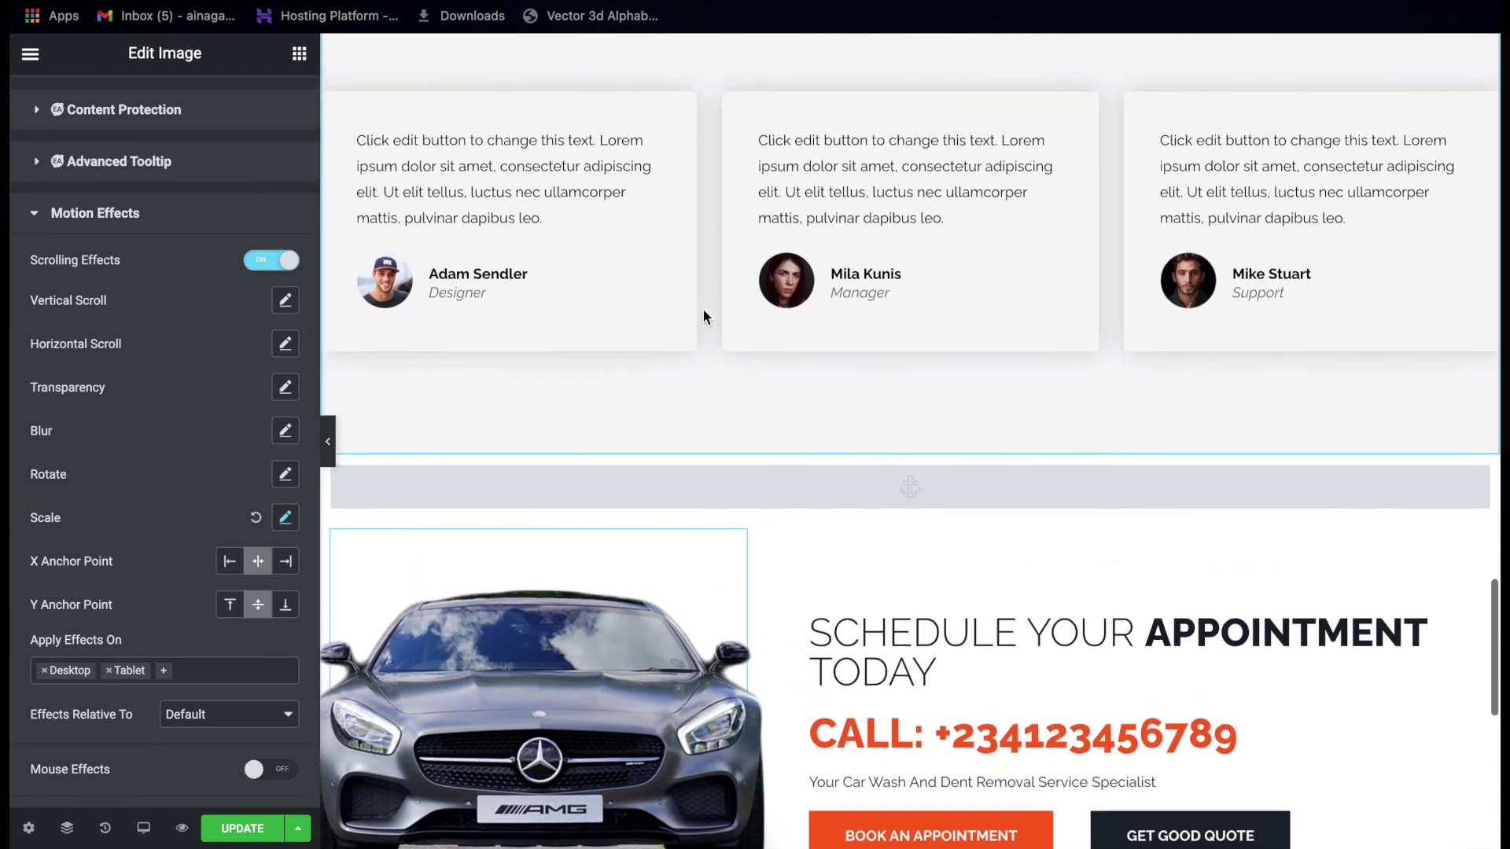
{"action": "scroll", "coordinate": [703, 309], "scroll_direction": "up", "scroll_amount": 3}
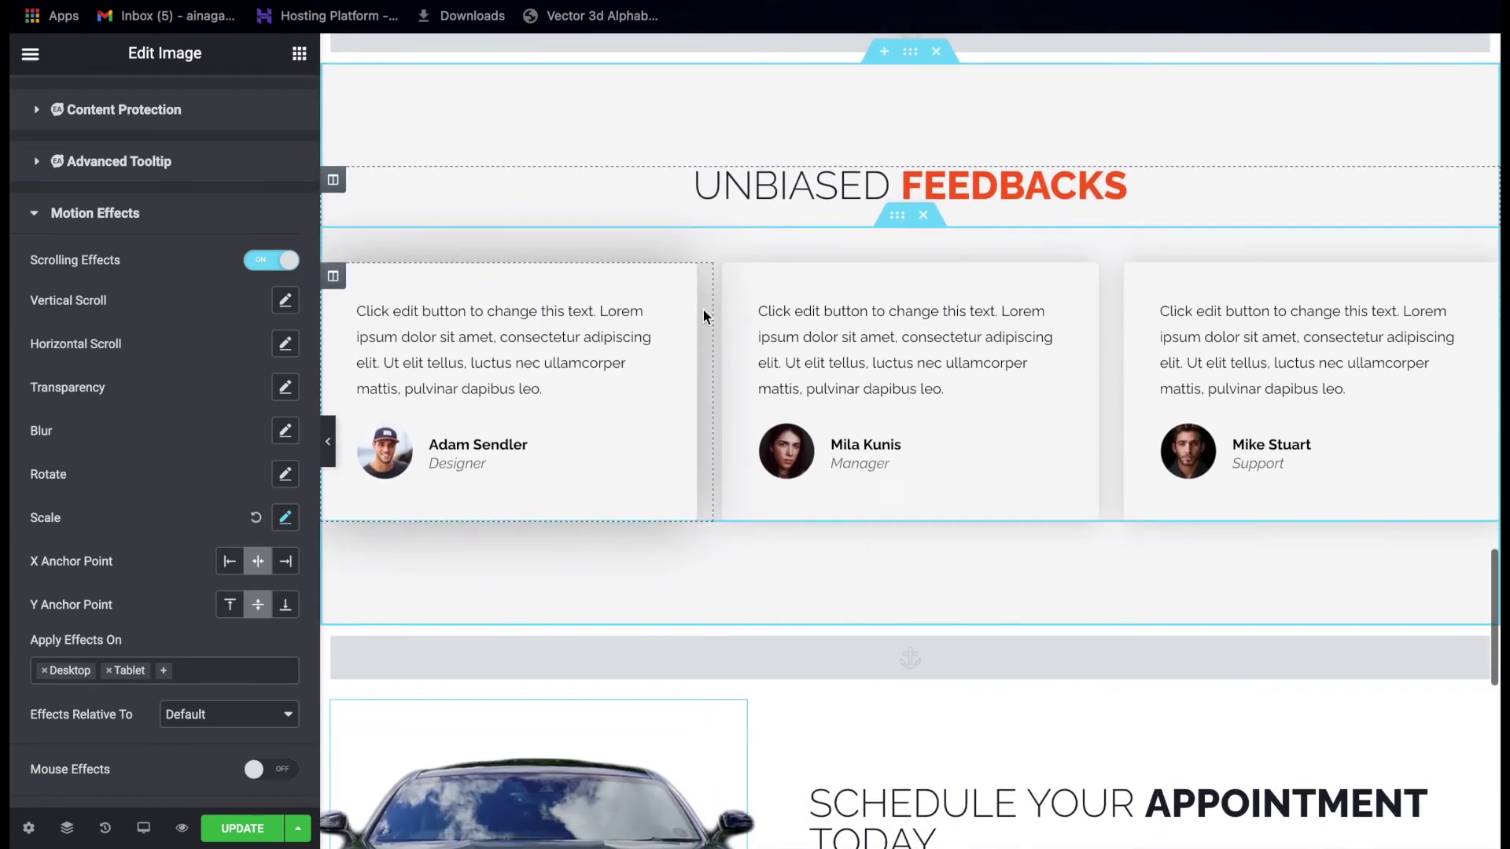
{"action": "scroll", "coordinate": [703, 314], "scroll_direction": "down", "scroll_amount": 3}
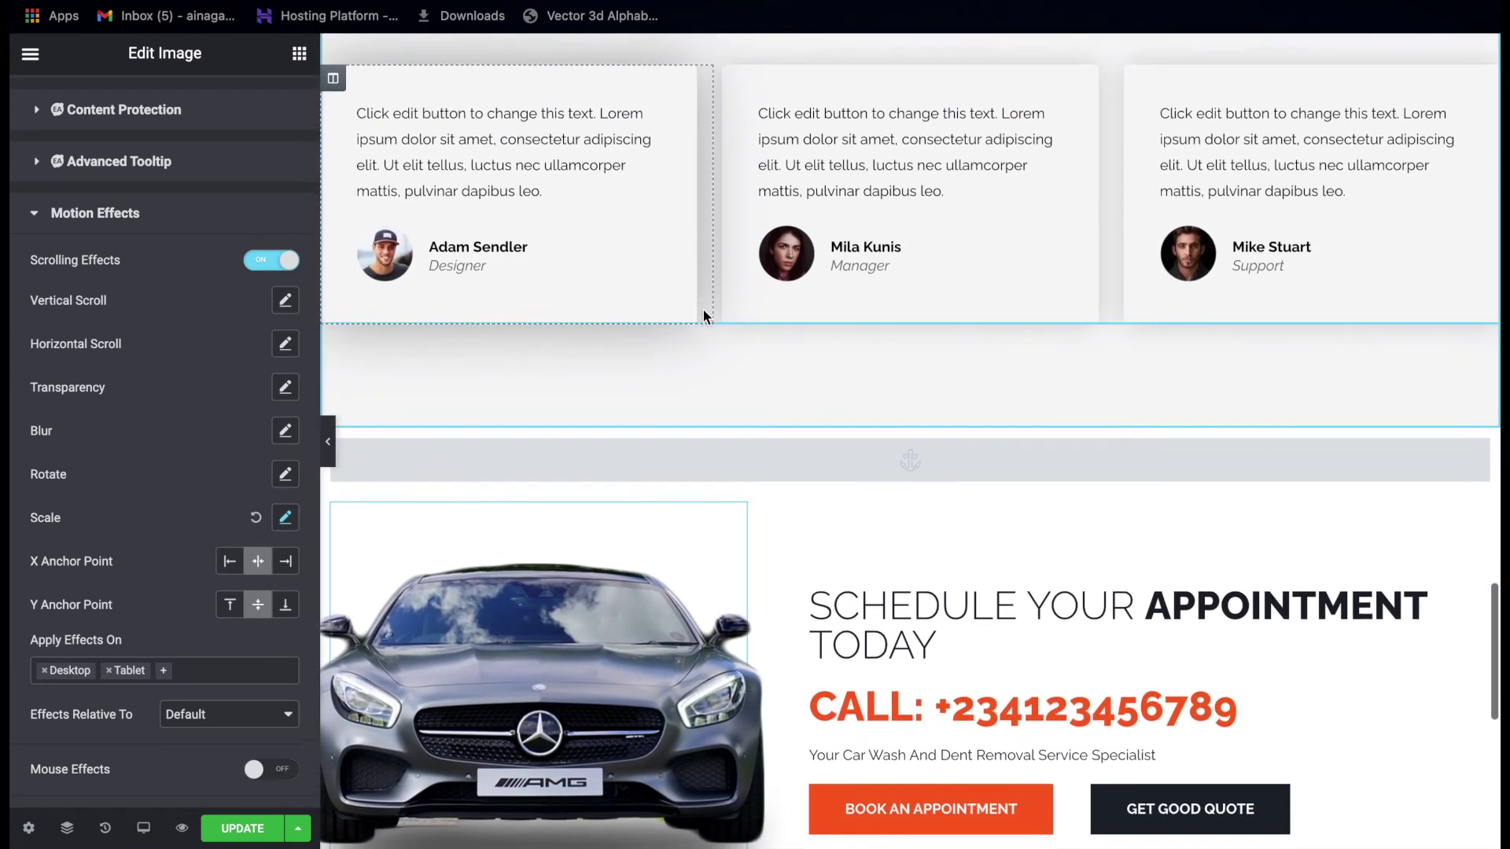
{"action": "scroll", "coordinate": [703, 310], "scroll_direction": "down", "scroll_amount": 4}
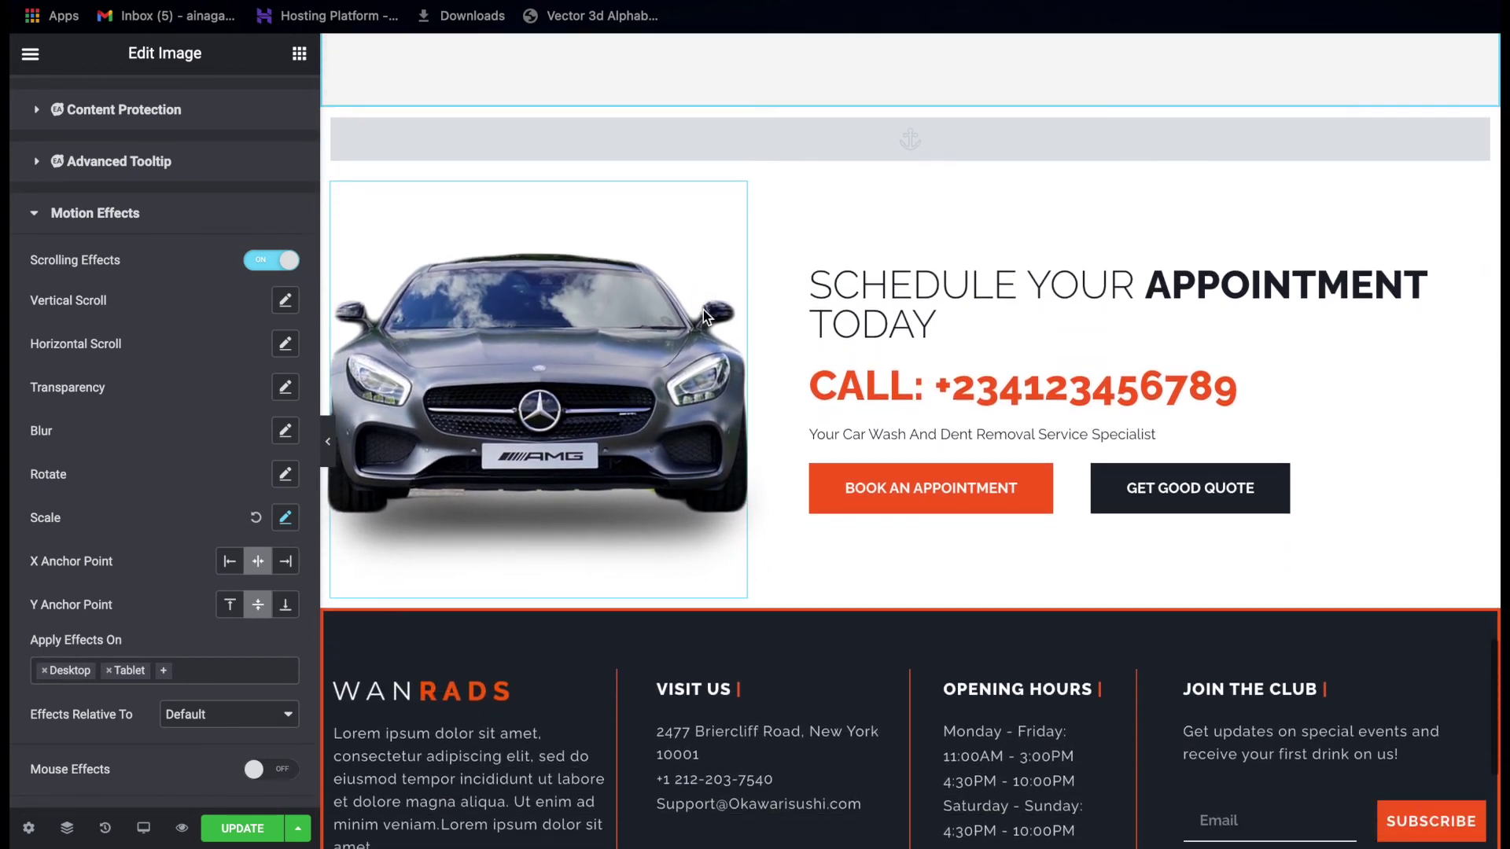
{"action": "scroll", "coordinate": [703, 310], "scroll_direction": "down", "scroll_amount": 5}
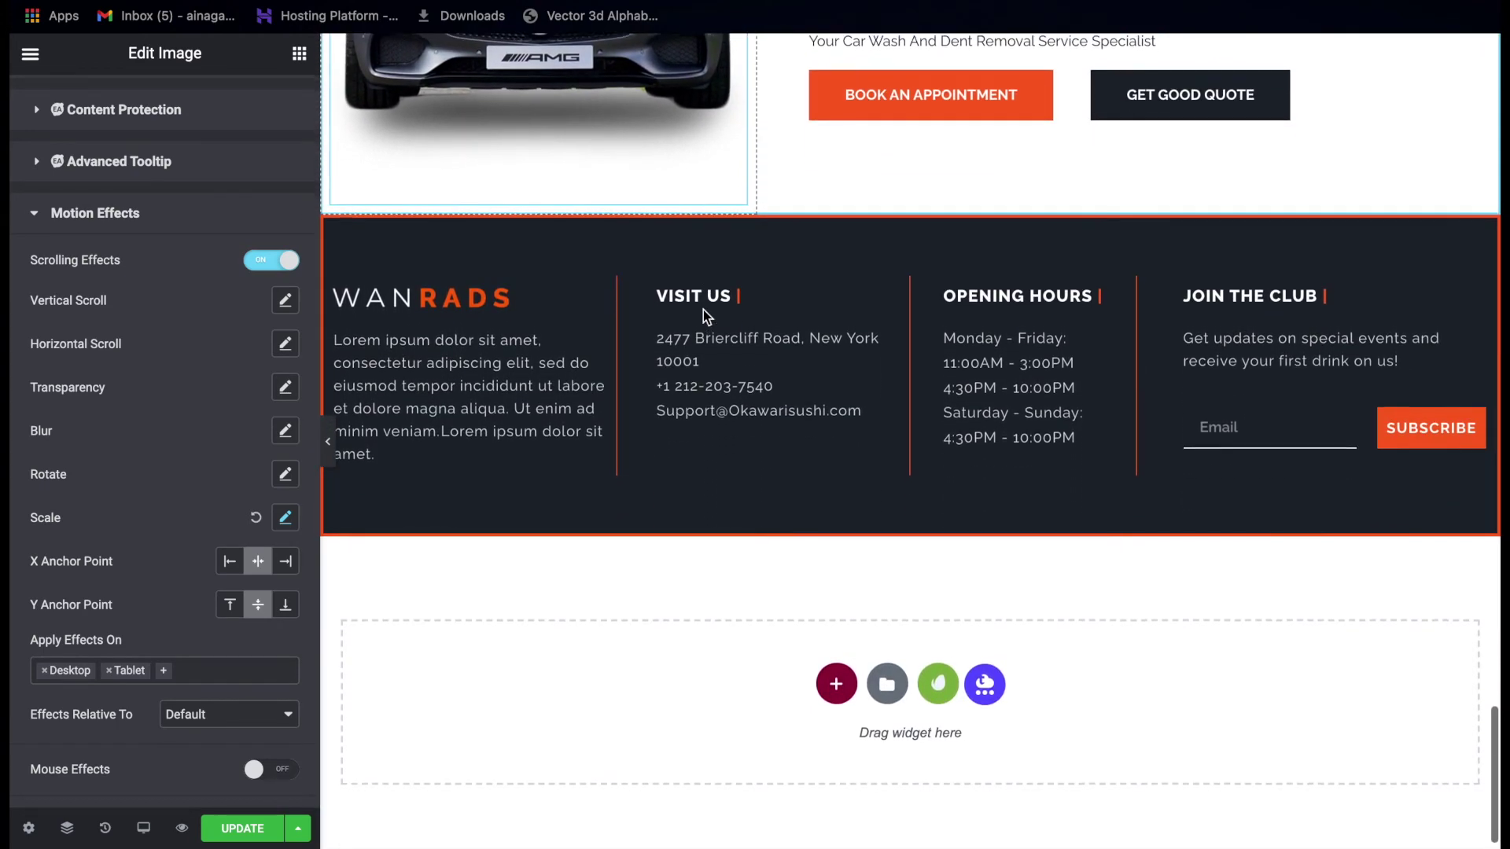
{"action": "scroll", "coordinate": [706, 314], "scroll_direction": "up", "scroll_amount": 5}
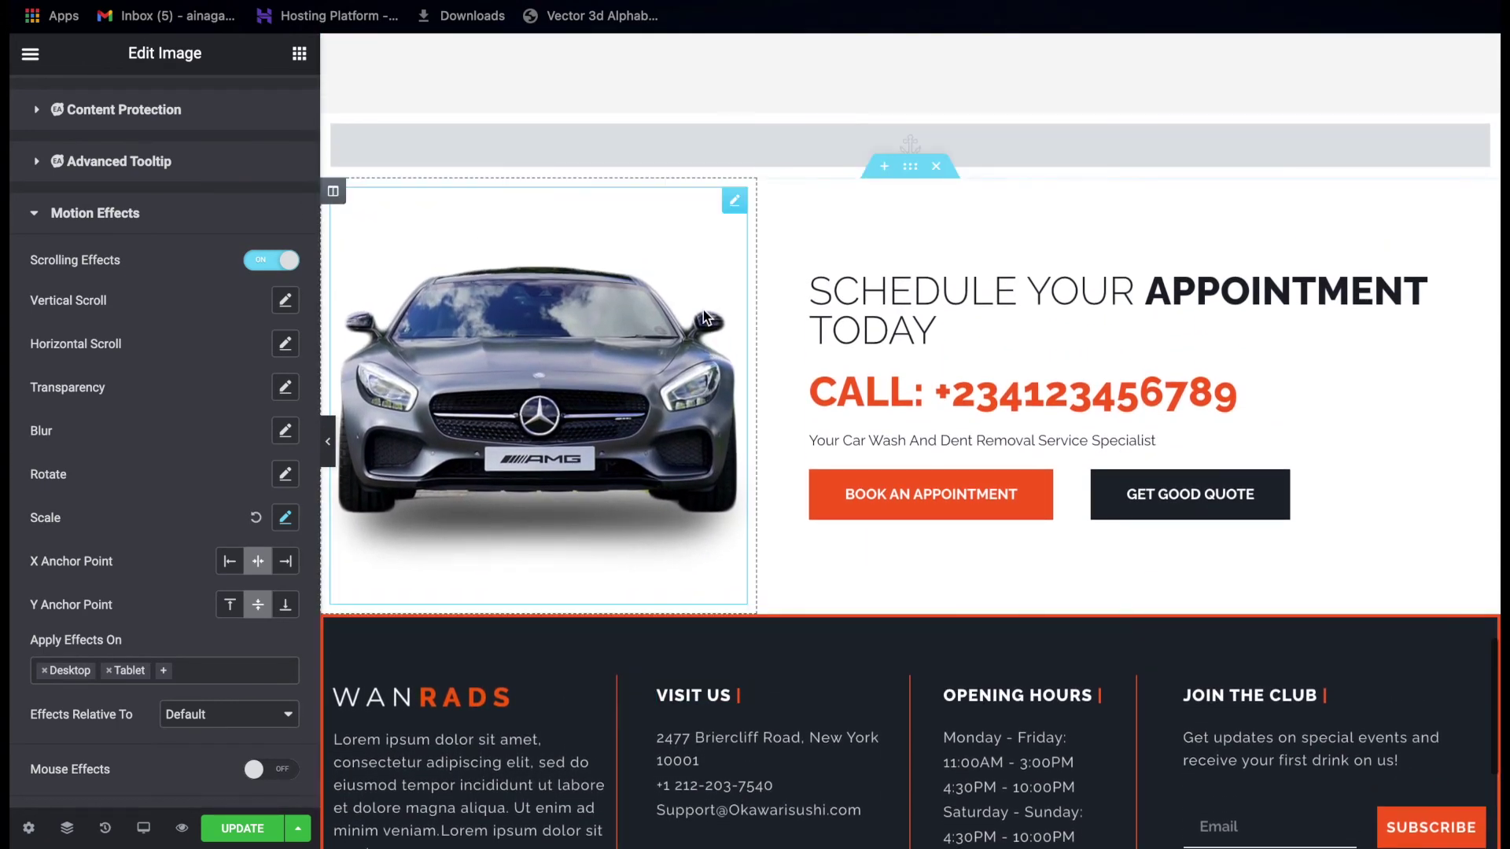
{"action": "scroll", "coordinate": [703, 315], "scroll_direction": "up", "scroll_amount": 4}
{"action": "scroll", "coordinate": [703, 315], "scroll_direction": "down", "scroll_amount": 3}
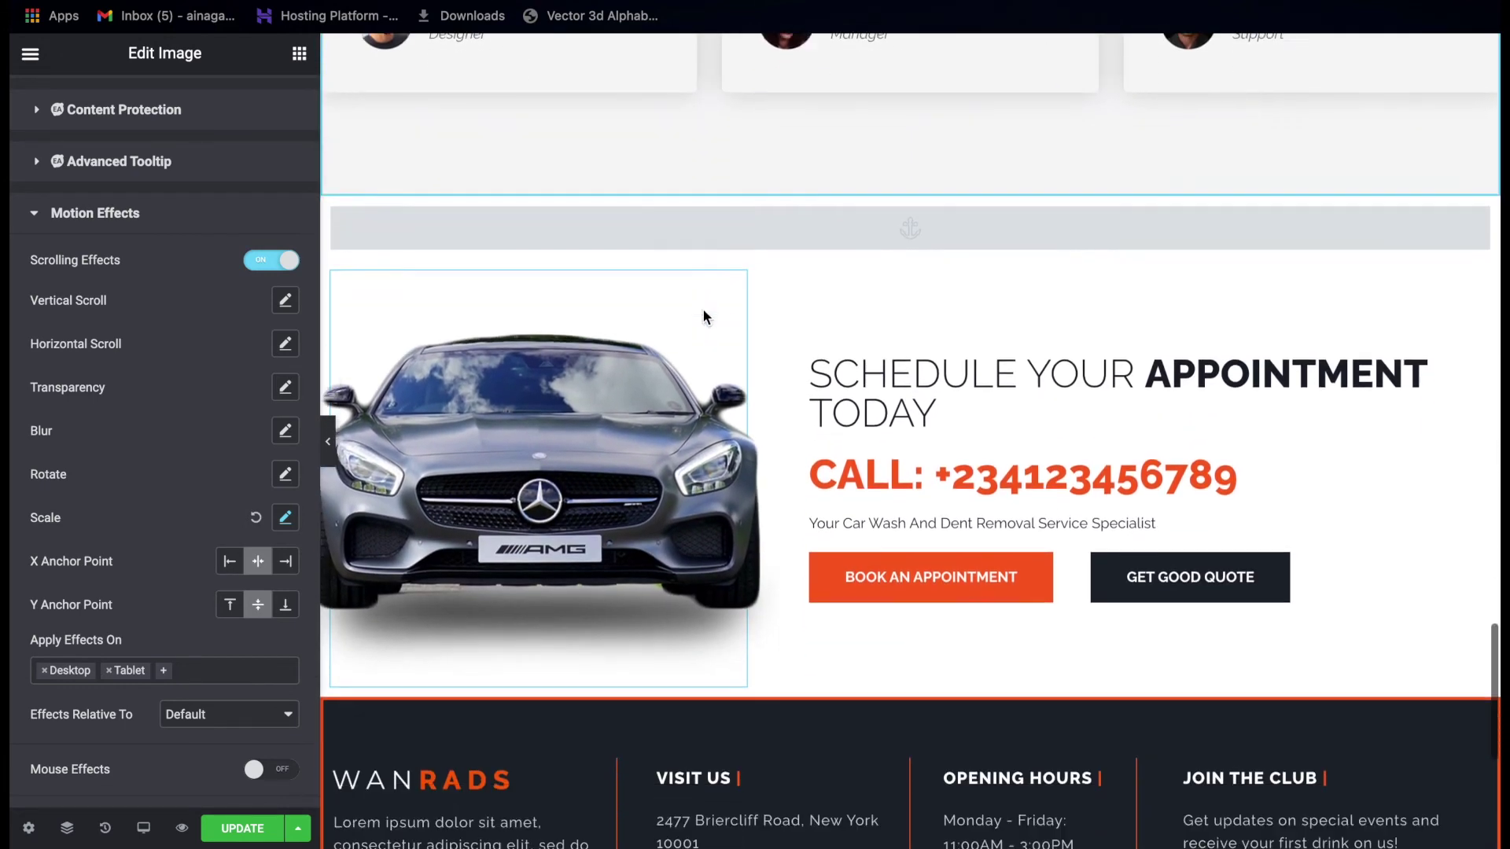
{"action": "scroll", "coordinate": [703, 316], "scroll_direction": "down", "scroll_amount": 3}
{"action": "scroll", "coordinate": [703, 311], "scroll_direction": "down", "scroll_amount": 1}
{"action": "scroll", "coordinate": [702, 311], "scroll_direction": "up", "scroll_amount": 3}
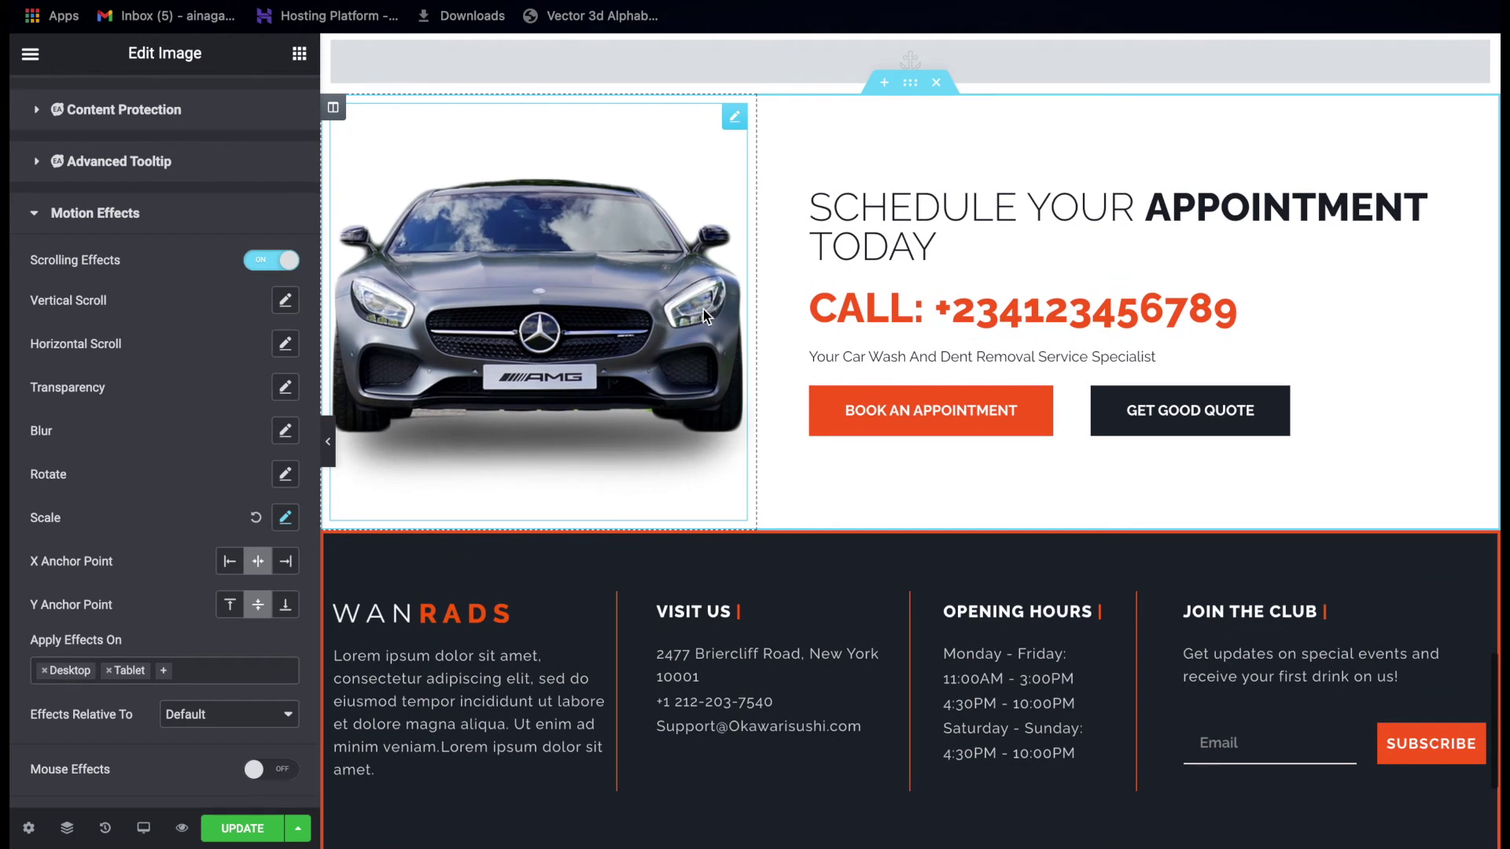
Examine the appointment section's column settings and the font-weight span markup around APPOINTMENT in the heading's title.
{"action": "left_click", "coordinate": [333, 107]}
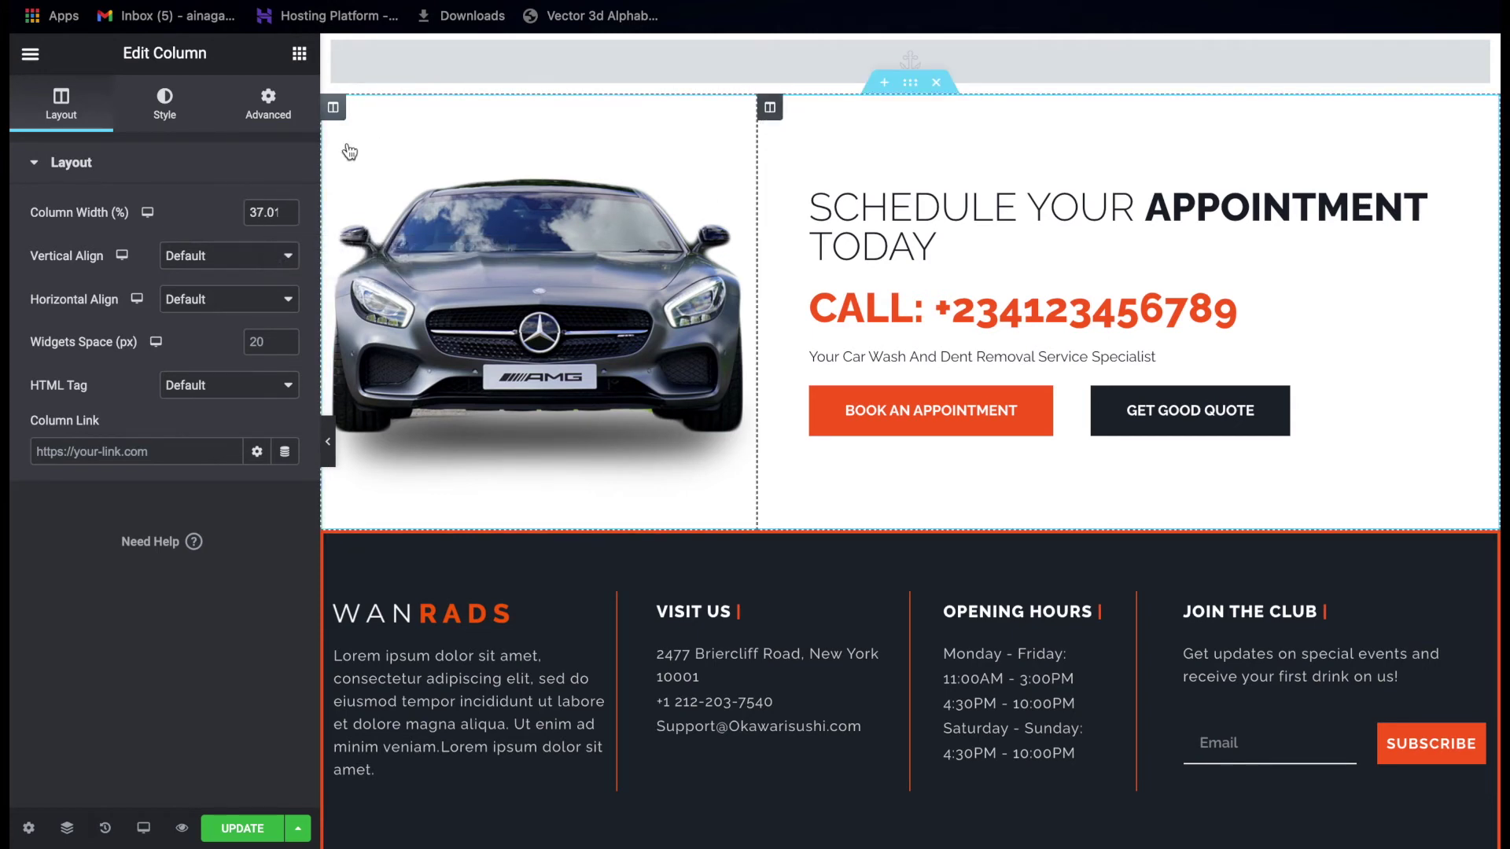
{"action": "left_click", "coordinate": [268, 102]}
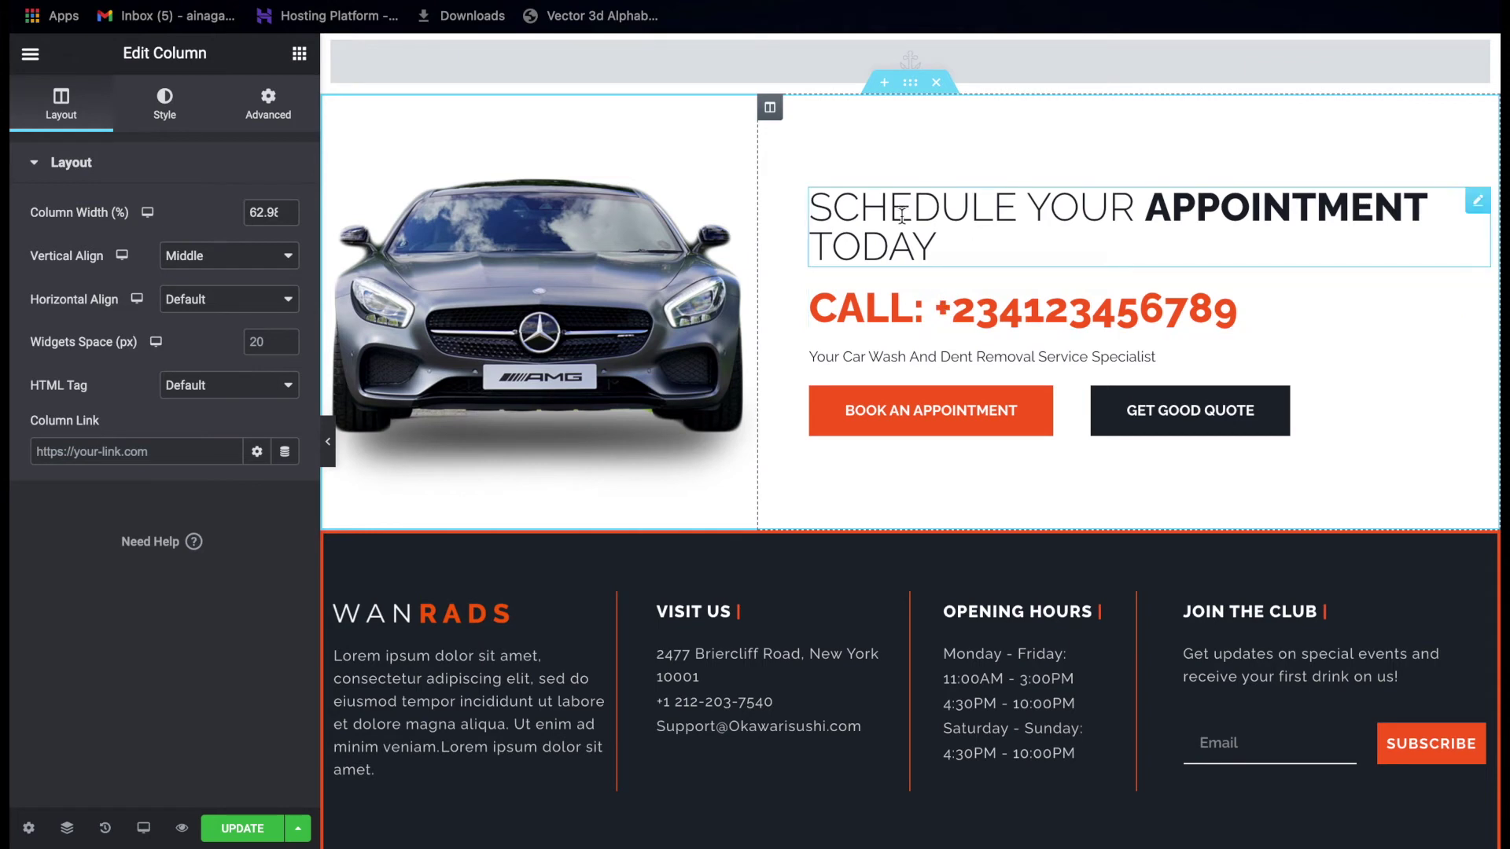
{"action": "left_click", "coordinate": [864, 228]}
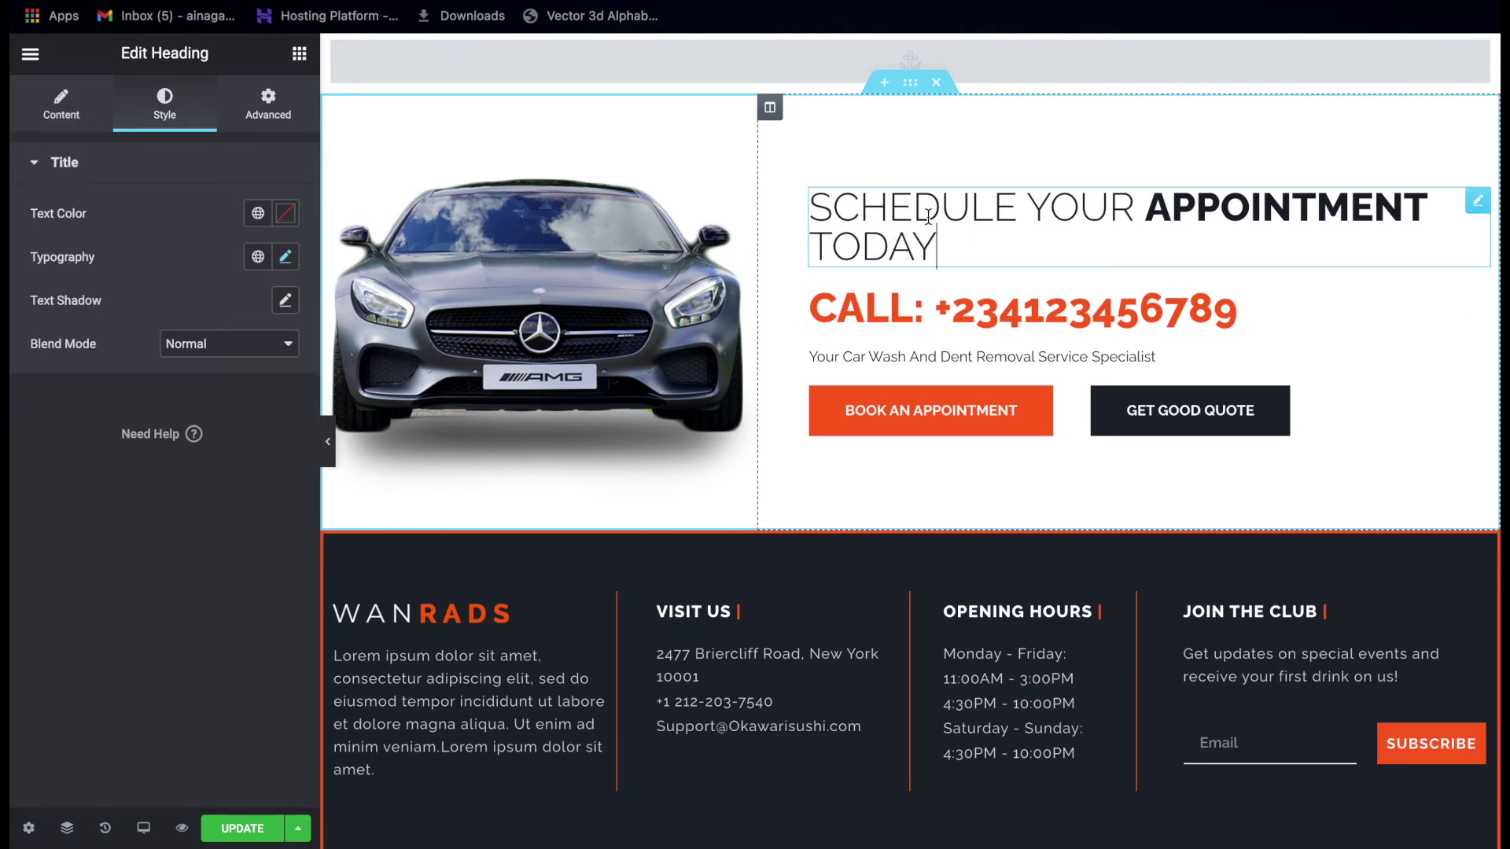
{"action": "left_click", "coordinate": [57, 114]}
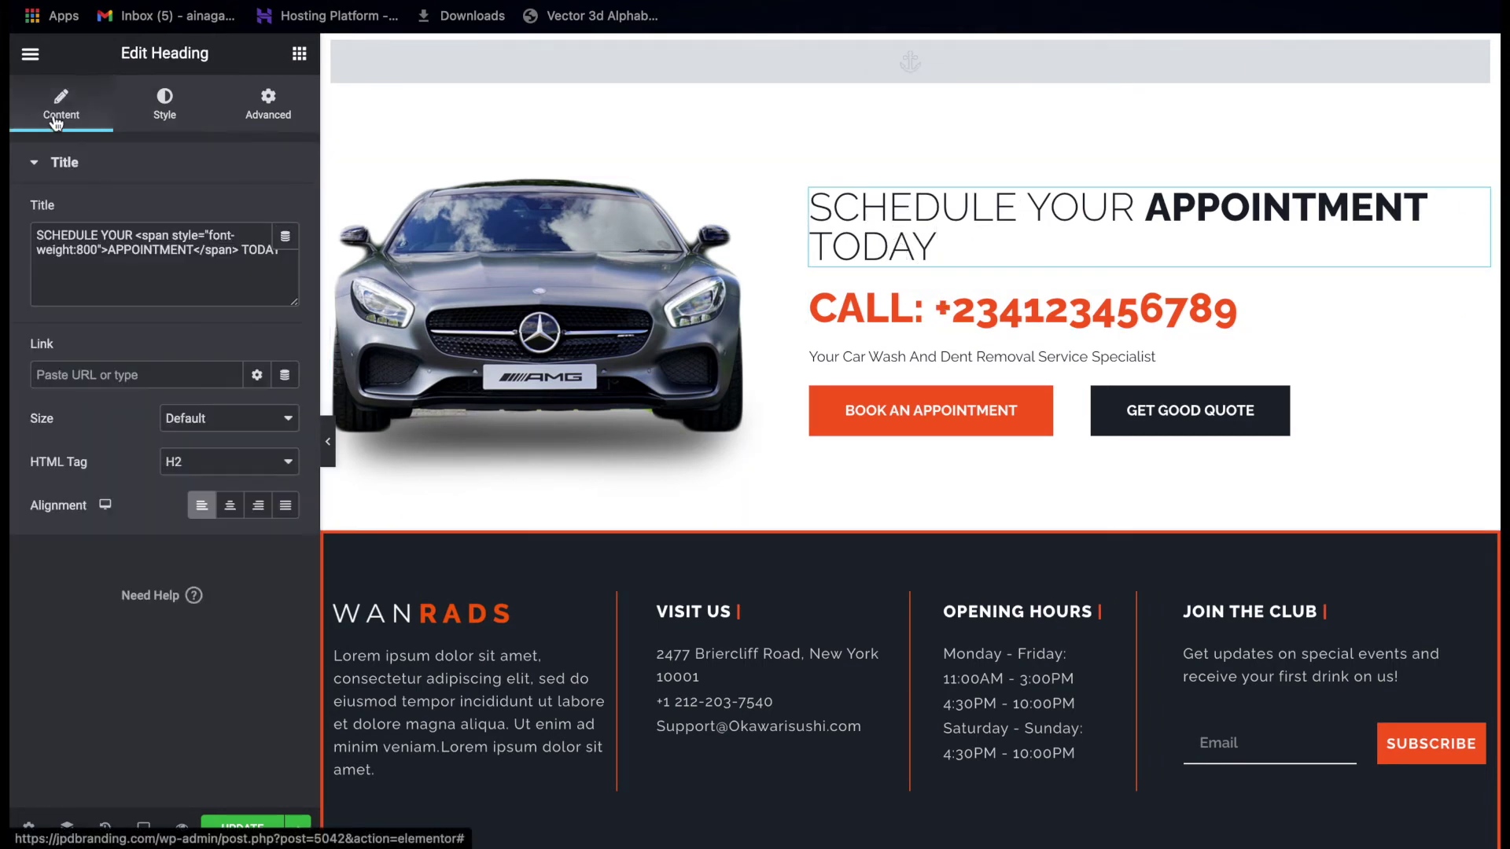
{"action": "left_click_drag", "start_coordinate": [136, 235], "coordinate": [241, 235]}
{"action": "left_click", "coordinate": [147, 229]}
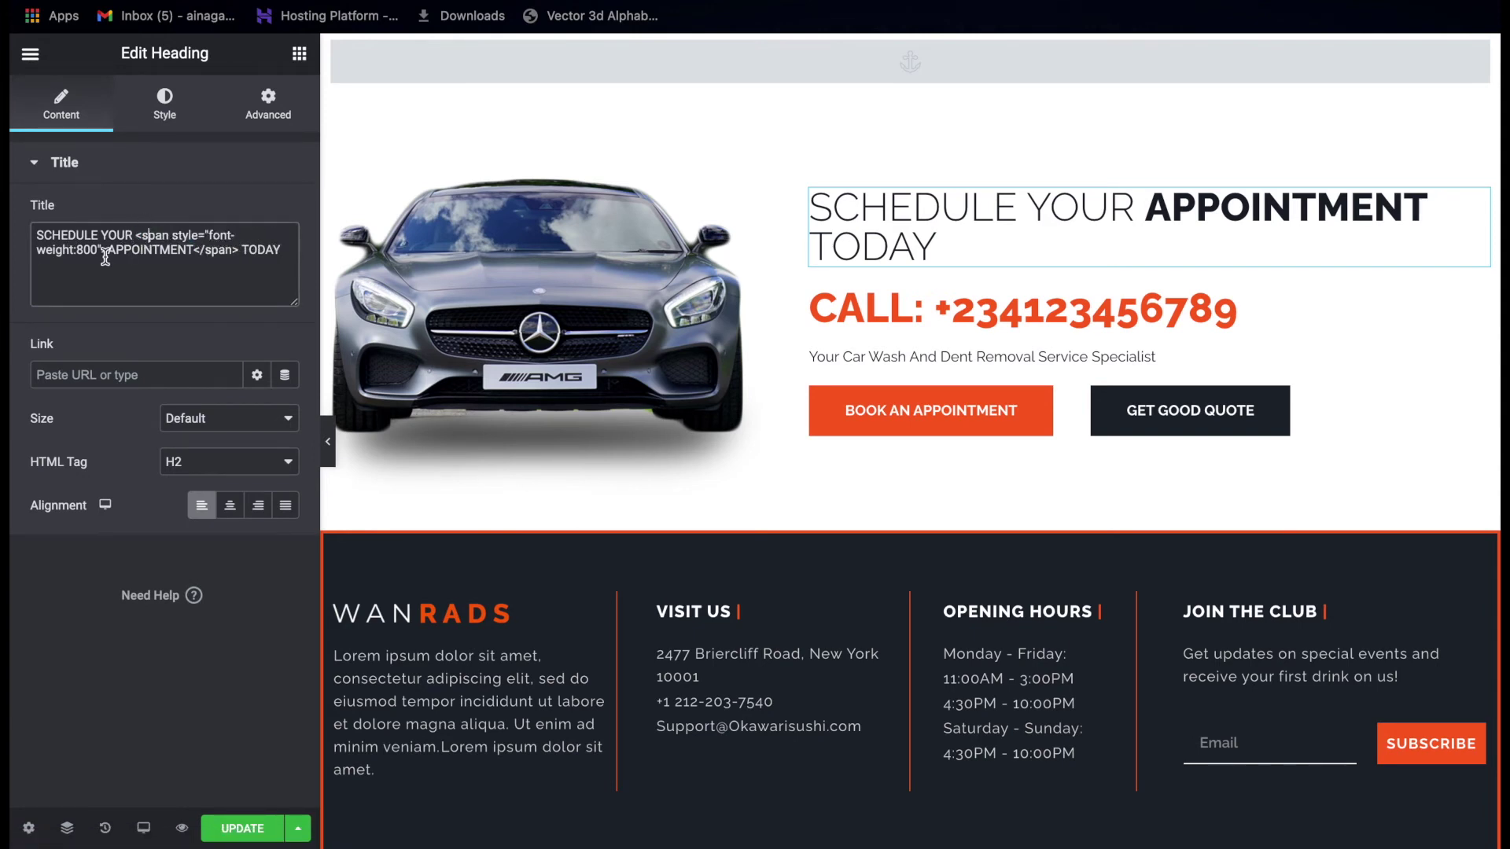
{"action": "left_click_drag", "start_coordinate": [107, 250], "coordinate": [183, 237]}
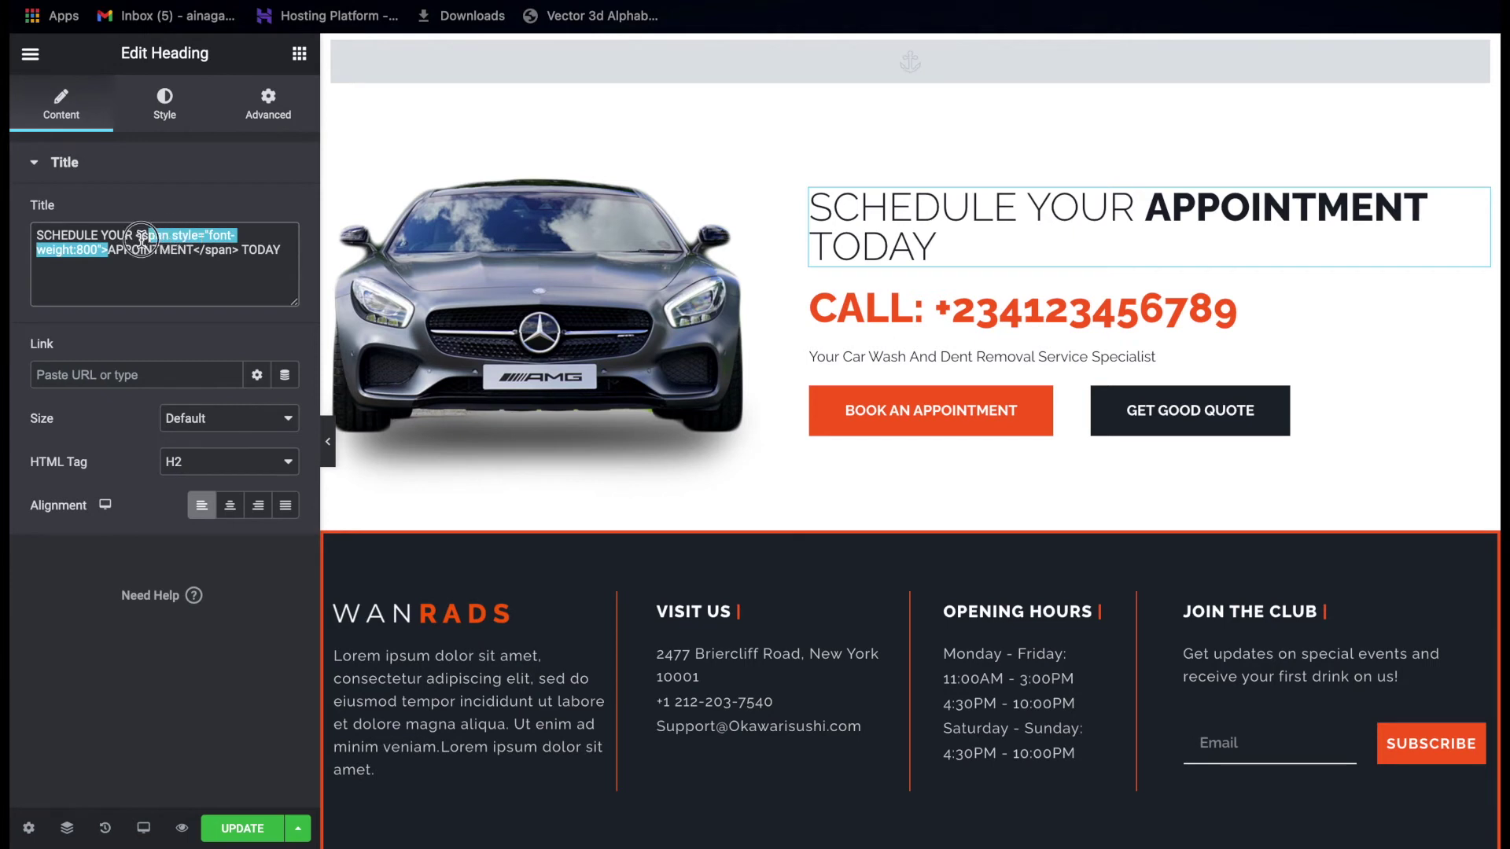
{"action": "left_click", "coordinate": [156, 247]}
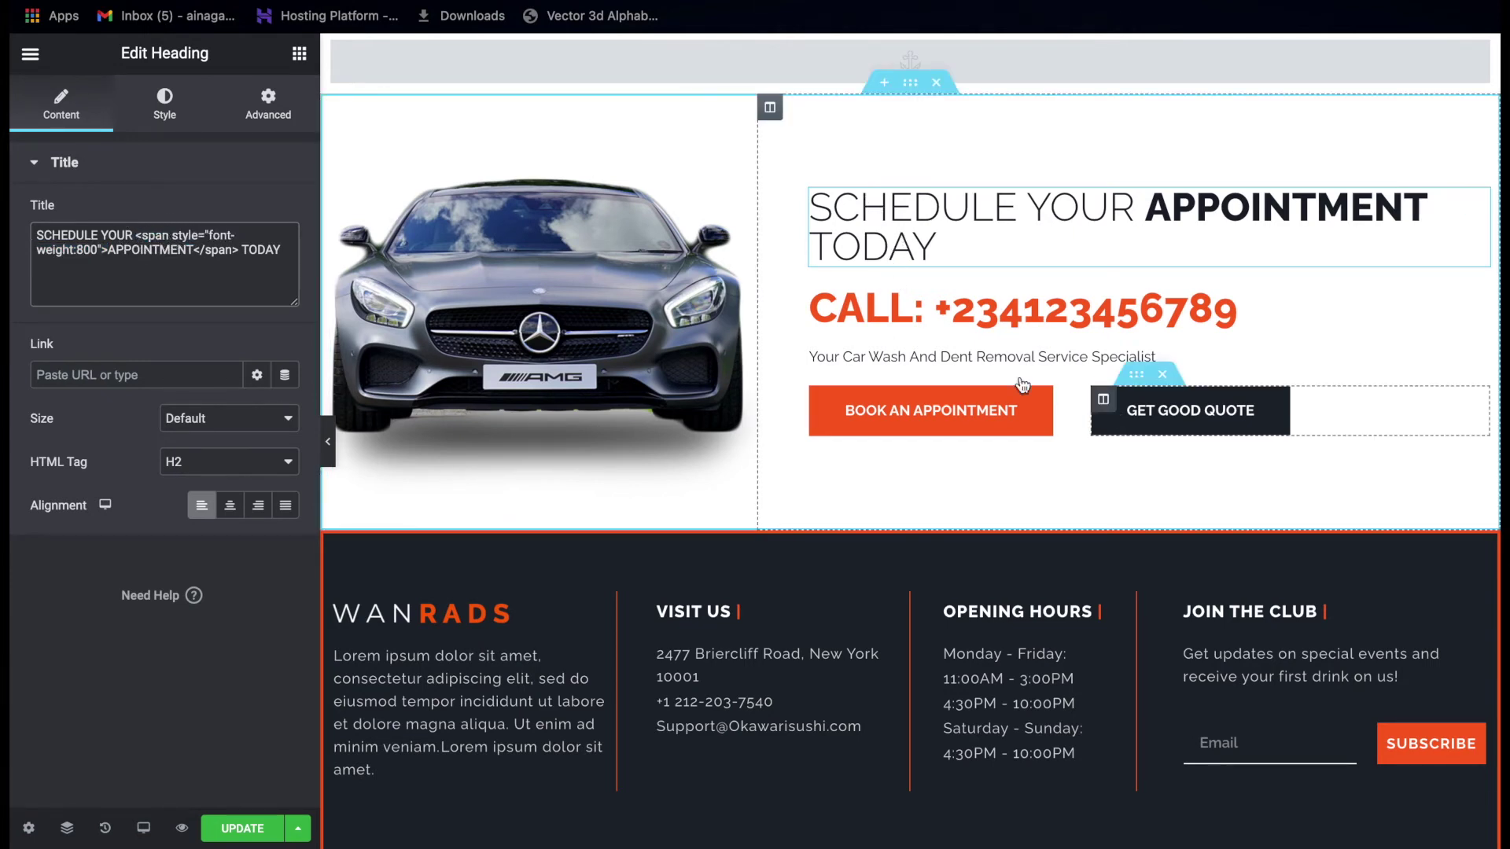
Check the title text of the call heading and the car wash tagline, and the tagline's typography settings.
{"action": "left_click", "coordinate": [928, 320]}
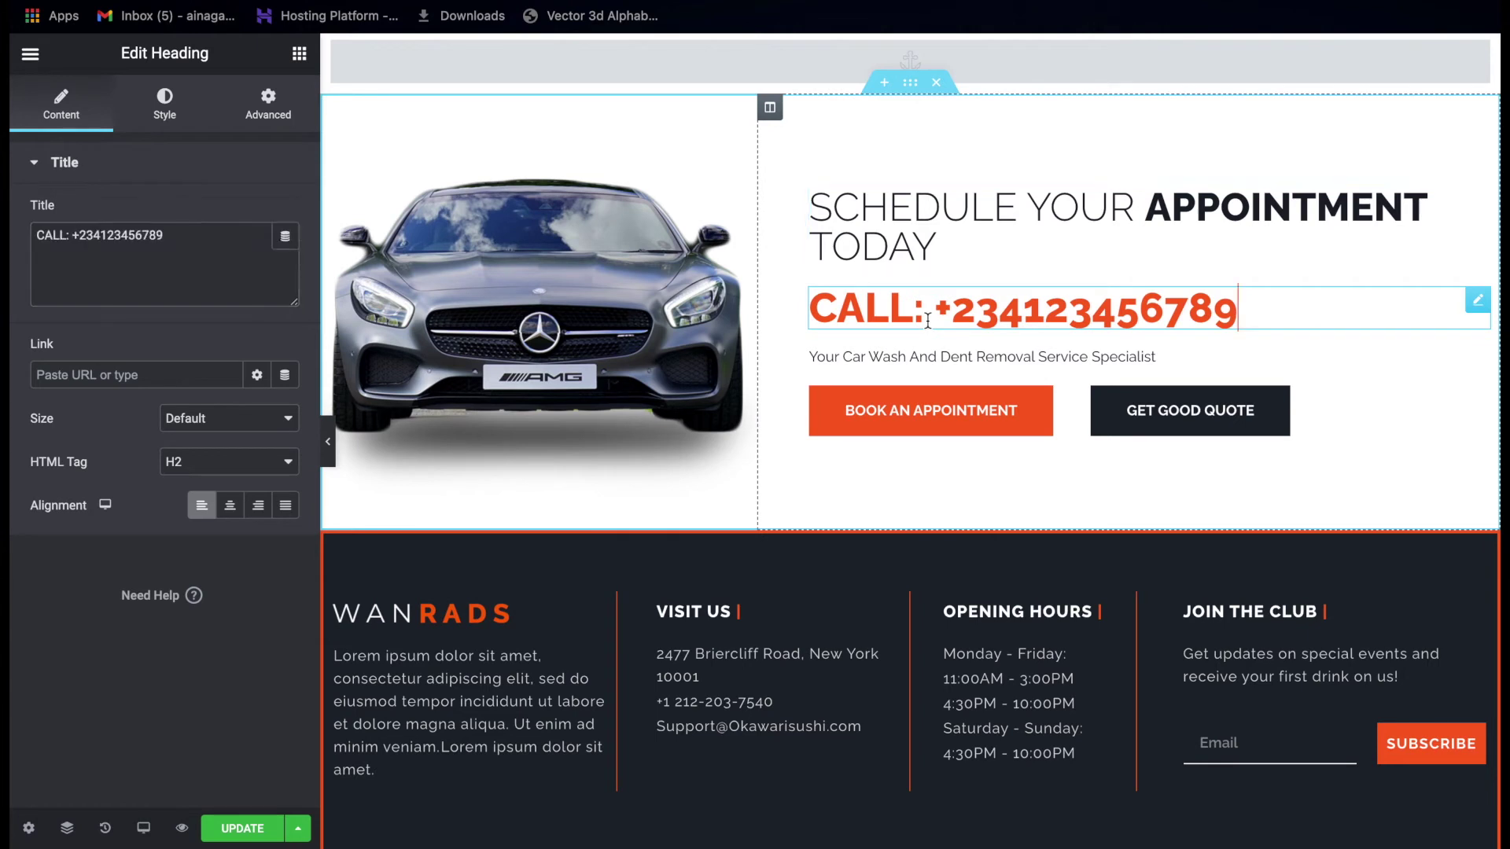
{"action": "left_click", "coordinate": [938, 360]}
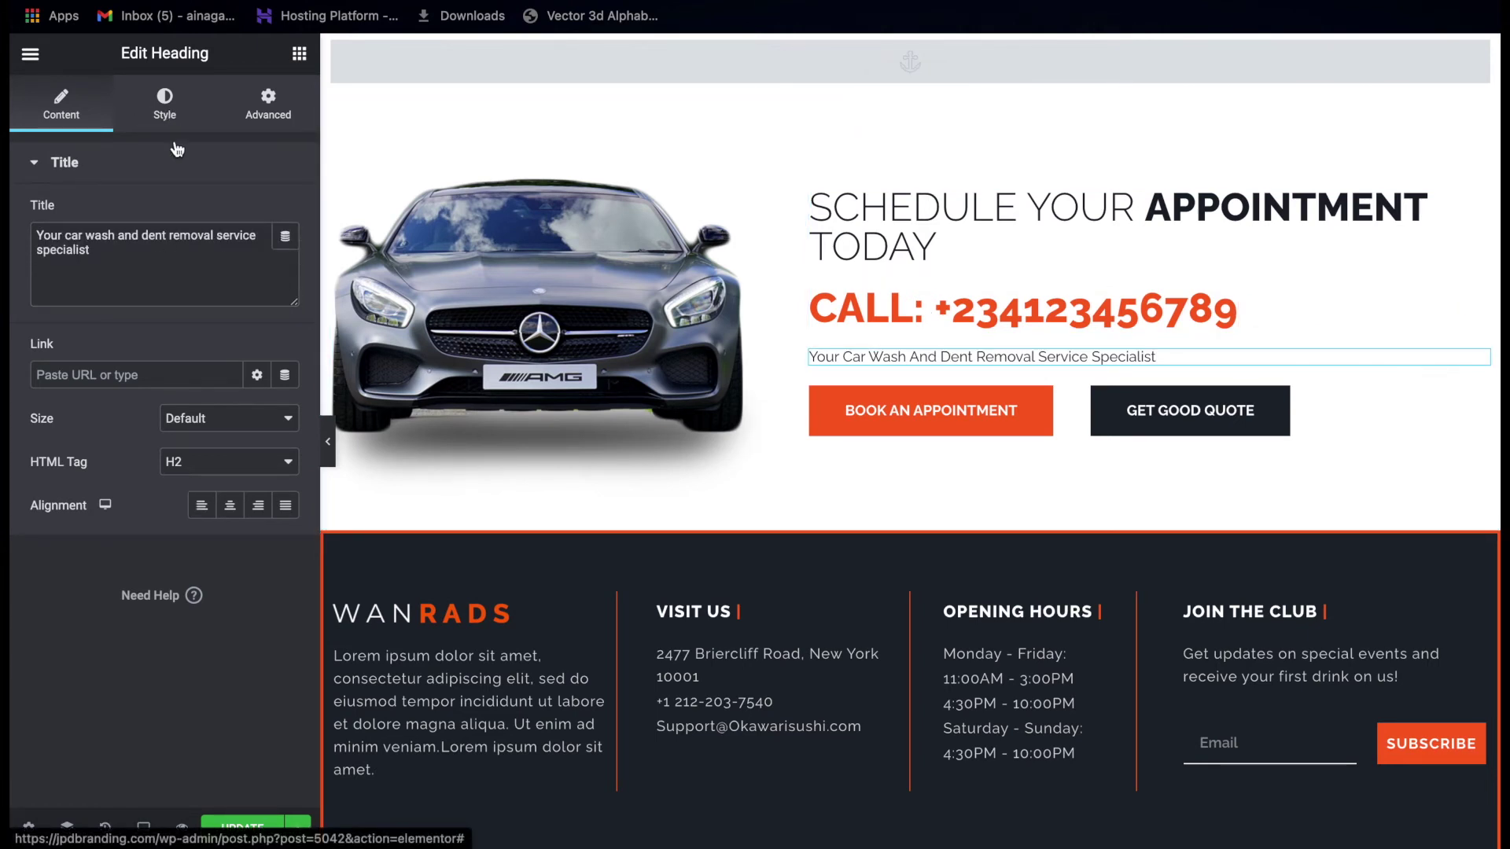
{"action": "left_click", "coordinate": [166, 109]}
{"action": "left_click", "coordinate": [284, 256]}
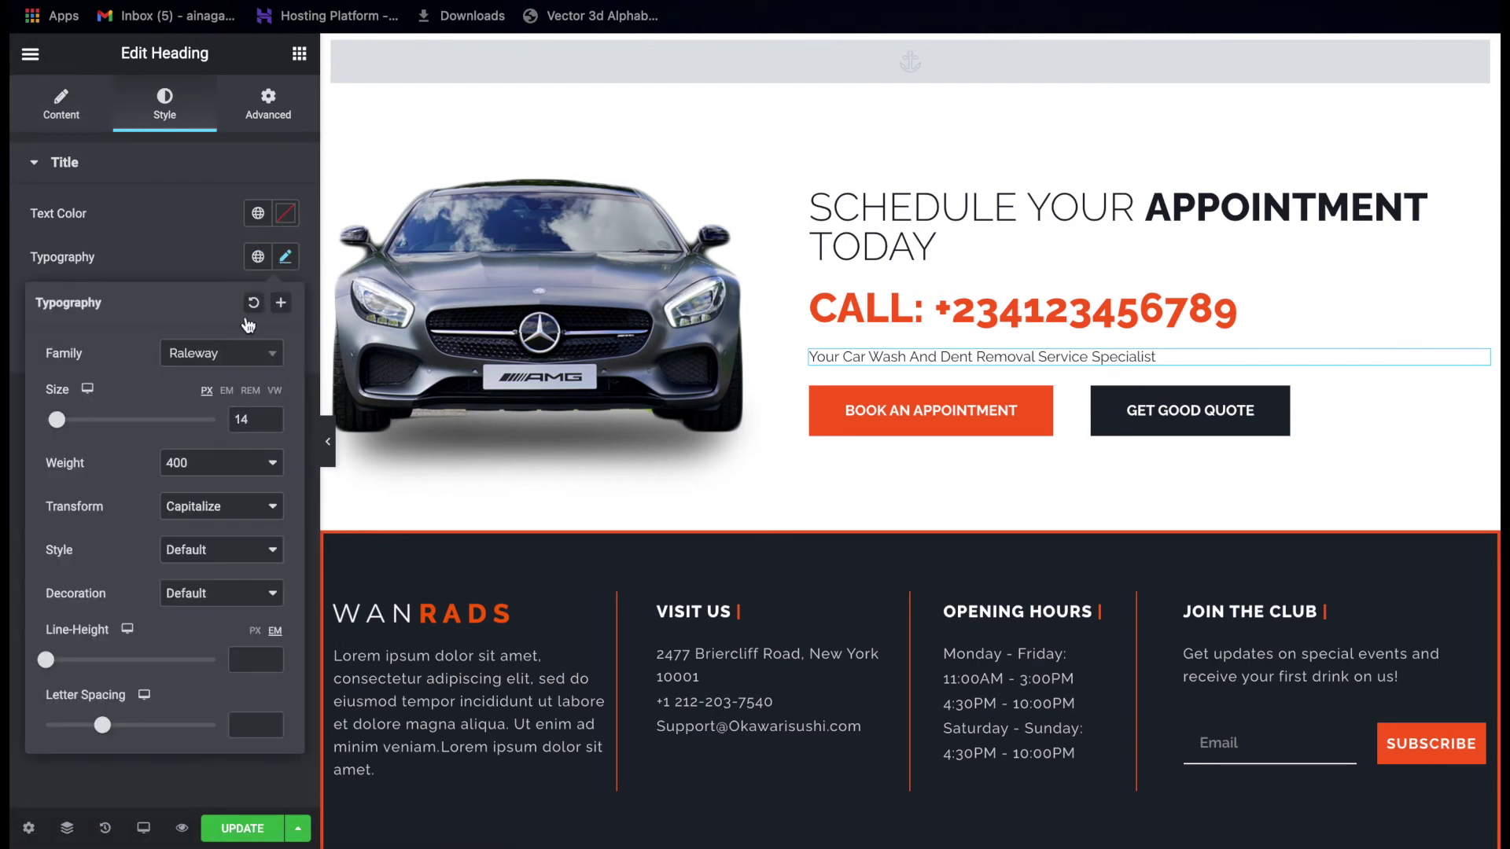
{"action": "left_click", "coordinate": [286, 258]}
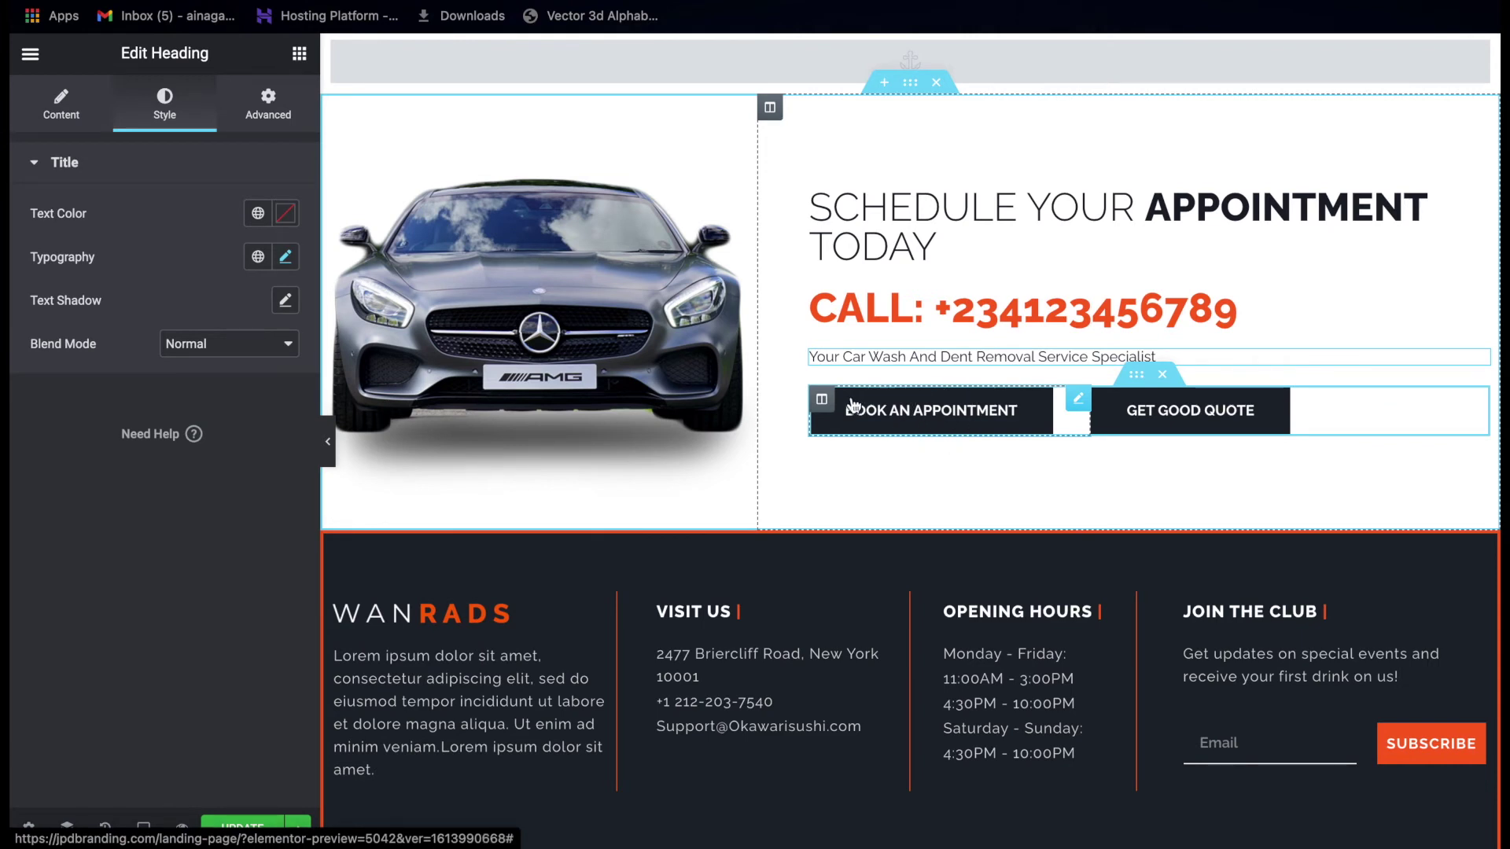
Check the text and link in the content settings of the BOOK AN APPOINTMENT button.
{"action": "left_click", "coordinate": [869, 428]}
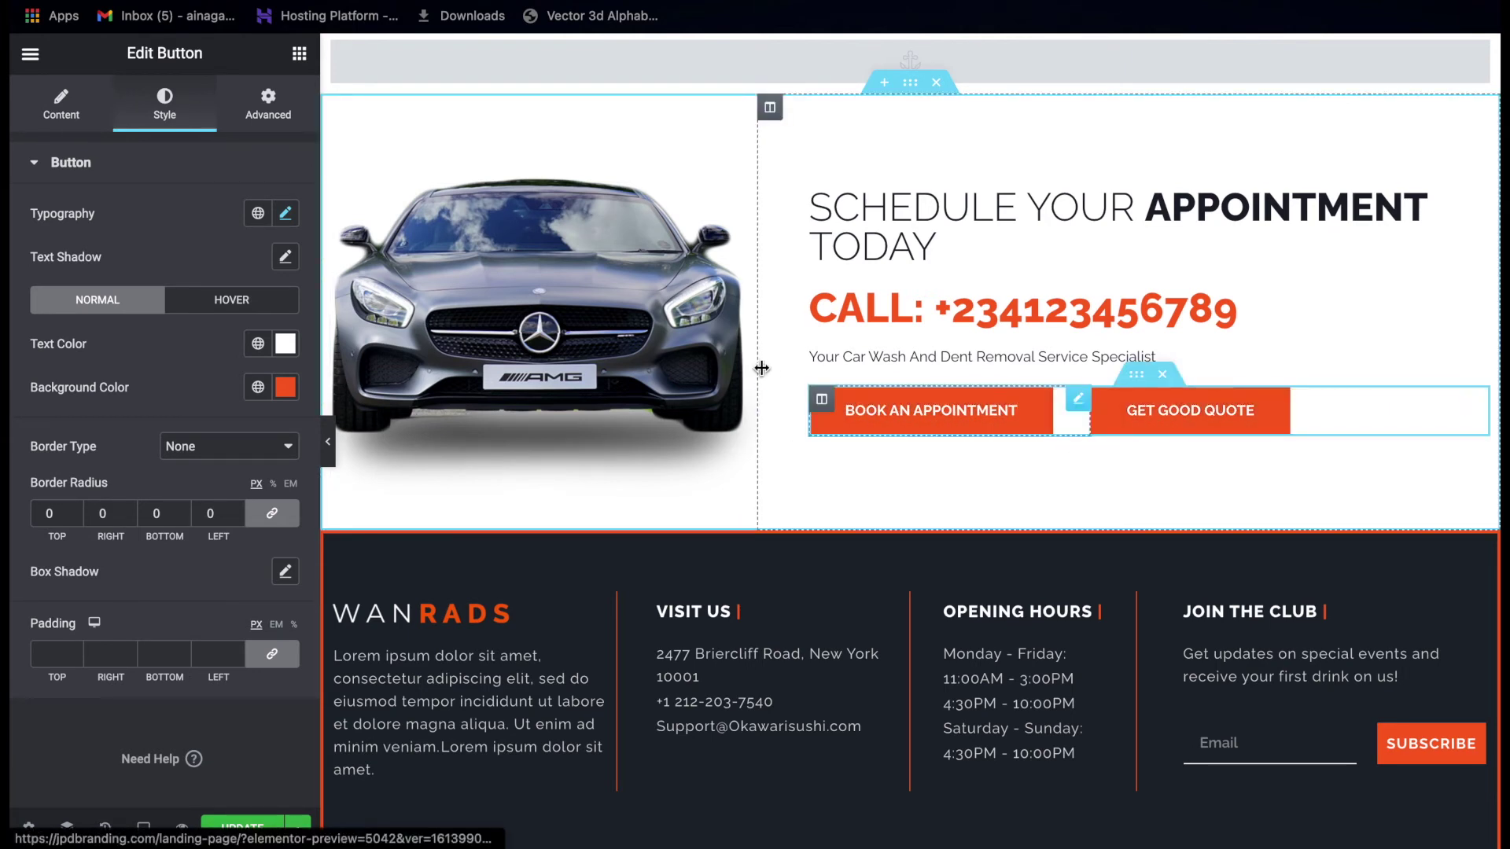
{"action": "left_click", "coordinate": [916, 417]}
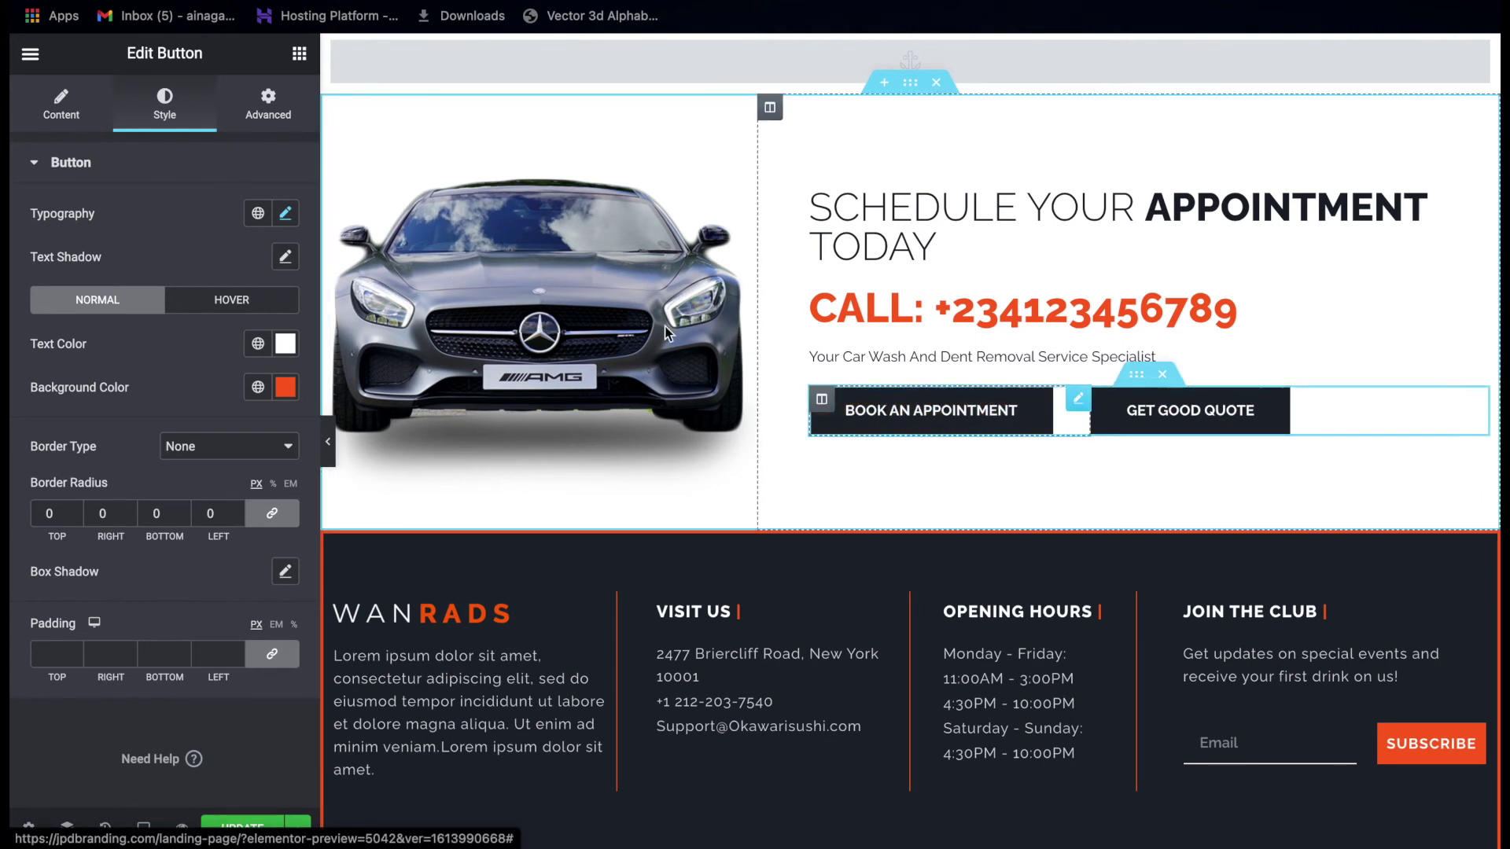
{"action": "left_click", "coordinate": [69, 117]}
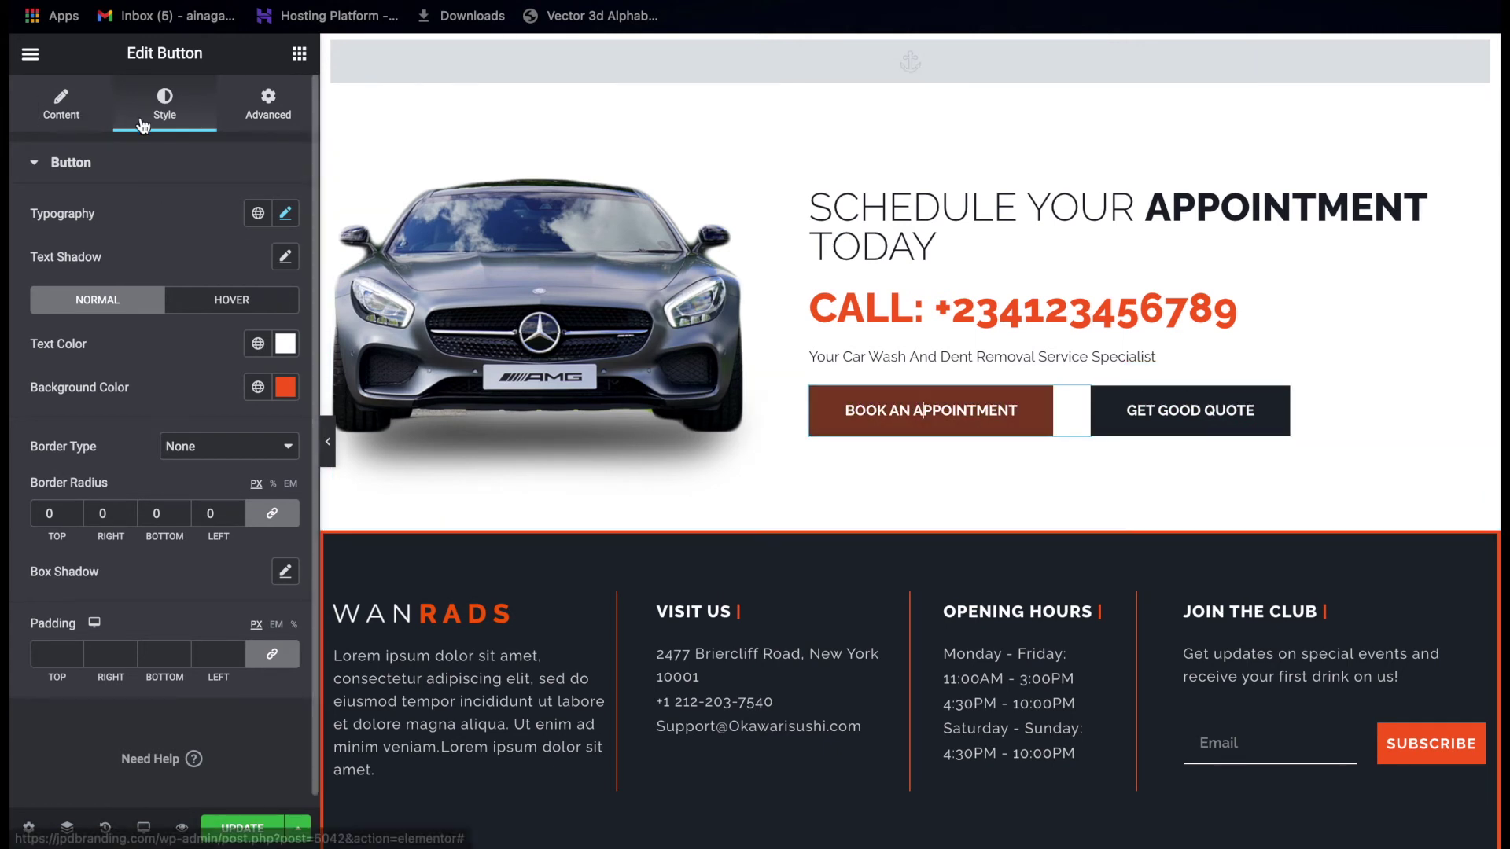
{"action": "left_click_drag", "start_coordinate": [184, 258], "coordinate": [248, 257]}
{"action": "left_click", "coordinate": [242, 257]}
{"action": "left_click", "coordinate": [67, 323]}
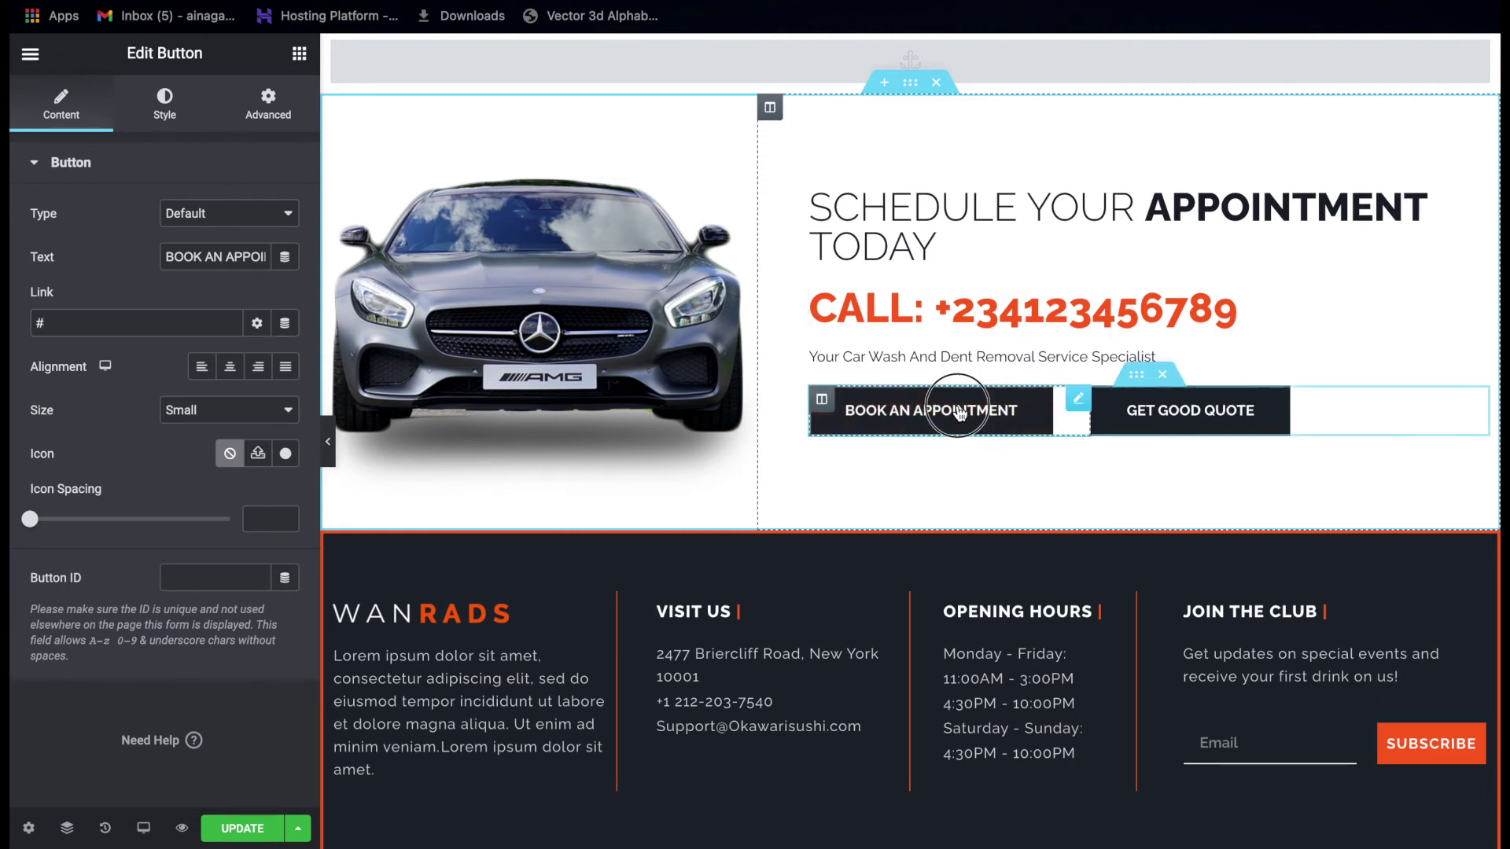
Inspect the BOOK AN APPOINTMENT button's typography and its normal and hover colour settings.
{"action": "left_click", "coordinate": [174, 107]}
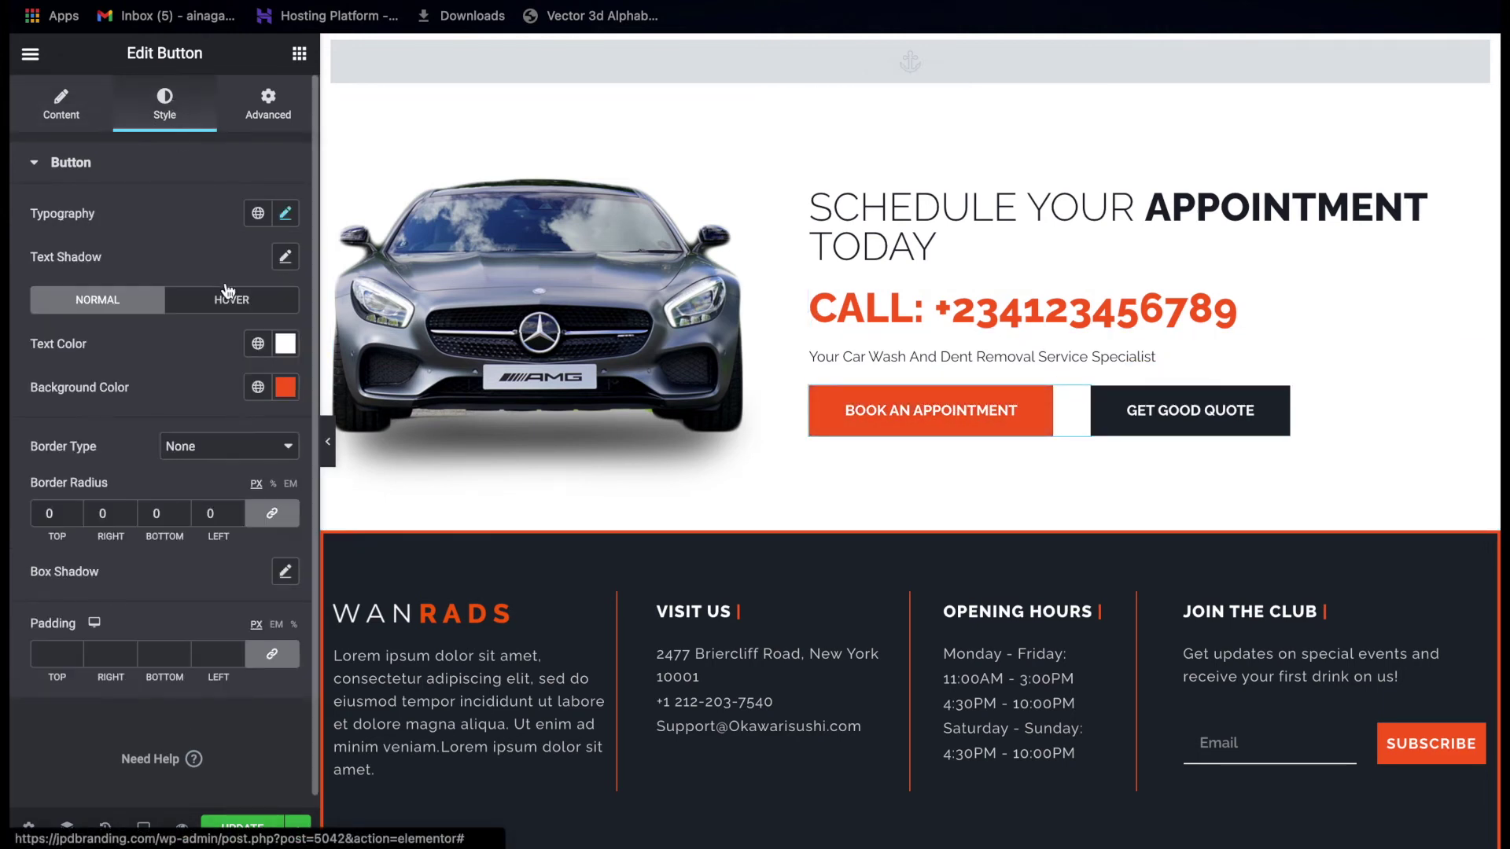
{"action": "left_click", "coordinate": [285, 214]}
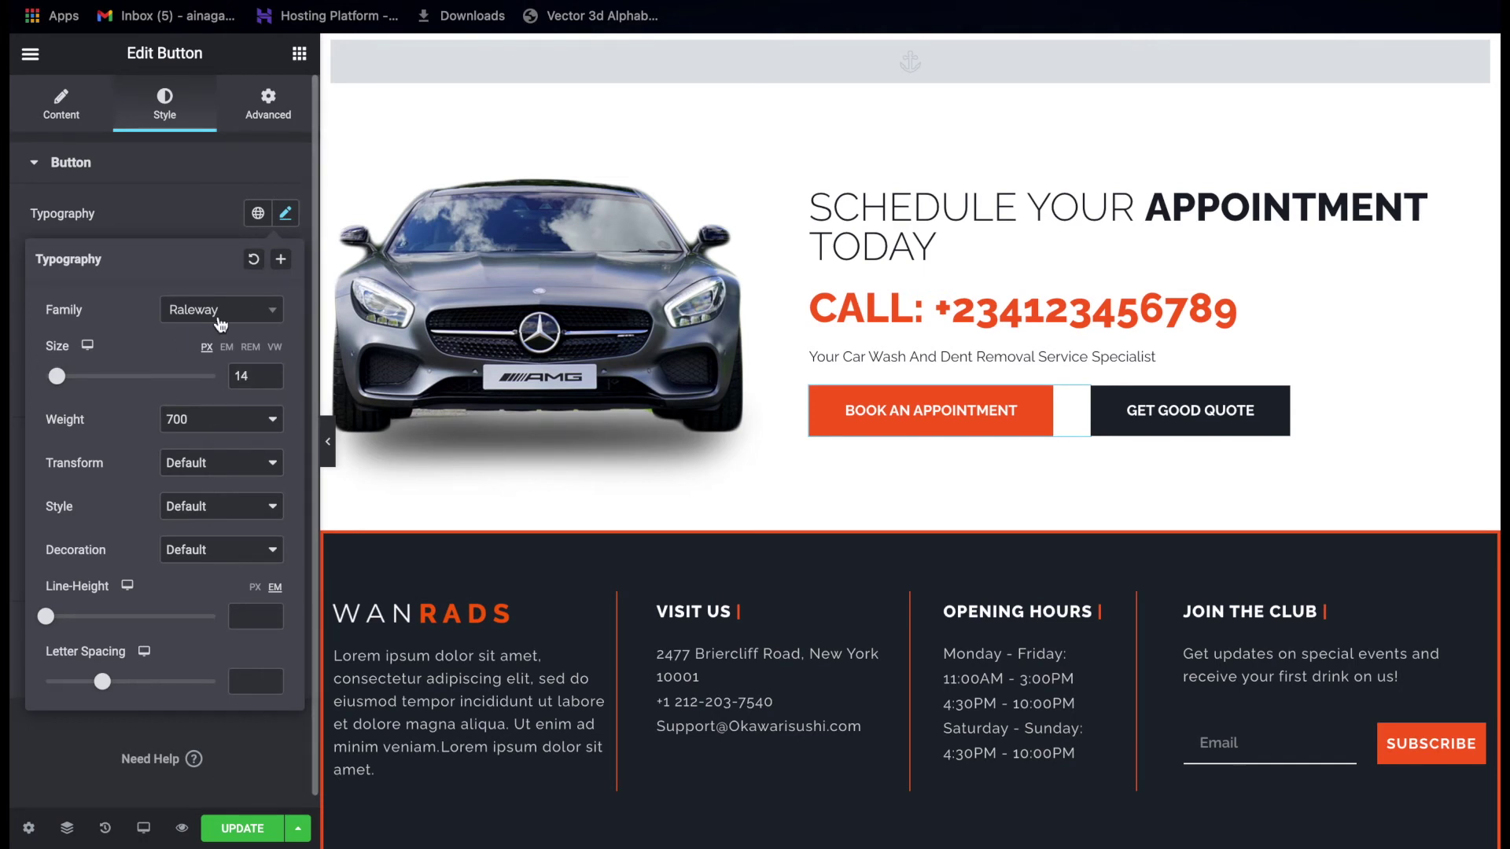
{"action": "left_click", "coordinate": [286, 213]}
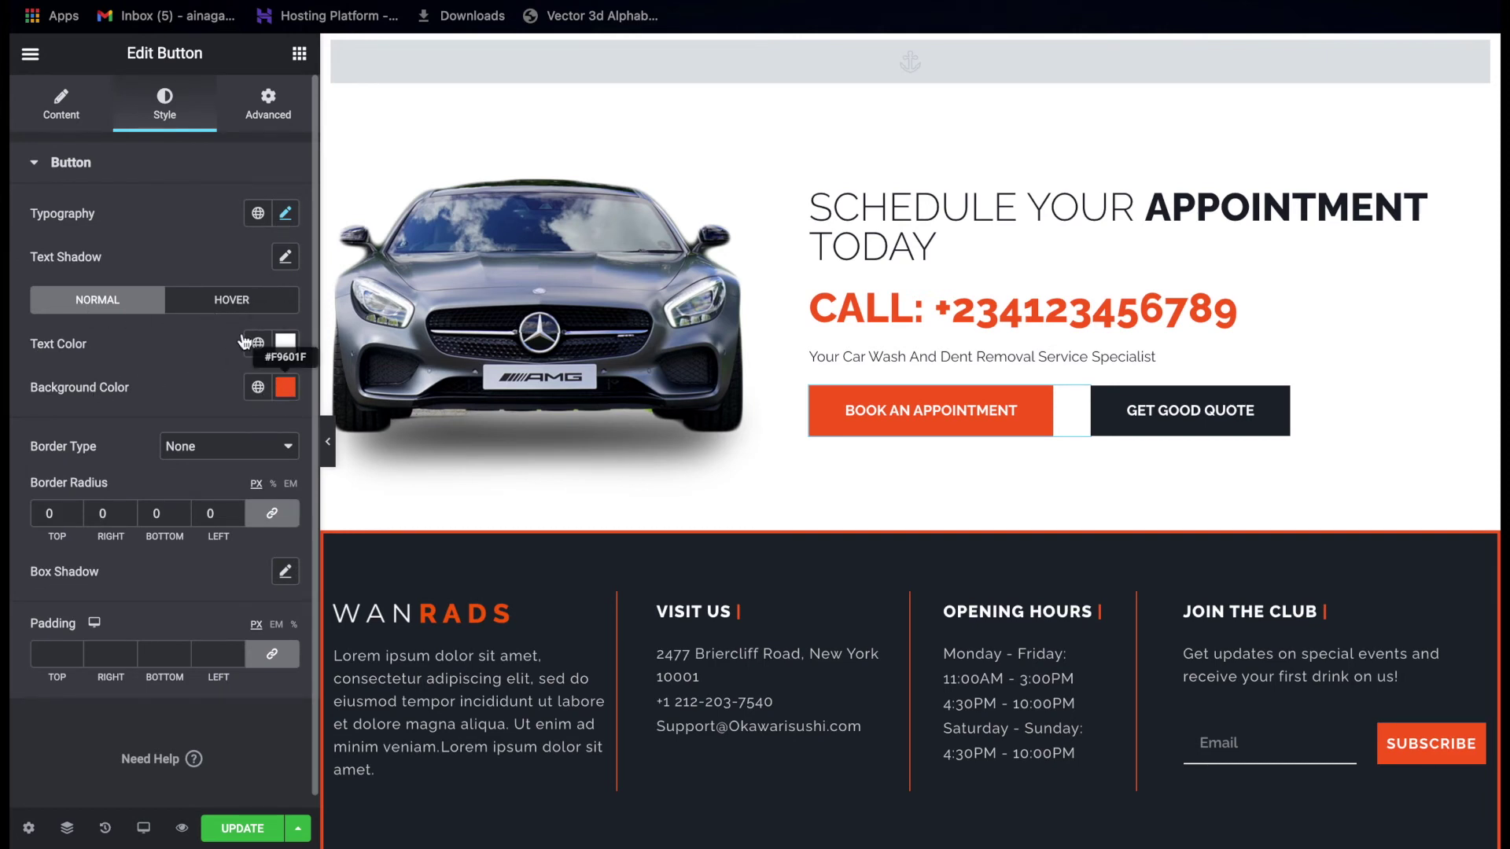
{"action": "left_click", "coordinate": [222, 305]}
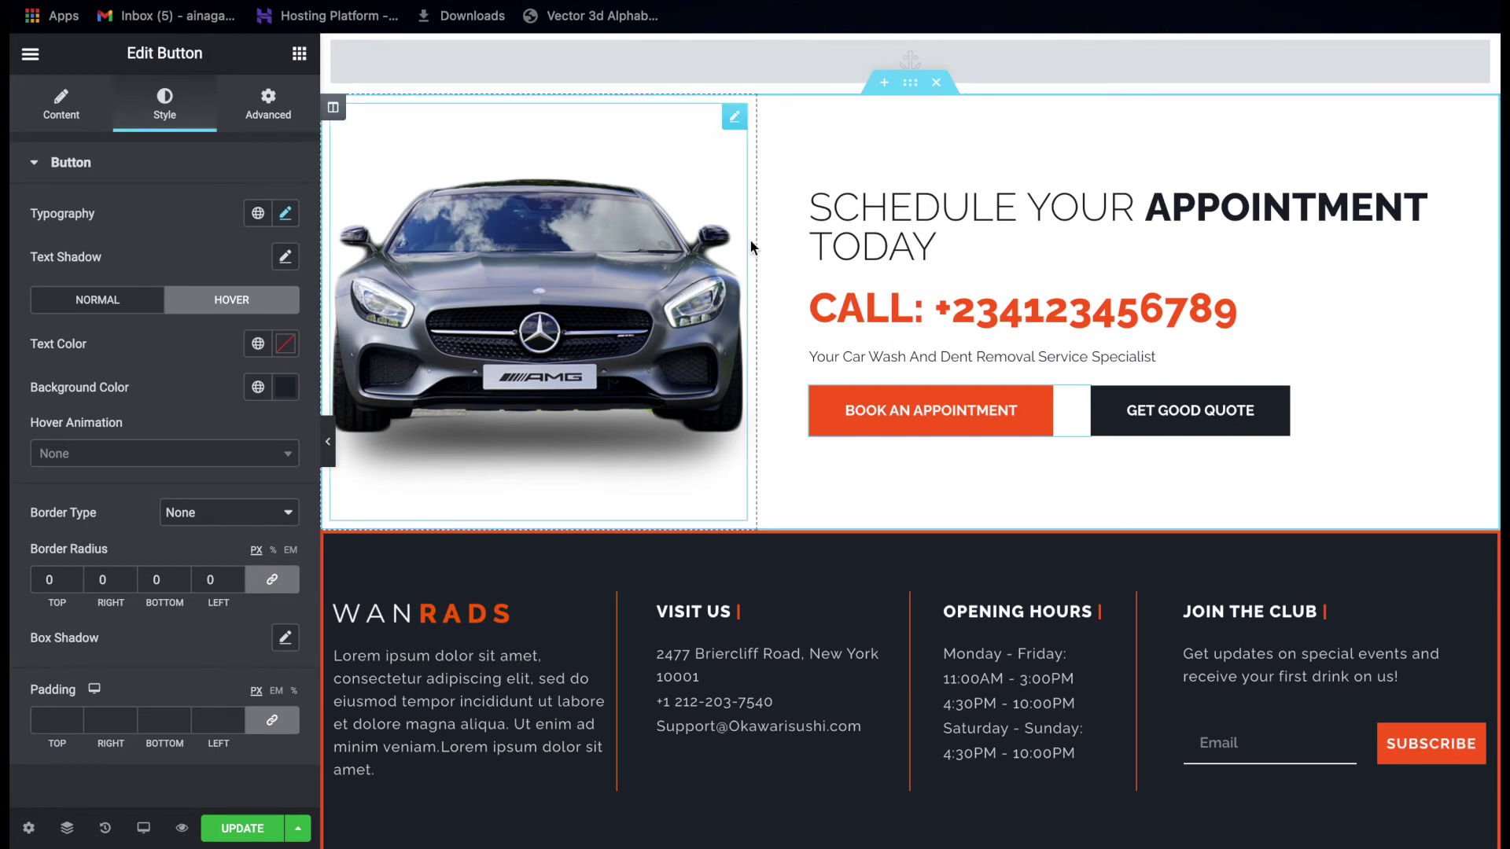
{"action": "left_click_drag", "start_coordinate": [755, 243], "coordinate": [756, 243]}
Unlink the footer section's border widths and set the top width to 4, keeping the other sides at 0.
{"action": "scroll", "coordinate": [741, 437], "scroll_direction": "down", "scroll_amount": 4}
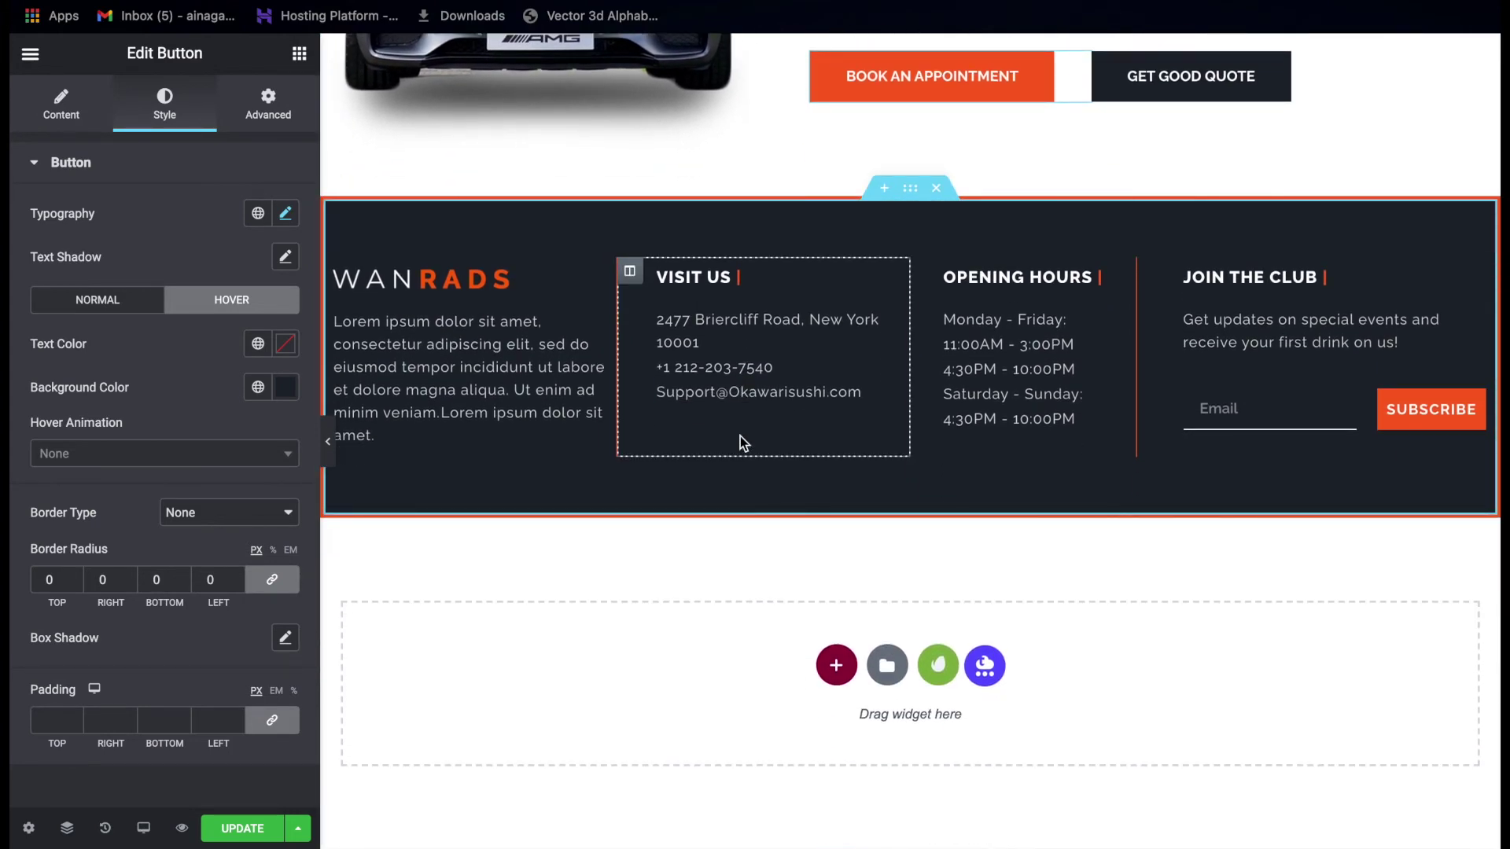
{"action": "left_click", "coordinate": [910, 189]}
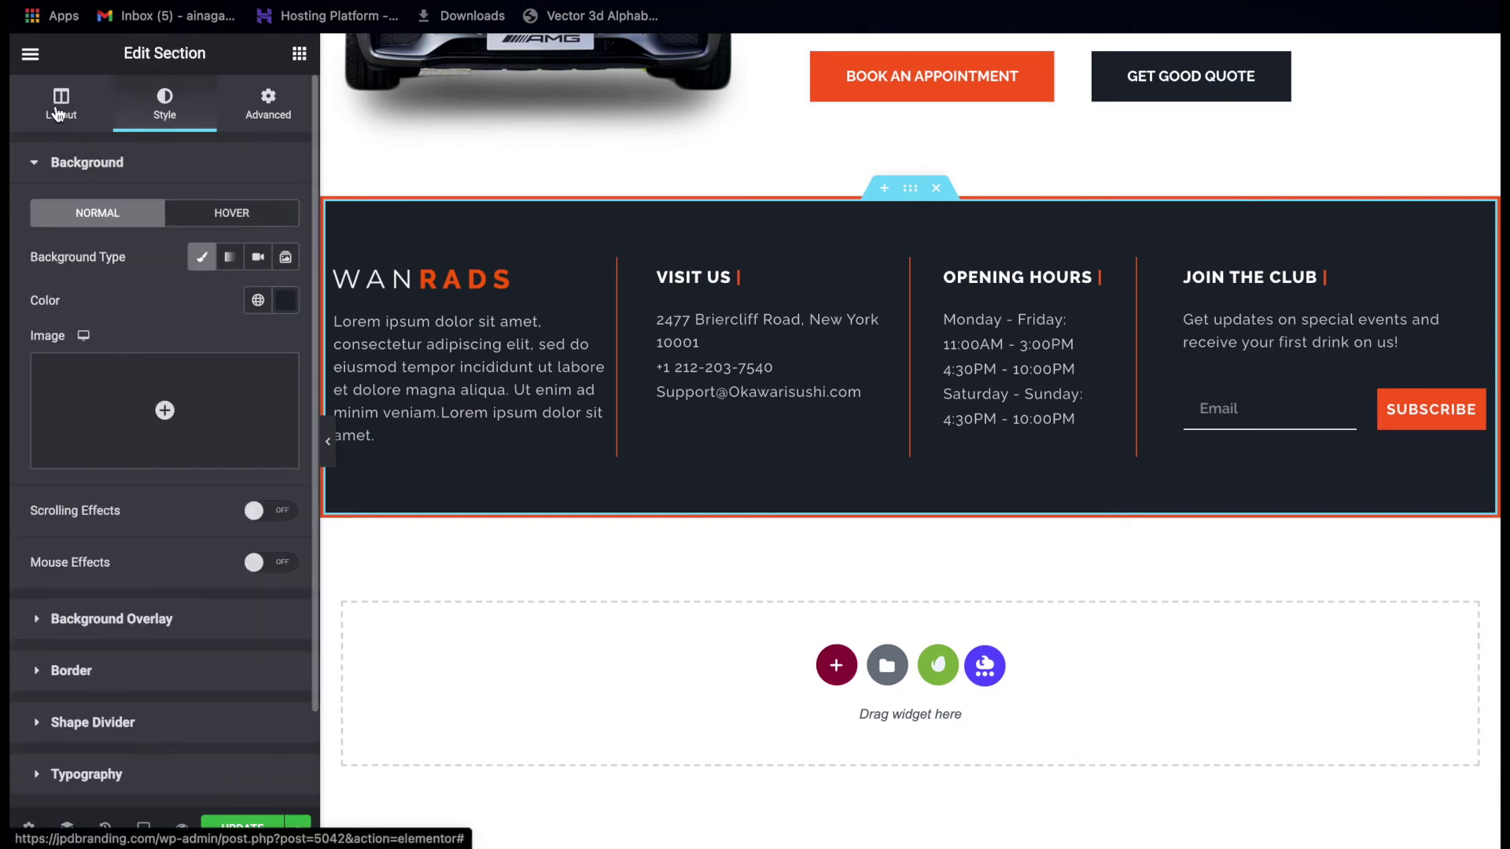
{"action": "scroll", "coordinate": [258, 216], "scroll_direction": "down", "scroll_amount": 3}
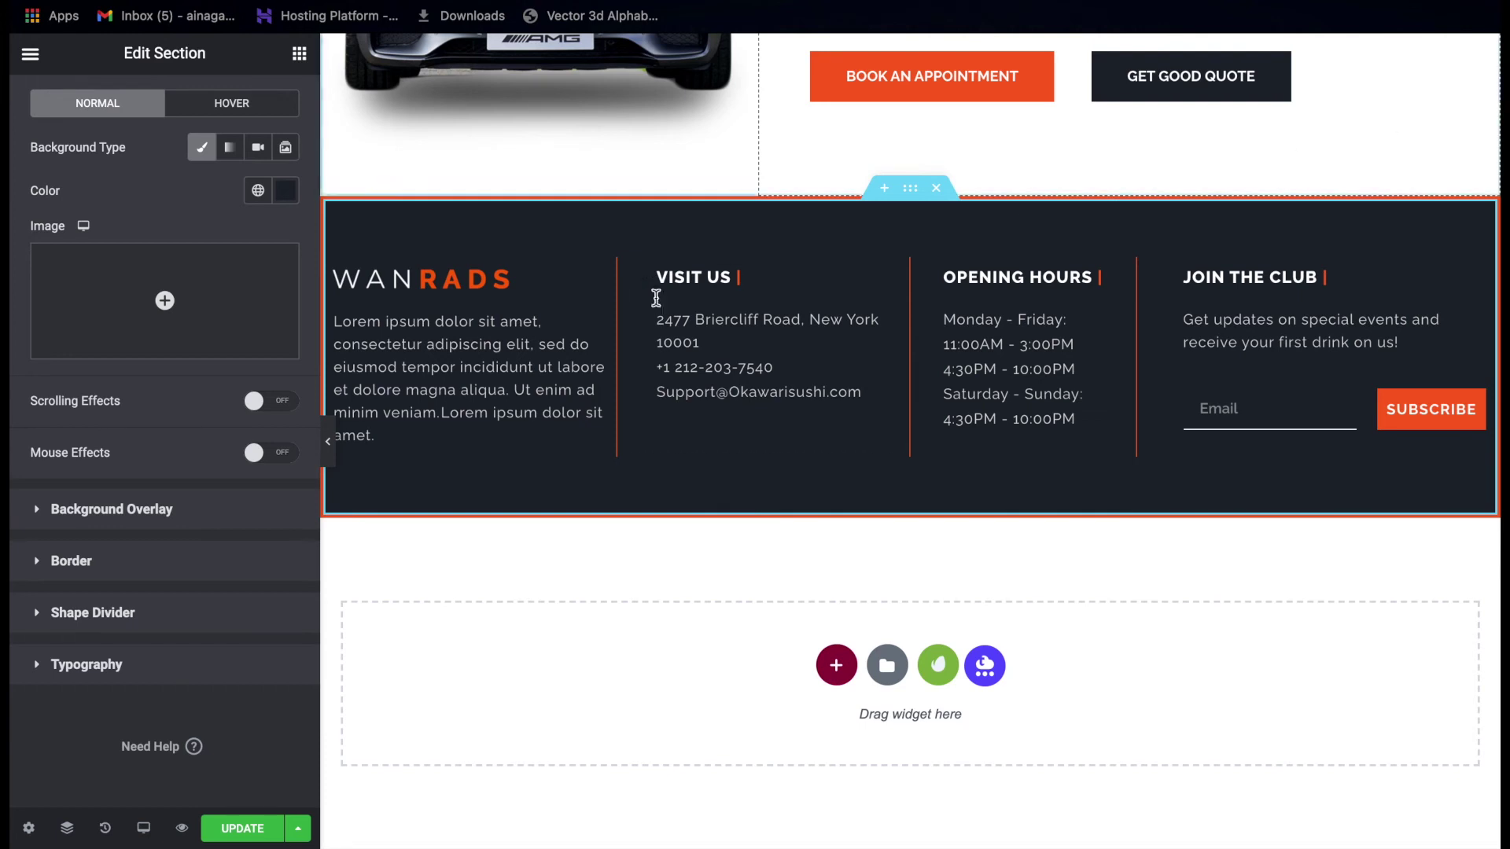
{"action": "scroll", "coordinate": [228, 171], "scroll_direction": "up", "scroll_amount": 3}
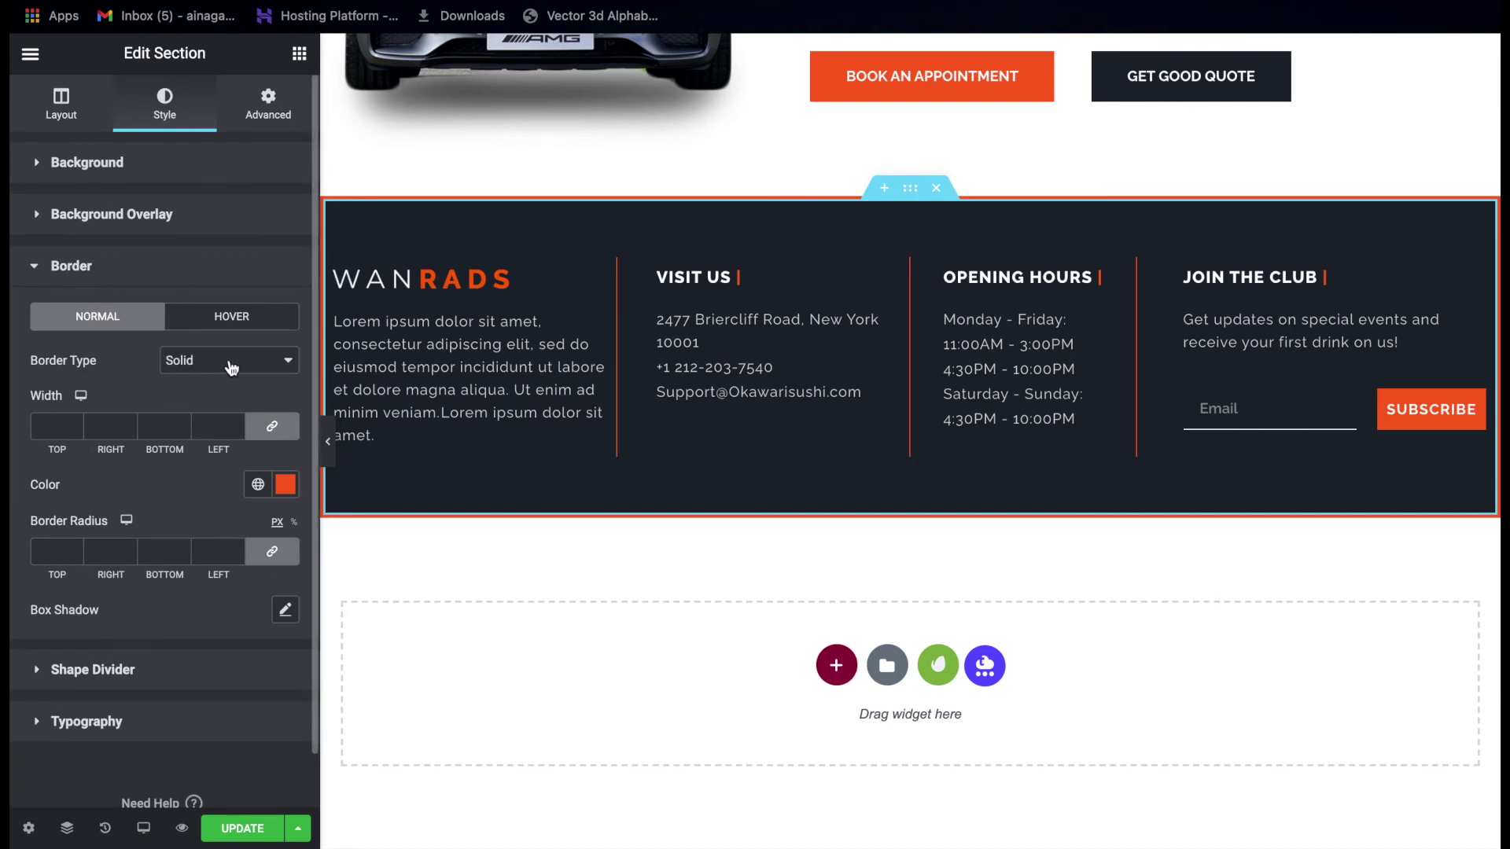
{"action": "left_click", "coordinate": [272, 427]}
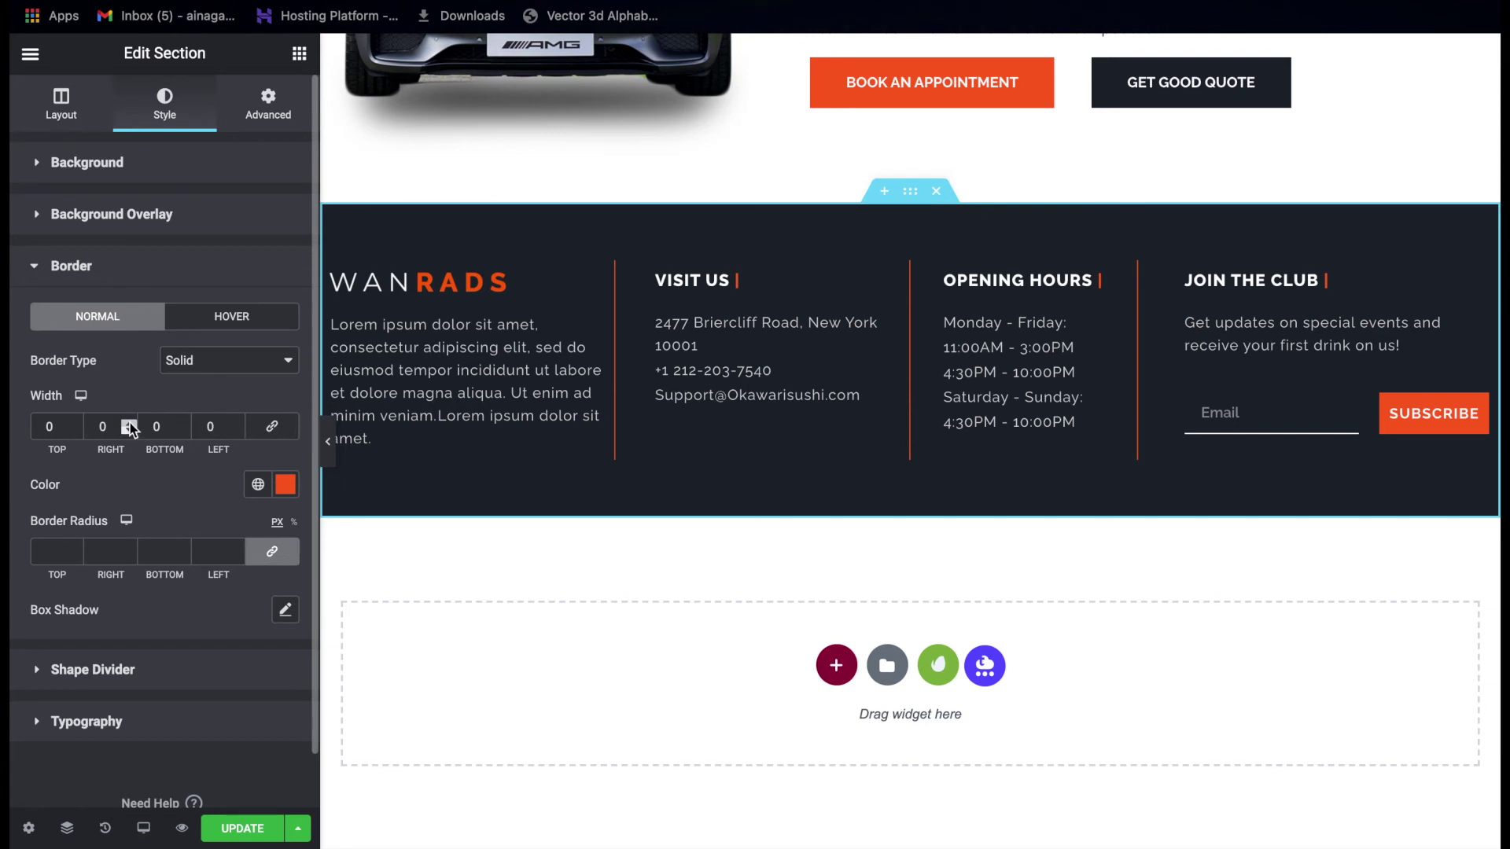
{"action": "left_click", "coordinate": [74, 424]}
{"action": "left_click", "coordinate": [75, 424]}
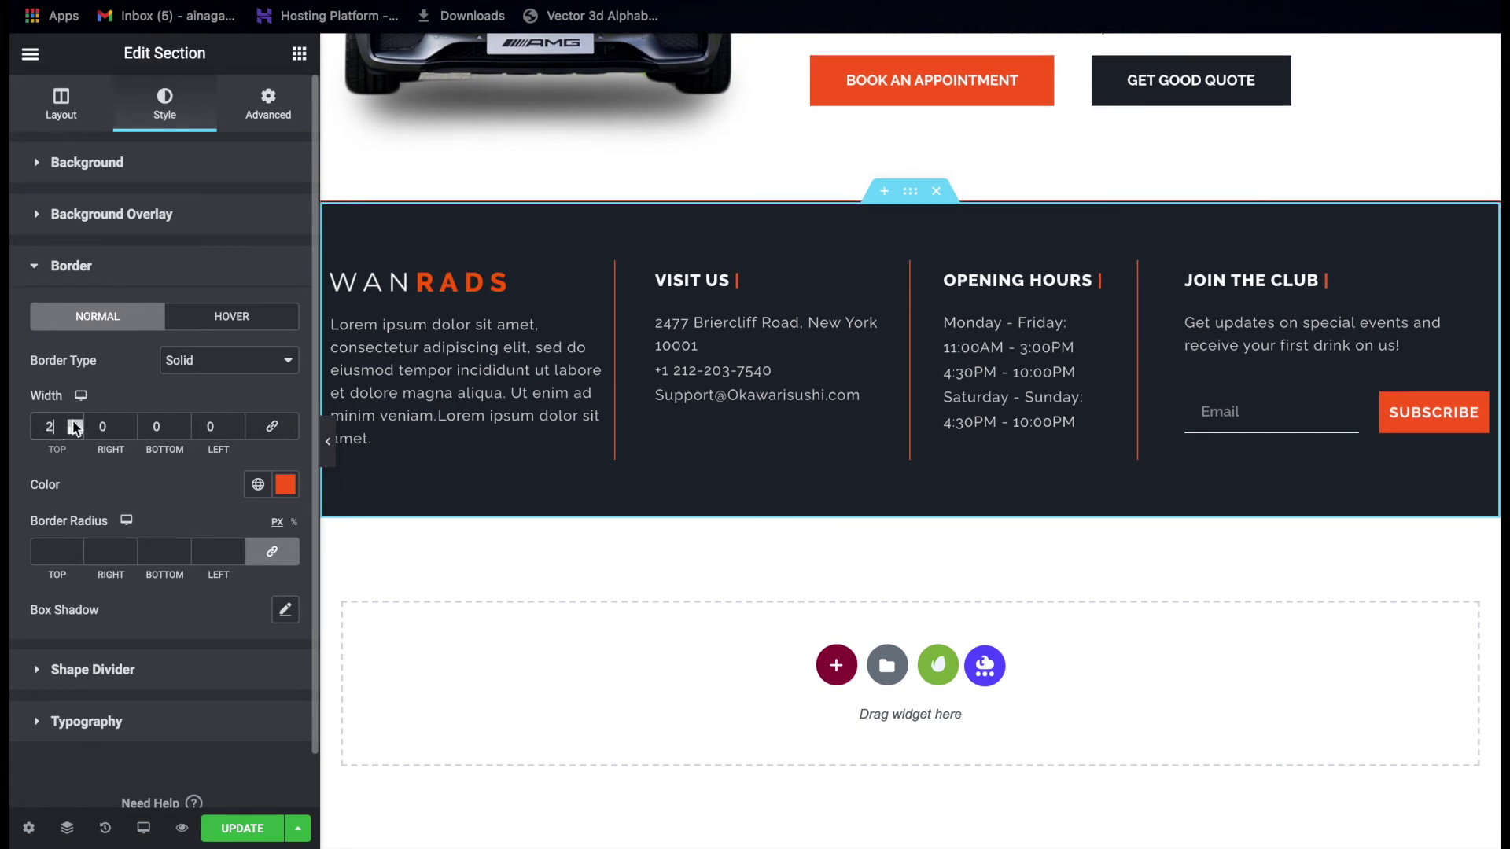
{"action": "left_click", "coordinate": [75, 424]}
{"action": "left_click", "coordinate": [75, 424]}
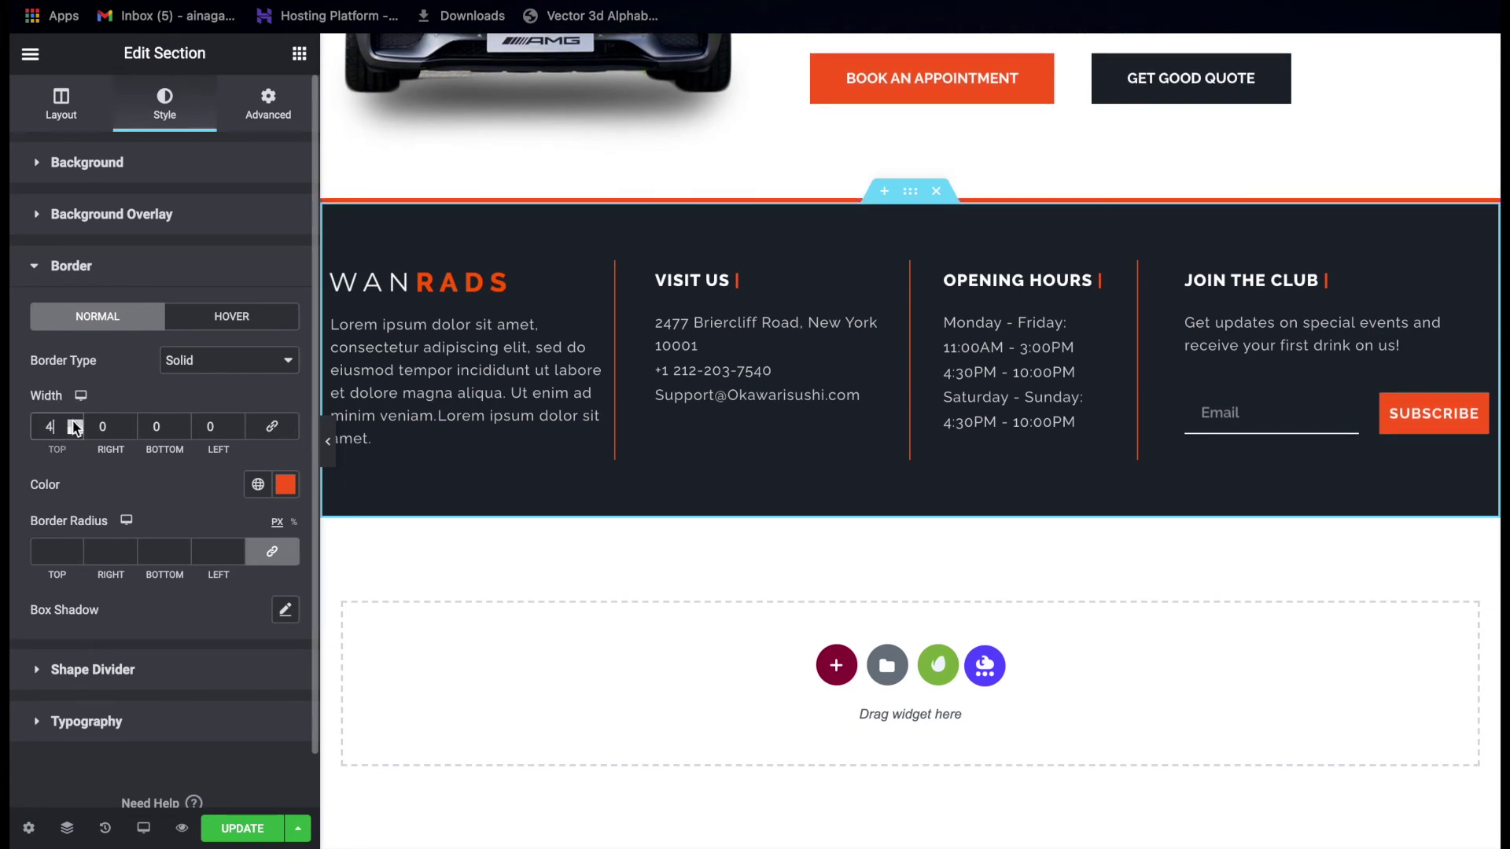
Preview the footer's top border at full page width, then return to the section's settings and collapse the border options.
{"action": "left_click", "coordinate": [330, 456]}
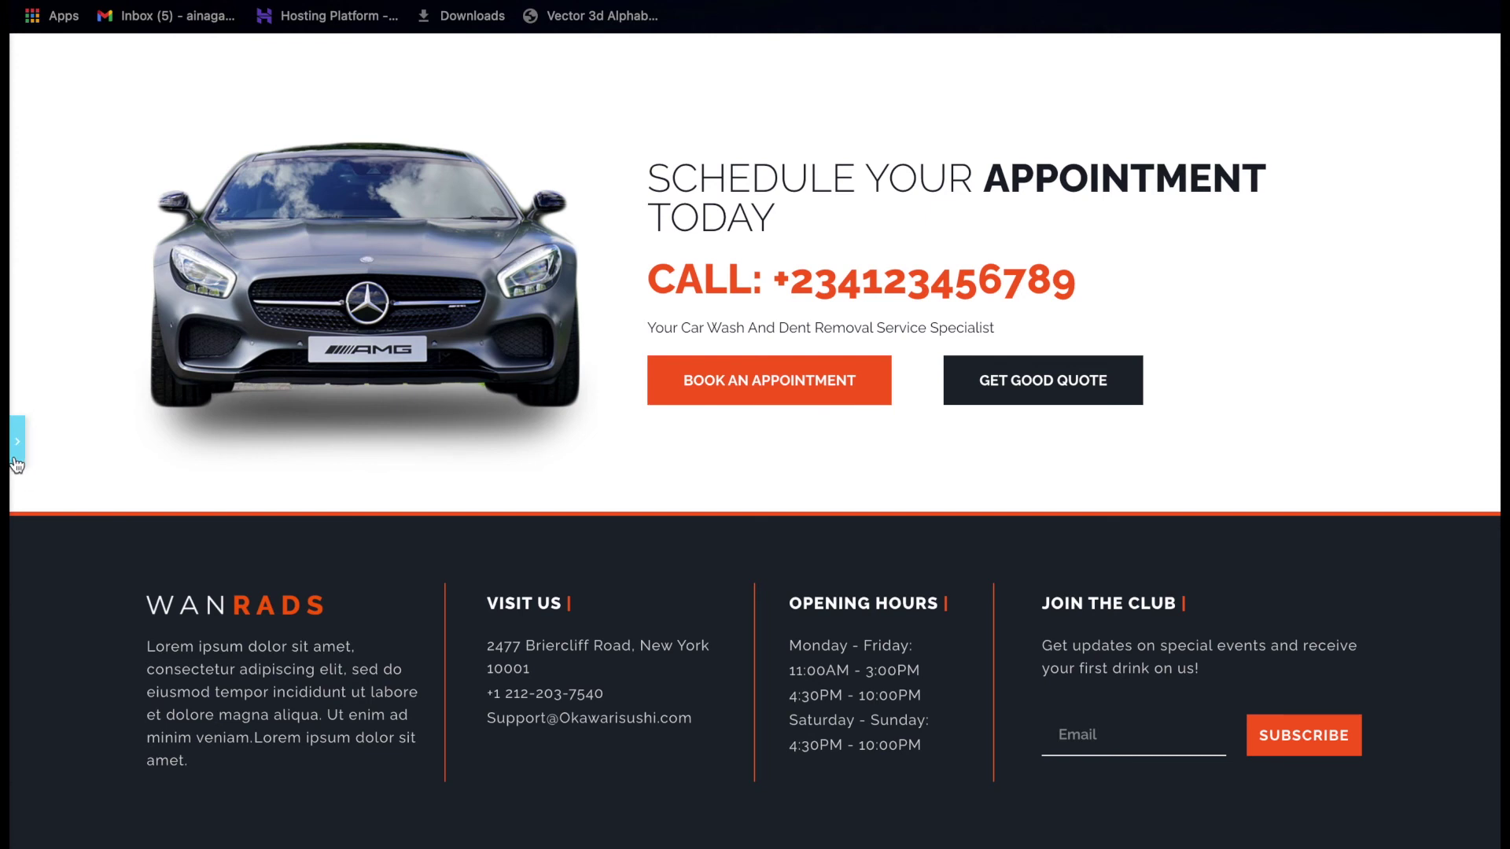
{"action": "scroll", "coordinate": [196, 425], "scroll_direction": "down", "scroll_amount": 4}
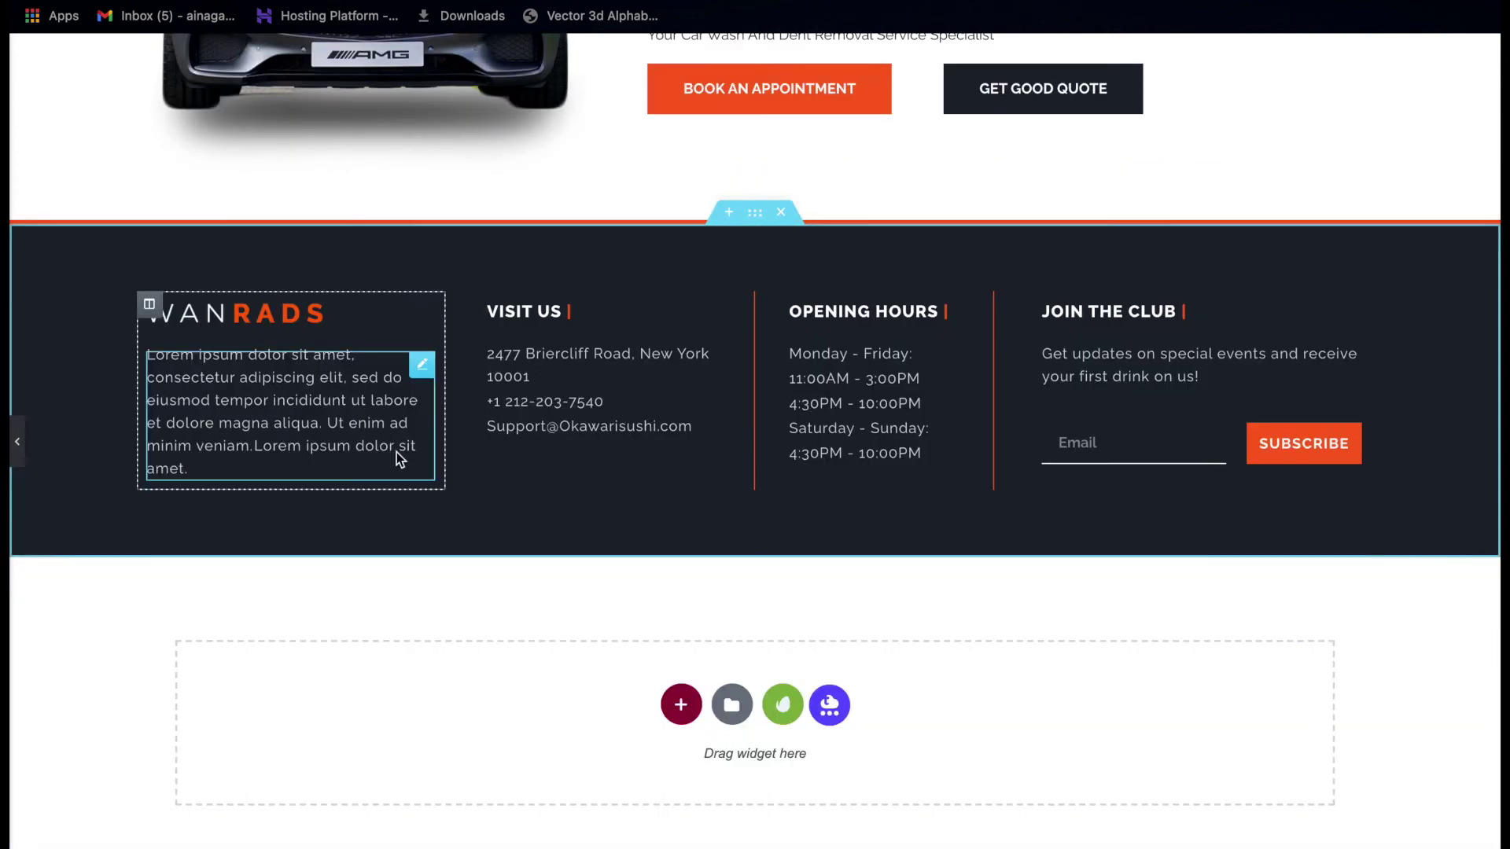
{"action": "key", "text": "ctrl+p"}
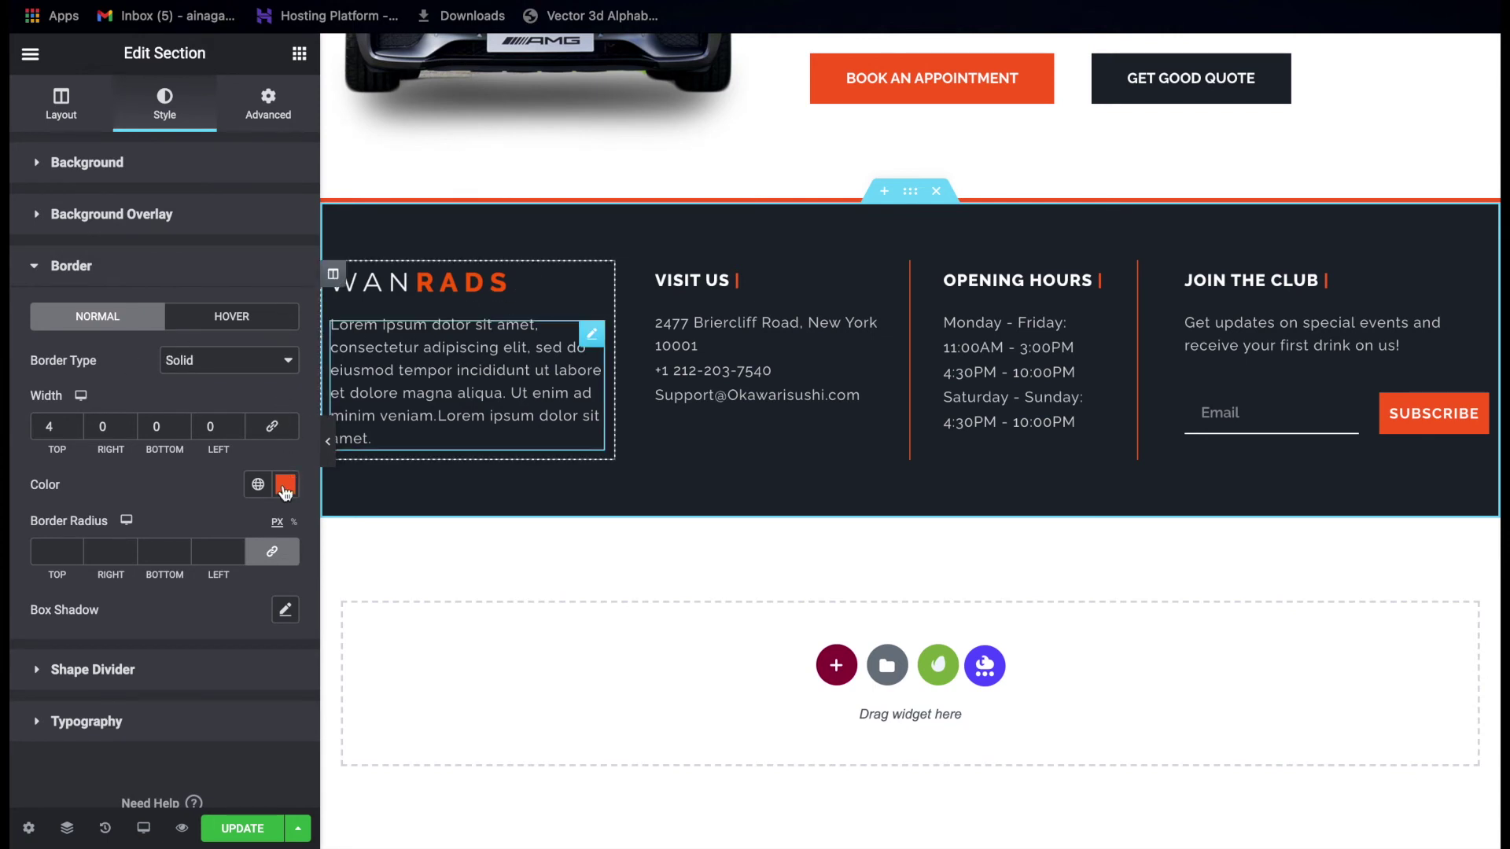
{"action": "left_click", "coordinate": [139, 279]}
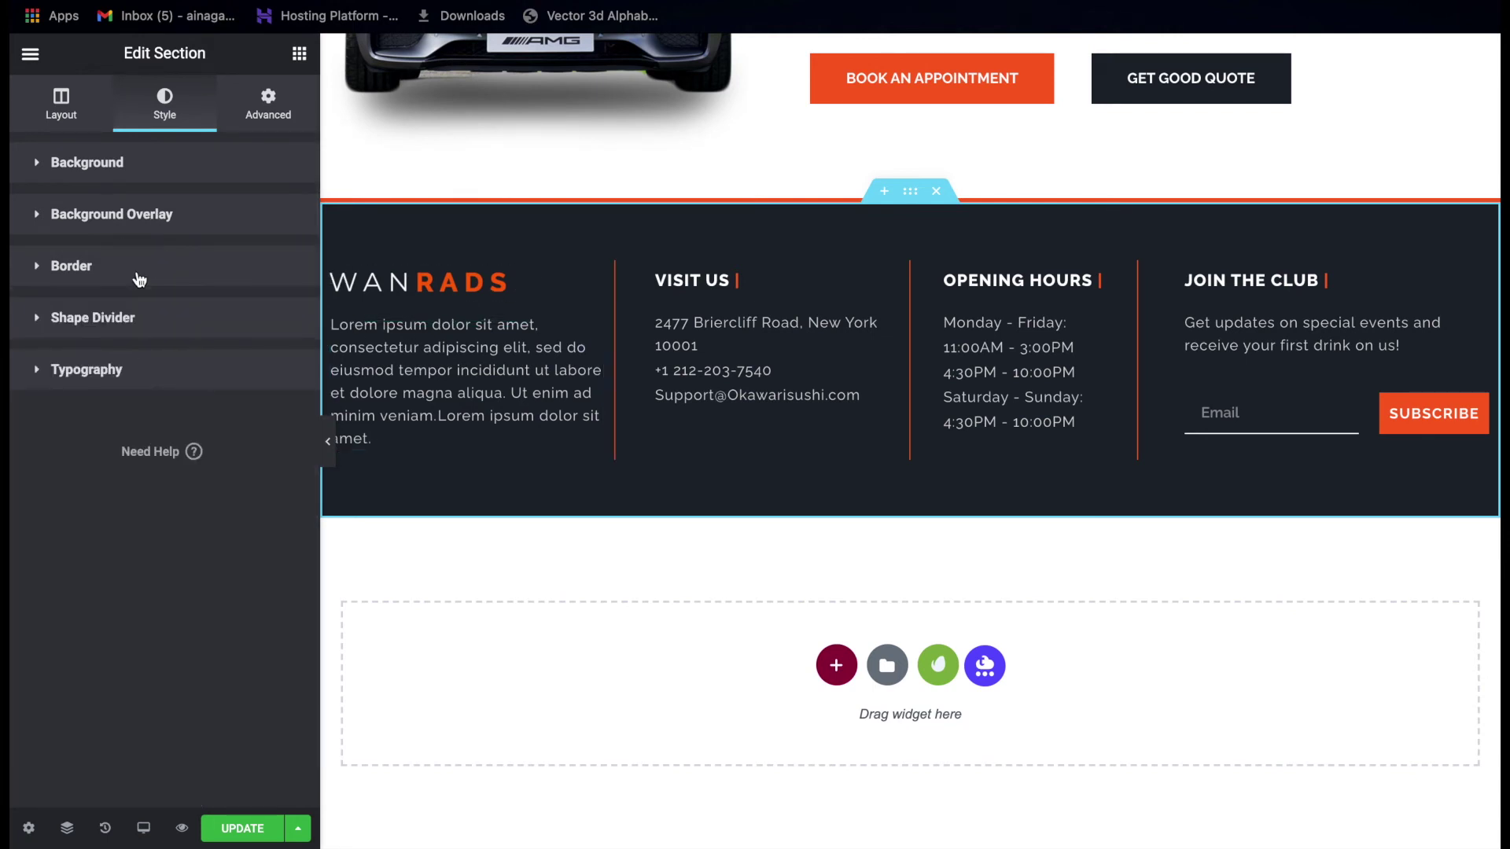
Check the footer logo's image settings and the style settings of the description paragraph below it.
{"action": "left_click", "coordinate": [451, 289]}
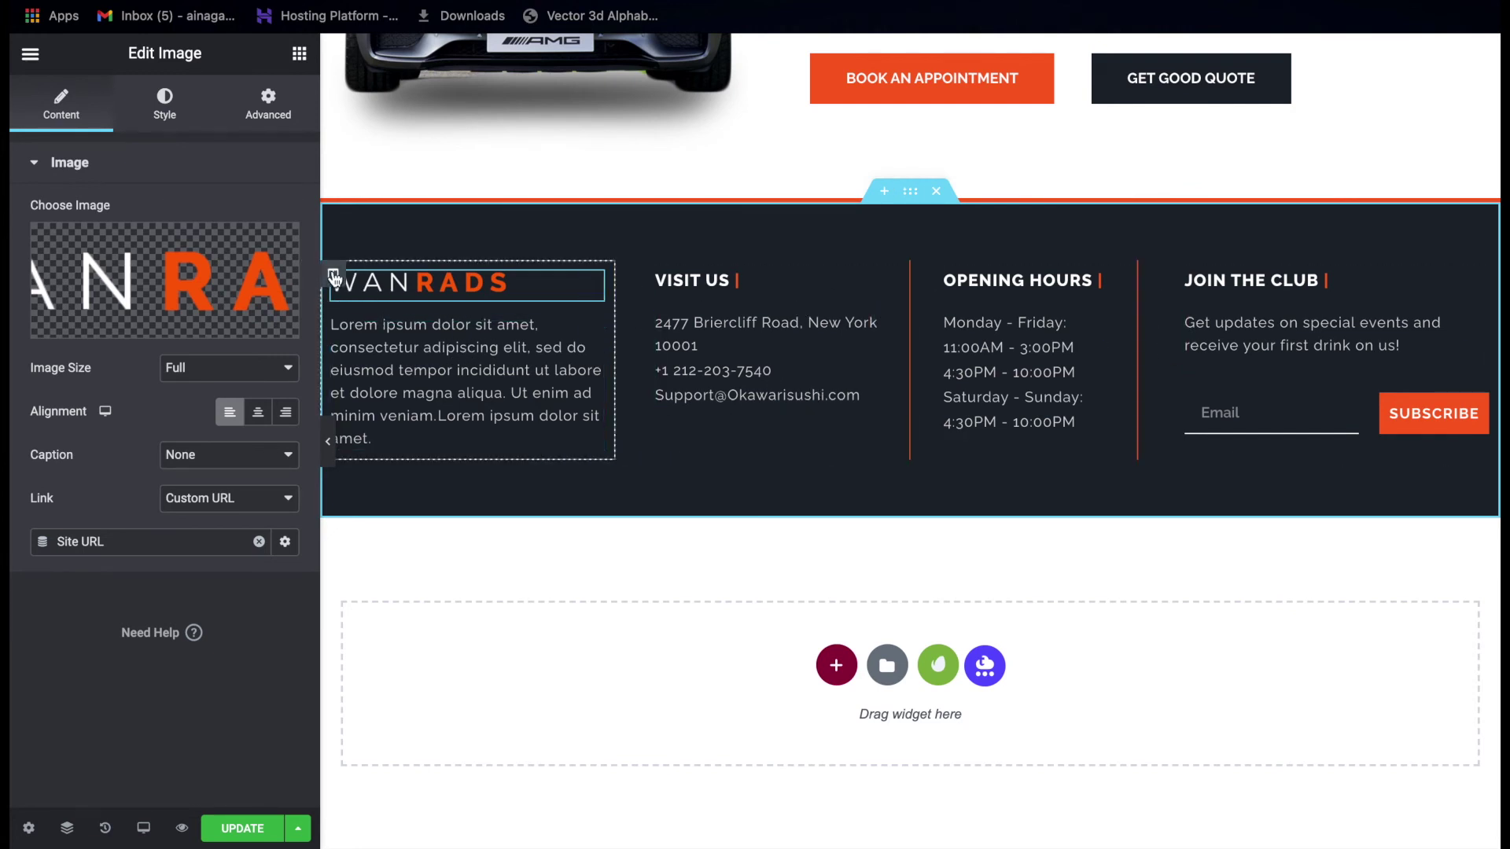
{"action": "left_click", "coordinate": [437, 294]}
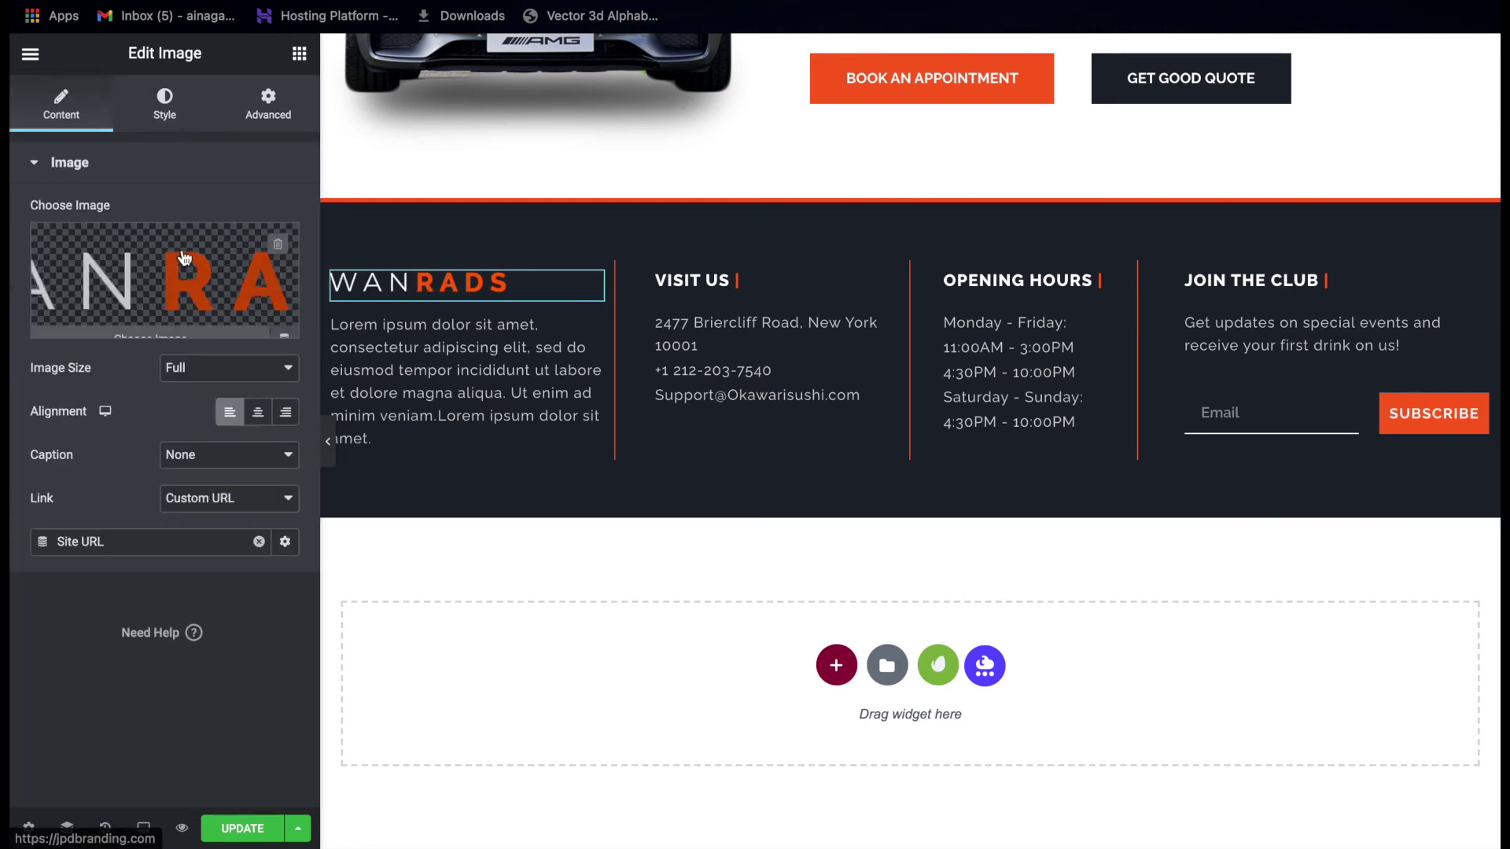
{"action": "left_click", "coordinate": [416, 361]}
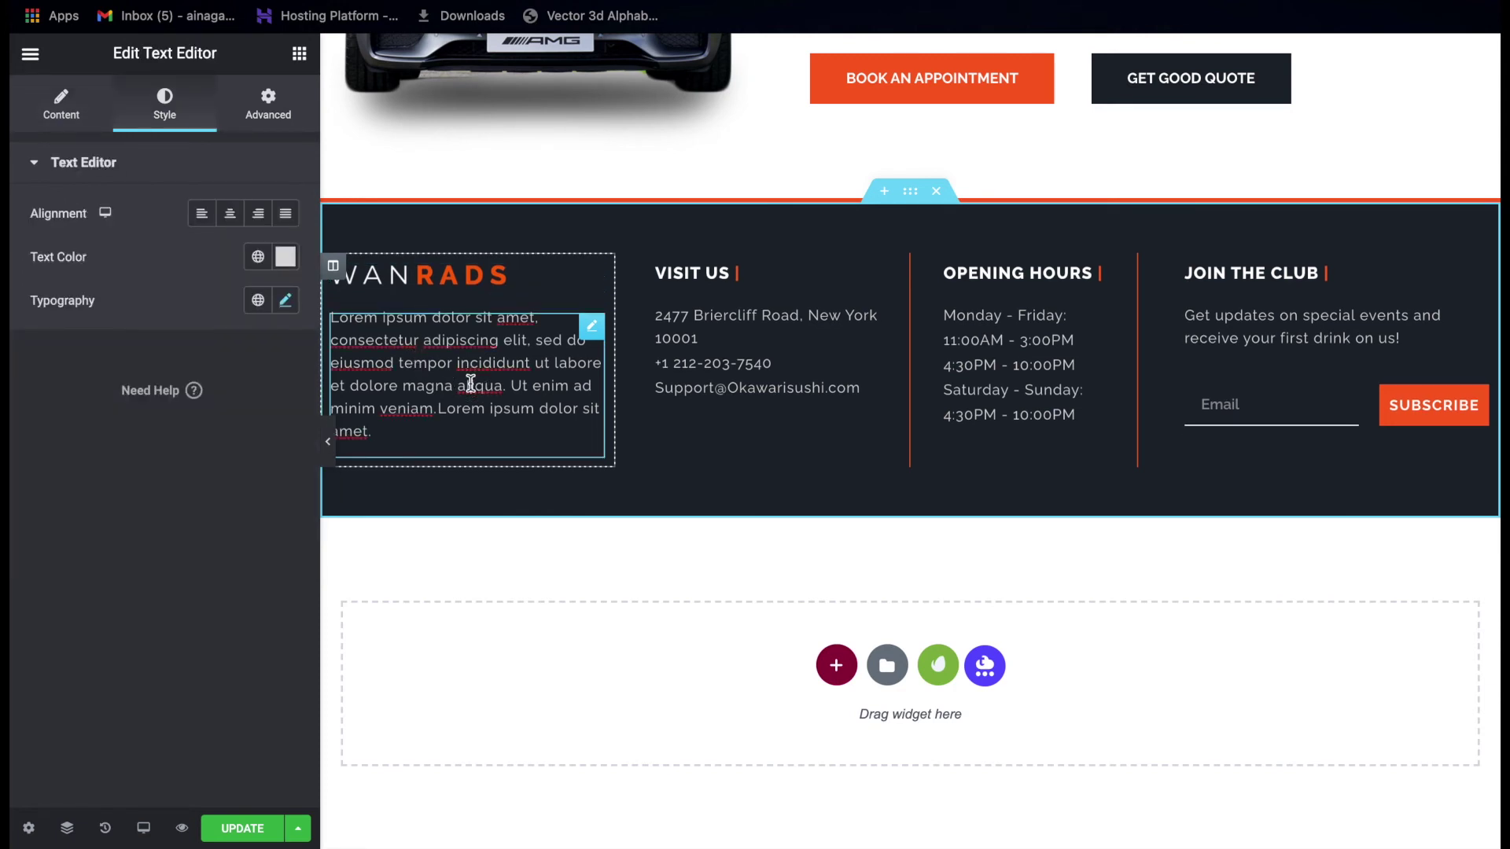
{"action": "left_click_drag", "start_coordinate": [375, 363], "coordinate": [470, 430]}
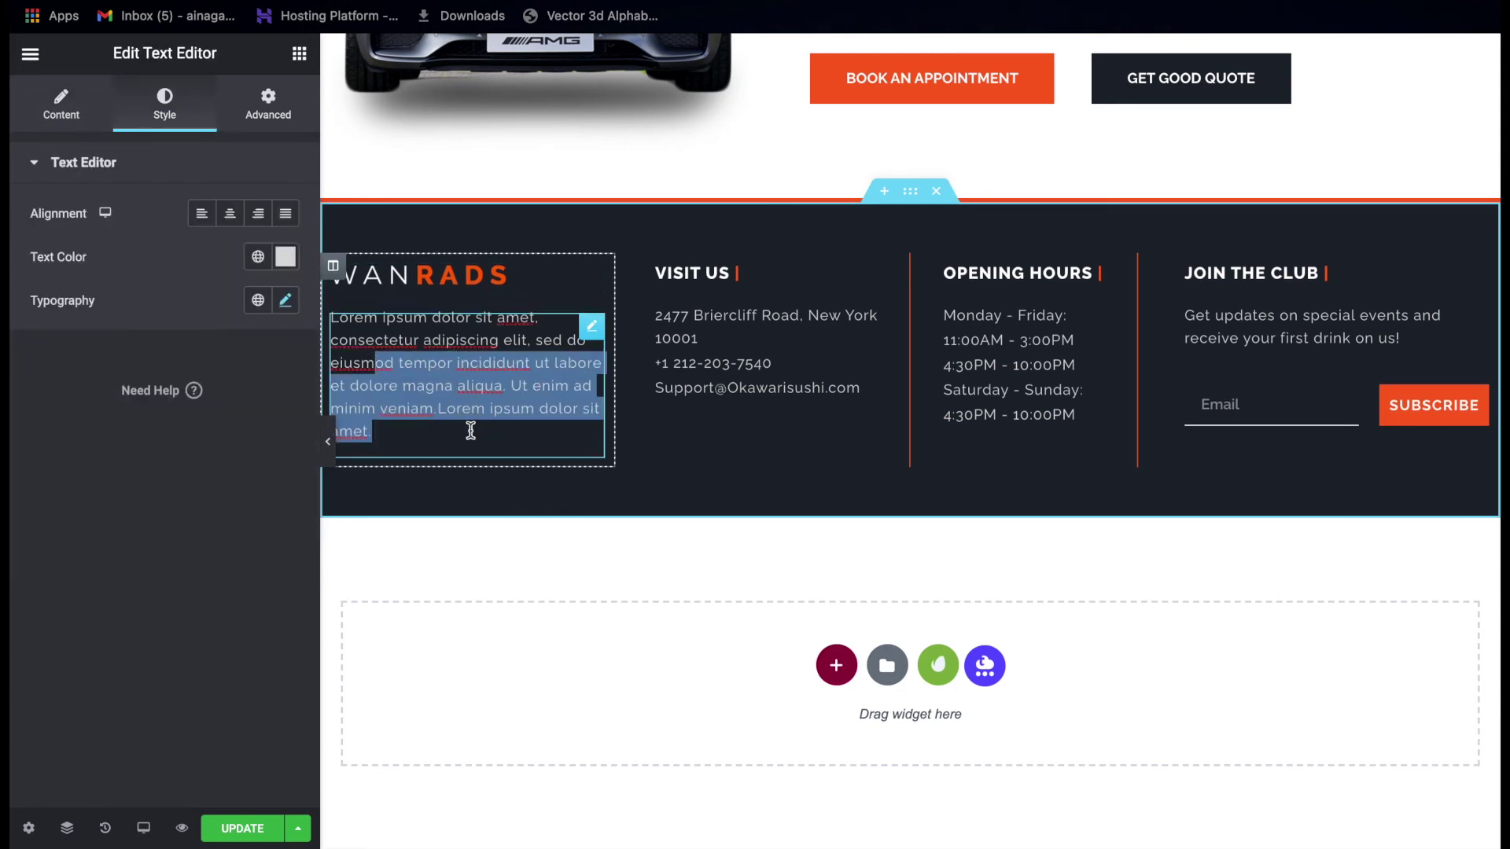
{"action": "left_click", "coordinate": [426, 384]}
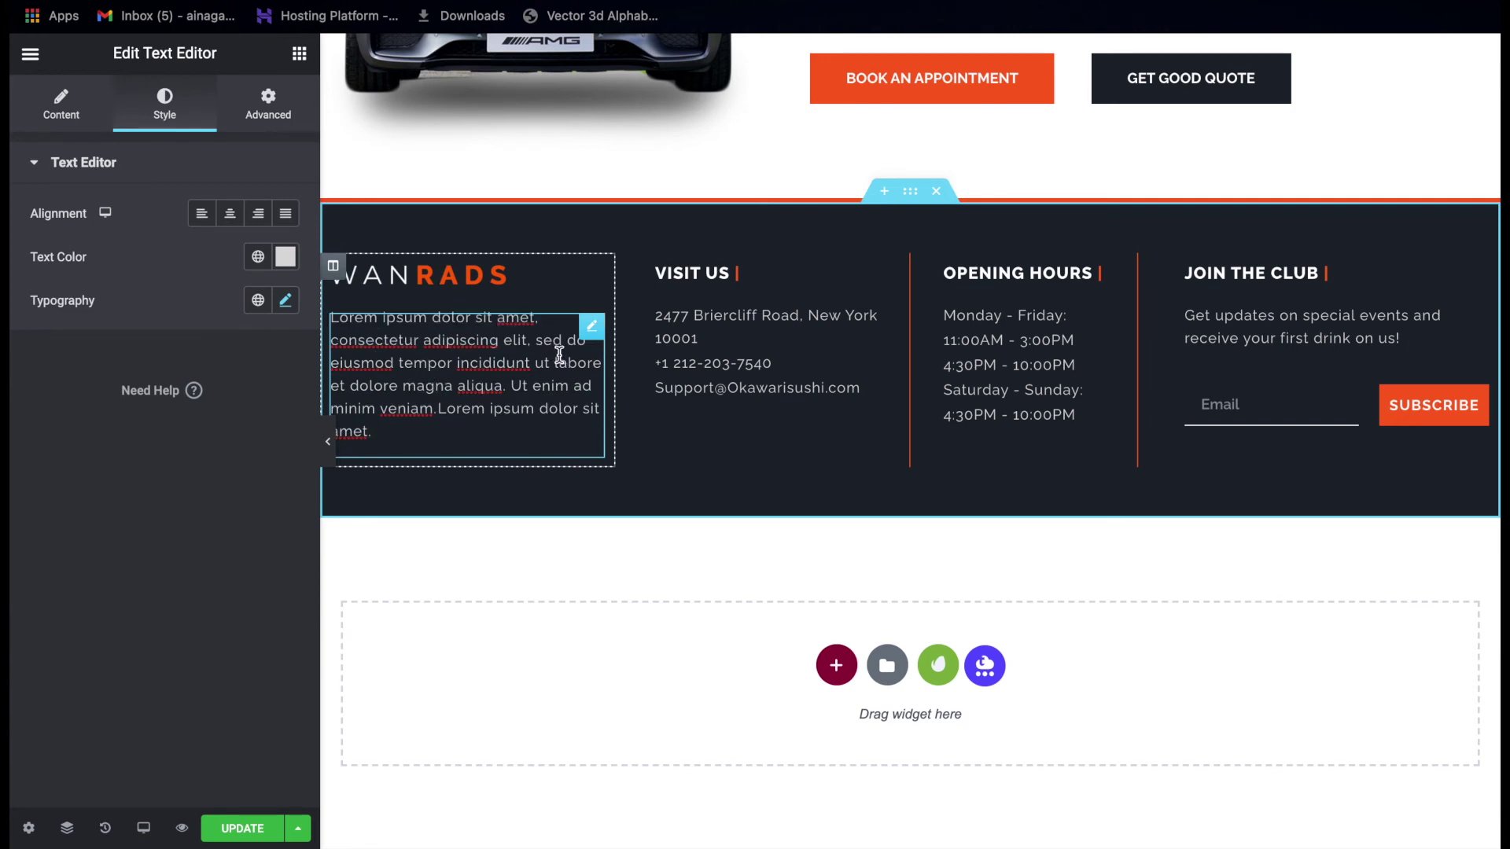
{"action": "left_click", "coordinate": [454, 288]}
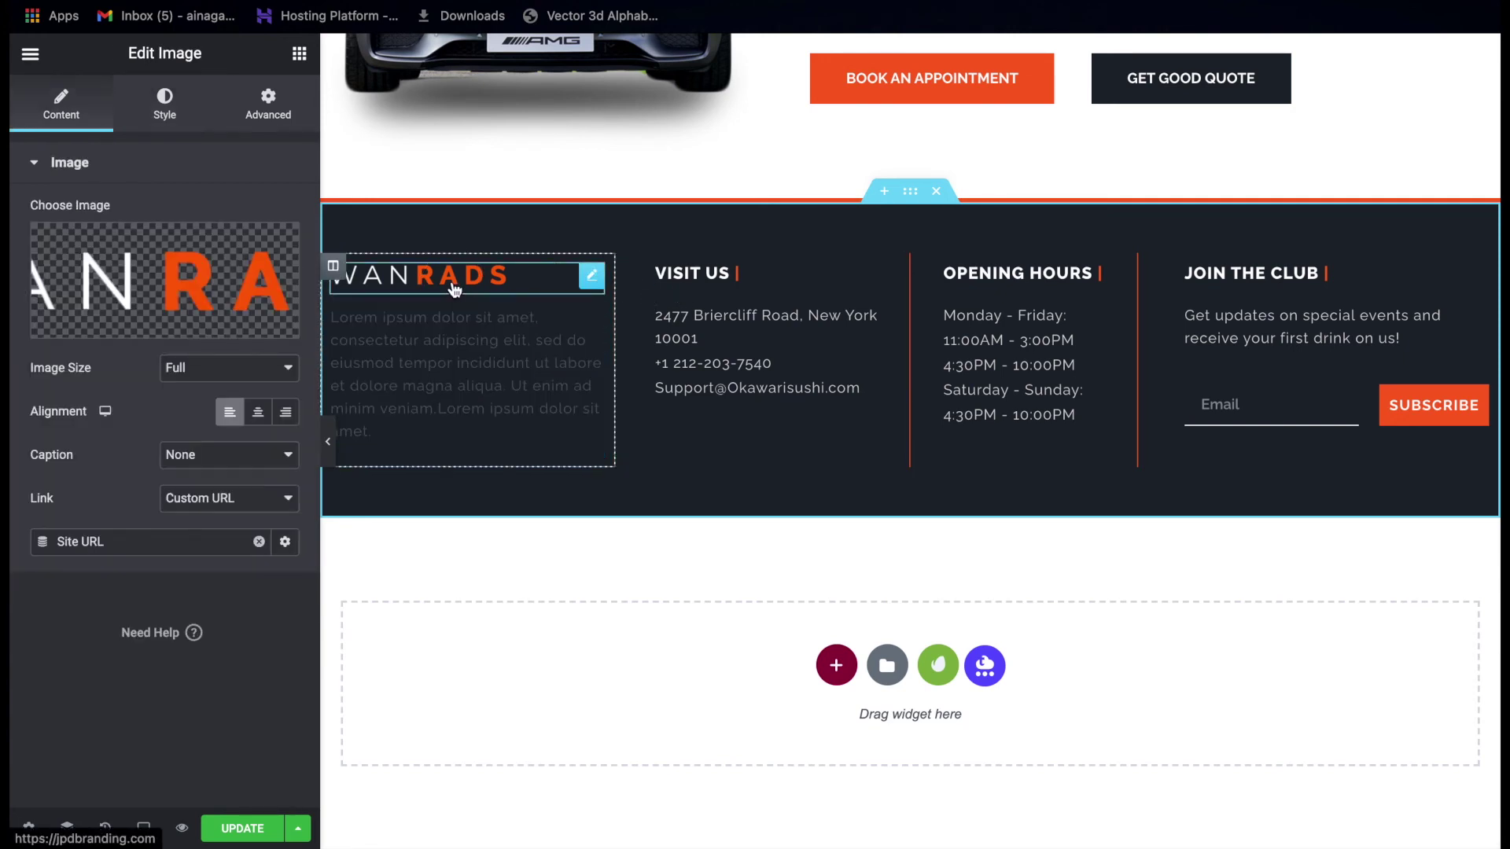
{"action": "mouse_move", "coordinate": [210, 276]}
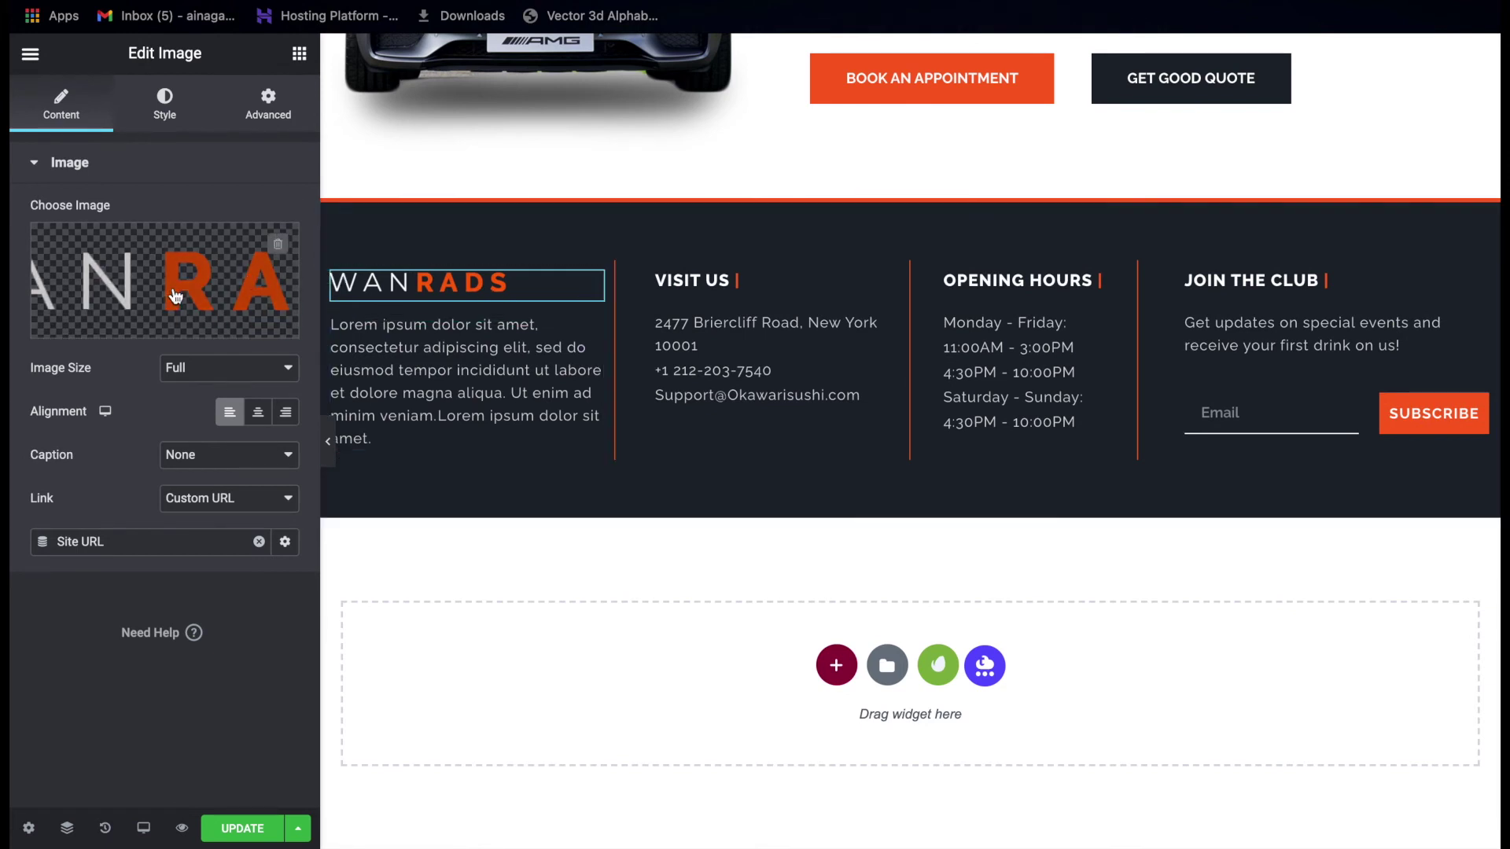
Examine the Visit Us heading's title and the #F9601F colour span wrapped around its vertical bar.
{"action": "left_click", "coordinate": [697, 285]}
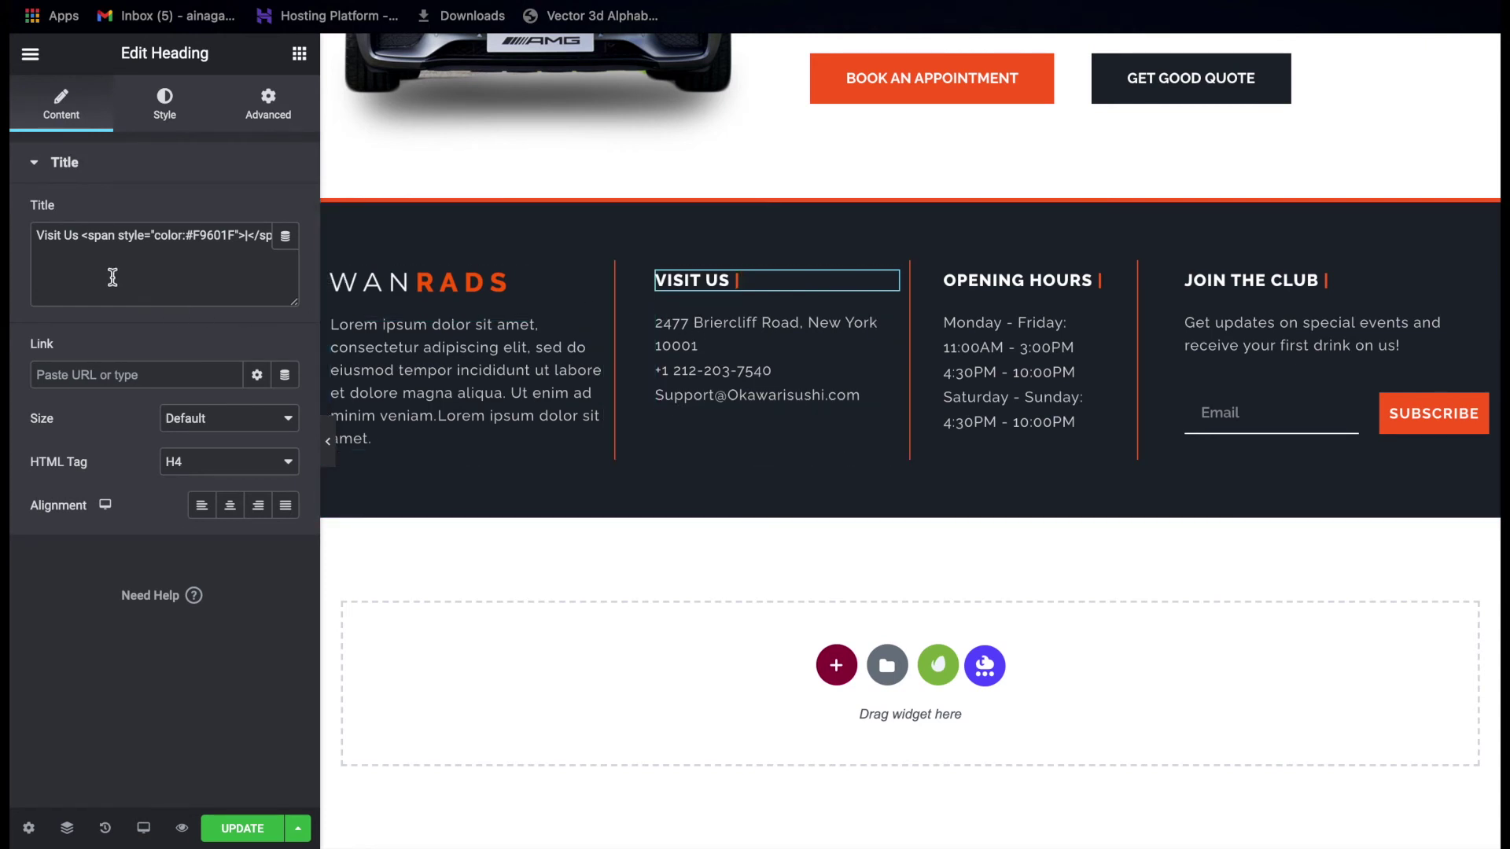
{"action": "left_click_drag", "start_coordinate": [81, 236], "coordinate": [32, 239]}
{"action": "left_click", "coordinate": [81, 237]}
{"action": "left_click_drag", "start_coordinate": [82, 238], "coordinate": [266, 246]}
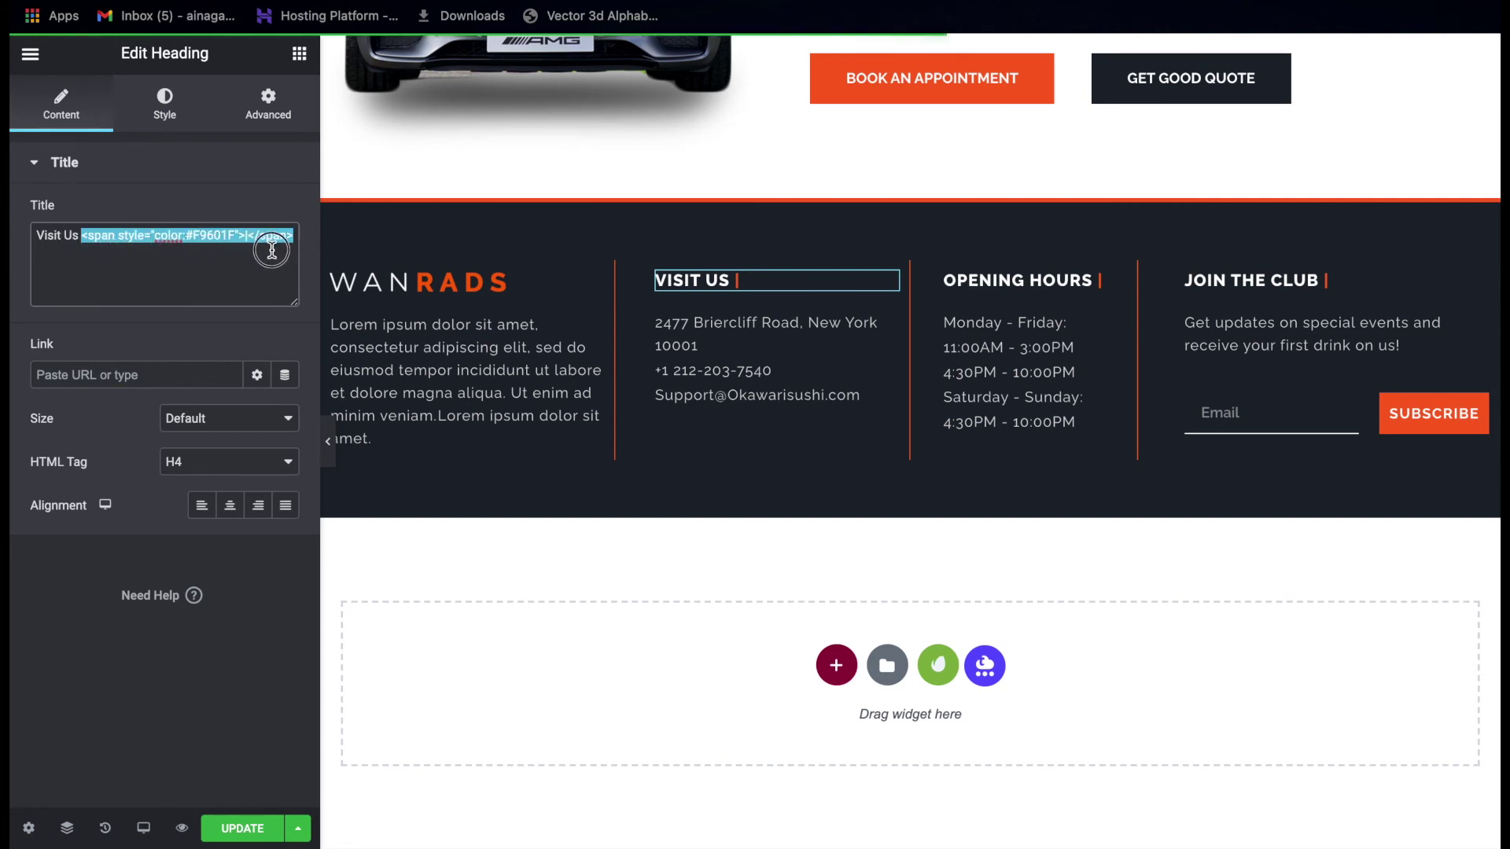
{"action": "left_click", "coordinate": [265, 246]}
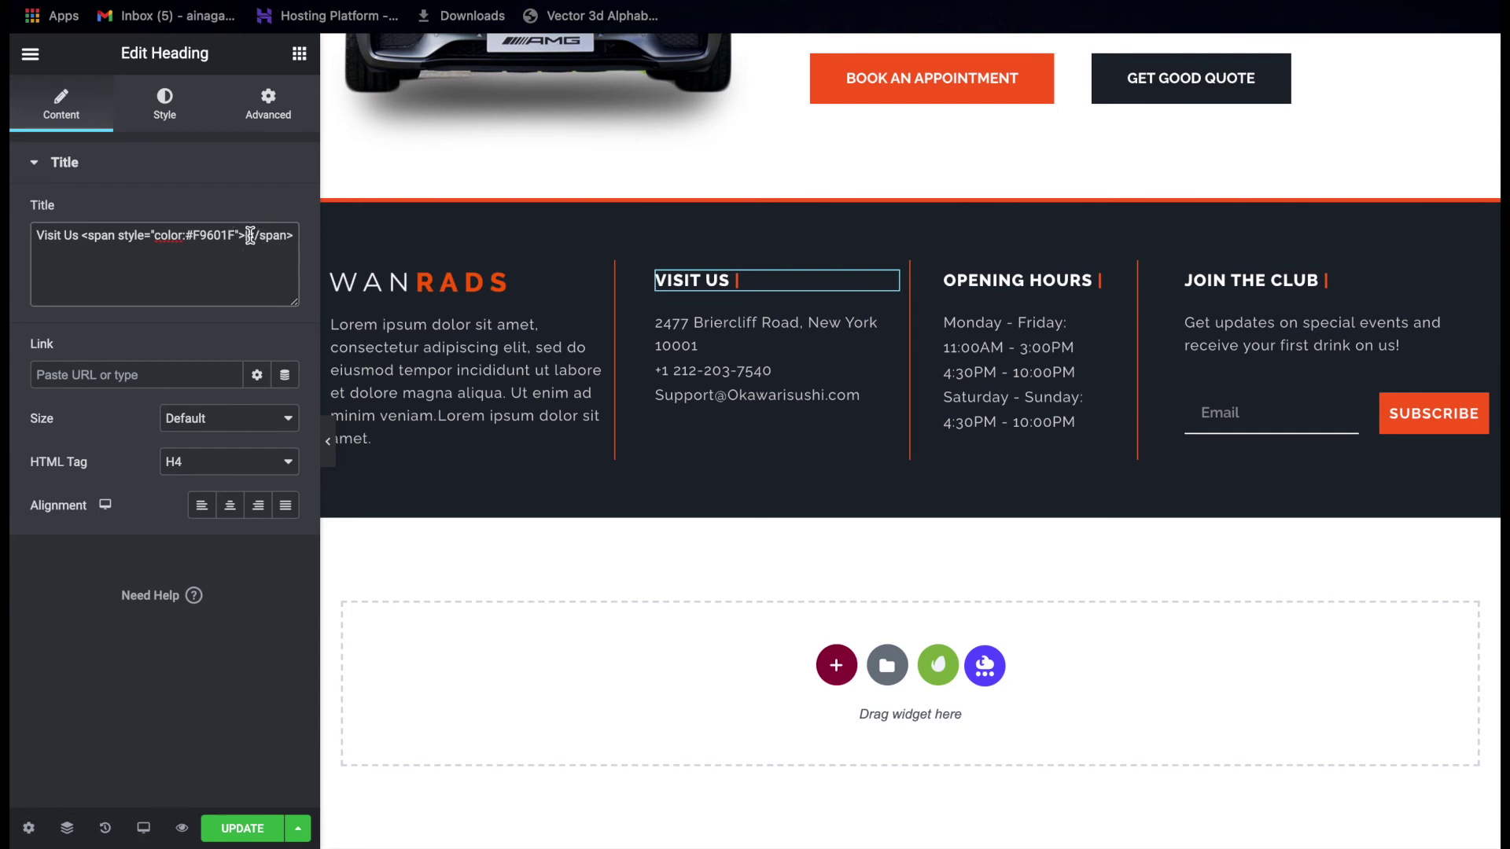
{"action": "left_click", "coordinate": [246, 236]}
{"action": "left_click", "coordinate": [242, 283]}
{"action": "left_click", "coordinate": [244, 236]}
{"action": "left_click", "coordinate": [240, 236]}
{"action": "double_click", "coordinate": [244, 236]}
{"action": "left_click_drag", "start_coordinate": [246, 241], "coordinate": [189, 239]}
{"action": "left_click", "coordinate": [216, 241]}
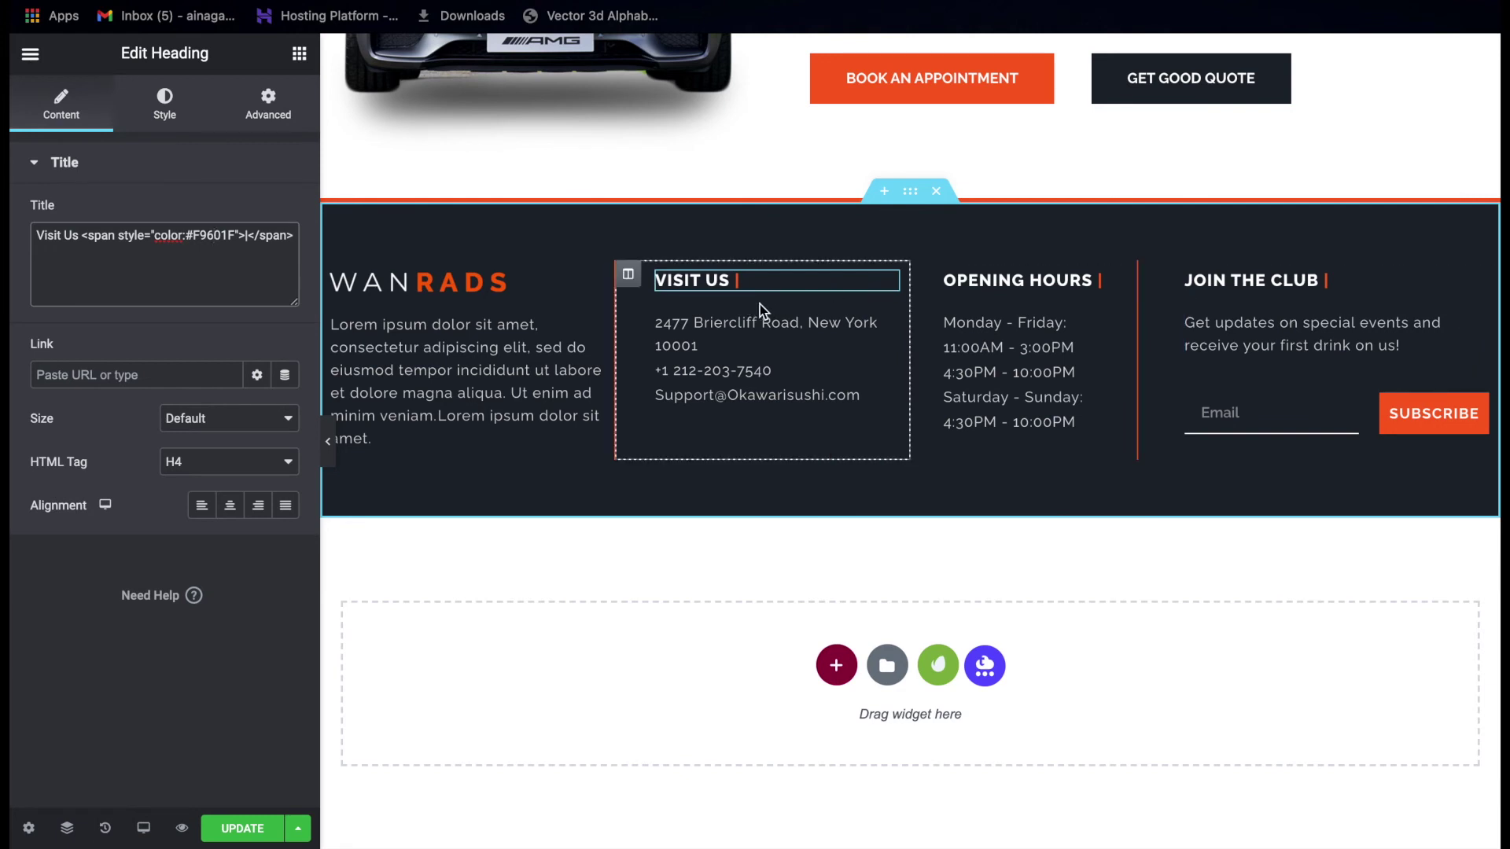
Inspect the address, phone and e-mail items of the icon list under Visit Us, including their text, icon and link fields.
{"action": "left_click", "coordinate": [729, 364]}
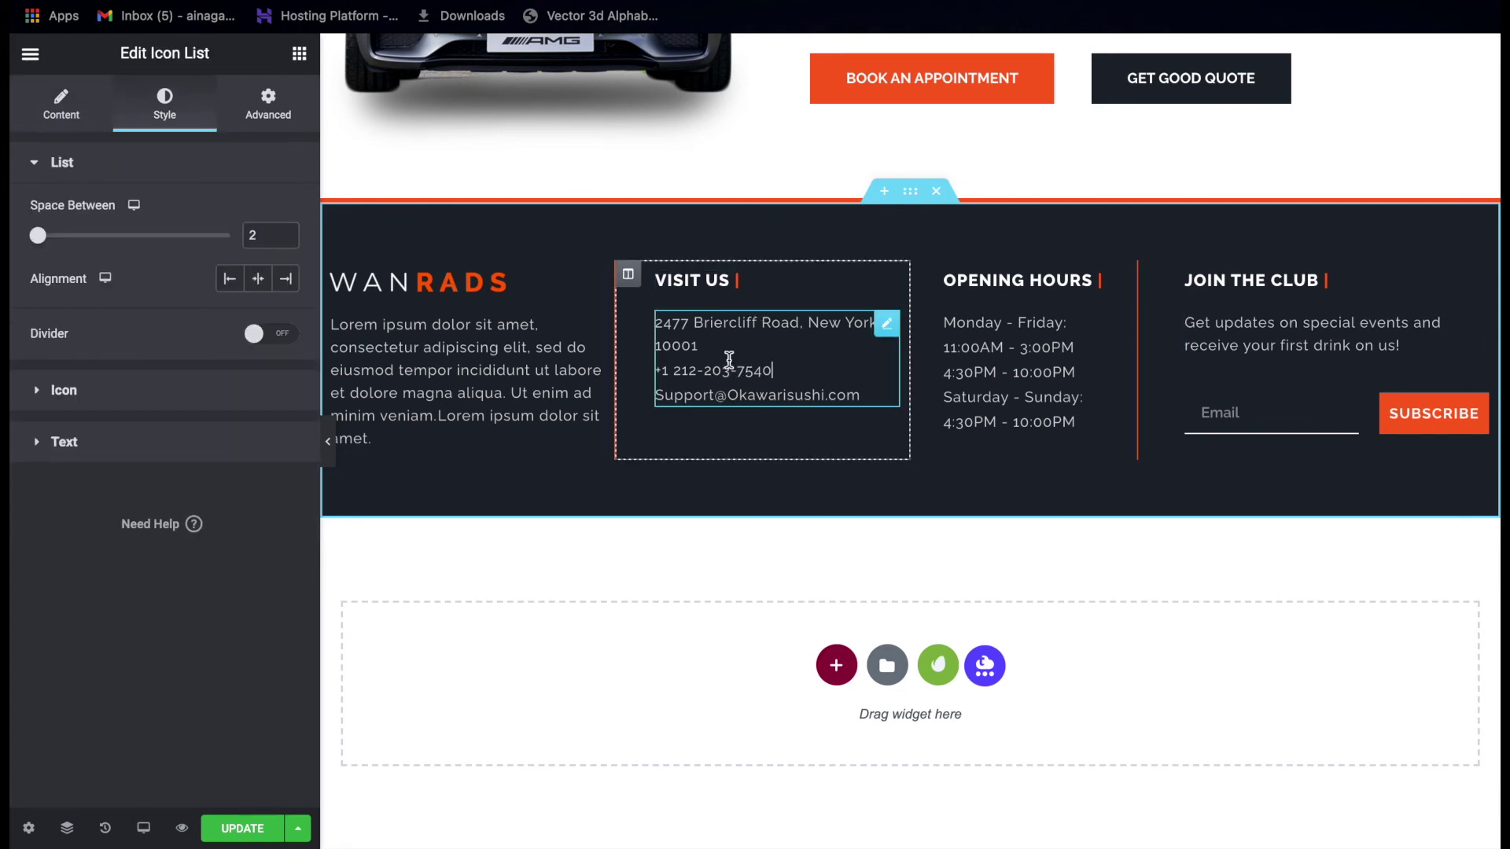
{"action": "left_click", "coordinate": [27, 109]}
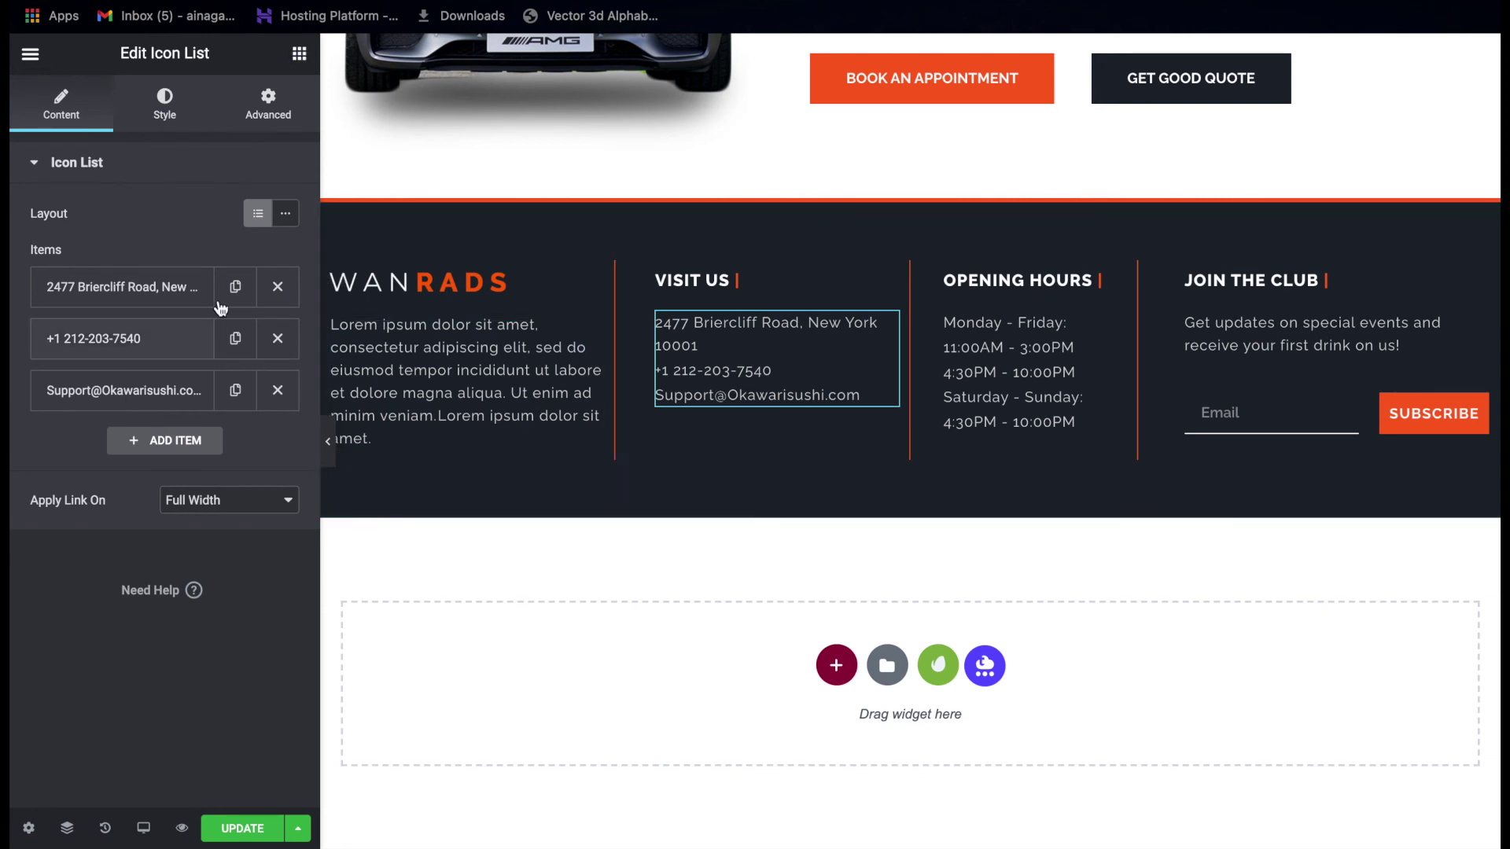
{"action": "left_click", "coordinate": [132, 294]}
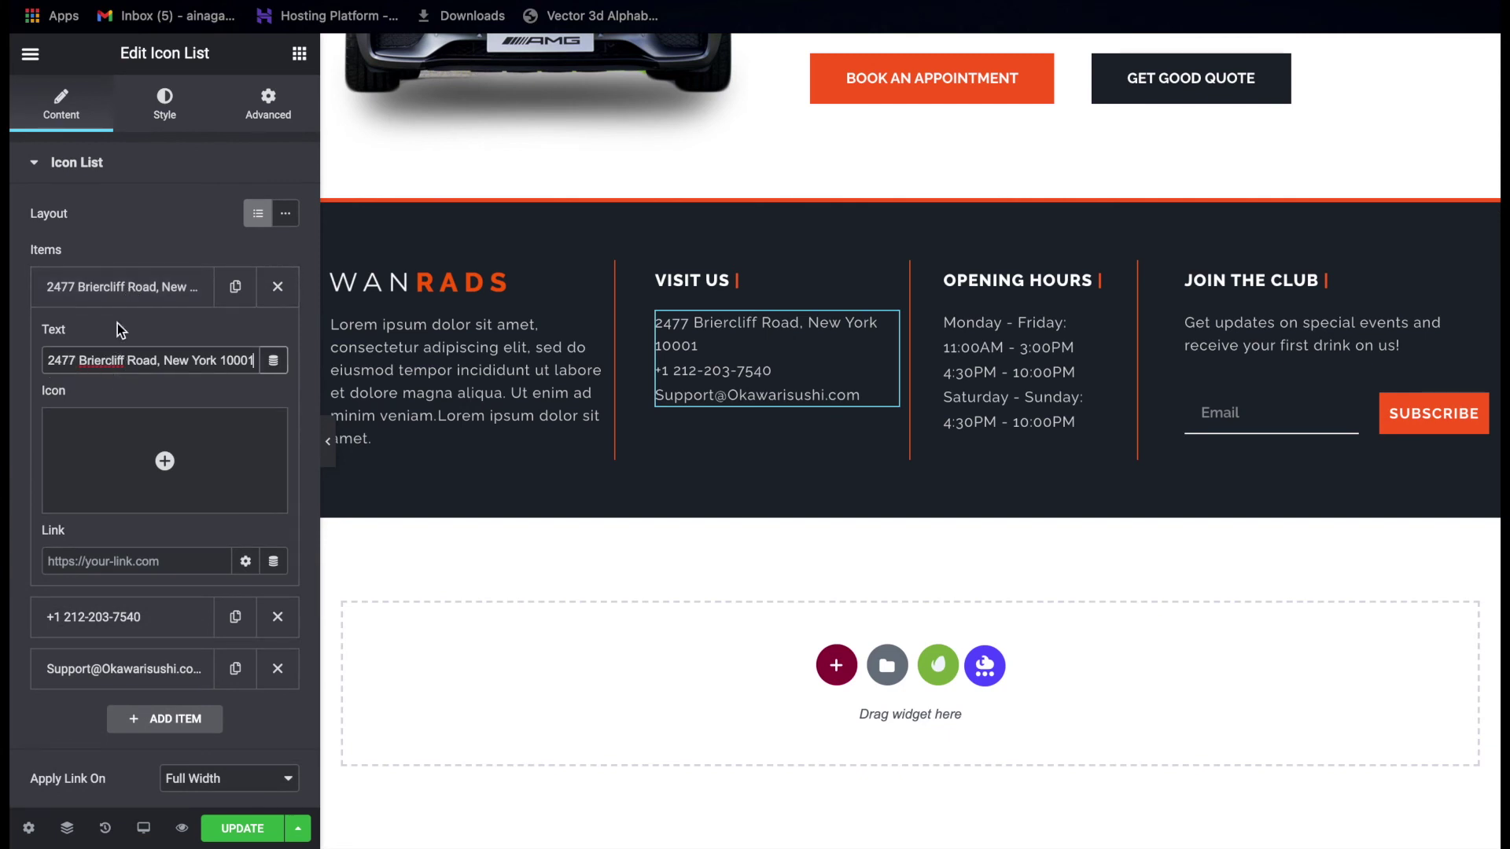
{"action": "left_click", "coordinate": [126, 284]}
{"action": "left_click", "coordinate": [132, 340]}
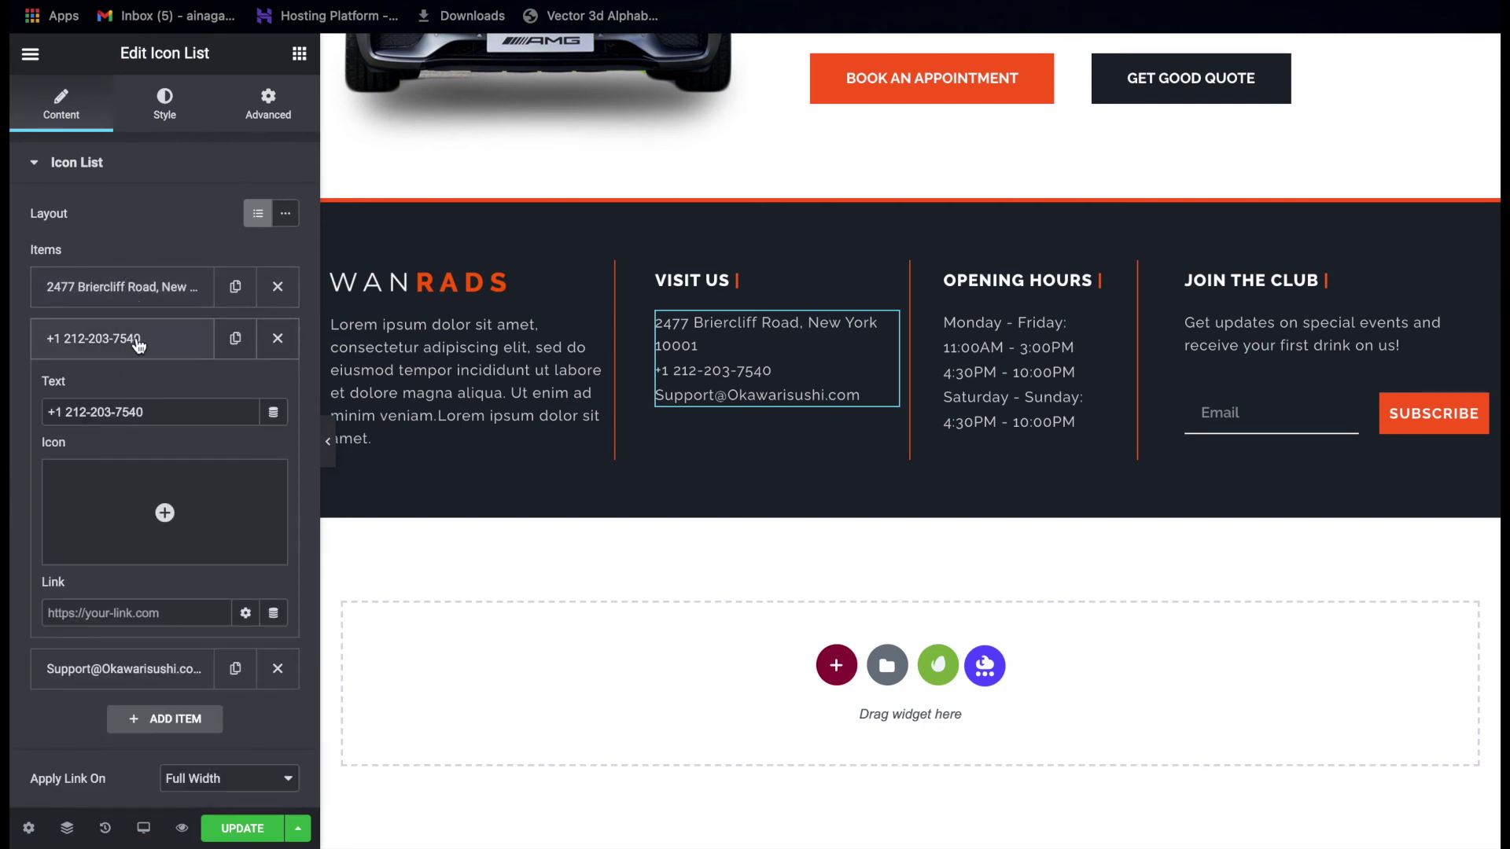
{"action": "left_click", "coordinate": [138, 341]}
{"action": "left_click", "coordinate": [134, 400]}
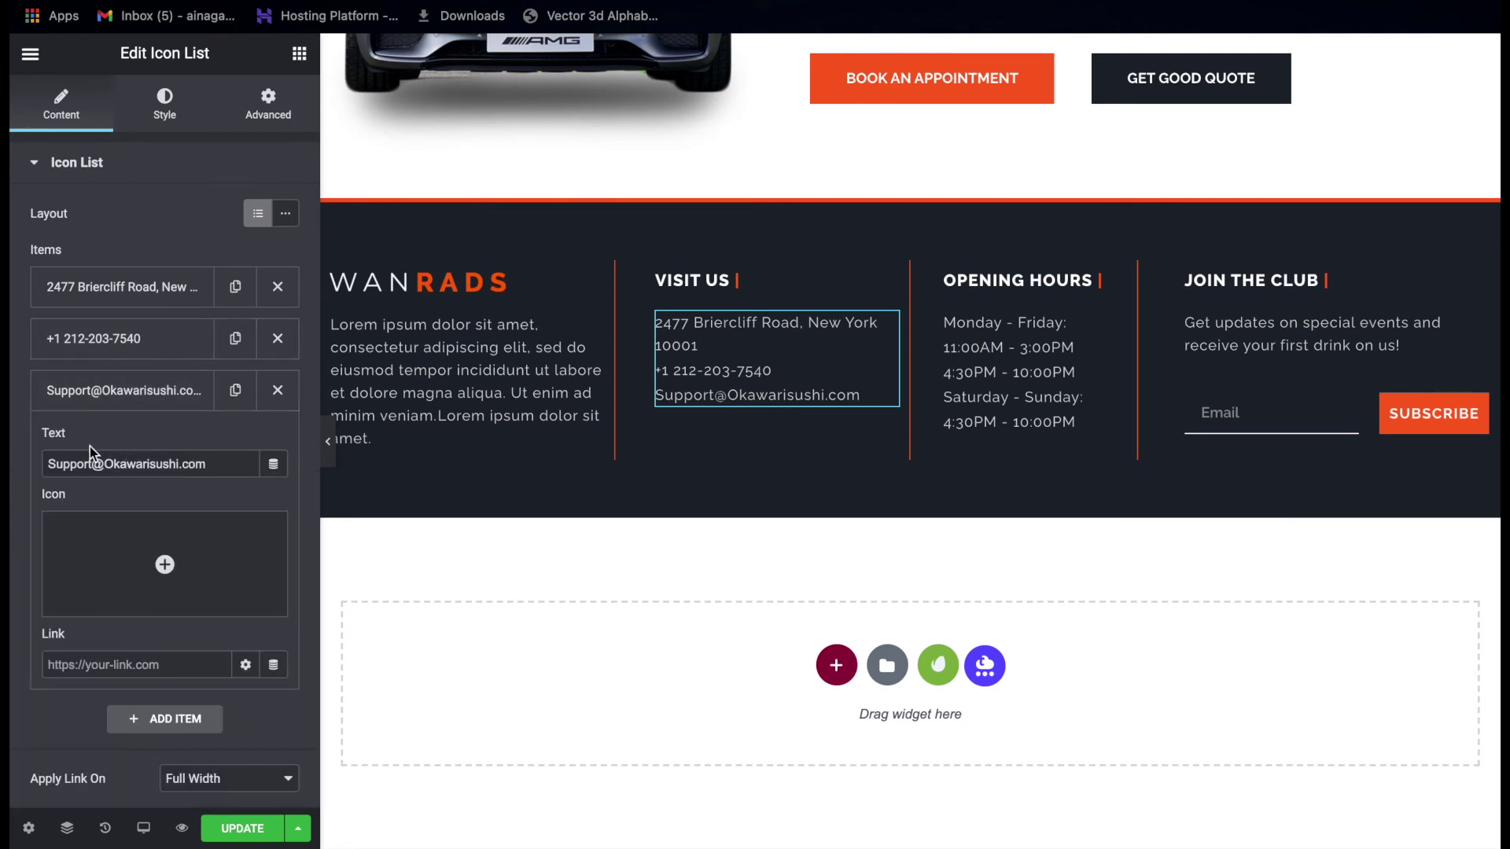
Duplicate the e-mail item in the Visit Us icon list and remove the copy.
{"action": "left_click", "coordinate": [110, 397]}
{"action": "left_click", "coordinate": [236, 393]}
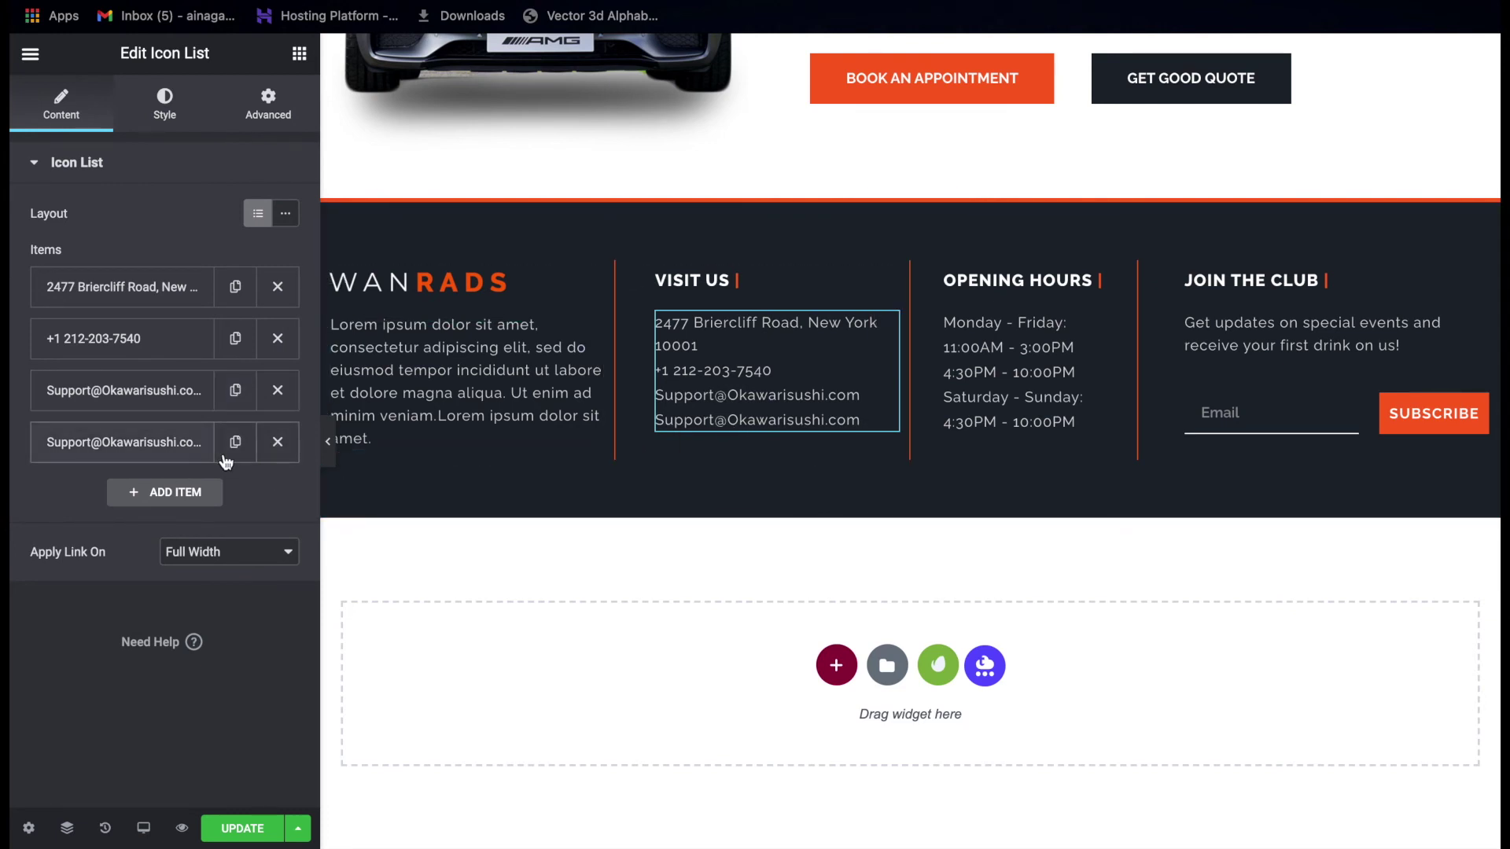
{"action": "left_click", "coordinate": [279, 443]}
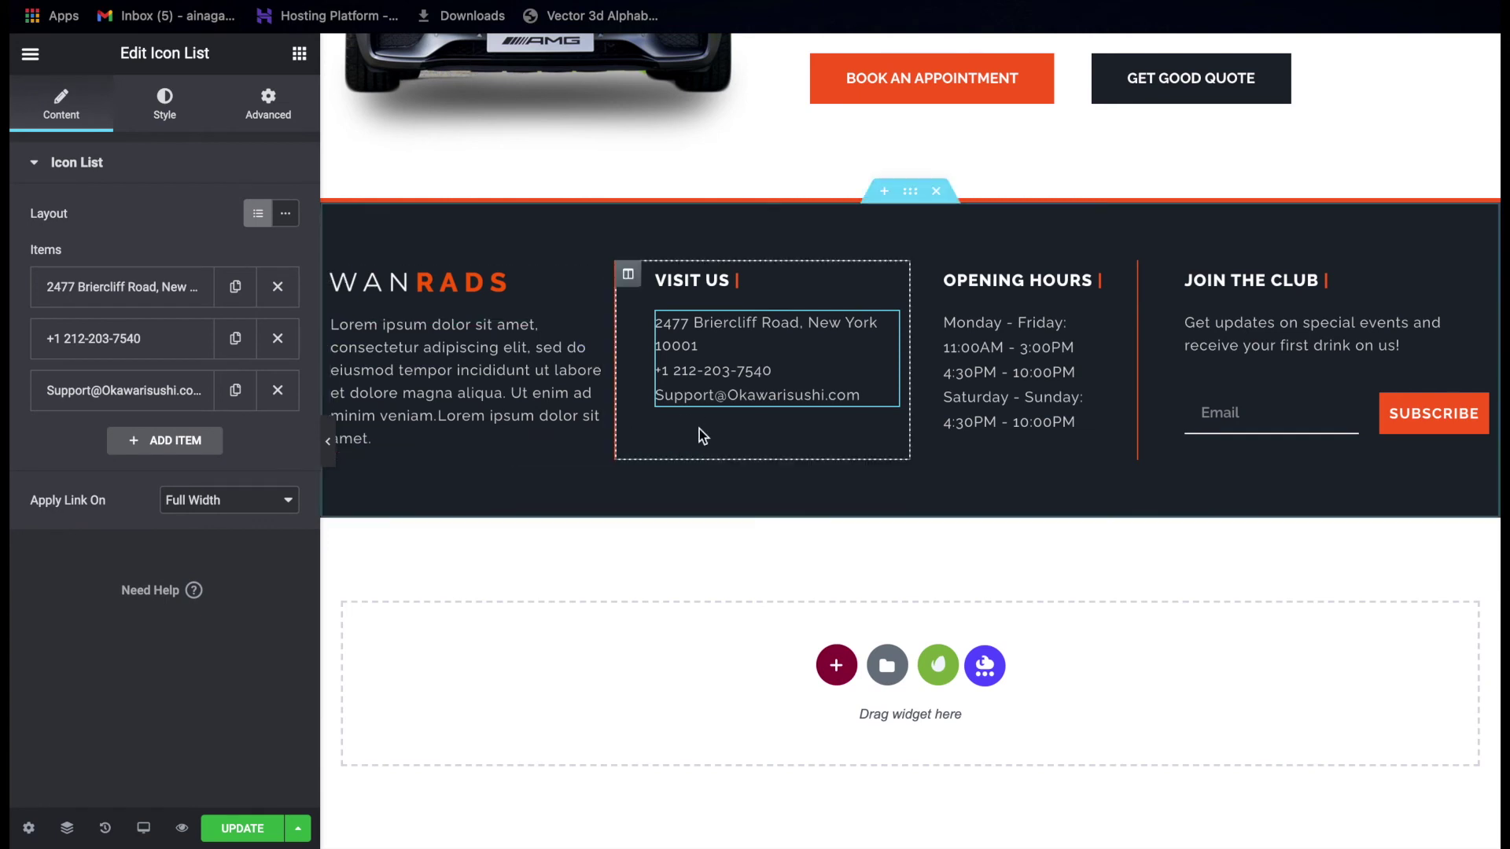
Check the Opening Hours icon list items and the content of the Join the Club heading and its description paragraph.
{"action": "left_click", "coordinate": [982, 372]}
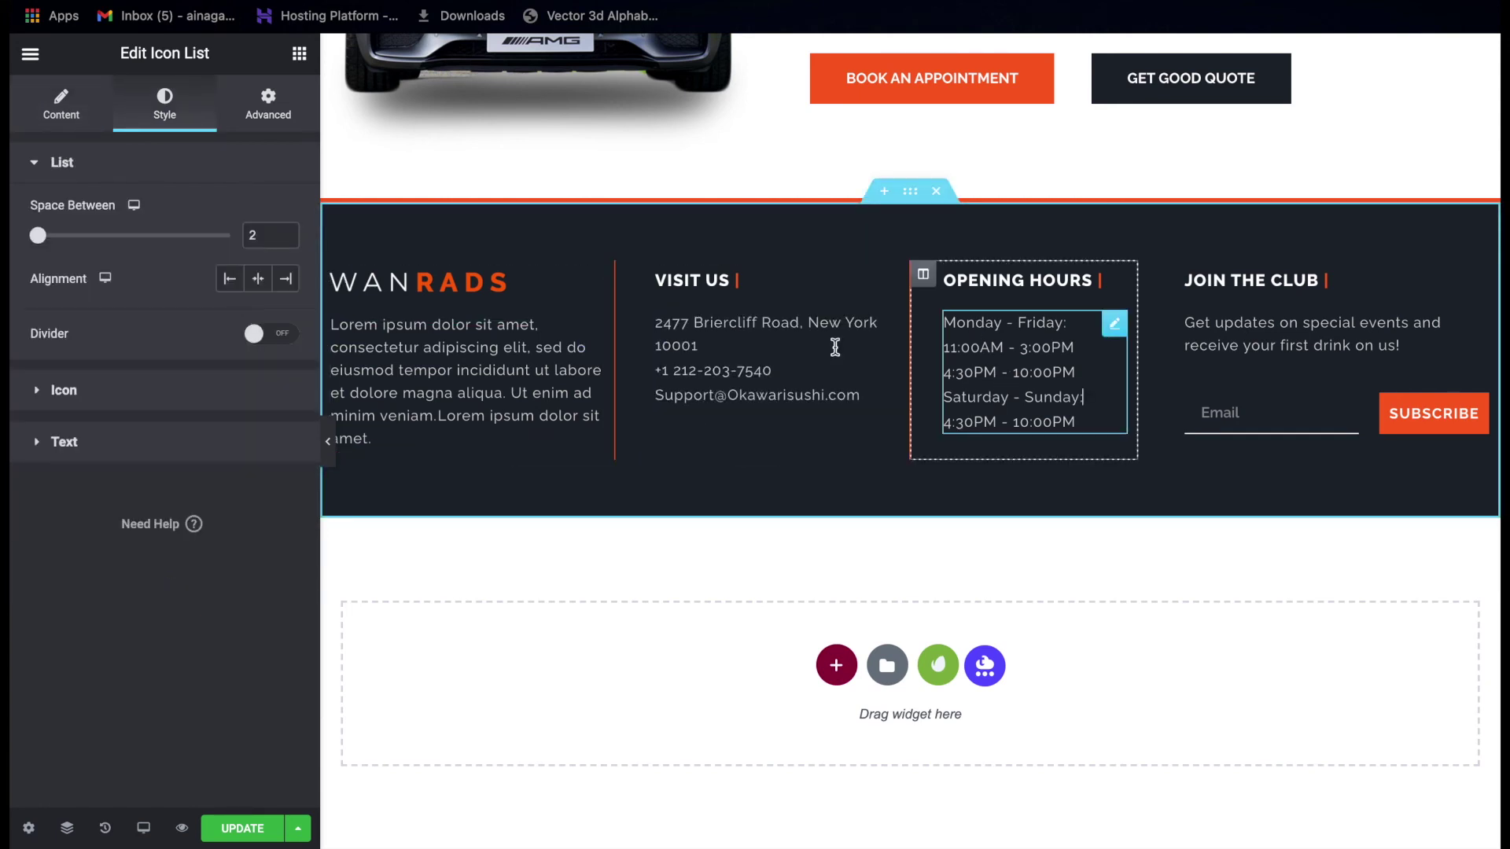
{"action": "left_click", "coordinate": [58, 120]}
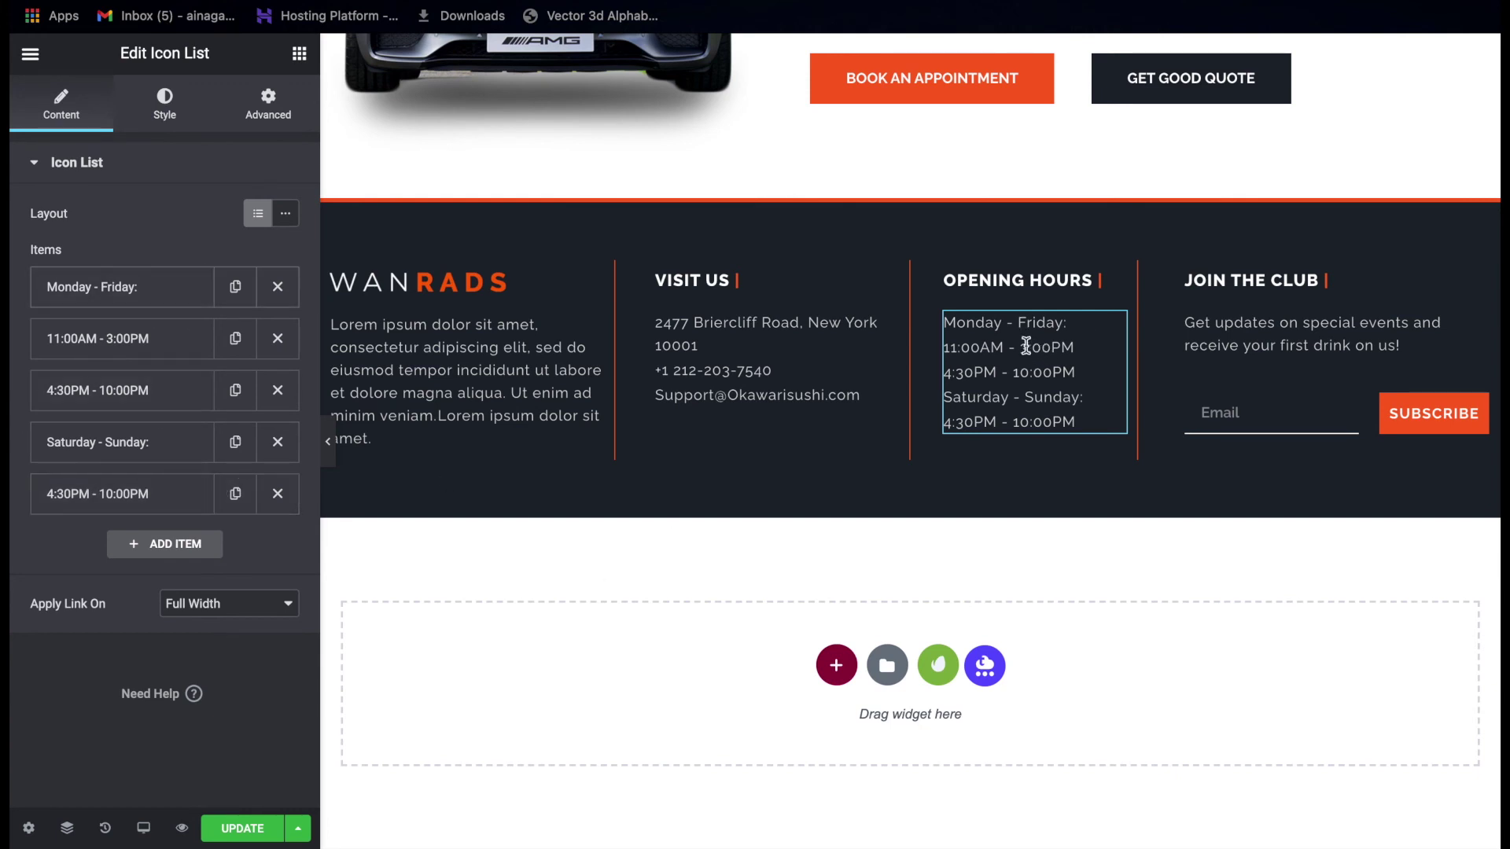
{"action": "left_click", "coordinate": [1226, 282]}
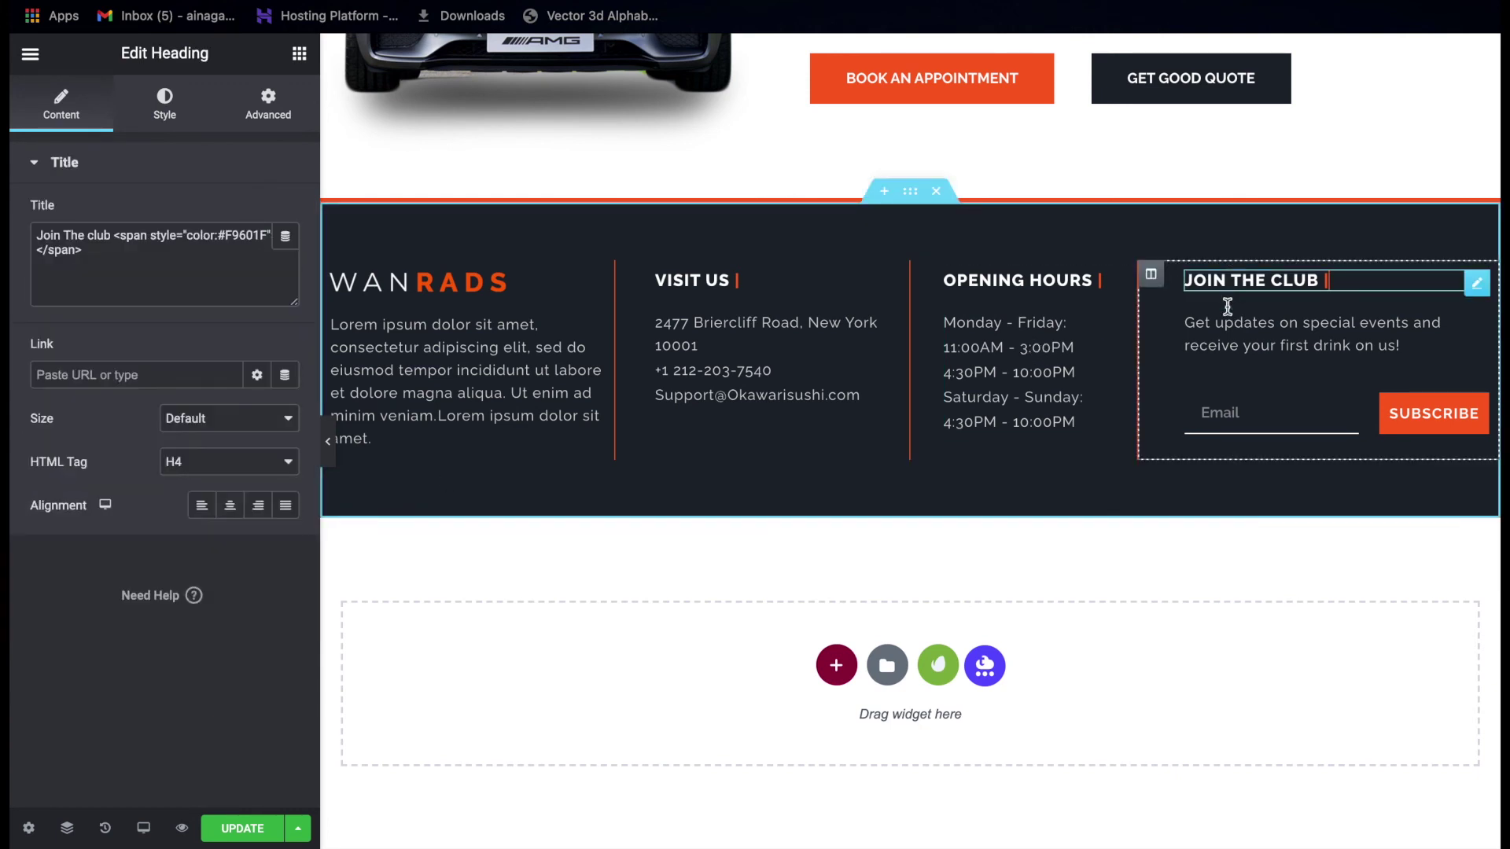
{"action": "left_click", "coordinate": [1253, 343]}
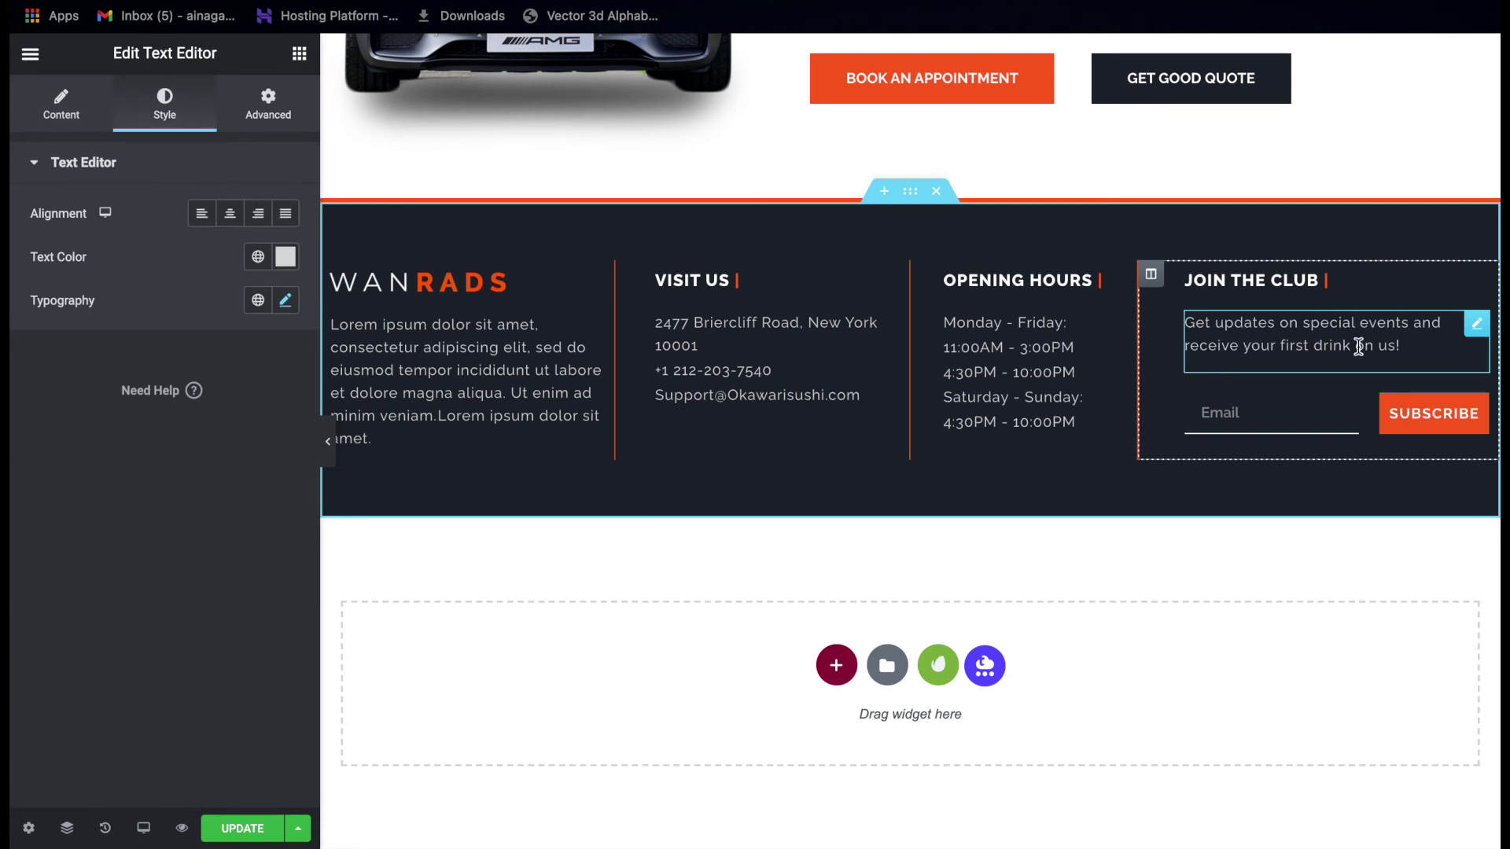
{"action": "left_click", "coordinate": [57, 109]}
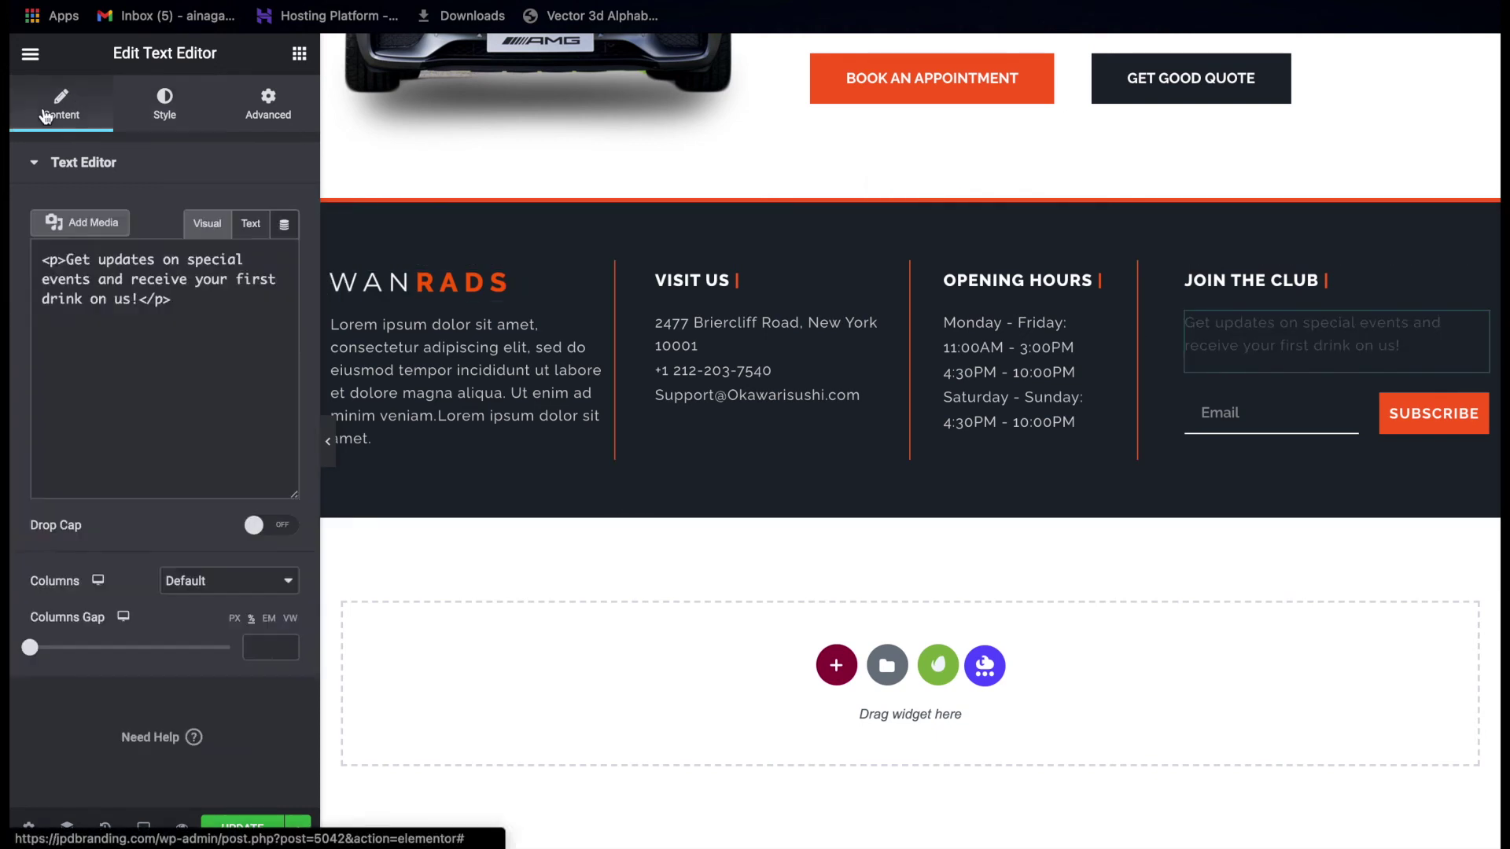
{"action": "left_click", "coordinate": [138, 512]}
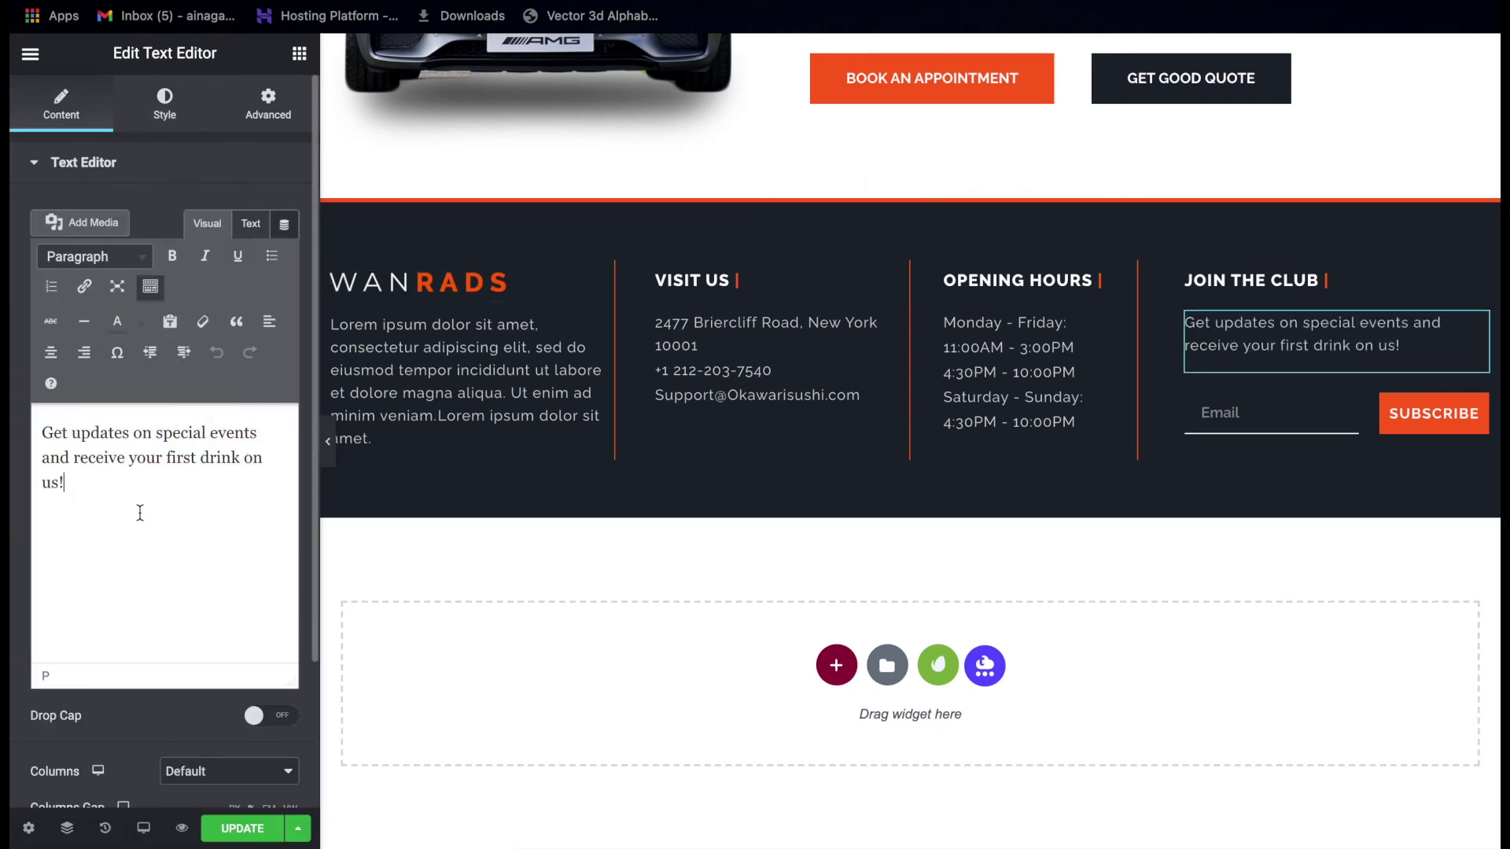
Inspect the newsletter form's Email field settings and the size, column width and alignment settings of its Subscribe button.
{"action": "left_click", "coordinate": [1290, 413]}
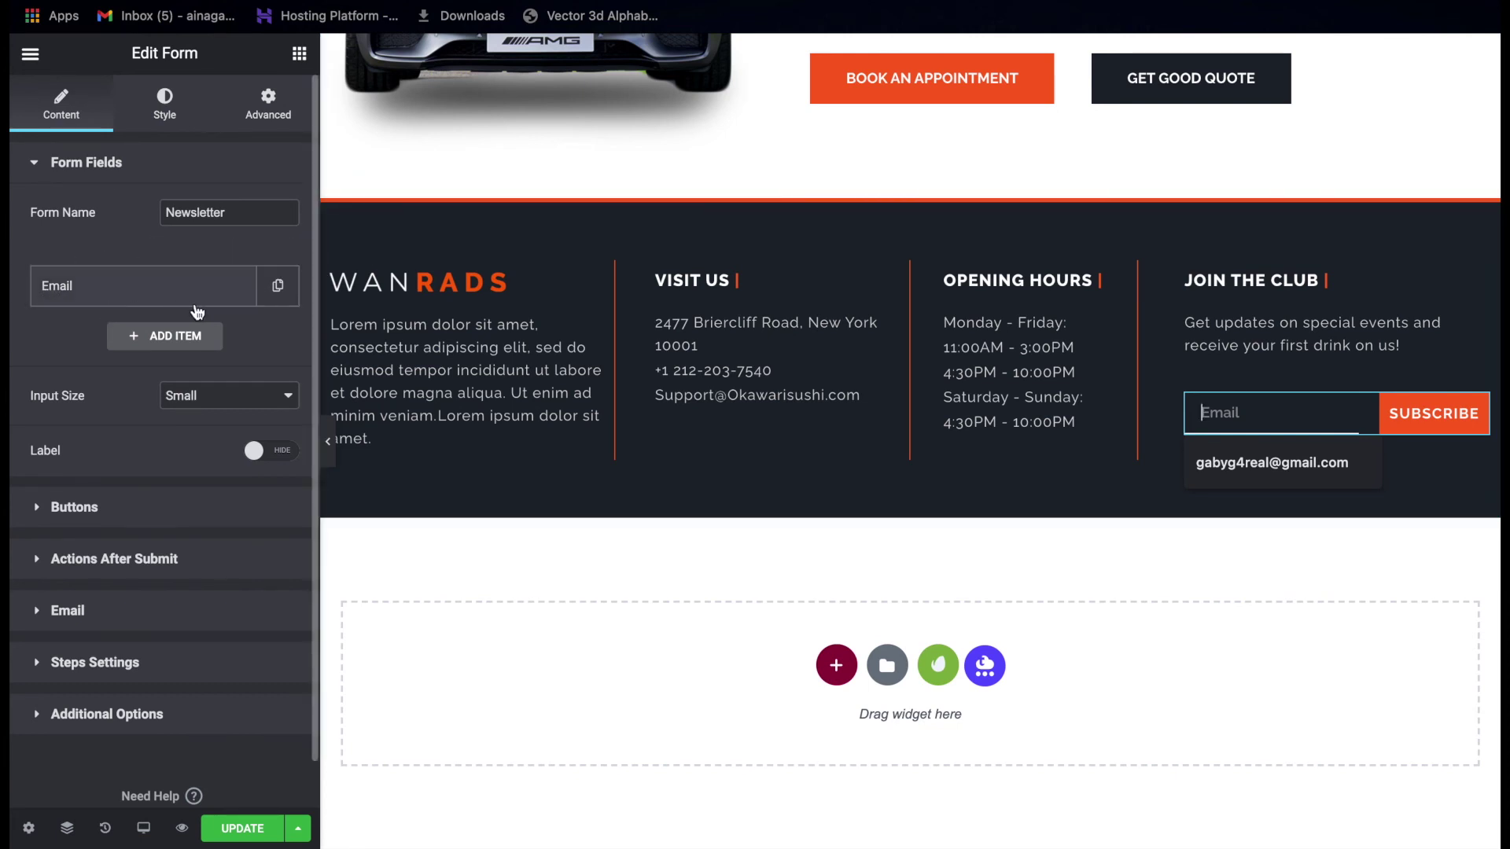
{"action": "left_click", "coordinate": [130, 297]}
{"action": "left_click", "coordinate": [131, 298]}
{"action": "left_click", "coordinate": [132, 296]}
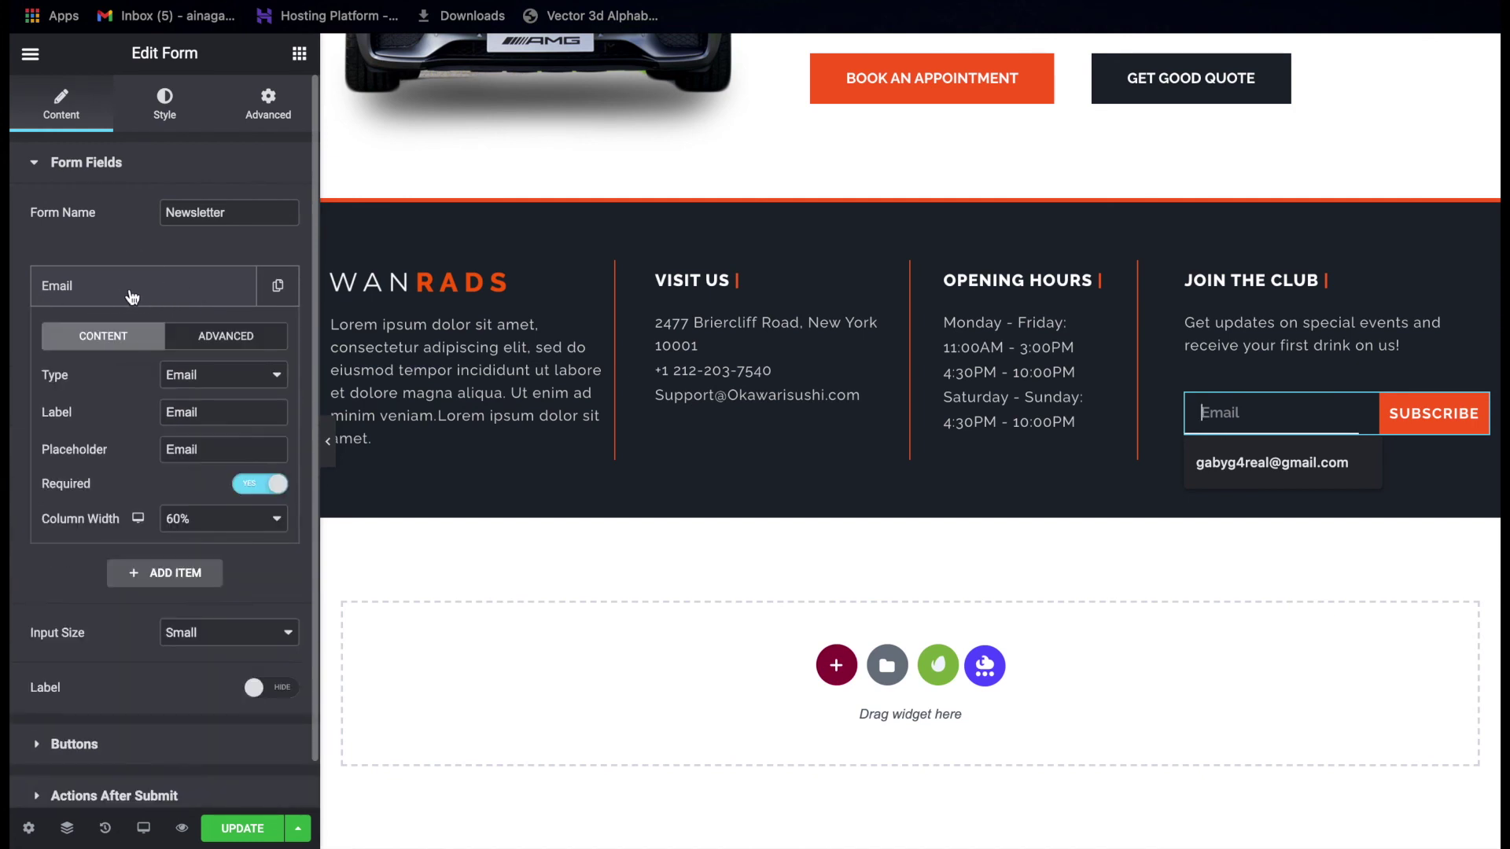
{"action": "left_click", "coordinate": [132, 296]}
{"action": "left_click", "coordinate": [132, 297]}
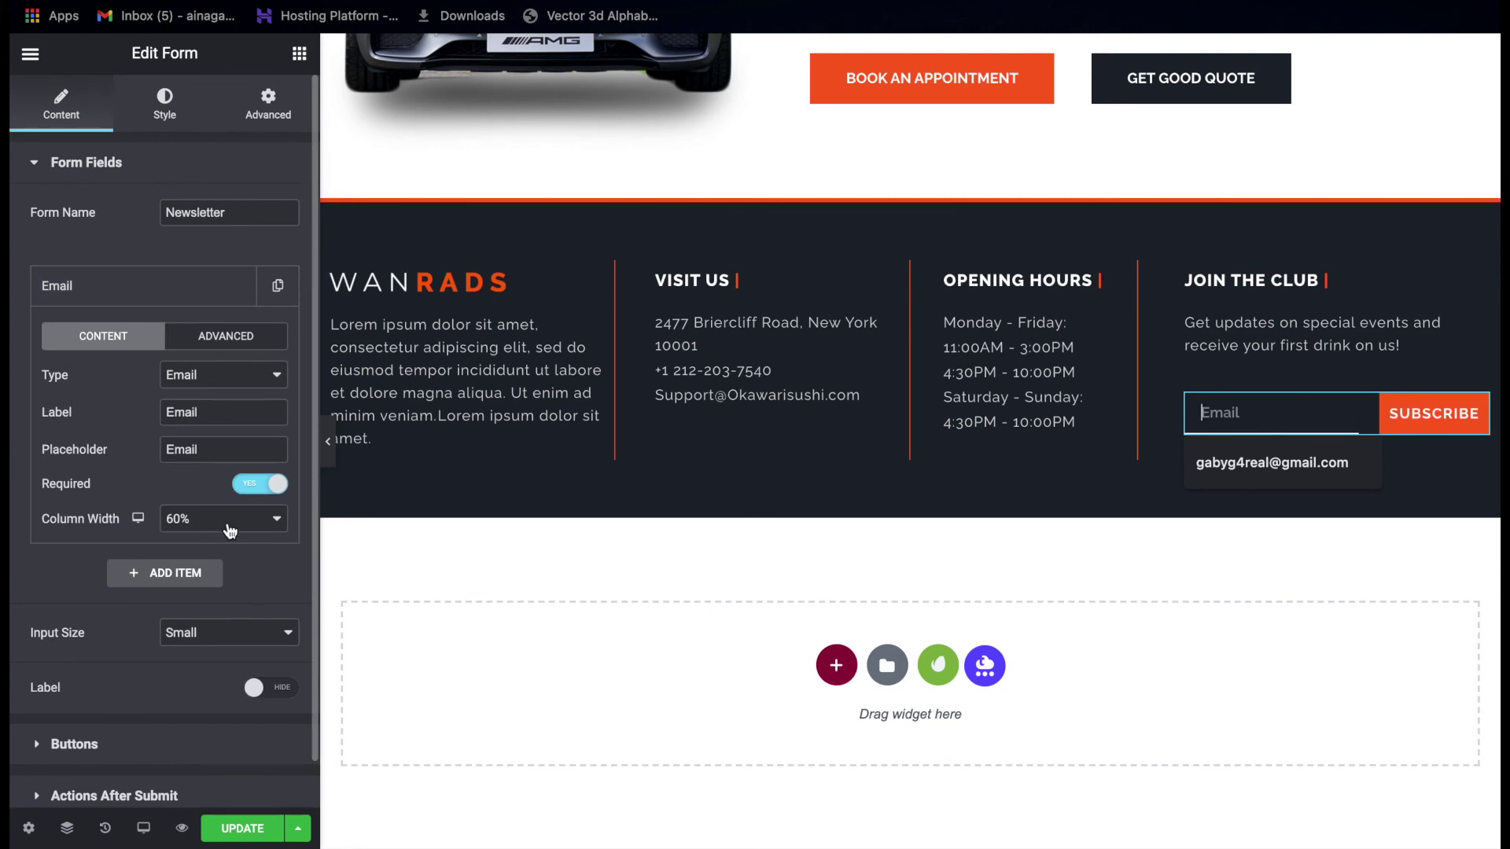
{"action": "left_click", "coordinate": [132, 298]}
{"action": "left_click", "coordinate": [140, 509]}
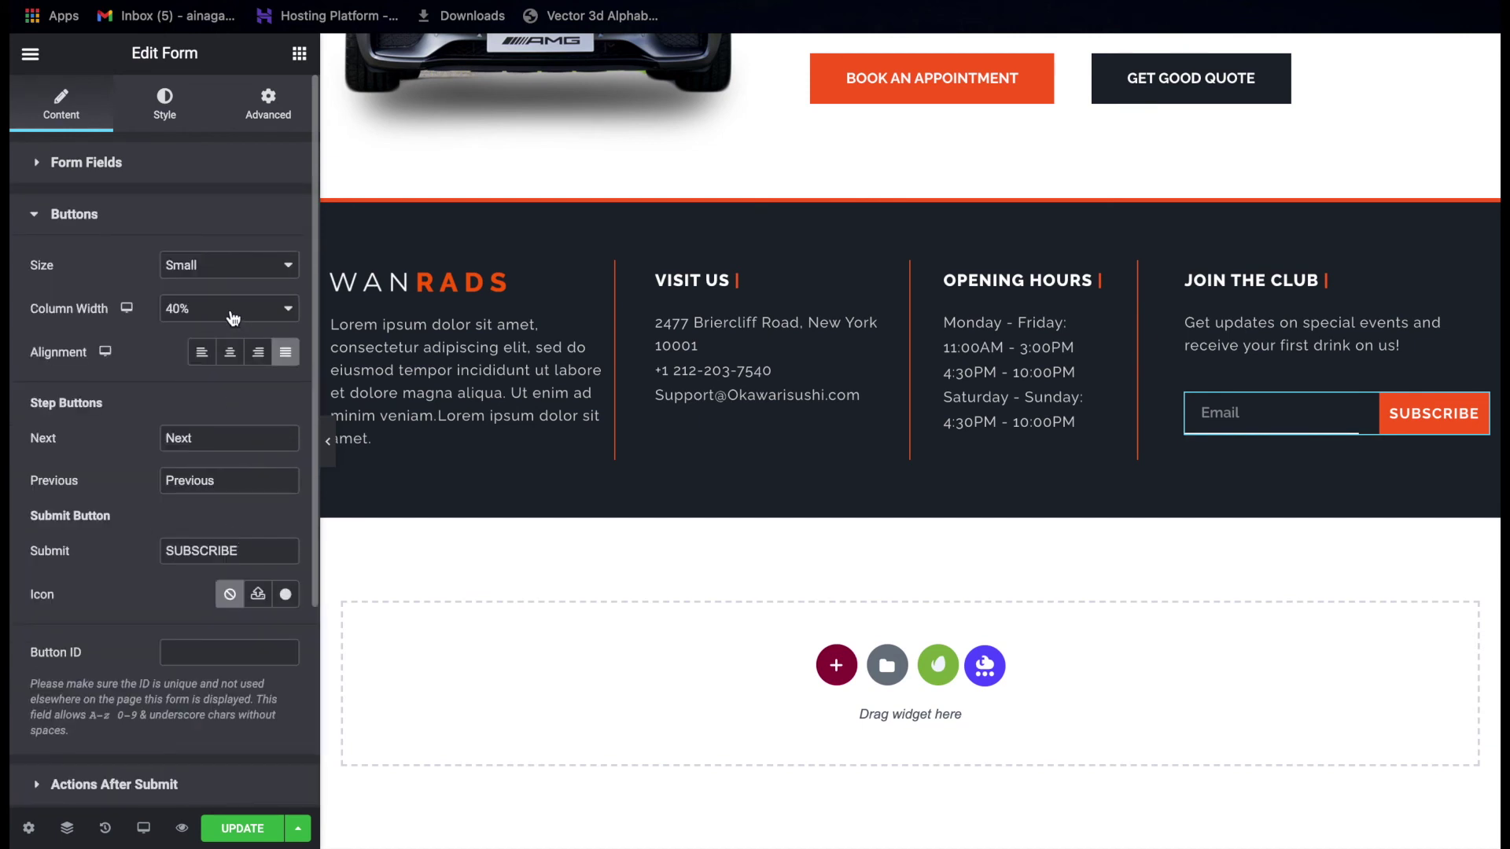
Examine the newsletter form's style settings, including the Subscribe button's normal and hover colours.
{"action": "left_click", "coordinate": [164, 112]}
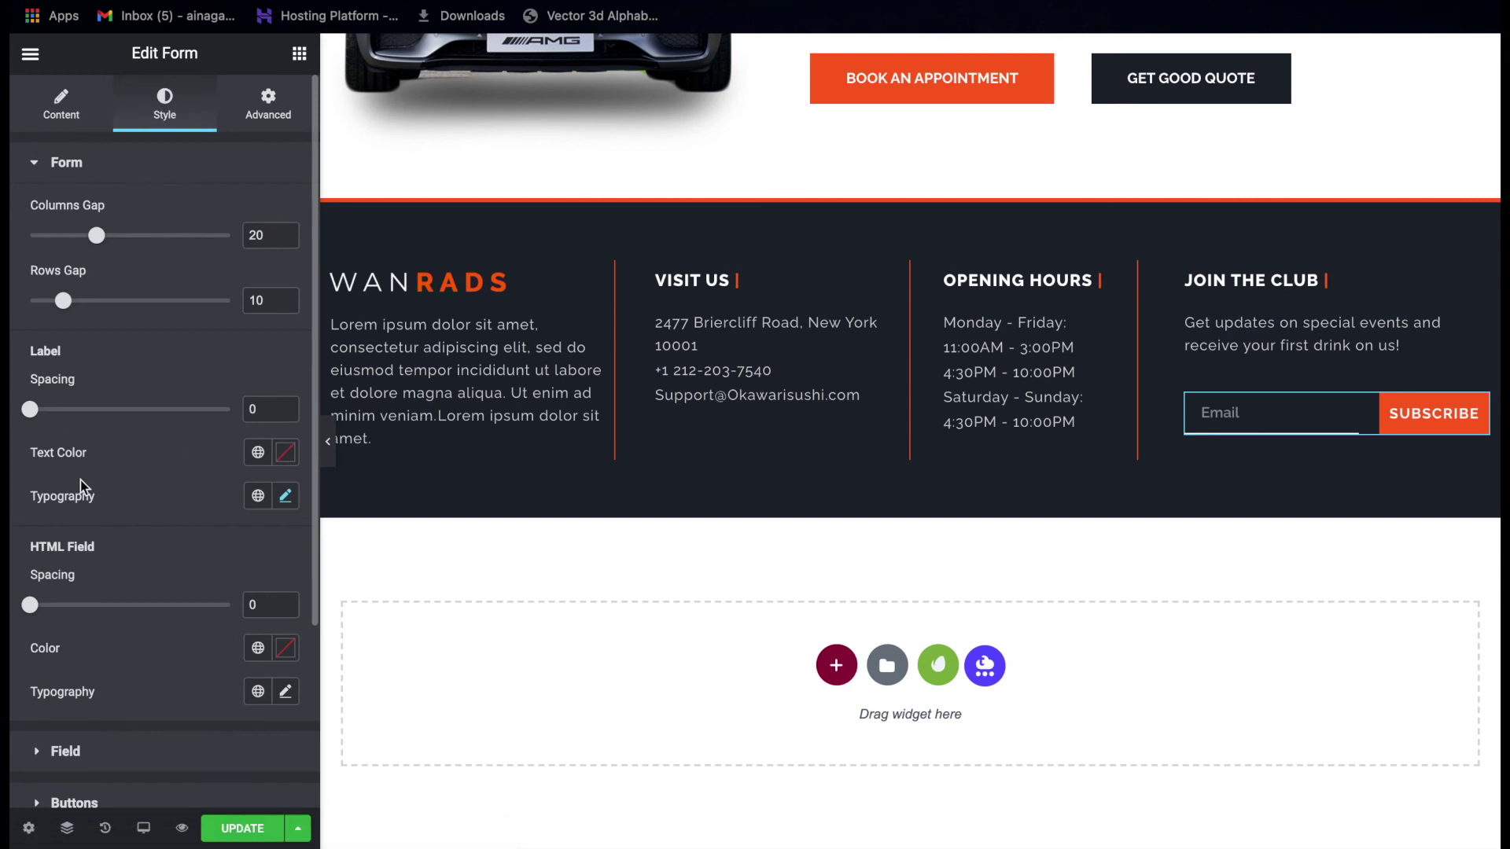
{"action": "scroll", "coordinate": [81, 483], "scroll_direction": "down", "scroll_amount": 3}
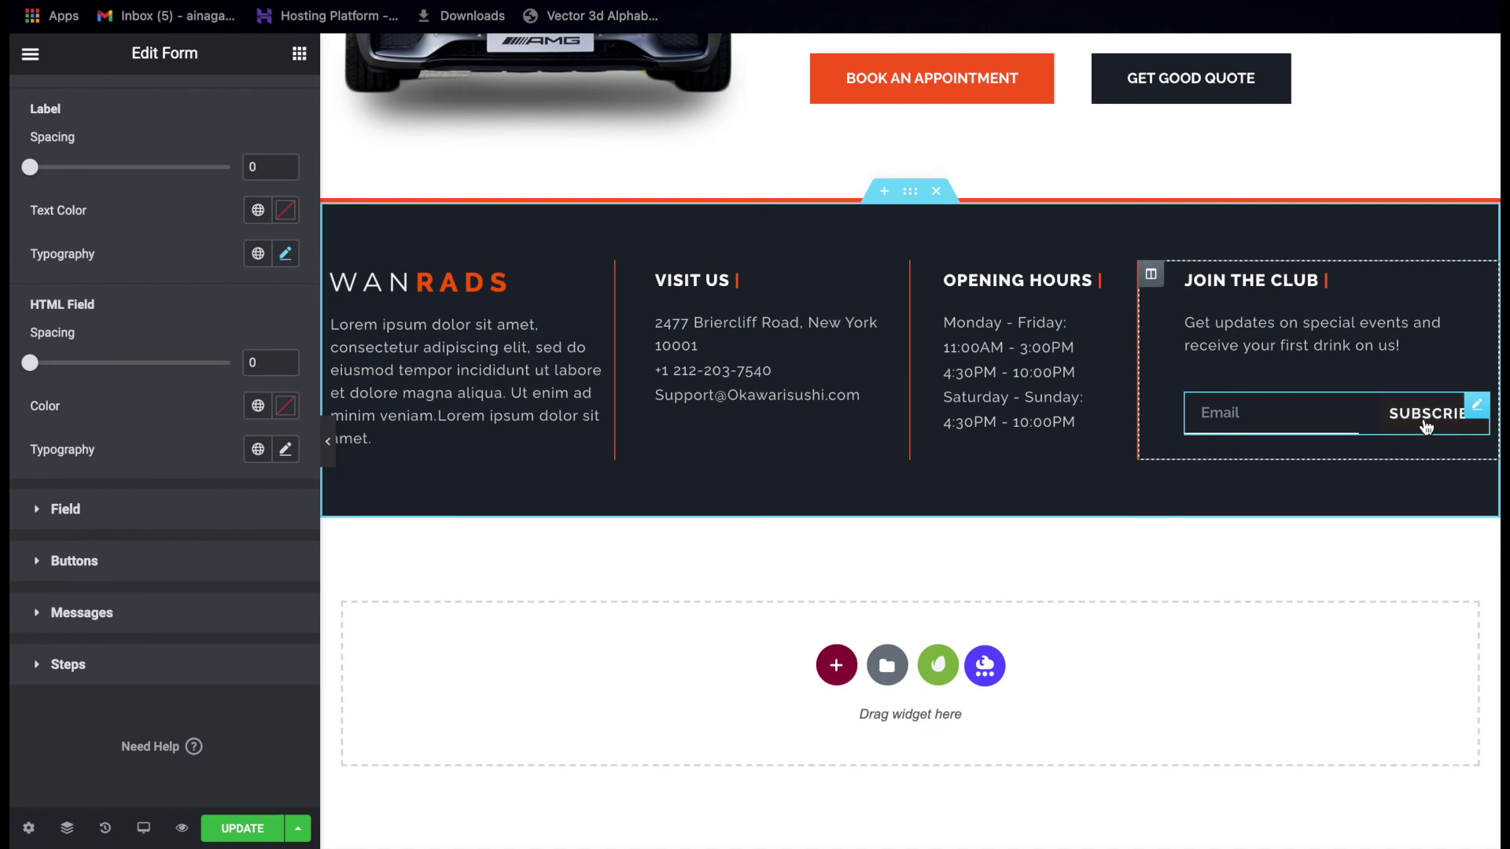
{"action": "left_click", "coordinate": [102, 564]}
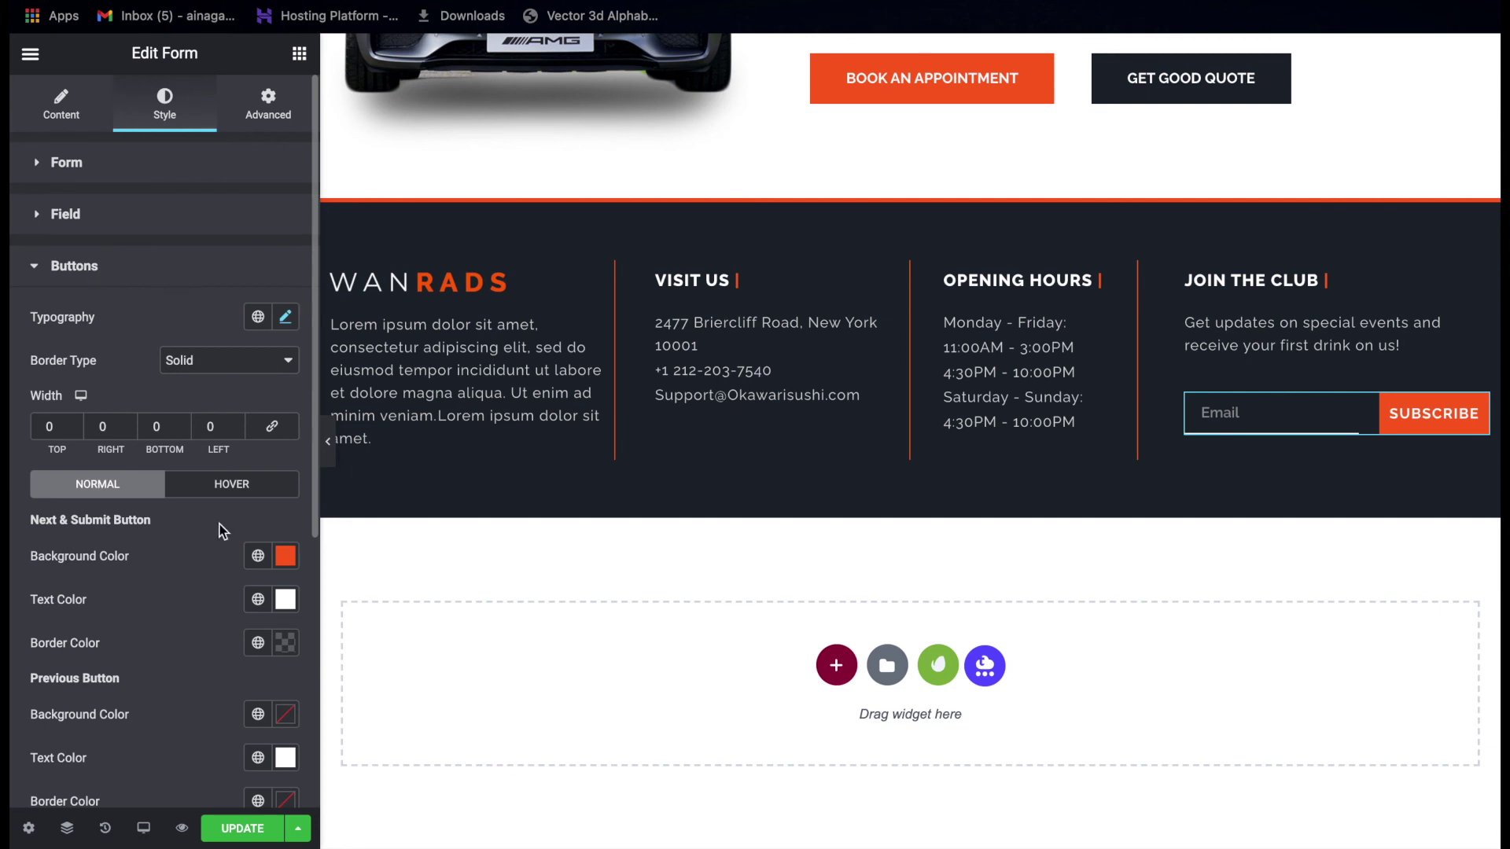
{"action": "left_click", "coordinate": [236, 485]}
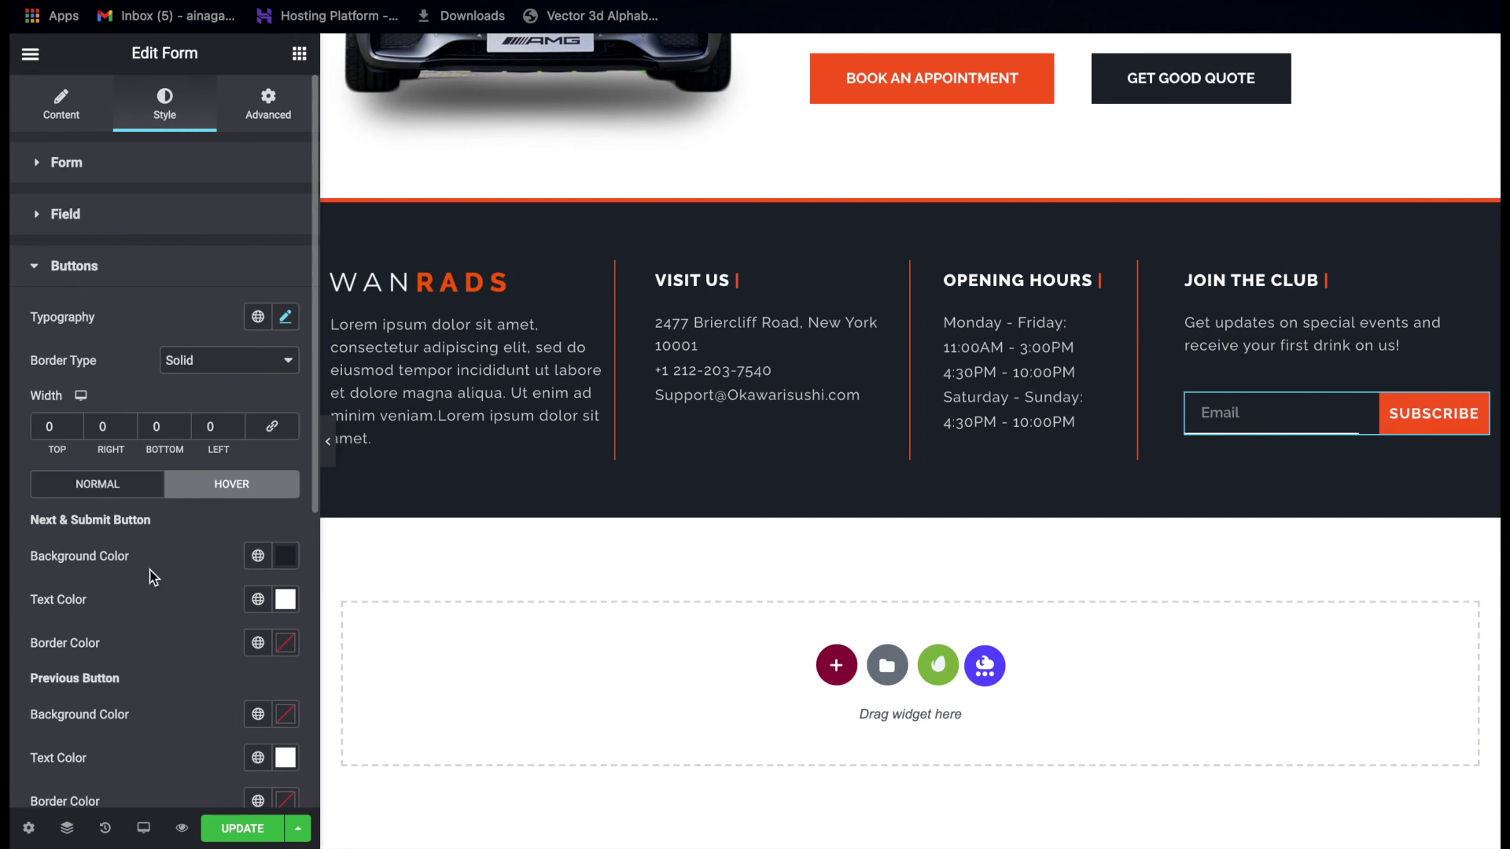
Switch to the mobile preview and review the responsive layout of the page from the hero slider down through the sections.
{"action": "left_click", "coordinate": [148, 835]}
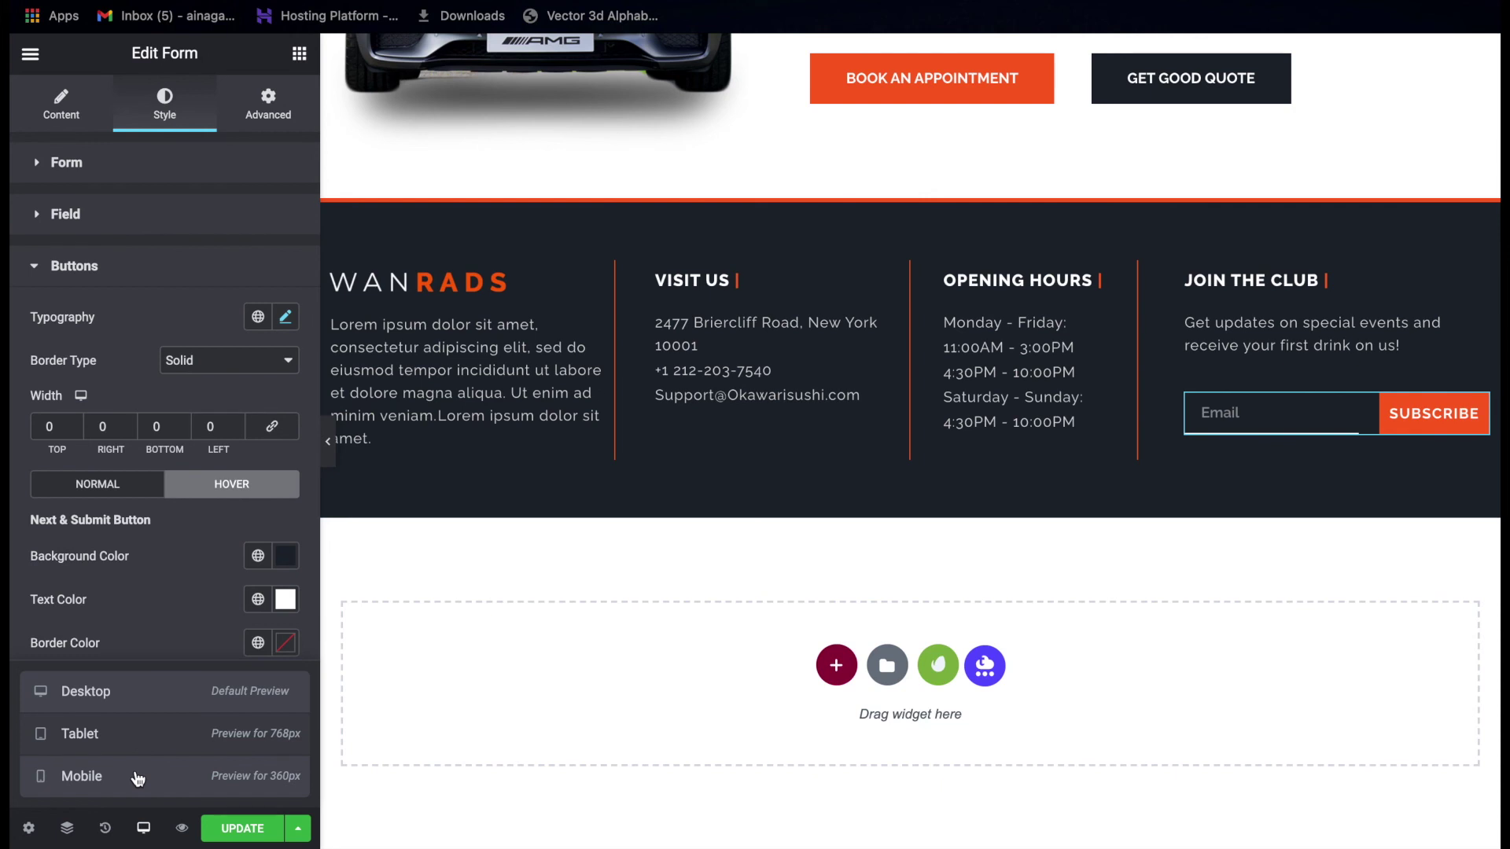
{"action": "left_click", "coordinate": [82, 776]}
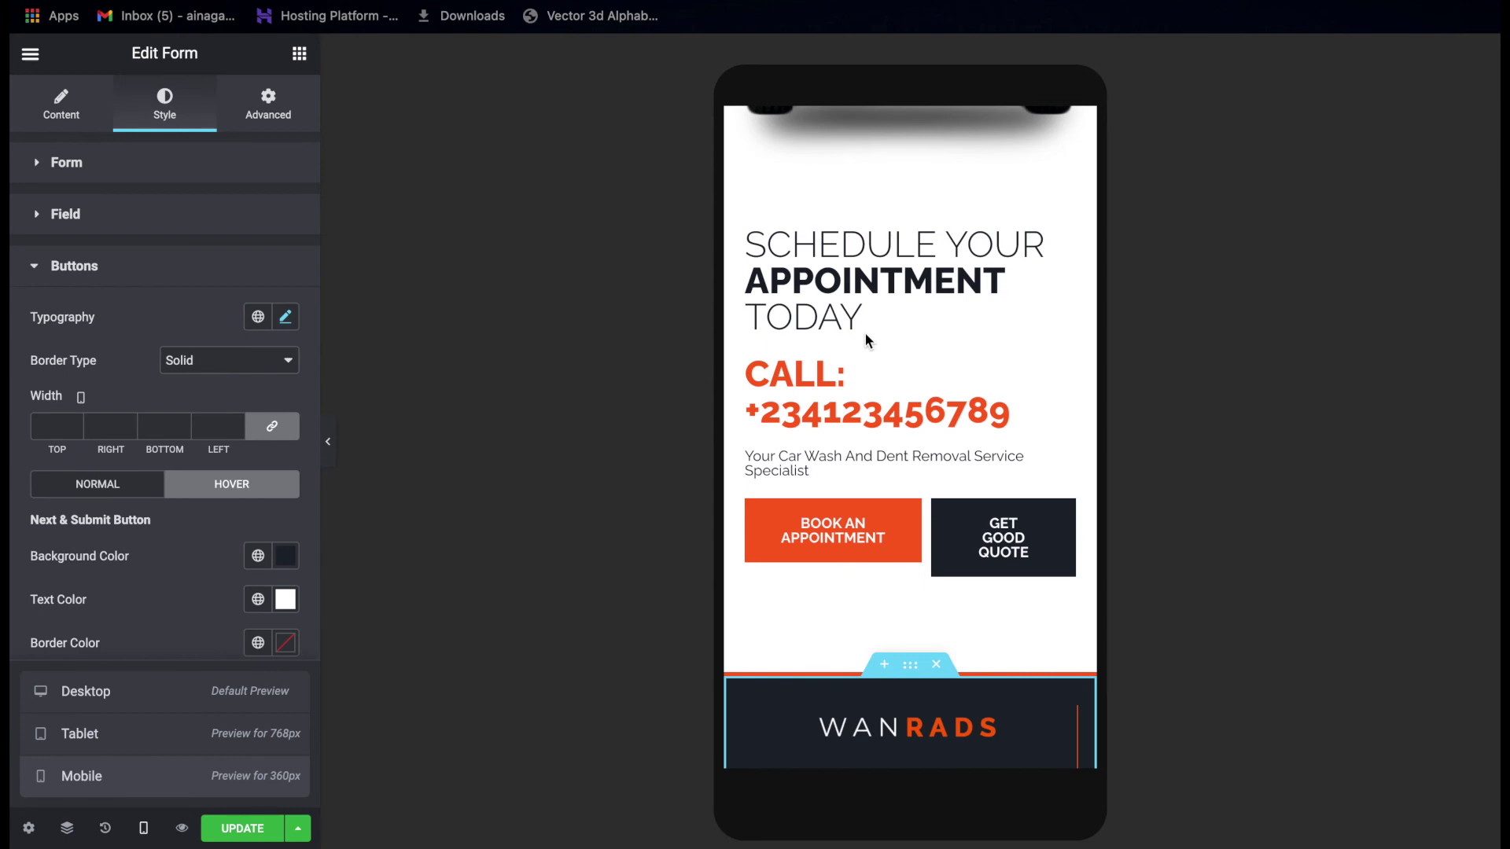
{"action": "scroll", "coordinate": [864, 333], "scroll_direction": "down", "scroll_amount": 10}
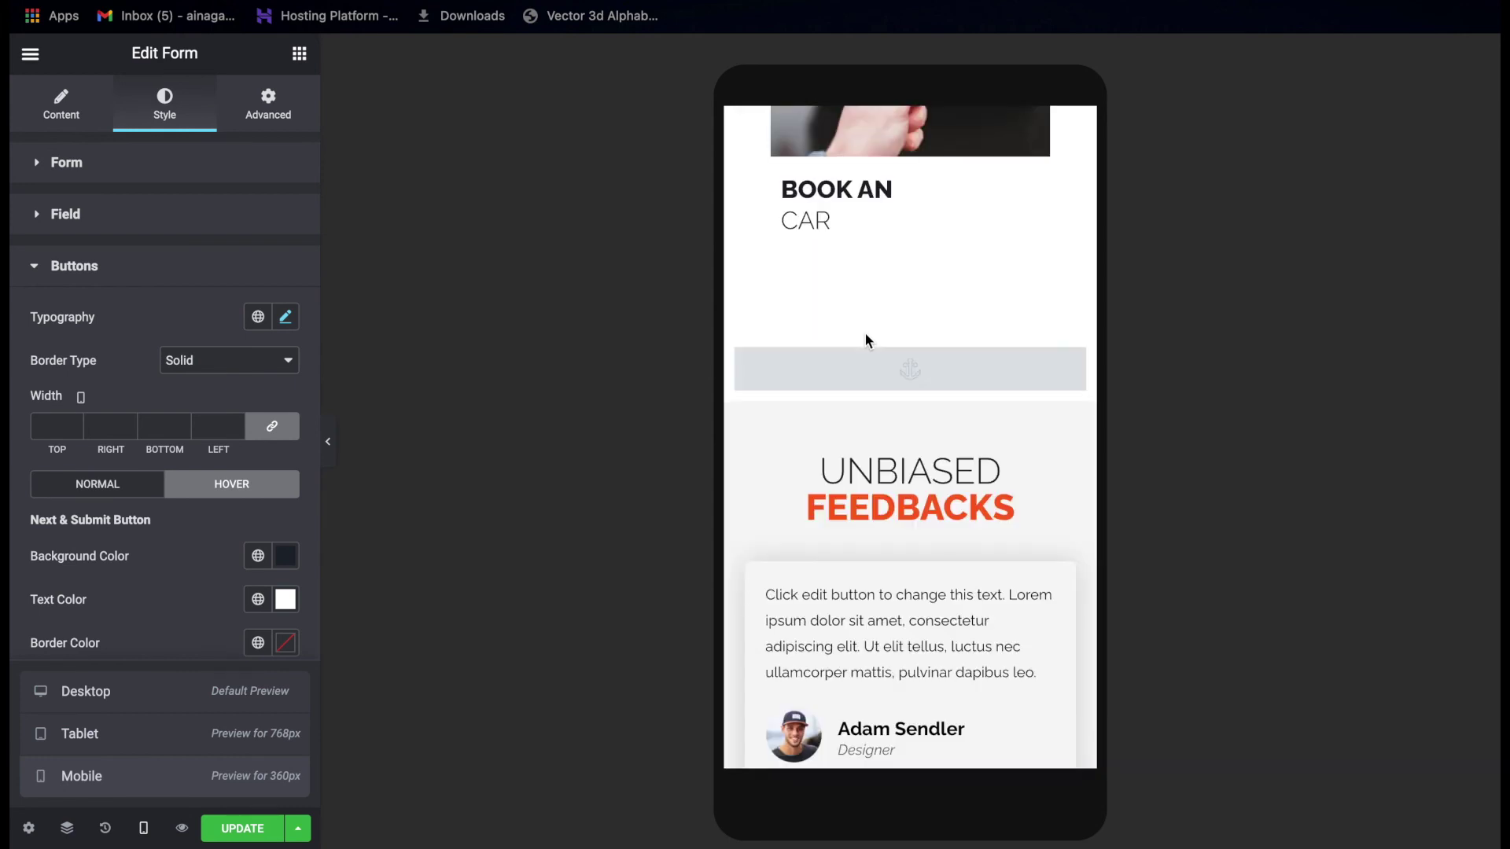
{"action": "scroll", "coordinate": [865, 333], "scroll_direction": "up", "scroll_amount": 15}
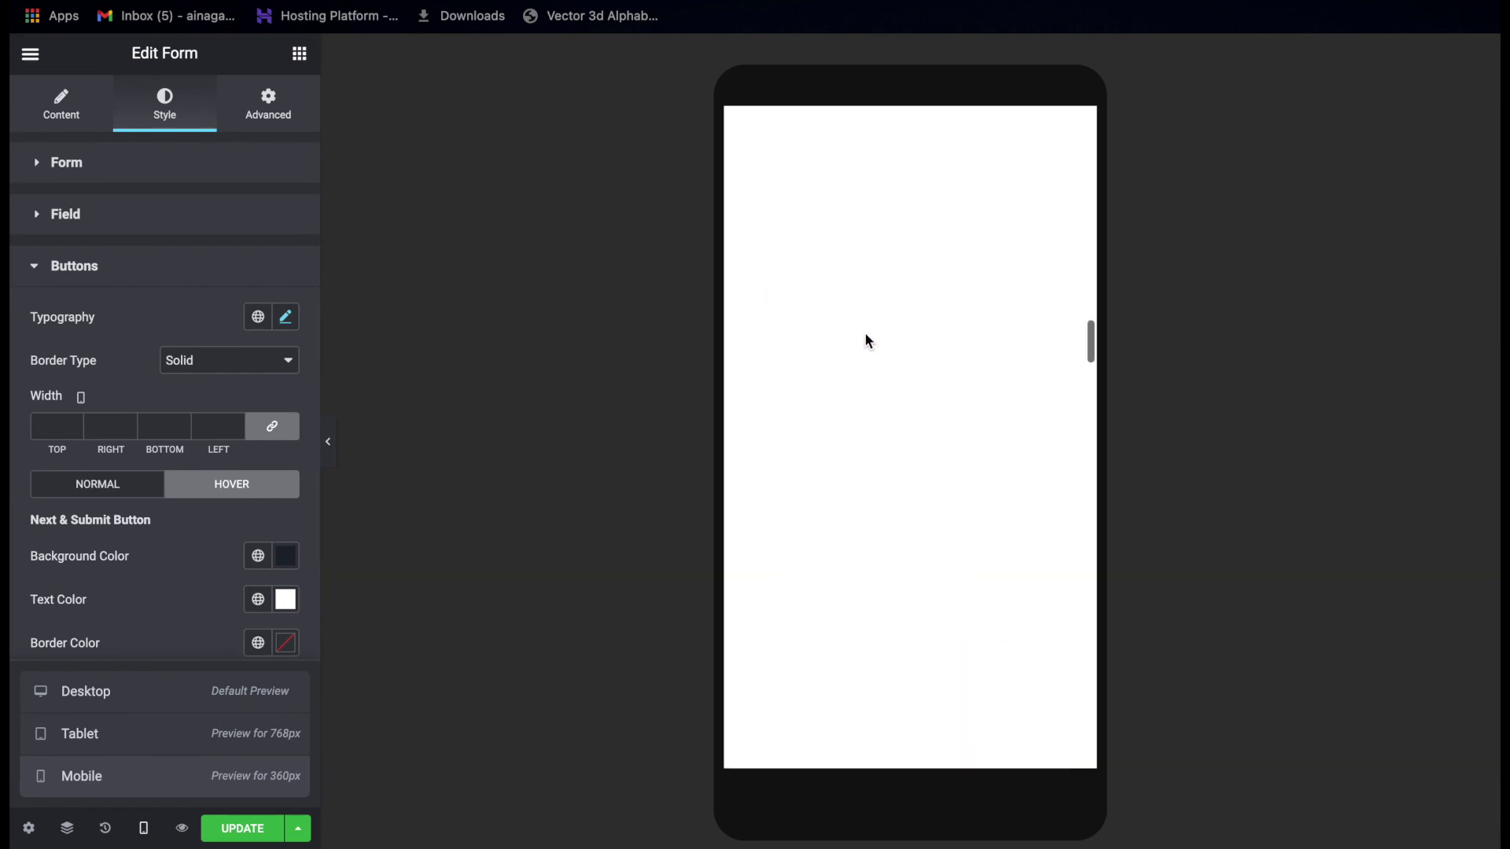
{"action": "scroll", "coordinate": [865, 333], "scroll_direction": "up", "scroll_amount": 2}
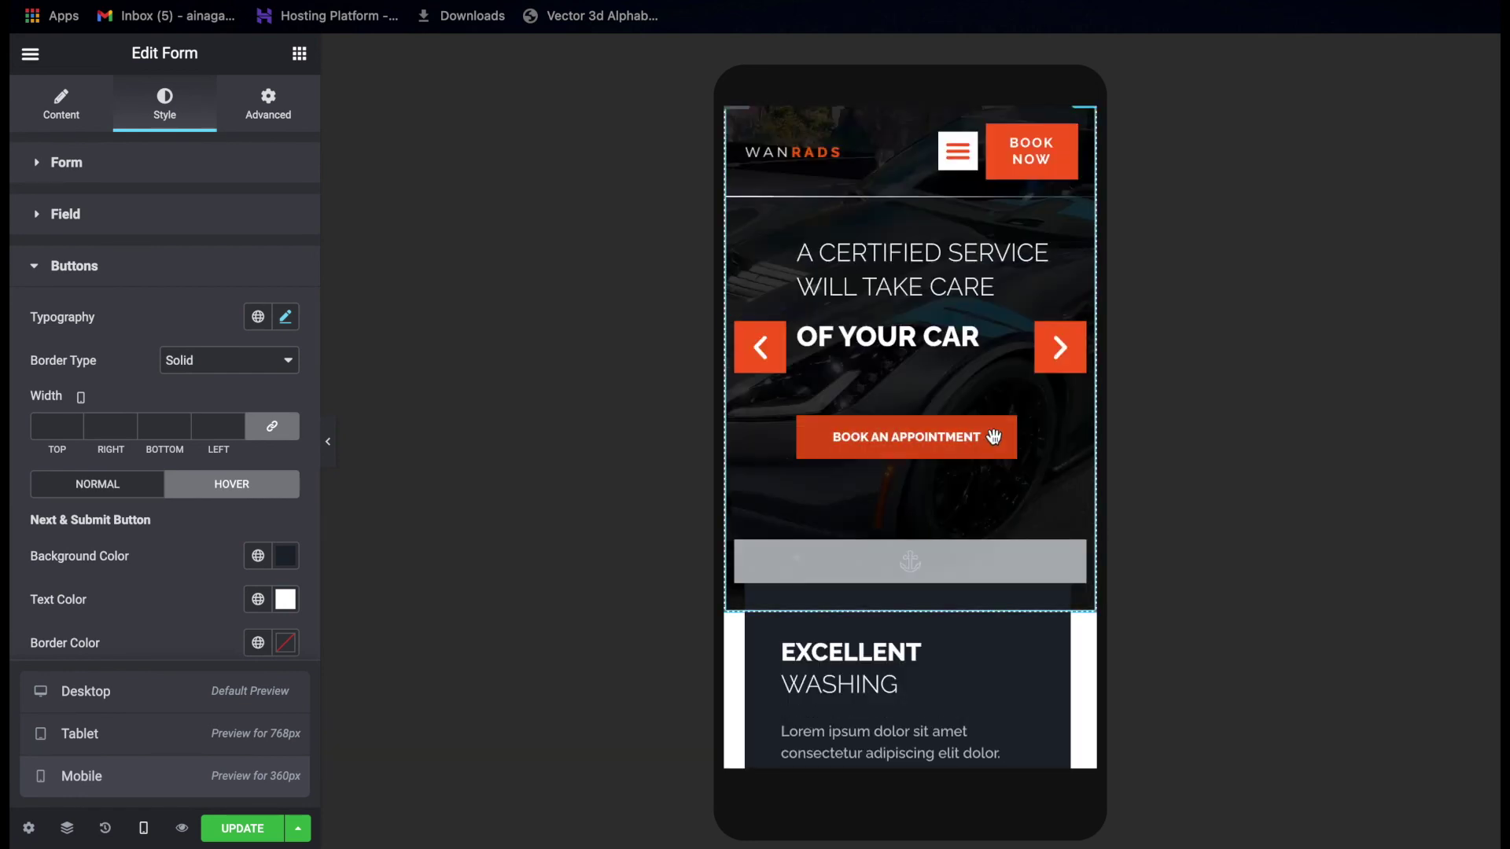
{"action": "scroll", "coordinate": [1012, 507], "scroll_direction": "down", "scroll_amount": 3}
{"action": "scroll", "coordinate": [1011, 506], "scroll_direction": "up", "scroll_amount": 3}
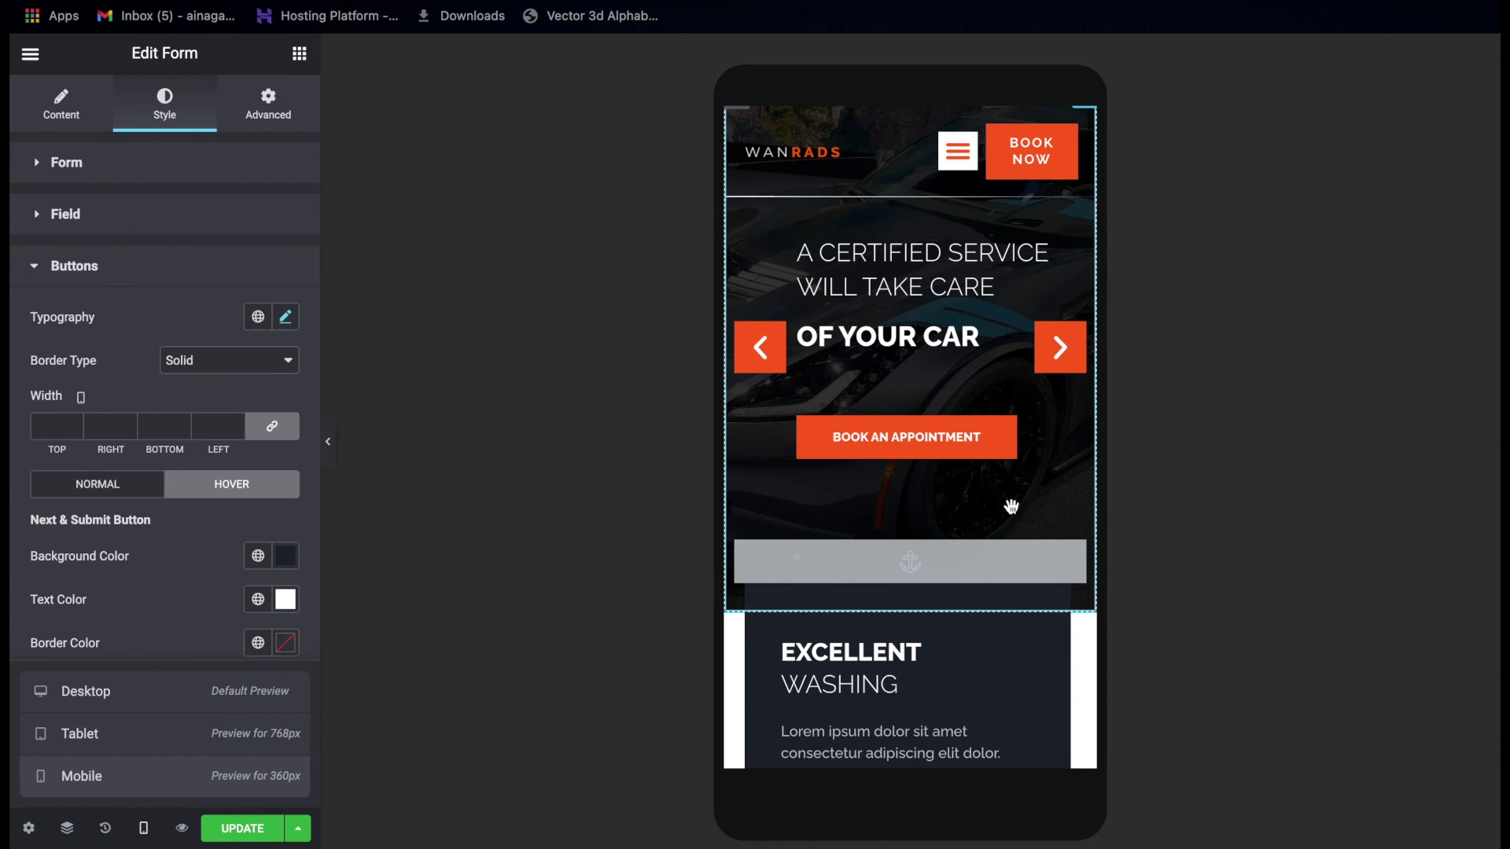
{"action": "scroll", "coordinate": [1011, 507], "scroll_direction": "down", "scroll_amount": 6}
{"action": "scroll", "coordinate": [1011, 507], "scroll_direction": "down", "scroll_amount": 8}
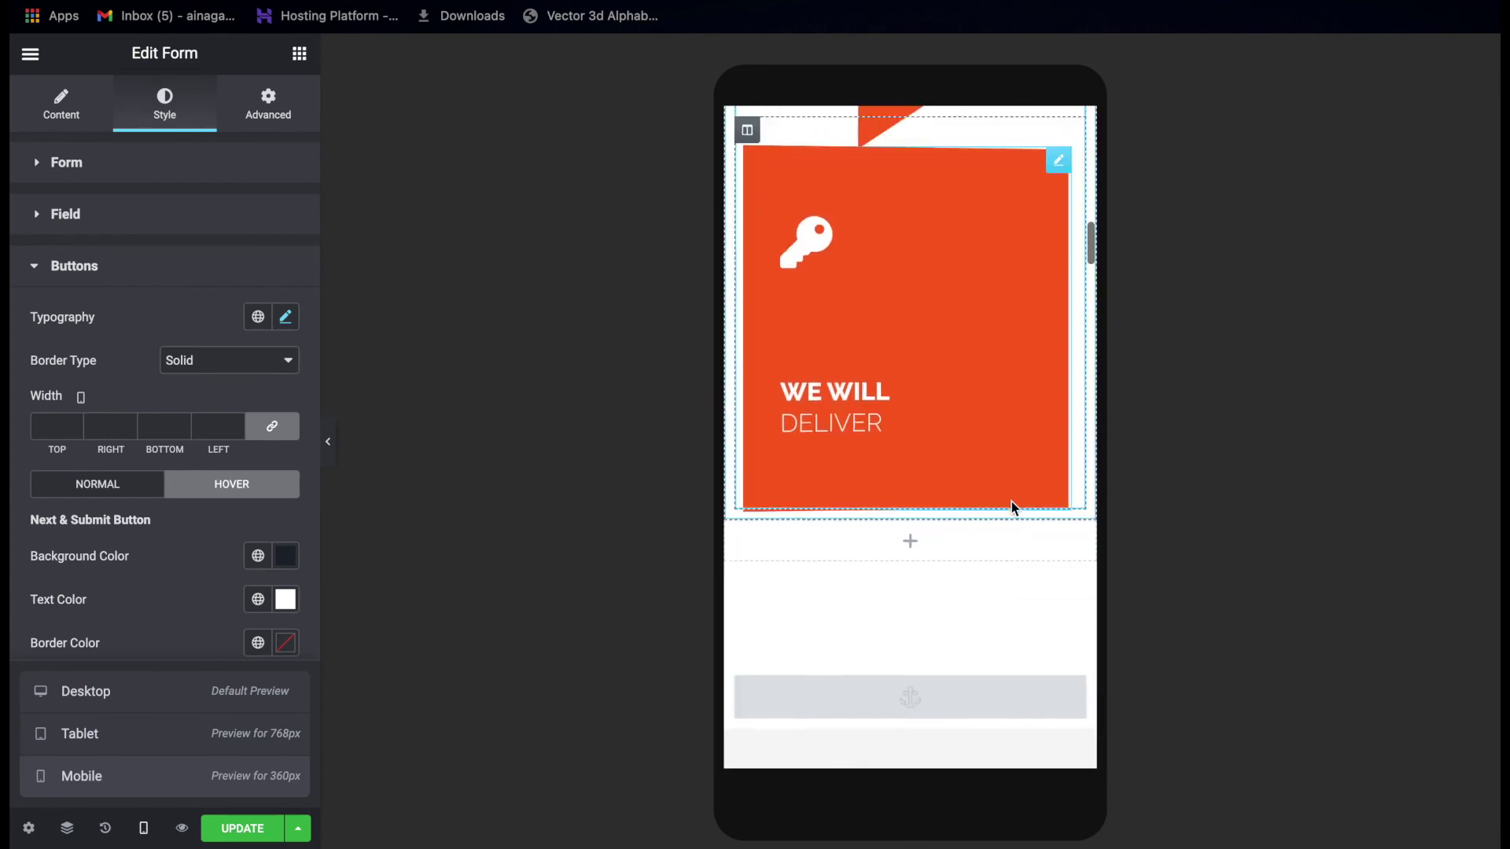
{"action": "scroll", "coordinate": [942, 724], "scroll_direction": "down", "scroll_amount": 10}
{"action": "scroll", "coordinate": [941, 722], "scroll_direction": "up", "scroll_amount": 7}
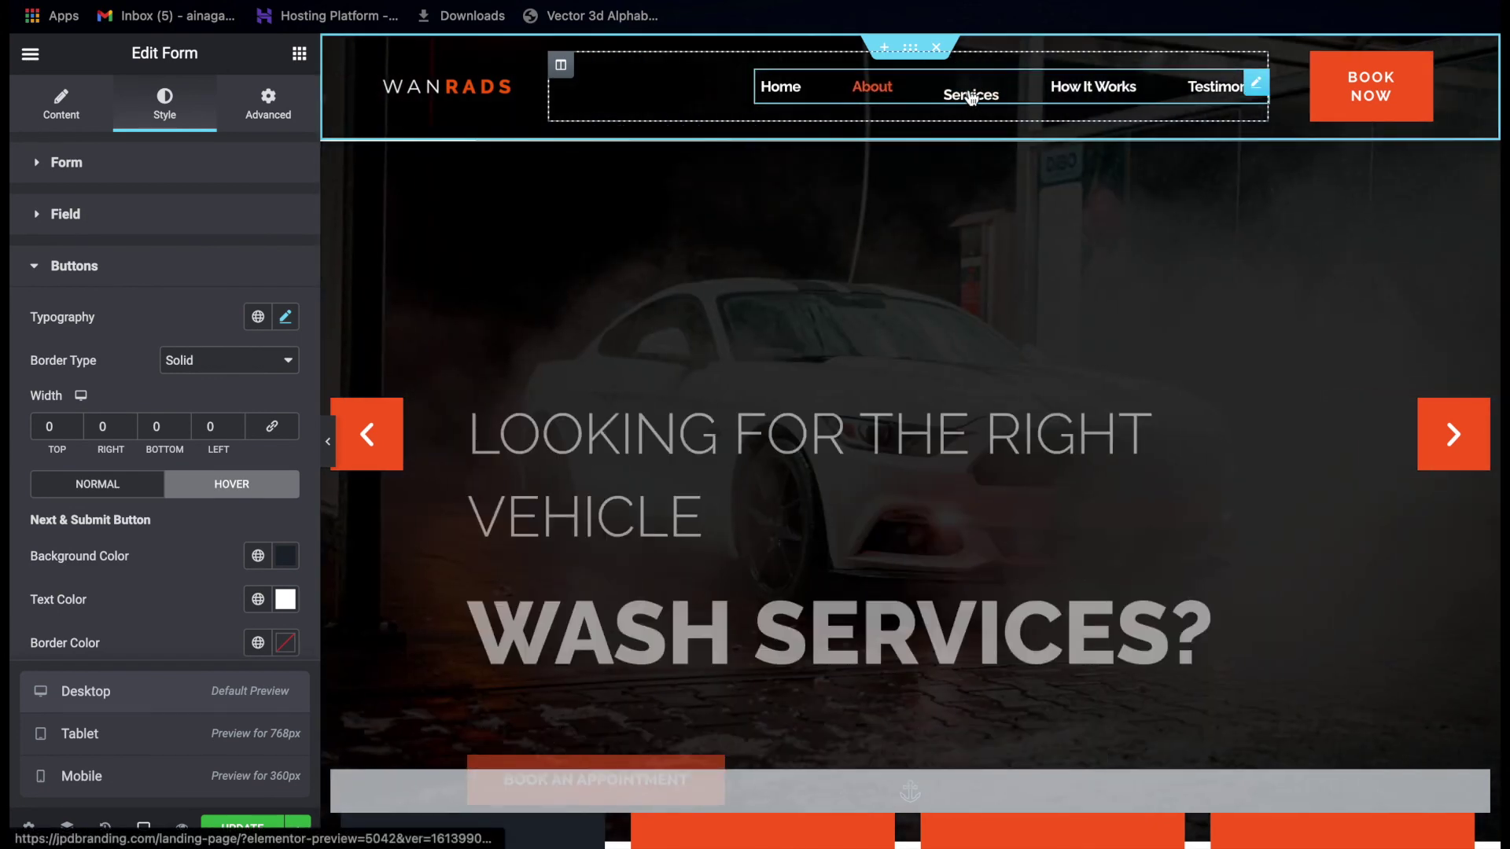
Inspect the header's navigation menu and the IDs of the menu anchors above the service cards, Car Services and How It Works sections.
{"action": "left_click", "coordinate": [972, 96]}
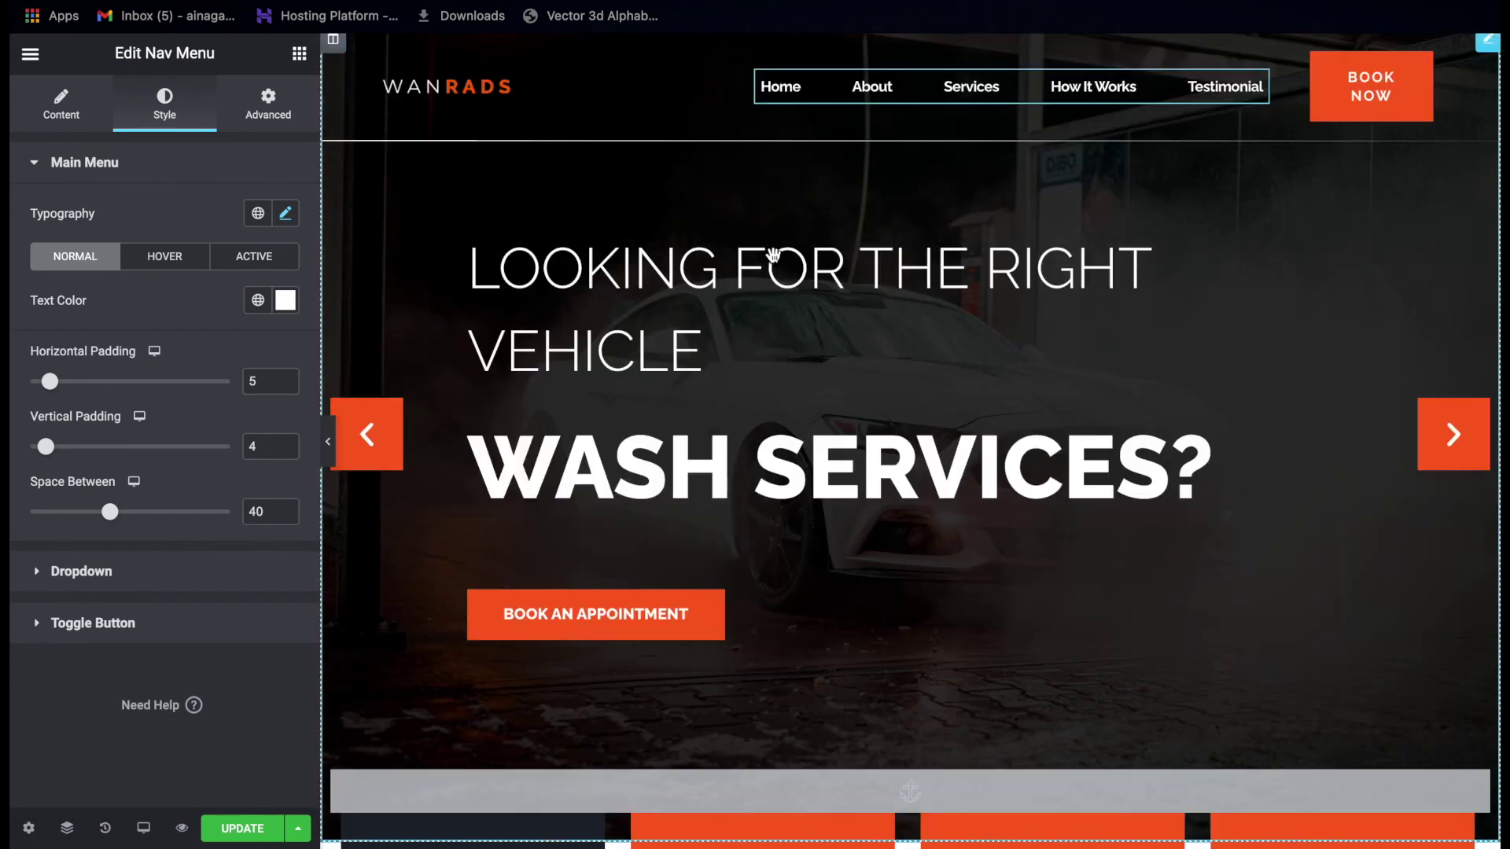
{"action": "scroll", "coordinate": [773, 250], "scroll_direction": "down", "scroll_amount": 2}
{"action": "scroll", "coordinate": [820, 372], "scroll_direction": "down", "scroll_amount": 2}
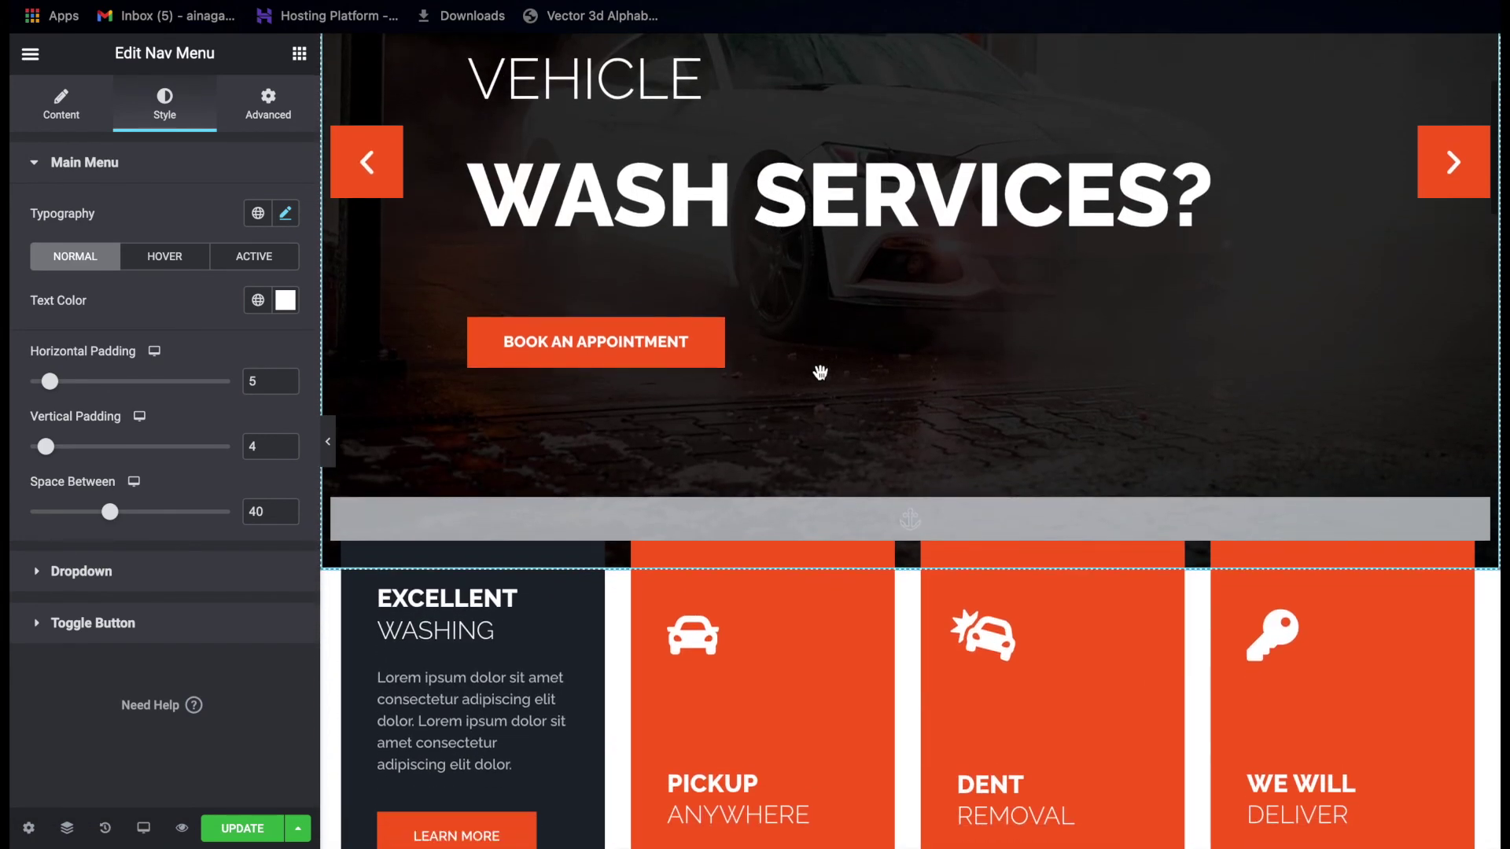
{"action": "left_click", "coordinate": [791, 533]}
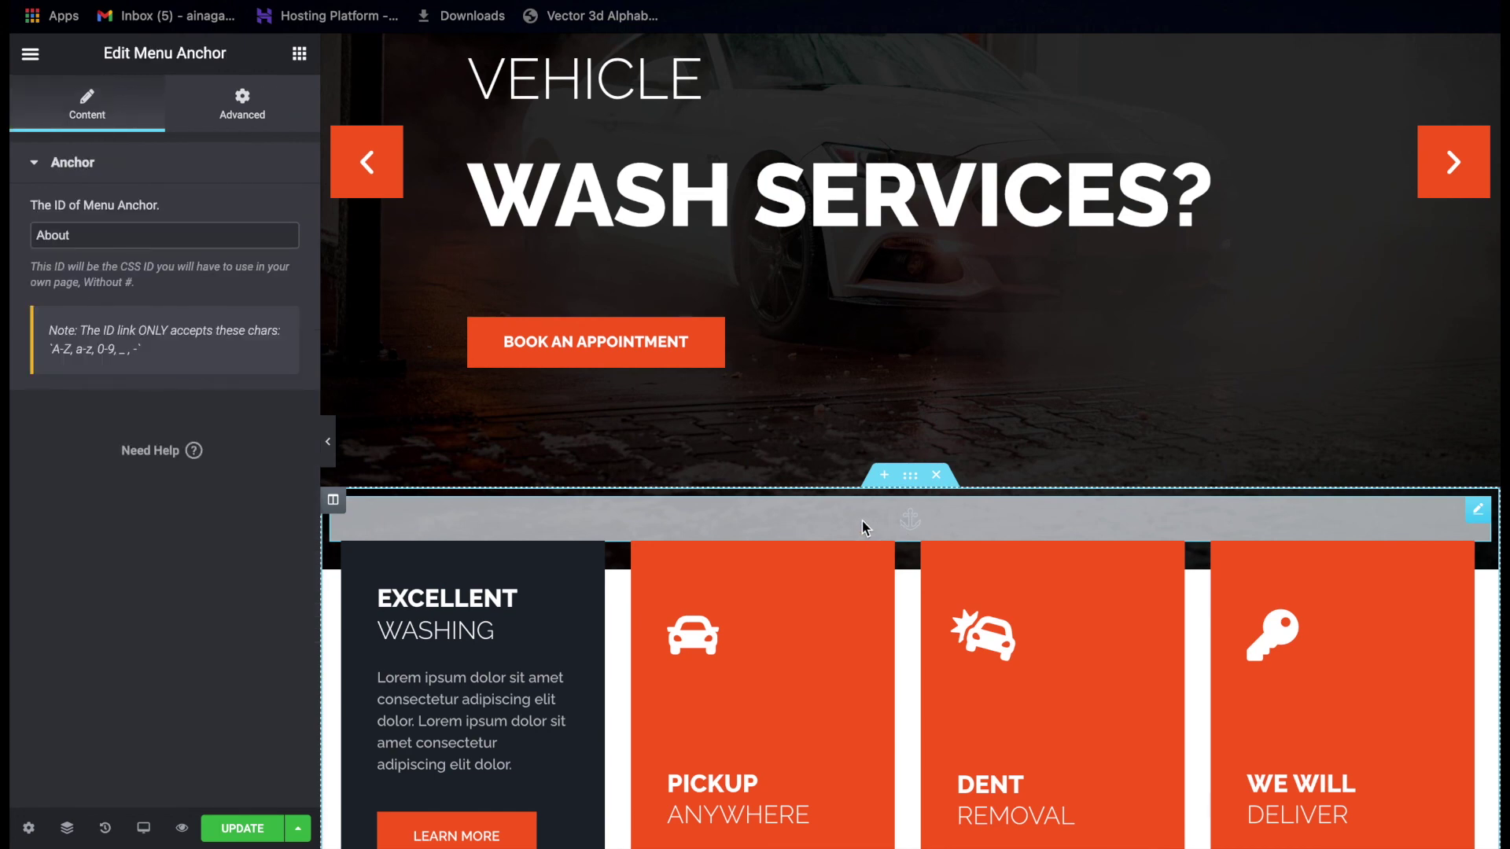
{"action": "scroll", "coordinate": [865, 523], "scroll_direction": "down", "scroll_amount": 1}
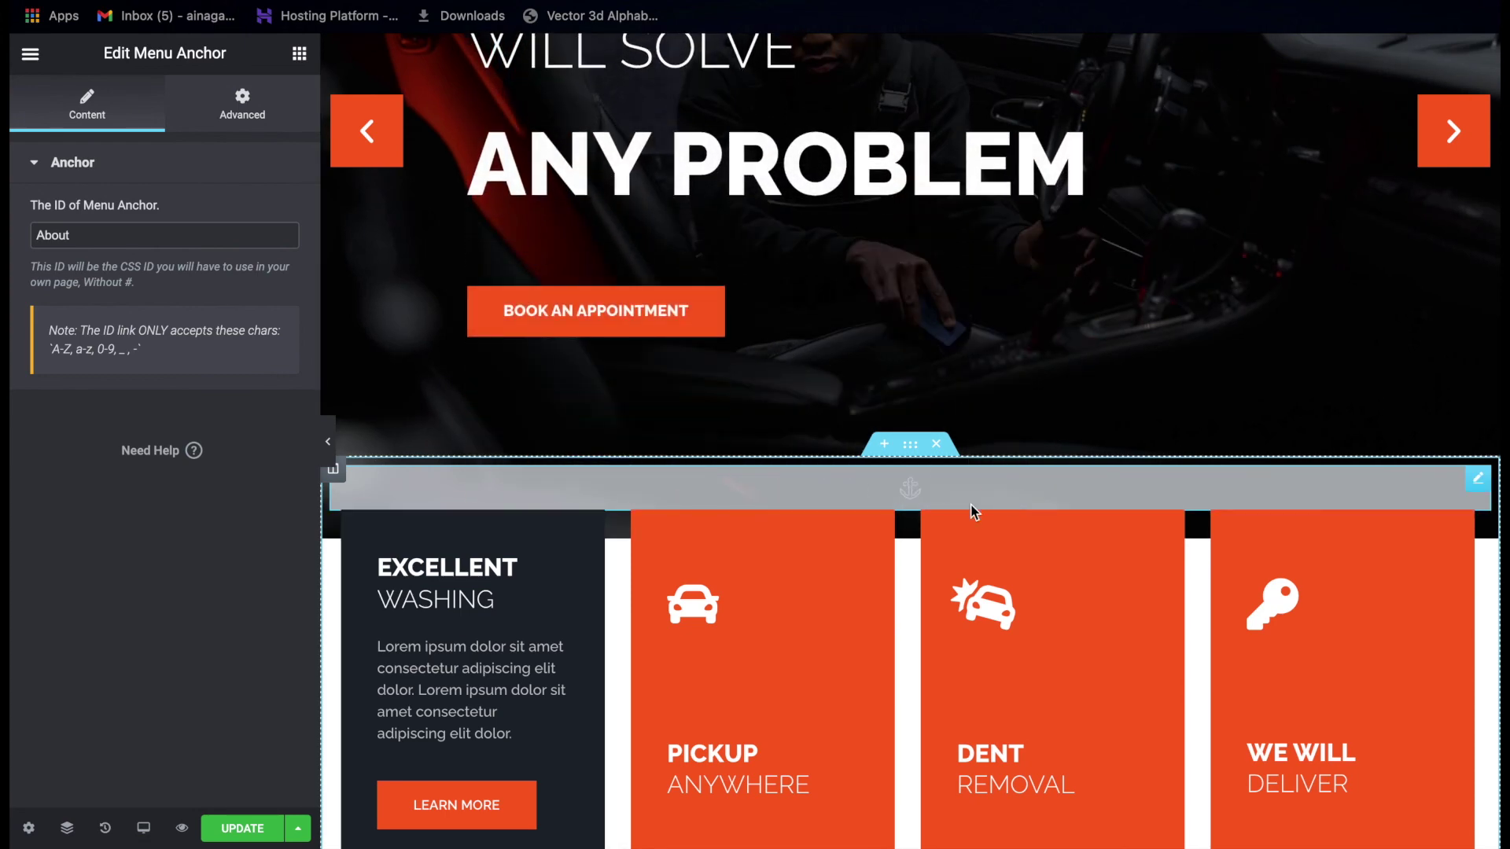
{"action": "scroll", "coordinate": [973, 511], "scroll_direction": "down", "scroll_amount": 8}
{"action": "left_click", "coordinate": [681, 446]}
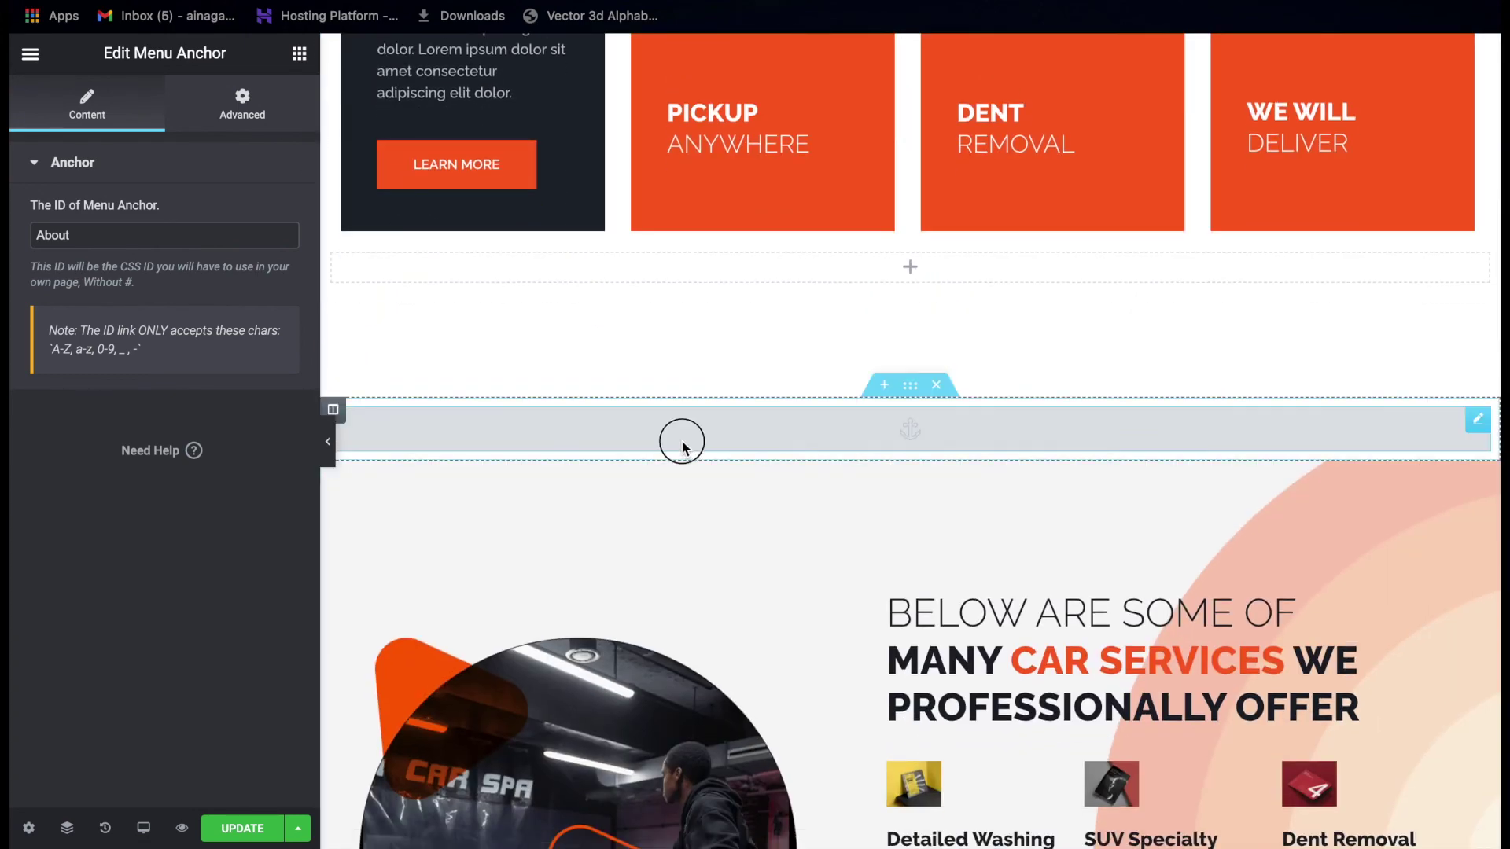
{"action": "scroll", "coordinate": [810, 461], "scroll_direction": "down", "scroll_amount": 9}
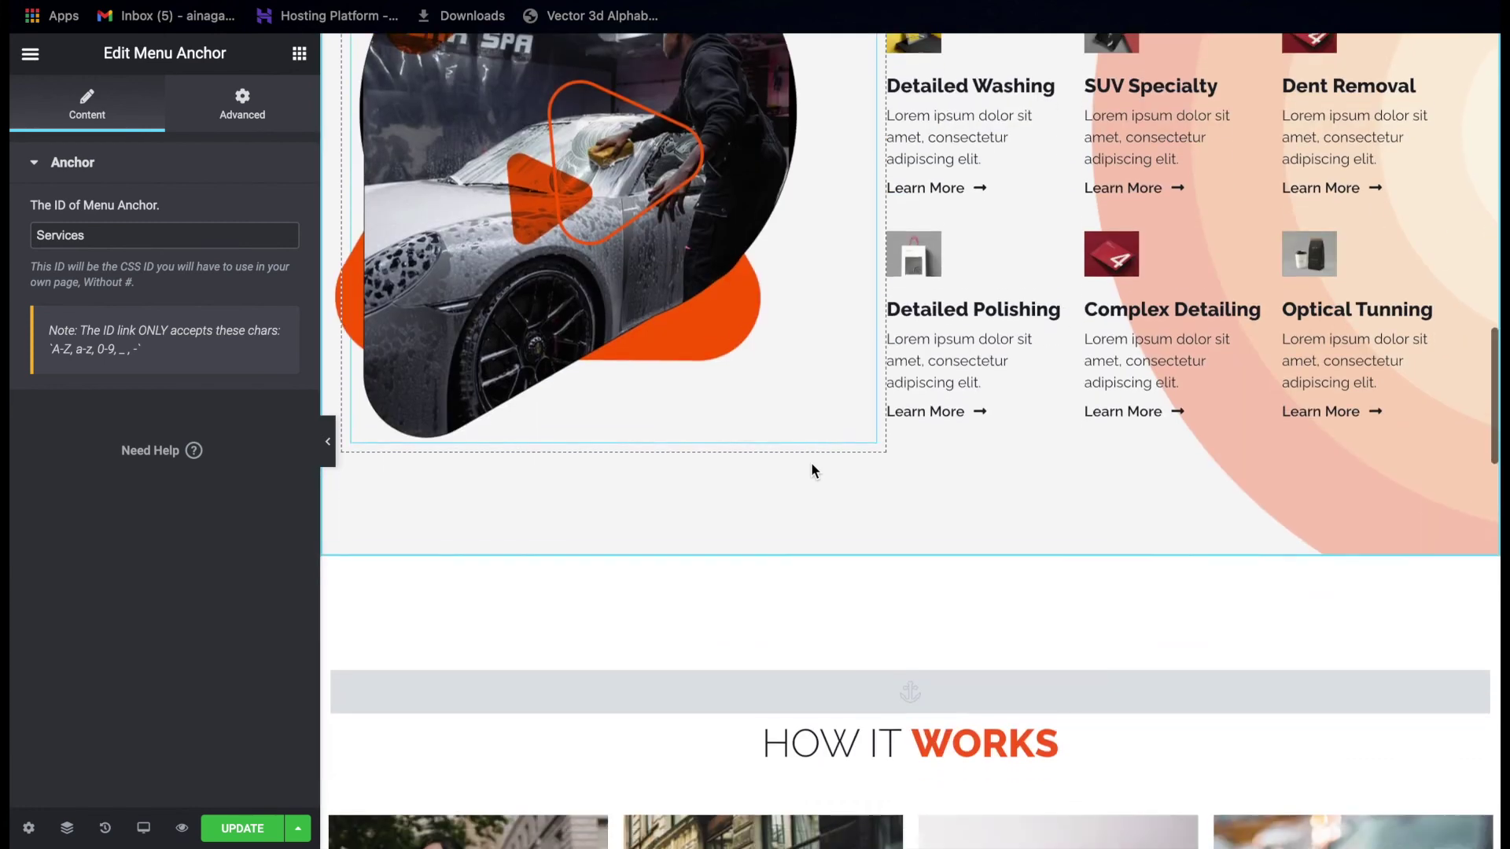
{"action": "left_click", "coordinate": [854, 676]}
{"action": "scroll", "coordinate": [852, 673], "scroll_direction": "down", "scroll_amount": 10}
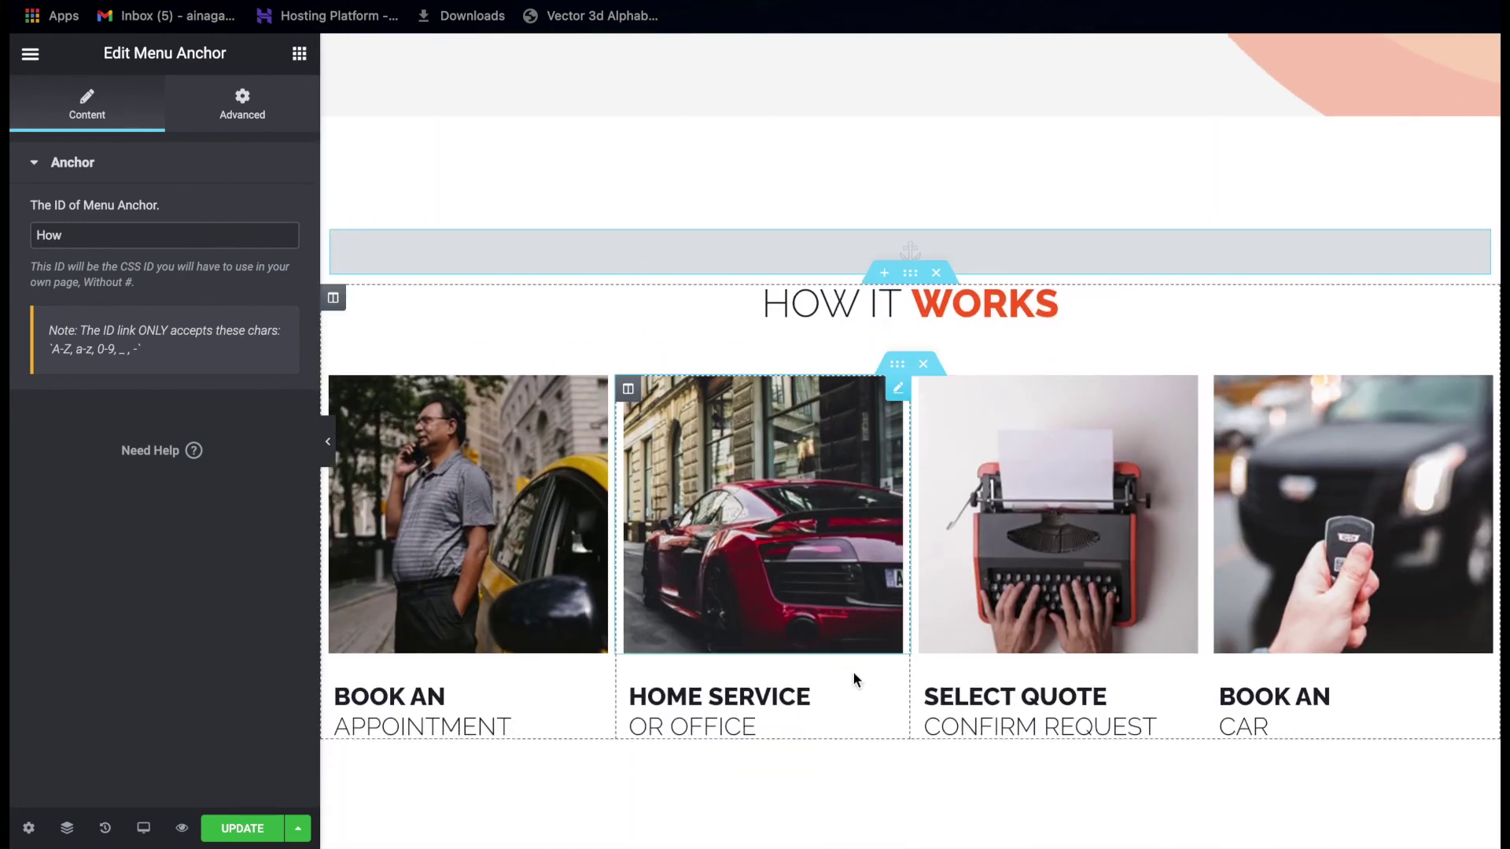
Return to the menu anchor above the service cards and highlight its About ID.
{"action": "scroll", "coordinate": [852, 672], "scroll_direction": "up", "scroll_amount": 20}
{"action": "scroll", "coordinate": [852, 671], "scroll_direction": "down", "scroll_amount": 7}
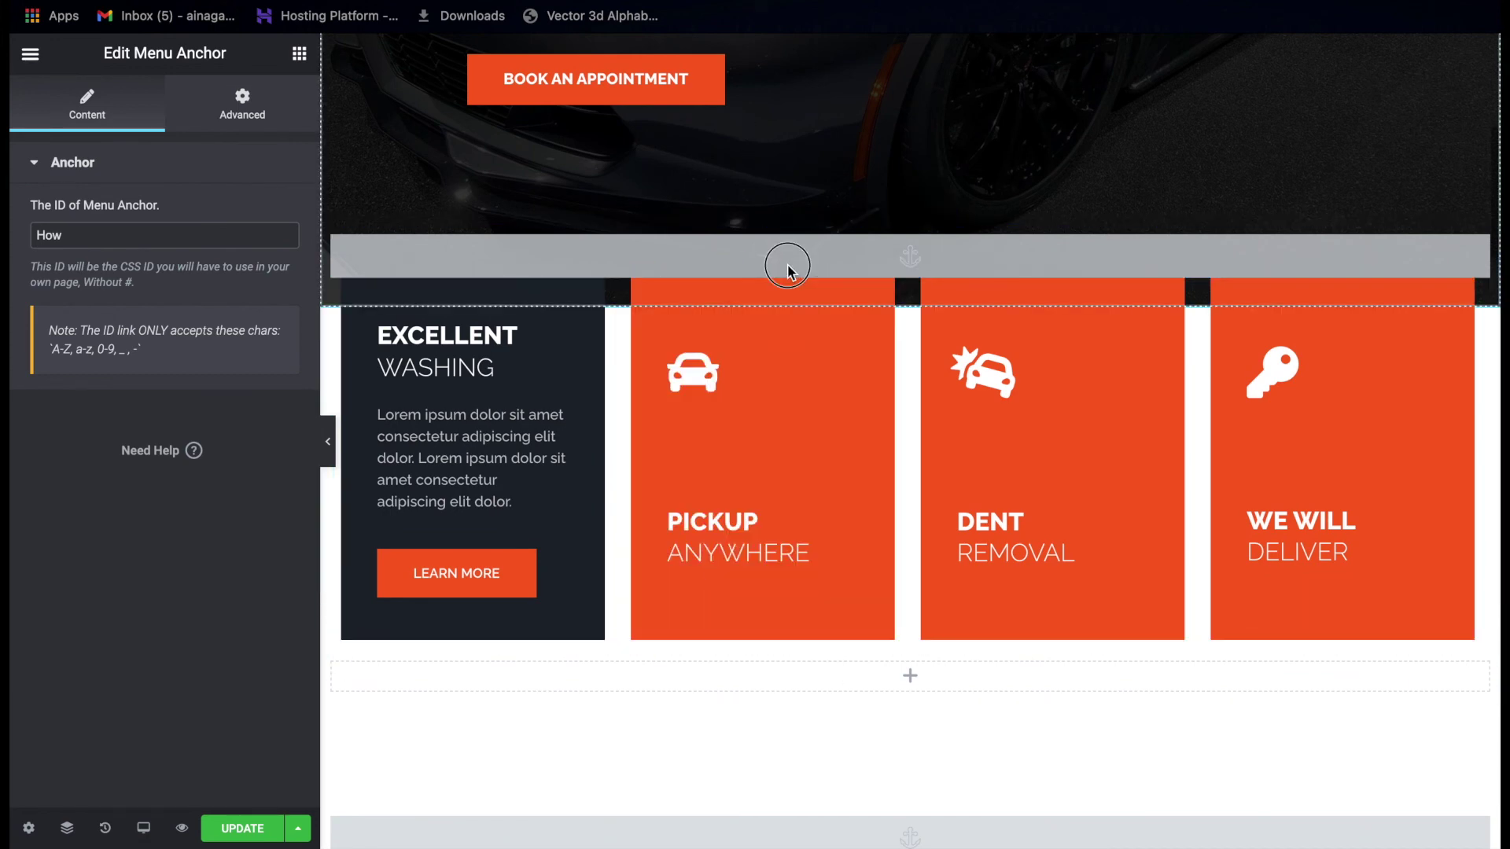
{"action": "left_click", "coordinate": [788, 266]}
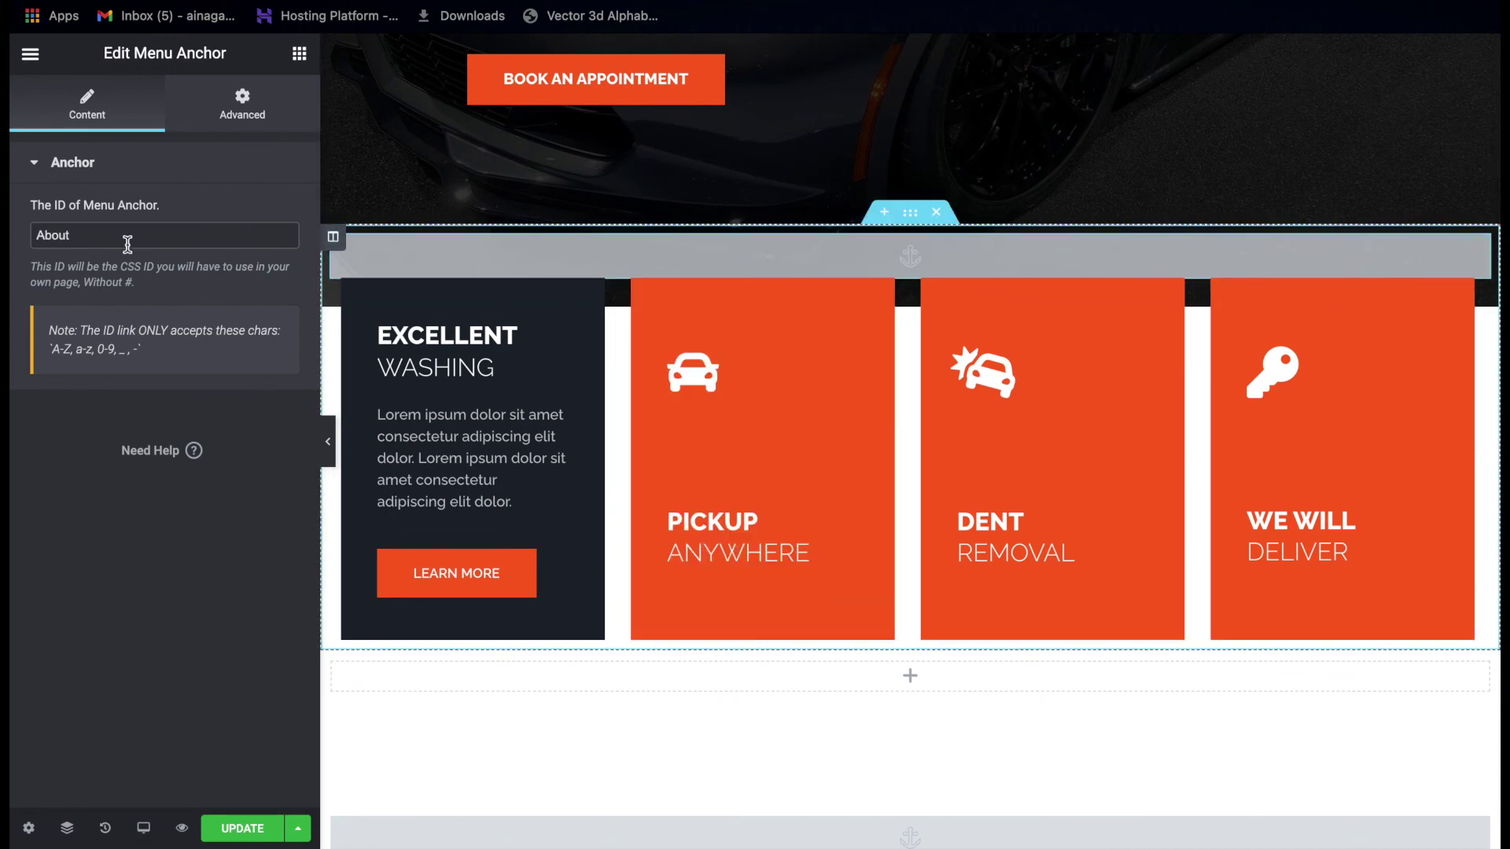
{"action": "left_click_drag", "start_coordinate": [122, 236], "coordinate": [32, 239]}
{"action": "left_click", "coordinate": [76, 242]}
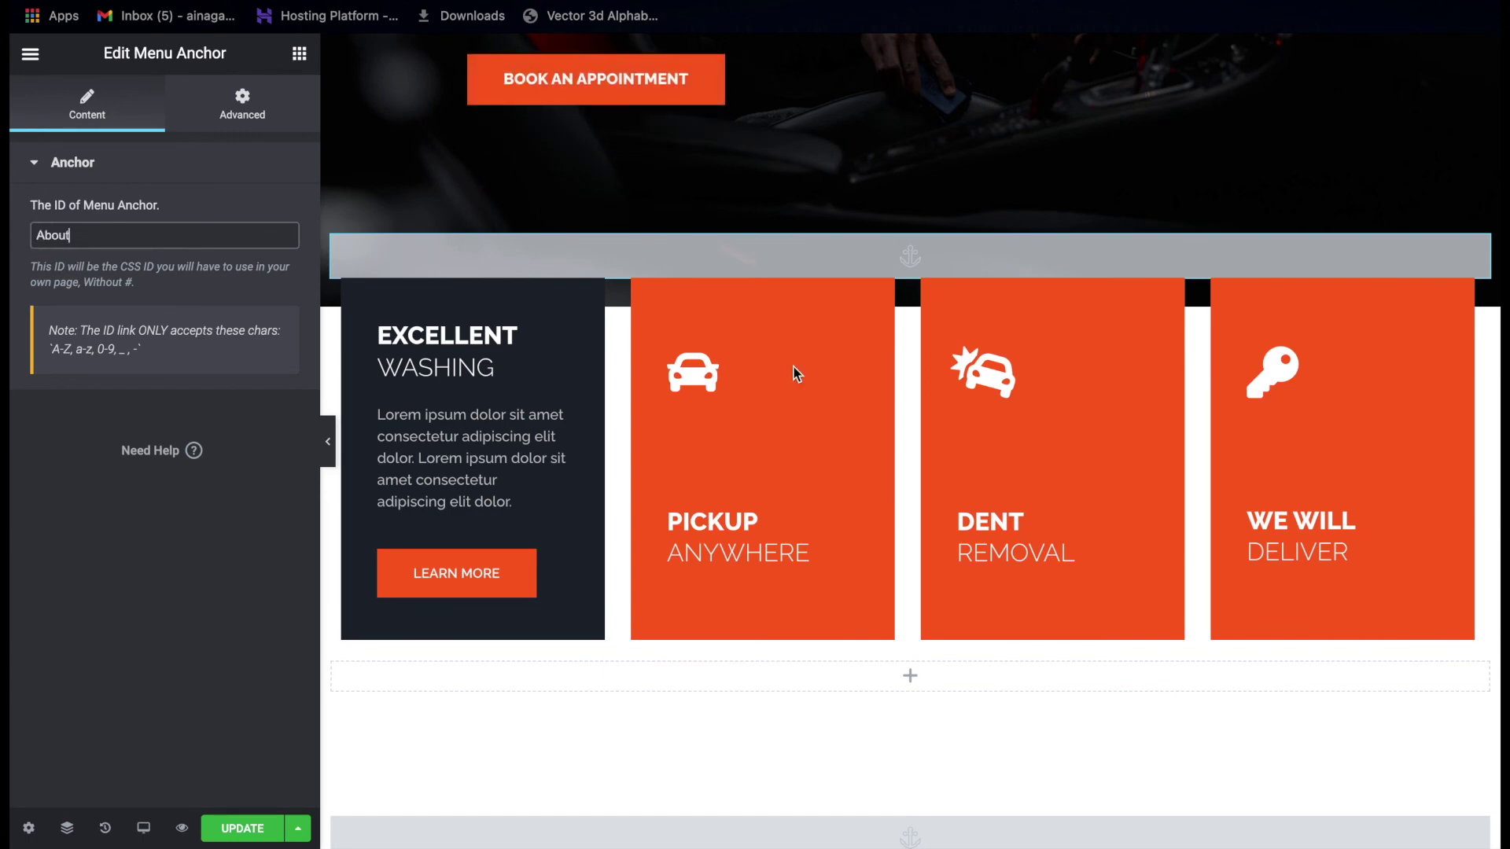
{"action": "scroll", "coordinate": [794, 366], "scroll_direction": "up", "scroll_amount": 3}
{"action": "scroll", "coordinate": [793, 366], "scroll_direction": "down", "scroll_amount": 10}
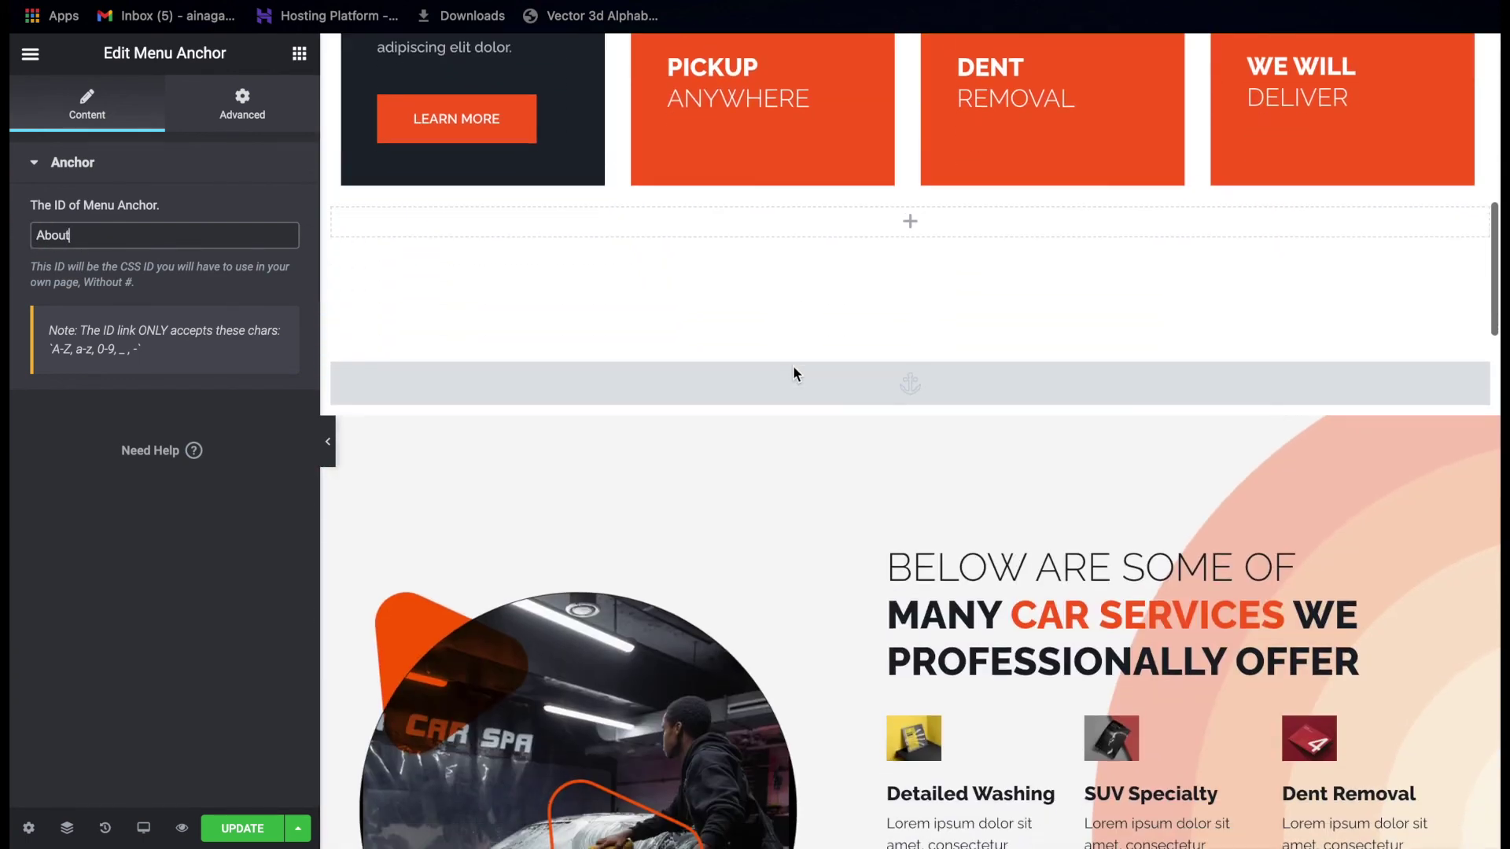
Inspect the IDs of the menu anchors above the Car Services and How It Works sections.
{"action": "left_click", "coordinate": [844, 373]}
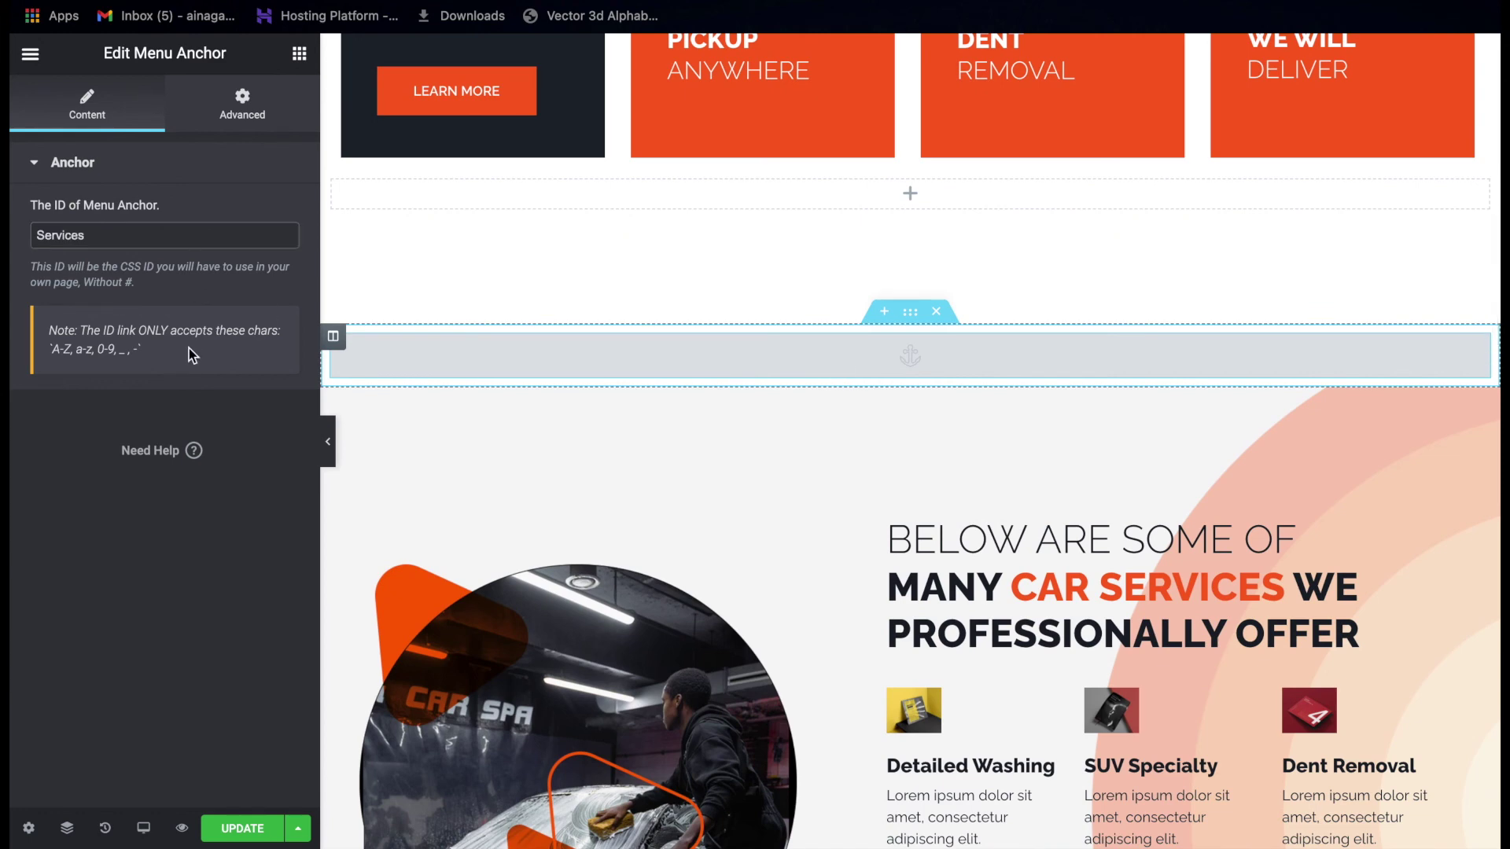
{"action": "scroll", "coordinate": [784, 428], "scroll_direction": "down", "scroll_amount": 6}
{"action": "scroll", "coordinate": [785, 430], "scroll_direction": "down", "scroll_amount": 3}
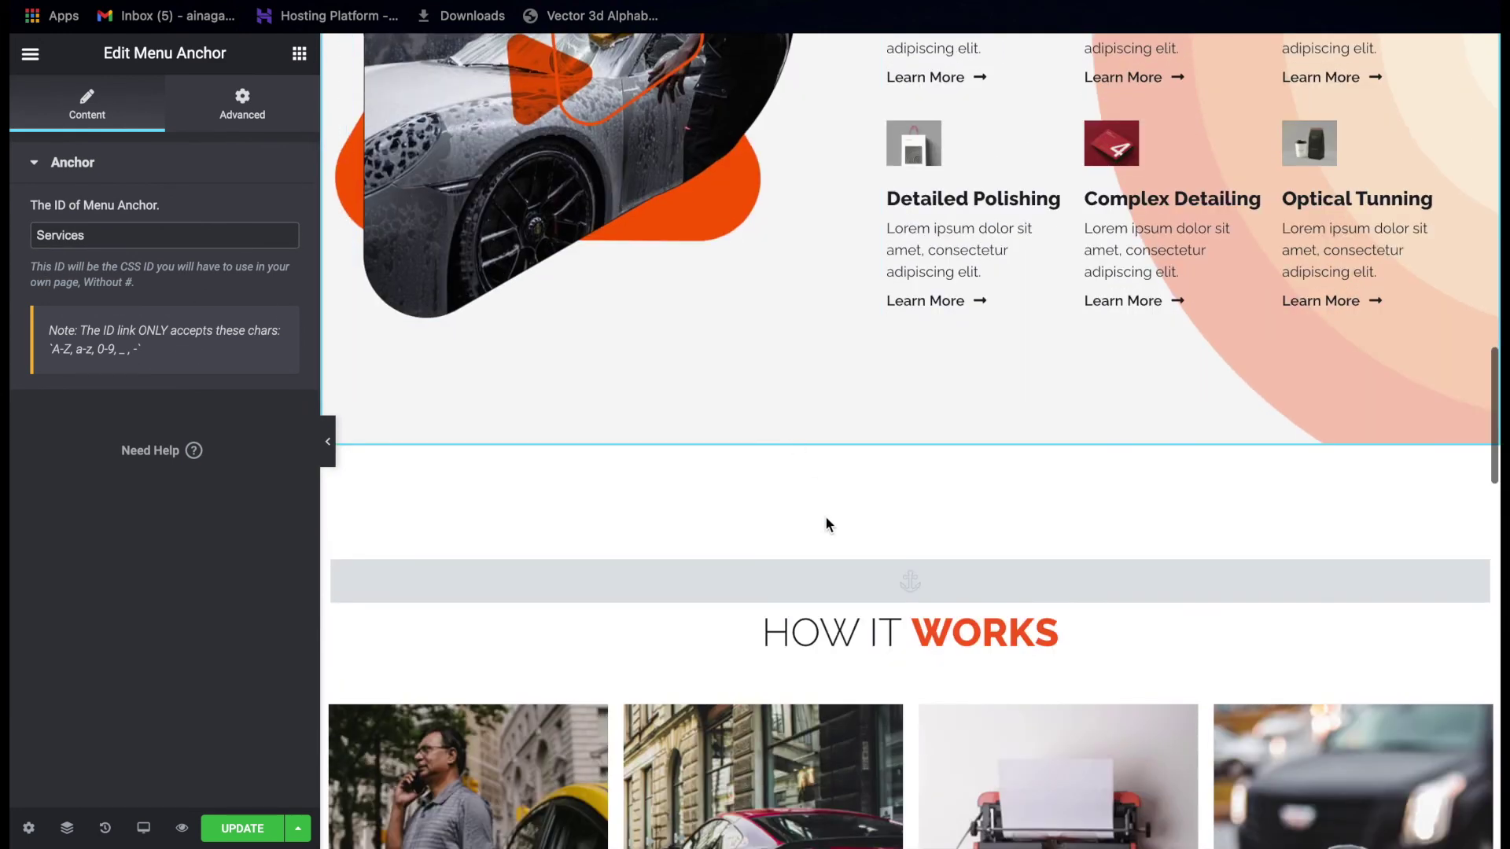
{"action": "left_click", "coordinate": [836, 571]}
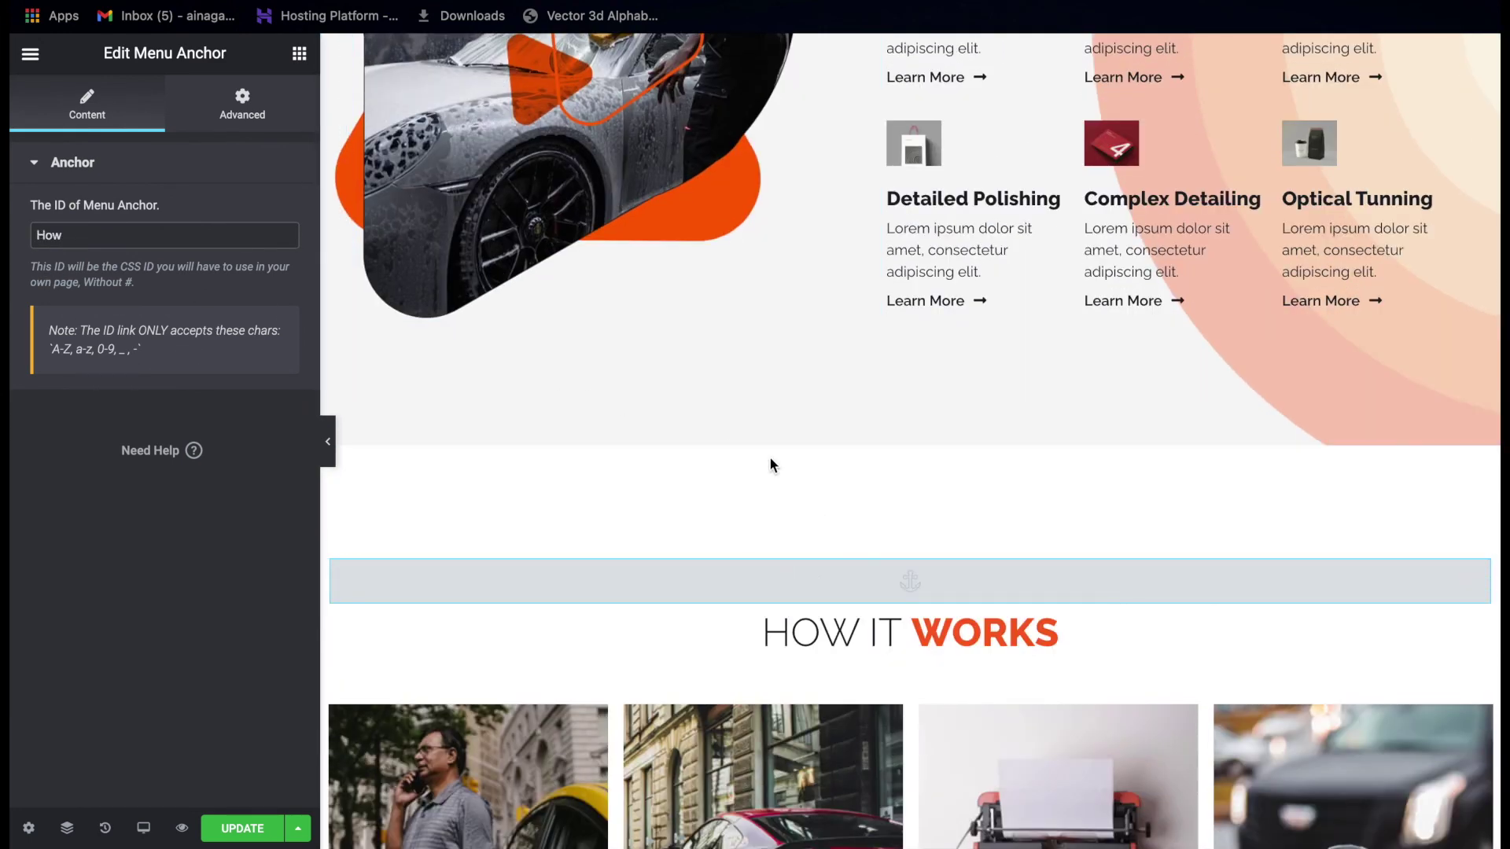
{"action": "scroll", "coordinate": [769, 463], "scroll_direction": "up", "scroll_amount": 7}
{"action": "scroll", "coordinate": [771, 457], "scroll_direction": "up", "scroll_amount": 2}
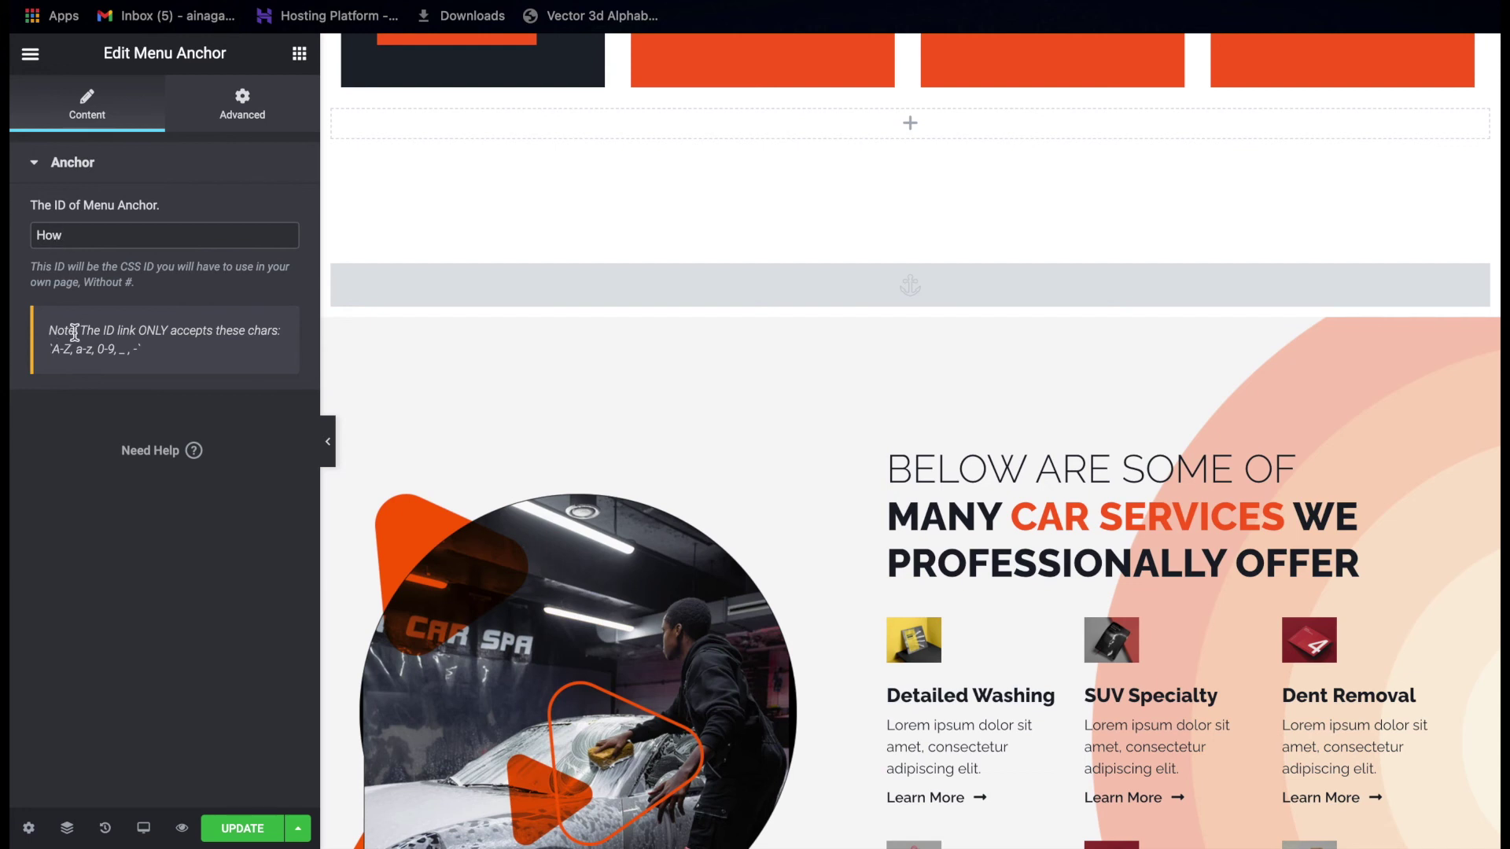
Examine the How It Works anchor's ID and the usage notes below it, and go back to the header navigation.
{"action": "left_click", "coordinate": [50, 331]}
{"action": "left_click", "coordinate": [122, 307]}
{"action": "left_click_drag", "start_coordinate": [124, 279], "coordinate": [132, 279]}
{"action": "left_click", "coordinate": [83, 234]}
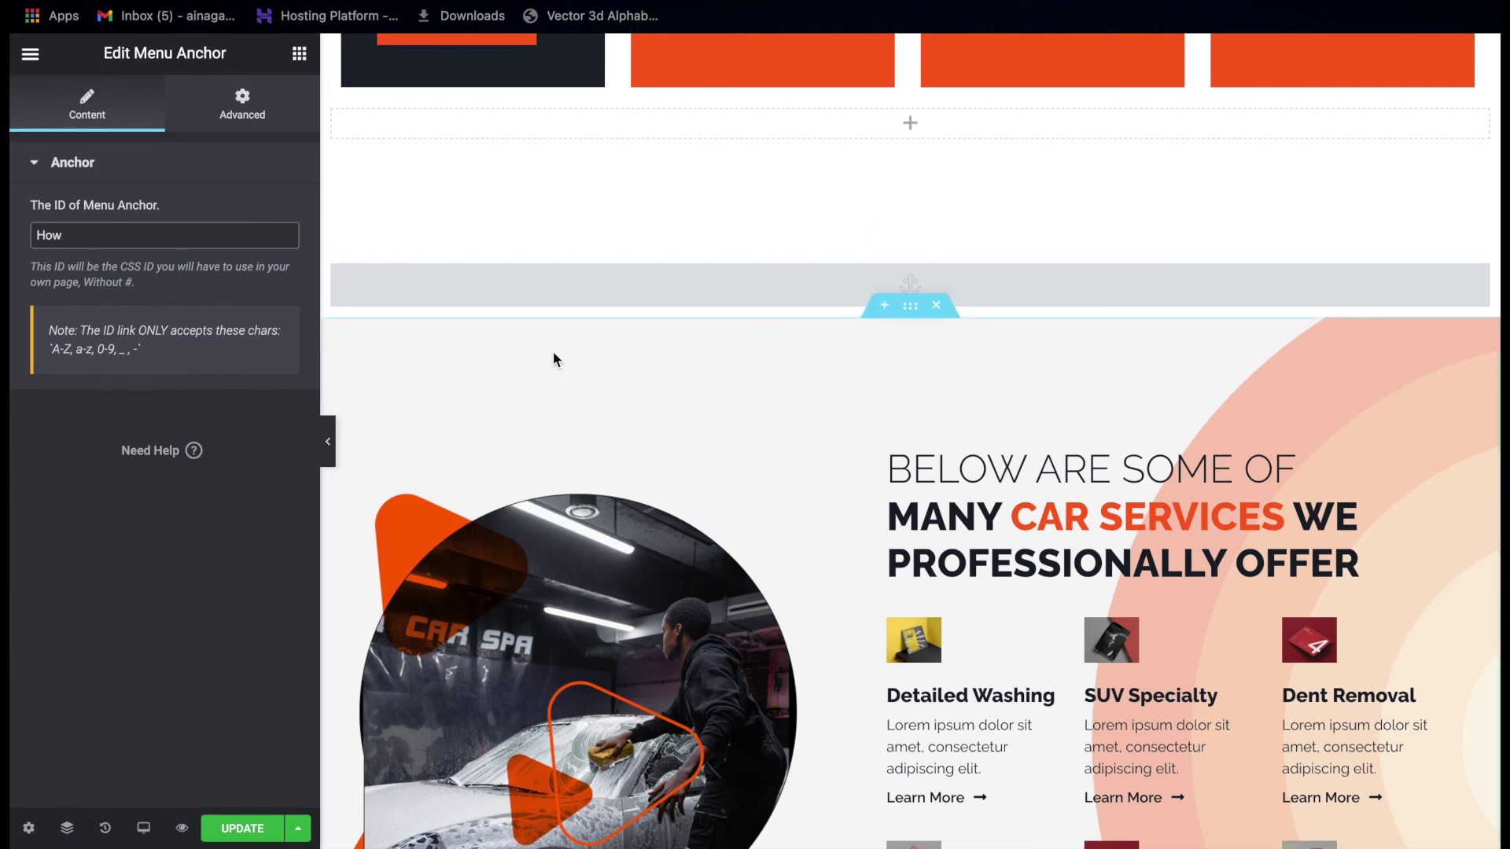
{"action": "scroll", "coordinate": [556, 357], "scroll_direction": "up", "scroll_amount": 10}
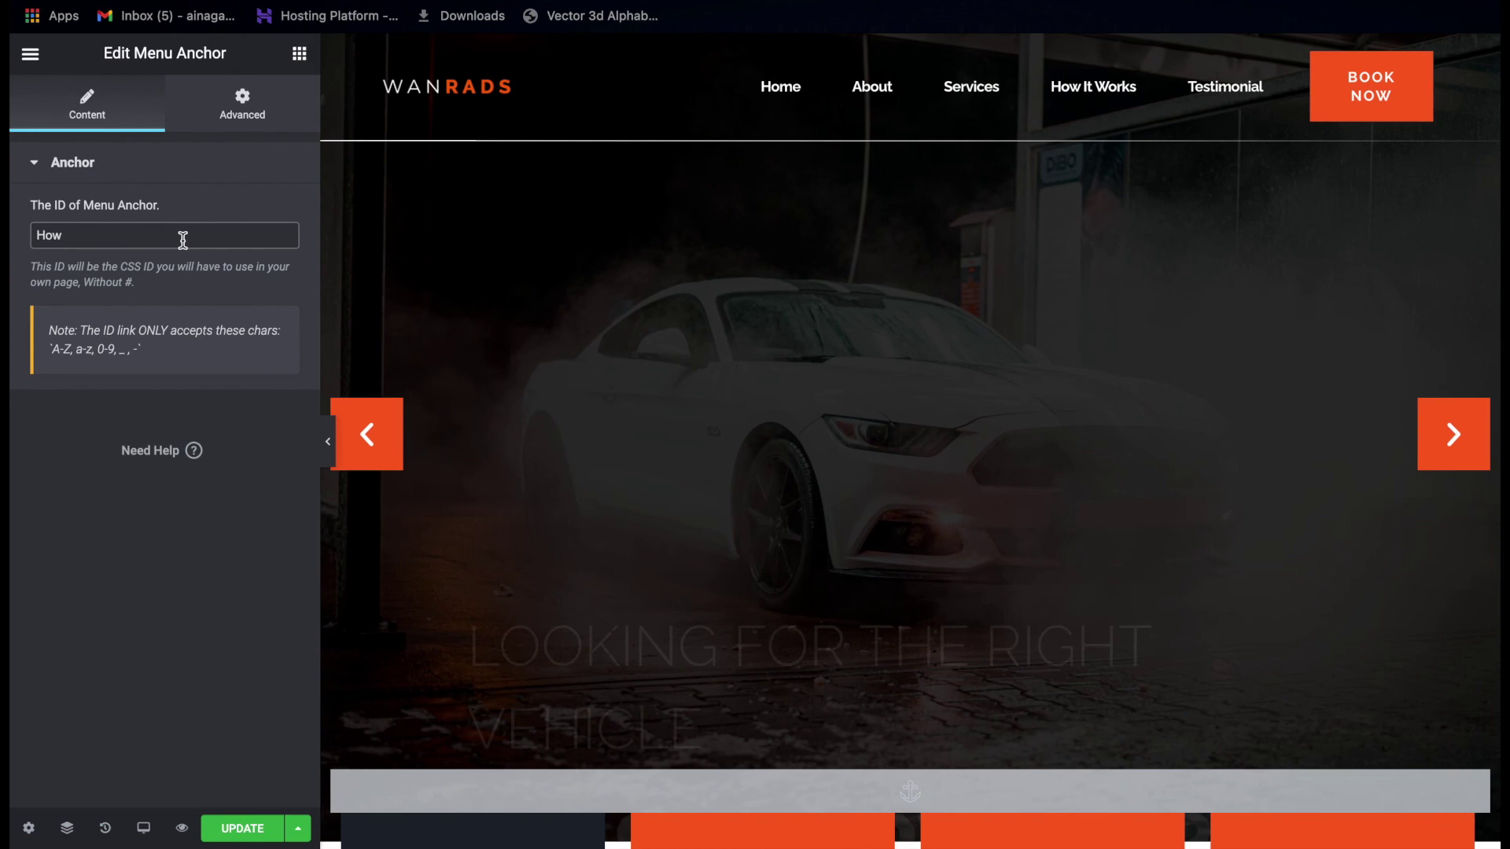
Inspect the ID of the menu anchor above the Car Services section and compare it with the header's Services menu item.
{"action": "scroll", "coordinate": [947, 317], "scroll_direction": "down", "scroll_amount": 5}
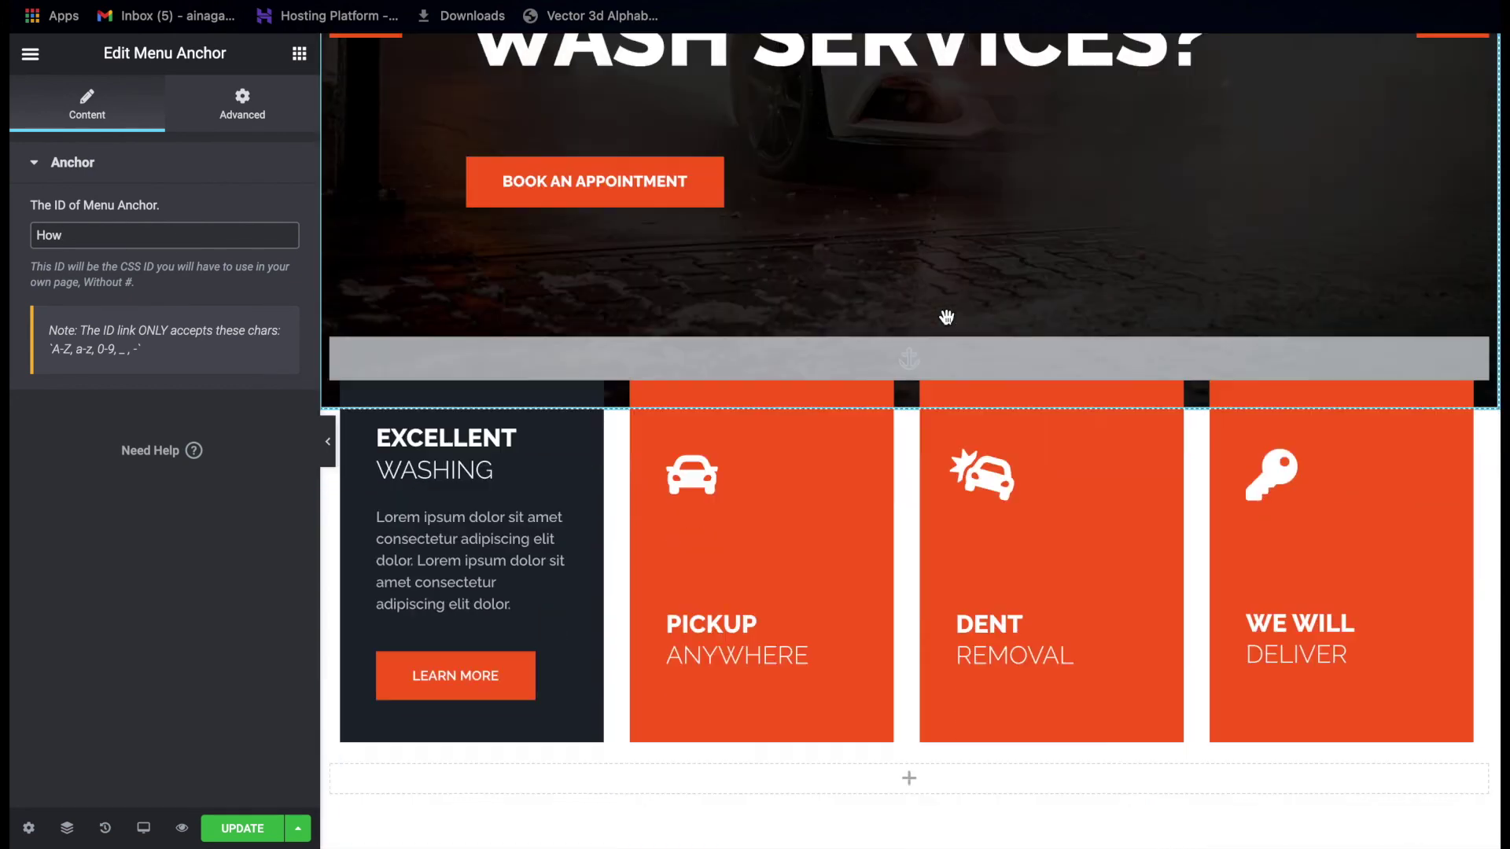
{"action": "scroll", "coordinate": [947, 317], "scroll_direction": "down", "scroll_amount": 6}
{"action": "key", "text": "BackSpace"}
{"action": "key", "text": "BackSpace"}
{"action": "key", "text": "BackSpace"}
{"action": "type", "text": "Services"}
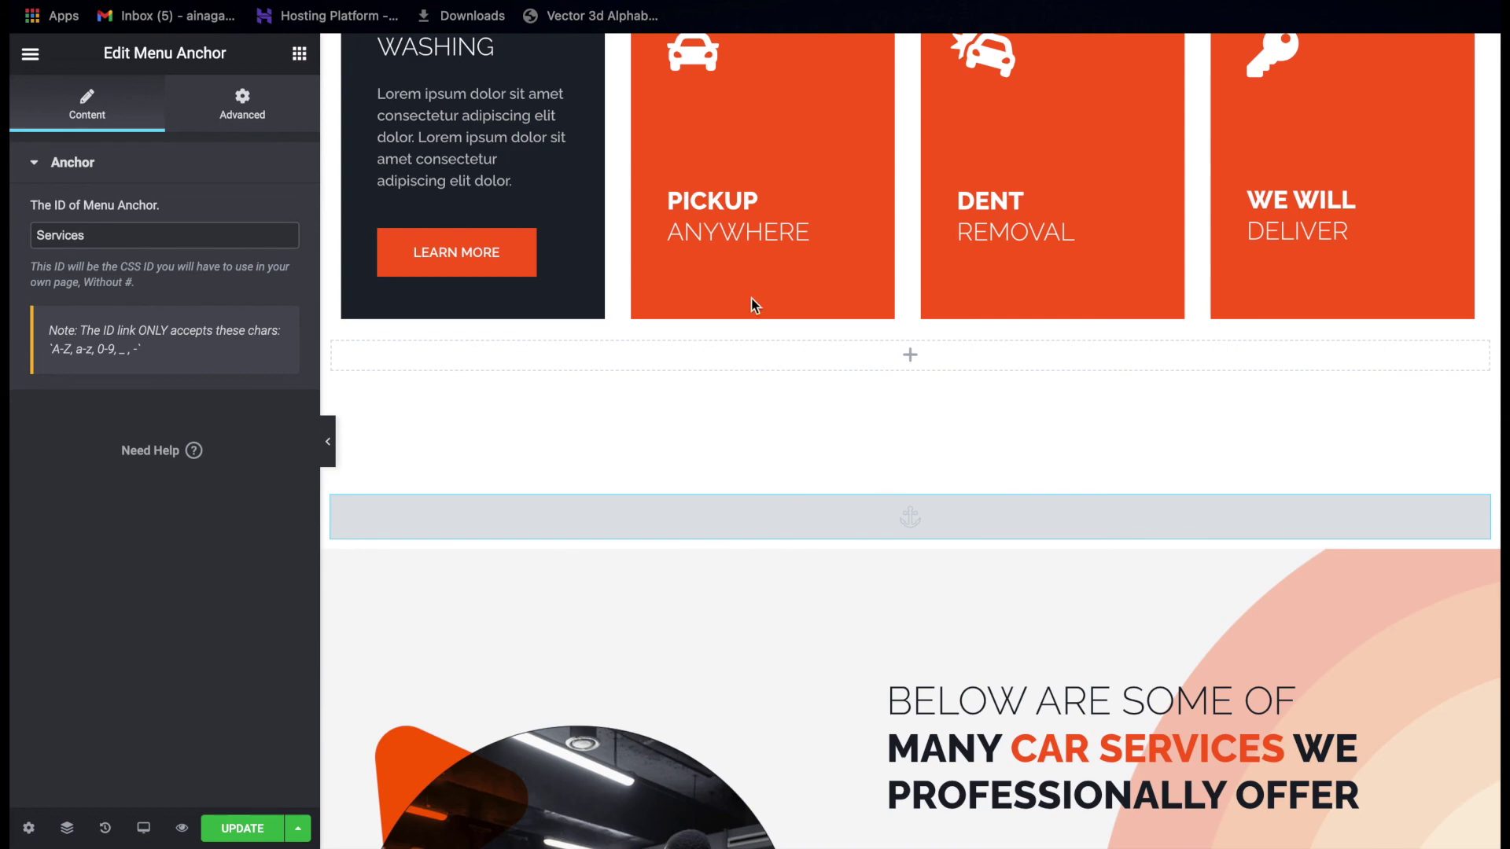
{"action": "scroll", "coordinate": [752, 299], "scroll_direction": "up", "scroll_amount": 11}
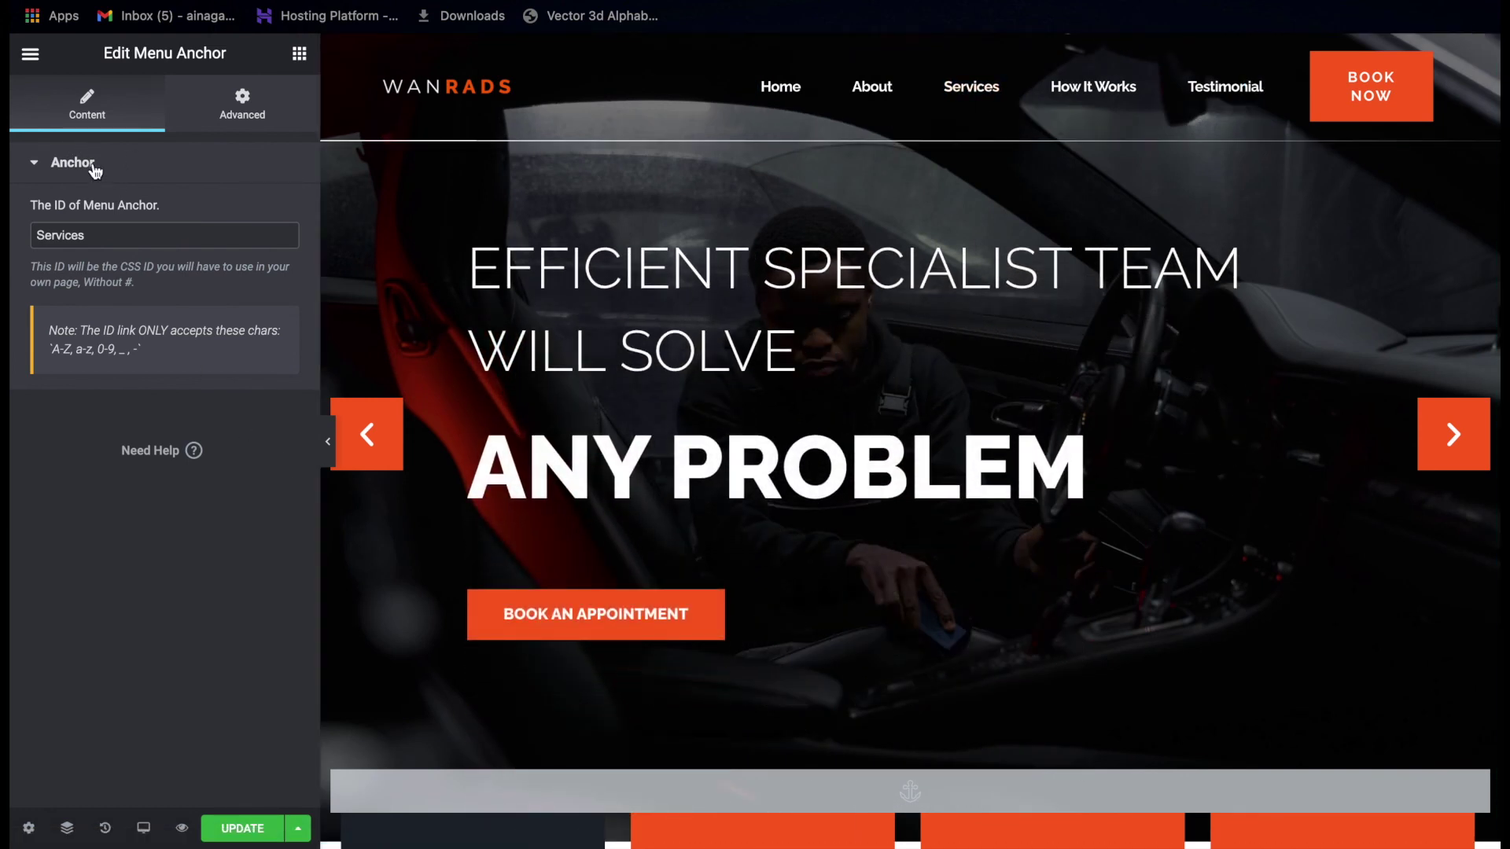
{"action": "left_click", "coordinate": [37, 235]}
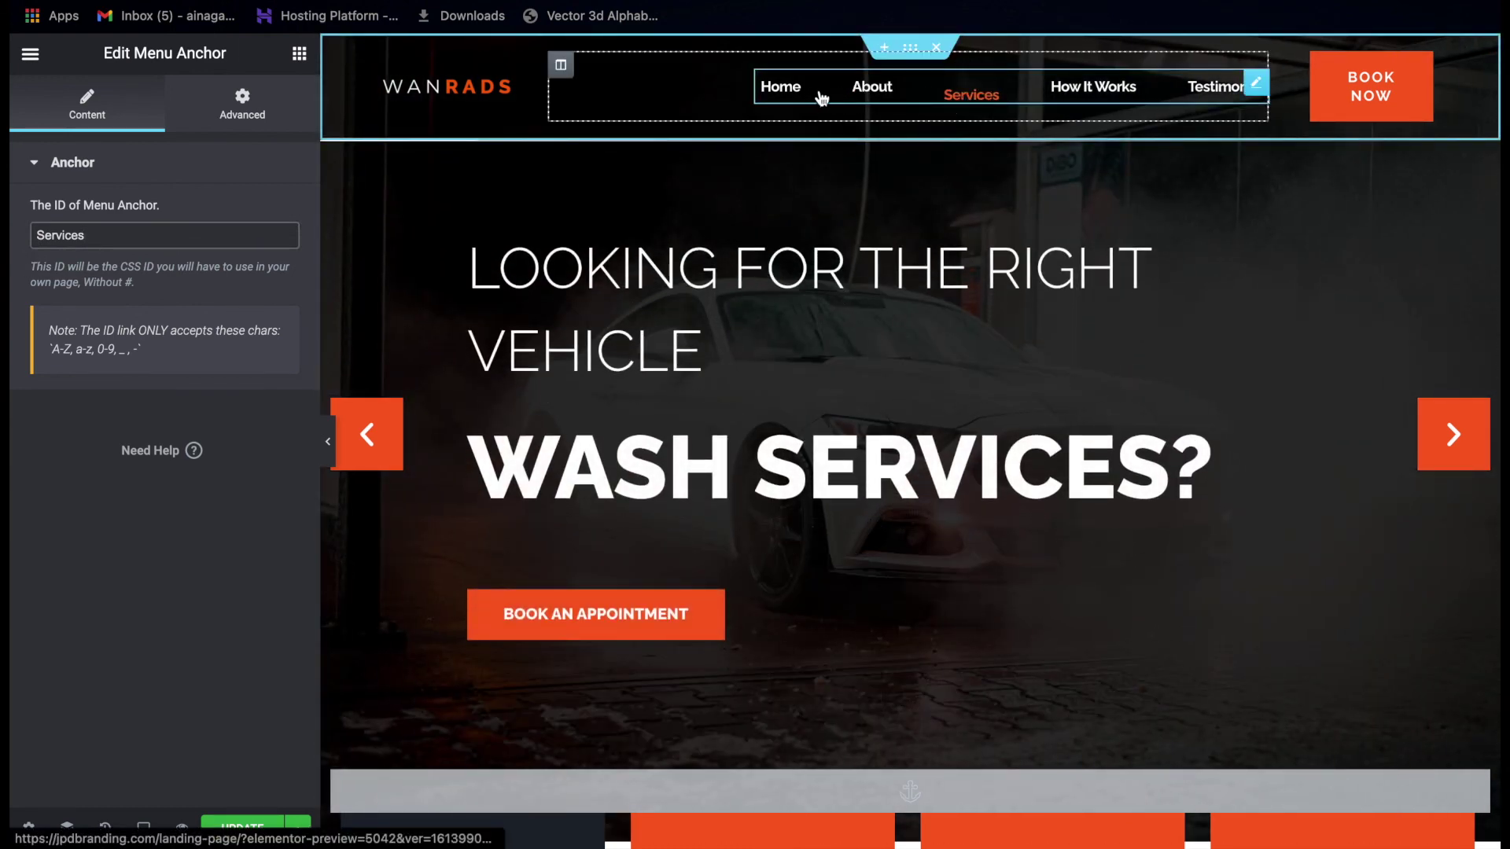
{"action": "left_click", "coordinate": [969, 92]}
{"action": "scroll", "coordinate": [703, 172], "scroll_direction": "up", "scroll_amount": 15}
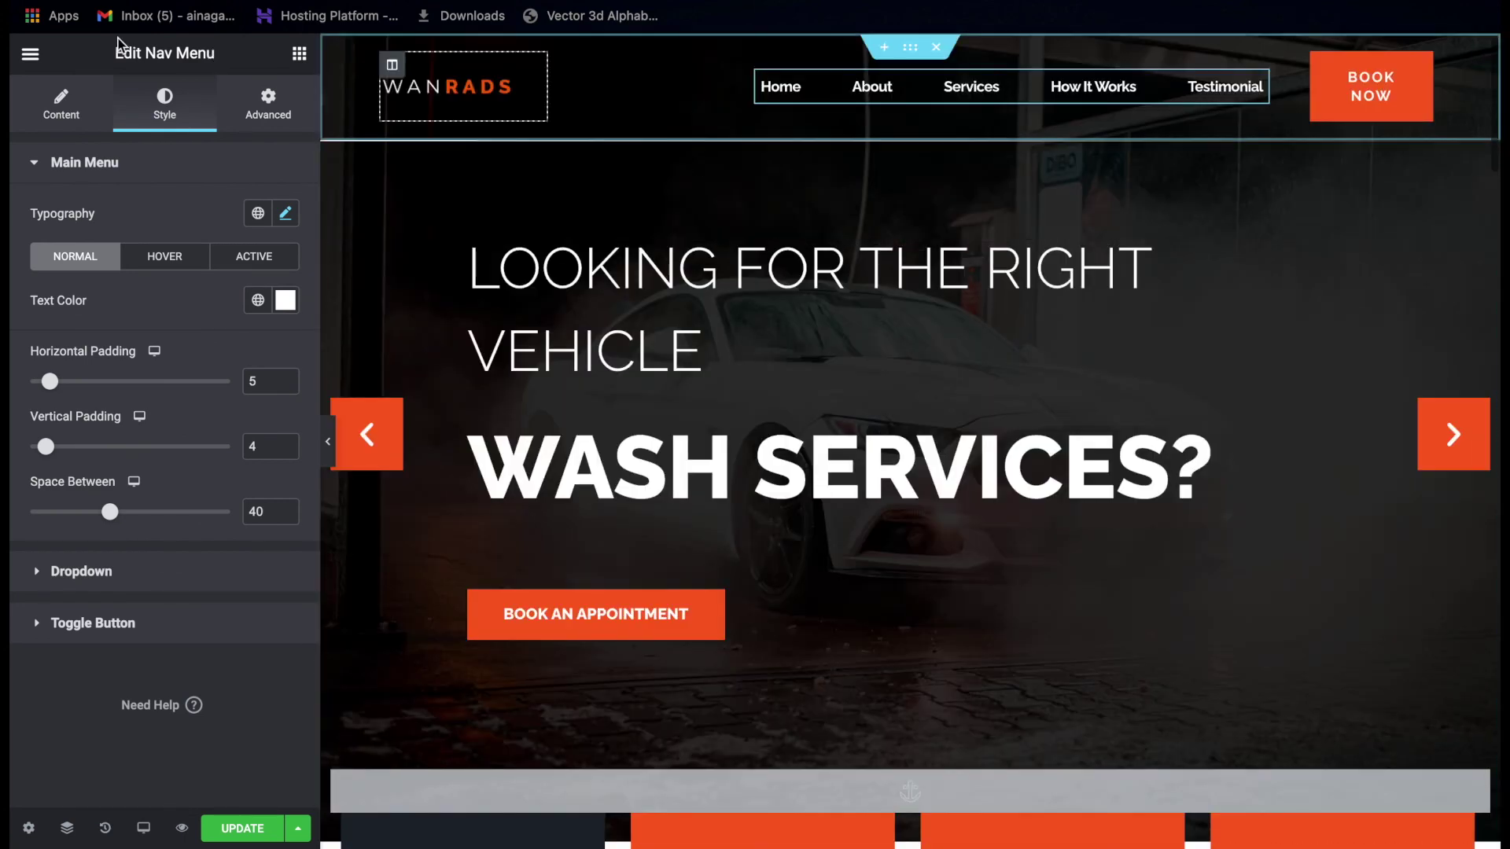
Exit the page editor to the WordPress dashboard and open the Menus page under Appearance.
{"action": "left_click", "coordinate": [30, 53]}
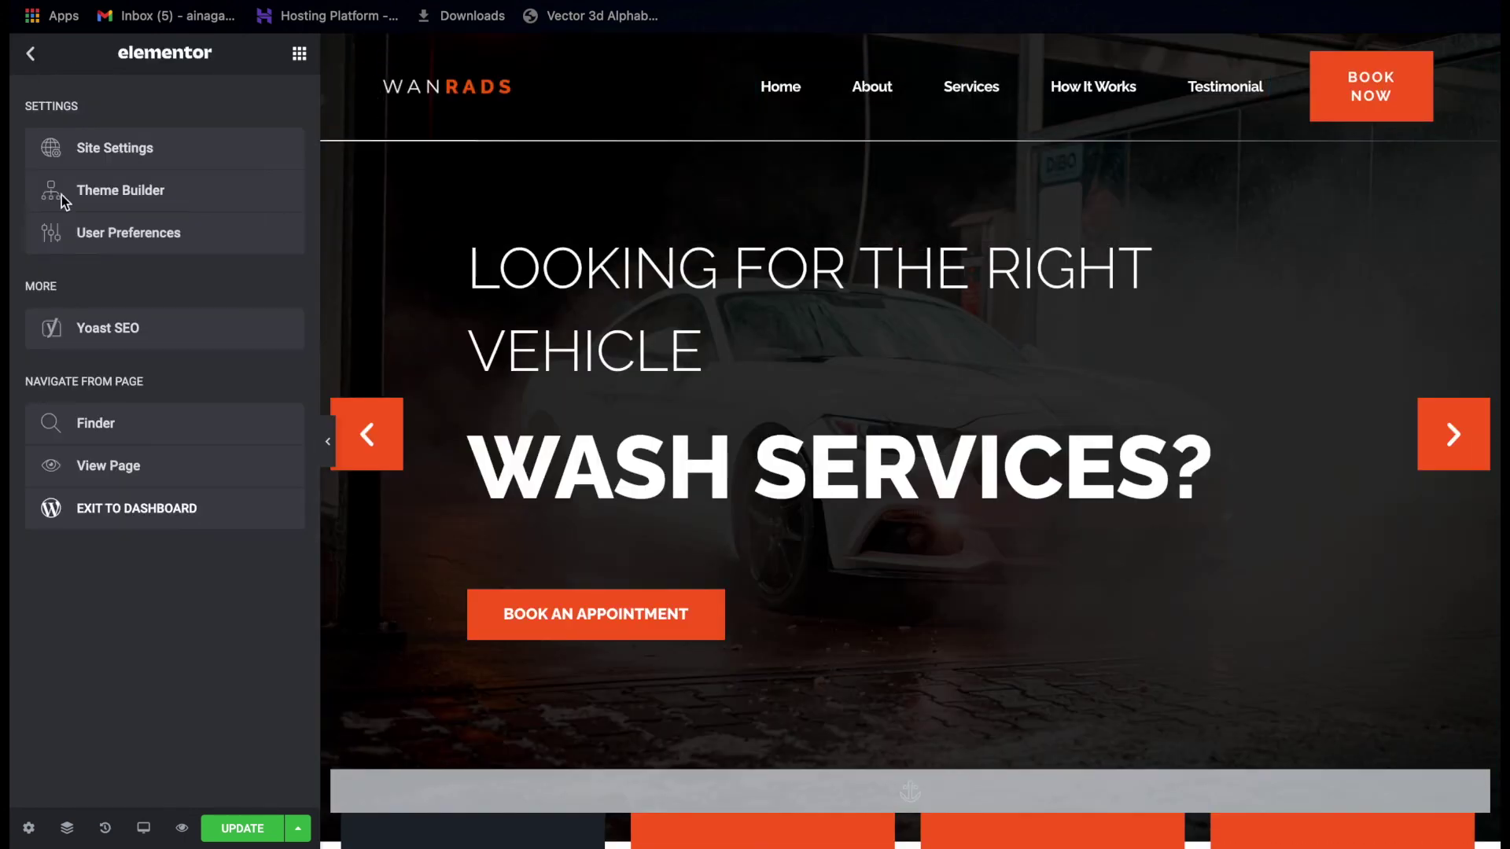
{"action": "left_click", "coordinate": [121, 509]}
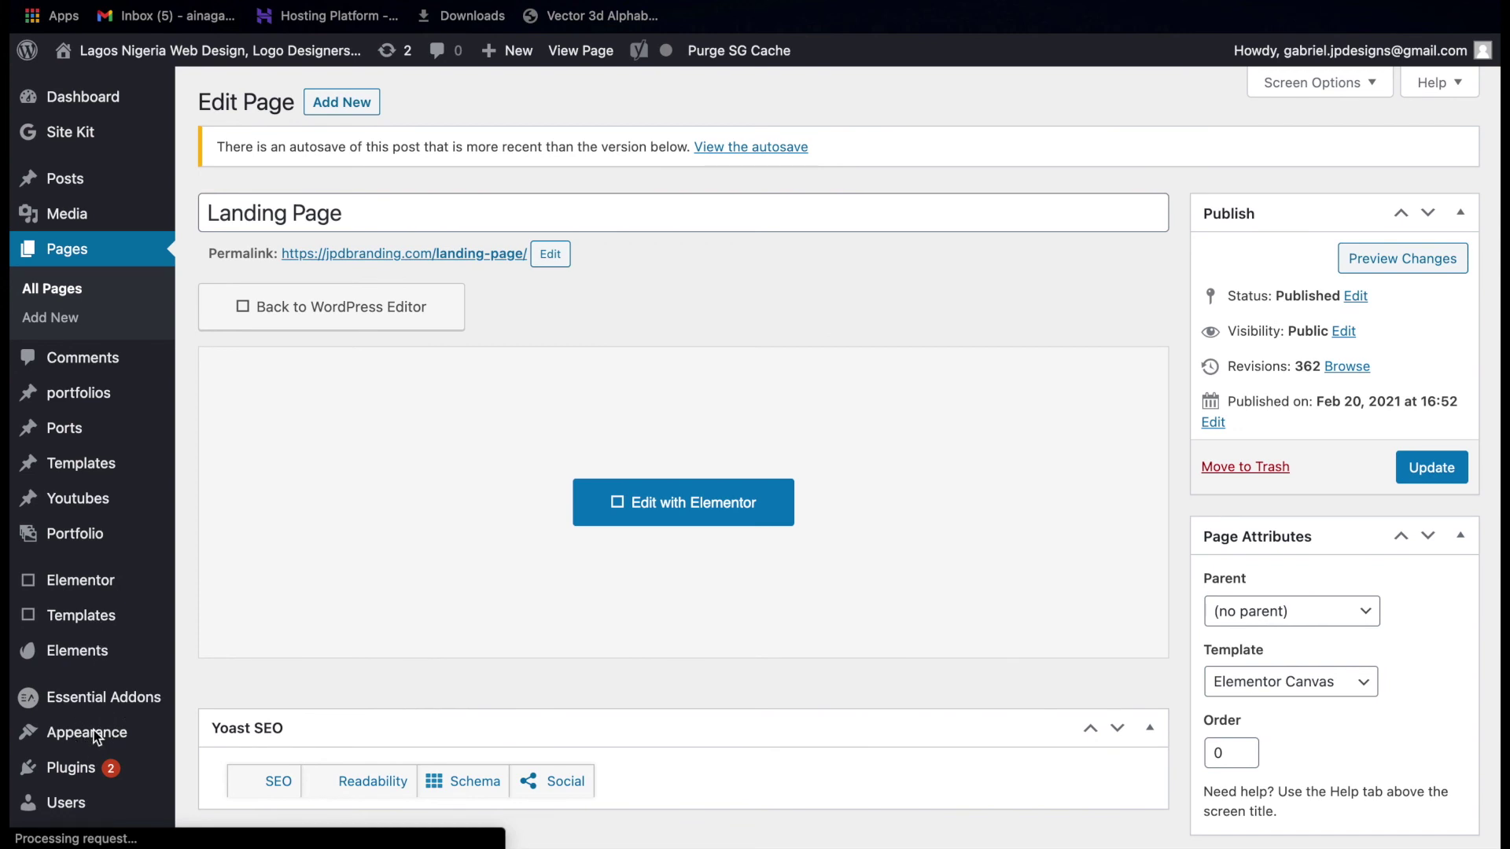
{"action": "mouse_move", "coordinate": [110, 737]}
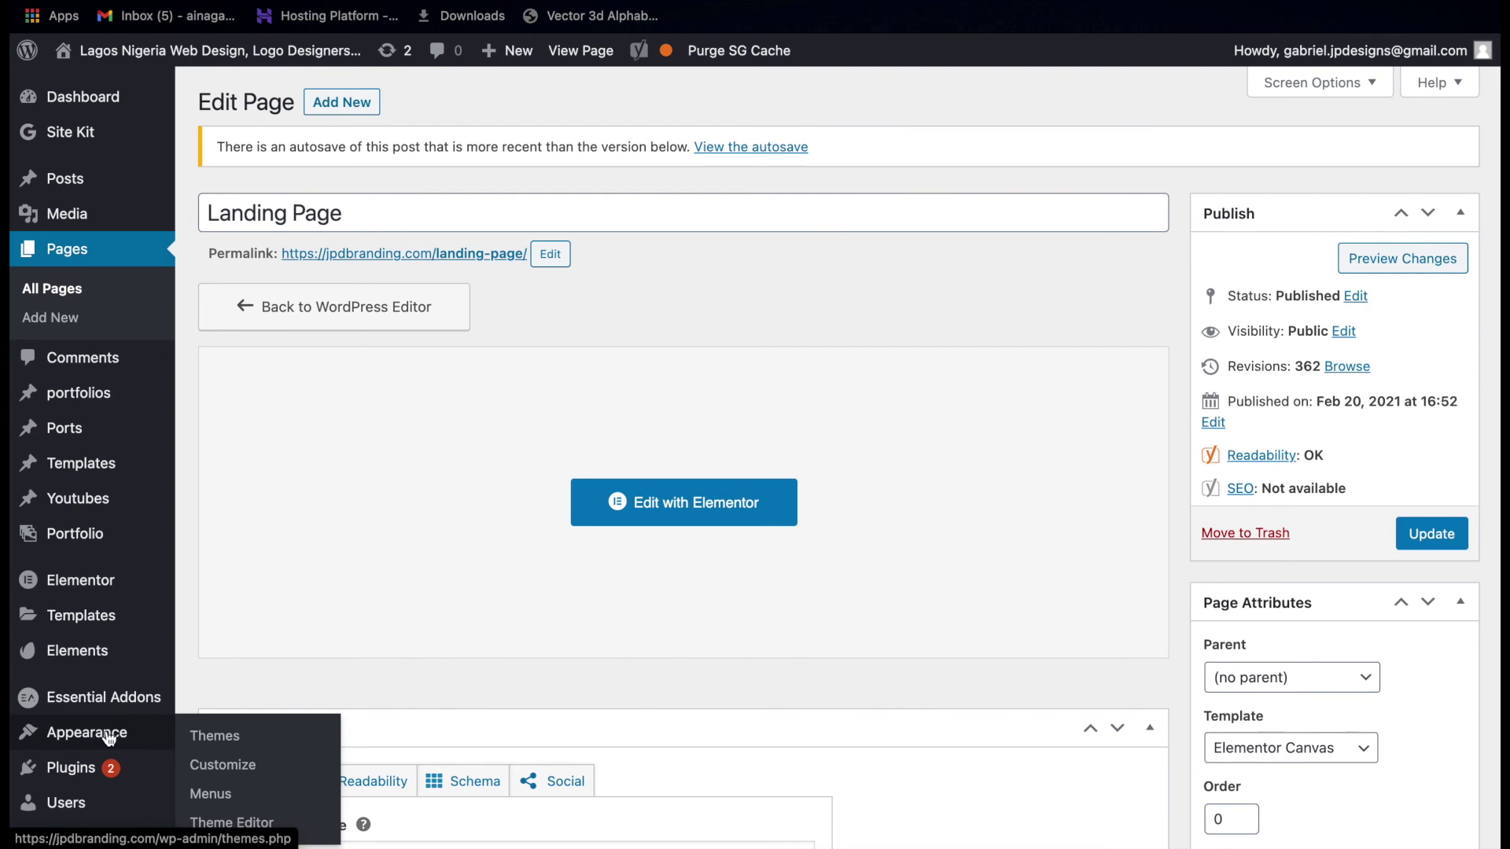
{"action": "left_click", "coordinate": [221, 800]}
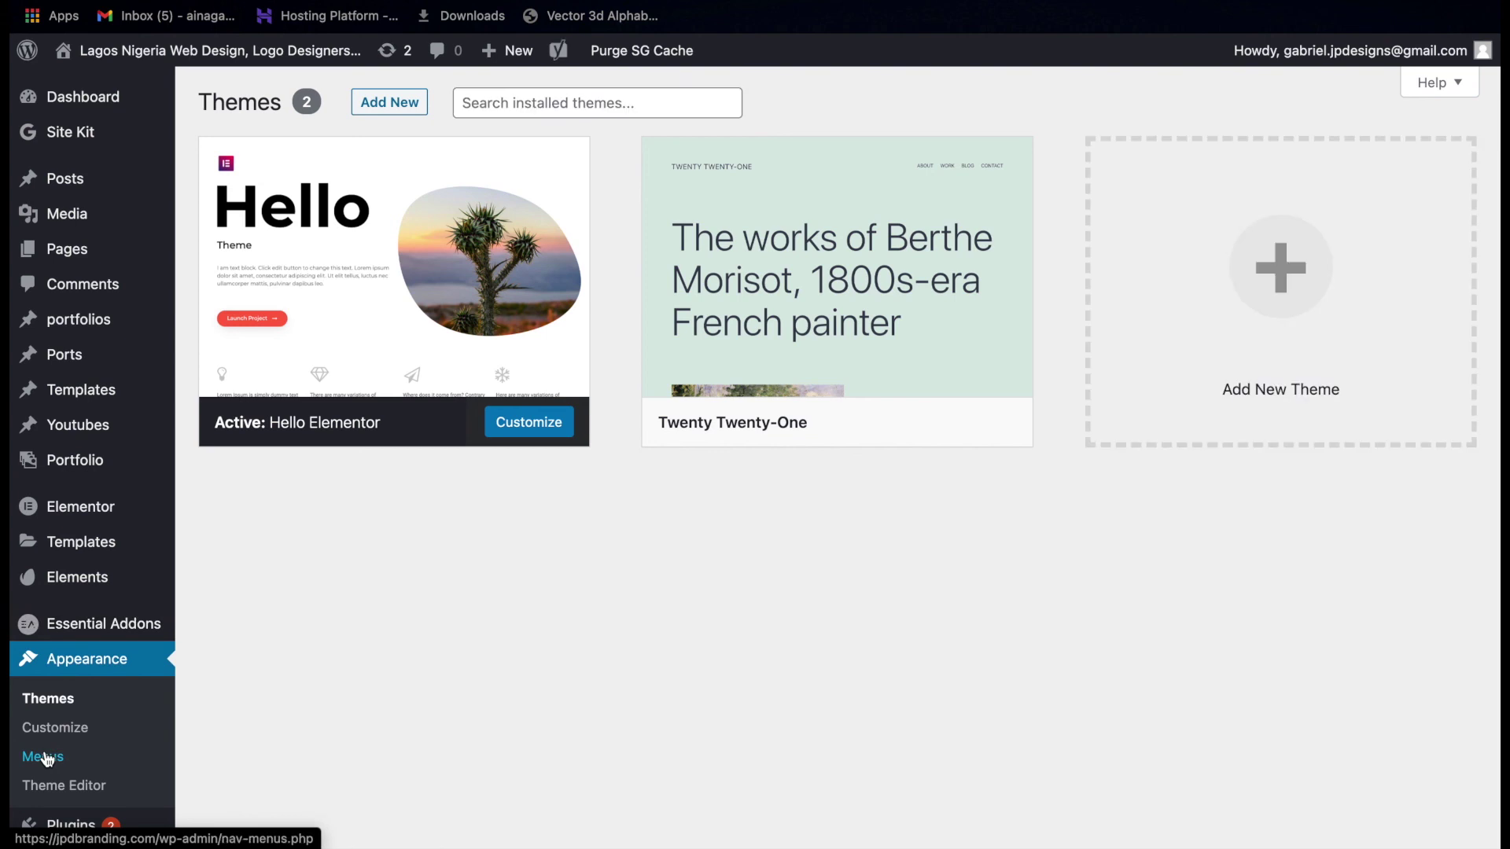
{"action": "left_click", "coordinate": [43, 756]}
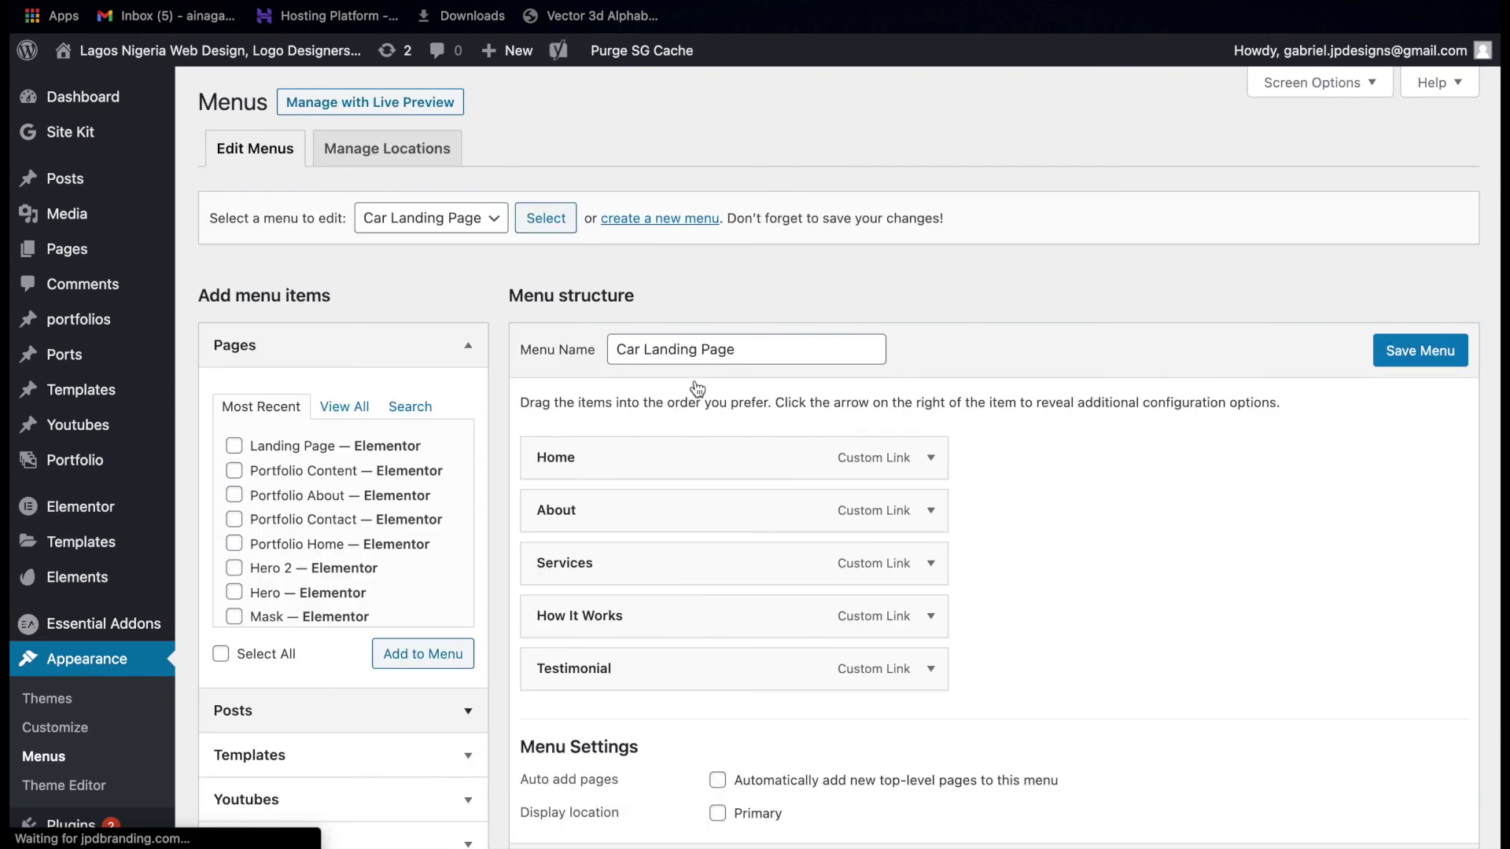
Review the items of the Car Landing Page menu and expand the Custom Links options for adding a link.
{"action": "scroll", "coordinate": [707, 388], "scroll_direction": "down", "scroll_amount": 2}
{"action": "scroll", "coordinate": [708, 388], "scroll_direction": "up", "scroll_amount": 1}
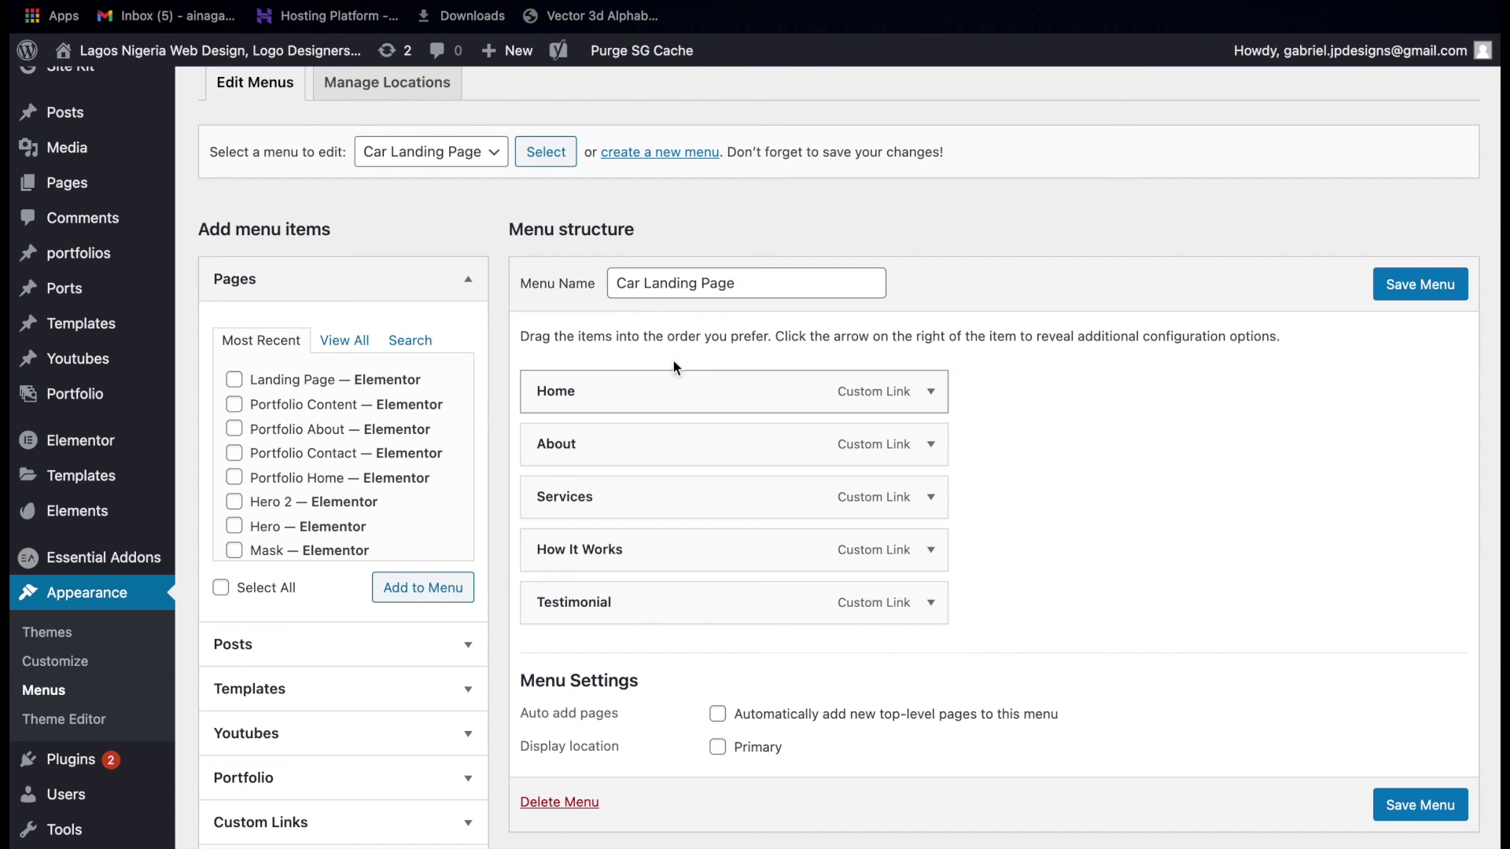
{"action": "scroll", "coordinate": [695, 312], "scroll_direction": "down", "scroll_amount": 5}
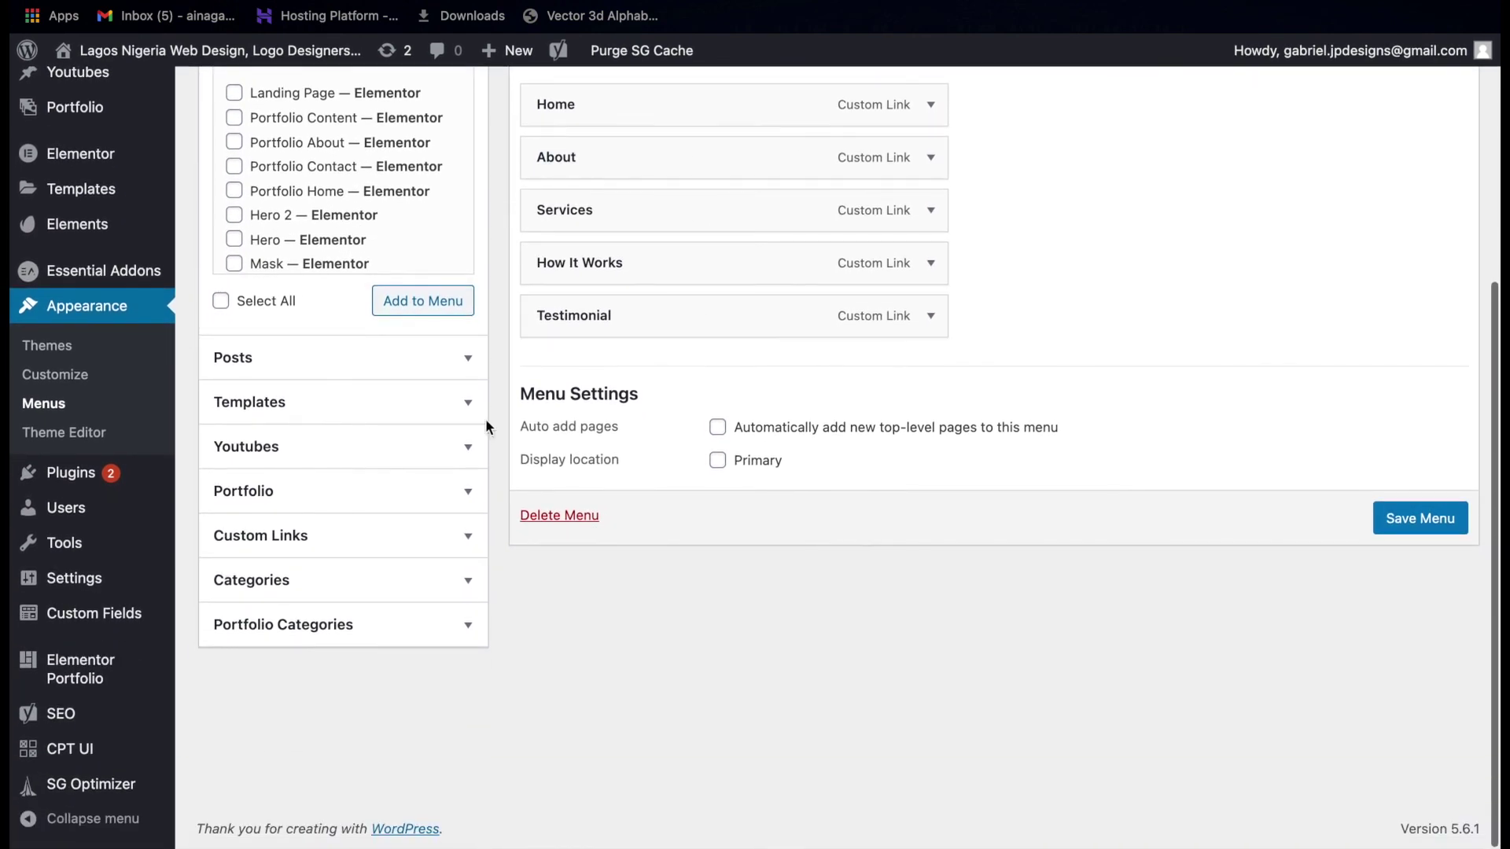
{"action": "left_click", "coordinate": [325, 536]}
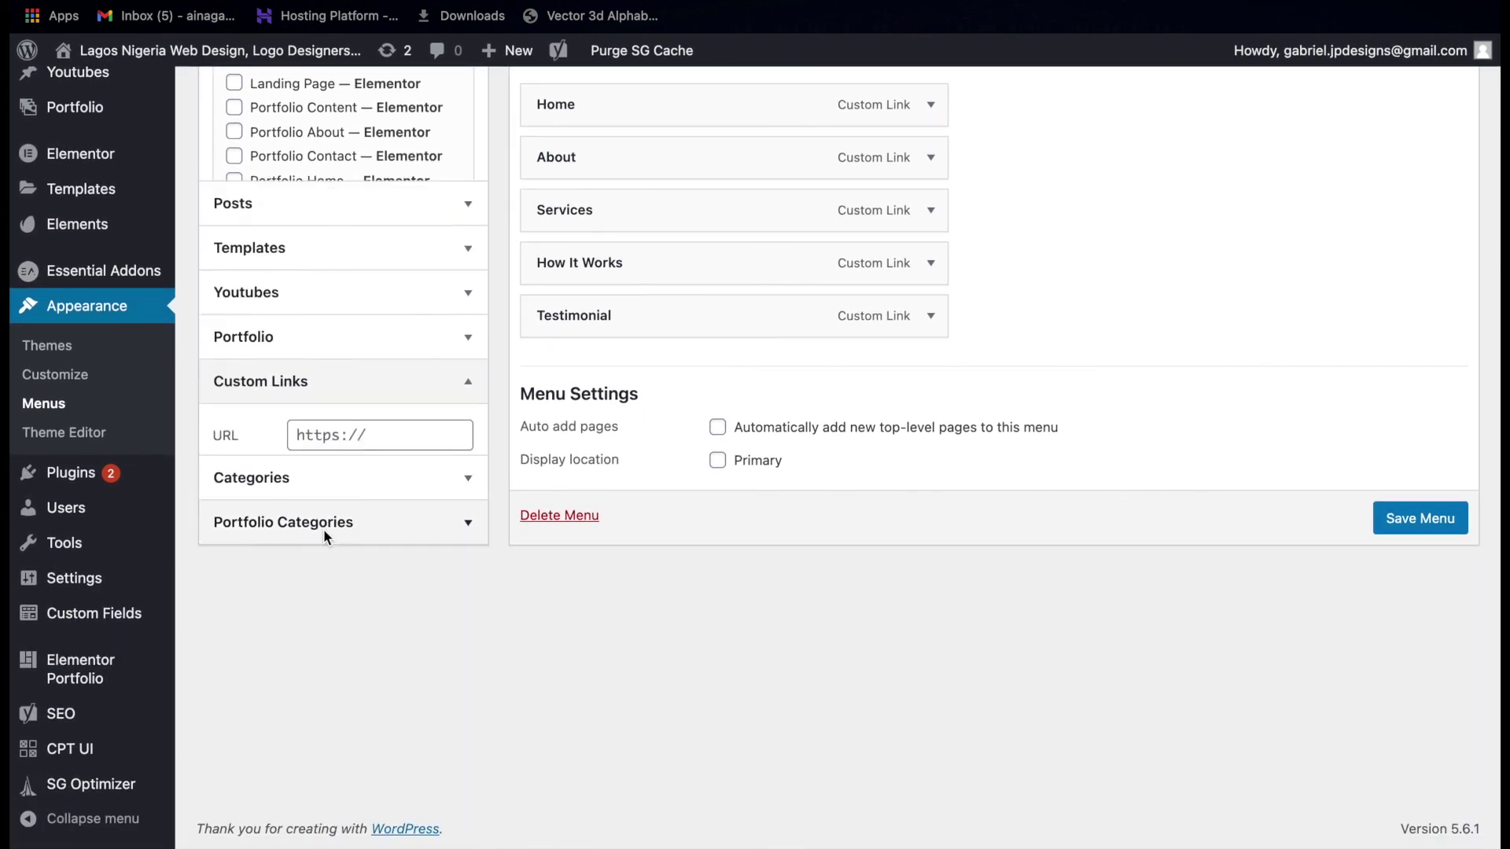
{"action": "left_click", "coordinate": [331, 284]}
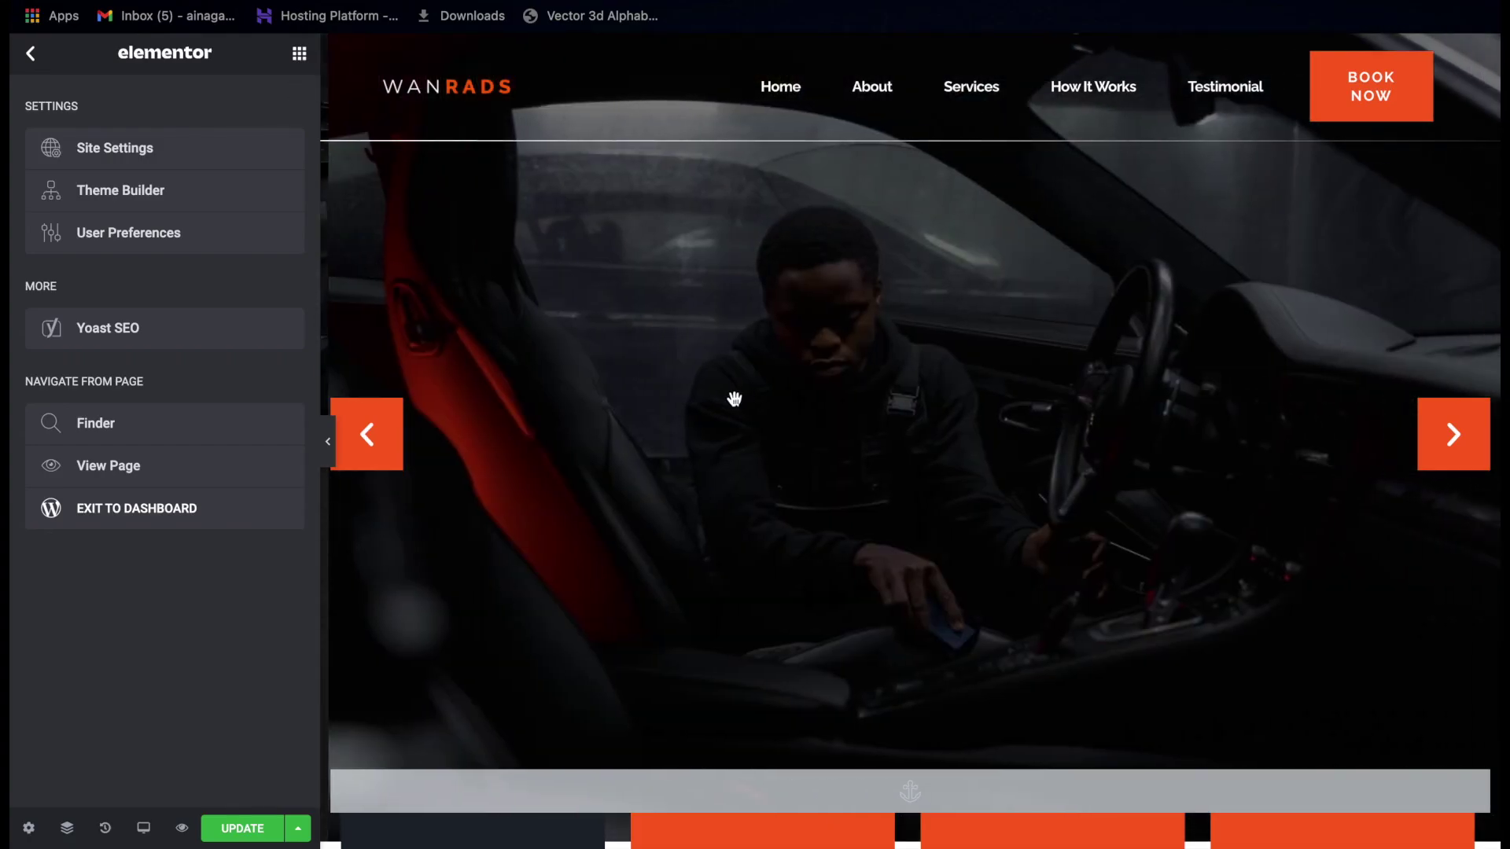
Switch back to the Elementor editor and inspect the menu anchor above the service cards, highlighting the # in its ID note.
{"action": "left_click", "coordinate": [763, 799]}
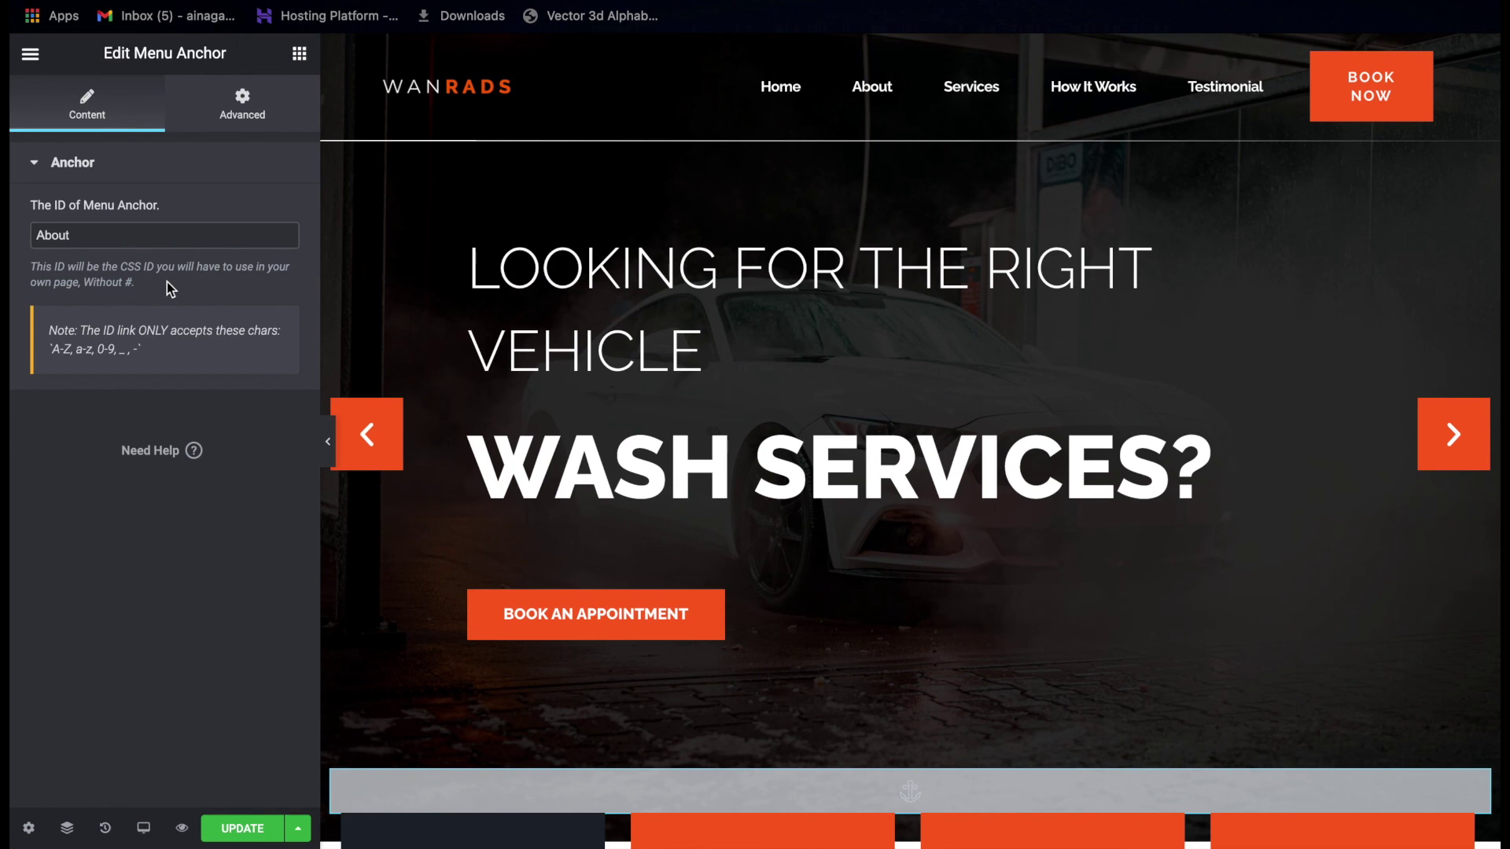
{"action": "double_click", "coordinate": [129, 283]}
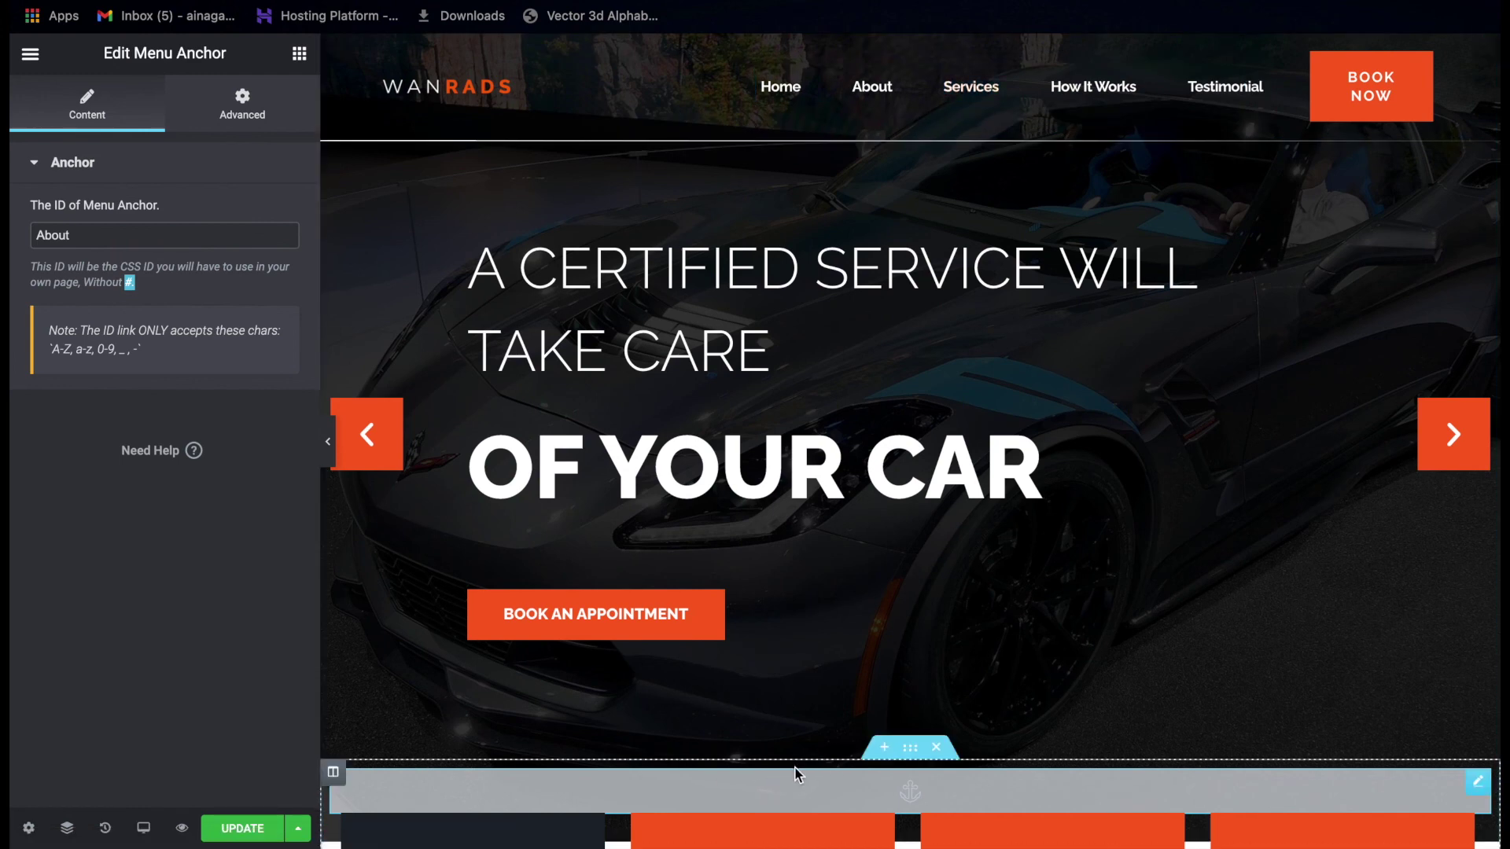
{"action": "left_click", "coordinate": [152, 291]}
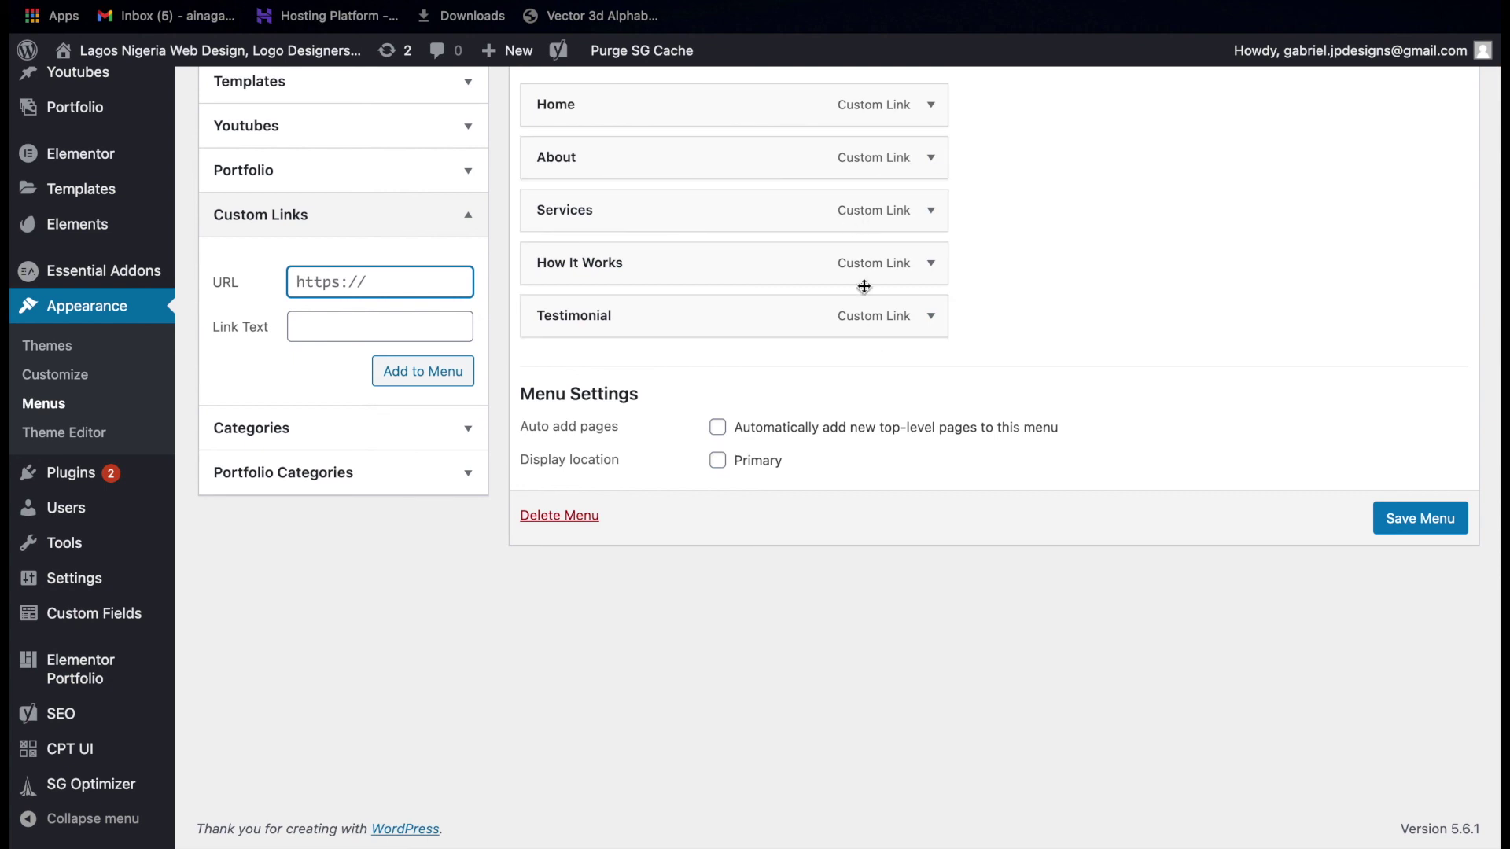
In the WordPress menu, expand the About item and compare its #About URL with the anchor ID in Elementor.
{"action": "left_click", "coordinate": [932, 161]}
{"action": "left_click_drag", "start_coordinate": [605, 228], "coordinate": [524, 231]}
{"action": "type", "text": "a"}
{"action": "type", "text": "About"}
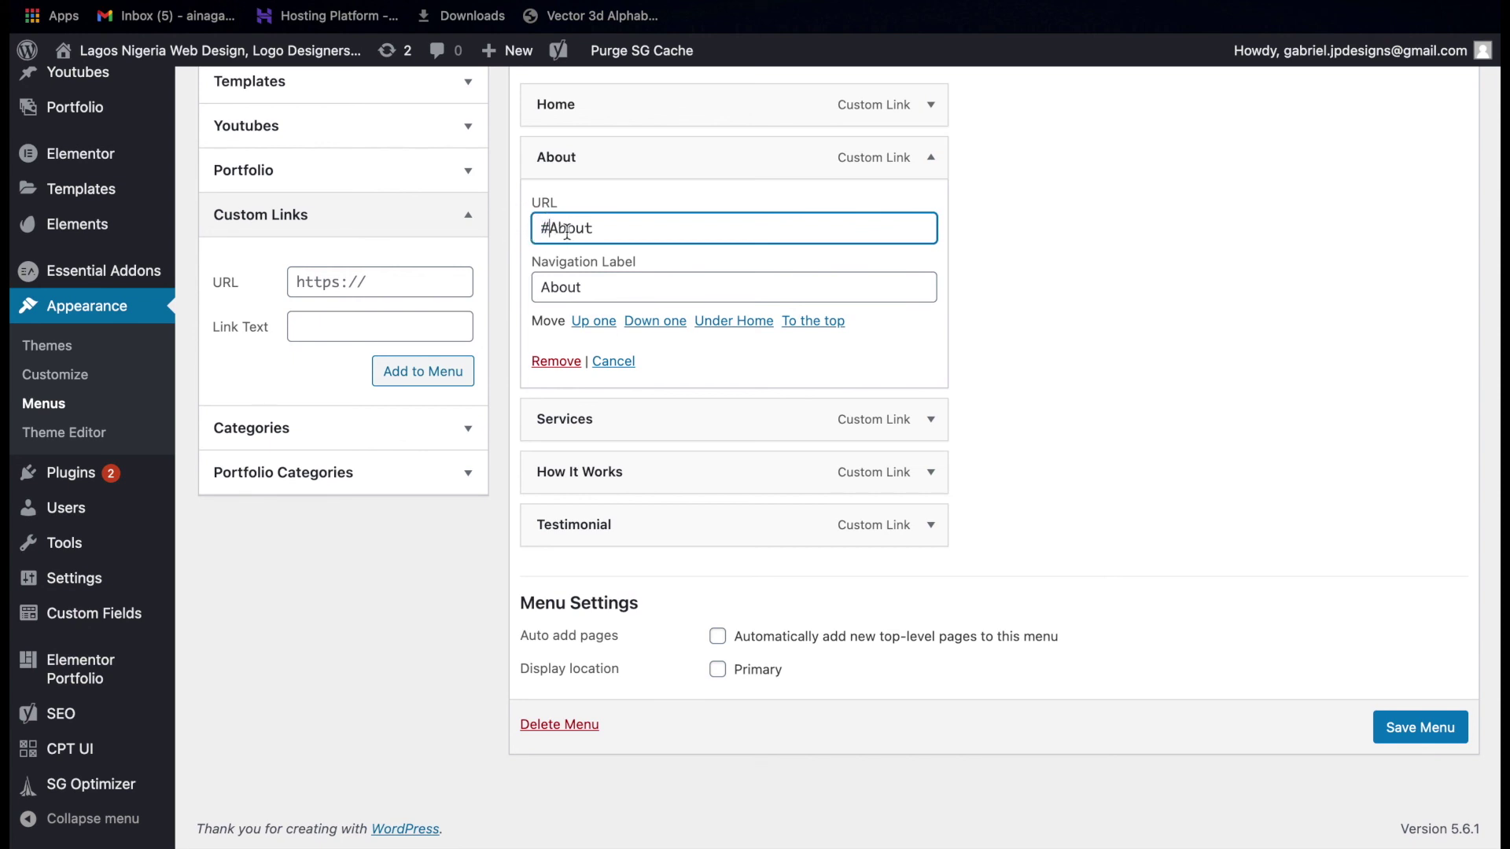
{"action": "left_click", "coordinate": [553, 228]}
{"action": "left_click_drag", "start_coordinate": [552, 229], "coordinate": [596, 225]}
{"action": "left_click", "coordinate": [596, 227]}
{"action": "left_click_drag", "start_coordinate": [553, 228], "coordinate": [598, 228]}
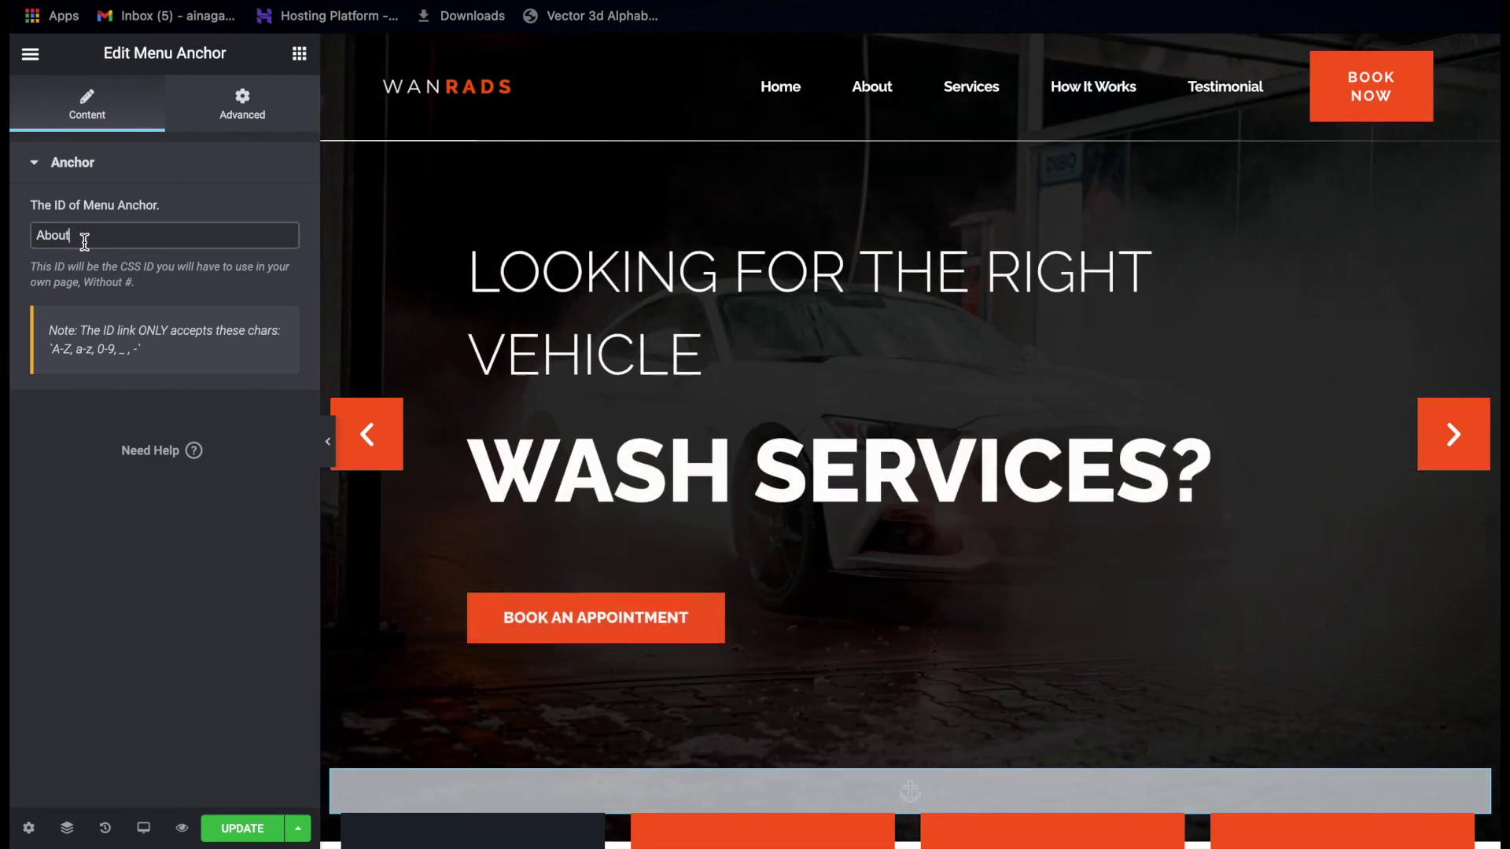
{"action": "left_click", "coordinate": [70, 241]}
{"action": "left_click_drag", "start_coordinate": [70, 242], "coordinate": [33, 242]}
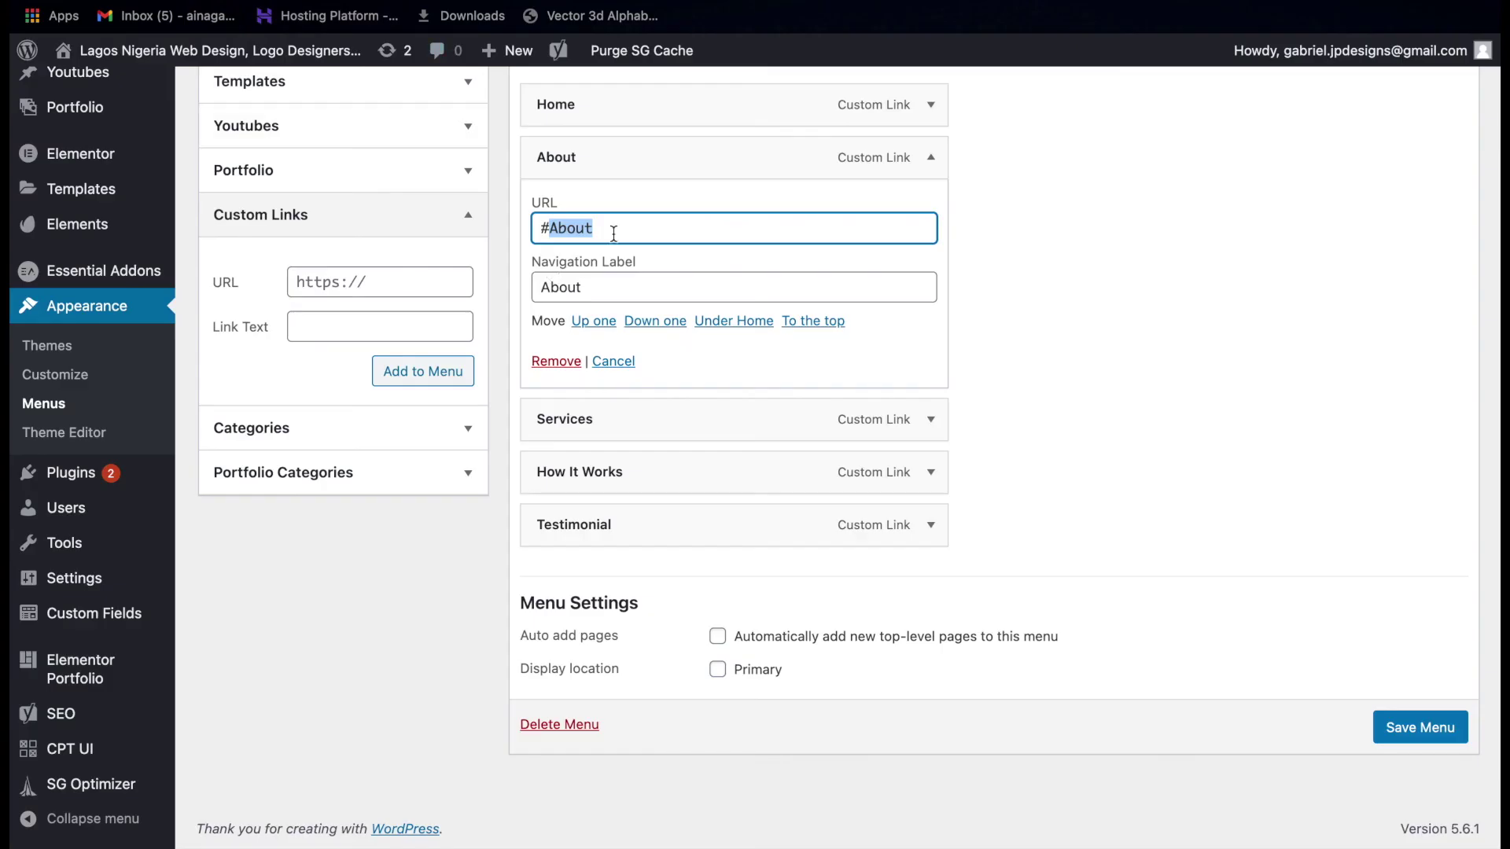
Try a lowercase "a" in the About menu item's URL and restore it to #About.
{"action": "left_click", "coordinate": [612, 234]}
{"action": "left_click", "coordinate": [554, 228]}
{"action": "key", "text": "BackSpace"}
{"action": "type", "text": "a"}
{"action": "left_click_drag", "start_coordinate": [554, 228], "coordinate": [634, 229]}
{"action": "type", "text": "A"}
{"action": "left_click", "coordinate": [633, 232]}
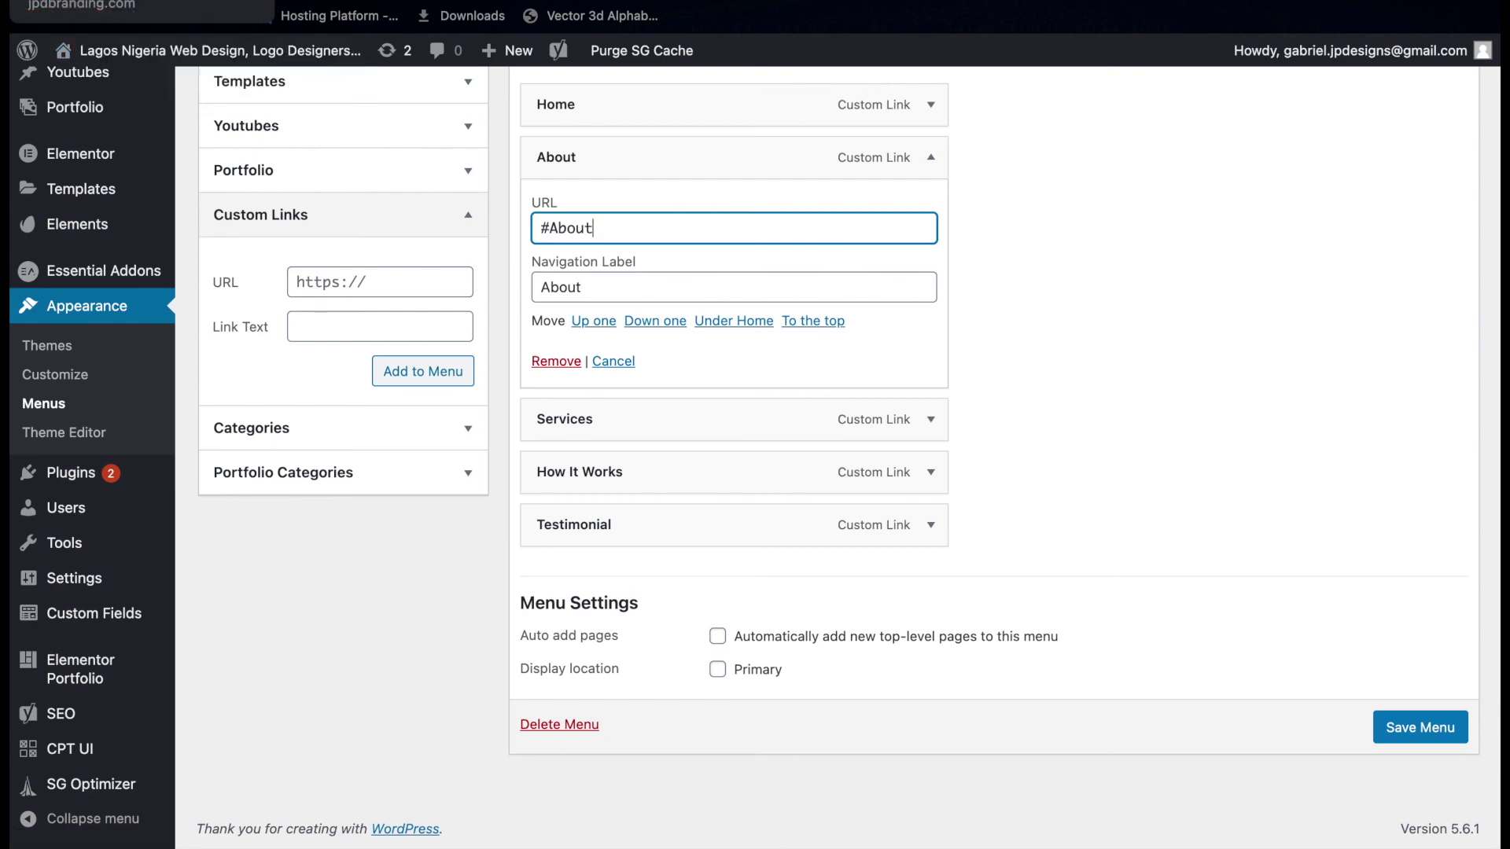
Switch to the Elementor editor, try the lowercase ID "about" on the menu anchor, and restore it to About.
{"action": "left_click", "coordinate": [141, 2]}
{"action": "left_click", "coordinate": [92, 229]}
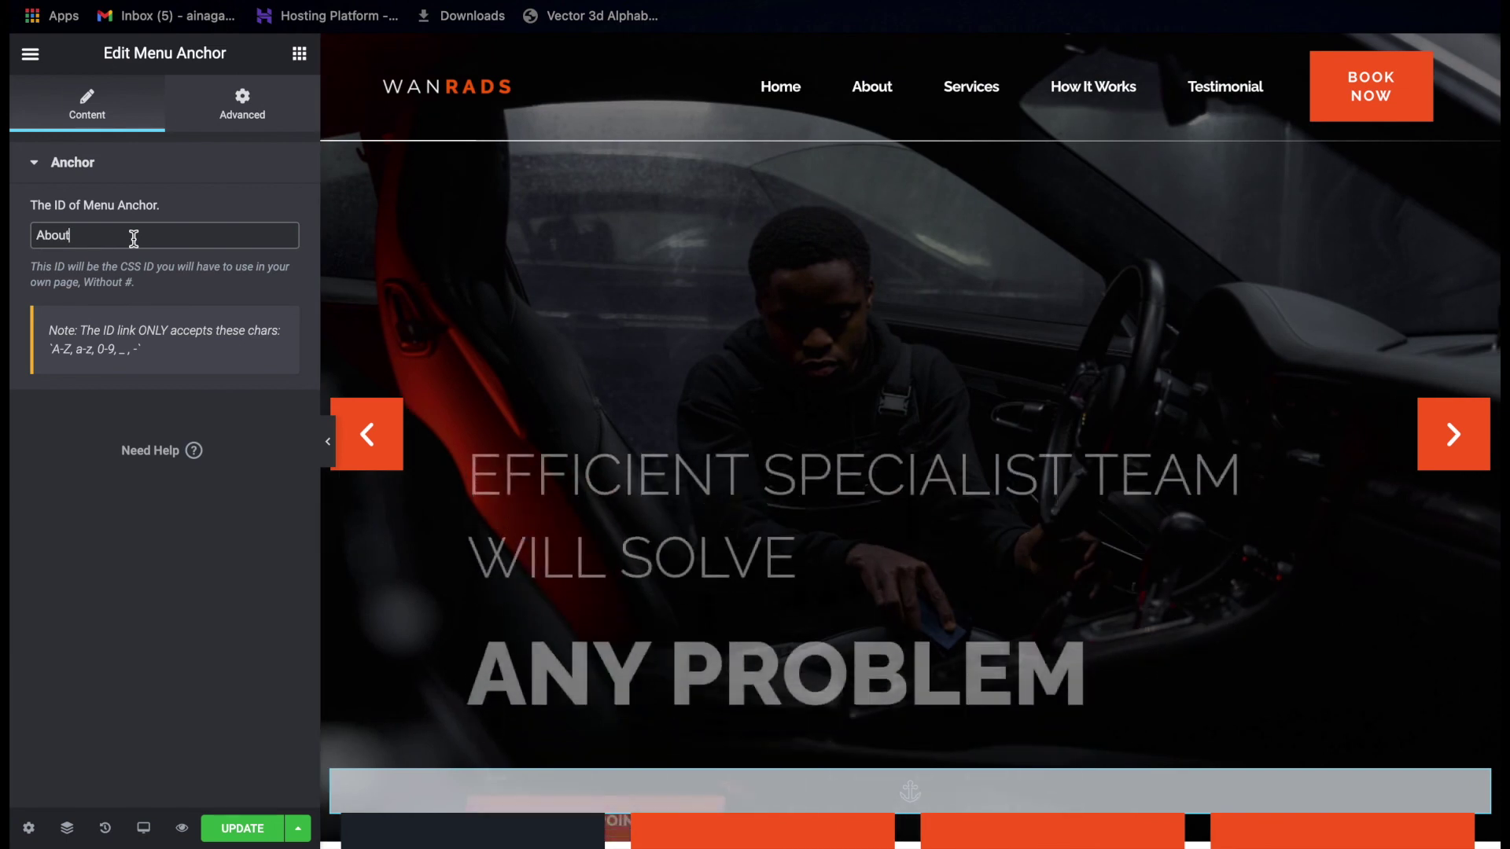
{"action": "left_click_drag", "start_coordinate": [48, 236], "coordinate": [11, 244]}
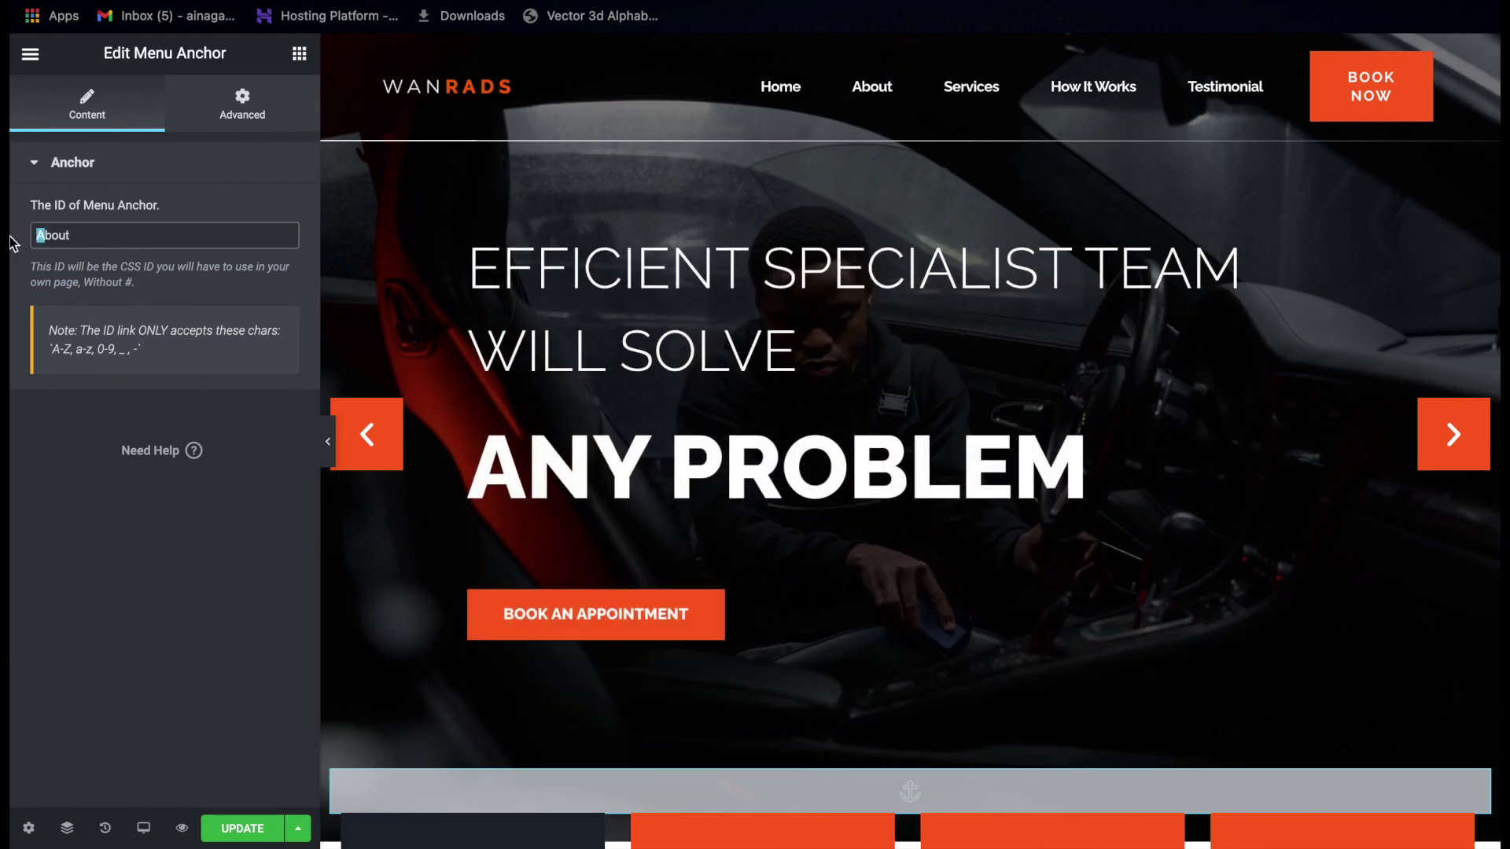
{"action": "type", "text": "a"}
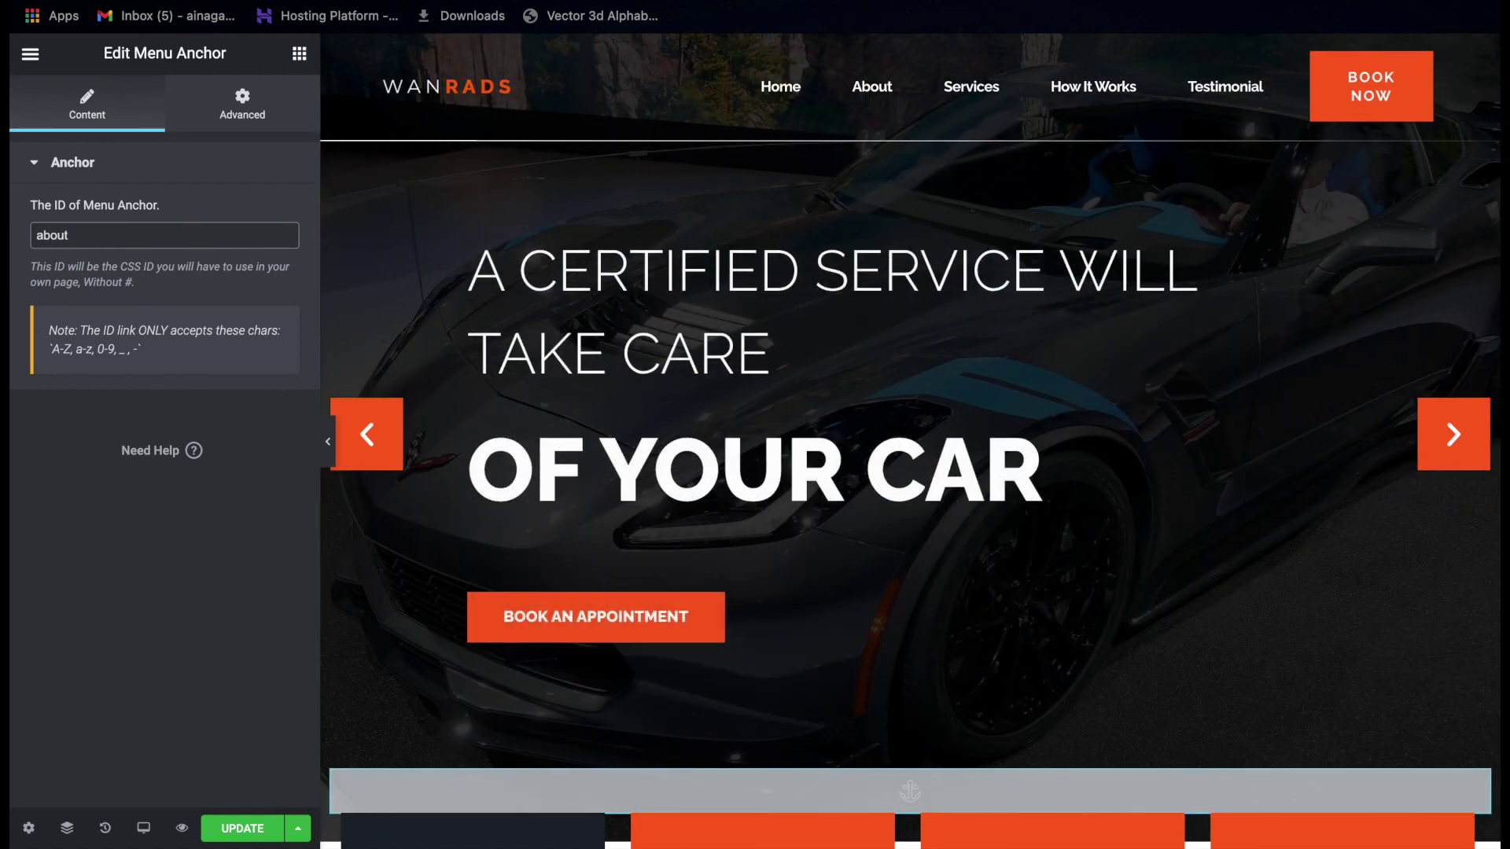
{"action": "left_click_drag", "start_coordinate": [44, 239], "coordinate": [11, 248]}
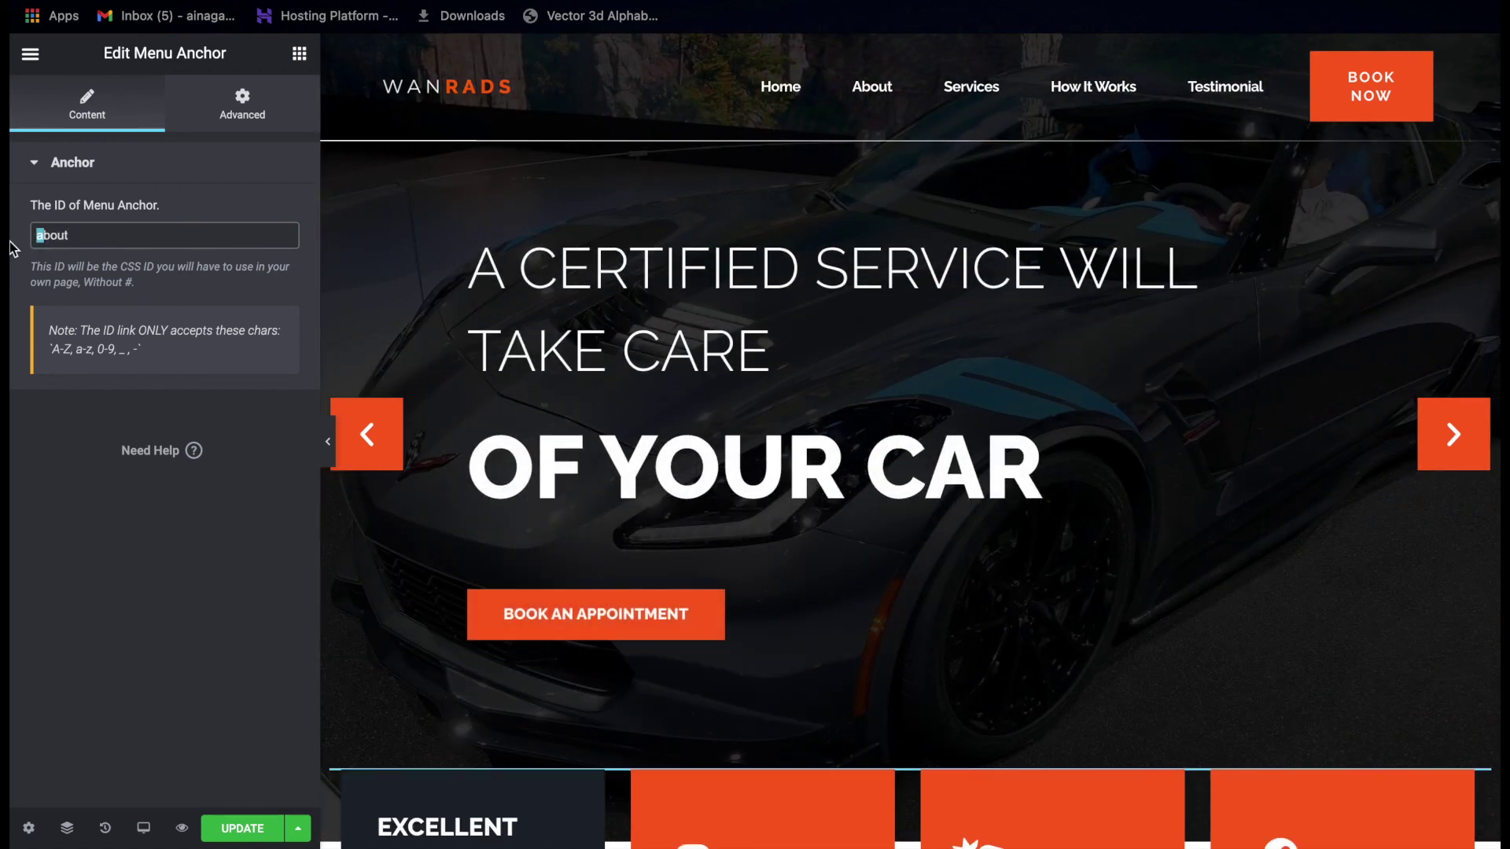
{"action": "type", "text": "About"}
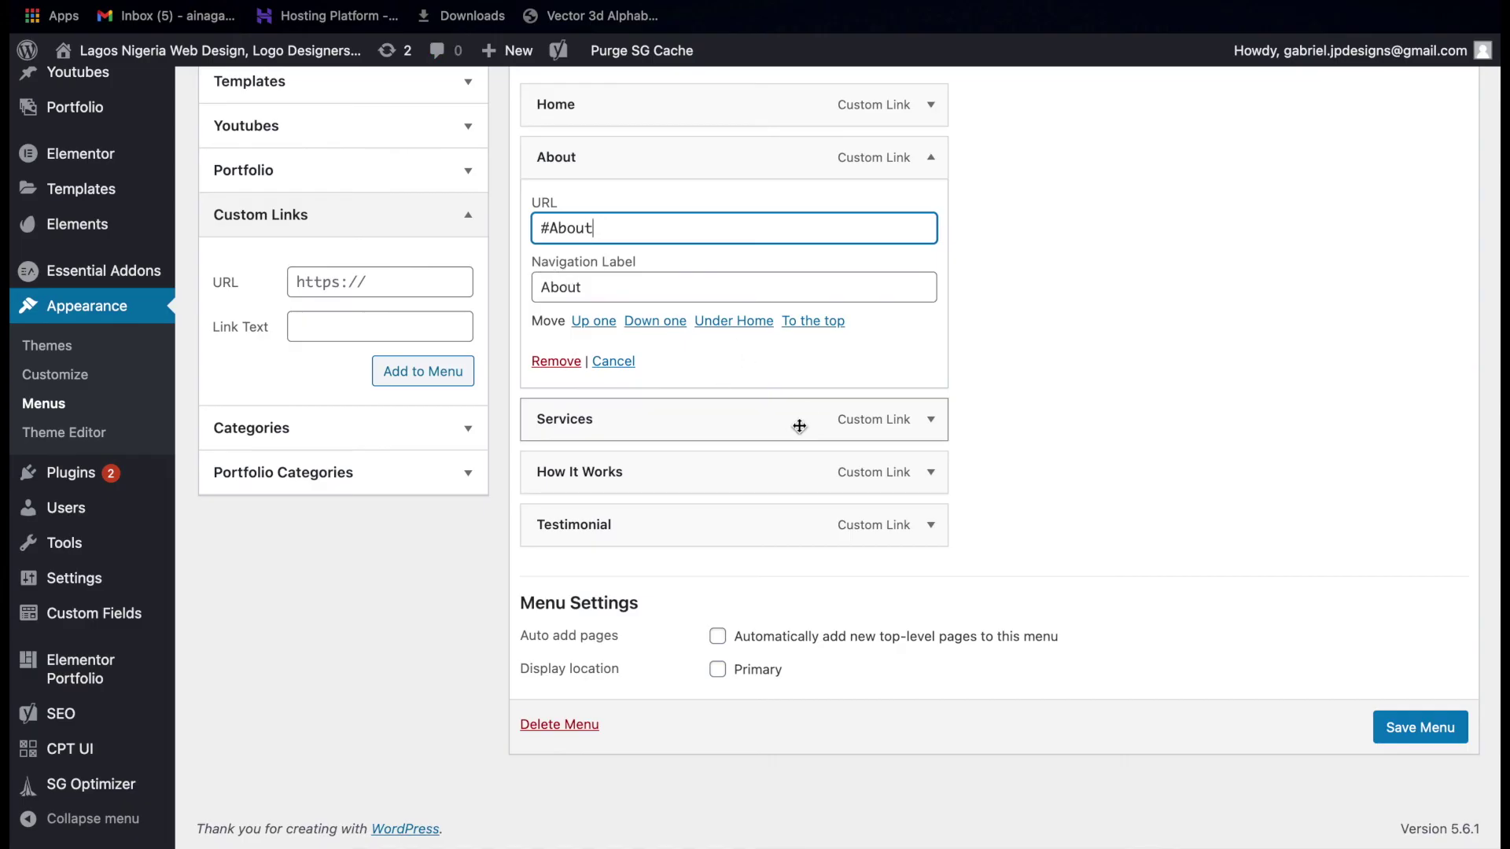
Expand the Services item in the WordPress menu structure and examine the # prefix in its URL.
{"action": "left_click", "coordinate": [928, 425]}
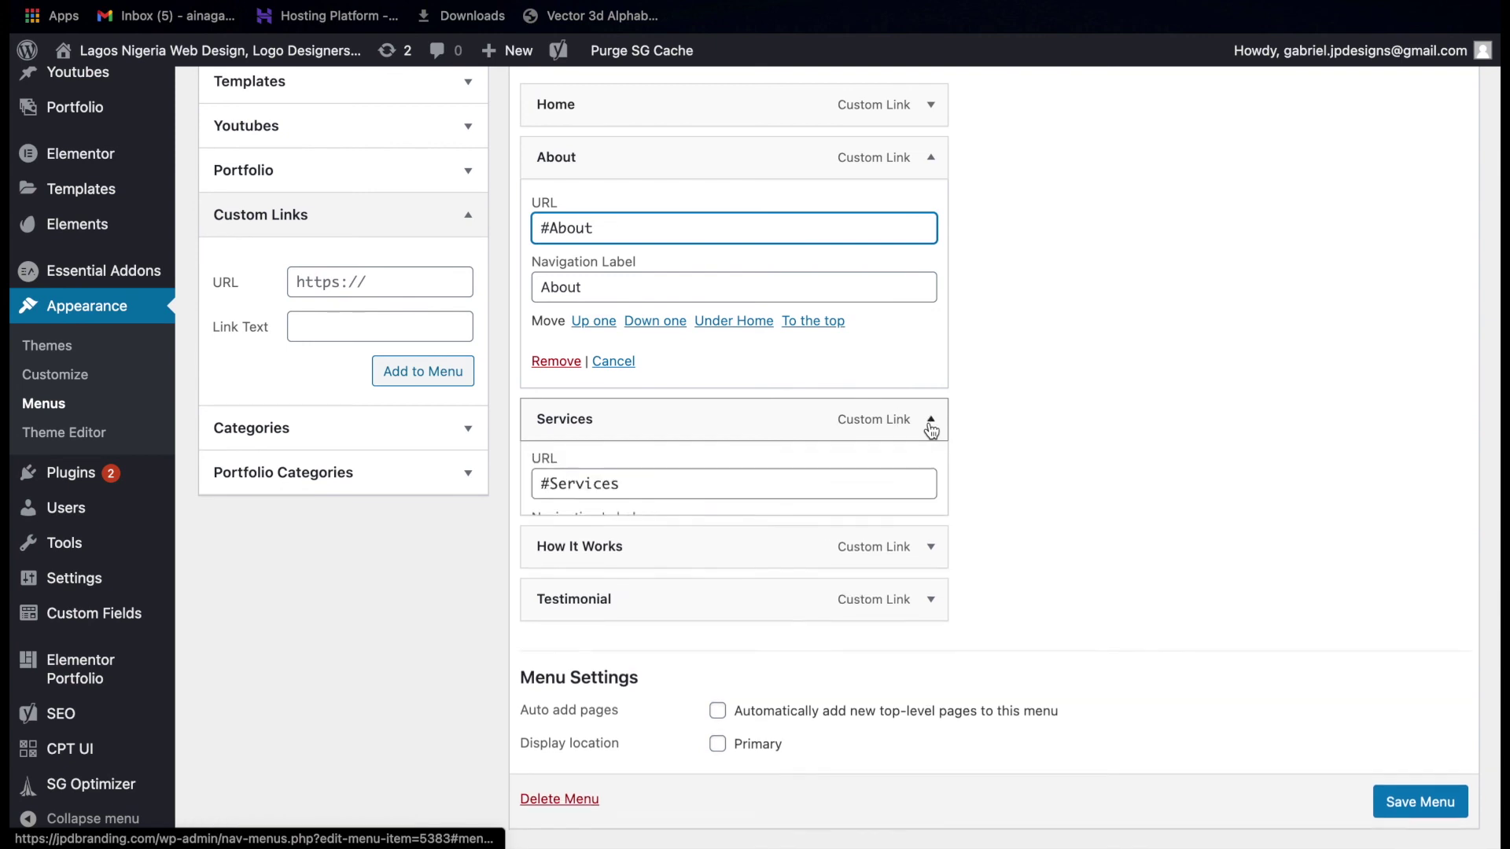
{"action": "left_click", "coordinate": [556, 489]}
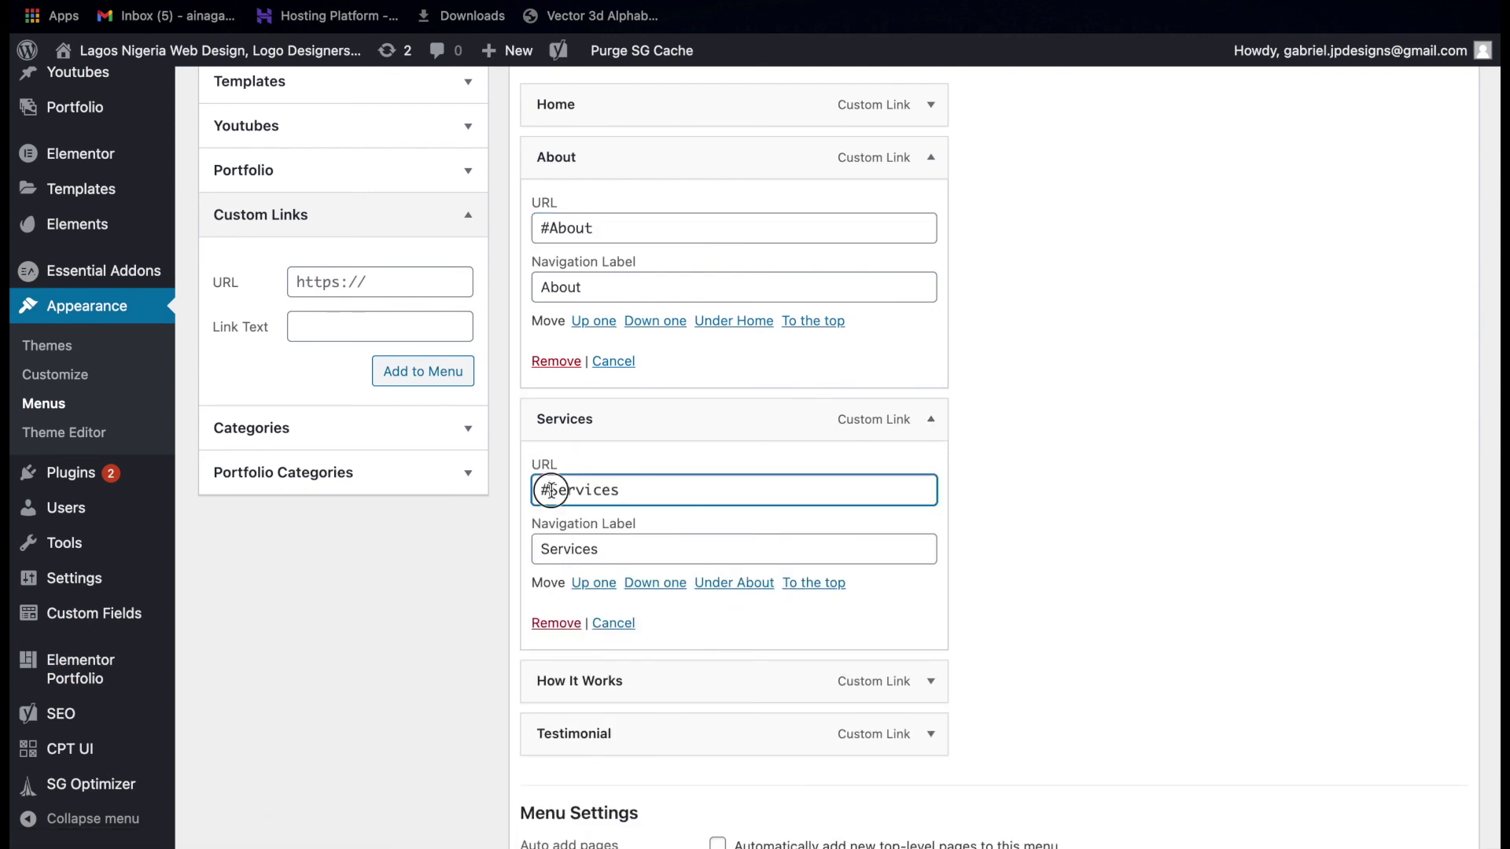
{"action": "left_click_drag", "start_coordinate": [532, 488], "coordinate": [549, 489]}
{"action": "scroll", "coordinate": [706, 330], "scroll_direction": "up", "scroll_amount": 1}
{"action": "scroll", "coordinate": [705, 326], "scroll_direction": "down", "scroll_amount": 2}
{"action": "scroll", "coordinate": [706, 324], "scroll_direction": "up", "scroll_amount": 2}
{"action": "scroll", "coordinate": [706, 324], "scroll_direction": "down", "scroll_amount": 3}
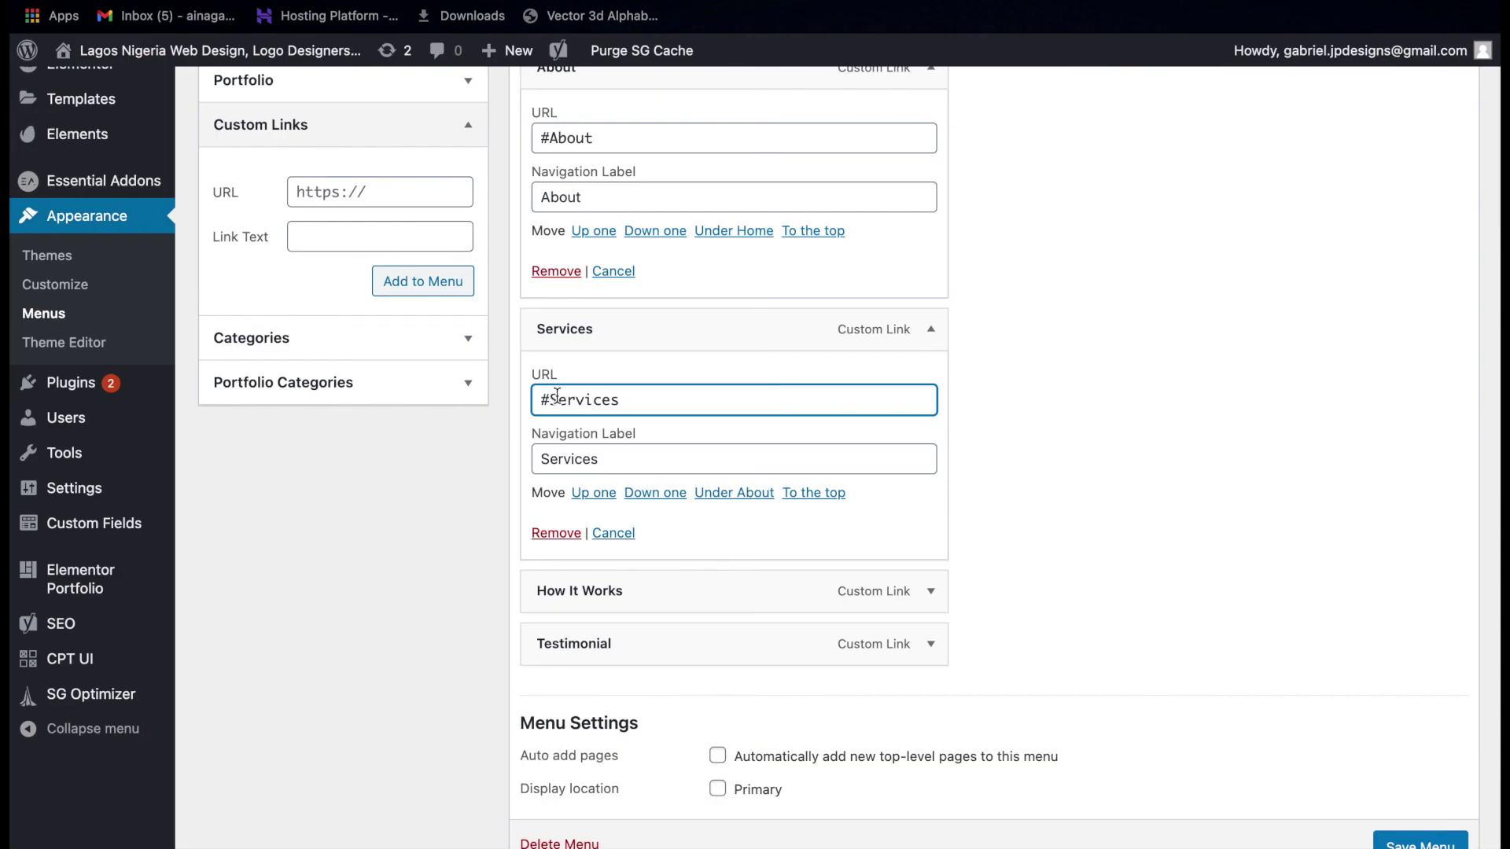
Select the # character at the start of the Services menu item's URL to check it.
{"action": "left_click", "coordinate": [555, 396]}
{"action": "left_click", "coordinate": [704, 395]}
{"action": "left_click_drag", "start_coordinate": [548, 396], "coordinate": [543, 396]}
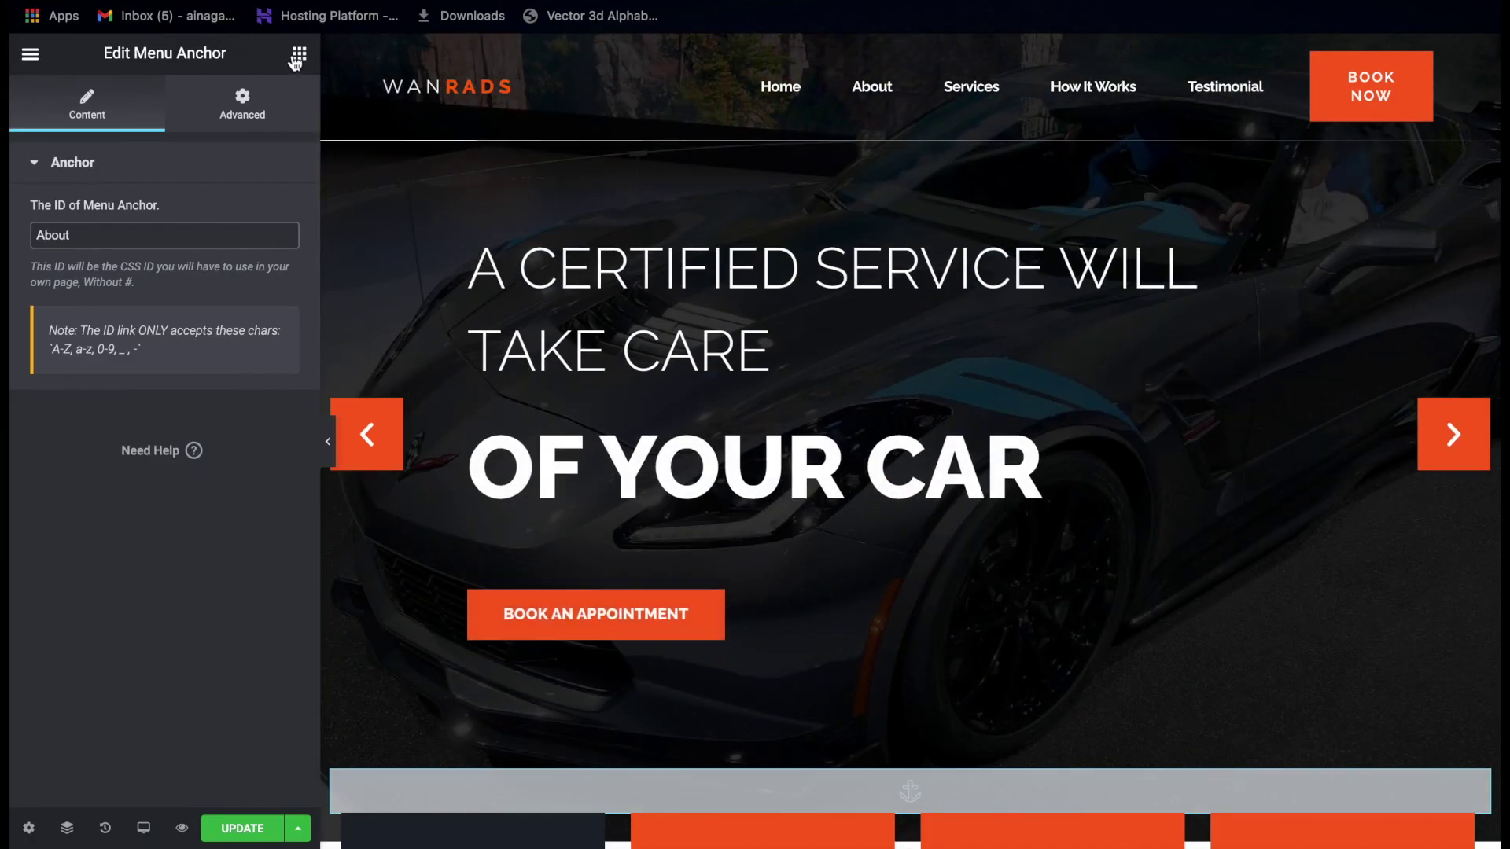
Switch to the Elementor editor, leave the menu anchor settings for the widget list, and look over the hero section.
{"action": "left_click", "coordinate": [298, 56]}
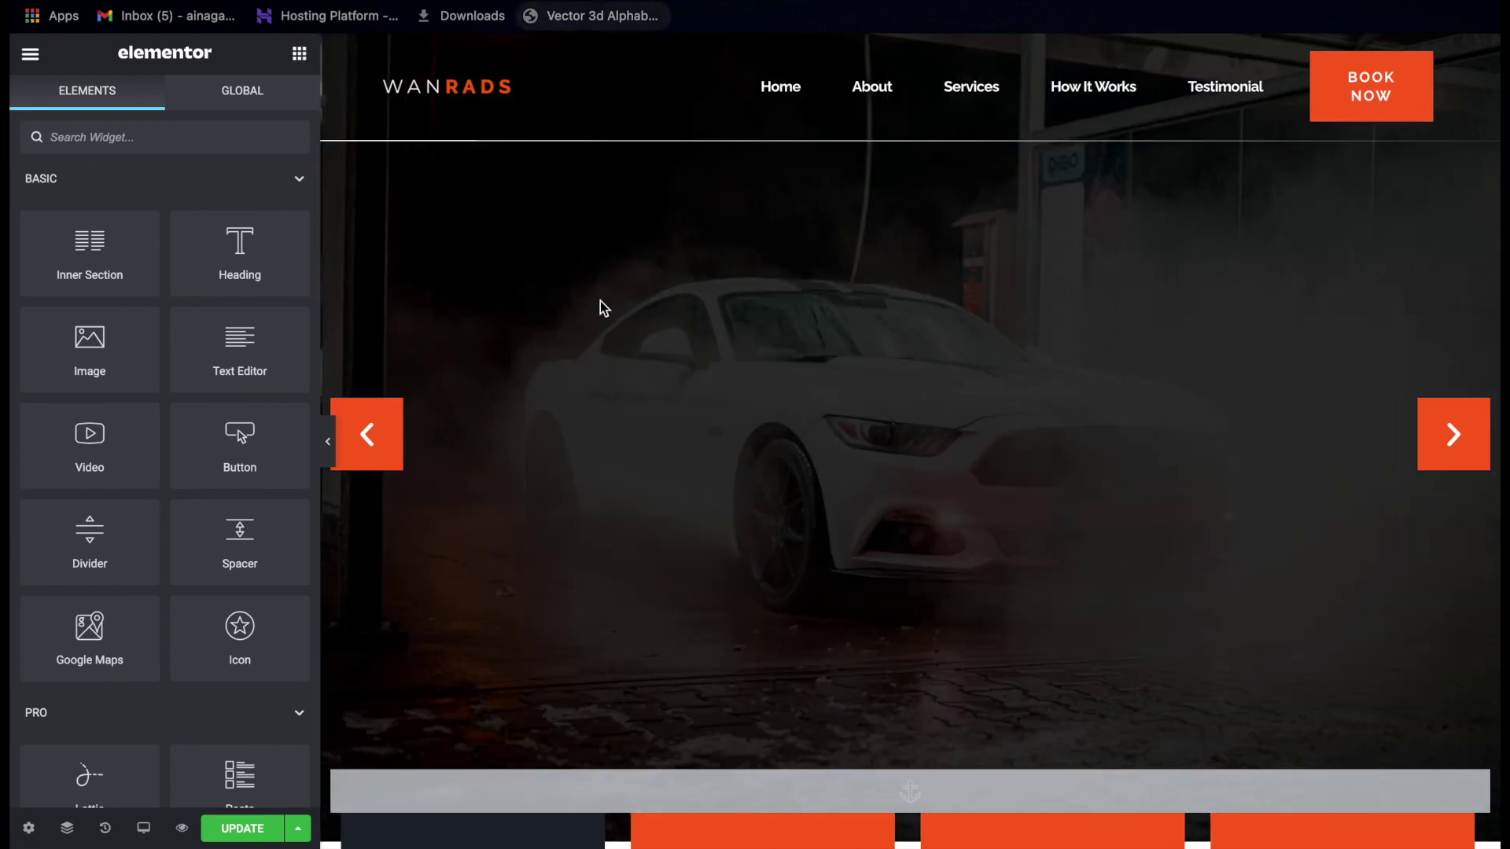
{"action": "scroll", "coordinate": [856, 394], "scroll_direction": "down", "scroll_amount": 4}
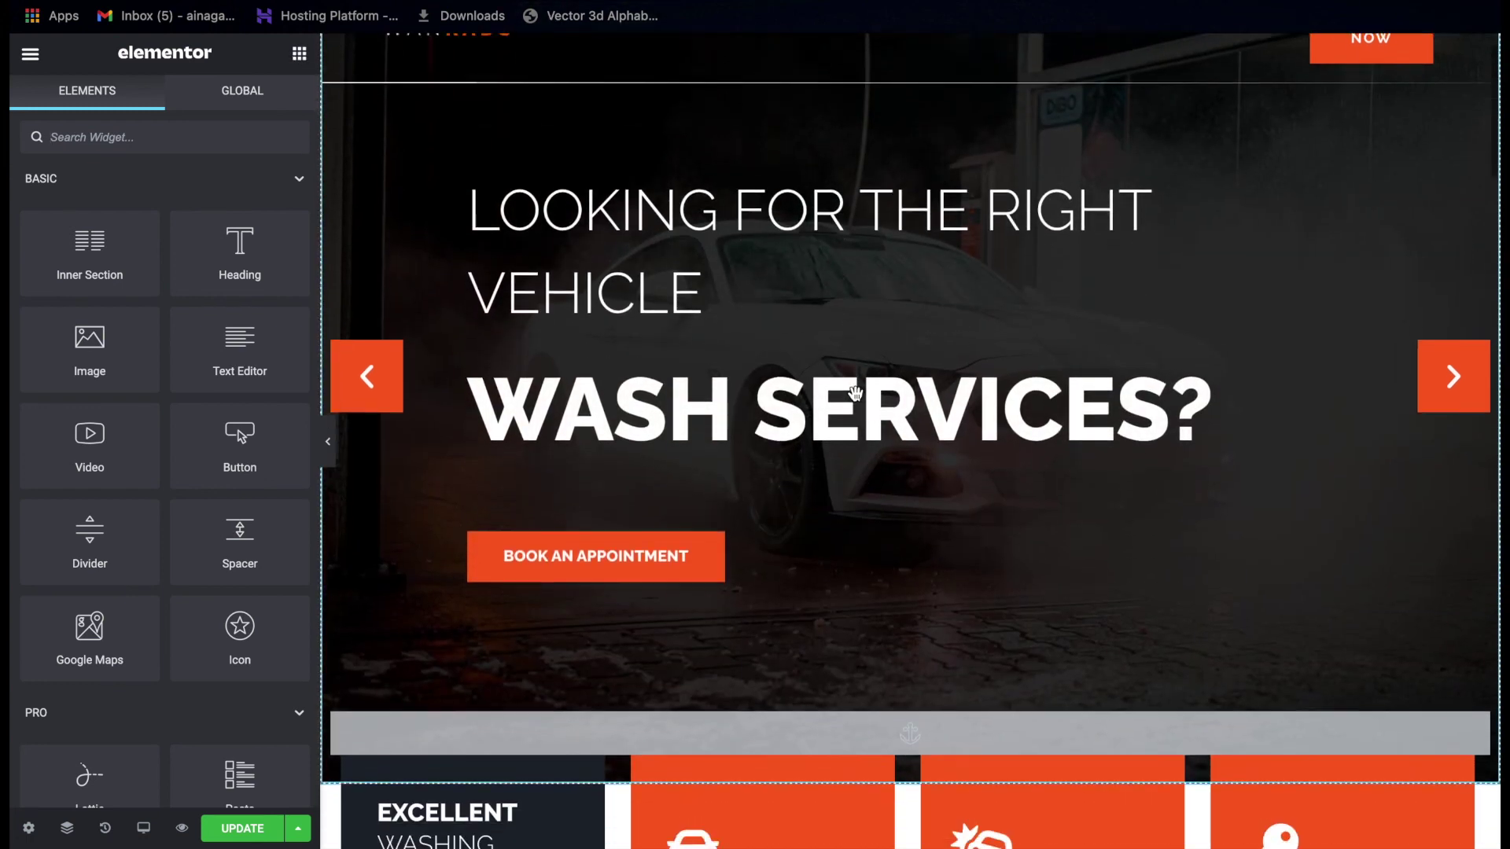
{"action": "scroll", "coordinate": [856, 393], "scroll_direction": "up", "scroll_amount": 4}
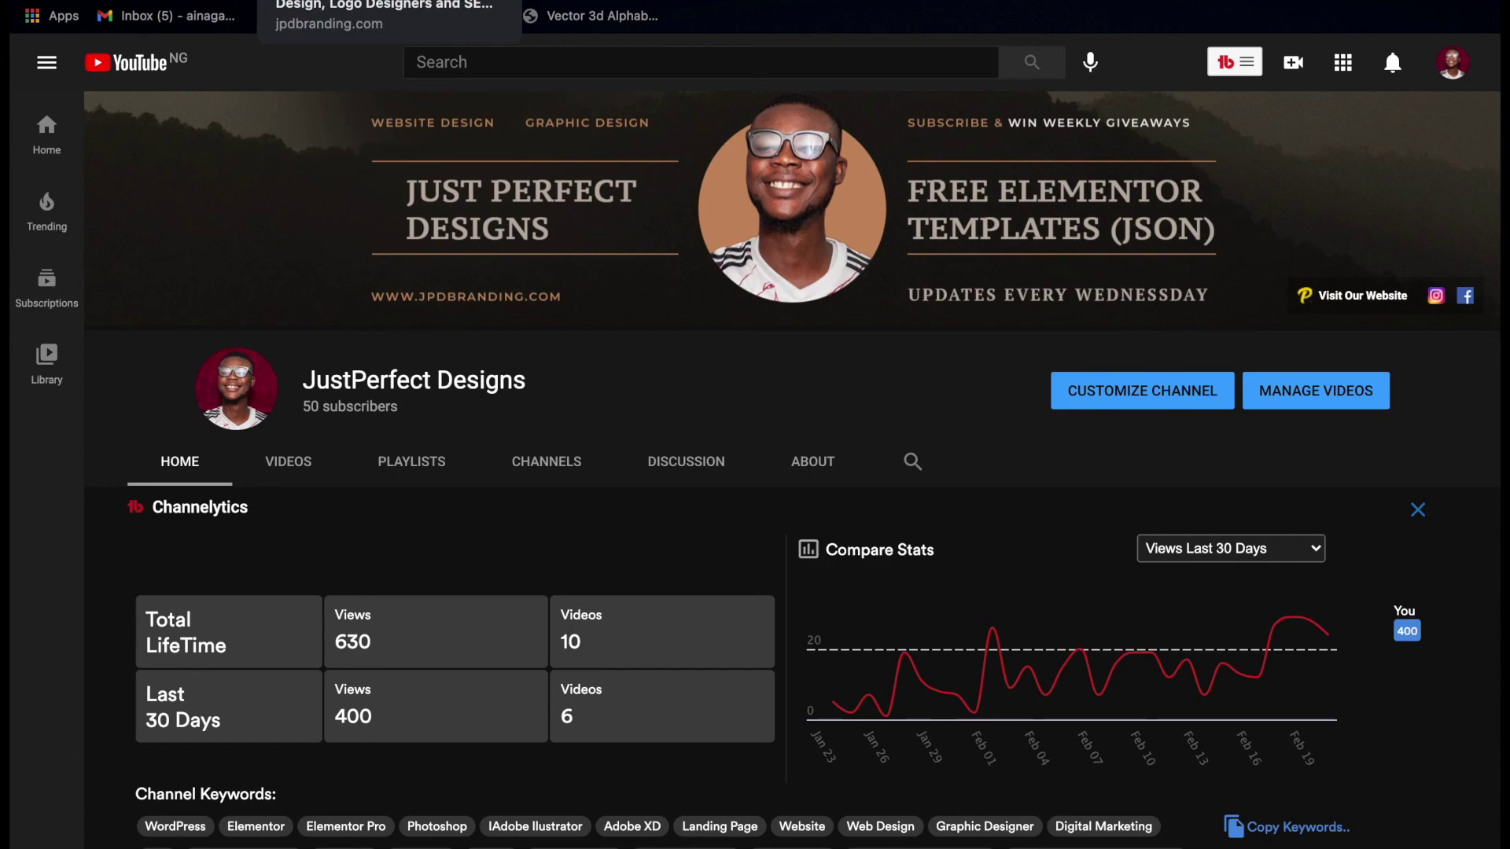
Switch to the live car service page and review its sections down to the footer and back up to the service cards.
{"action": "left_click", "coordinate": [574, 0]}
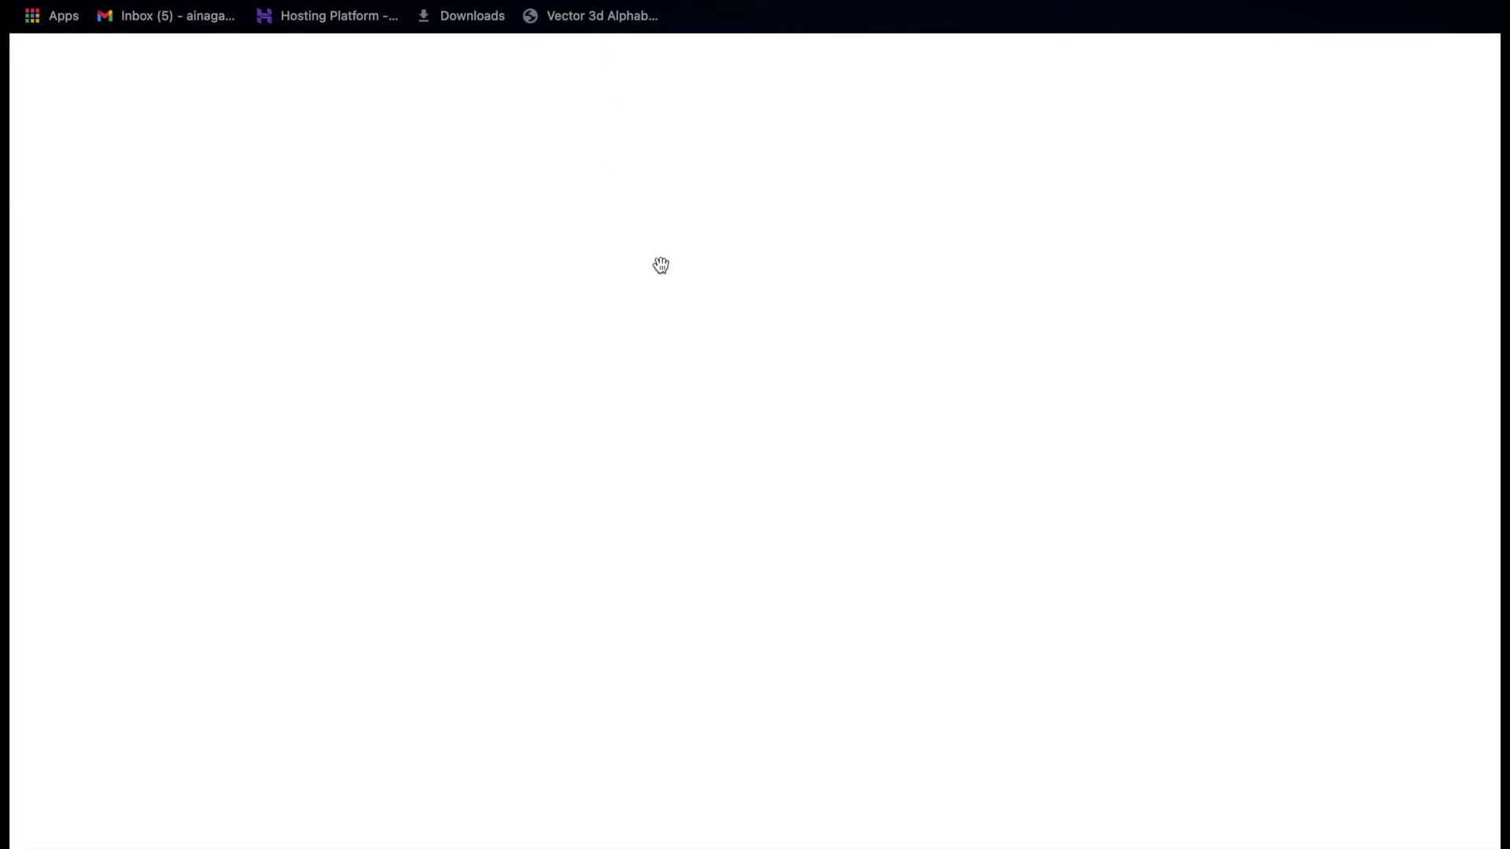
{"action": "scroll", "coordinate": [717, 276], "scroll_direction": "down", "scroll_amount": 1}
{"action": "scroll", "coordinate": [717, 275], "scroll_direction": "down", "scroll_amount": 10}
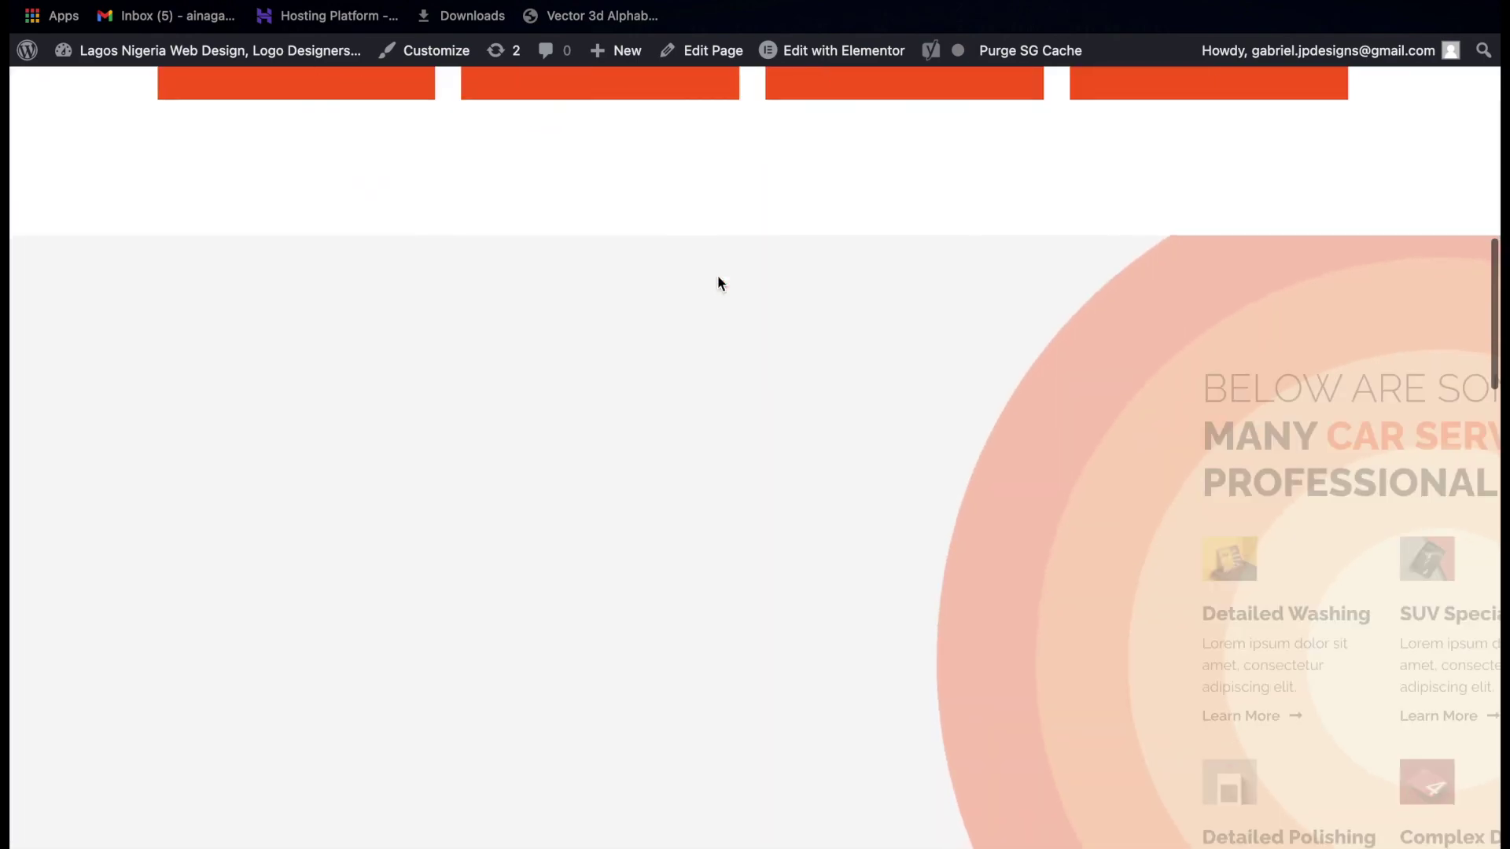
{"action": "scroll", "coordinate": [717, 275], "scroll_direction": "down", "scroll_amount": 5}
{"action": "scroll", "coordinate": [717, 259], "scroll_direction": "down", "scroll_amount": 7}
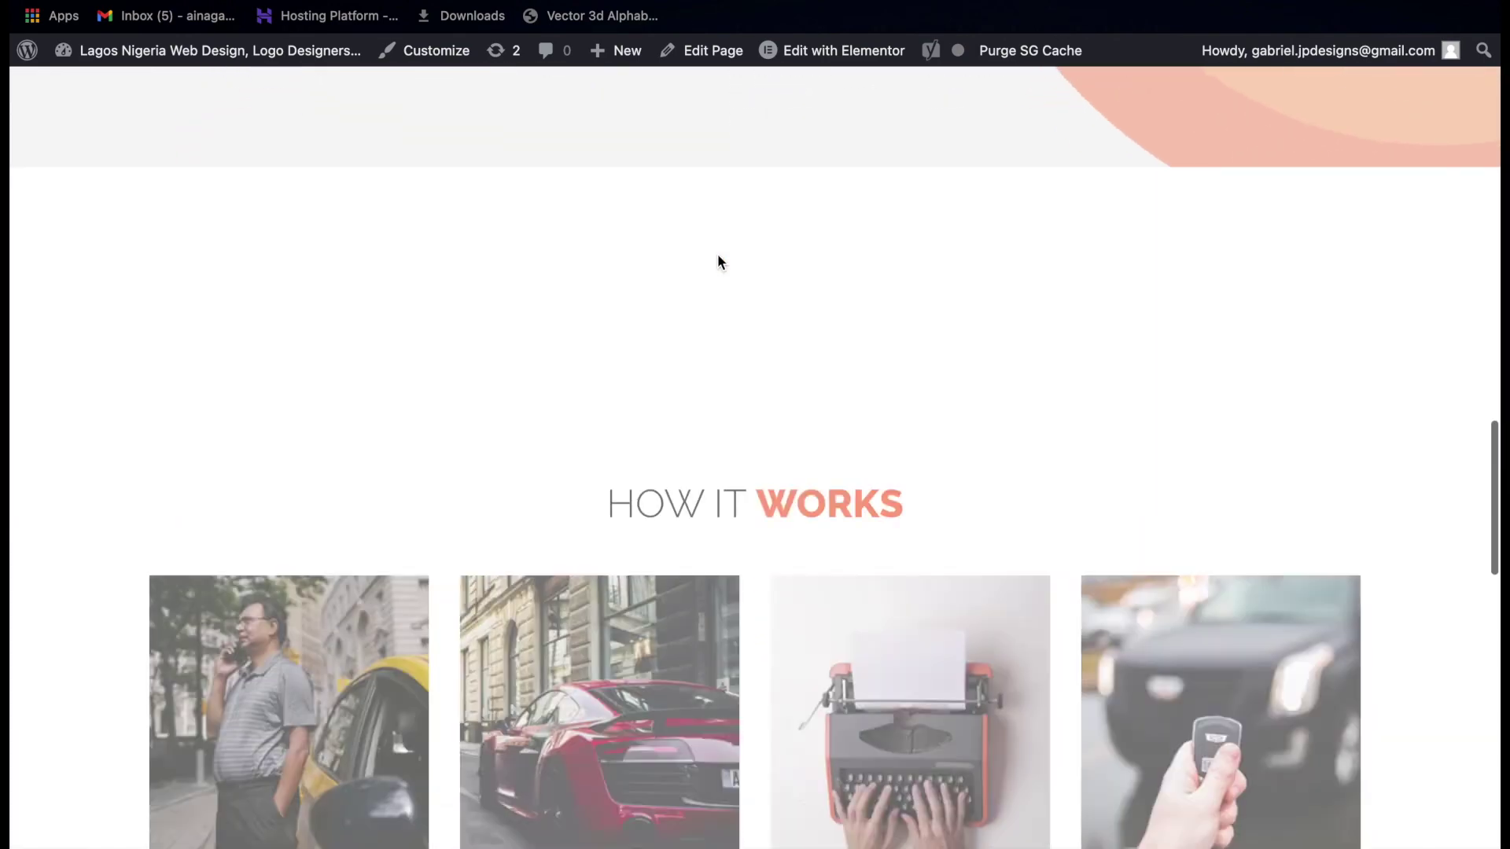
{"action": "scroll", "coordinate": [717, 256], "scroll_direction": "down", "scroll_amount": 12}
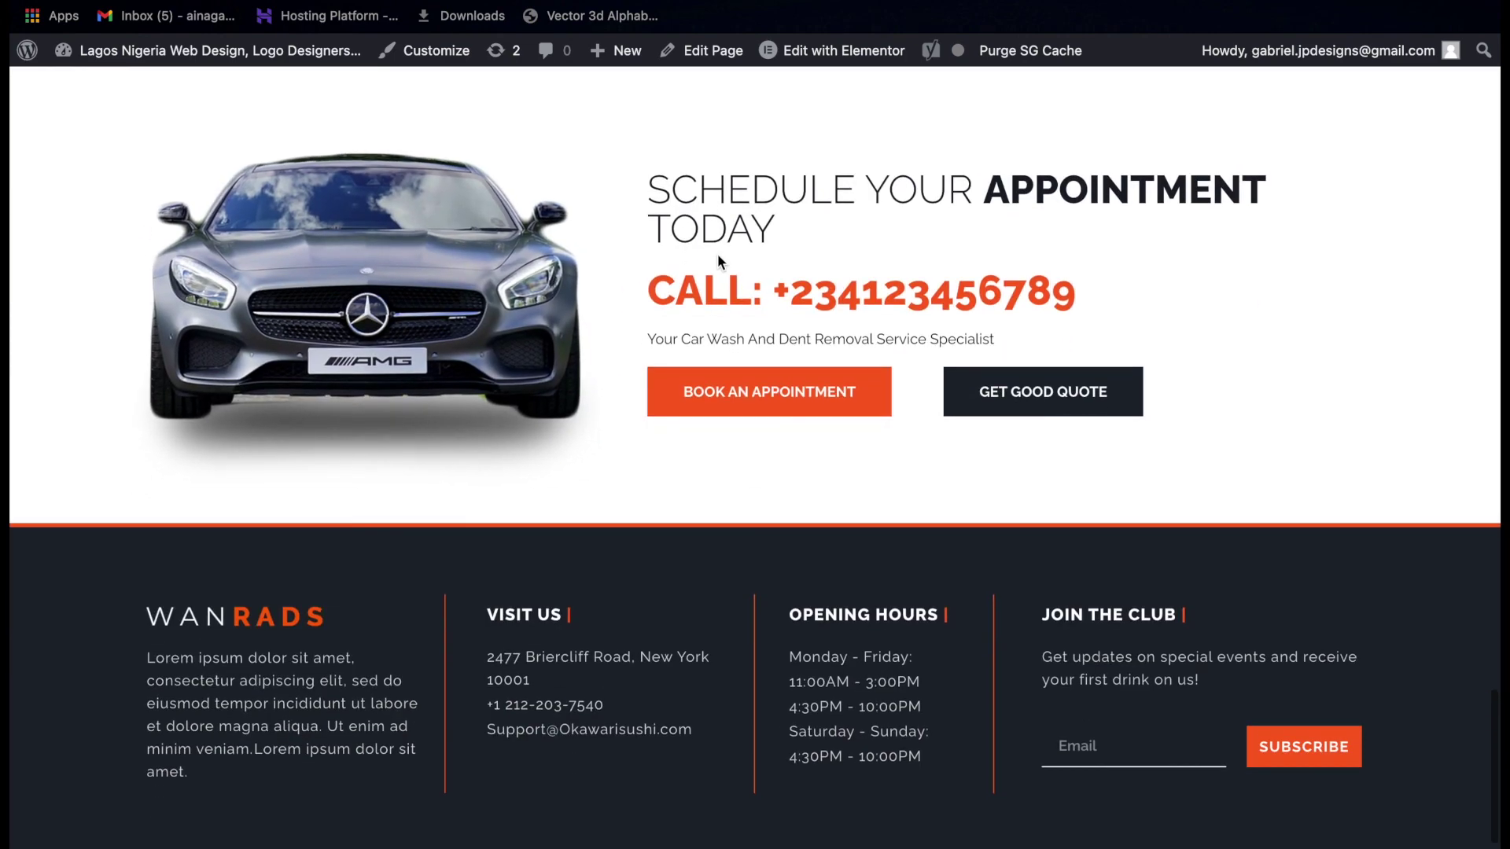
{"action": "scroll", "coordinate": [717, 259], "scroll_direction": "up", "scroll_amount": 3}
{"action": "scroll", "coordinate": [720, 263], "scroll_direction": "down", "scroll_amount": 2}
{"action": "scroll", "coordinate": [718, 259], "scroll_direction": "up", "scroll_amount": 5}
{"action": "scroll", "coordinate": [717, 254], "scroll_direction": "down", "scroll_amount": 5}
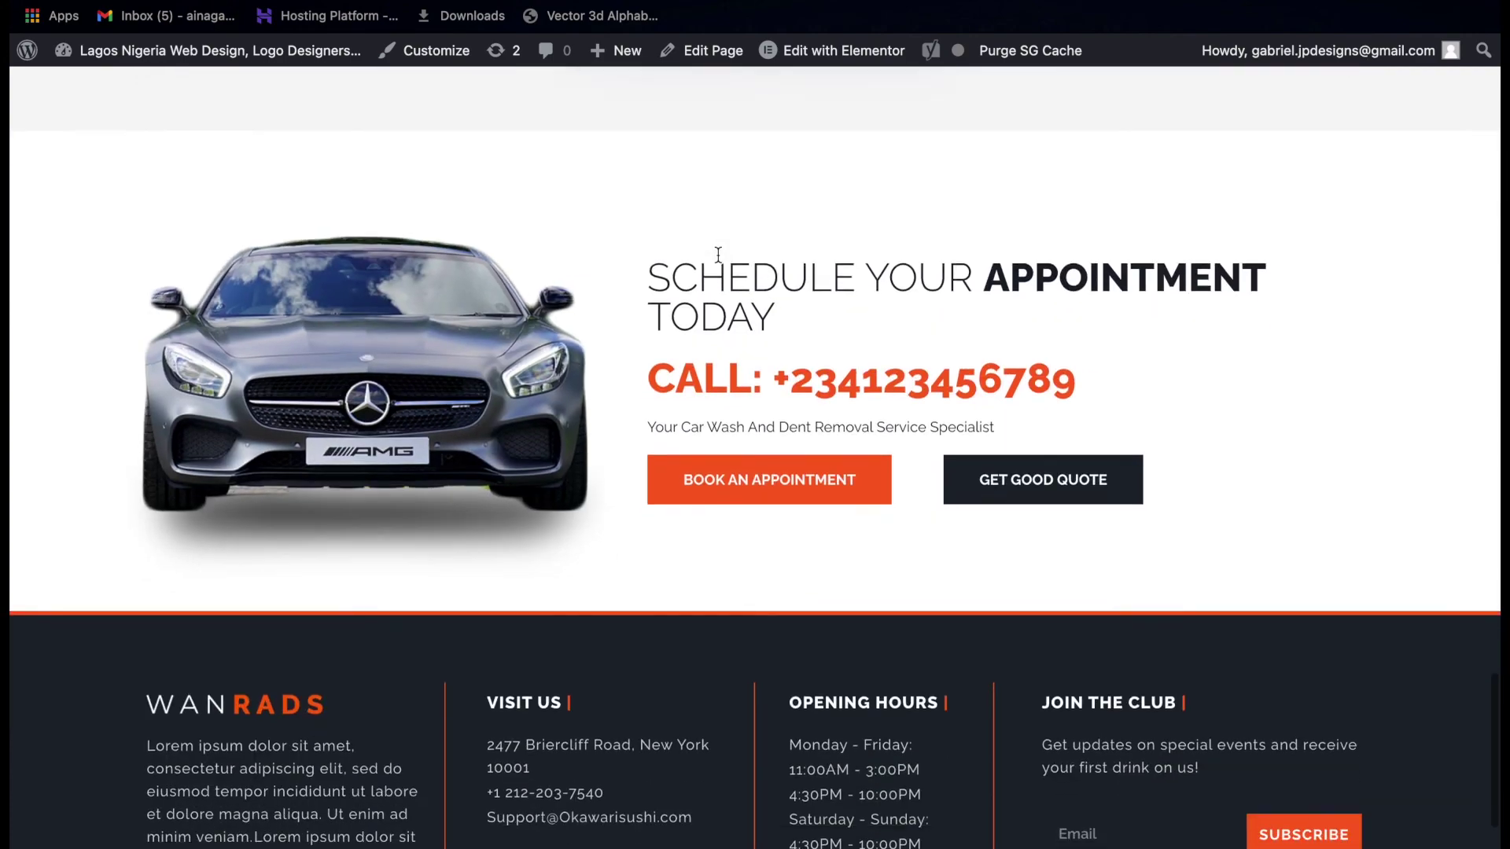
{"action": "scroll", "coordinate": [717, 253], "scroll_direction": "up", "scroll_amount": 20}
{"action": "scroll", "coordinate": [718, 253], "scroll_direction": "up", "scroll_amount": 10}
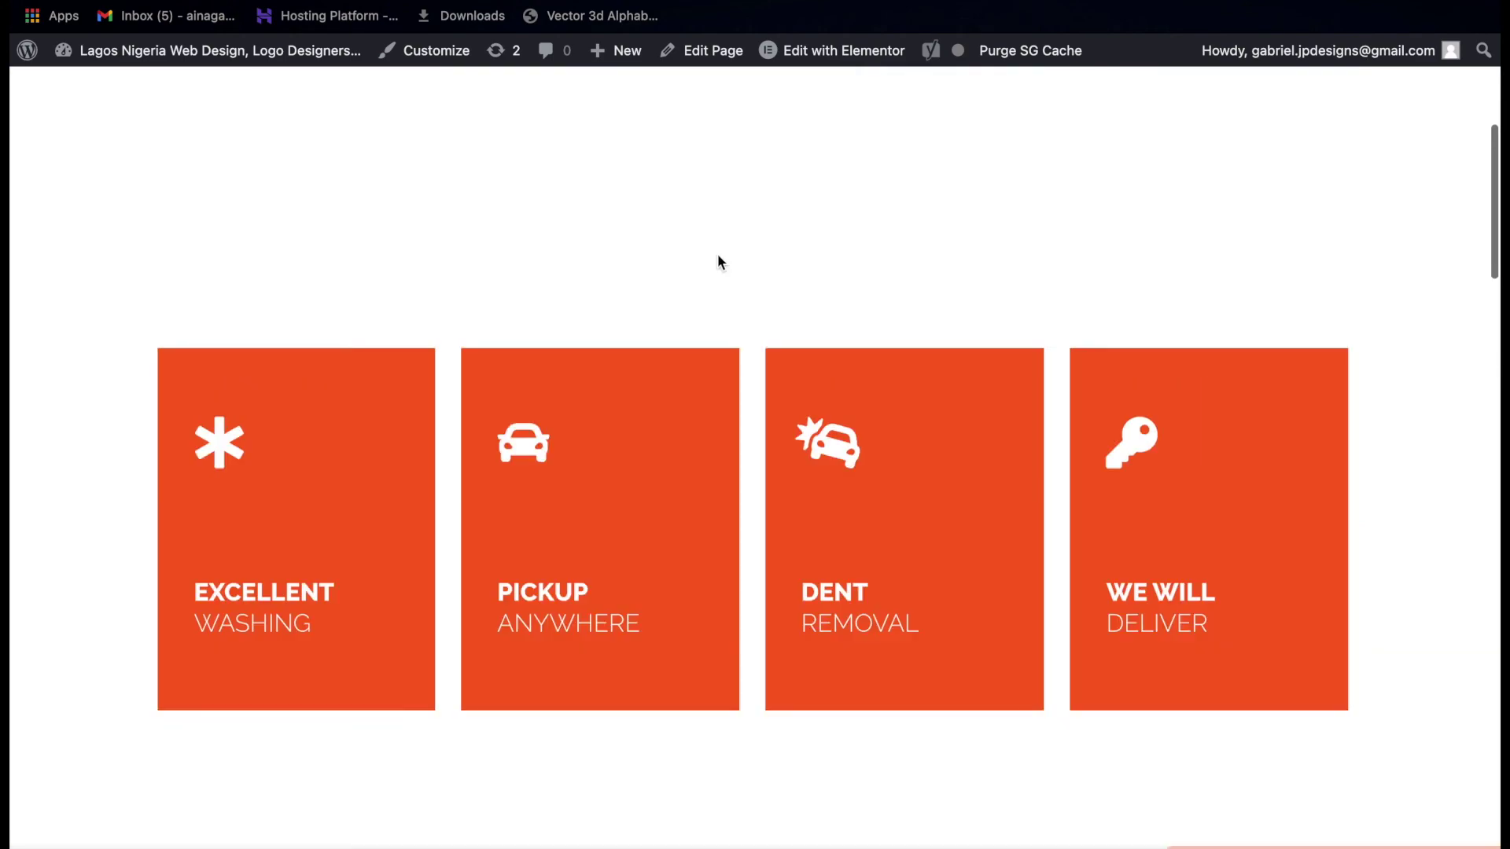